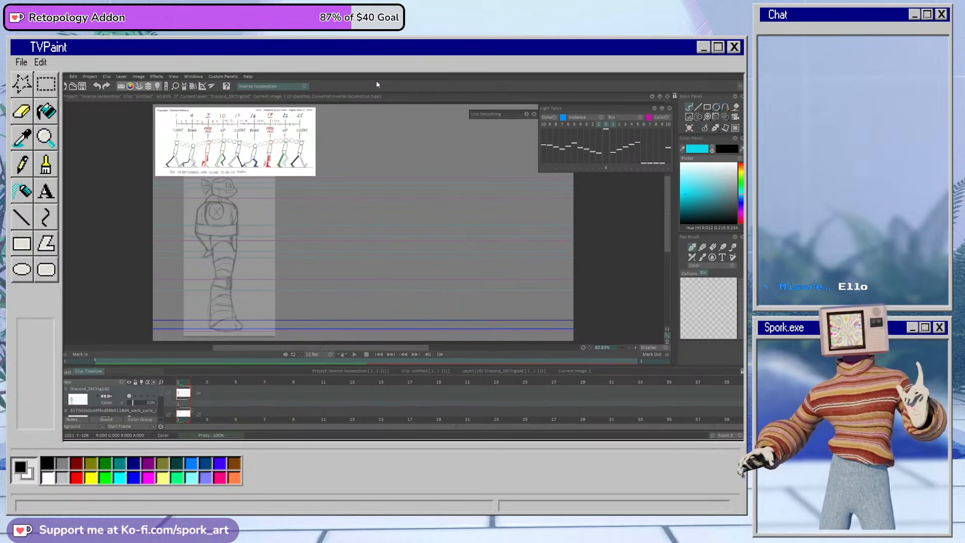
Step: Add a new animation layer above the character sketch and set the drawing color to dark blue
left_click_drag(420, 348, 426, 348)
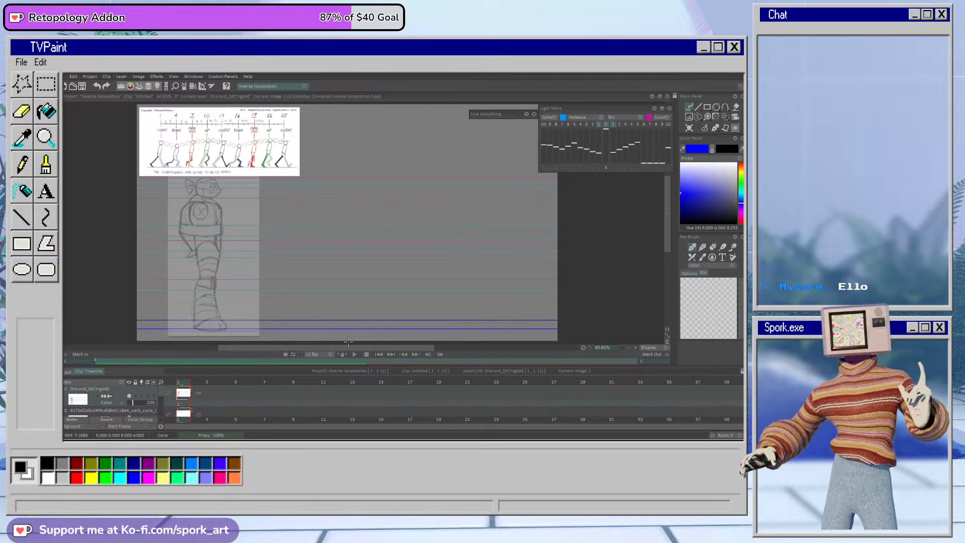
left_click(123, 385)
left_click(137, 383)
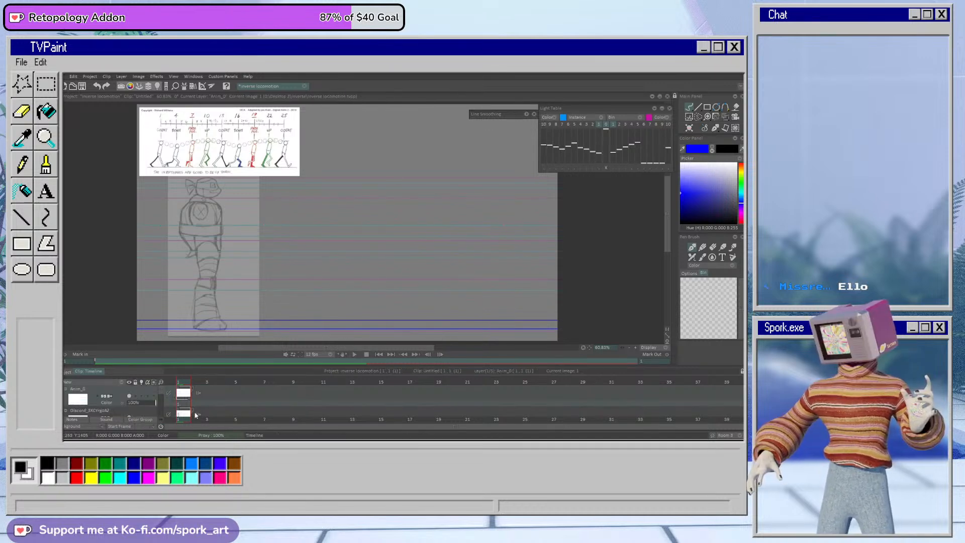
left_click(695, 208)
left_click(692, 208)
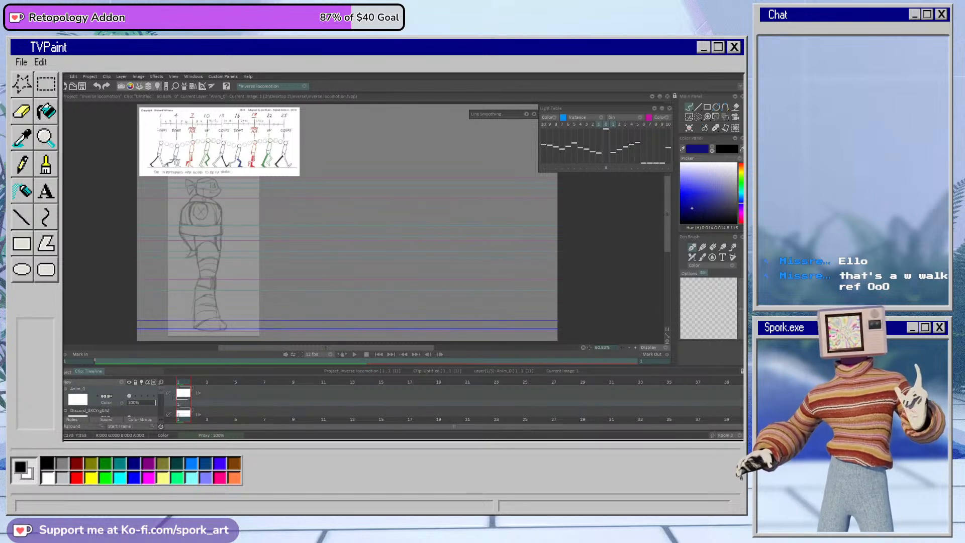
Step: Trace the reference character's torso as a straight-edged outline and undo the last two strokes
mouse_move(195, 196)
left_mouse_down()
mouse_move(226, 213)
mouse_move(223, 238)
mouse_move(196, 197)
mouse_move(220, 253)
left_mouse_up()
left_click(686, 282)
key("n")
mouse_move(195, 196)
left_mouse_down()
mouse_move(220, 208)
mouse_move(180, 212)
mouse_move(193, 254)
mouse_move(219, 256)
mouse_move(203, 256)
left_mouse_up()
key("e")
key("ctrl+z")
key("ctrl+z")
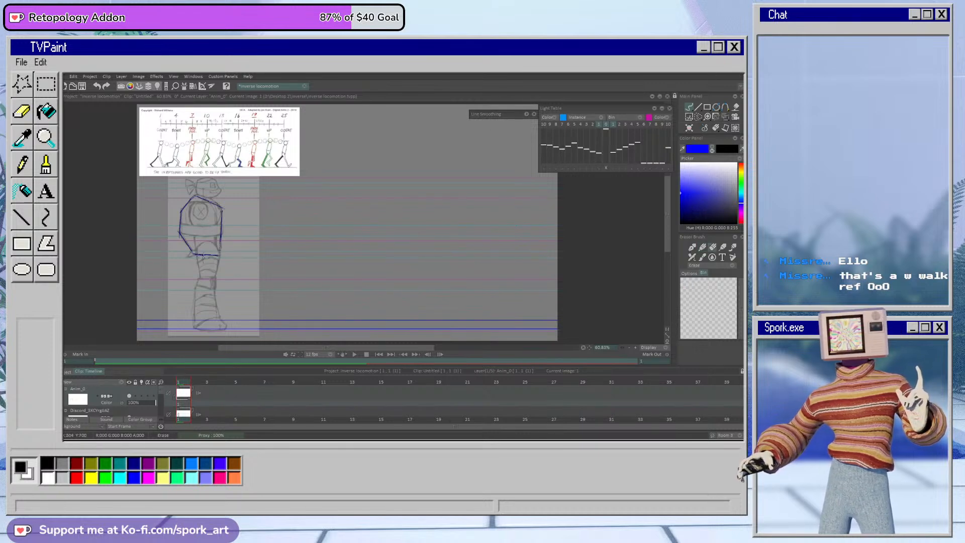
Step: Redraw the bottom and upper front edges of the torso outline with the pencil brush, erasing stray lines
key("b")
left_click_drag(199, 255, 219, 259)
key("e")
key("b")
left_click_drag(197, 196, 220, 205)
key("e")
key("b")
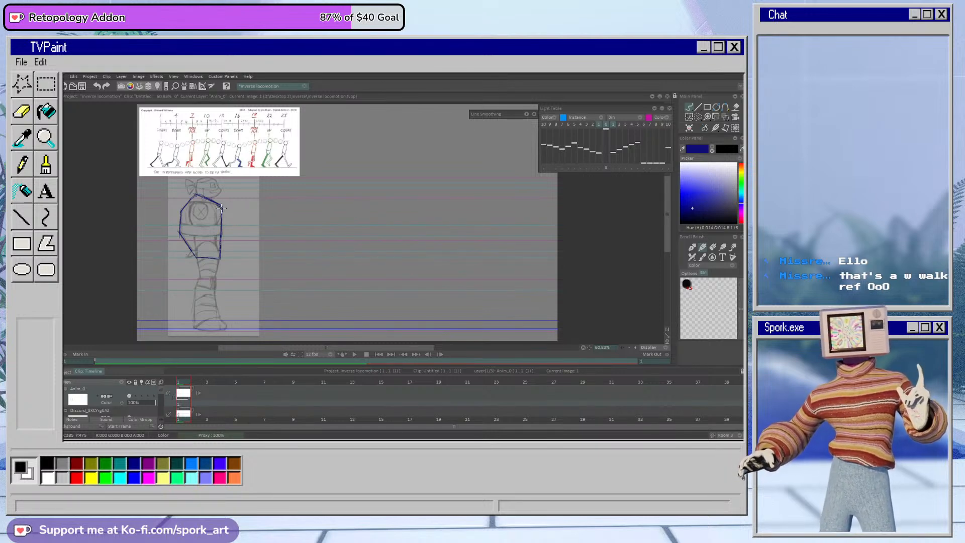
Step: Try moving the torso outline to the empty area beside the reference with the Transform tool, and reset the transformation
left_click(708, 118)
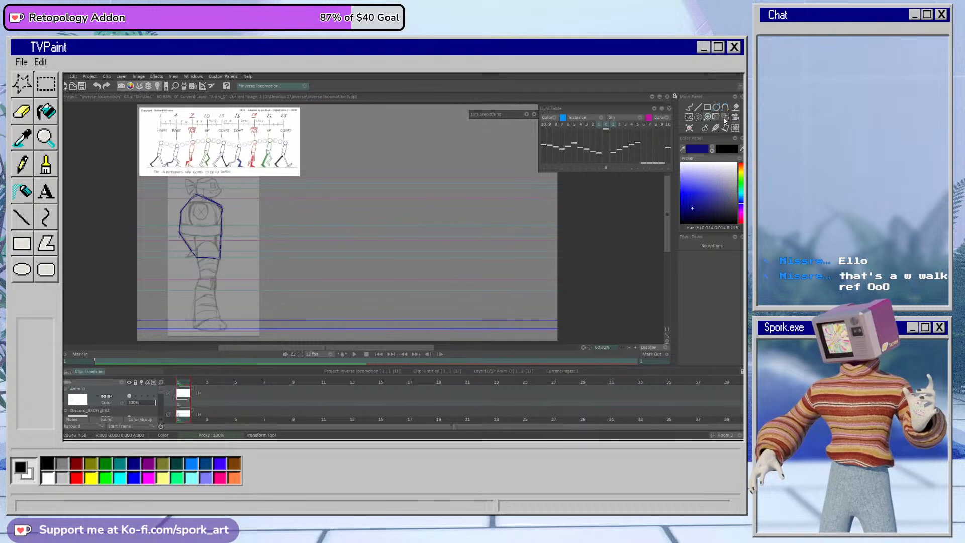
left_click(725, 119)
mouse_move(219, 245)
left_mouse_down()
mouse_move(397, 240)
mouse_move(363, 244)
left_mouse_up()
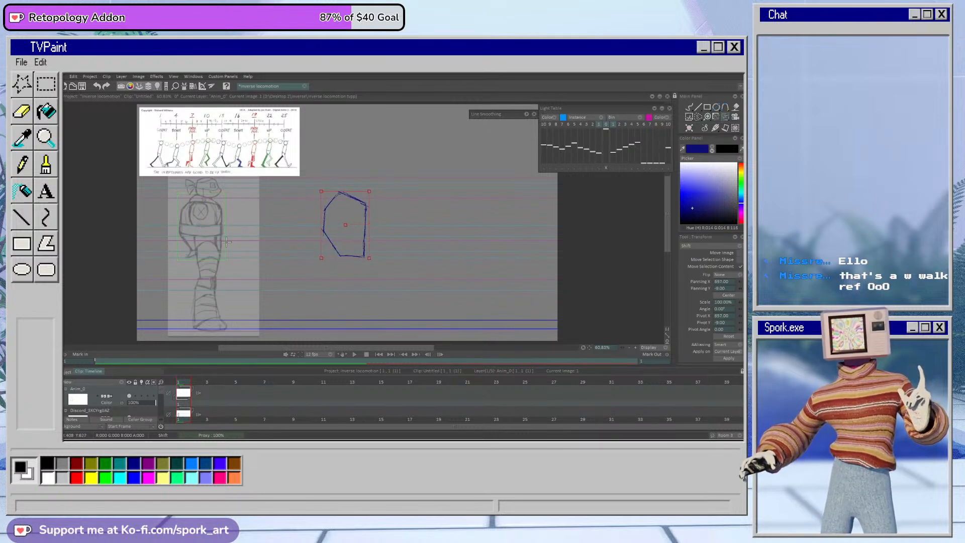
left_click(736, 337)
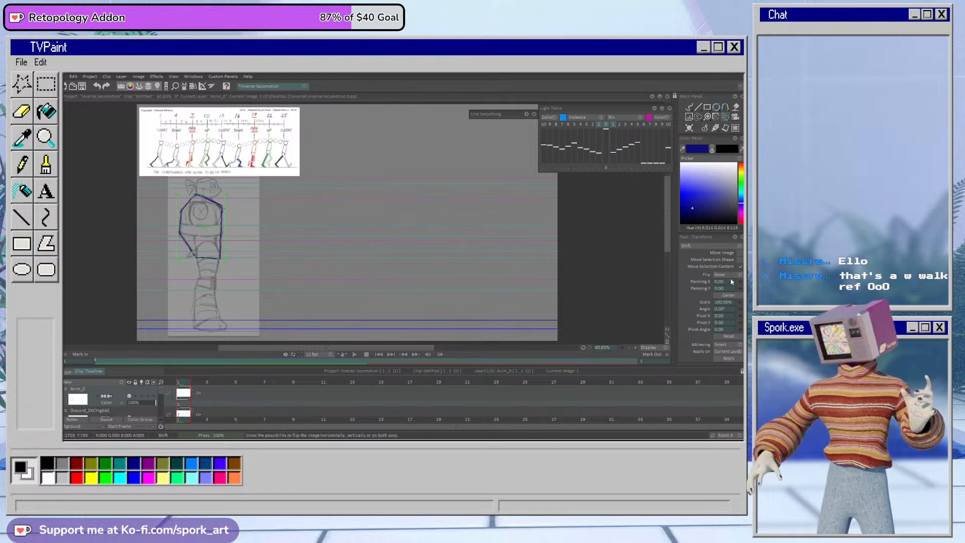
Step: Move the torso outline sideways off the reference with Panning Y set to 0 and apply the transformation
left_click_drag(740, 283, 740, 285)
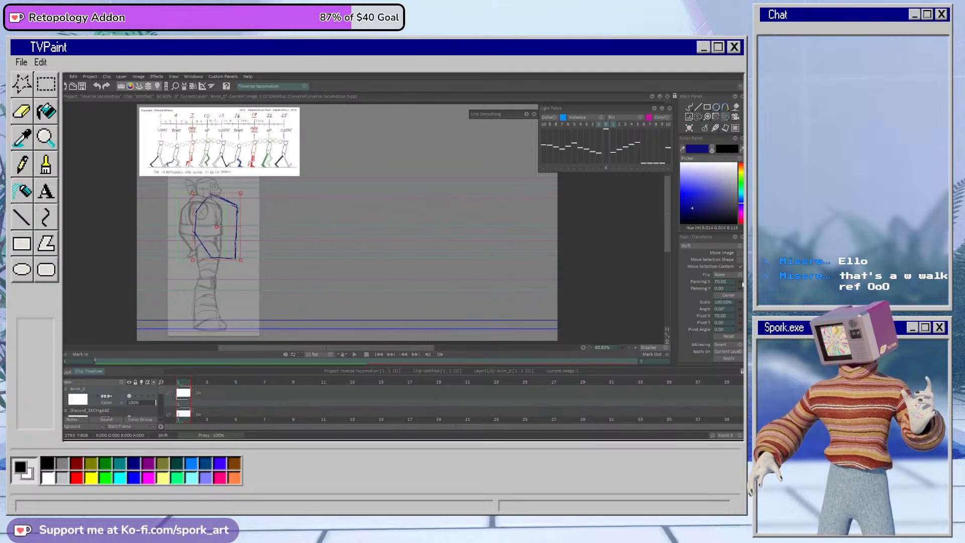
left_click_drag(236, 236, 373, 247)
left_click(723, 289)
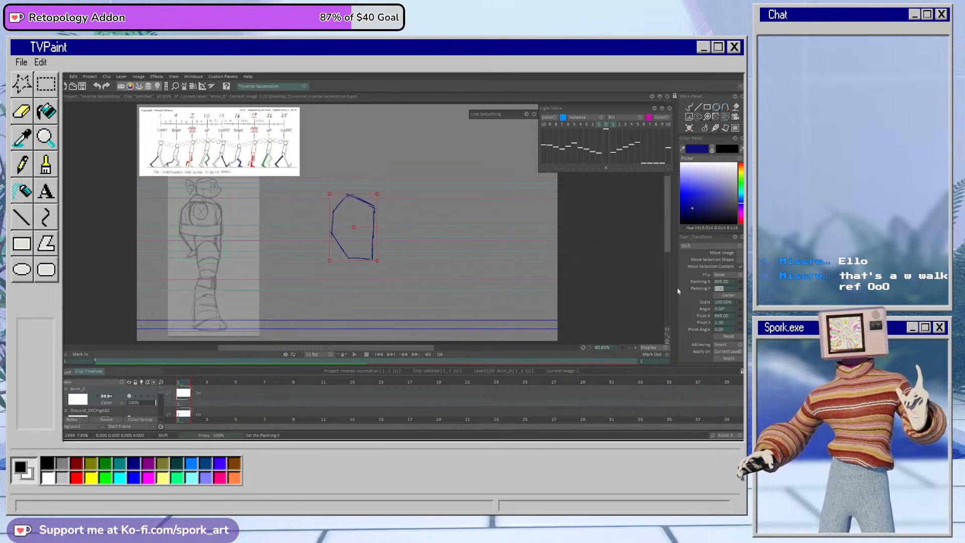
type("0")
key("Return")
left_click(729, 359)
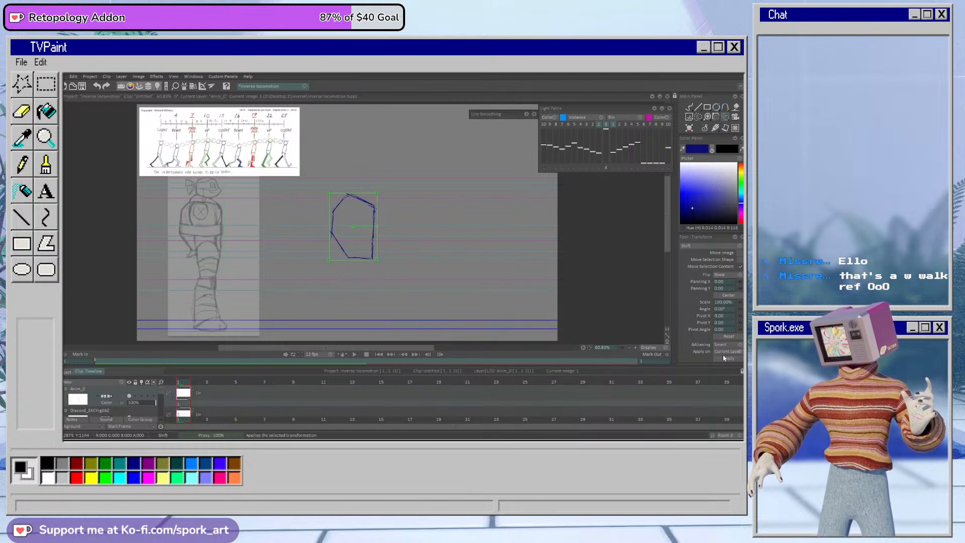
Step: Try a vertical stroke inside the torso outline, starting at its top corner
left_click(689, 107)
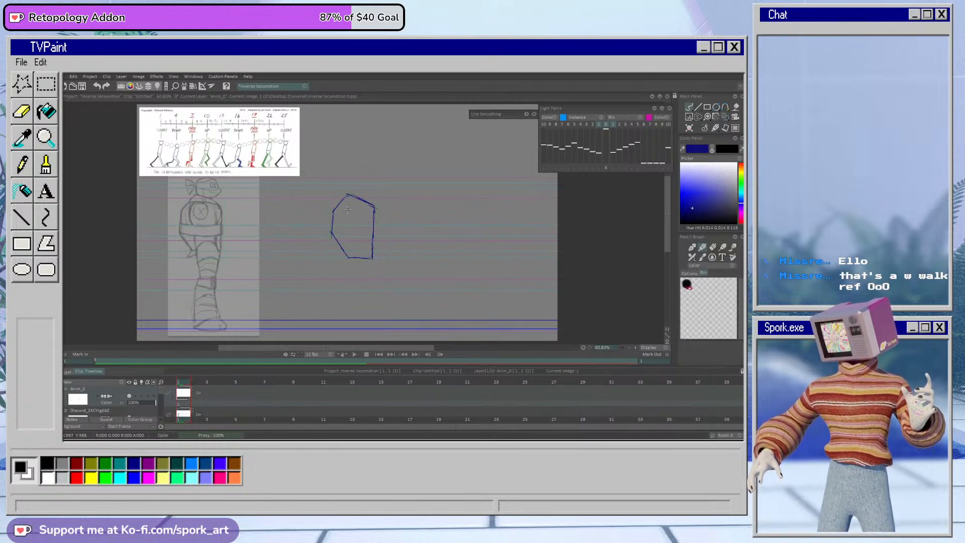
left_click_drag(346, 197, 347, 224)
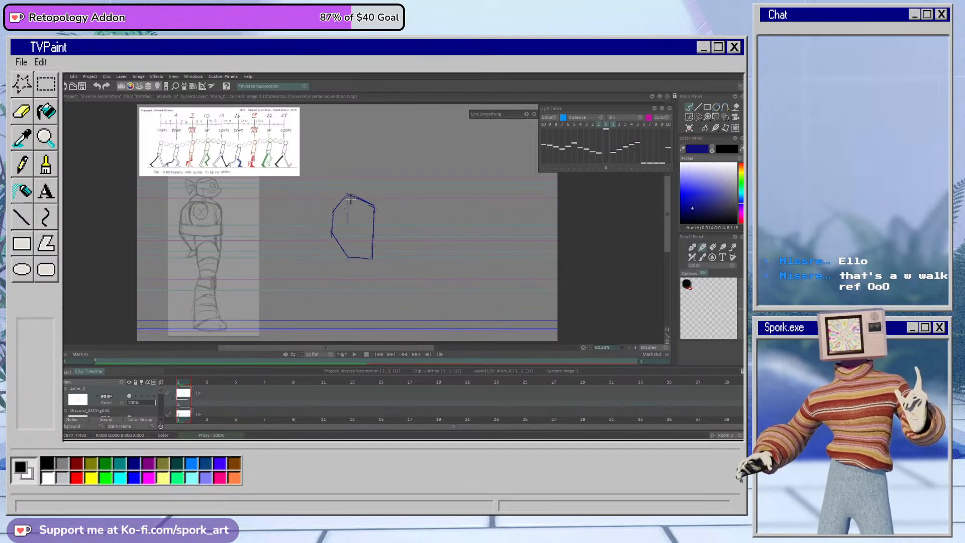
key("ctrl+z")
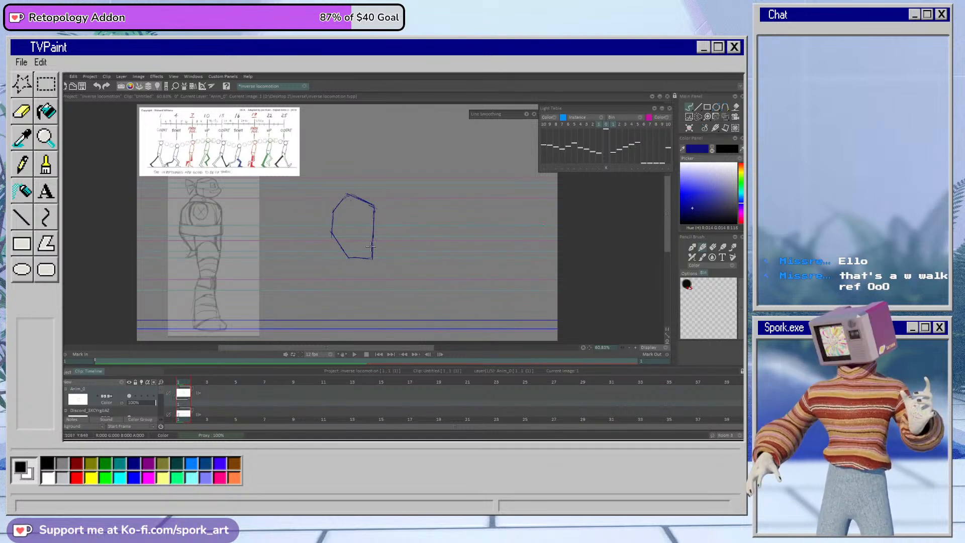
Step: Lower the starting point of the pencil brush's linear profile curve
left_click(689, 273)
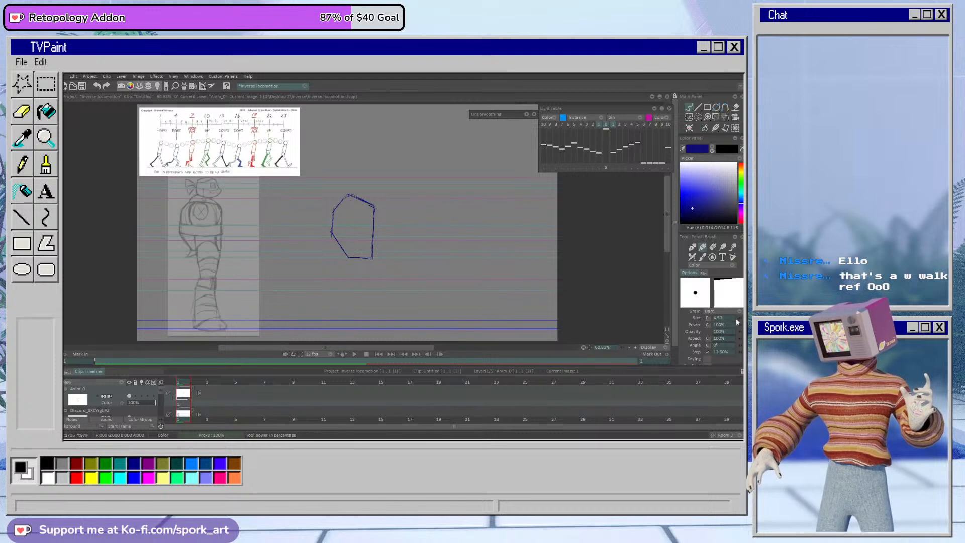
left_click(723, 286)
left_click_drag(356, 182, 356, 208)
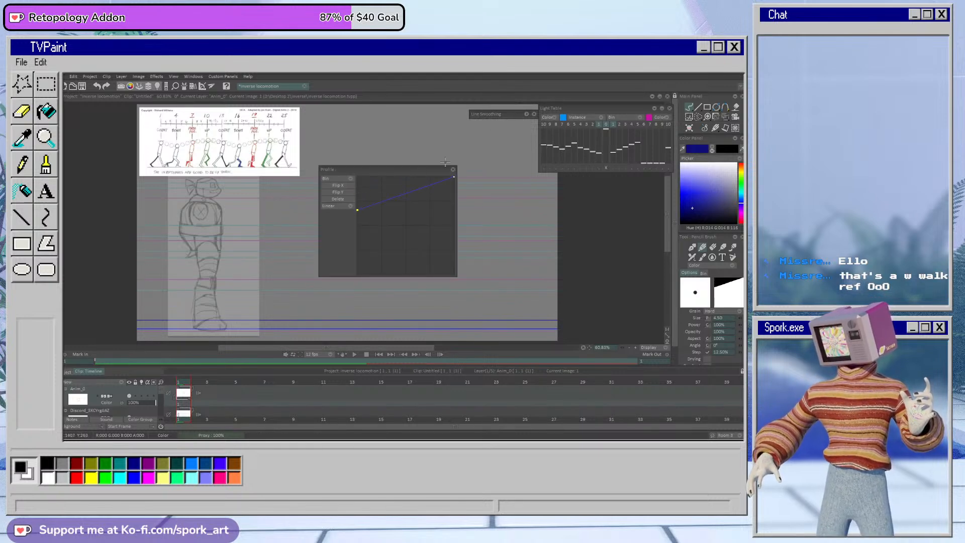
left_click(453, 170)
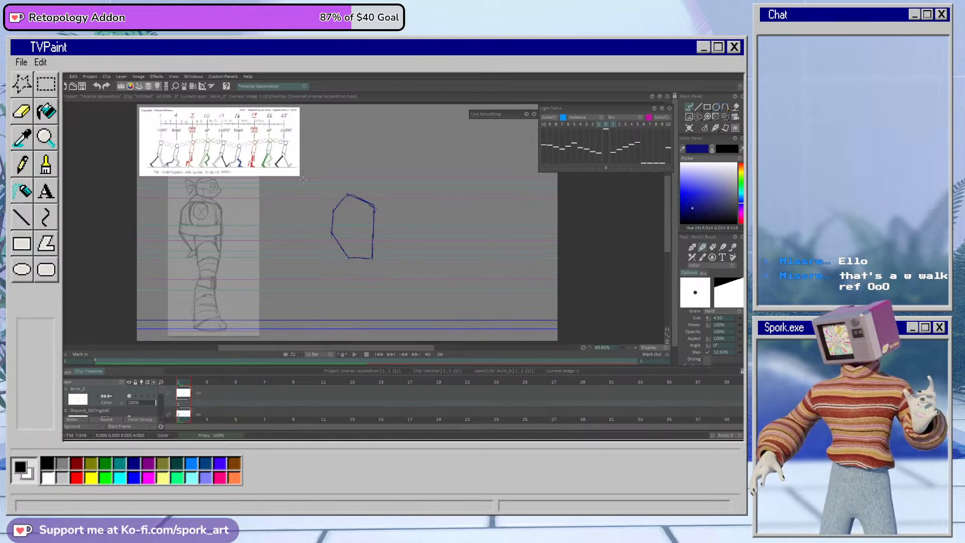
Step: Clear the current image and retrace the torso over the reference, including the shell, chest and hip lines
left_click(689, 129)
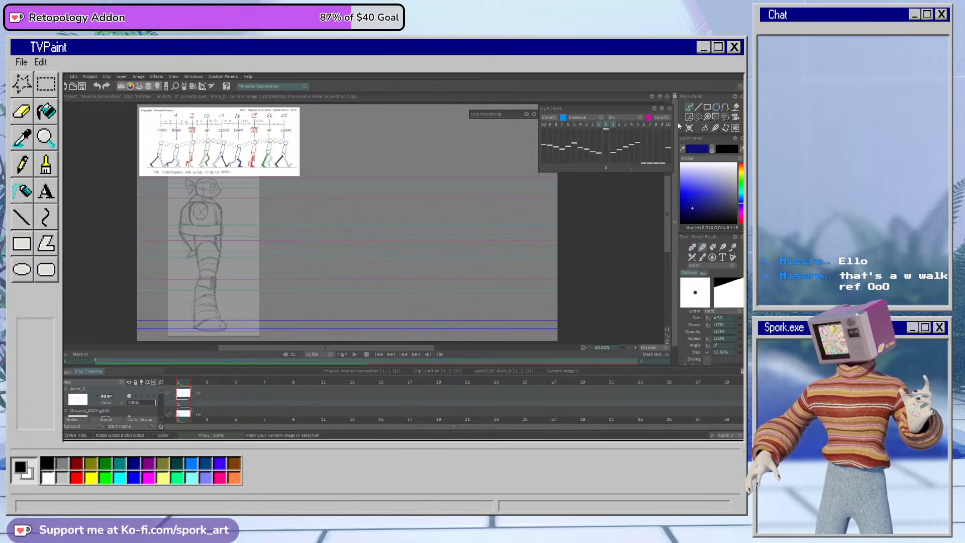
left_click_drag(220, 224, 219, 257)
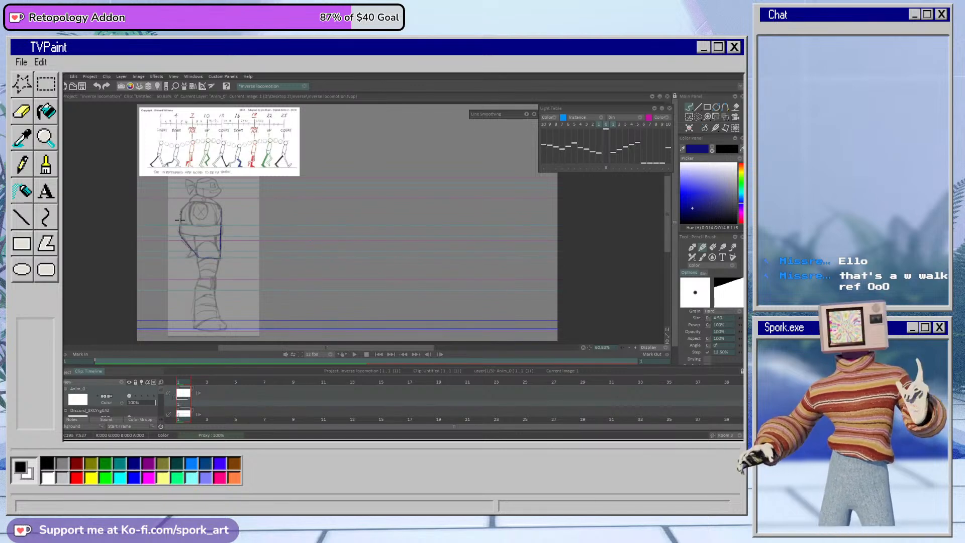
left_click_drag(190, 200, 197, 257)
left_click_drag(196, 199, 221, 207)
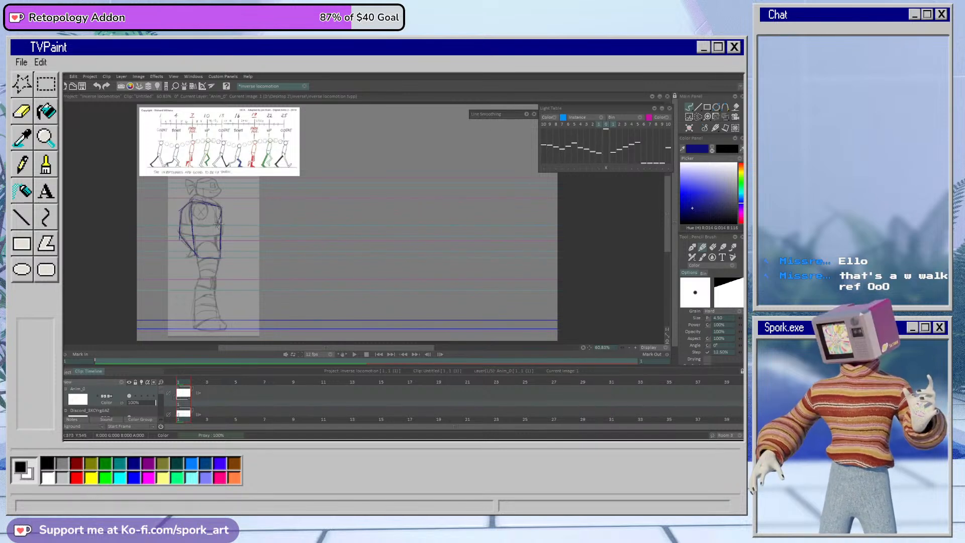
mouse_move(218, 255)
left_mouse_down()
mouse_move(223, 215)
mouse_move(217, 247)
mouse_move(196, 251)
mouse_move(212, 246)
mouse_move(219, 257)
mouse_move(202, 244)
mouse_move(196, 253)
mouse_move(220, 257)
left_mouse_up()
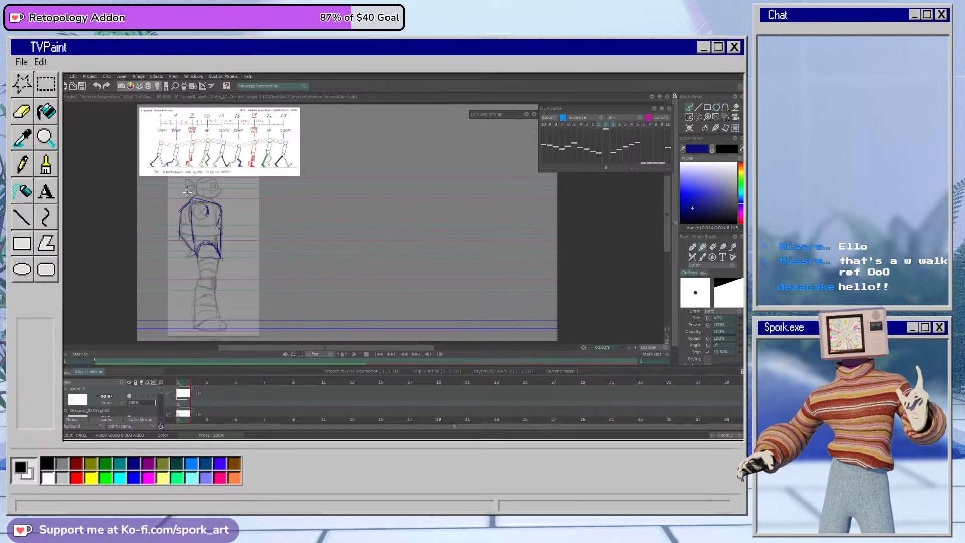
Step: Shift the traced torso horizontally into the empty area beside the reference, keeping Panning Y at 0, and apply the transformation
left_click(725, 118)
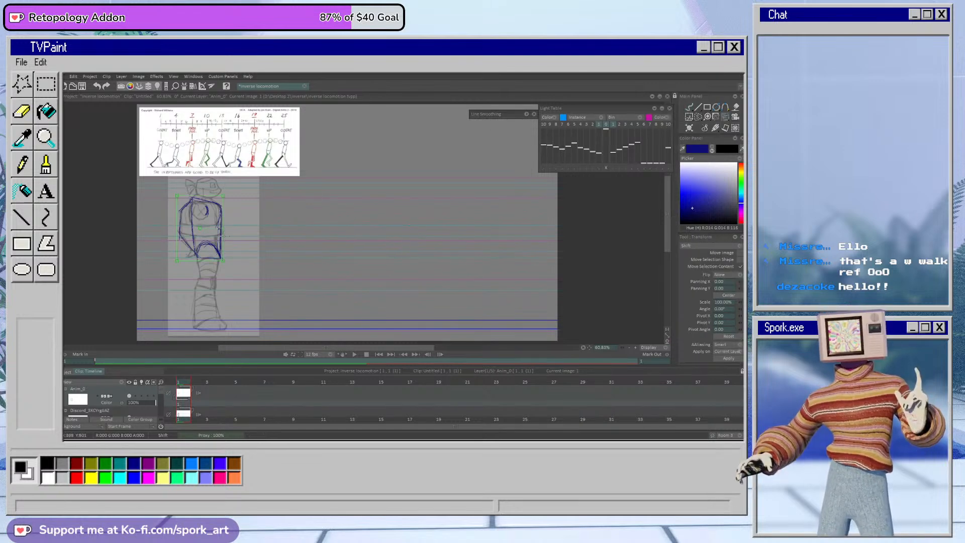
mouse_move(219, 243)
left_mouse_down()
mouse_move(385, 244)
mouse_move(383, 255)
left_mouse_up()
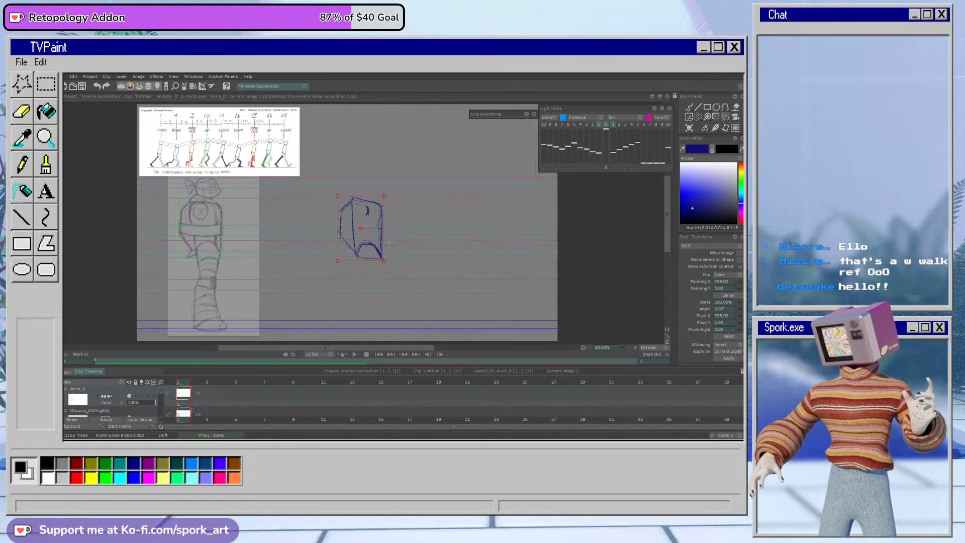
left_click(725, 358)
left_click(689, 107)
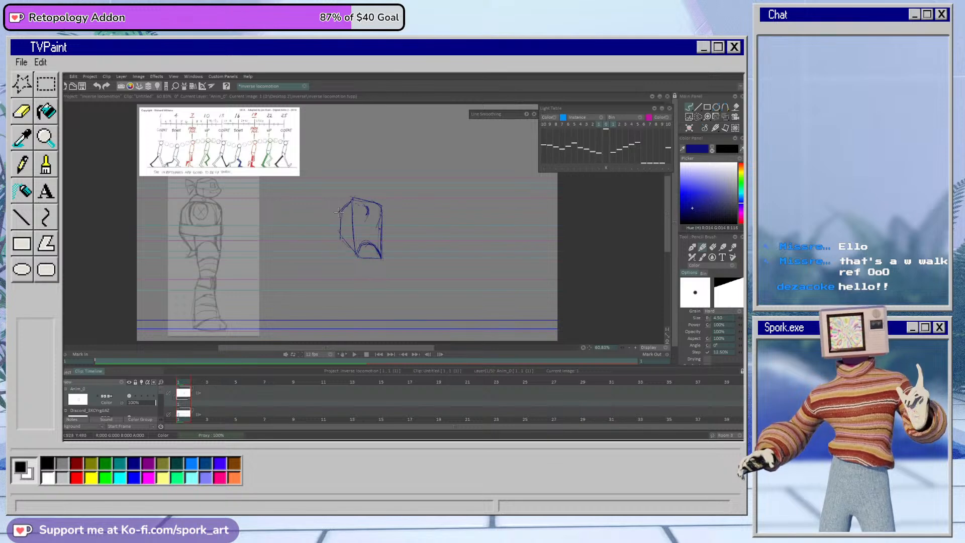
Step: Strengthen the torso's lower back edge and rough in a forward-slanting leg below the hip
left_click_drag(340, 239, 355, 254)
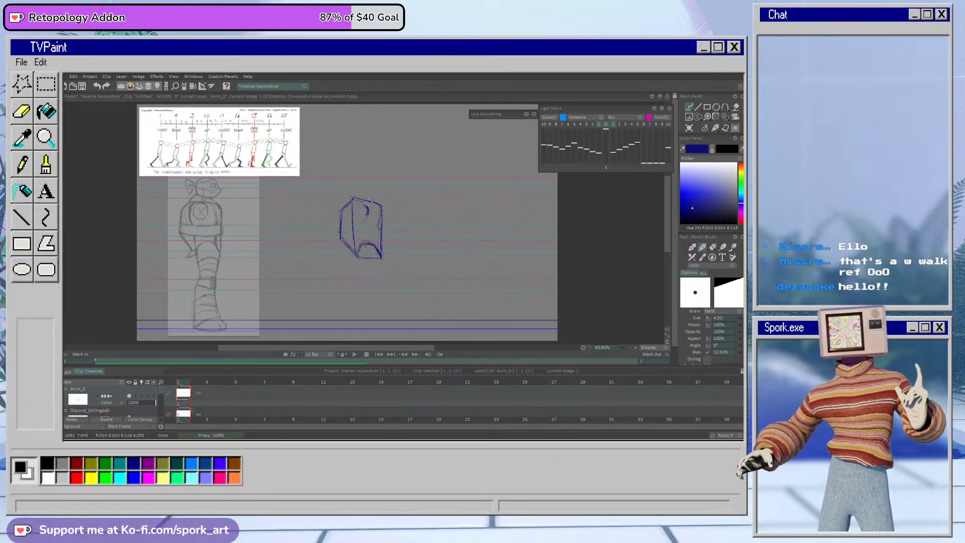
left_click_drag(360, 251, 384, 288)
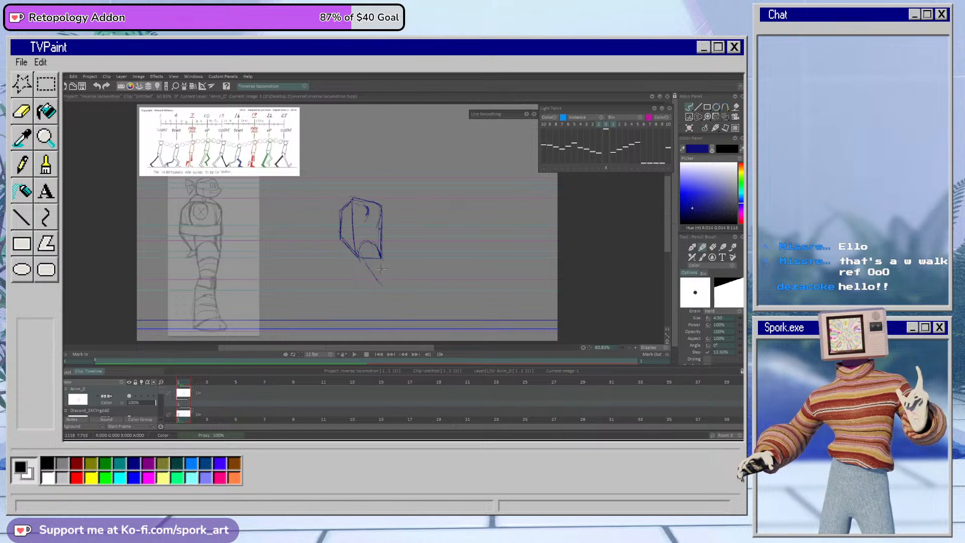
left_click_drag(373, 269, 386, 304)
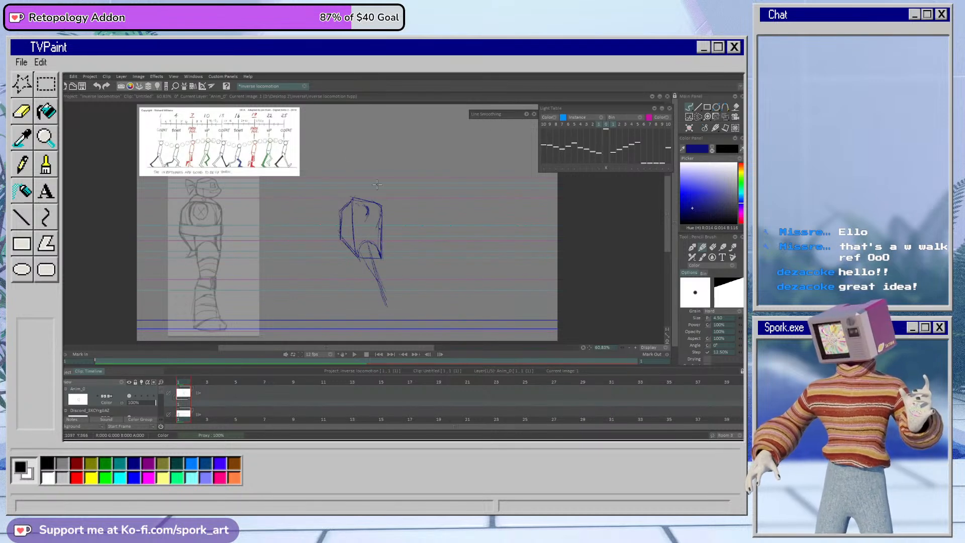
Step: Rotate the whole drawing slightly clockwise so the torso leans forward, and erase the rough leg below it
left_click(725, 117)
left_click_drag(389, 252, 388, 253)
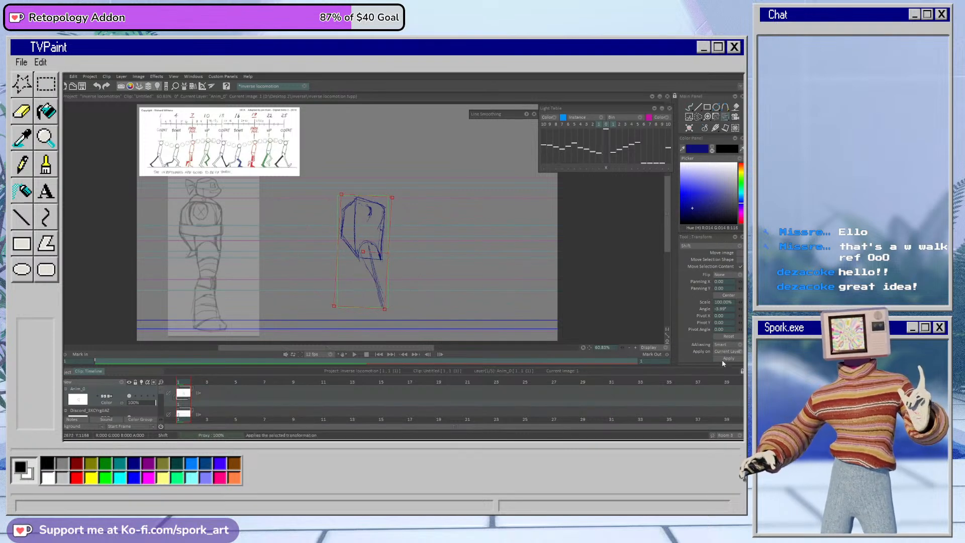
left_click(689, 108)
key("e")
left_click_drag(370, 251, 384, 307)
key("e")
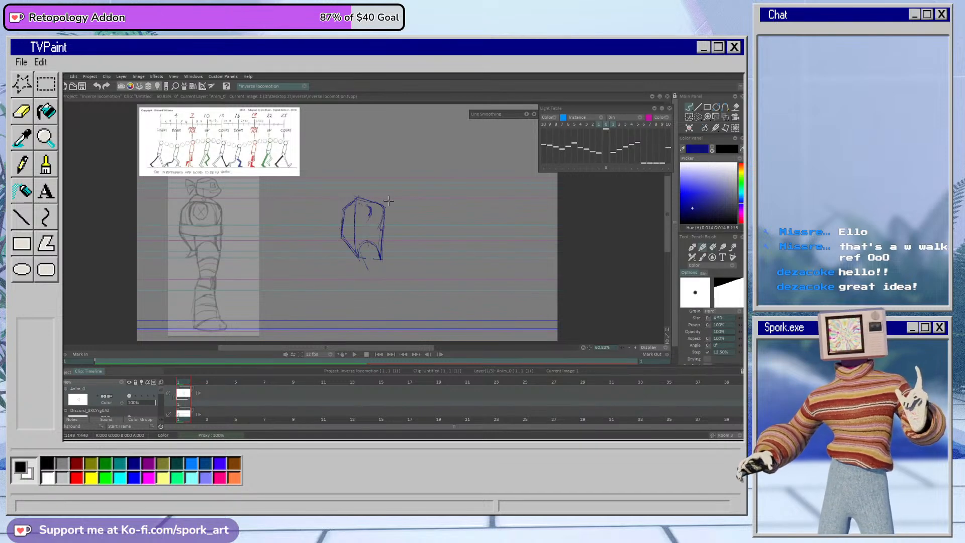
Step: Sketch a thin guide line in front of the torso and outline the extended front leg with its toes raised
left_click_drag(394, 202, 399, 206)
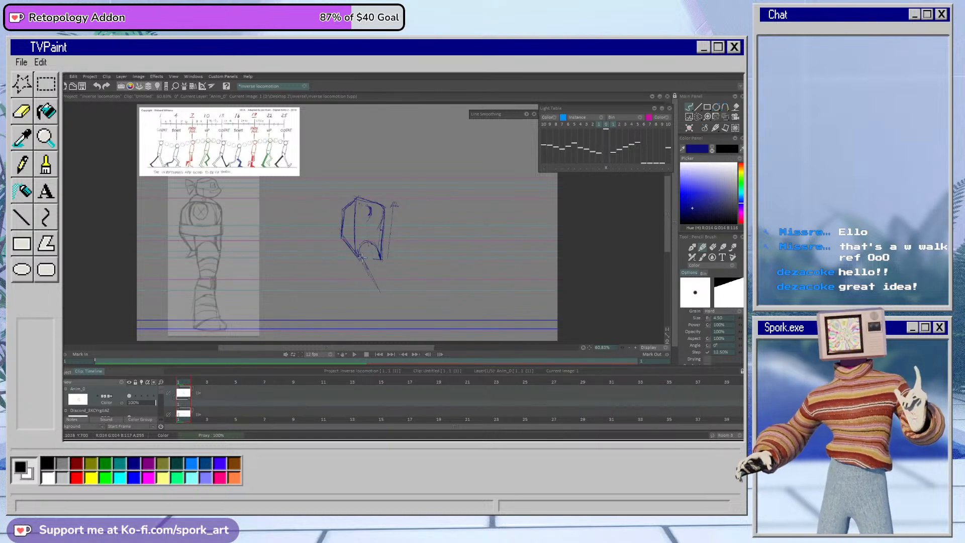
mouse_move(376, 286)
left_mouse_down()
mouse_move(395, 327)
mouse_move(418, 315)
left_mouse_up()
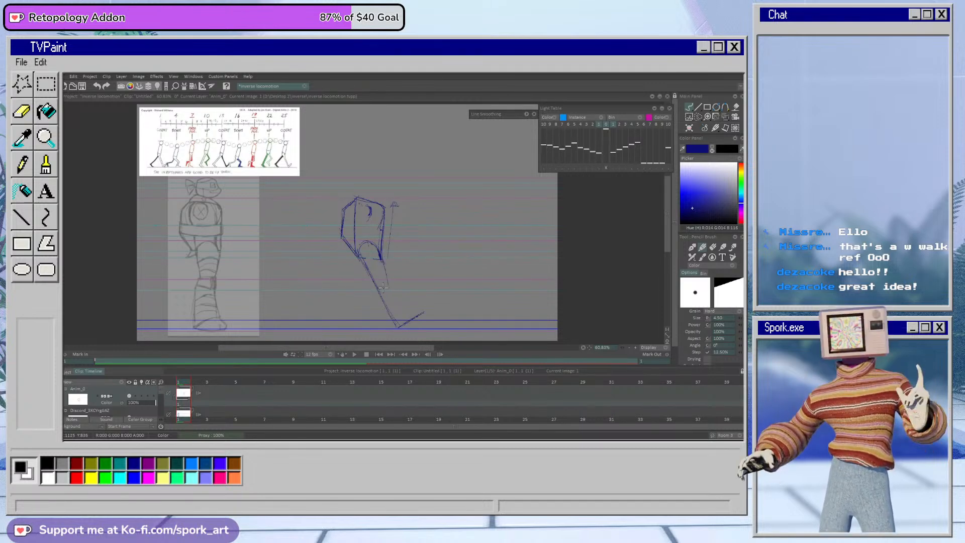
mouse_move(402, 298)
left_mouse_down()
mouse_move(426, 311)
mouse_move(419, 301)
left_mouse_up()
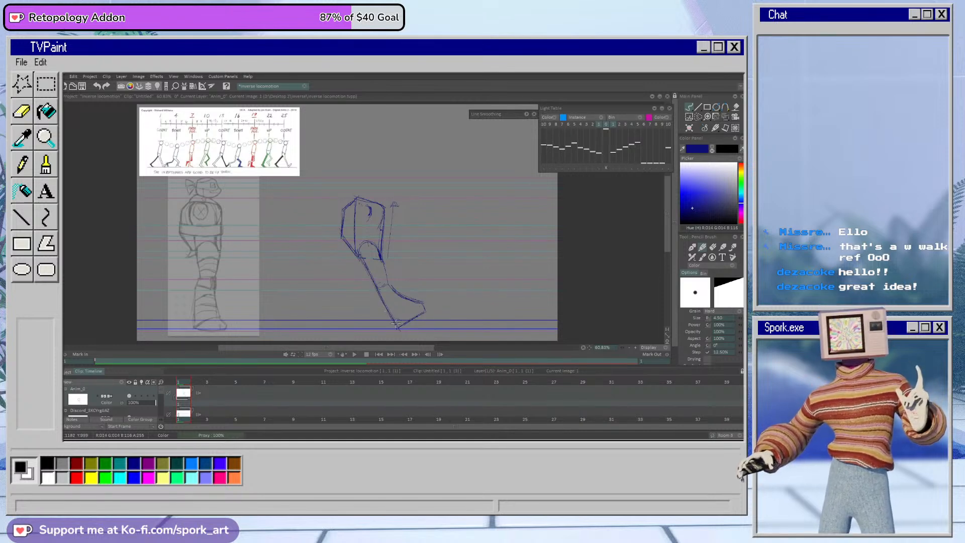
Step: Refine the front foot's heel, sole and upper edge, erasing and redrawing its lines with the heel on the ground line
mouse_move(396, 327)
left_mouse_down()
mouse_move(421, 313)
mouse_move(401, 324)
left_mouse_up()
key("e")
key("b")
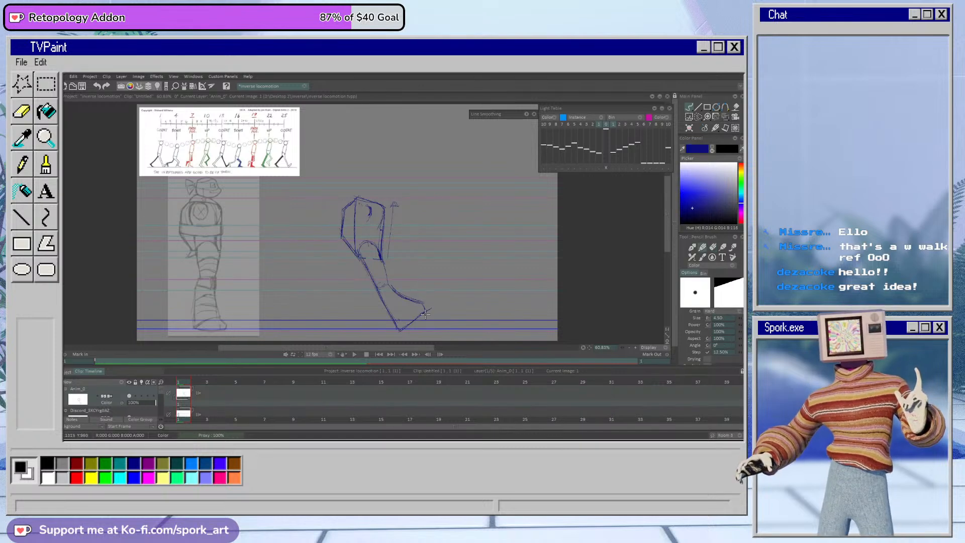
key("e")
mouse_move(397, 291)
left_mouse_down()
mouse_move(422, 284)
mouse_move(419, 305)
left_mouse_up()
key("b")
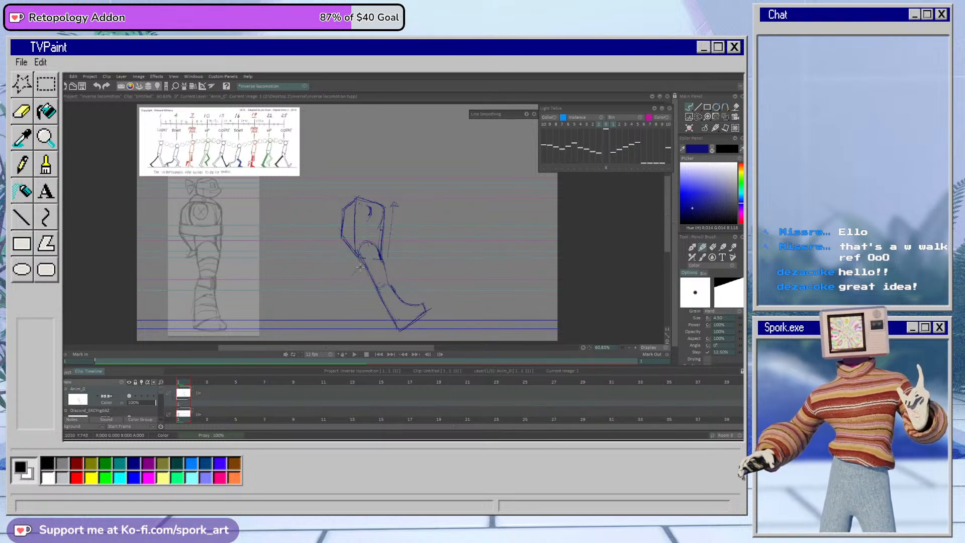
Step: Rough in the rear thigh slanting back from the hip to the knee, erasing and redrawing its lines
left_click_drag(362, 266, 339, 285)
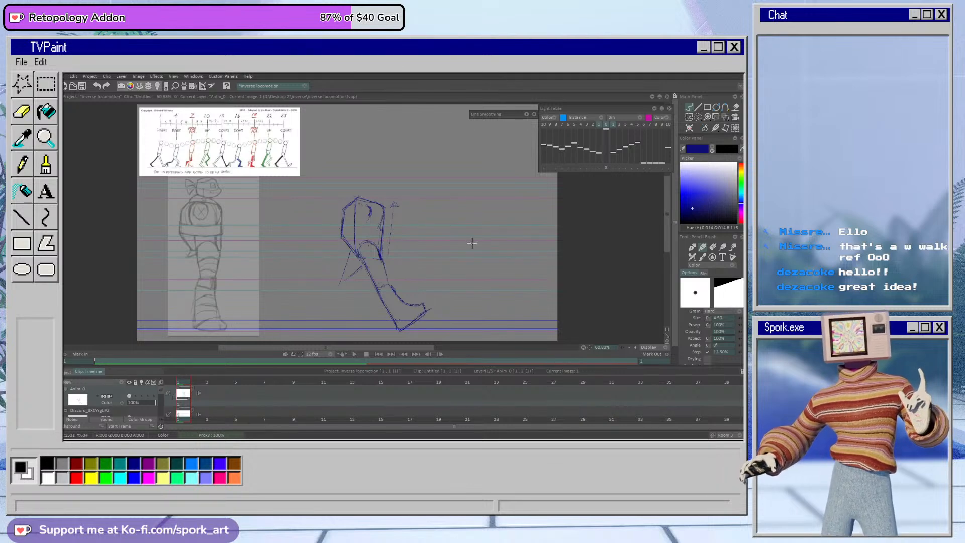
mouse_move(478, 243)
left_mouse_down()
mouse_move(498, 232)
mouse_move(508, 267)
left_mouse_up()
mouse_move(476, 246)
left_mouse_down()
mouse_move(471, 280)
mouse_move(462, 229)
mouse_move(496, 266)
mouse_move(471, 270)
mouse_move(468, 240)
mouse_move(458, 242)
mouse_move(480, 237)
mouse_move(480, 272)
mouse_move(507, 274)
left_mouse_up()
key("e")
key("b")
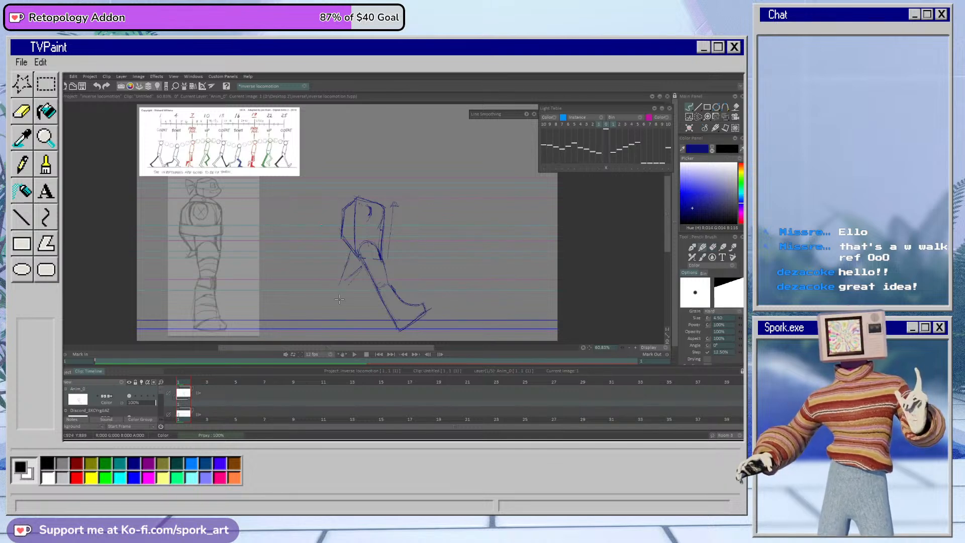
mouse_move(337, 279)
left_mouse_down()
mouse_move(325, 315)
mouse_move(326, 296)
mouse_move(325, 303)
mouse_move(352, 282)
mouse_move(341, 314)
mouse_move(348, 264)
mouse_move(347, 285)
mouse_move(356, 272)
mouse_move(345, 303)
mouse_move(328, 294)
left_mouse_up()
key("e")
key("e")
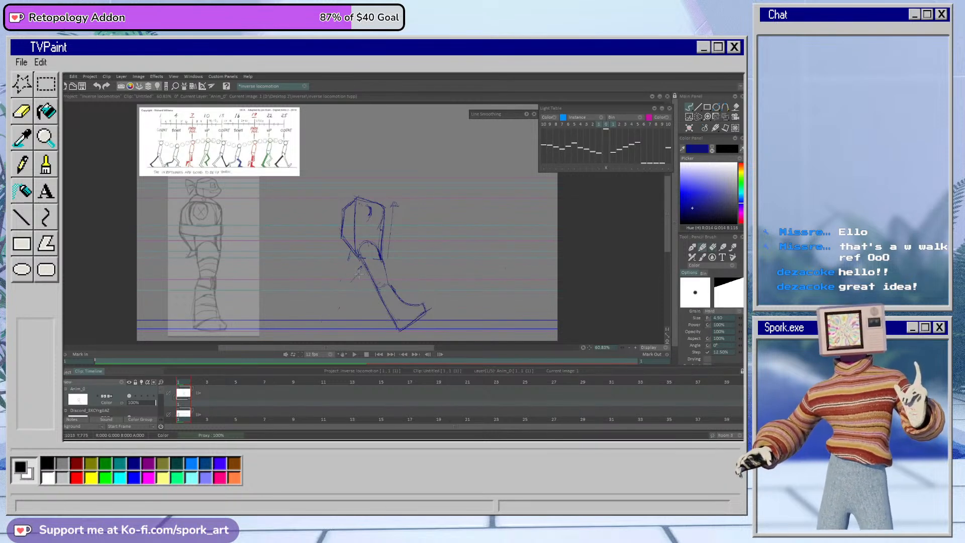
mouse_move(351, 255)
left_mouse_down()
mouse_move(336, 279)
mouse_move(340, 271)
left_mouse_up()
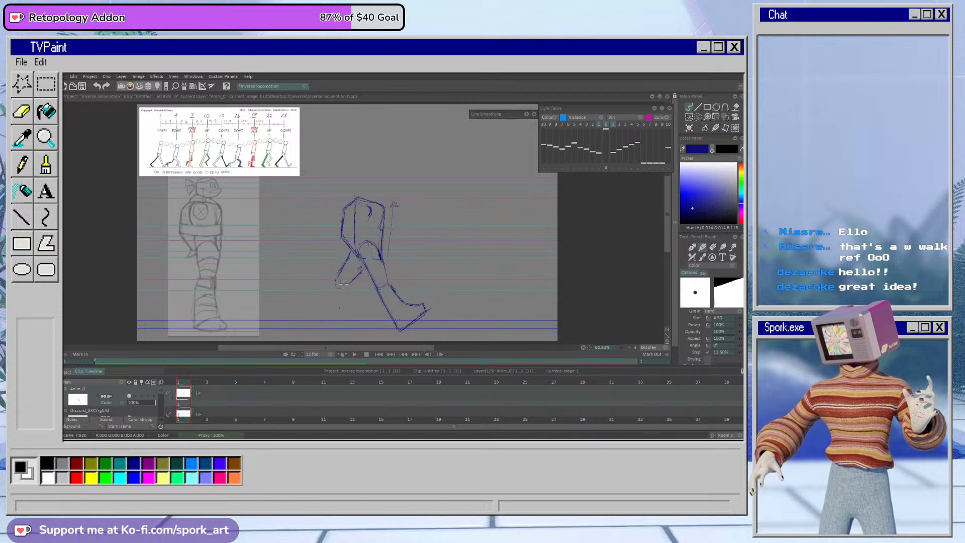
Step: Sketch a curved guide line from the rear knee across the front leg, and rough in the rear lower leg and foot
left_click_drag(337, 284, 410, 270)
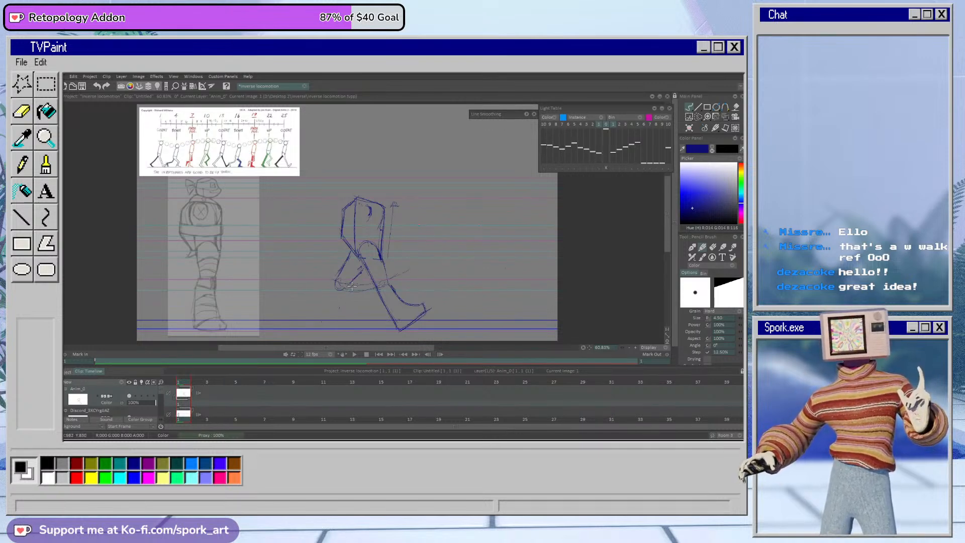
left_click_drag(343, 291, 330, 320)
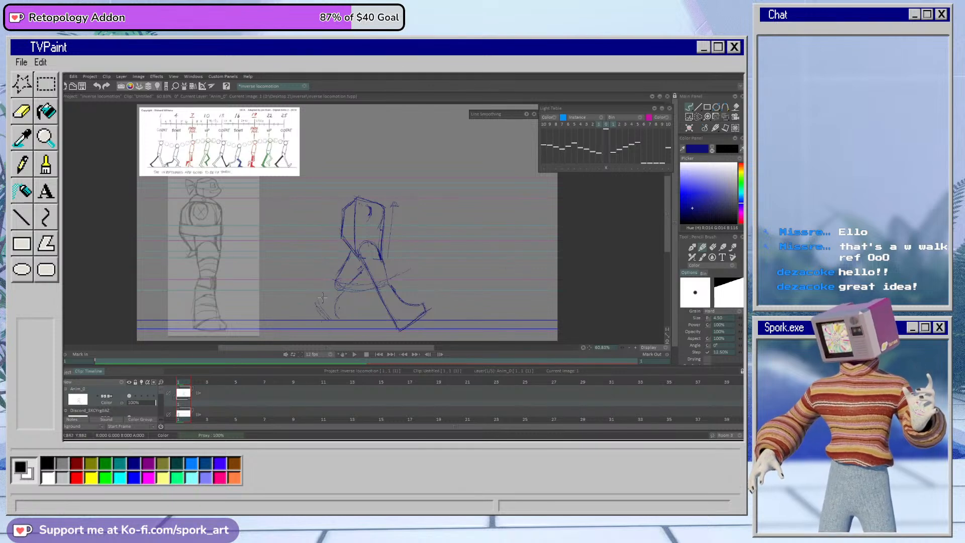
mouse_move(333, 283)
left_mouse_down()
mouse_move(314, 296)
mouse_move(319, 313)
mouse_move(314, 306)
mouse_move(337, 301)
left_mouse_up()
mouse_move(363, 270)
left_mouse_down()
mouse_move(335, 294)
mouse_move(337, 314)
mouse_move(319, 298)
mouse_move(341, 254)
left_mouse_up()
key("e")
key("b")
Step: Outline the rear leg down to its pushed-off foot with a raised heel, cleaning up the construction lines around the knee
left_click_drag(336, 299, 332, 315)
mouse_move(348, 253)
left_mouse_down()
mouse_move(310, 300)
mouse_move(331, 323)
mouse_move(331, 303)
mouse_move(338, 321)
left_mouse_up()
mouse_move(331, 311)
left_mouse_down()
mouse_move(338, 326)
mouse_move(365, 270)
left_mouse_up()
key("e")
key("b")
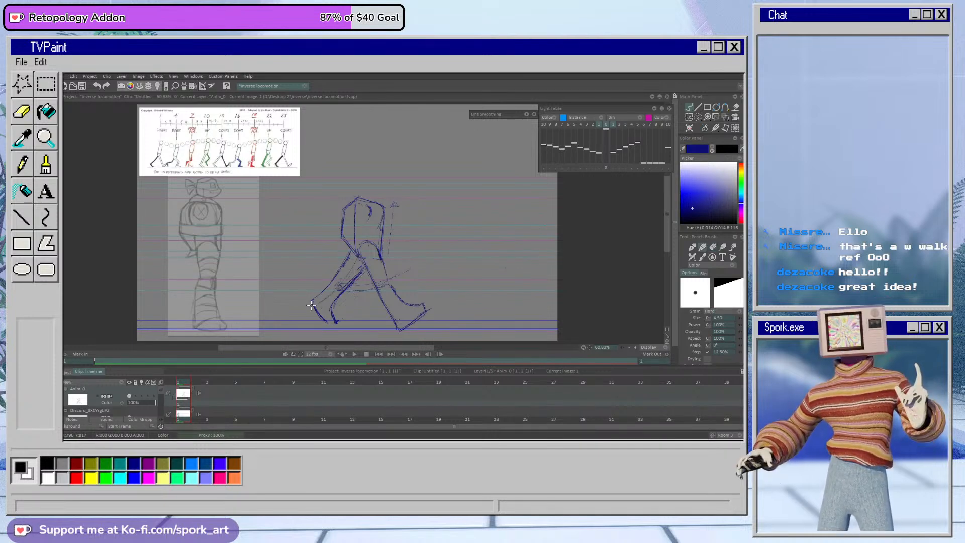
key("e")
left_click_drag(324, 176, 296, 201)
key("e")
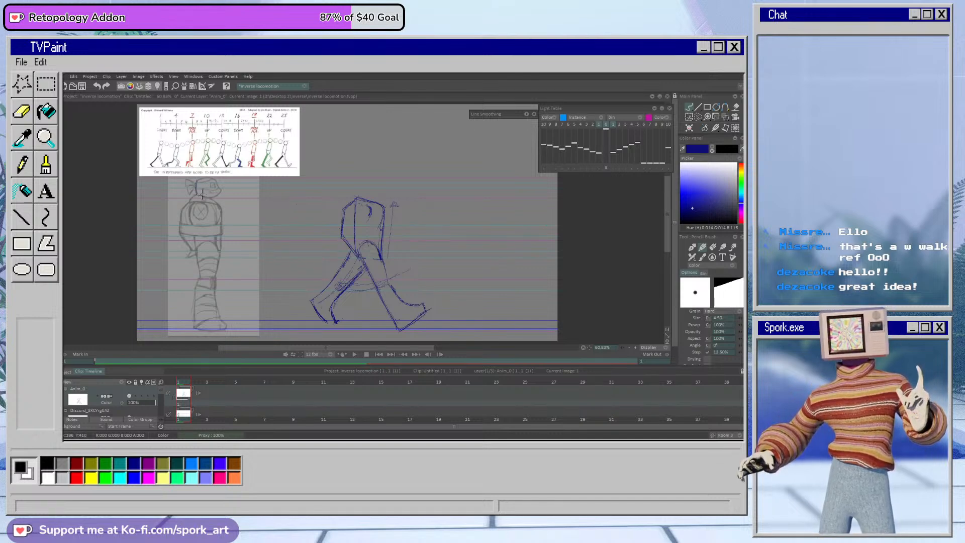
Step: Trace the head over the character sketch in blue and transfer the traced head onto the walking torso, tilting it slightly
mouse_move(203, 179)
left_mouse_down()
mouse_move(220, 192)
mouse_move(225, 184)
left_mouse_up()
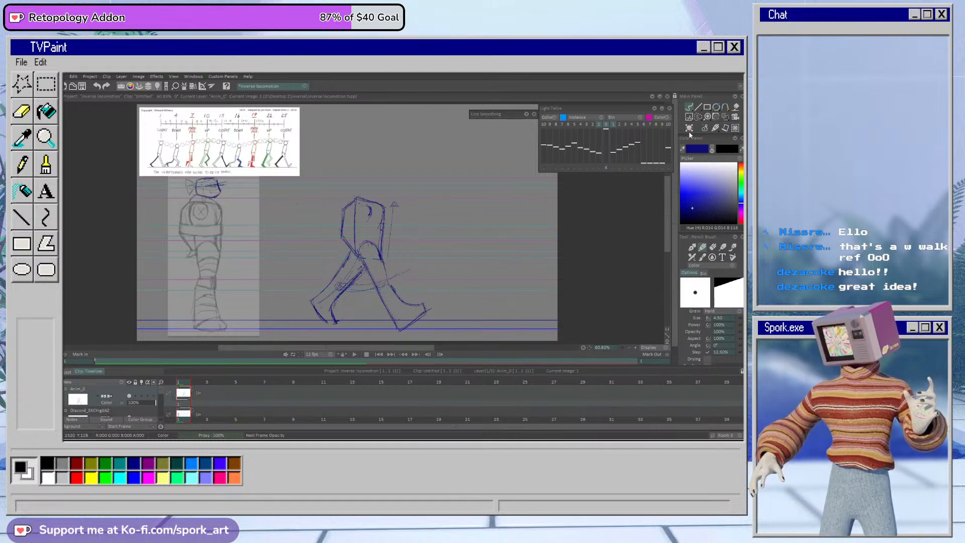
left_click(699, 118)
left_click_drag(187, 172, 206, 164)
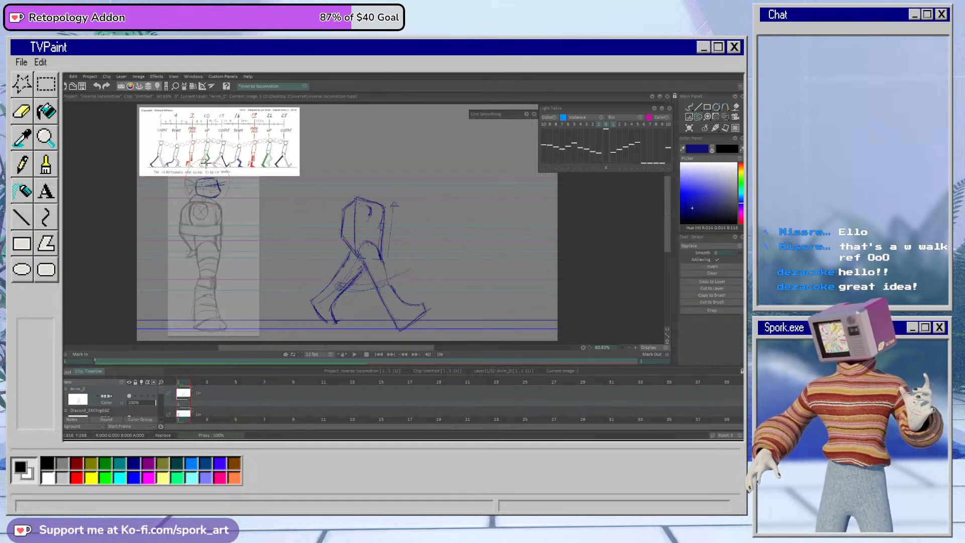
left_click(724, 118)
left_click_drag(229, 200, 382, 194)
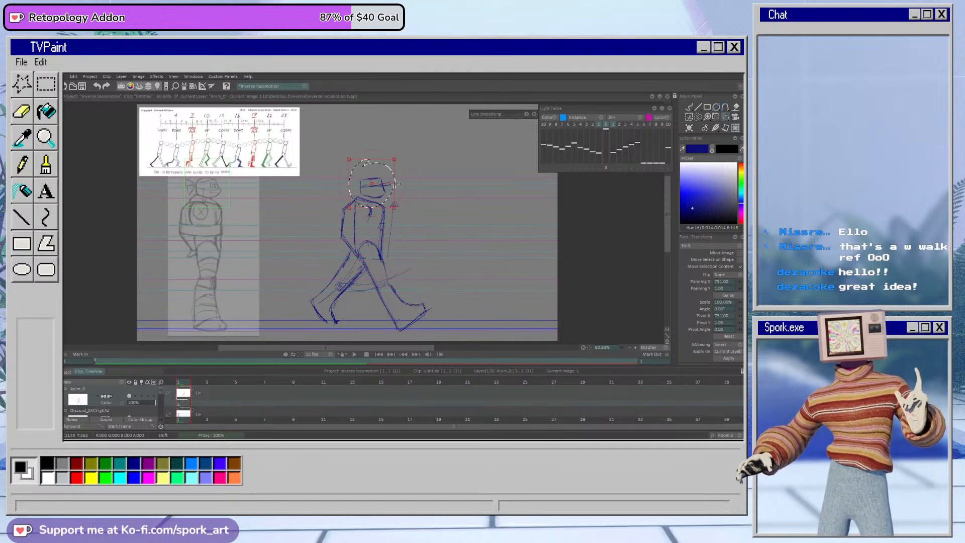
left_click_drag(396, 185, 382, 191)
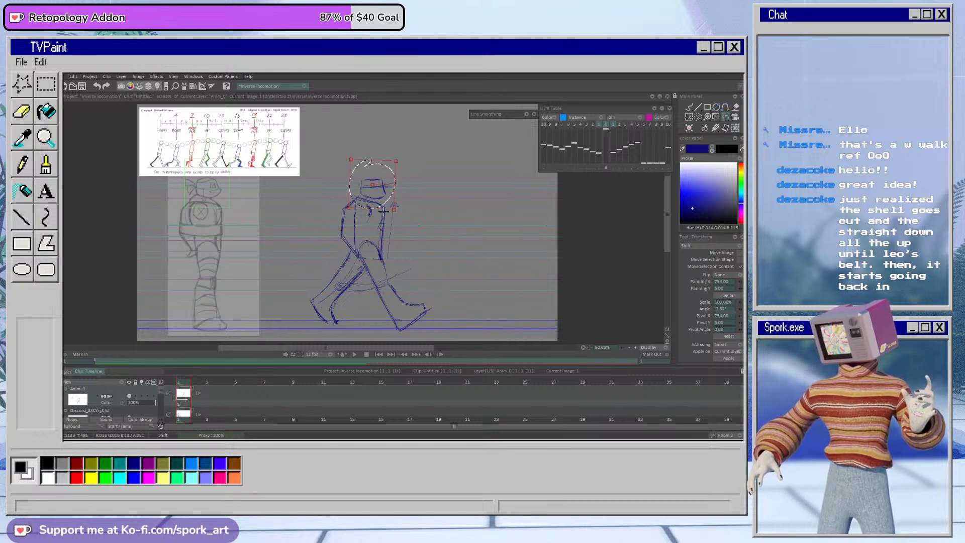
left_click(728, 358)
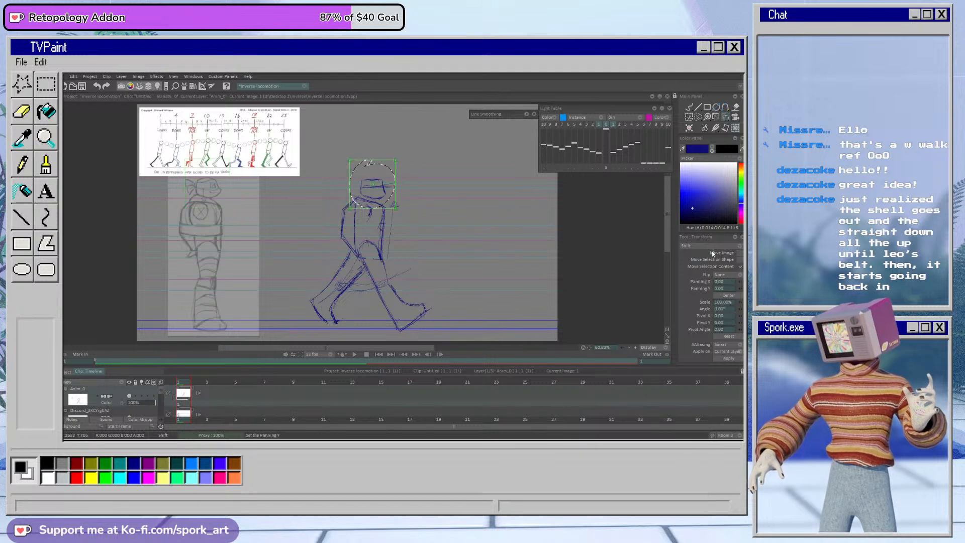
left_click(689, 107)
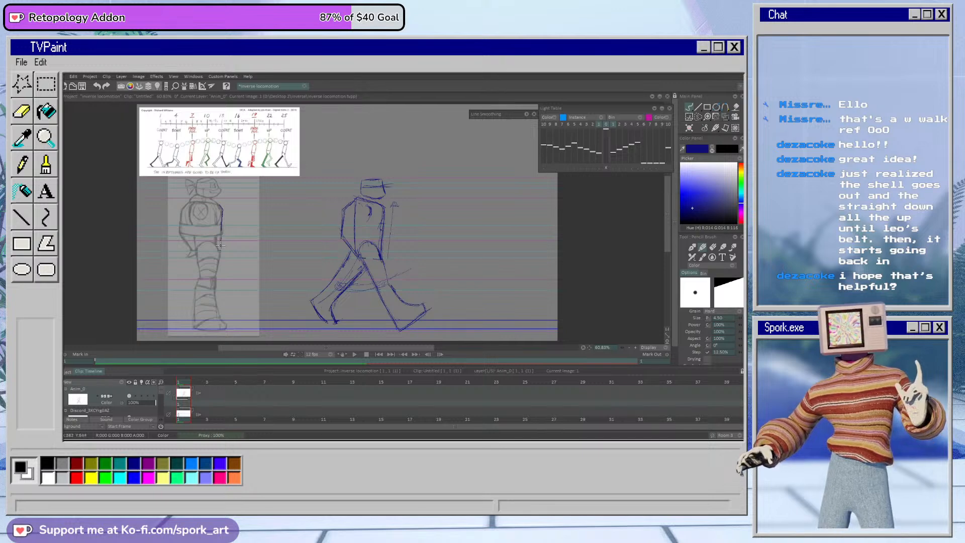
Step: Trace the shell's back edge over the character sketch and erase the traced lines
key("e")
left_click_drag(224, 209, 222, 229)
key("e")
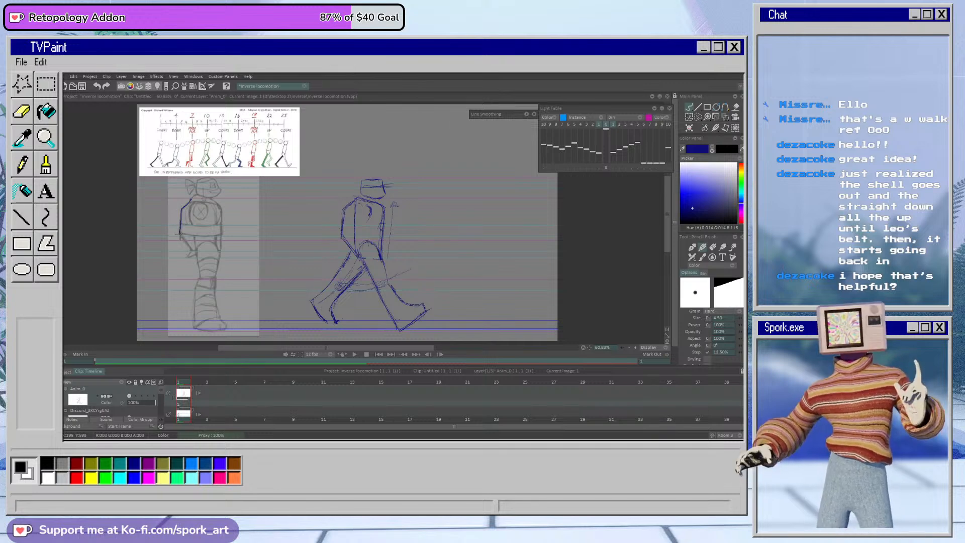
key("e")
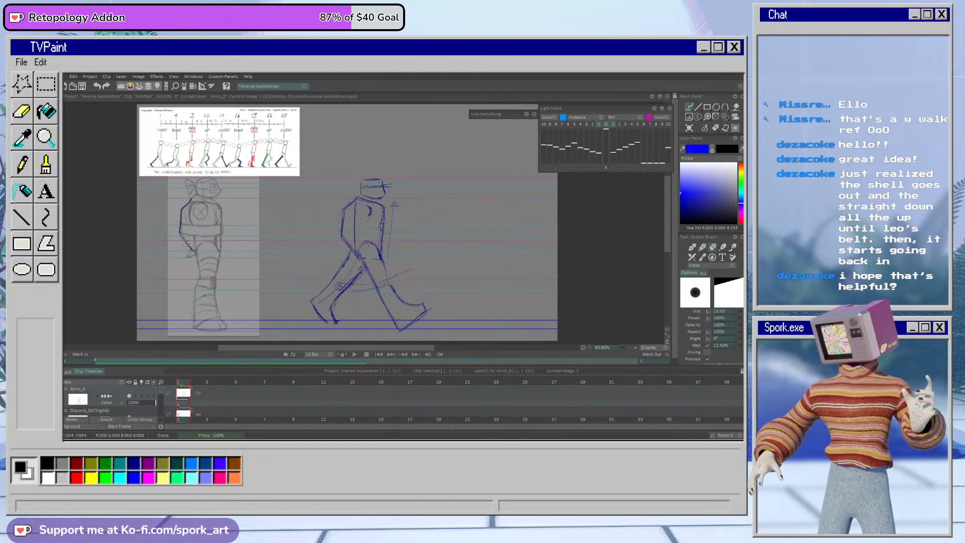
key("e")
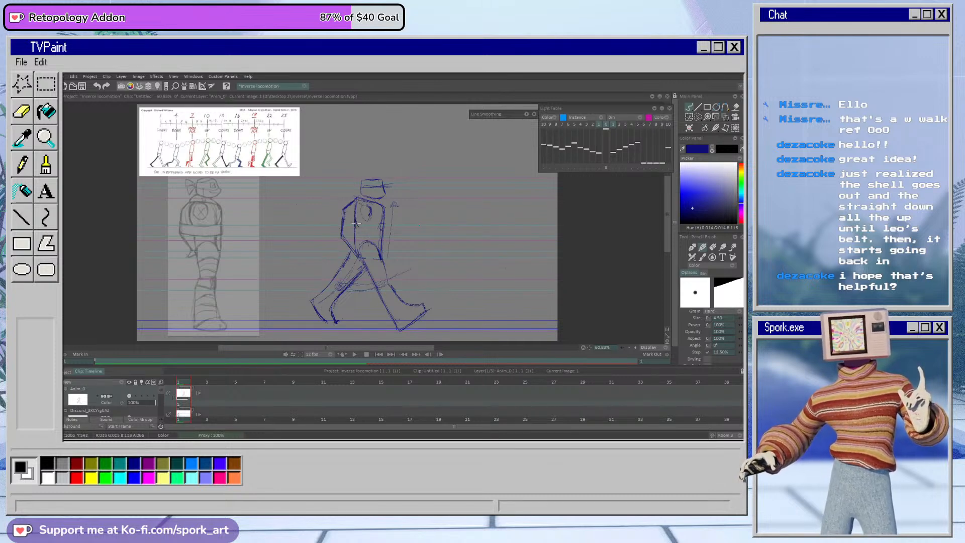
Step: Rework the shell line on the walking torso's lower back, erasing stray parts of it
left_click_drag(358, 230, 356, 257)
key("e")
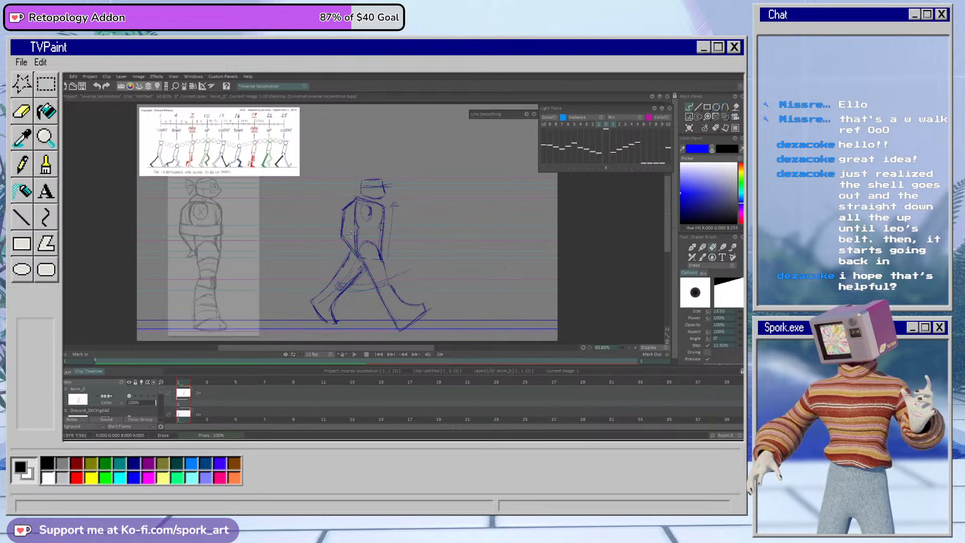
key("e")
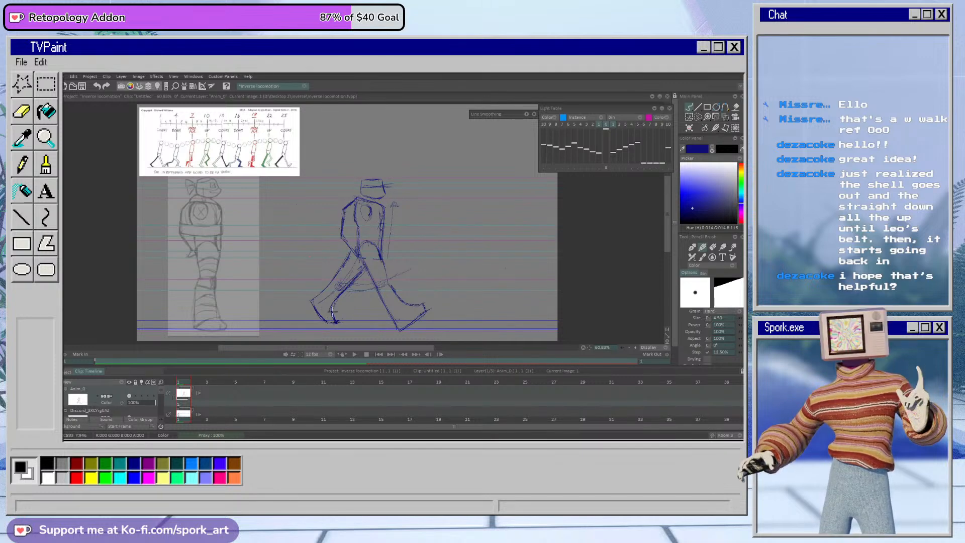
Step: Clean up the rear foot and redraw its front edge and toes near the ground line
key("e")
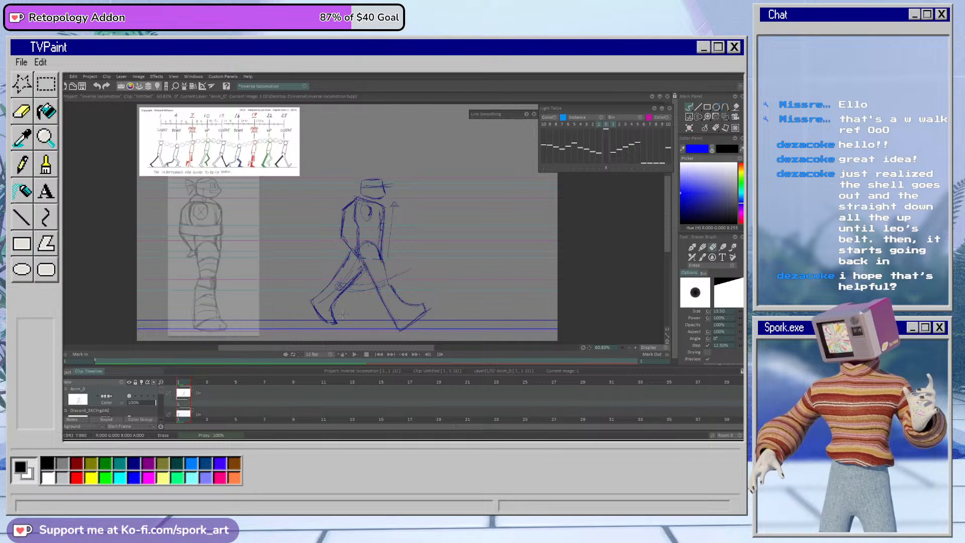
key("b")
left_click_drag(342, 300, 339, 323)
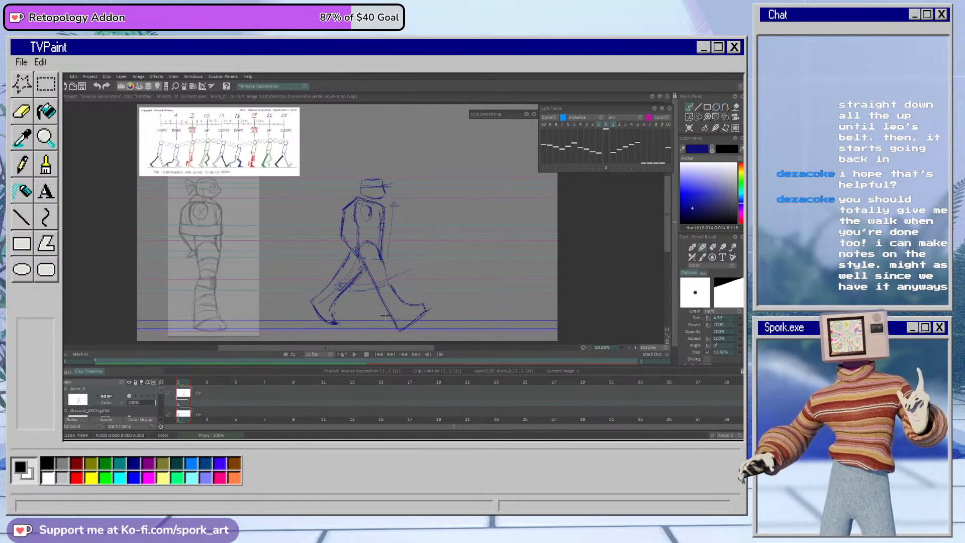
key("e")
key("b")
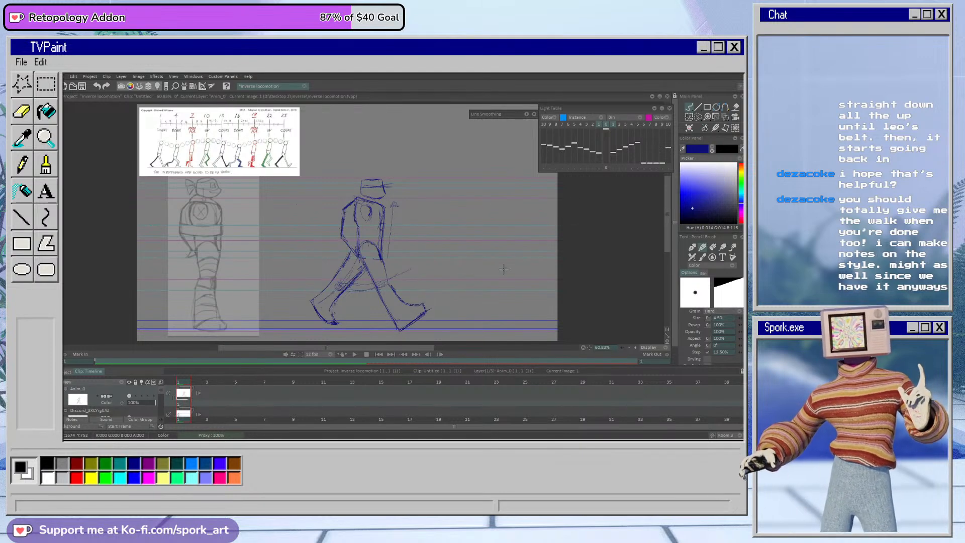
Step: On the GROUND layer, select the upper ground line and move it slightly down, apply the transform and deselect
left_click_drag(161, 392, 168, 410)
left_click(139, 398)
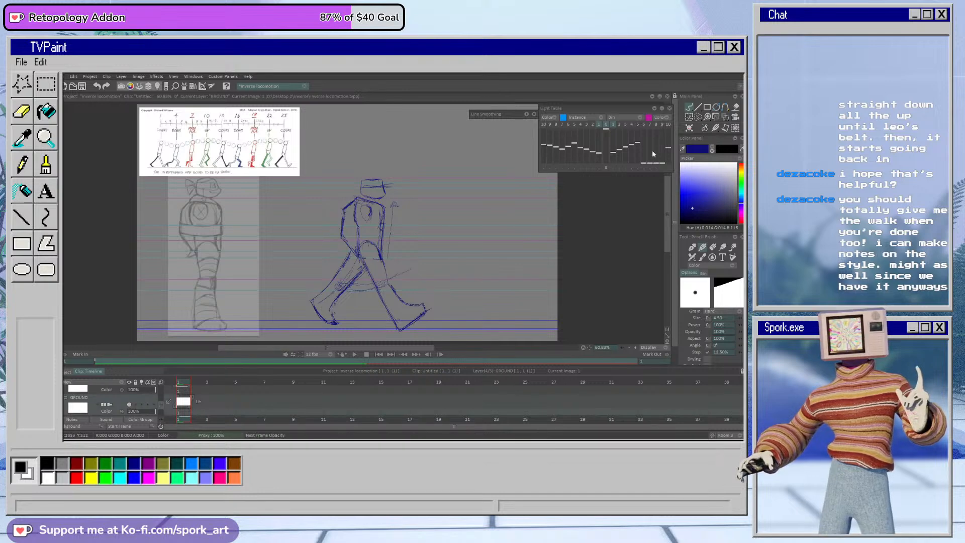
left_click(699, 116)
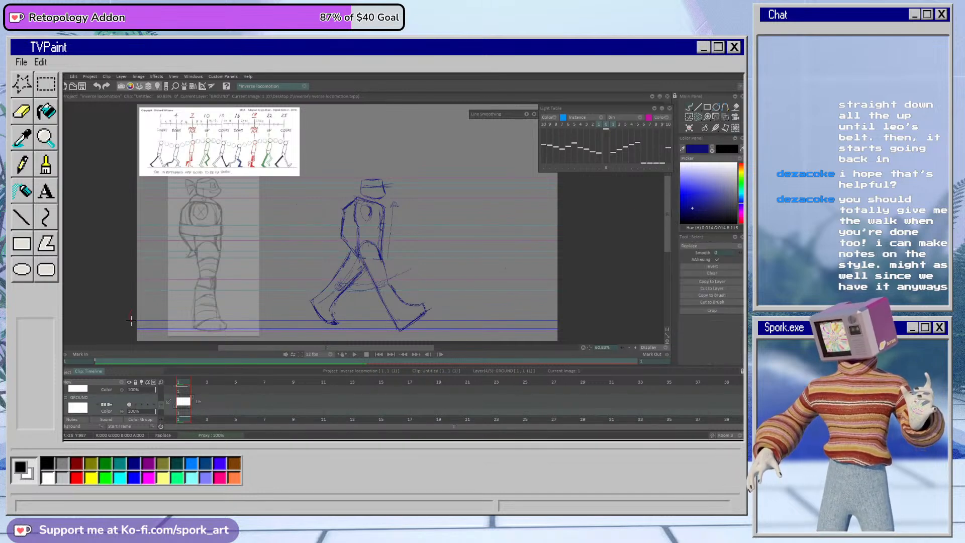
right_click(700, 116)
left_click(670, 121)
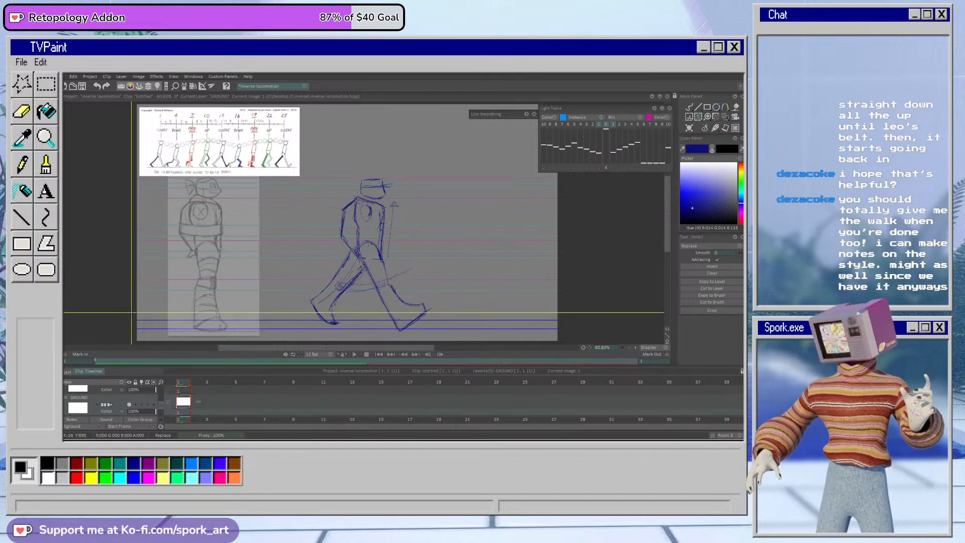
left_click_drag(132, 315, 576, 325)
left_click_drag(539, 317, 547, 326)
left_click(726, 360)
left_click(689, 108)
key("ctrl+d")
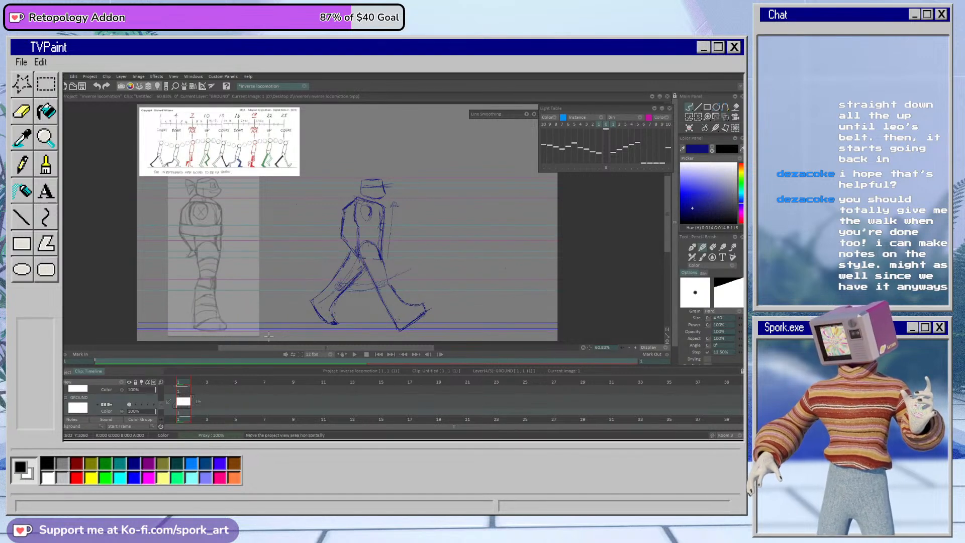
Step: Set the walk chart layer's behaviour after its last frame to Hold and make the animation layer current
scroll(161, 407, "down", 2)
scroll(161, 406, "up", 3)
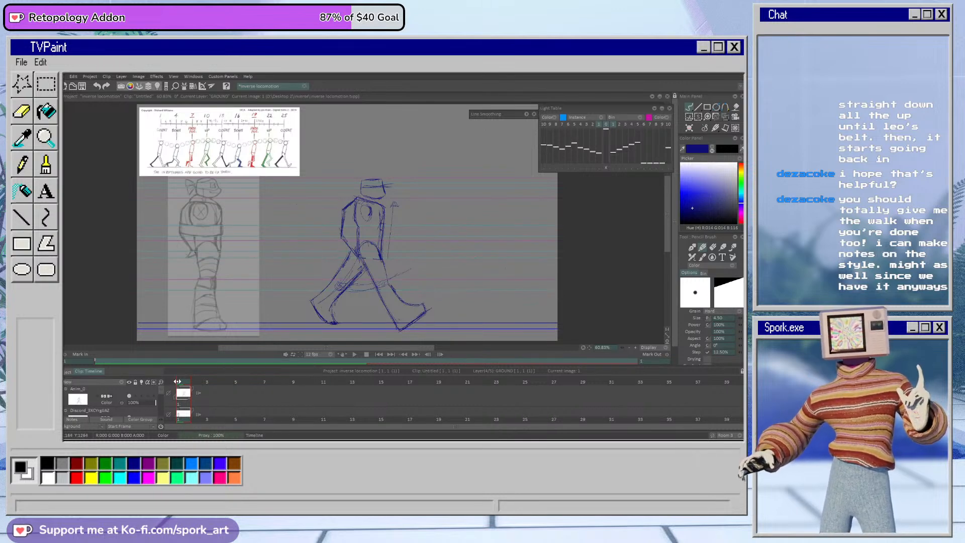
scroll(163, 402, "down", 1)
scroll(165, 405, "up", 2)
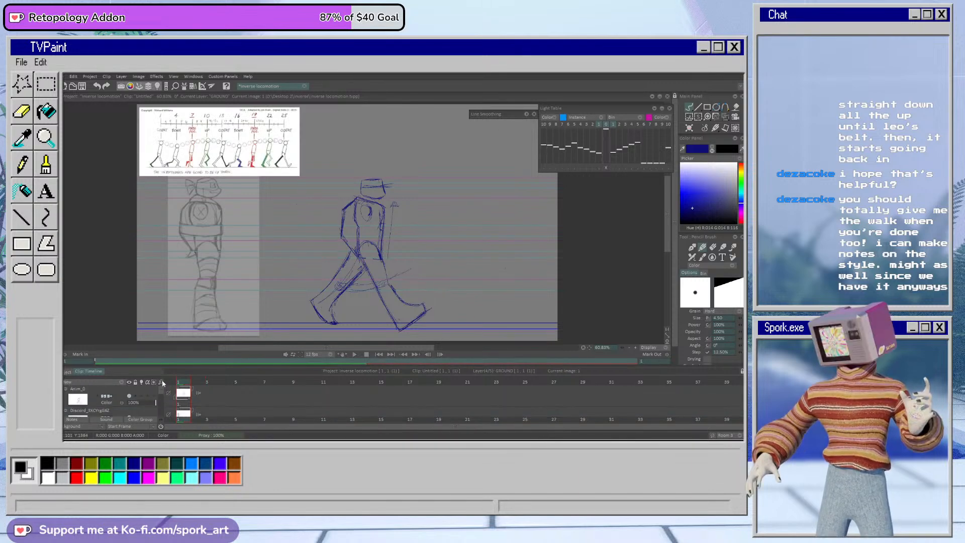
scroll(163, 405, "up", 2)
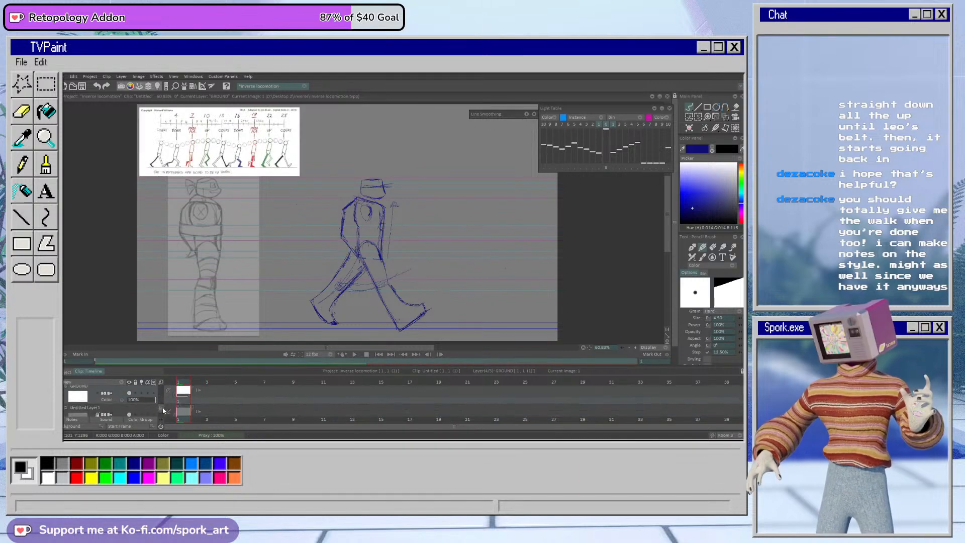
left_click(199, 397)
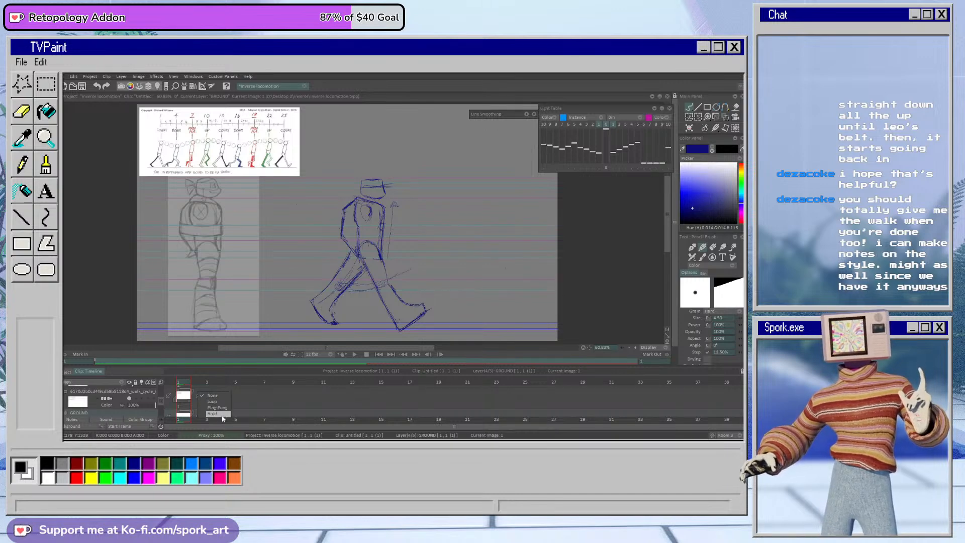
left_click(223, 416)
left_click_drag(162, 401, 162, 390)
left_click(147, 391)
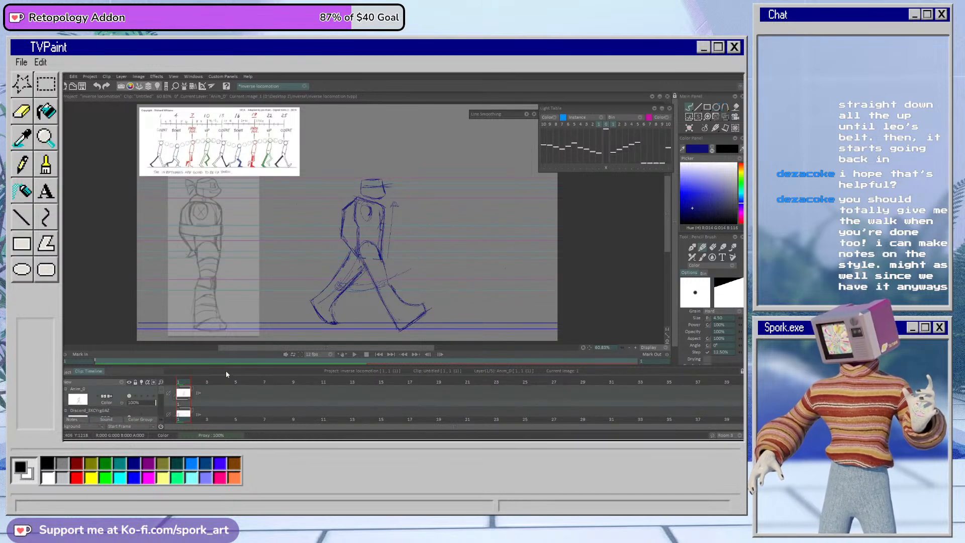
Step: Extend the first drawing's exposure through frame 5, discarding the test dot drawn there, and return to frame 1
left_click_drag(207, 382, 243, 404)
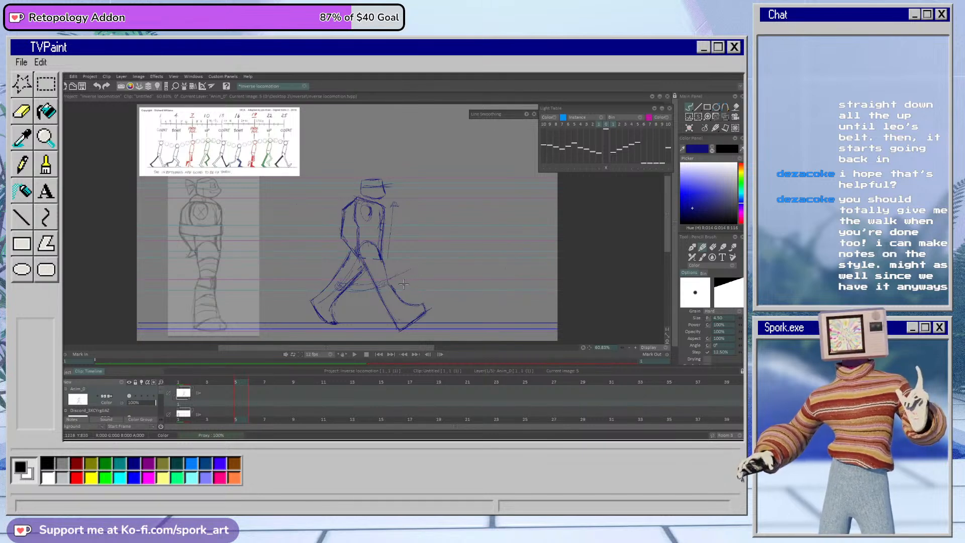
left_click(415, 289)
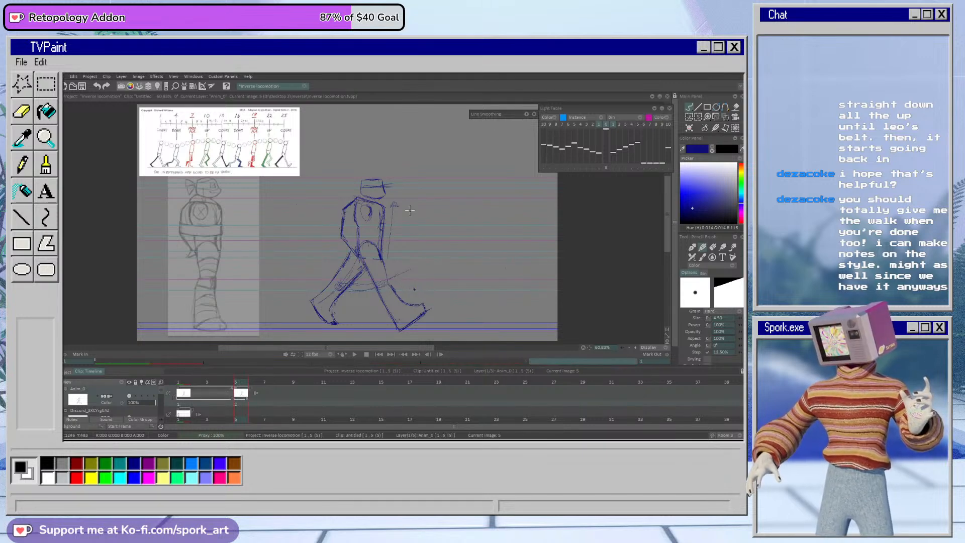
key("e")
left_click(414, 289)
key("b")
left_click_drag(235, 386, 181, 386)
key("ctrl+z")
key("ctrl+z")
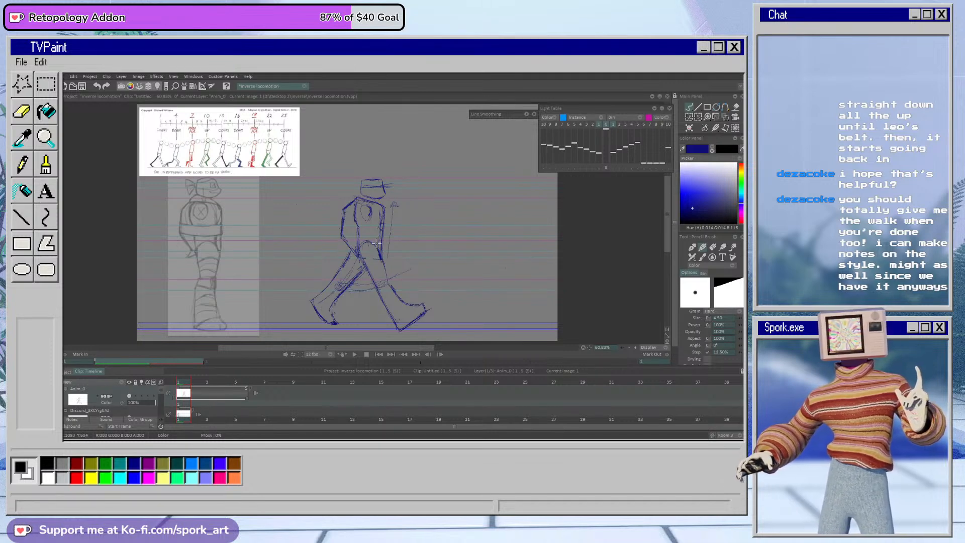
Step: Add a small mark above the front toes, then set the Air Brush to size 24 with its pressure connection switched to Constant
left_click_drag(419, 292, 427, 293)
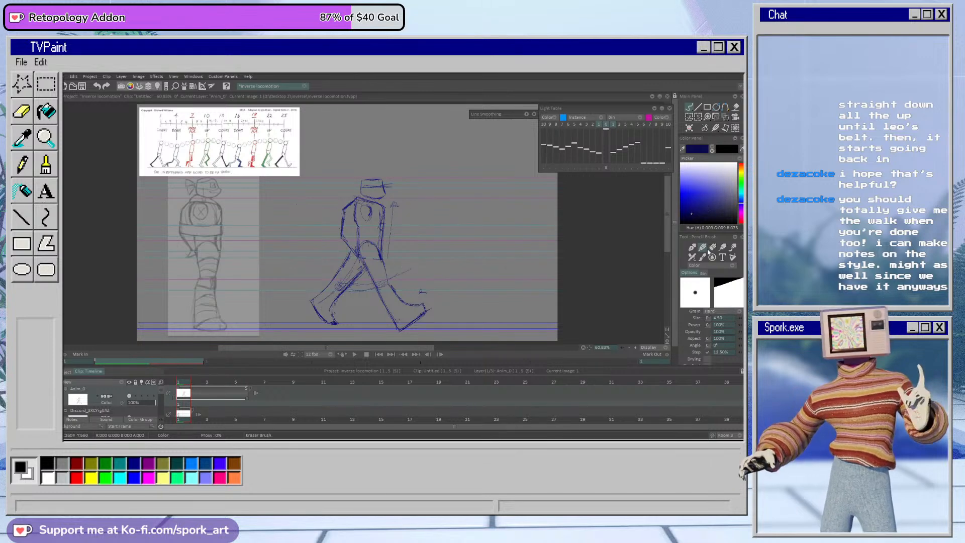
left_click(692, 248)
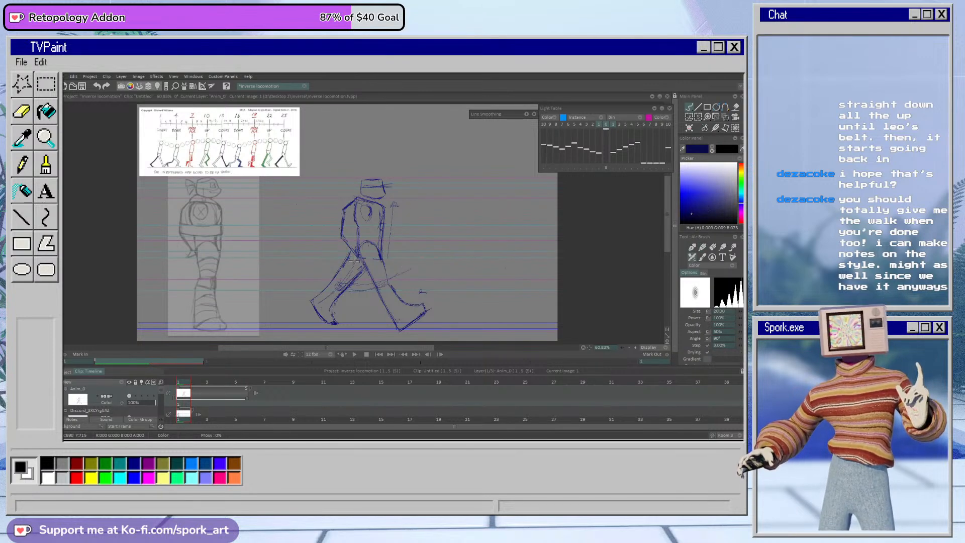
mouse_move(351, 262)
left_mouse_down()
mouse_move(334, 283)
mouse_move(343, 270)
left_mouse_up()
key("ctrl+z")
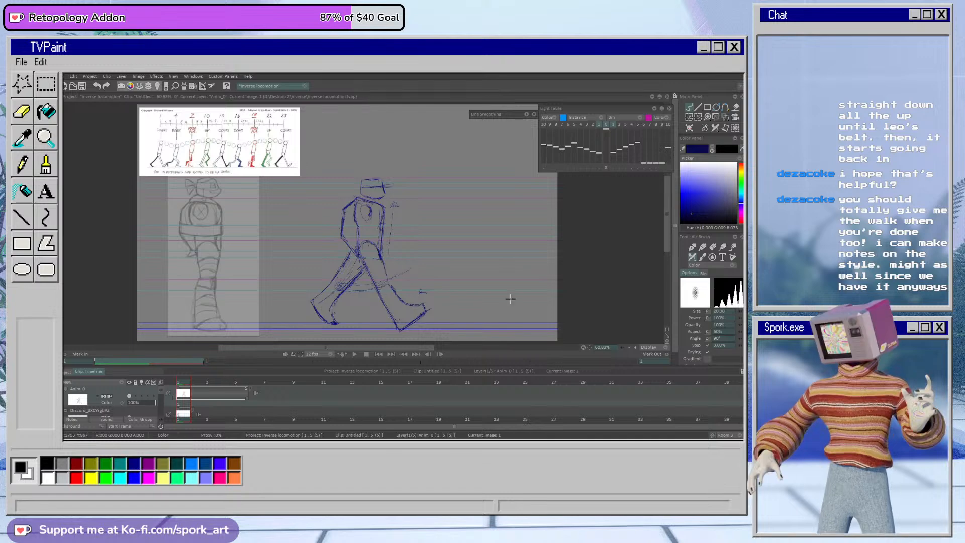
left_click_drag(738, 313, 744, 315)
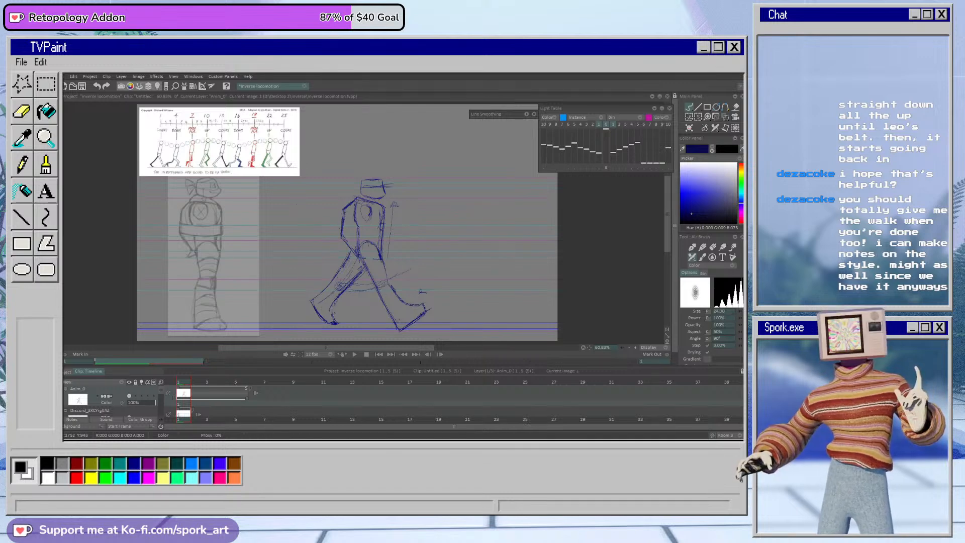
left_click(707, 316)
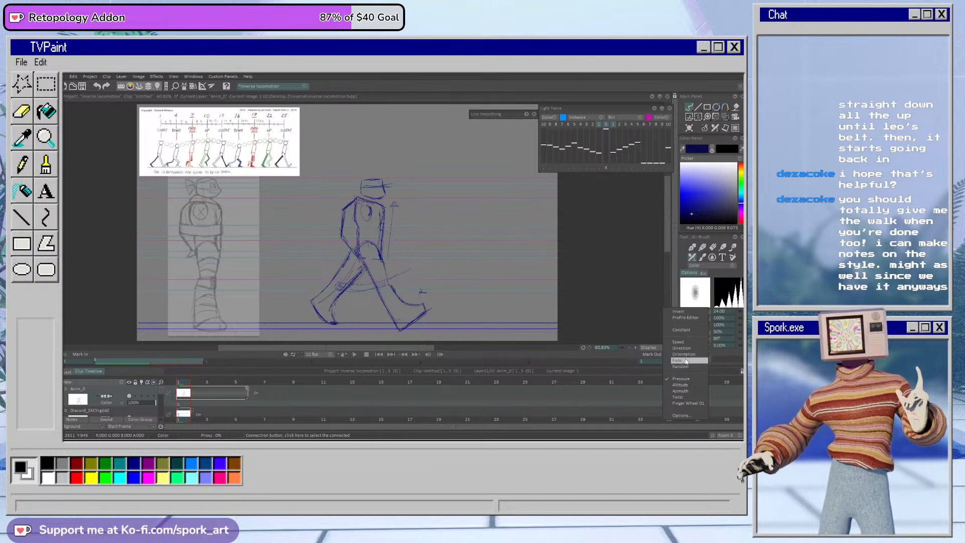
left_click(693, 330)
Step: Shade the rear leg and foot with the Air Brush at size 20.50 in a muted blue, discarding the lighter test strokes
left_click_drag(688, 195, 692, 187)
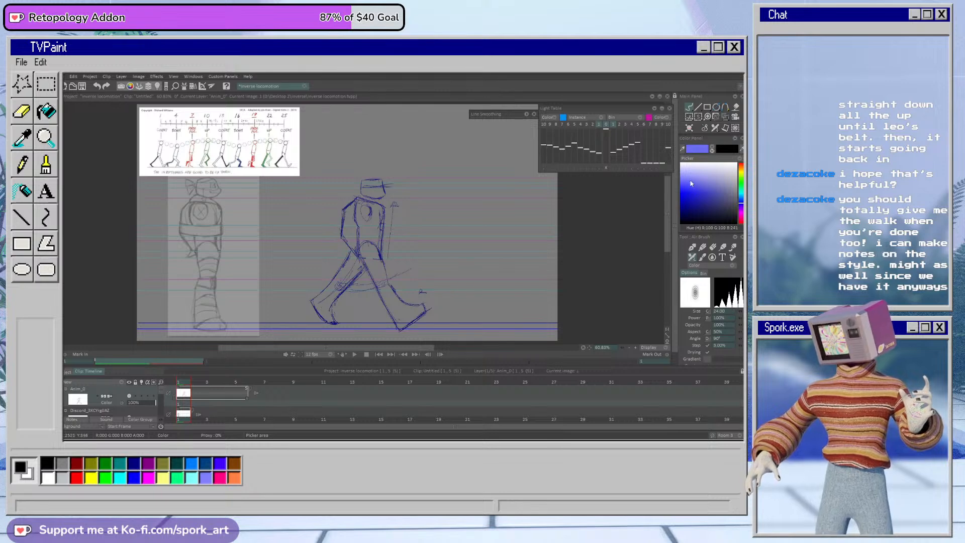
left_click_drag(354, 254, 314, 301)
key("ctrl+z")
left_click_drag(741, 311, 737, 316)
left_click(703, 179)
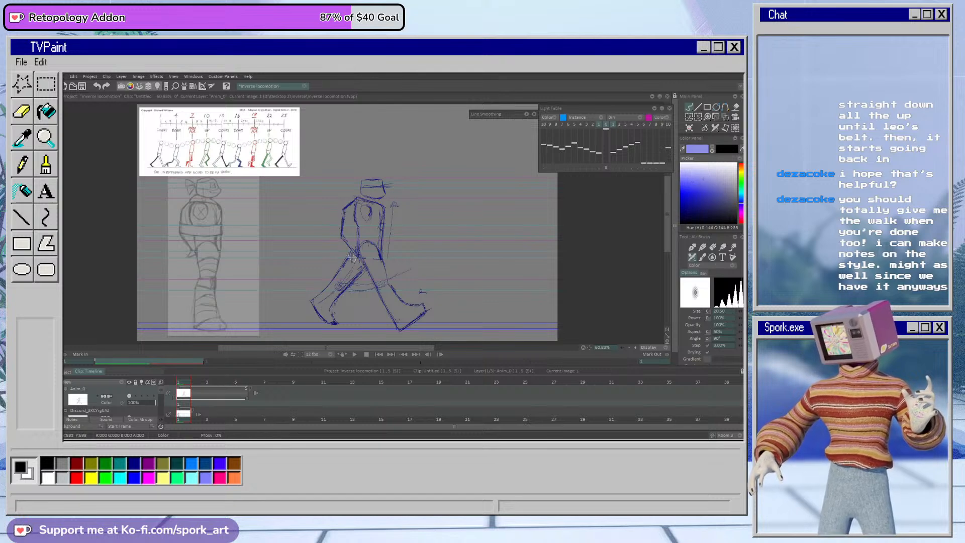
mouse_move(351, 258)
left_mouse_down()
mouse_move(314, 301)
mouse_move(326, 320)
left_mouse_up()
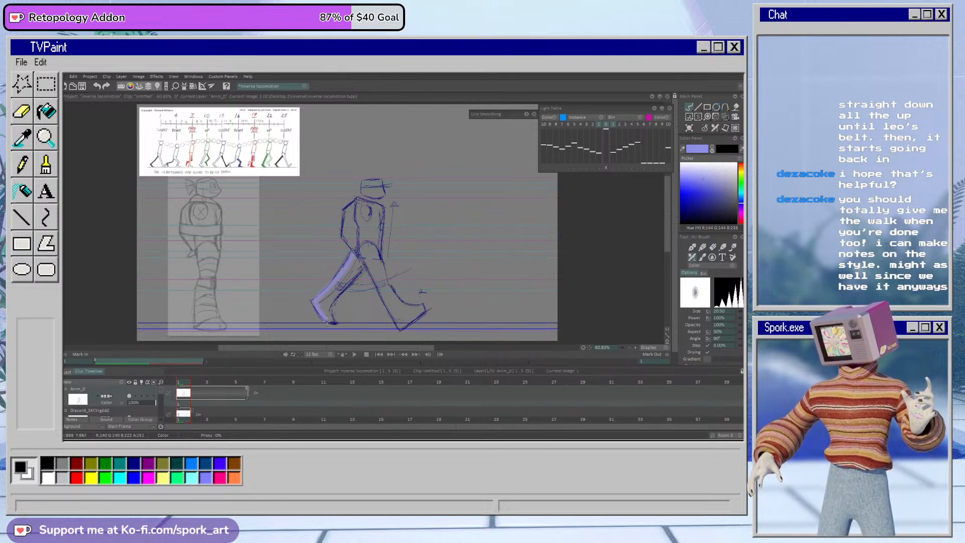
key("ctrl+z")
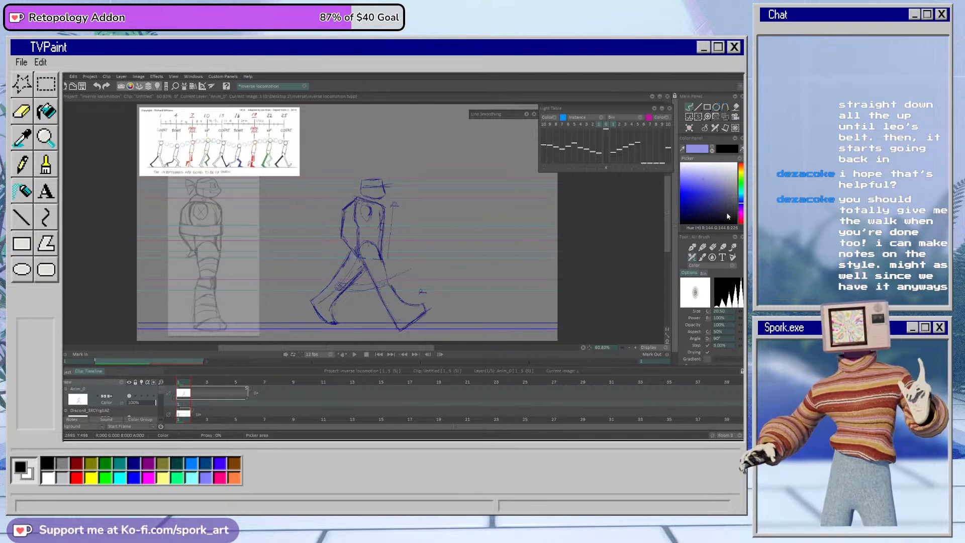
left_click(722, 195)
mouse_move(355, 253)
left_mouse_down()
mouse_move(314, 302)
mouse_move(327, 321)
mouse_move(323, 299)
mouse_move(333, 322)
mouse_move(333, 293)
mouse_move(349, 274)
mouse_move(331, 297)
mouse_move(358, 259)
mouse_move(322, 298)
mouse_move(363, 268)
left_mouse_up()
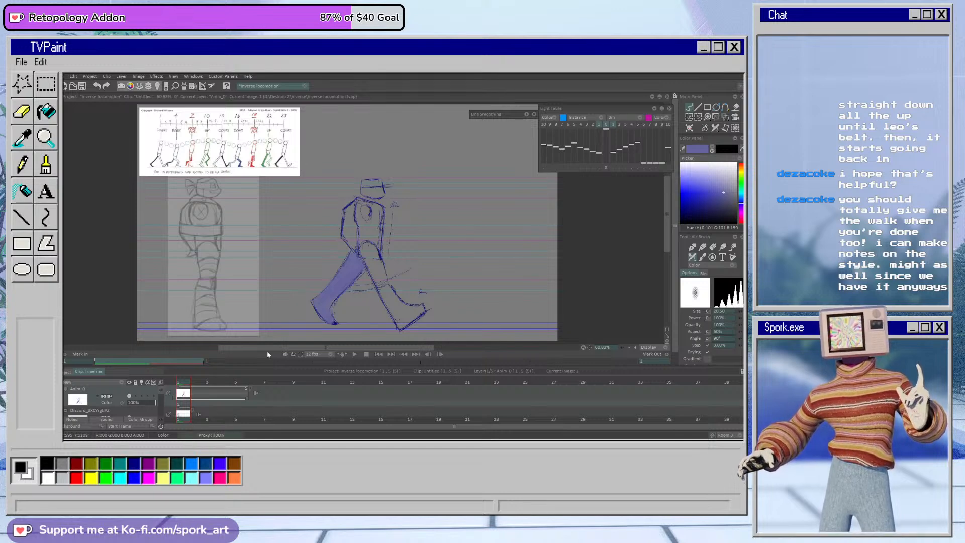
Step: Sample the dark blue of the torso outline as the drawing colour and switch back to the Pencil Brush
left_click(712, 149)
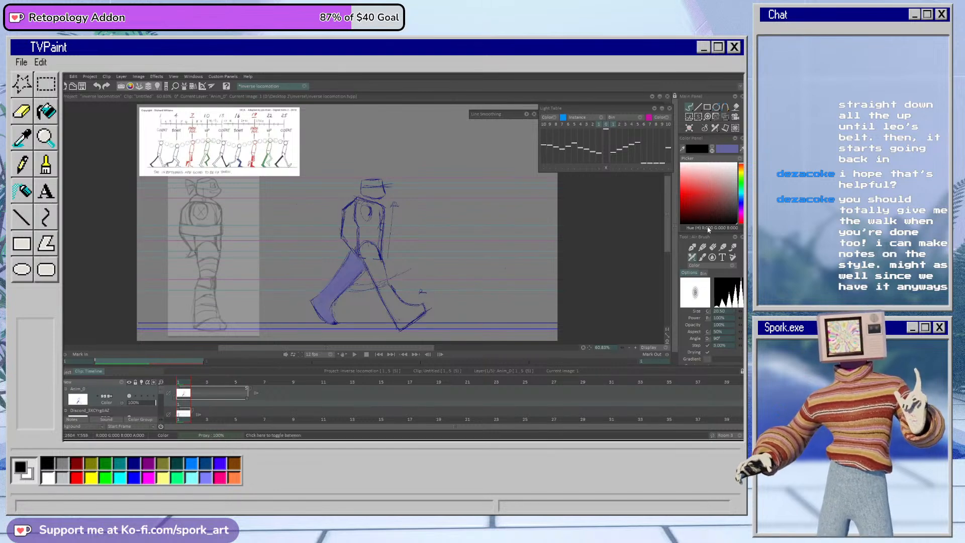
left_click(683, 149)
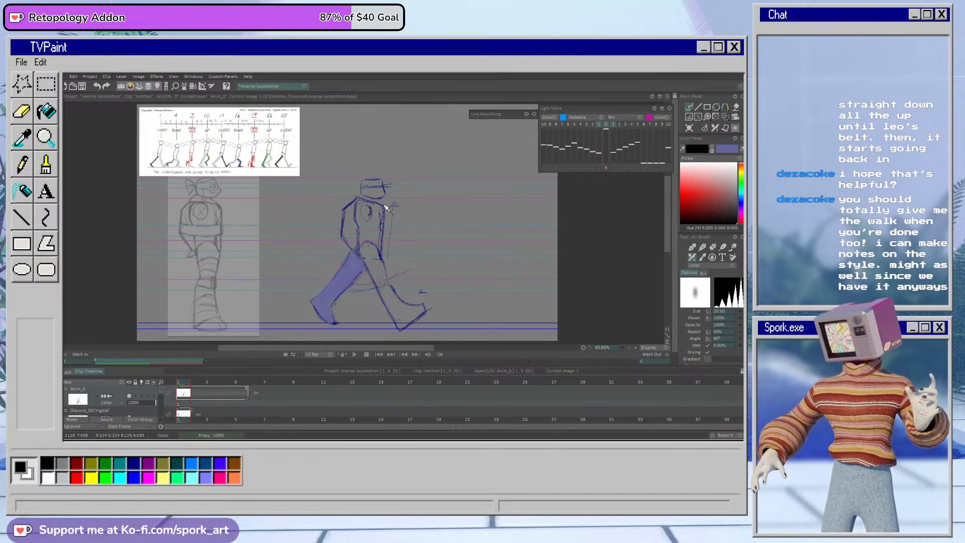
left_click(352, 211)
left_click(703, 248)
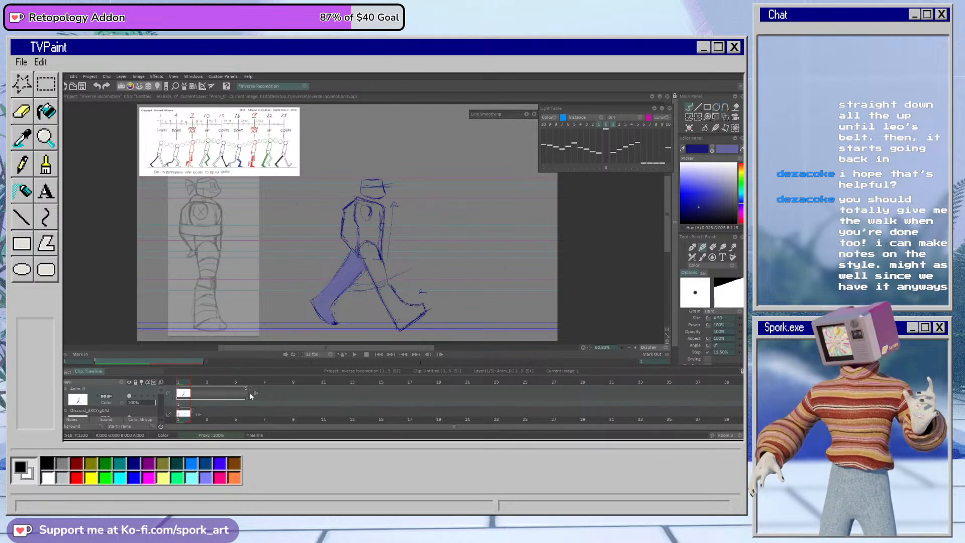
Step: Extend the first drawing's exposure through frame 9 and create a new instance of the pose at frame 7
mouse_move(249, 400)
left_mouse_down()
mouse_move(303, 405)
mouse_move(266, 391)
left_mouse_up()
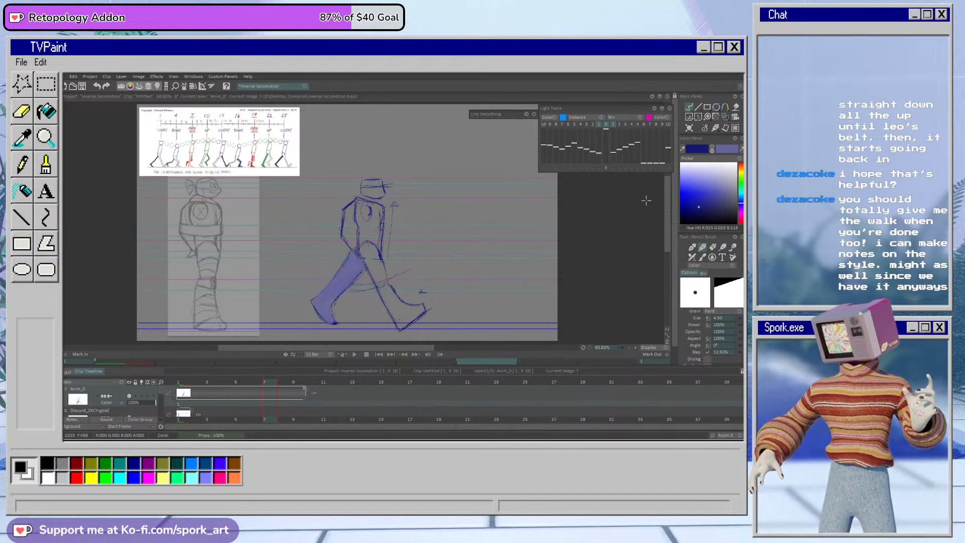
left_click(385, 258)
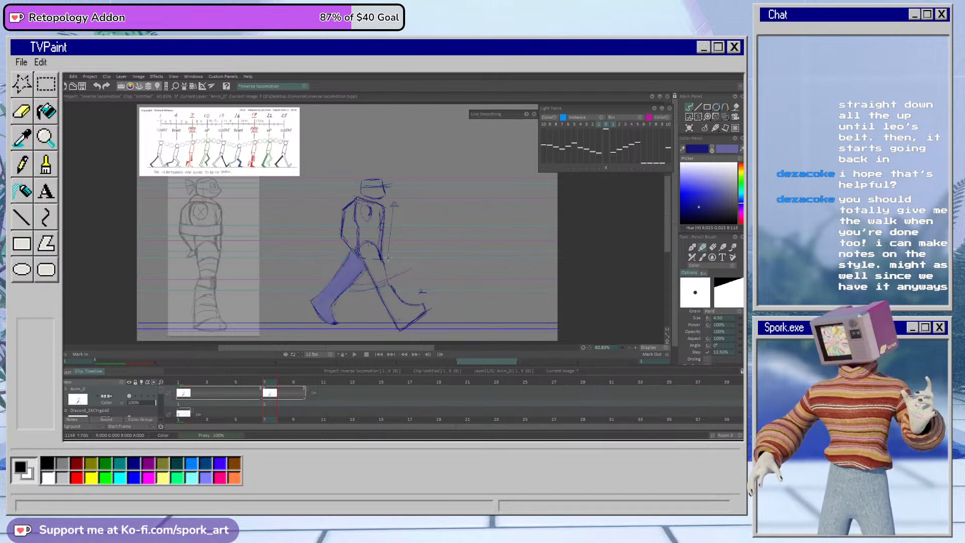
Step: Erase both legs from the frame 7 drawing, keeping the head and torso
key("e")
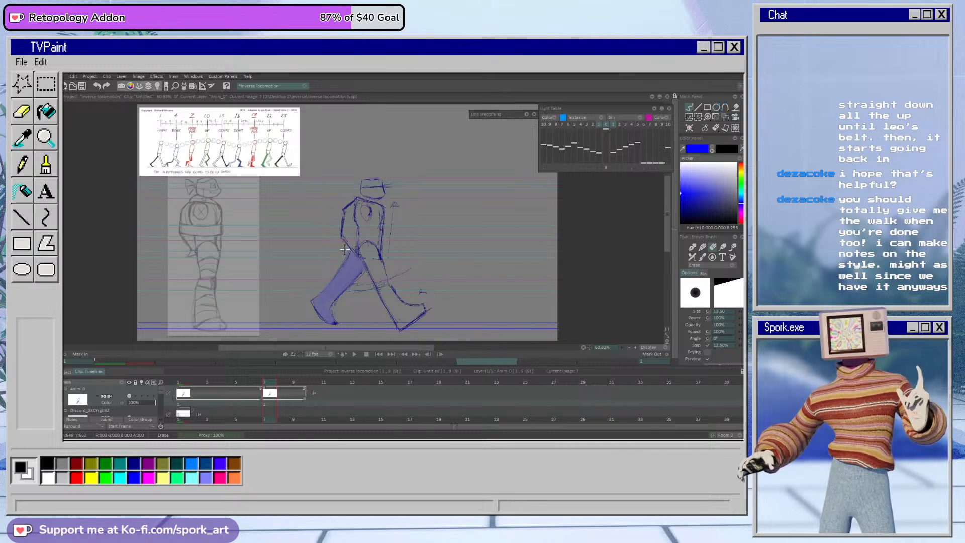
mouse_move(347, 255)
left_mouse_down()
mouse_move(363, 272)
mouse_move(337, 261)
mouse_move(359, 296)
mouse_move(354, 307)
mouse_move(339, 315)
mouse_move(344, 323)
mouse_move(346, 296)
mouse_move(331, 284)
mouse_move(305, 313)
mouse_move(336, 303)
left_mouse_up()
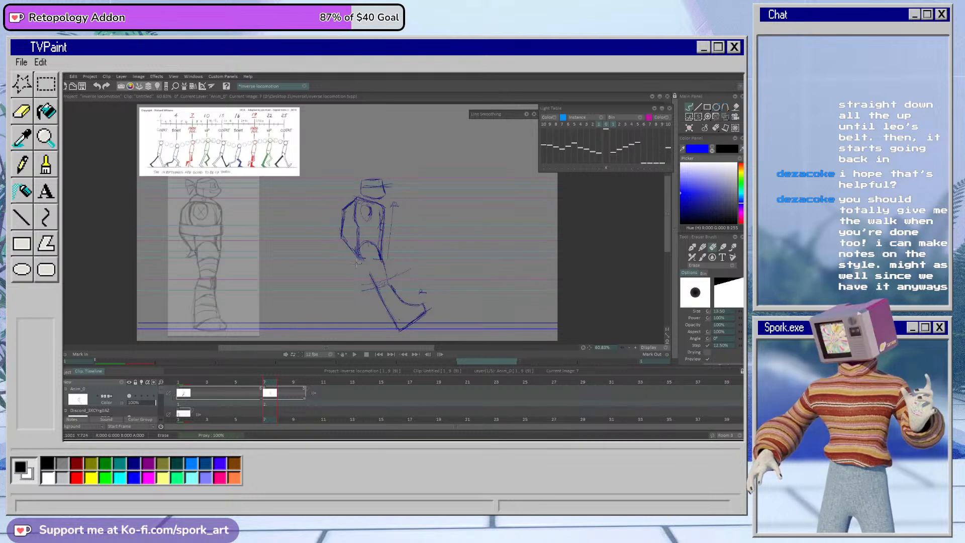
mouse_move(362, 269)
left_mouse_down()
mouse_move(390, 283)
mouse_move(420, 315)
mouse_move(419, 286)
mouse_move(424, 313)
left_mouse_up()
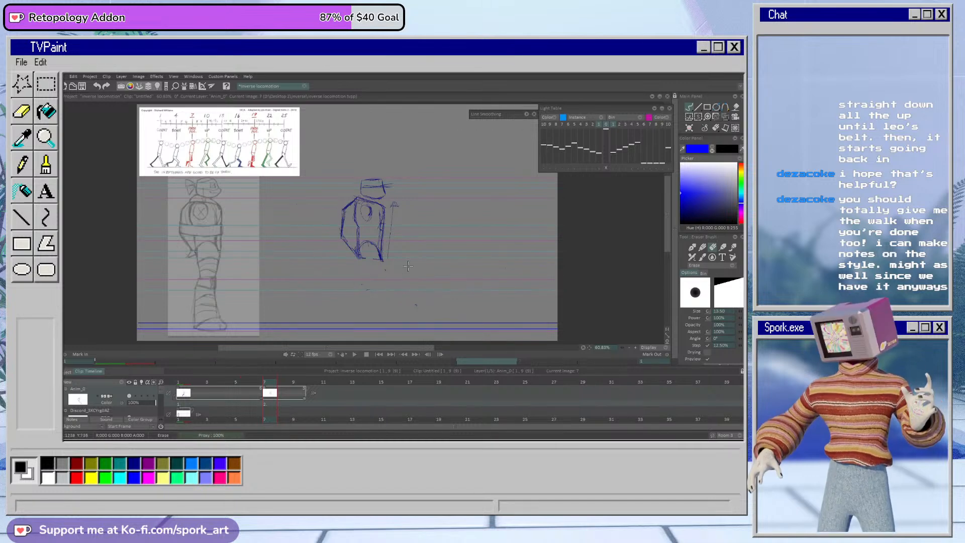
left_click_drag(393, 275, 363, 283)
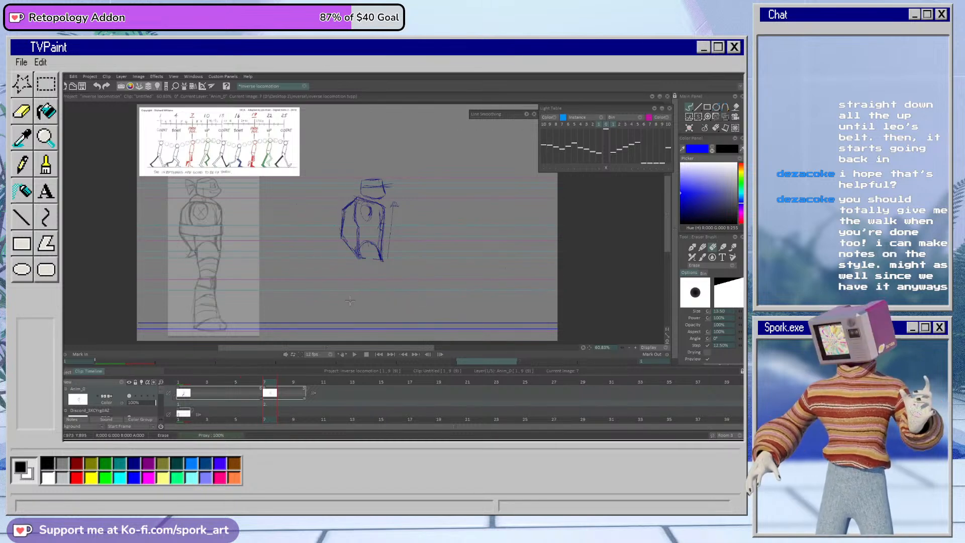
Step: Turn on the animation layer's light table and sketch new thighs from the hips over the ghosted first pose
key("b")
left_click(142, 396)
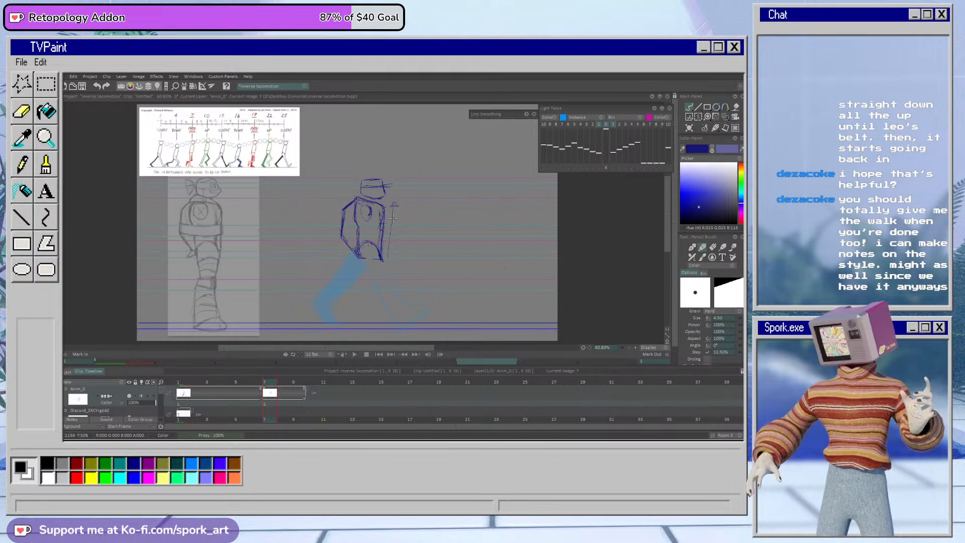
key("e")
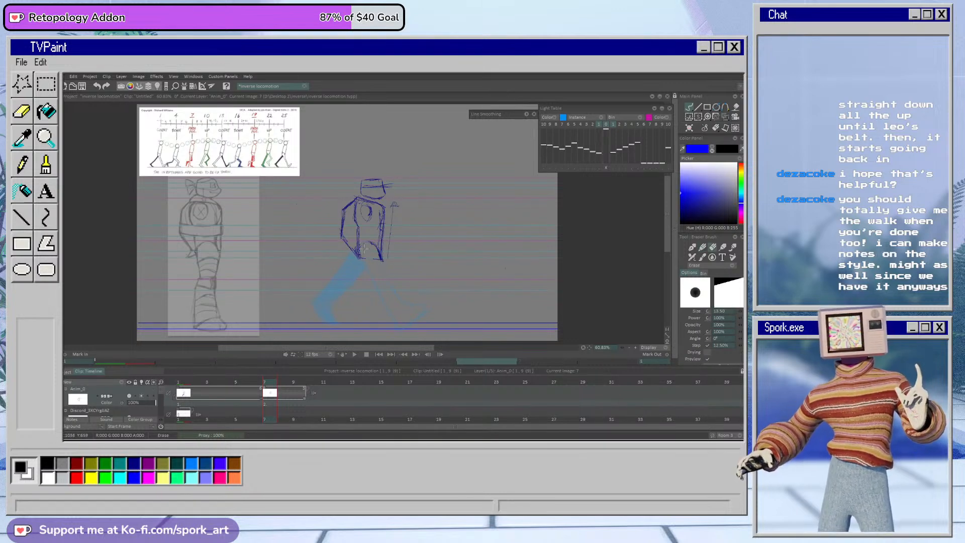
key("b")
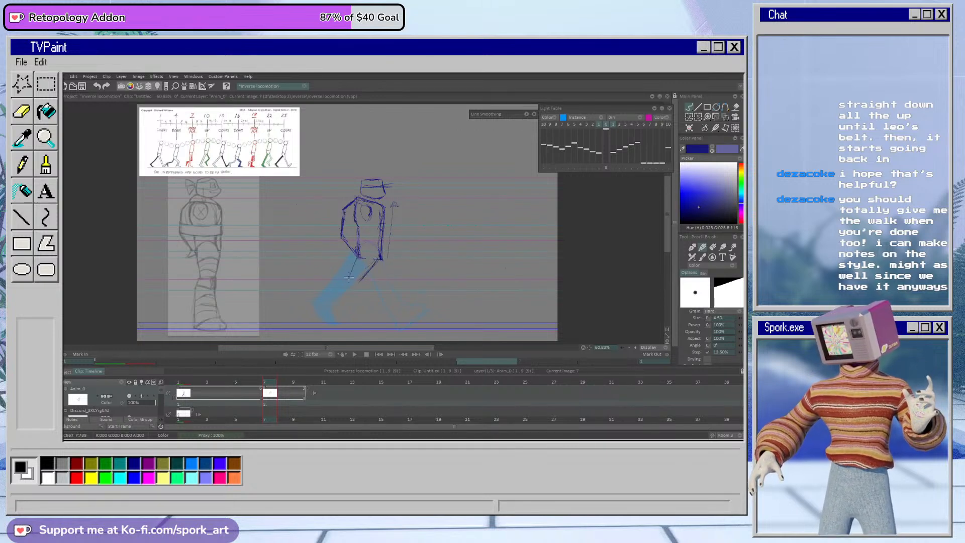
mouse_move(358, 256)
left_mouse_down()
mouse_move(346, 280)
mouse_move(360, 285)
left_mouse_up()
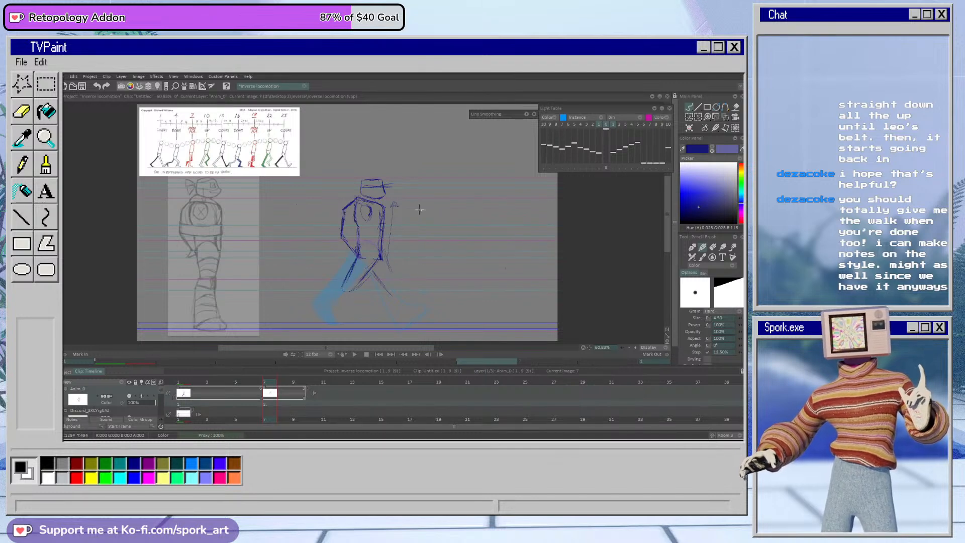
left_click_drag(386, 255, 398, 282)
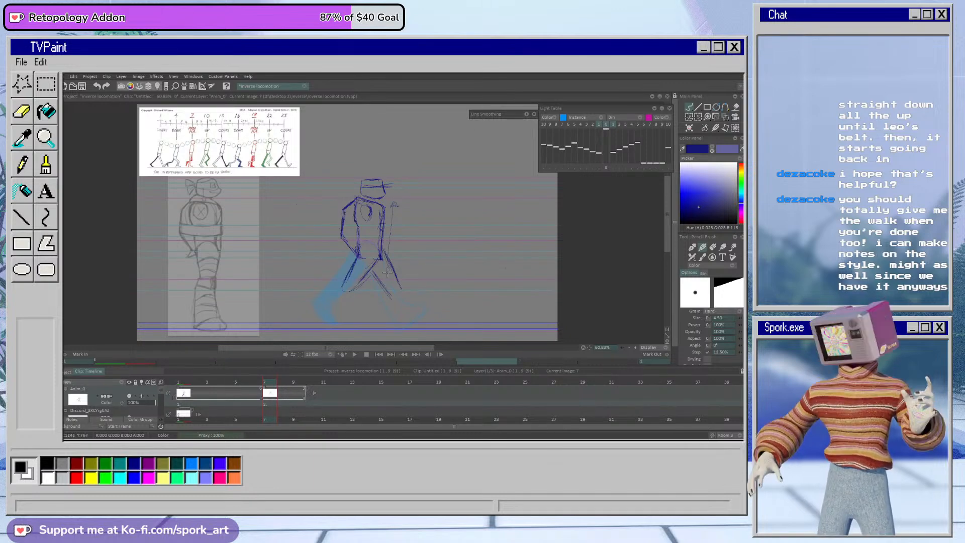
Step: Erase the newly sketched rear thigh and the inner arm and side lines of the torso
key("e")
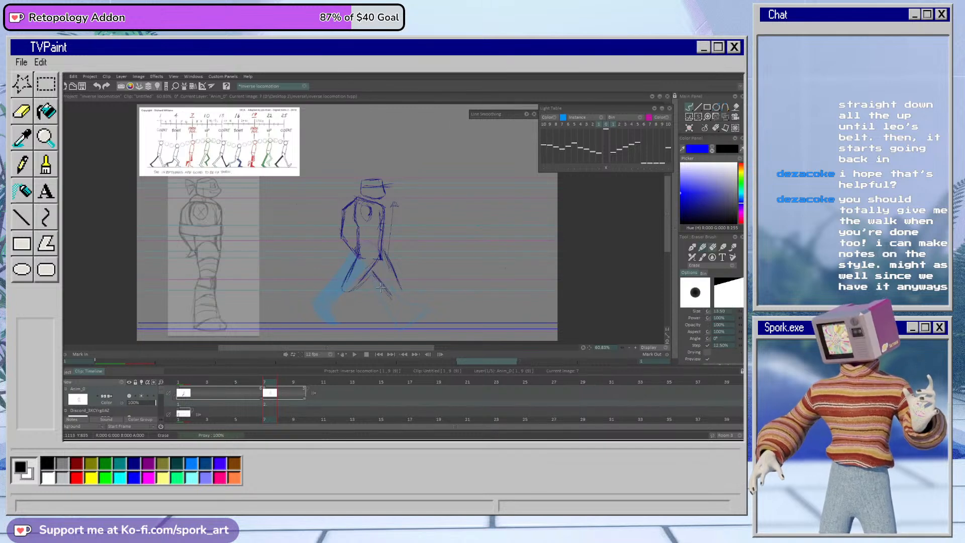
key("e")
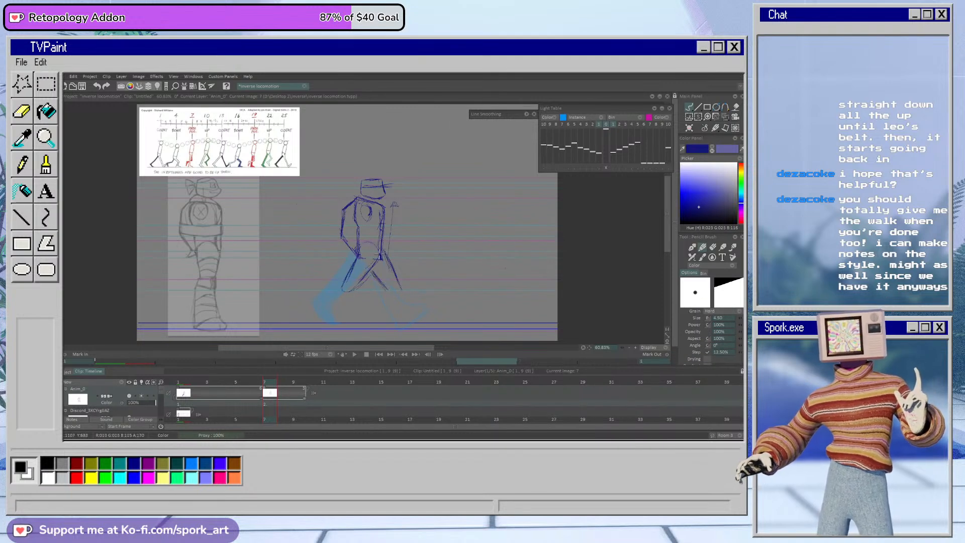
key("e")
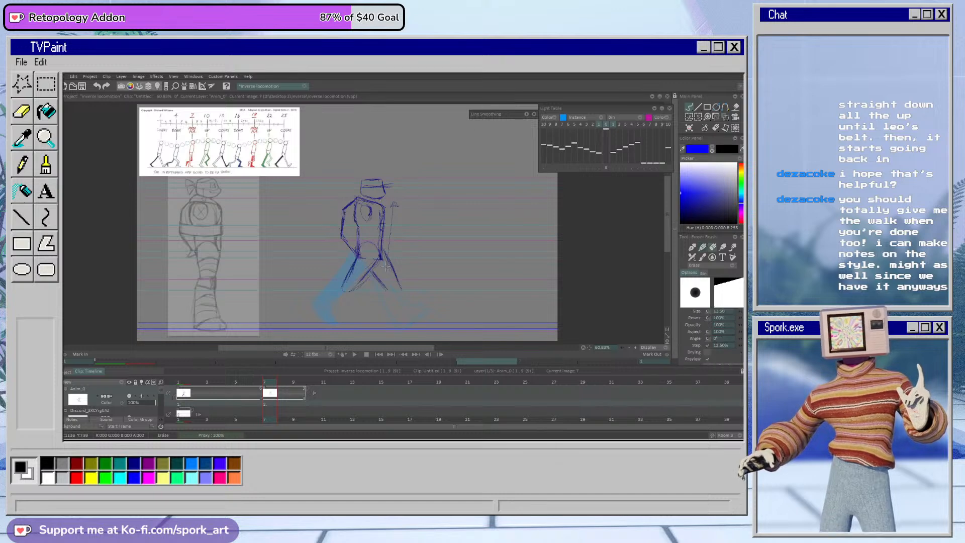
mouse_move(381, 255)
left_mouse_down()
mouse_move(373, 248)
mouse_move(353, 274)
mouse_move(374, 259)
left_mouse_up()
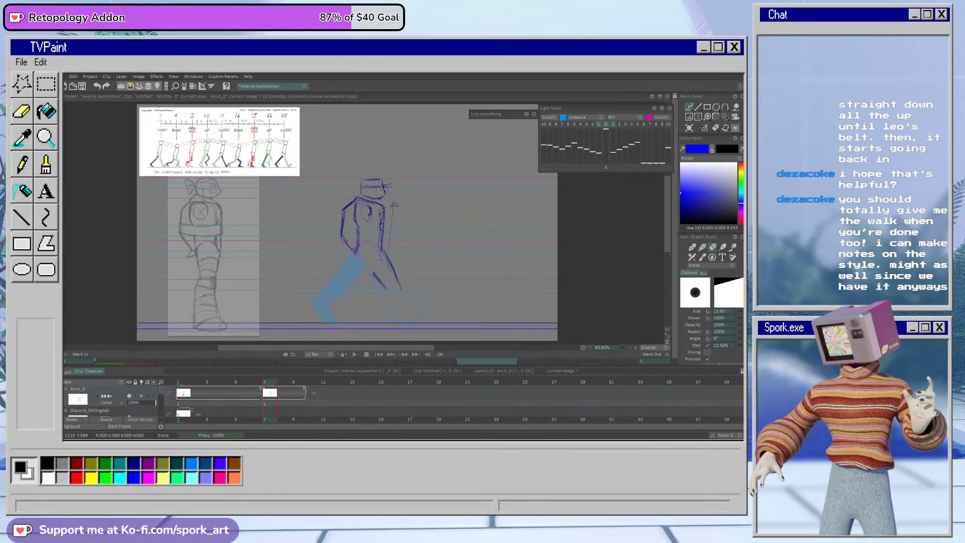
key("e")
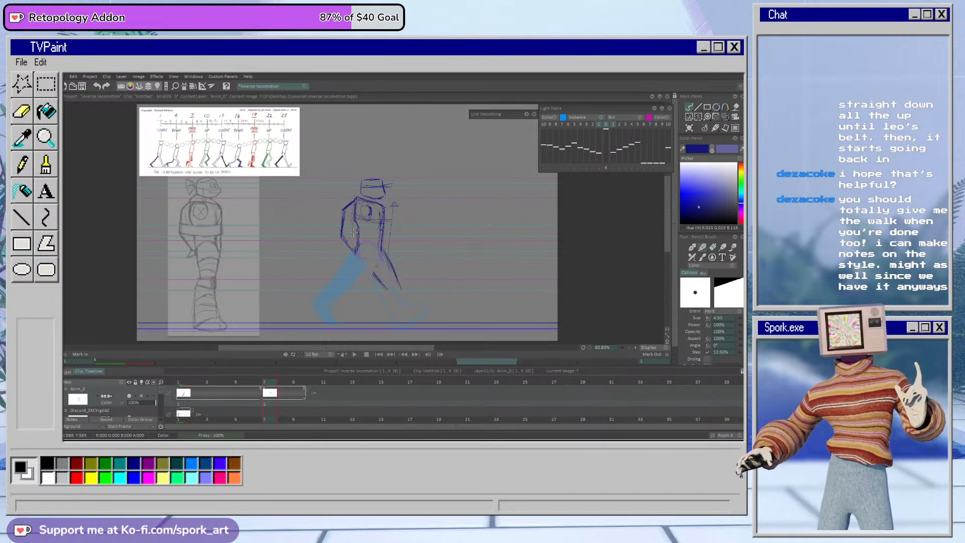
key("e")
left_click_drag(366, 208, 359, 249)
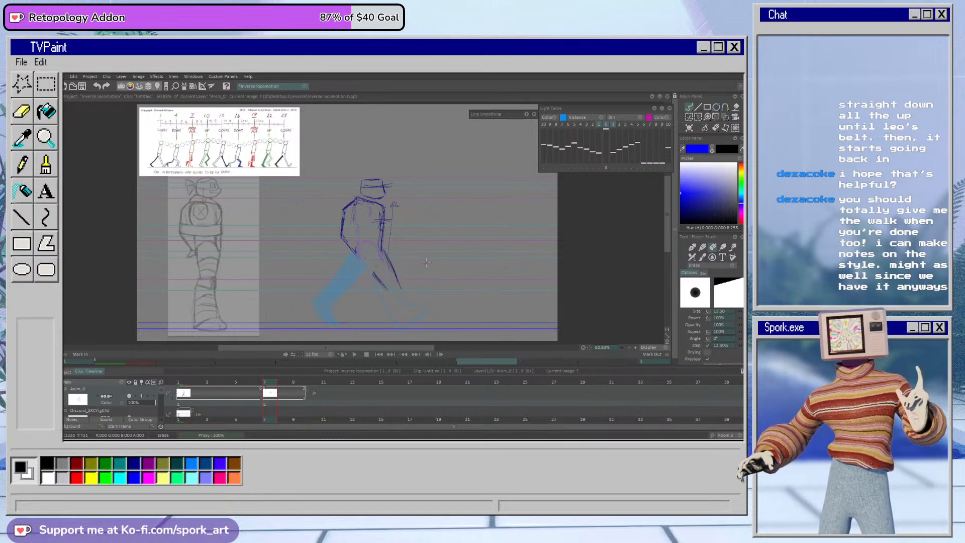
Step: Clean up the back edge of the torso and redraw the shoulder and upper back outline
key("b")
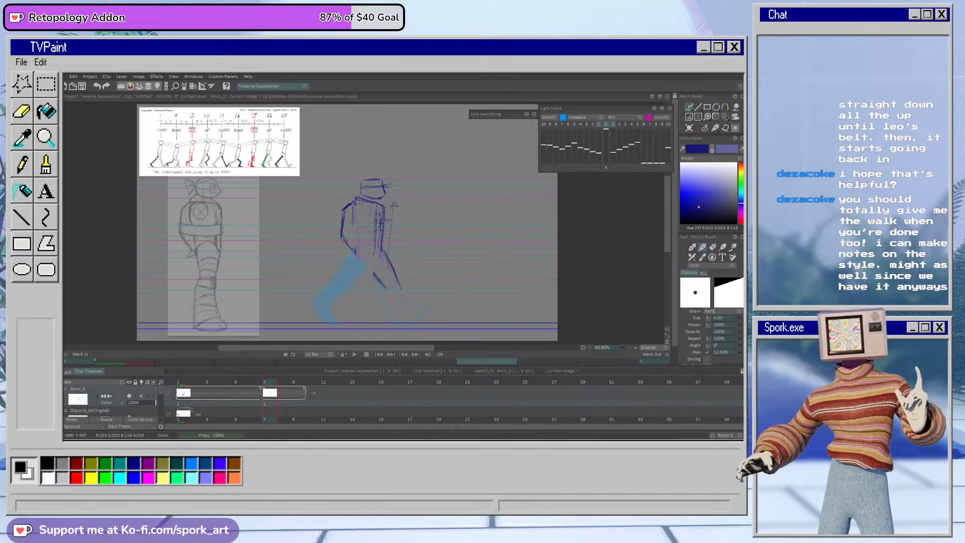
key("e")
left_click_drag(352, 203, 346, 246)
key("b")
left_click_drag(357, 198, 345, 211)
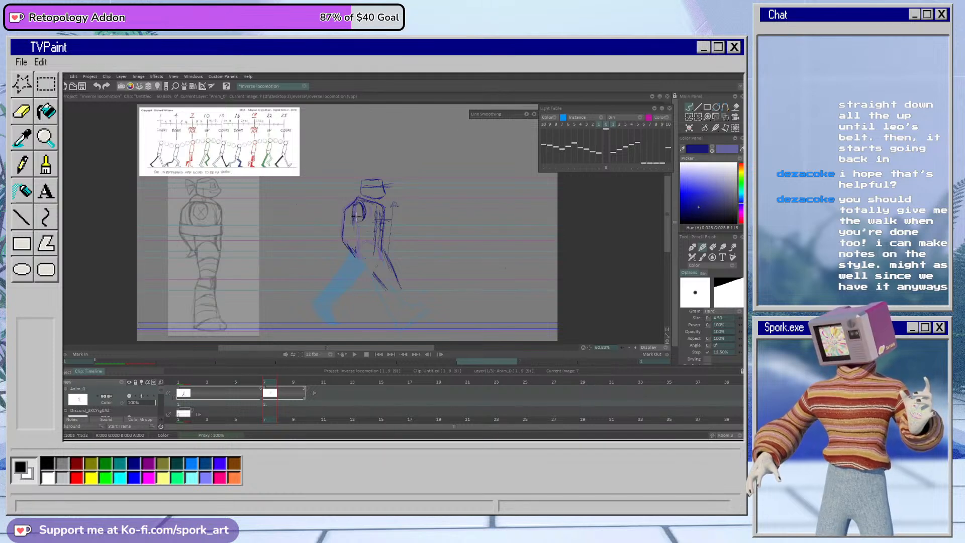
Step: Erase the stray strokes in front of the torso and redraw the lower torso and hip lines
key("e")
key("e")
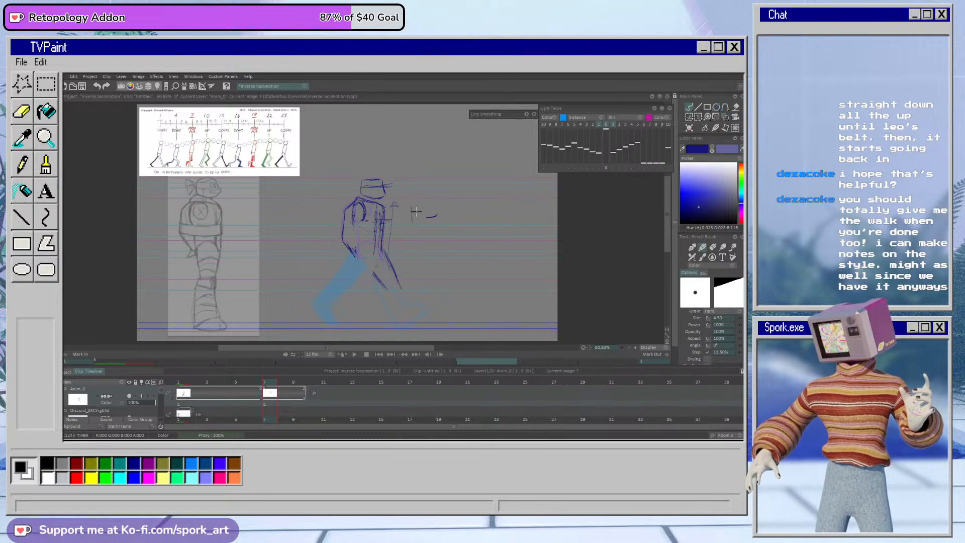
key("e")
mouse_move(413, 203)
left_mouse_down()
mouse_move(412, 224)
mouse_move(436, 218)
left_mouse_up()
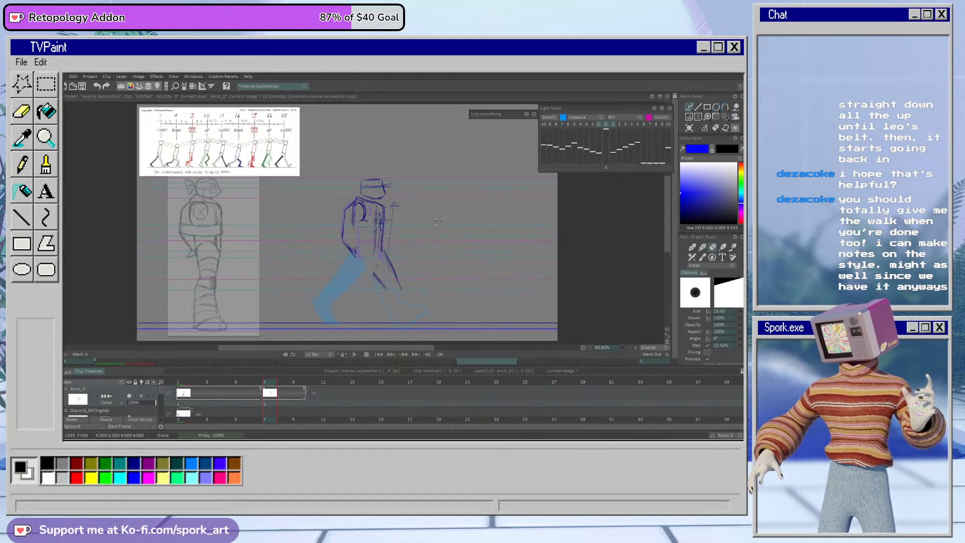
key("e")
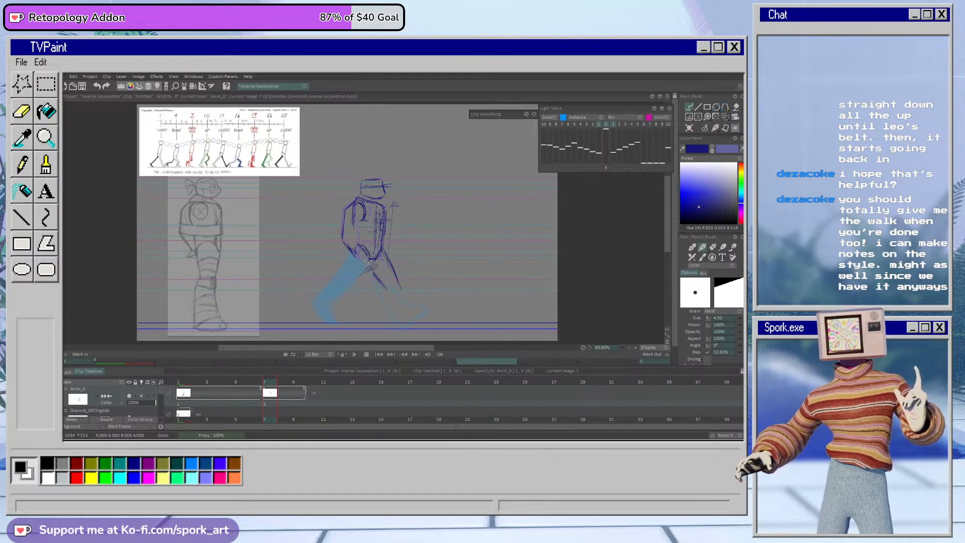
Step: Sketch the rear thigh down to the knee over the ghosted pose and erase the inner line of the front thigh
mouse_move(354, 250)
left_mouse_down()
mouse_move(341, 273)
mouse_move(357, 247)
mouse_move(344, 266)
mouse_move(370, 262)
mouse_move(371, 220)
mouse_move(347, 260)
left_mouse_up()
key("e")
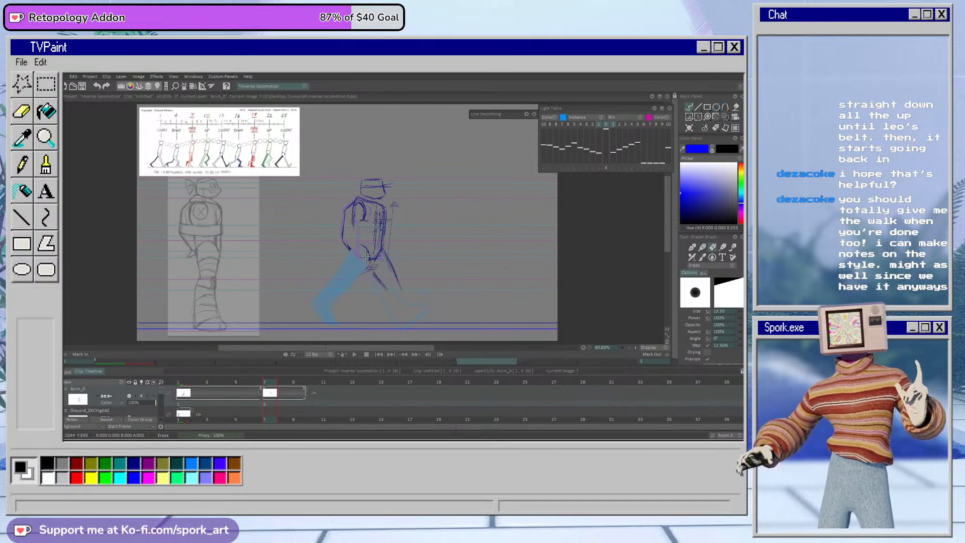
key("e")
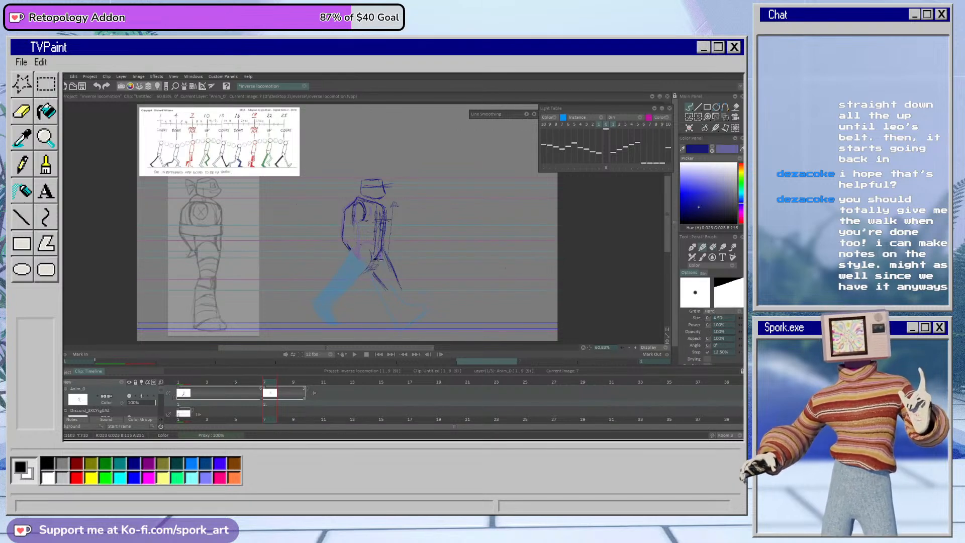
mouse_move(355, 254)
left_mouse_down()
mouse_move(344, 276)
mouse_move(368, 268)
left_mouse_up()
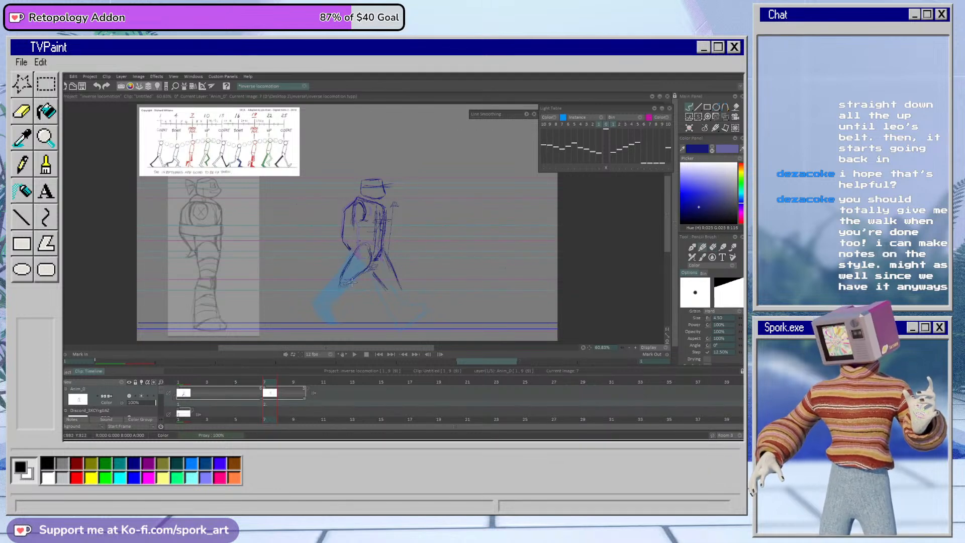
key("e")
left_click_drag(375, 271, 387, 289)
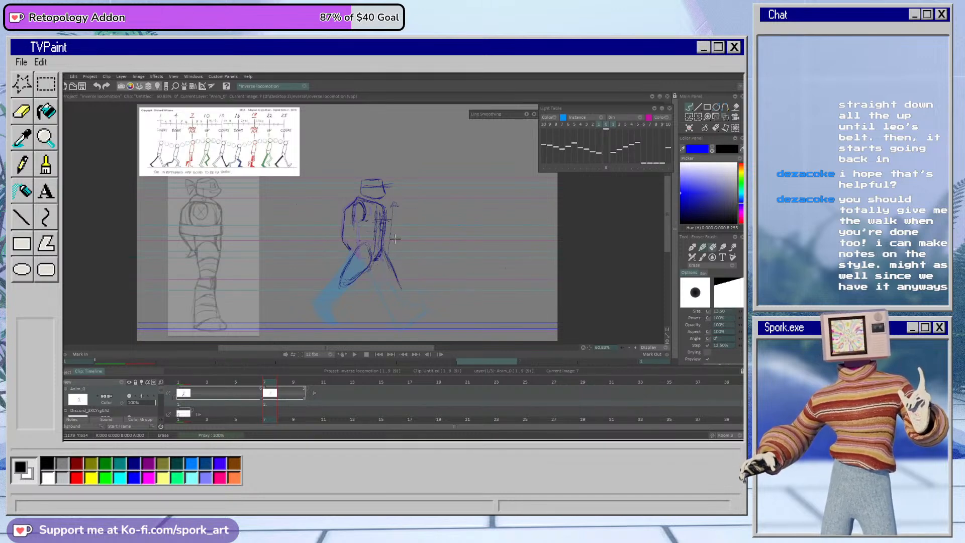
key("b")
mouse_move(370, 262)
left_mouse_down()
mouse_move(340, 283)
mouse_move(359, 279)
mouse_move(371, 258)
mouse_move(367, 268)
mouse_move(359, 229)
mouse_move(359, 258)
mouse_move(342, 277)
left_mouse_up()
key("e")
key("b")
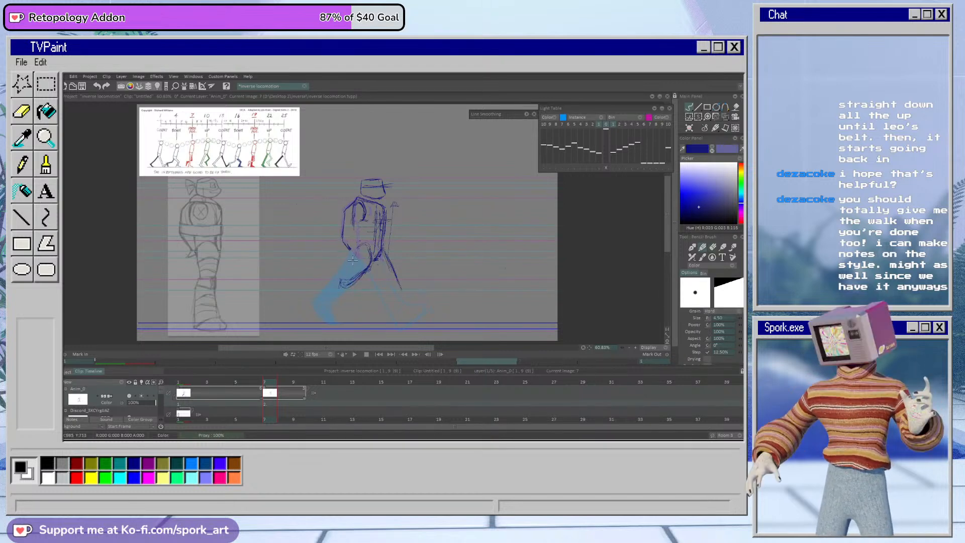
Step: Round off the top of the hip and sketch the rear lower leg and foot plus the front leg with its lifted toes
mouse_move(359, 252)
left_mouse_down()
mouse_move(345, 276)
mouse_move(371, 246)
left_mouse_up()
key("e")
mouse_move(341, 286)
left_mouse_down()
mouse_move(353, 281)
mouse_move(341, 321)
left_mouse_up()
key("b")
mouse_move(347, 276)
left_mouse_down()
mouse_move(322, 299)
mouse_move(338, 329)
mouse_move(321, 309)
mouse_move(328, 321)
mouse_move(331, 293)
mouse_move(319, 307)
mouse_move(332, 326)
mouse_move(350, 328)
mouse_move(338, 316)
mouse_move(357, 278)
mouse_move(350, 328)
left_mouse_up()
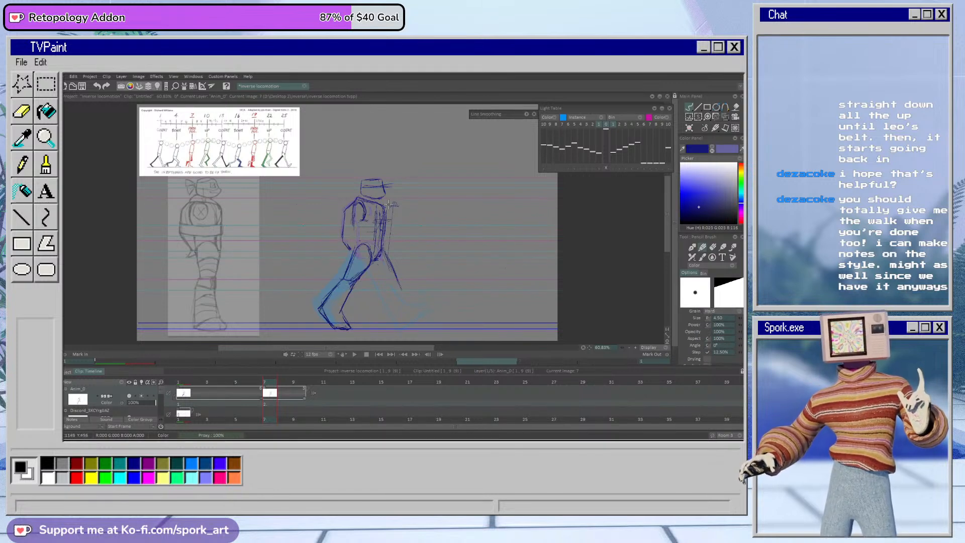
mouse_move(386, 252)
left_mouse_down()
mouse_move(397, 312)
mouse_move(407, 321)
mouse_move(428, 312)
left_mouse_up()
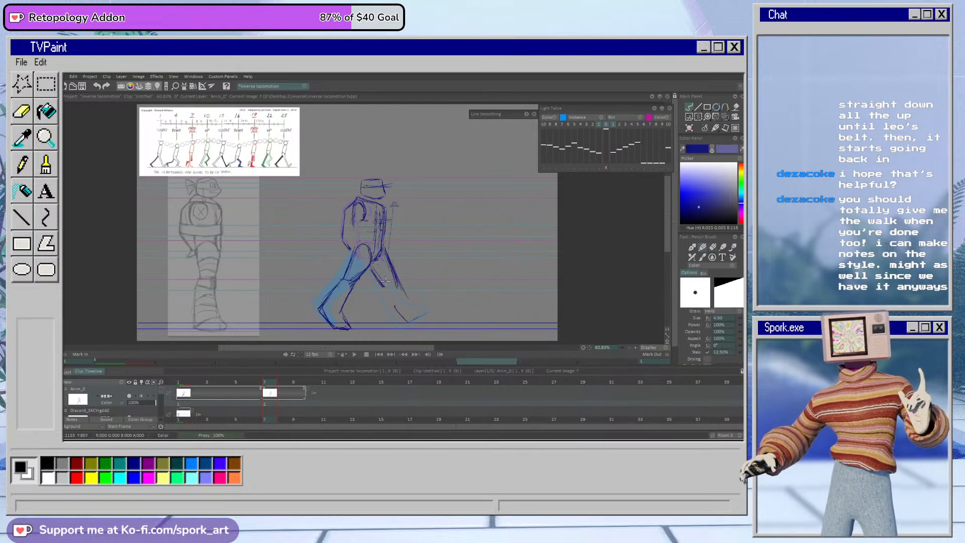
mouse_move(384, 287)
left_mouse_down()
mouse_move(396, 307)
mouse_move(429, 307)
mouse_move(422, 318)
mouse_move(439, 308)
mouse_move(427, 318)
left_mouse_up()
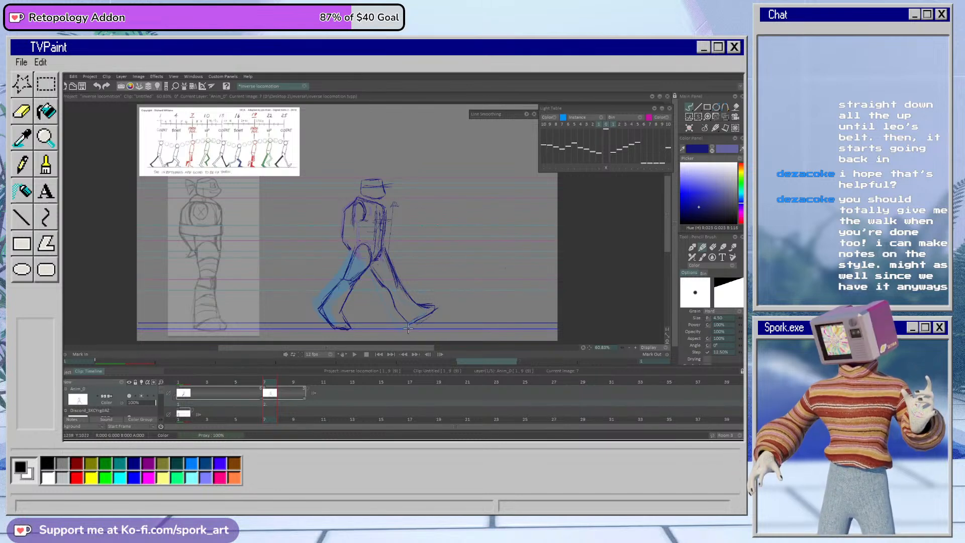
Step: Select the head and torso with an elliptical selection, rotate and shift them slightly, apply the transform and clear the selection
left_click(699, 118)
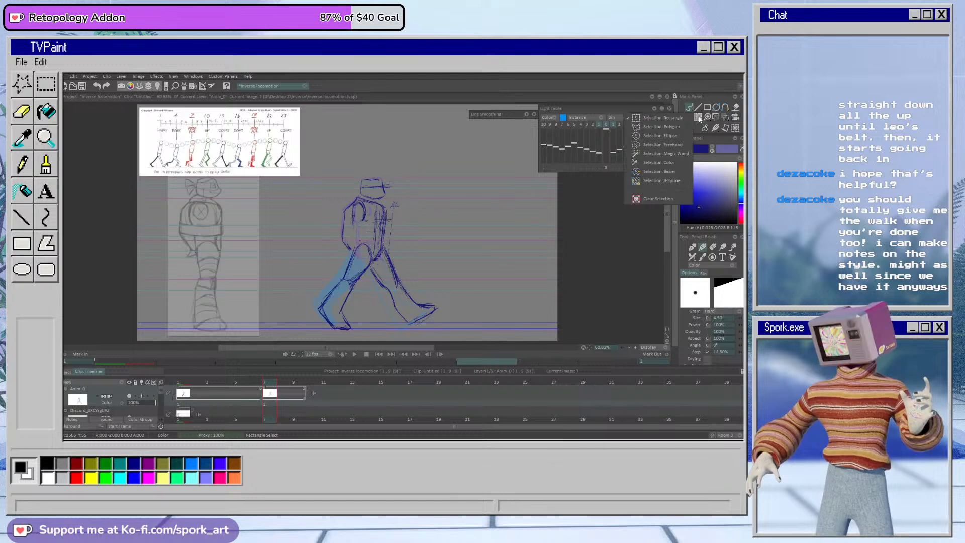
left_click(674, 135)
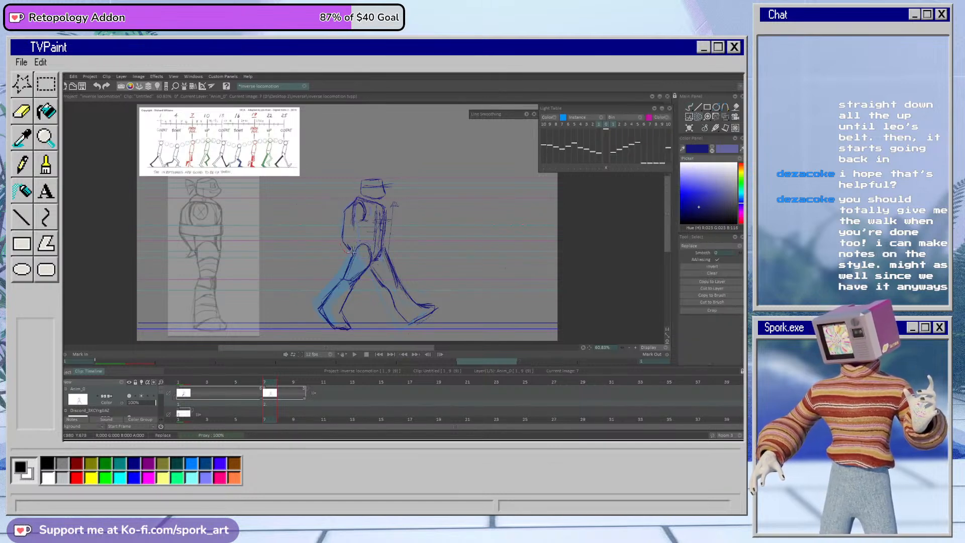
mouse_move(372, 261)
left_mouse_down()
mouse_move(390, 242)
mouse_move(375, 261)
left_mouse_up()
left_click(726, 117)
left_click(692, 126)
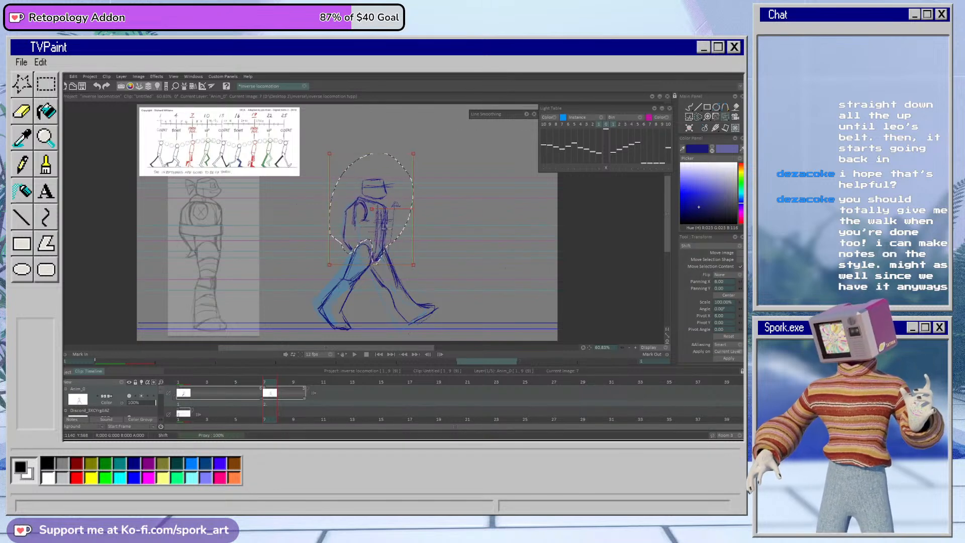
left_click_drag(416, 208, 389, 222)
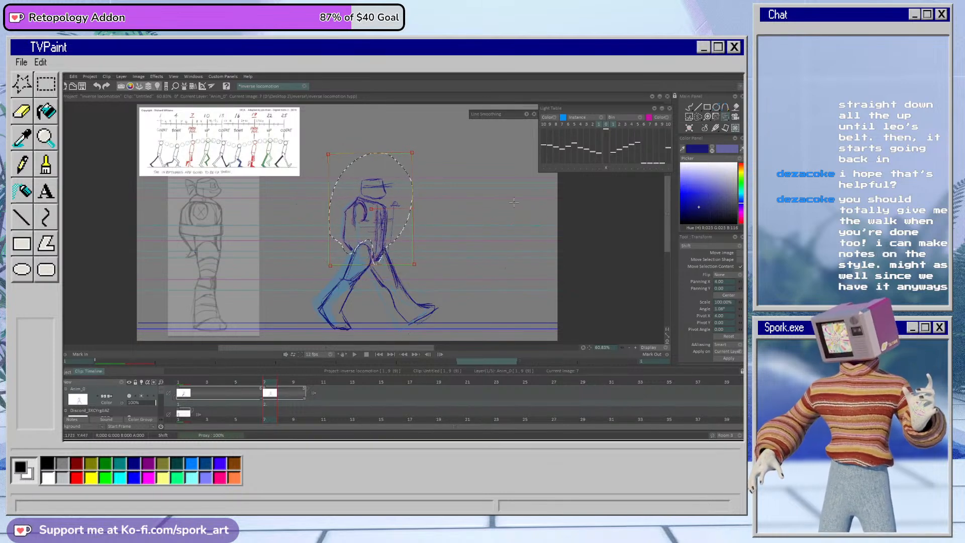
left_click(729, 359)
left_click(689, 107)
key("ctrl+d")
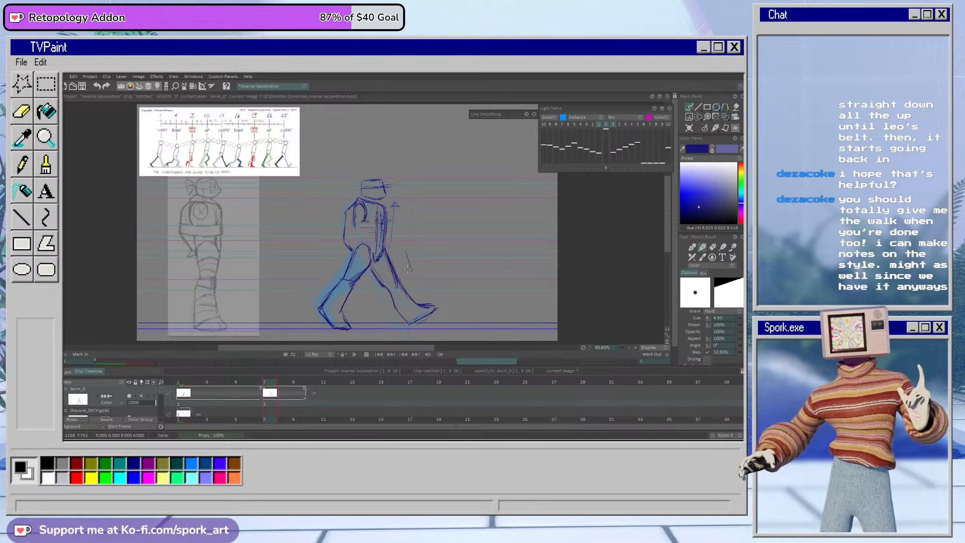
Step: Clean up the leg lines and erase the vertical guide mark in front of the torso
key("e")
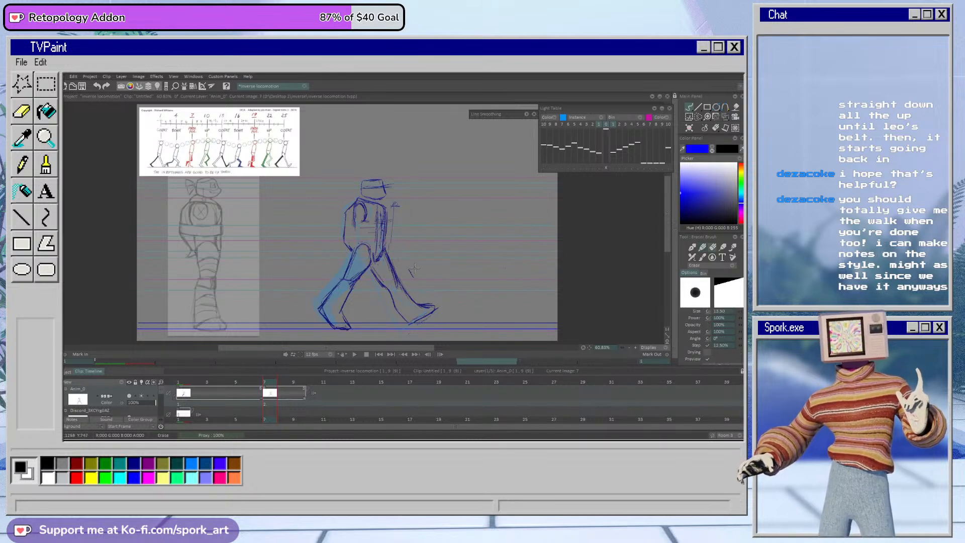
key("e")
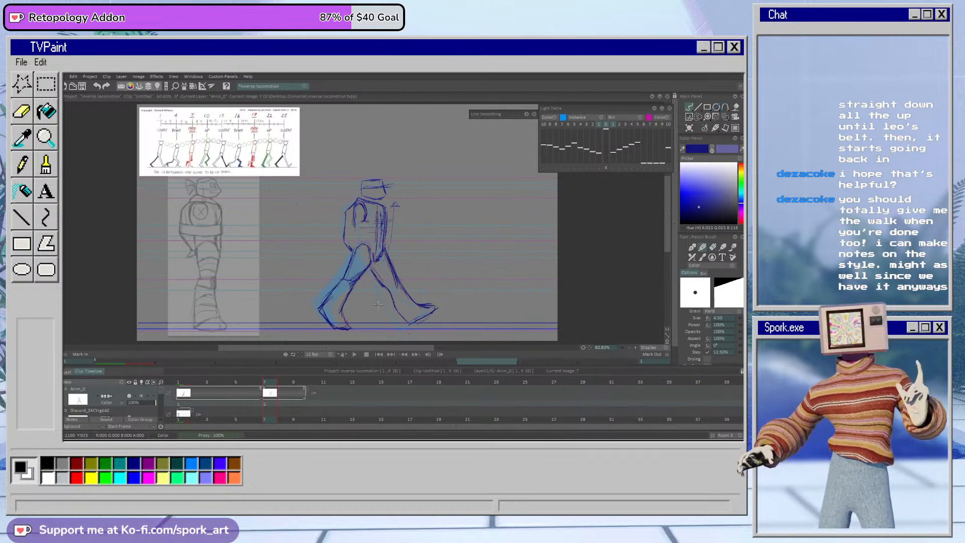
key("e")
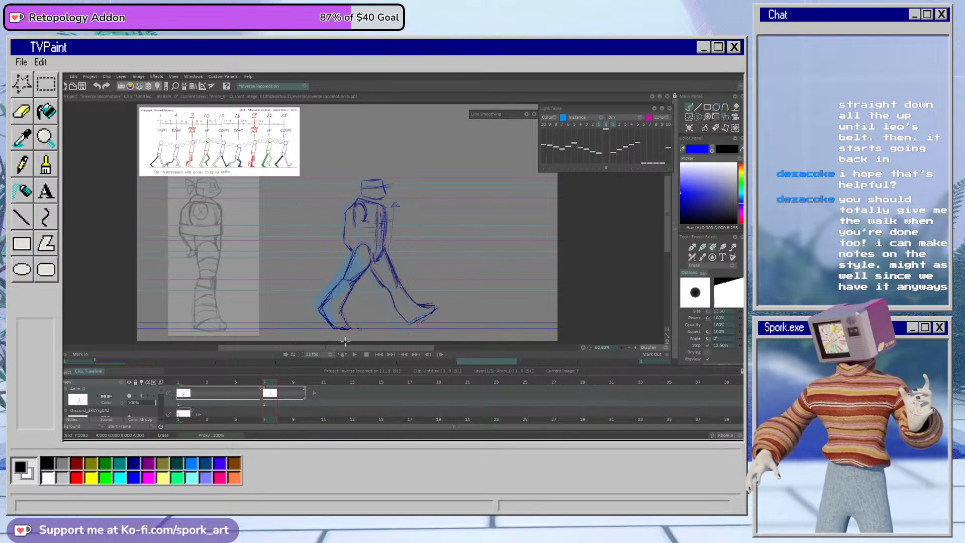
key("b")
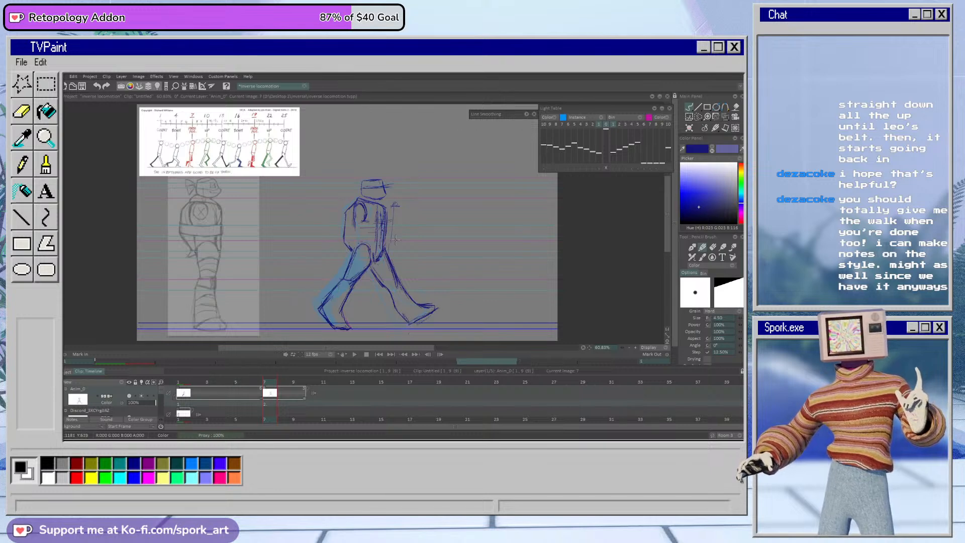
left_click_drag(401, 252, 401, 245)
key("e")
key("b")
key("e")
left_click_drag(398, 200, 398, 242)
key("b")
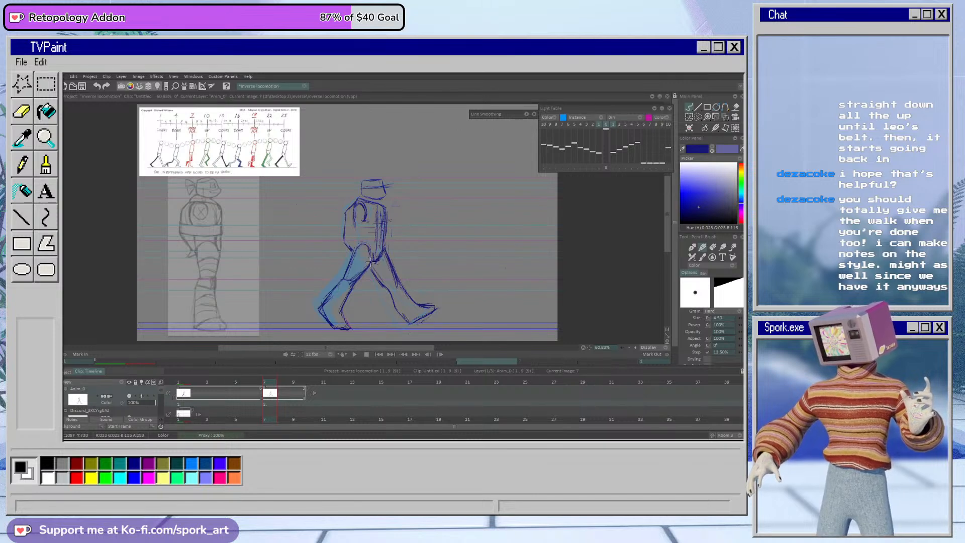
Step: Draw a horizontal guide line from the reference figure's waist across to the walking figure's waist
mouse_move(241, 250)
left_mouse_down()
mouse_move(377, 246)
mouse_move(365, 251)
mouse_move(397, 249)
left_mouse_up()
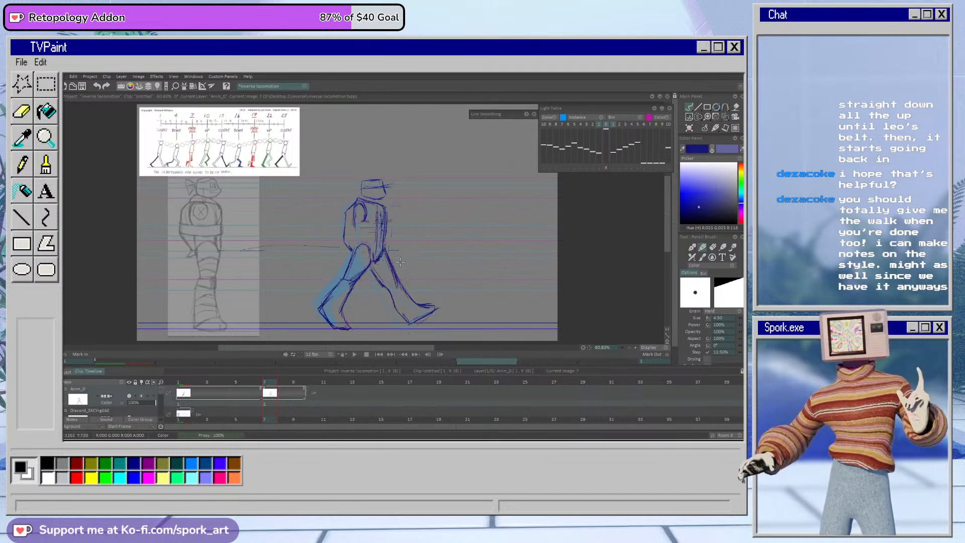
key("e")
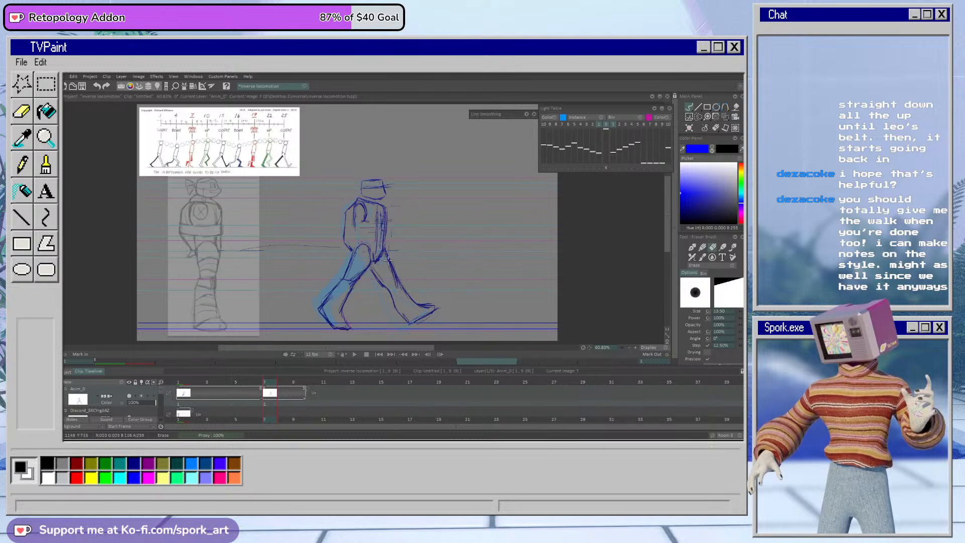
key("b")
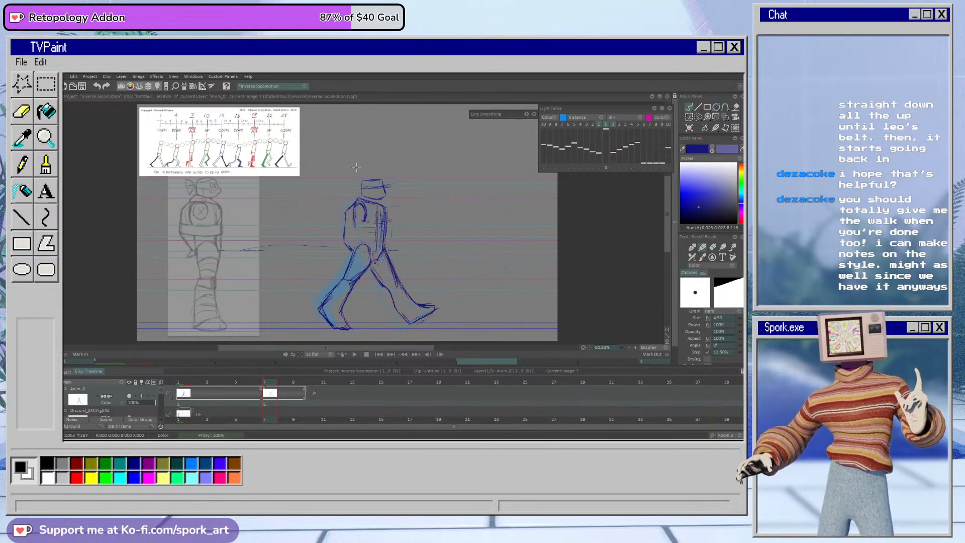
Step: Sketch rough torso shapes beside the reference figure and erase them again
mouse_move(239, 203)
left_mouse_down()
mouse_move(262, 206)
mouse_move(246, 235)
left_mouse_up()
left_click_drag(235, 207, 263, 206)
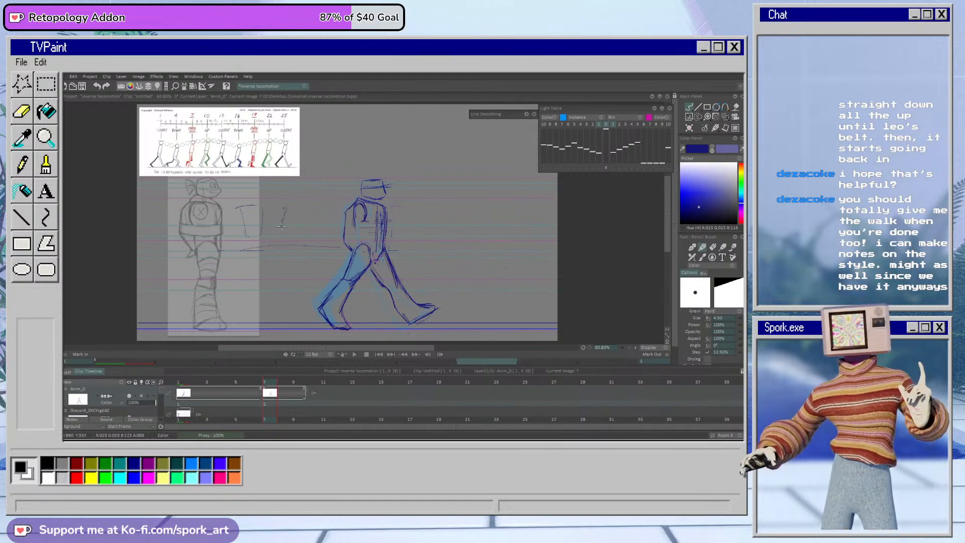
key("e")
mouse_move(288, 202)
left_mouse_down()
mouse_move(298, 204)
mouse_move(296, 225)
left_mouse_up()
left_click_drag(246, 207, 241, 201)
Step: Erase the waist guide line and sketch the small pointed shape at the back of the hip
left_click_drag(326, 249, 258, 251)
key("b")
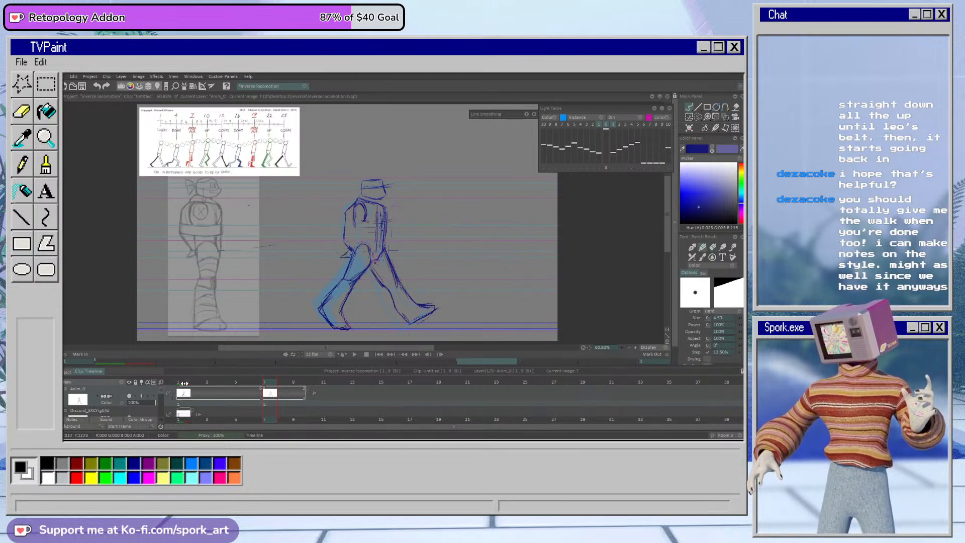
Step: Extend the exposure of the second contact pose through frame 12
key("Left")
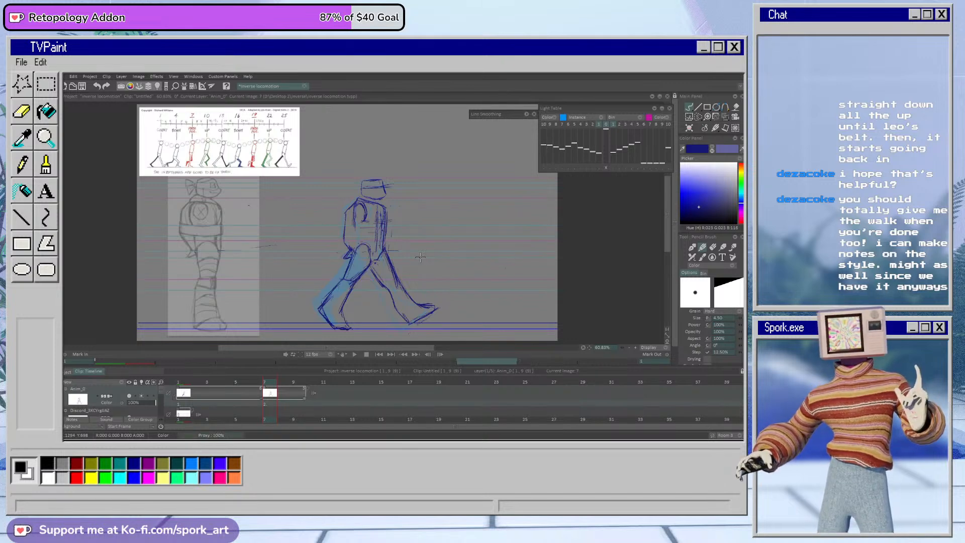
left_click(256, 384)
left_click_drag(257, 384, 347, 401)
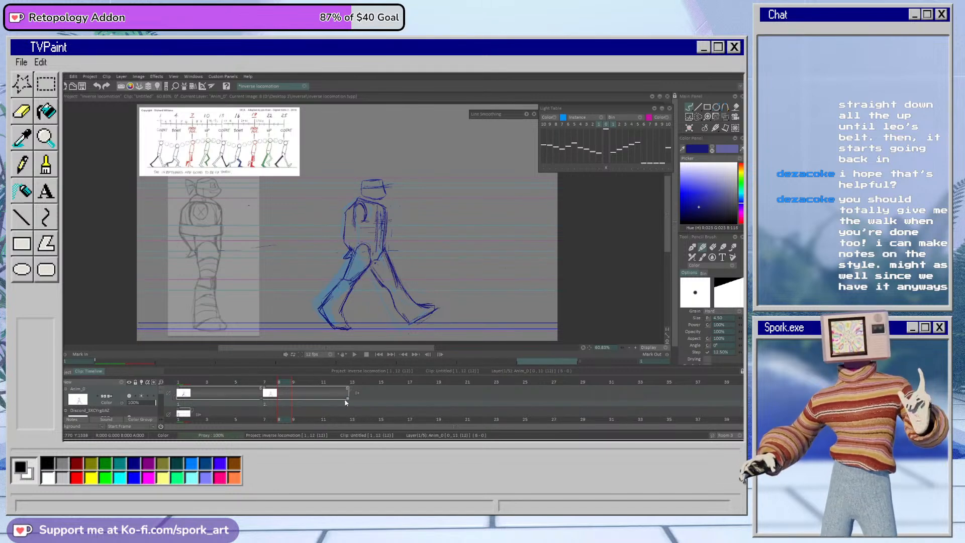
Step: Copy the first contact pose from frame 1 to frame 13 and set the clip's mark-out at frame 12
left_click(182, 362)
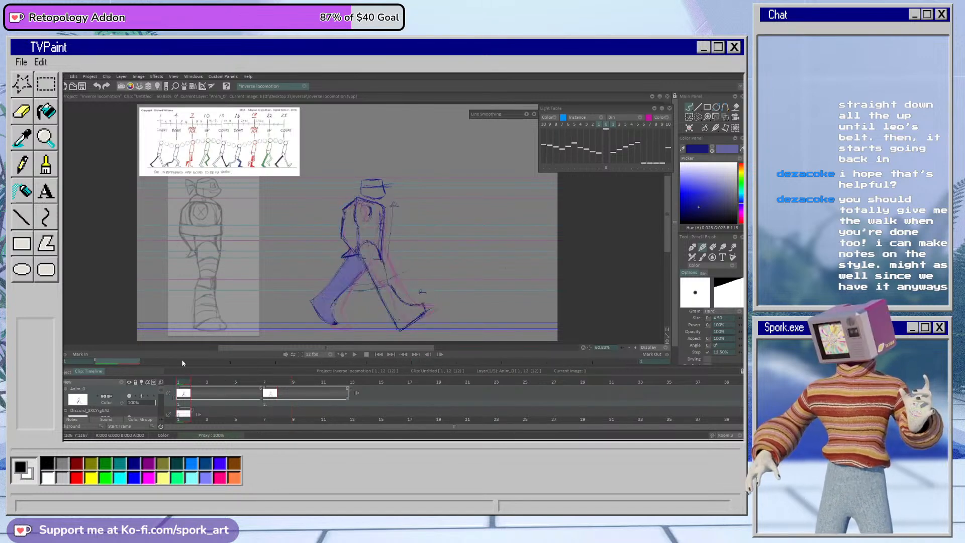
left_click(141, 77)
left_click(147, 107)
left_click_drag(282, 381, 355, 382)
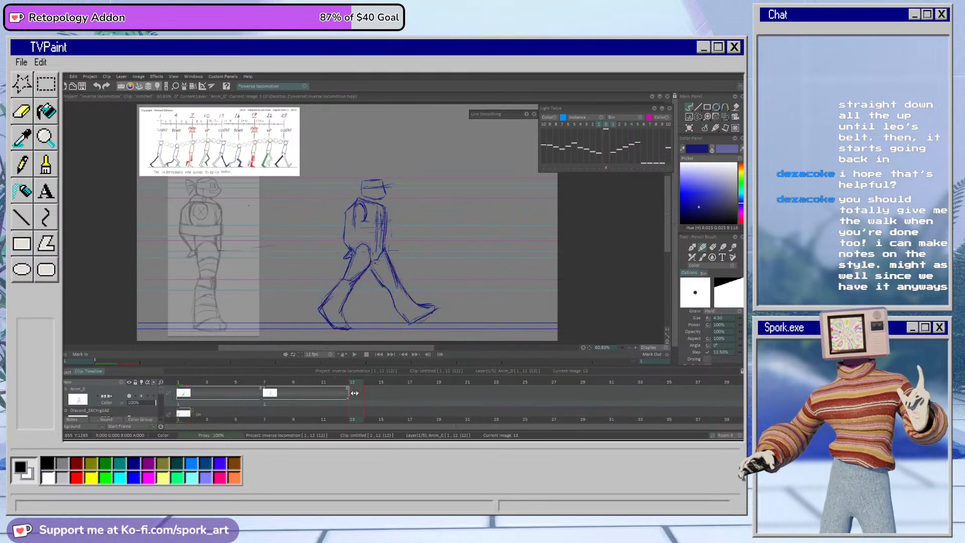
left_click(136, 77)
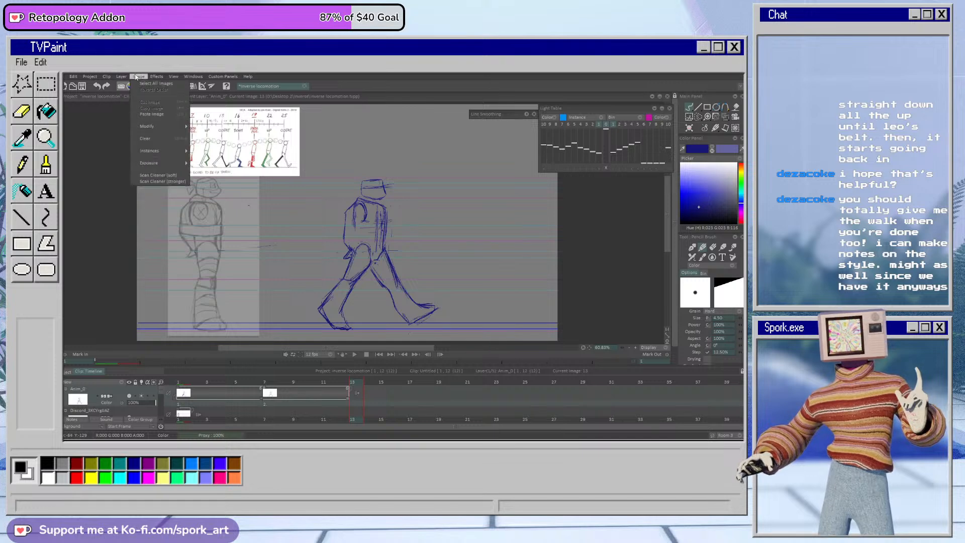
left_click(152, 114)
left_click(346, 382)
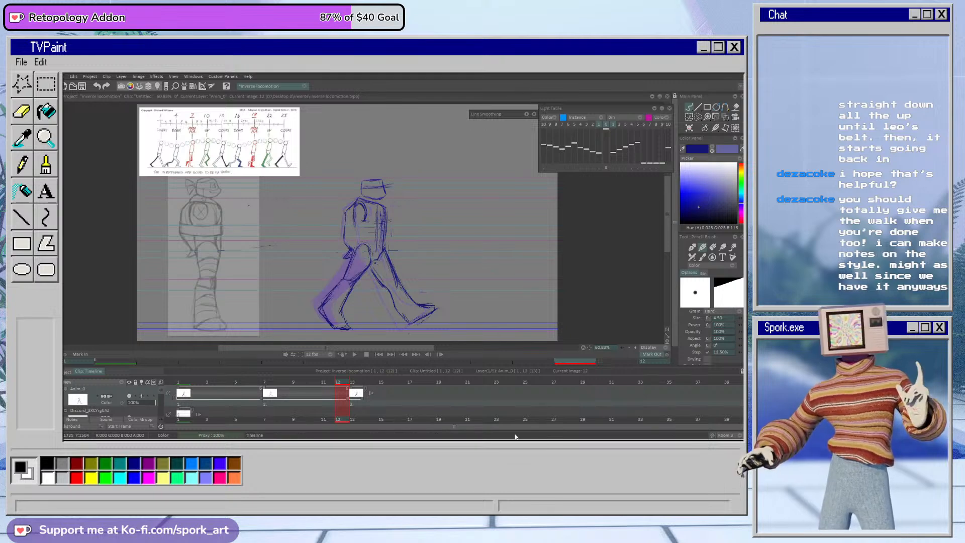
Step: Go to frame 4 and outline the passing pose on the walk reference chart, starting a new image there
left_click(253, 396)
mouse_move(253, 396)
left_mouse_down()
mouse_move(210, 397)
mouse_move(285, 392)
mouse_move(216, 391)
left_mouse_up()
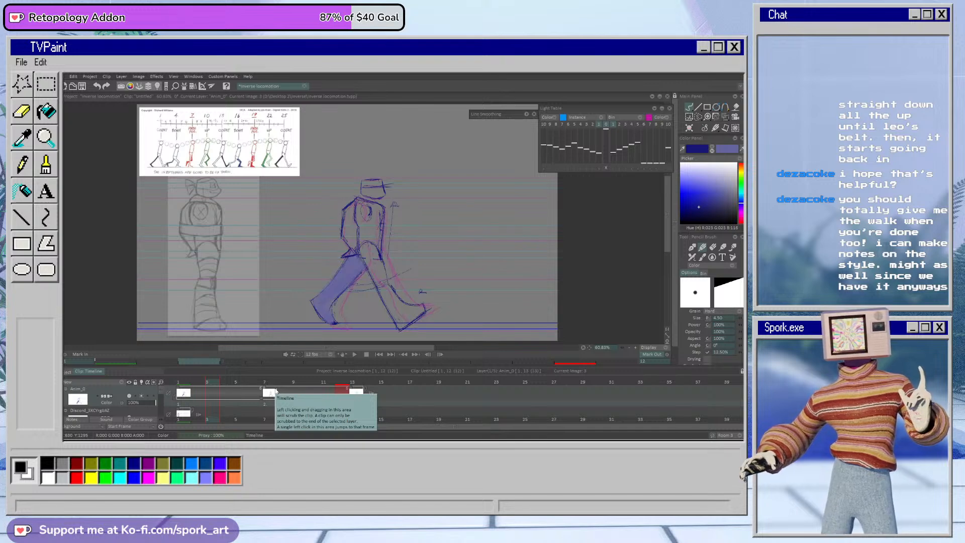
left_click(221, 385)
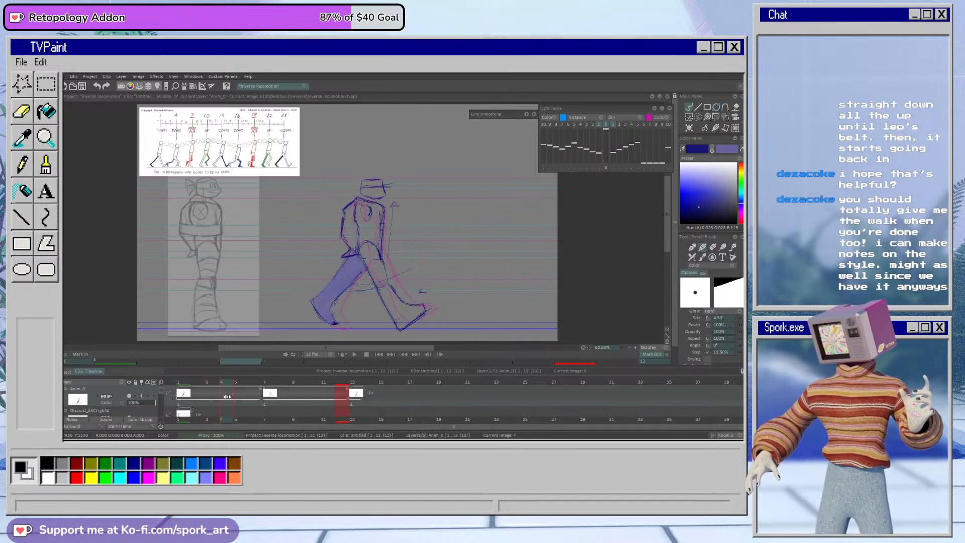
mouse_move(187, 109)
left_mouse_down()
mouse_move(182, 175)
mouse_move(194, 171)
mouse_move(198, 116)
left_mouse_up()
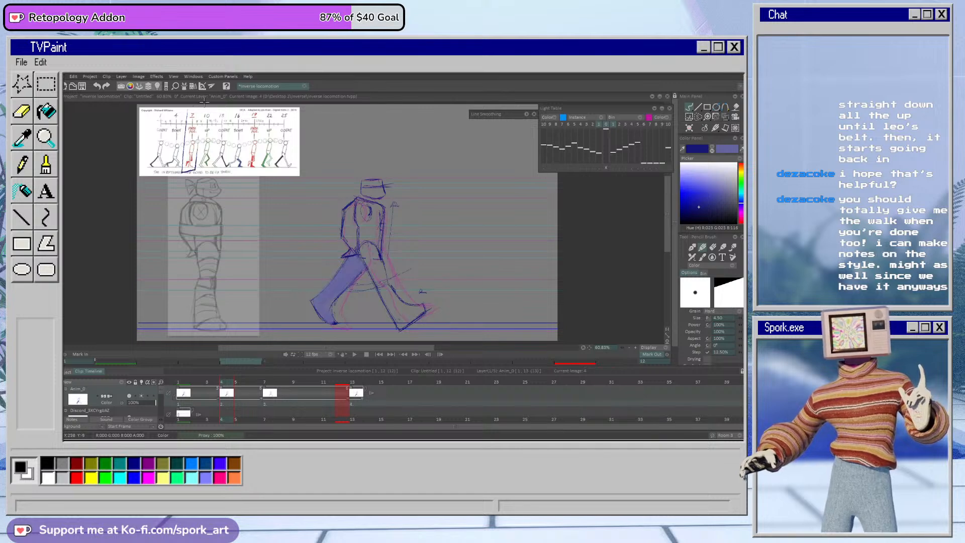
Step: Sketch a small passing-pose figure above and in front of the character and erase it again
mouse_move(452, 141)
left_mouse_down()
mouse_move(464, 159)
mouse_move(440, 185)
mouse_move(453, 189)
mouse_move(449, 232)
left_mouse_up()
left_click_drag(445, 187, 434, 235)
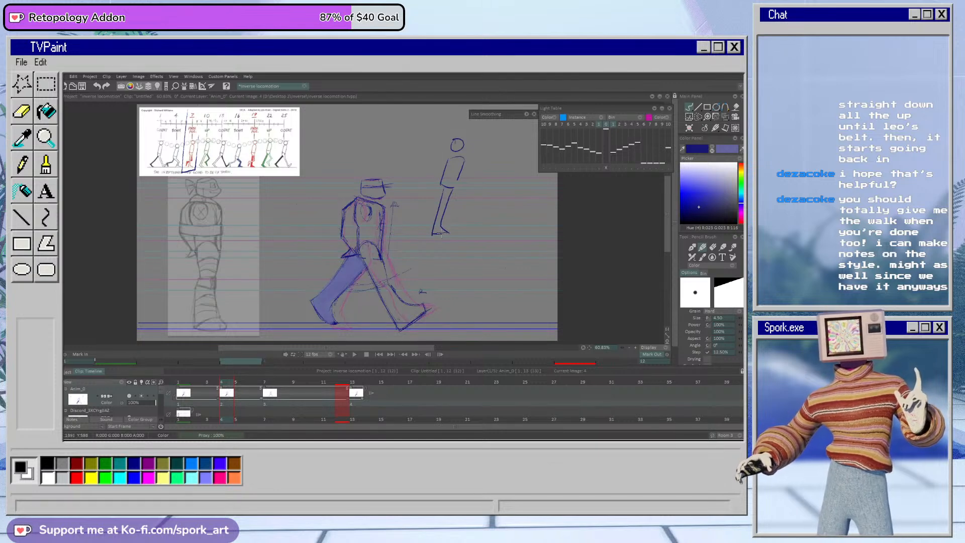
mouse_move(450, 187)
left_mouse_down()
mouse_move(440, 238)
mouse_move(461, 214)
mouse_move(447, 217)
mouse_move(451, 202)
mouse_move(453, 212)
mouse_move(427, 217)
left_mouse_up()
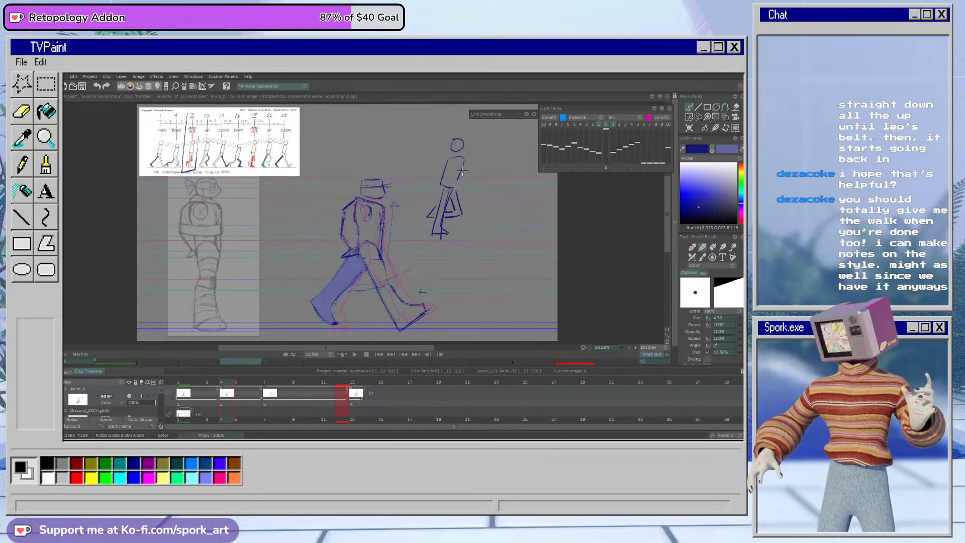
key("e")
mouse_move(446, 175)
left_mouse_down()
mouse_move(431, 232)
mouse_move(441, 235)
mouse_move(460, 144)
mouse_move(450, 153)
left_mouse_up()
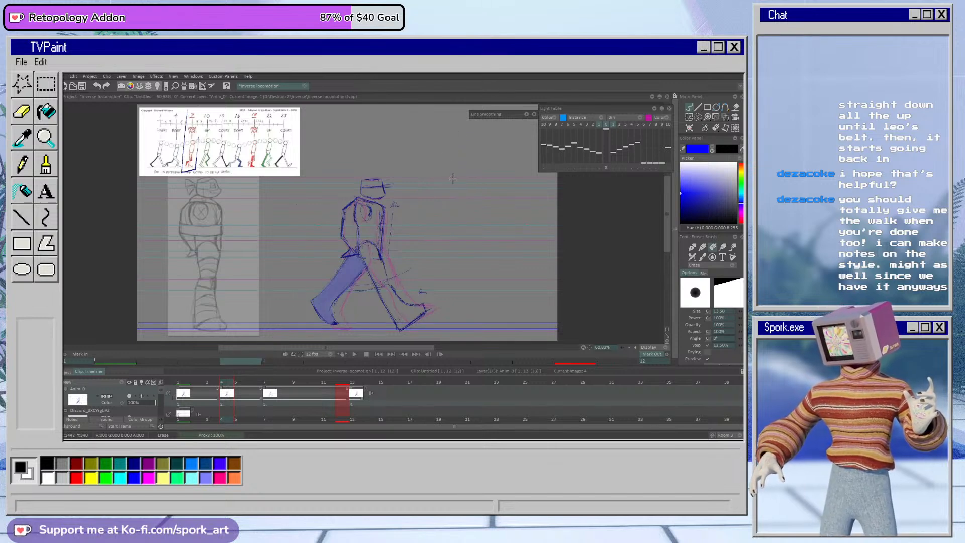
Step: Shade the front leg of the second contact pose on frame 7 with the airbrush in the lighter blue
key("e")
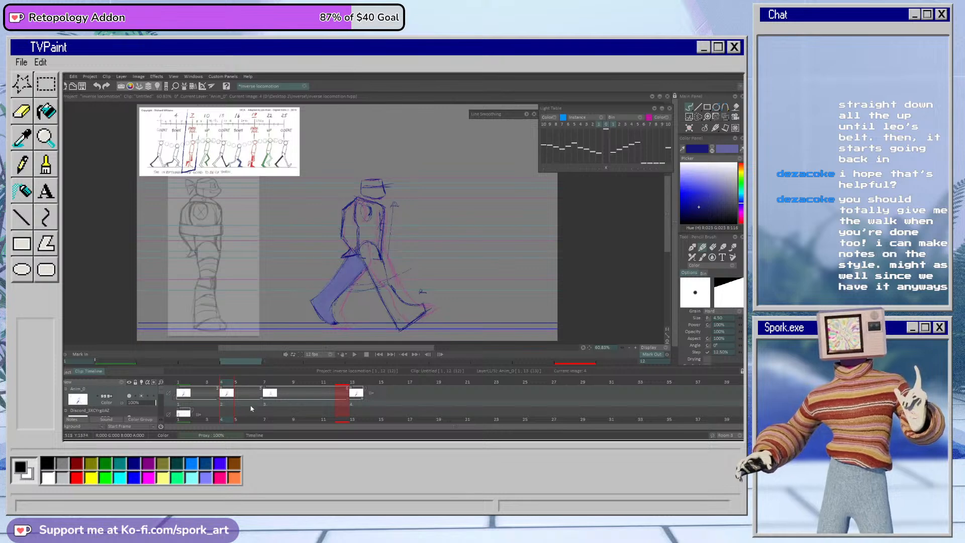
left_click(274, 381)
left_click(713, 150)
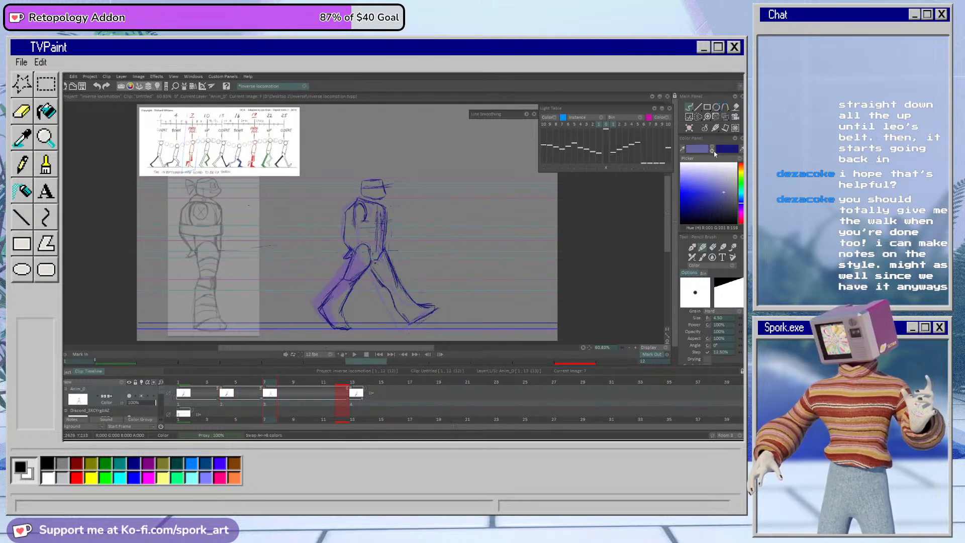
left_click(692, 247)
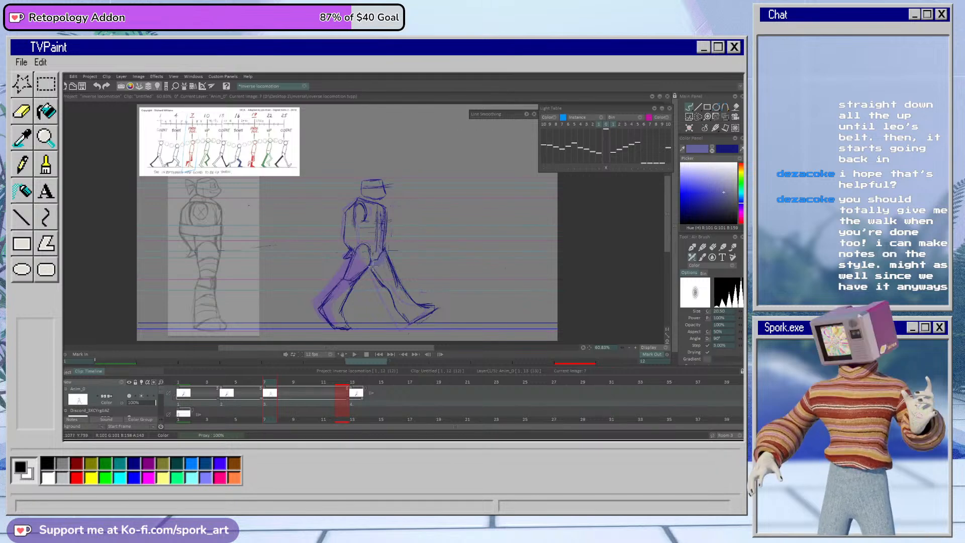
mouse_move(383, 278)
left_mouse_down()
mouse_move(411, 320)
mouse_move(434, 308)
left_mouse_up()
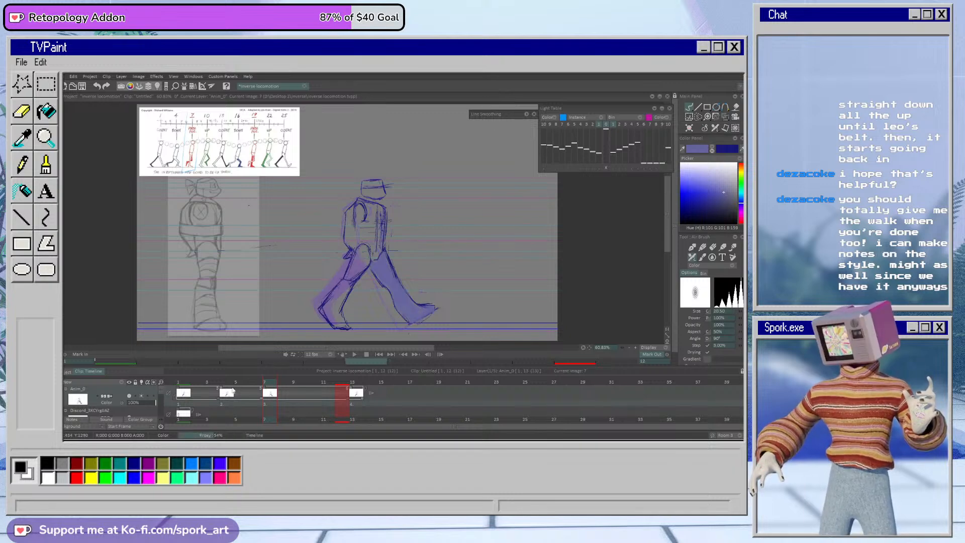
Step: Return to frame 4, restore the dark blue pencil, and erase the copied pose's legs and the stray marks around the body
left_click(222, 382)
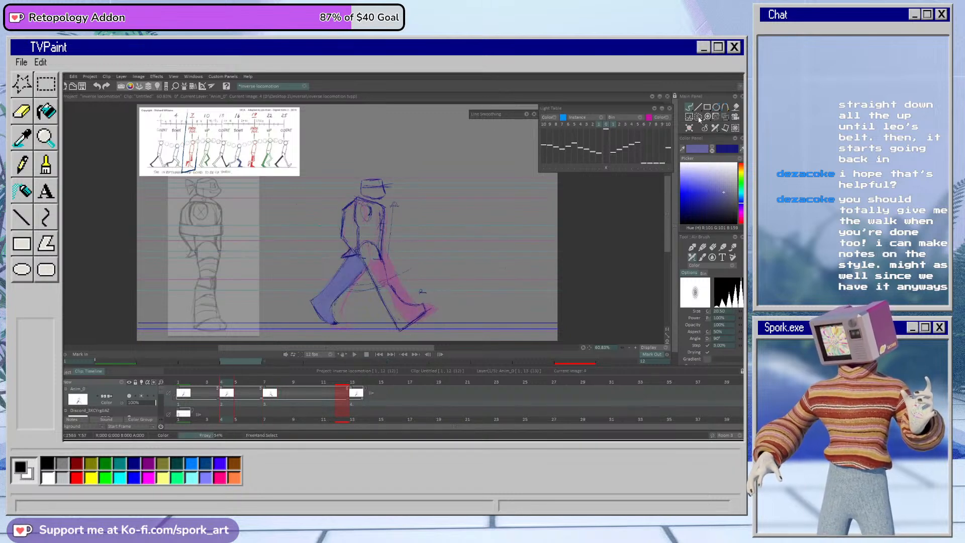
left_click(702, 247)
left_click(711, 149)
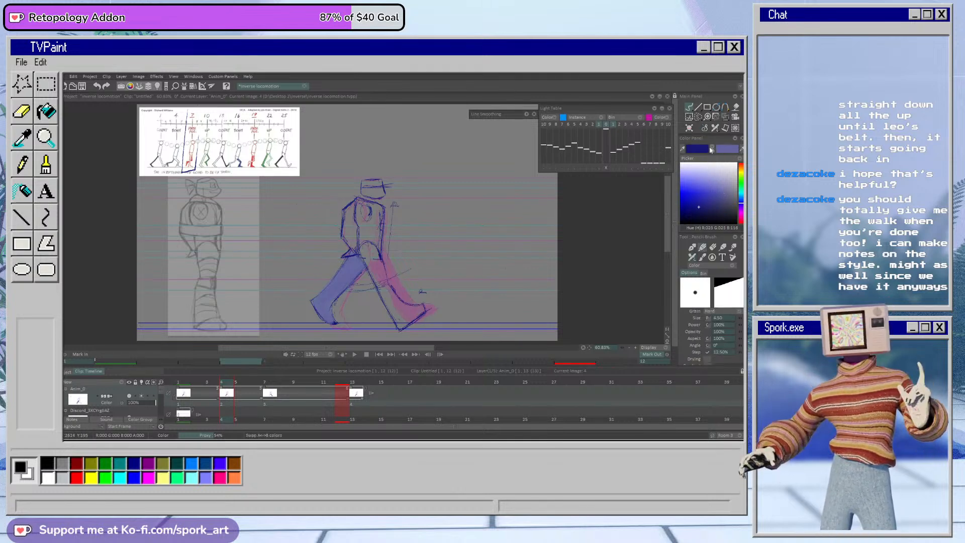
key("e")
mouse_move(354, 259)
left_mouse_down()
mouse_move(357, 286)
mouse_move(343, 282)
mouse_move(318, 301)
mouse_move(334, 324)
mouse_move(367, 290)
mouse_move(368, 267)
mouse_move(382, 284)
mouse_move(383, 264)
mouse_move(397, 322)
mouse_move(407, 305)
mouse_move(419, 319)
mouse_move(410, 295)
left_mouse_up()
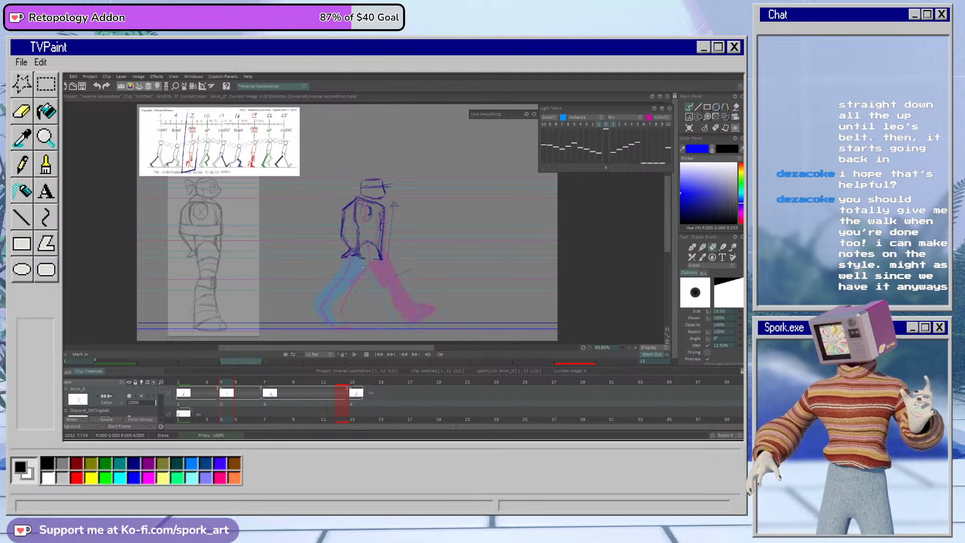
left_click_drag(378, 255, 371, 246)
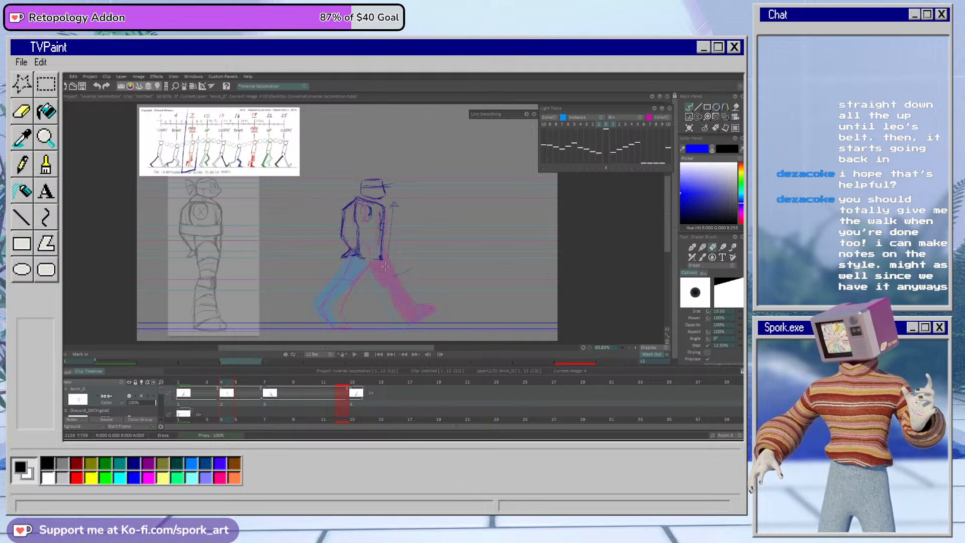
left_click_drag(397, 203, 396, 272)
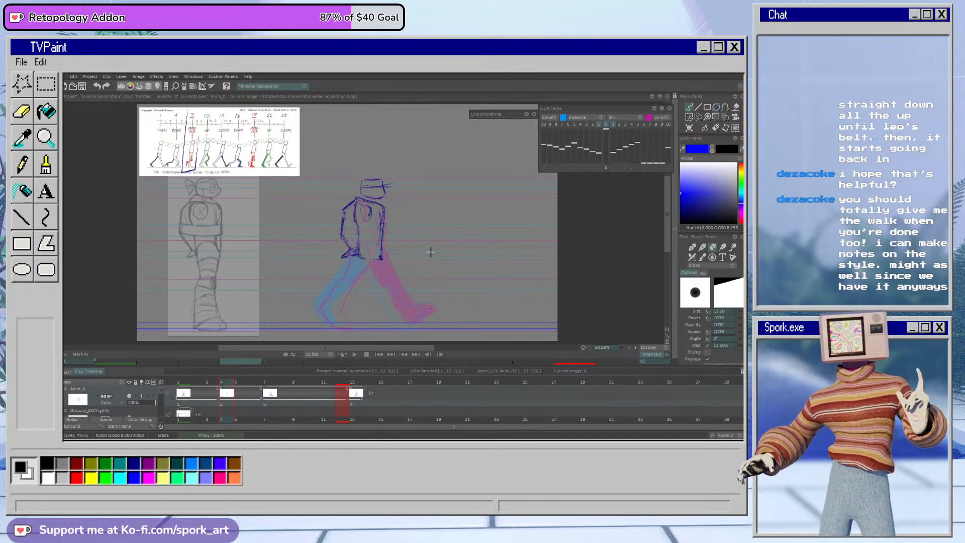
Step: Erase the blue outline drawn around the passing pose on the walk reference chart
left_click(726, 117)
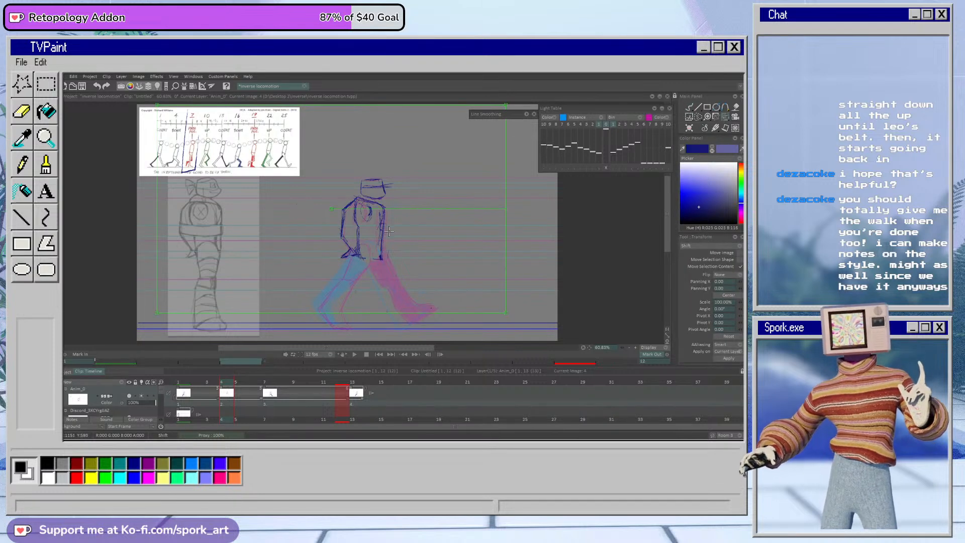
left_click(690, 107)
key("e")
mouse_move(188, 111)
left_mouse_down()
mouse_move(182, 178)
mouse_move(197, 140)
left_mouse_up()
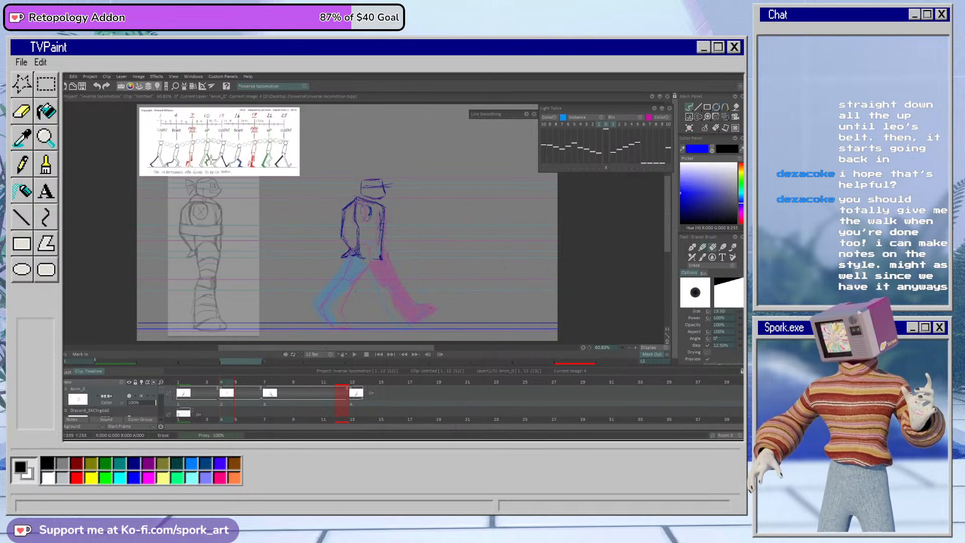
key("e")
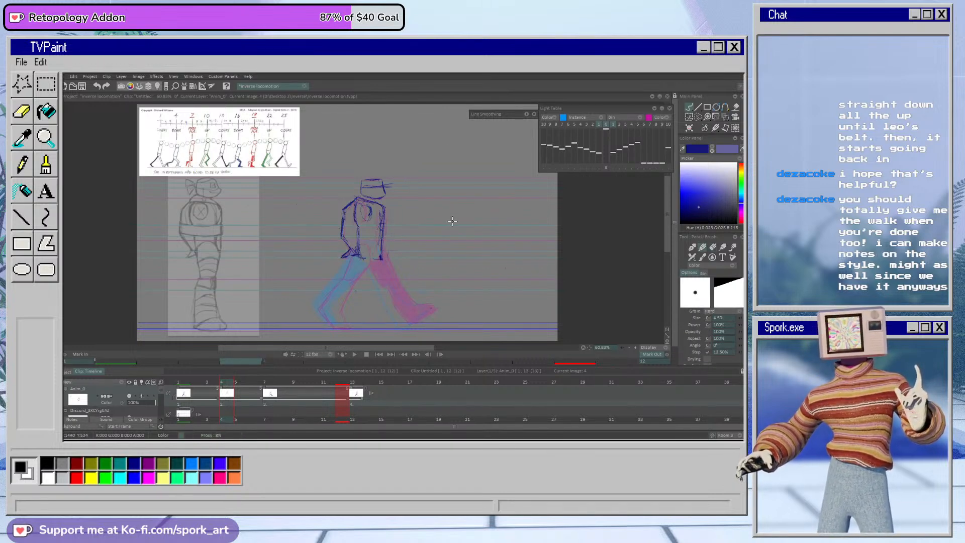
Step: Shift frame 4's remaining upper body by Panning X 2.00 and Panning Y -7.00 with the Transform tool and apply it
key("t")
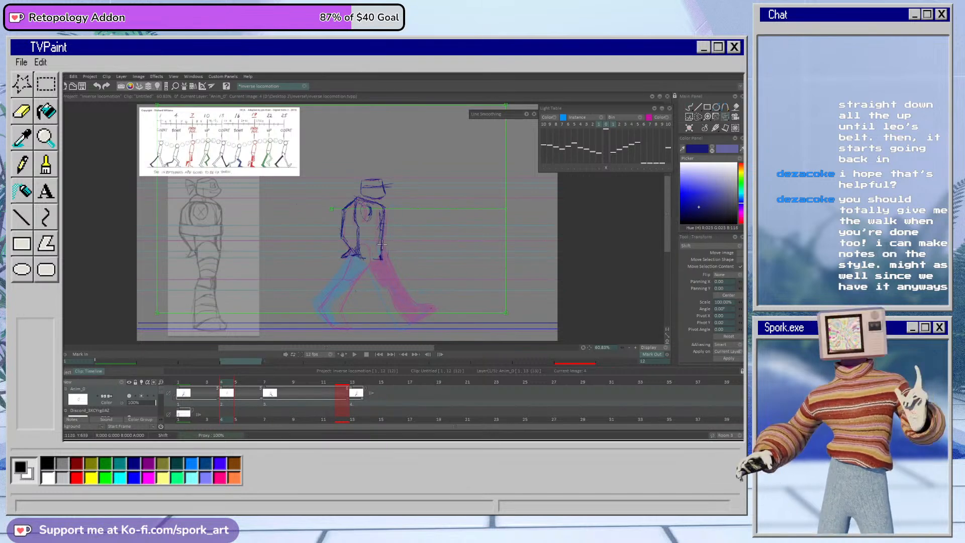
left_click_drag(383, 245, 383, 243)
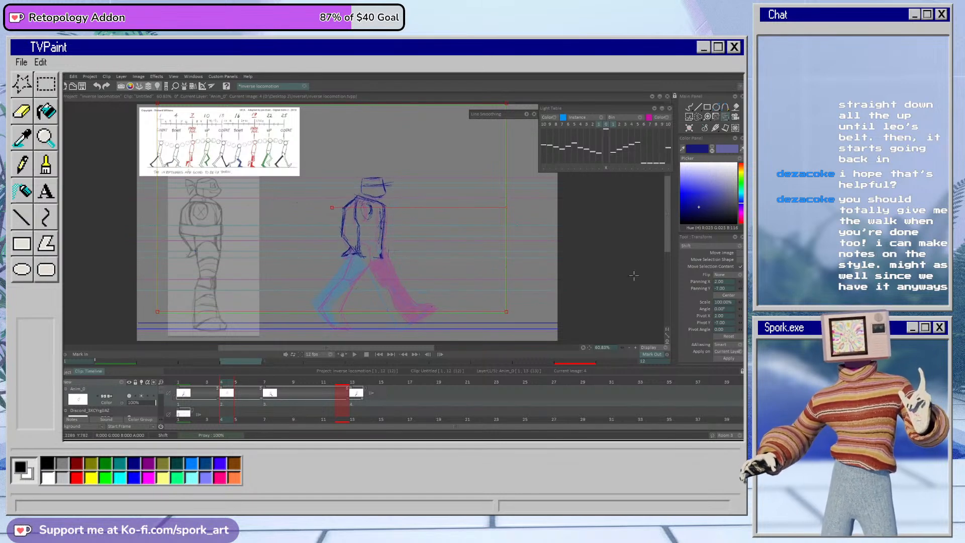
left_click(728, 359)
left_click(689, 107)
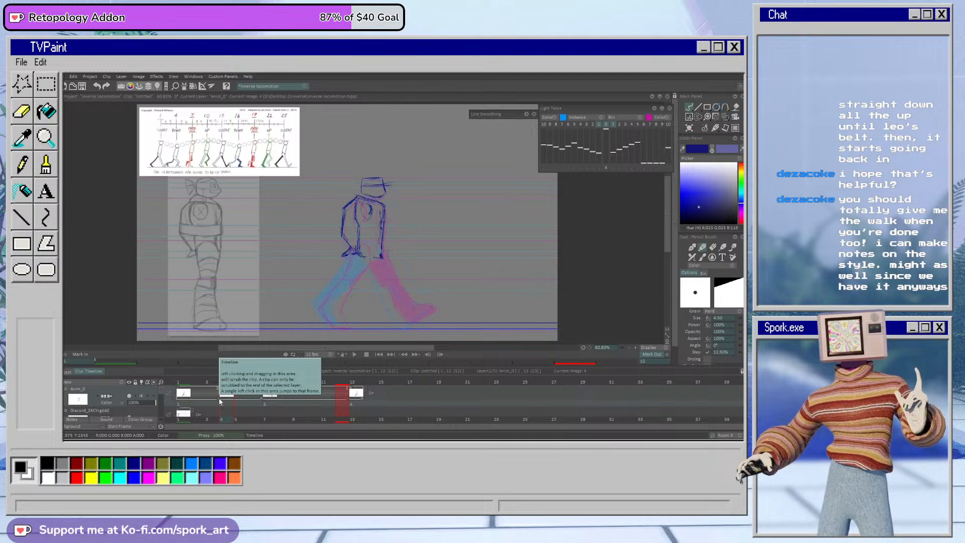
Step: Erase the shoulder and back line inside frame 4's torso and redraw them with a shoulder oval
mouse_move(203, 383)
left_mouse_down()
mouse_move(289, 390)
mouse_move(221, 390)
left_mouse_up()
key("e")
left_click_drag(359, 202, 358, 233)
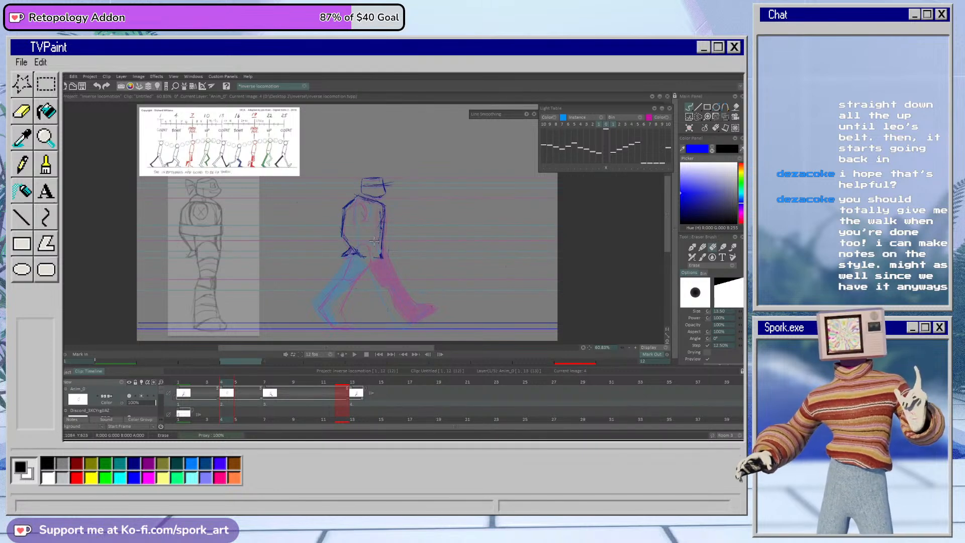
key("b")
mouse_move(358, 200)
left_mouse_down()
mouse_move(363, 217)
mouse_move(369, 208)
mouse_move(358, 251)
left_mouse_up()
key("ctrl+z")
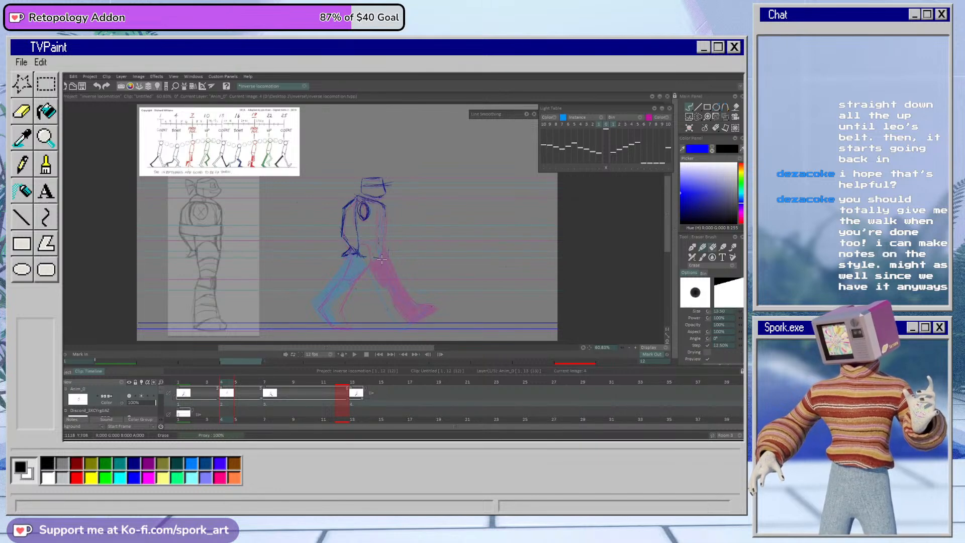
Step: Erase the torso's front edge on frame 4, redraw it down to the waist, and refine the rear shoulder line
left_click_drag(383, 204, 373, 255)
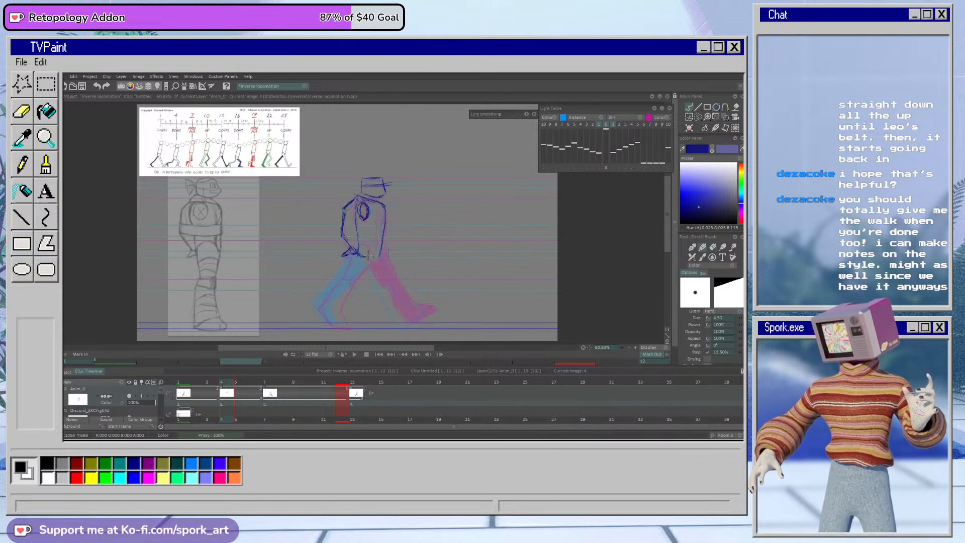
left_click_drag(383, 203, 379, 254)
key("e")
key("b")
left_click_drag(357, 196, 346, 207)
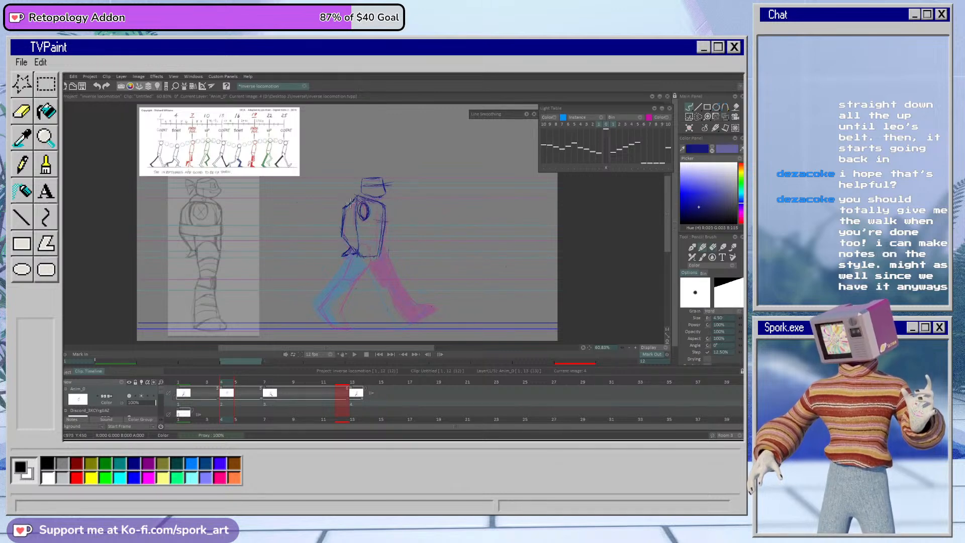
Step: Flip between frames 1, 4 and 7 to compare the passing pose's torso with the two contact poses
mouse_move(235, 382)
left_mouse_down()
mouse_move(215, 386)
mouse_move(258, 392)
mouse_move(189, 401)
mouse_move(313, 393)
mouse_move(183, 393)
mouse_move(228, 392)
left_mouse_up()
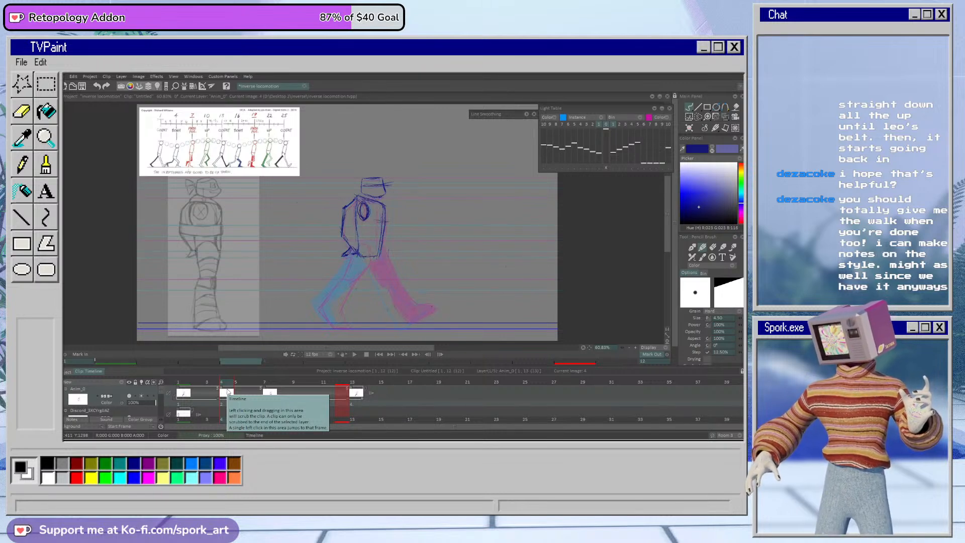
key("e")
key("e")
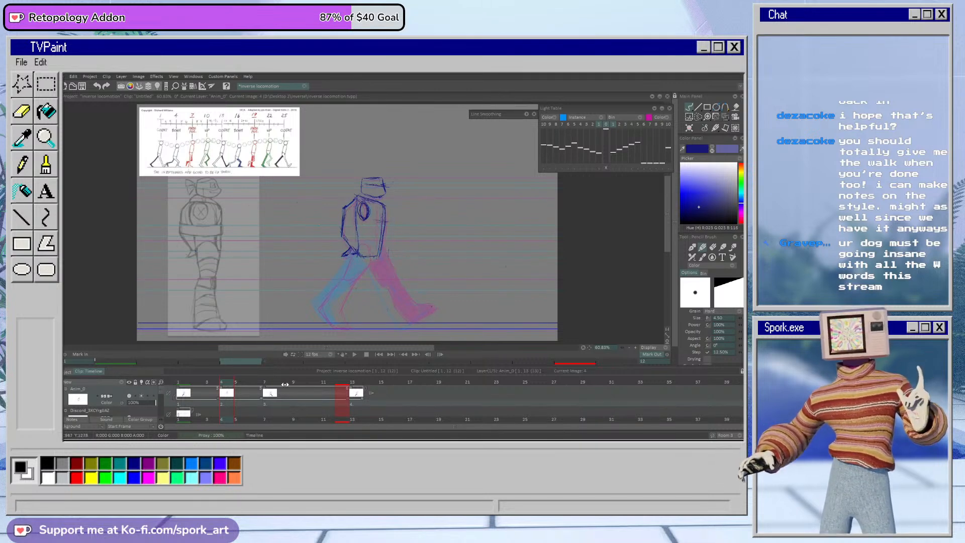
left_click(212, 390)
mouse_move(281, 390)
left_mouse_down()
mouse_move(181, 391)
mouse_move(264, 394)
left_mouse_up()
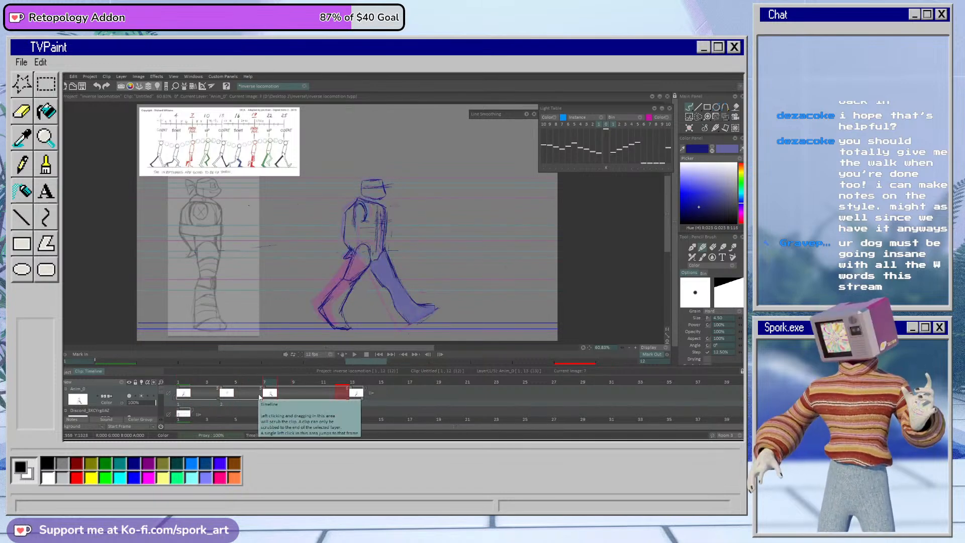
mouse_move(225, 384)
left_mouse_down()
mouse_move(206, 386)
mouse_move(301, 386)
mouse_move(192, 386)
mouse_move(300, 386)
mouse_move(220, 392)
mouse_move(270, 393)
left_mouse_up()
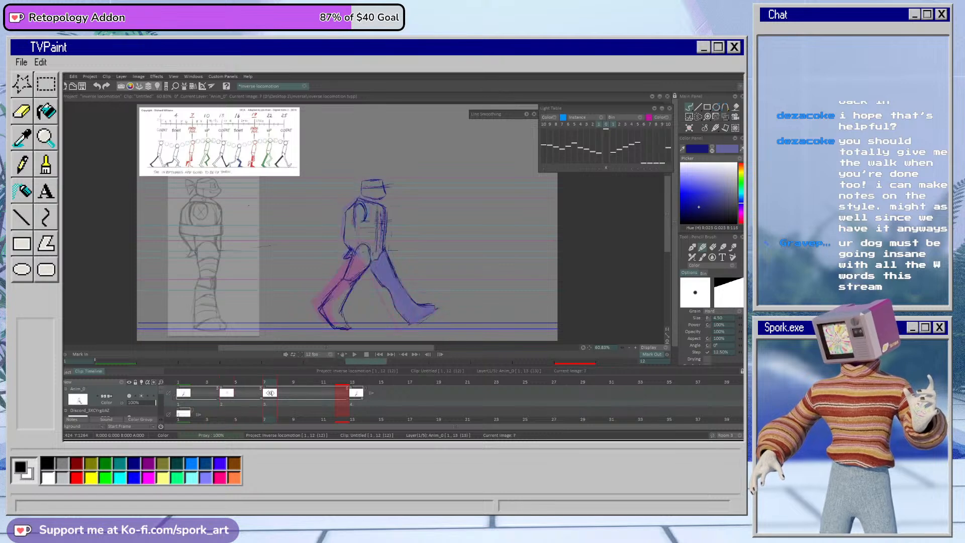
left_click_drag(353, 211, 356, 250)
left_click(226, 393)
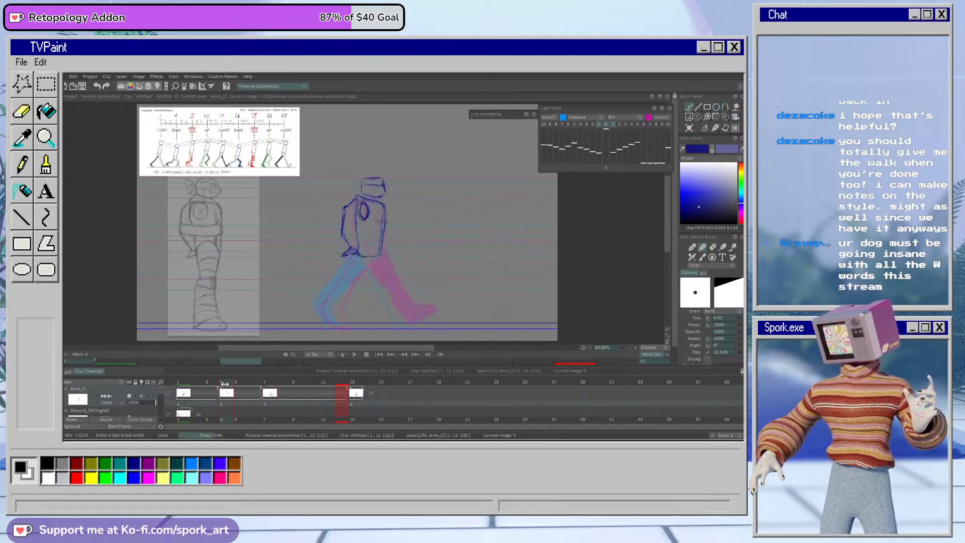
left_click_drag(356, 202, 358, 246)
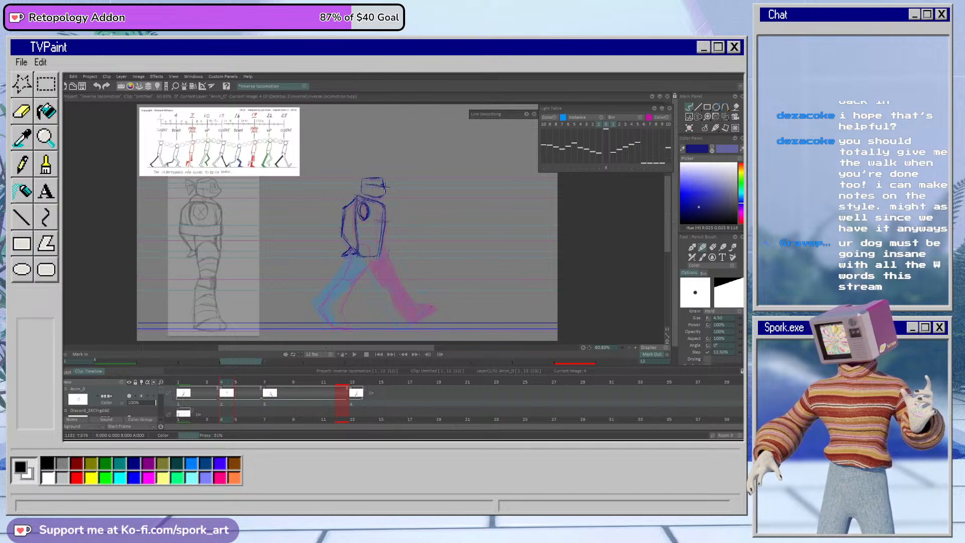
mouse_move(225, 383)
left_mouse_down()
mouse_move(214, 384)
mouse_move(269, 388)
mouse_move(221, 392)
left_mouse_up()
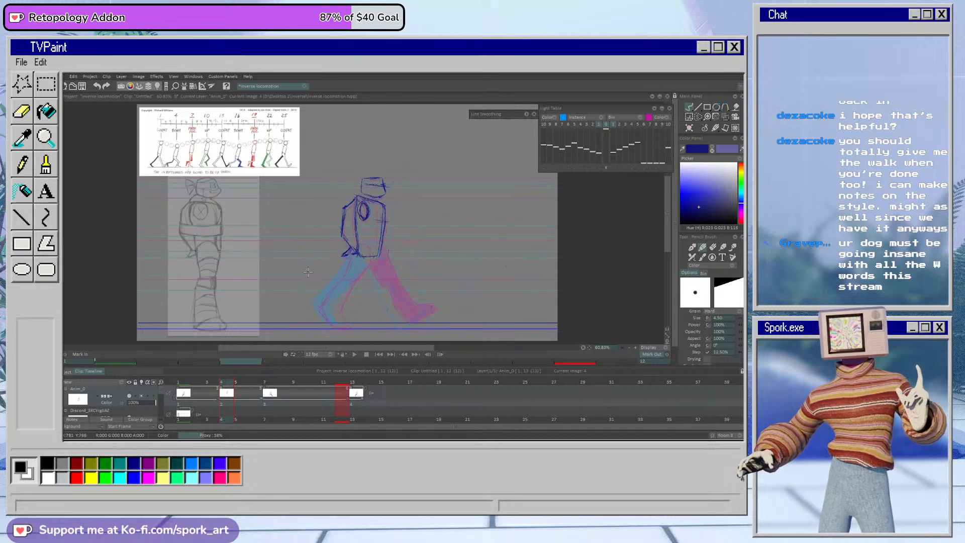
left_click(193, 391)
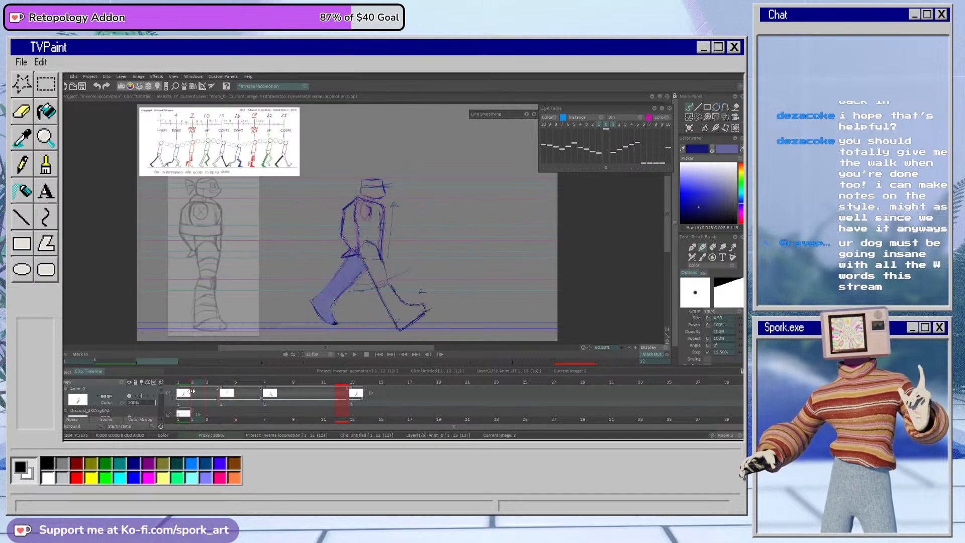
left_click_drag(193, 391, 231, 391)
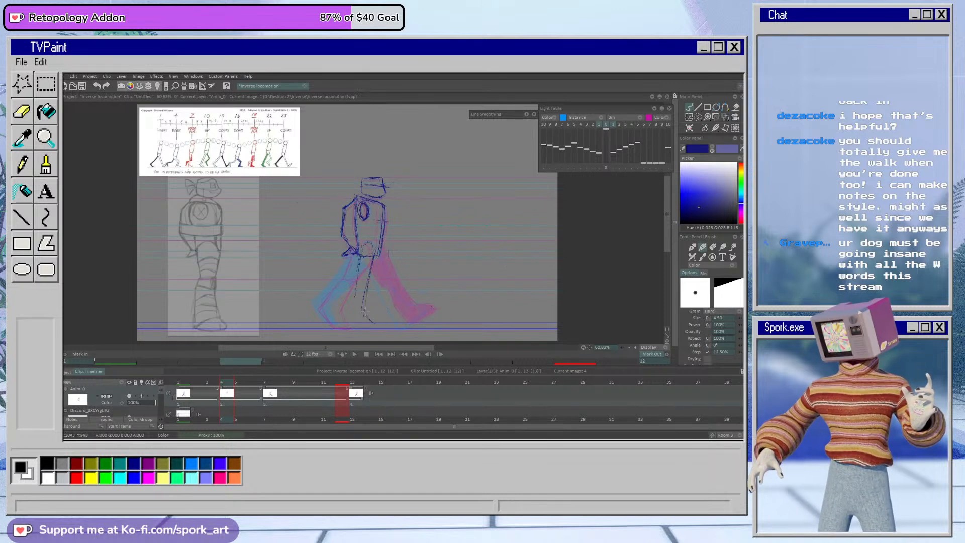
Step: Rough in the passing pose's straight supporting leg on frame 4, from the hip to a flat foot on the ground line
key("e")
left_click_drag(371, 288, 365, 318)
key("e")
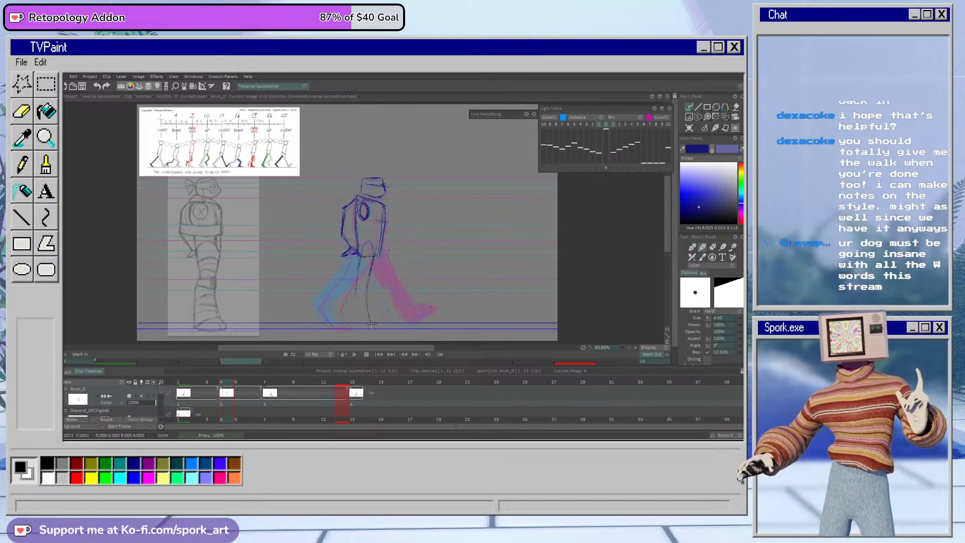
left_click_drag(375, 325, 378, 325)
mouse_move(360, 265)
left_mouse_down()
mouse_move(349, 321)
mouse_move(363, 331)
left_mouse_up()
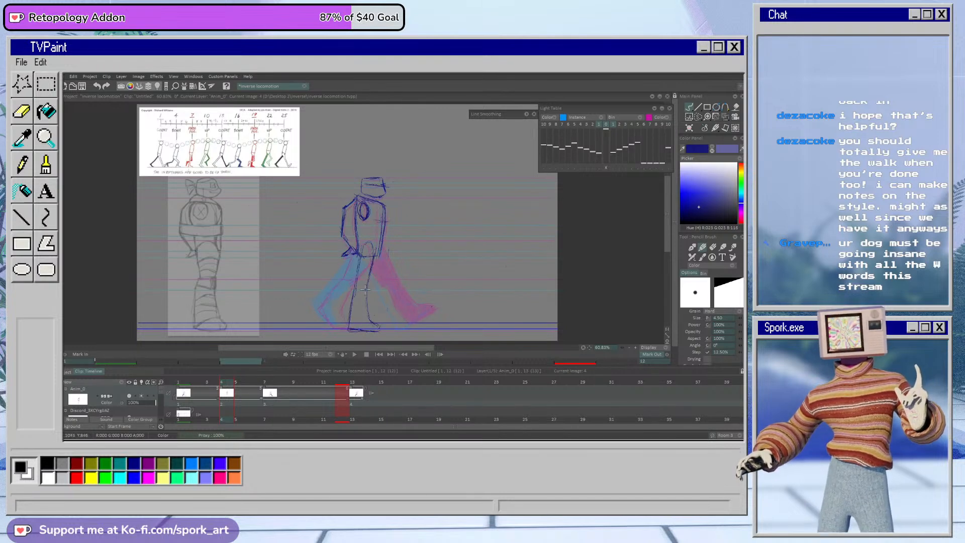
mouse_move(360, 254)
left_mouse_down()
mouse_move(347, 329)
mouse_move(352, 275)
mouse_move(364, 289)
mouse_move(349, 323)
left_mouse_up()
Step: Redraw the supporting leg's back and front contours with firmer lines and clean up around the heel
key("e")
key("b")
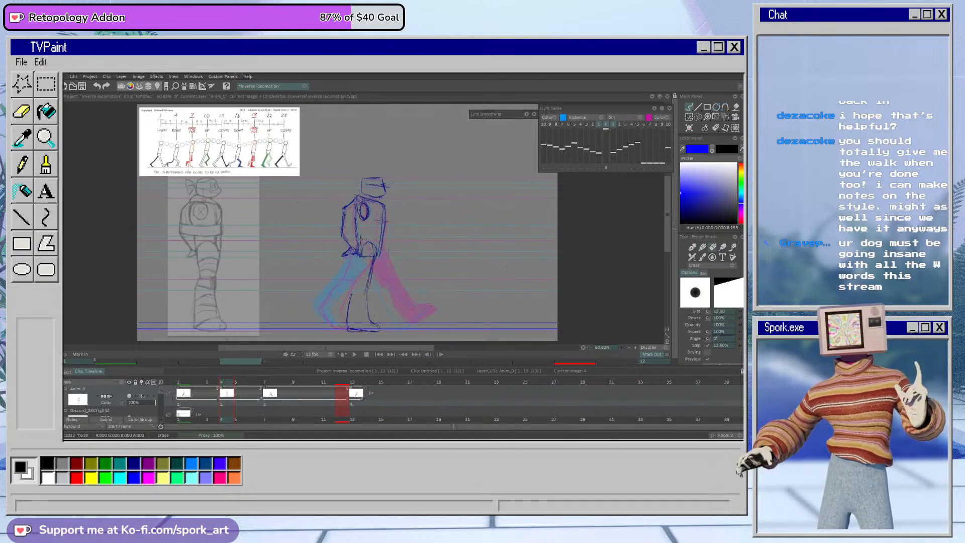
left_click_drag(362, 253, 347, 321)
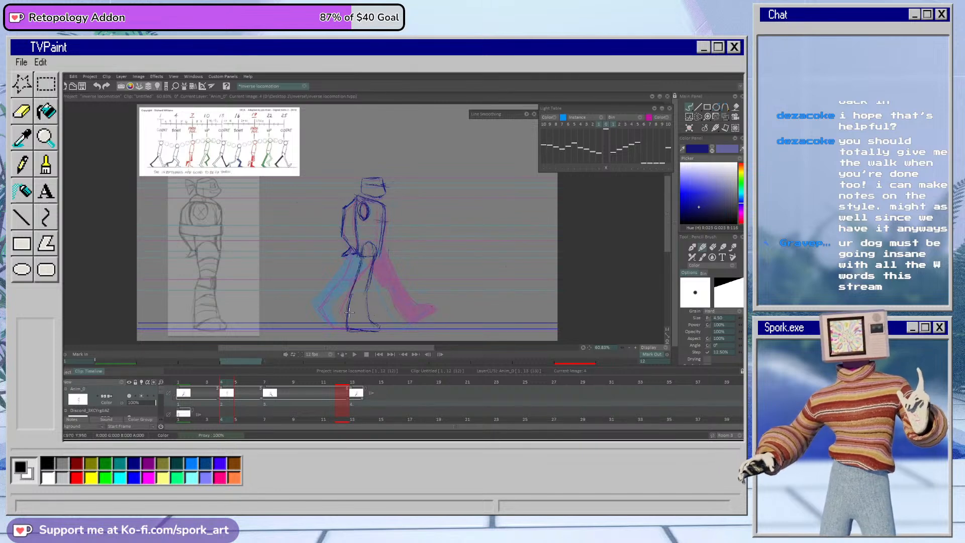
mouse_move(374, 260)
left_mouse_down()
mouse_move(369, 312)
mouse_move(374, 331)
mouse_move(386, 332)
mouse_move(365, 333)
mouse_move(376, 331)
left_mouse_up()
key("e")
key("b")
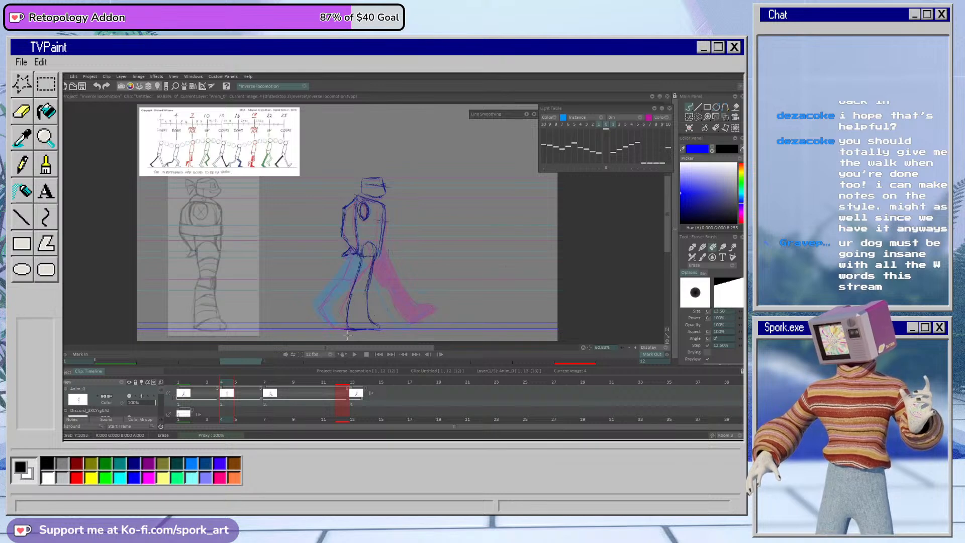
Step: Rough in the lifted leg's forward thigh and knee on frame 4, erasing the overlapping lines near the hip
key("e")
left_click_drag(371, 251, 367, 275)
key("b")
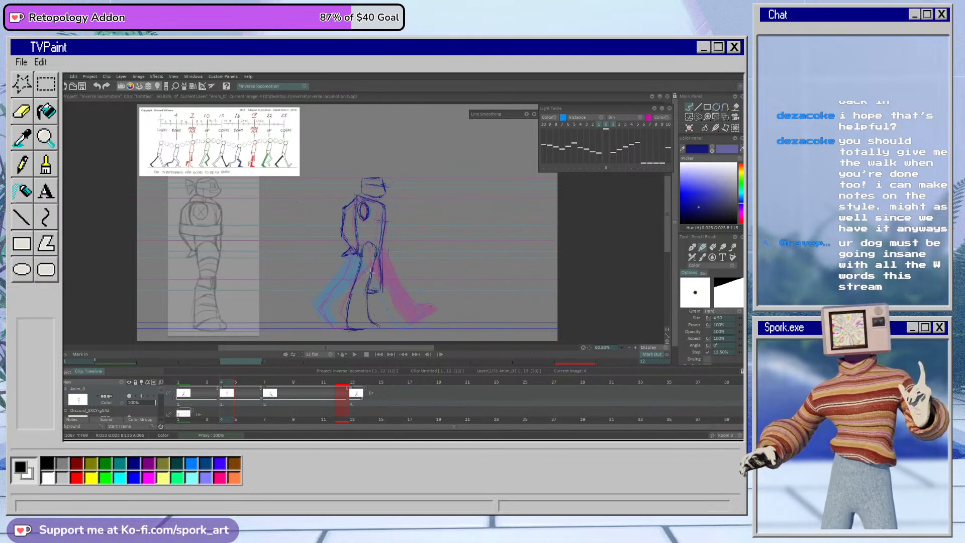
mouse_move(409, 257)
left_mouse_down()
mouse_move(415, 272)
mouse_move(415, 255)
left_mouse_up()
key("e")
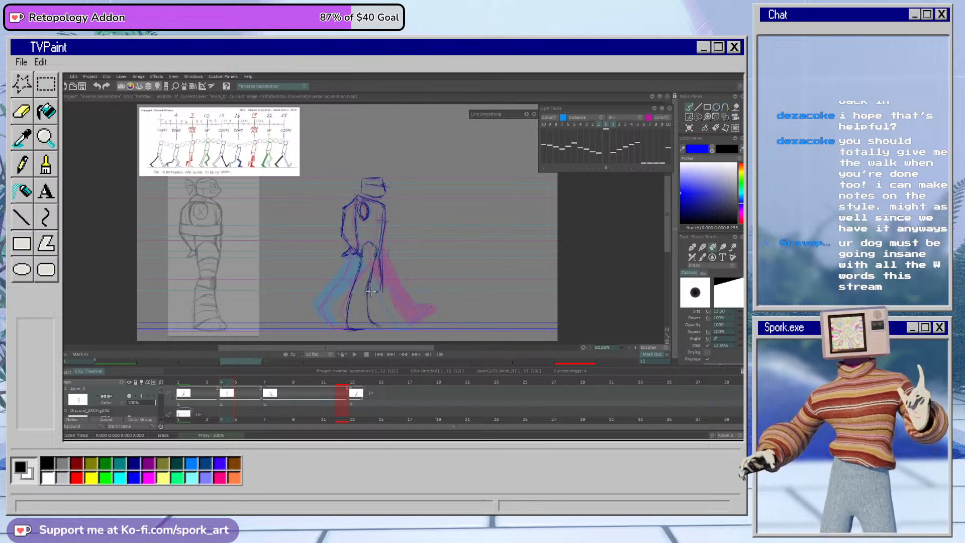
Step: Draw the lifted leg's bent lower leg and trailing foot behind the supporting leg on frame 4, cleaning up stray lines
key("e")
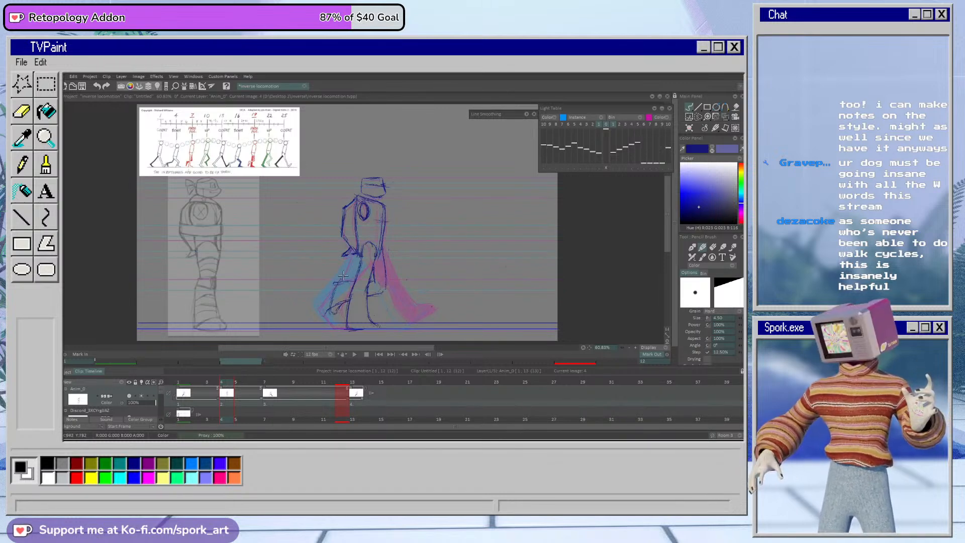
key("e")
key("e")
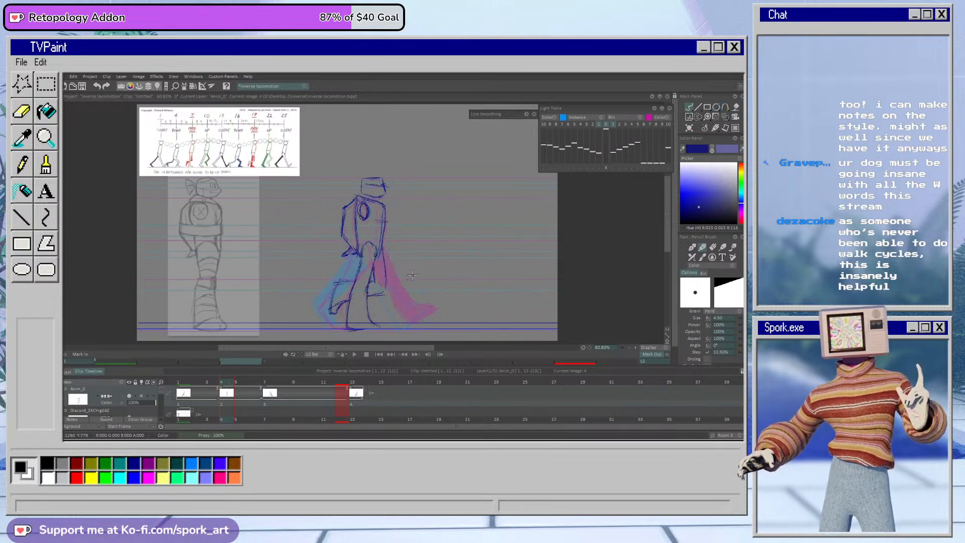
Step: Scrub around frame 4 to compare the poses, and rework the lifted leg's bent knee contour
mouse_move(220, 383)
left_mouse_down()
mouse_move(295, 391)
mouse_move(216, 395)
mouse_move(297, 393)
mouse_move(193, 398)
mouse_move(284, 405)
mouse_move(206, 407)
mouse_move(241, 403)
mouse_move(251, 419)
mouse_move(204, 411)
mouse_move(265, 405)
mouse_move(194, 405)
mouse_move(259, 400)
mouse_move(229, 400)
mouse_move(255, 391)
mouse_move(197, 366)
mouse_move(226, 390)
mouse_move(255, 386)
mouse_move(211, 398)
mouse_move(226, 397)
left_mouse_up()
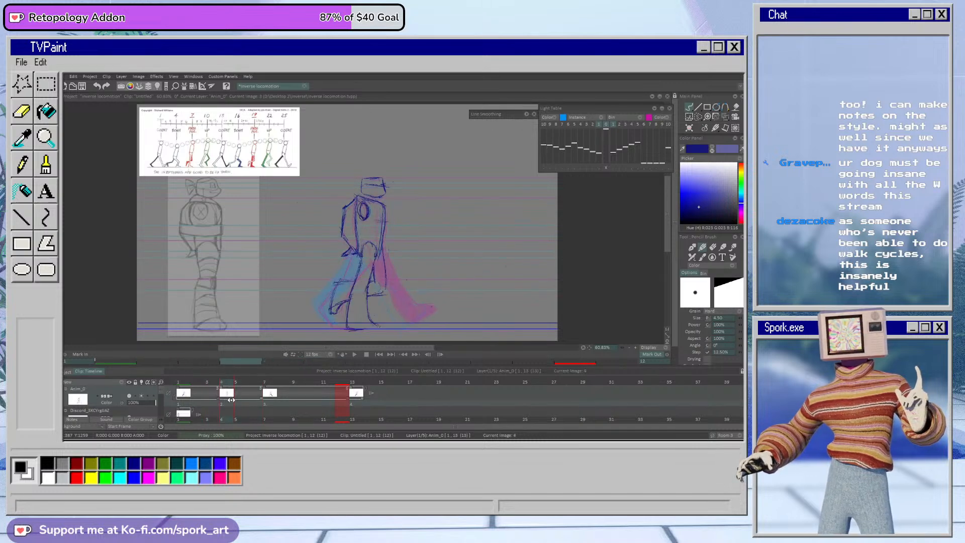
mouse_move(227, 394)
left_mouse_down()
mouse_move(211, 383)
mouse_move(257, 389)
mouse_move(207, 387)
mouse_move(249, 387)
mouse_move(211, 387)
mouse_move(239, 387)
mouse_move(228, 387)
left_mouse_up()
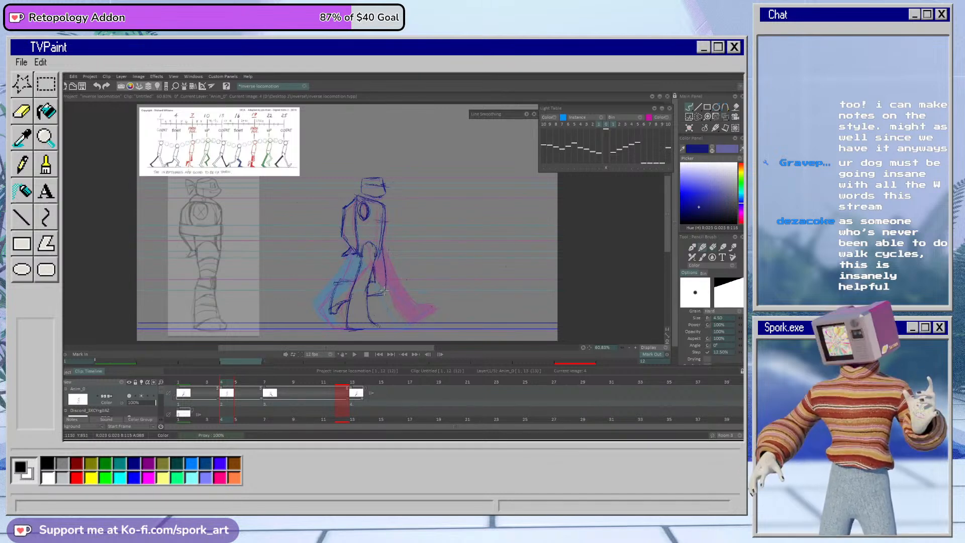
key("e")
key("e")
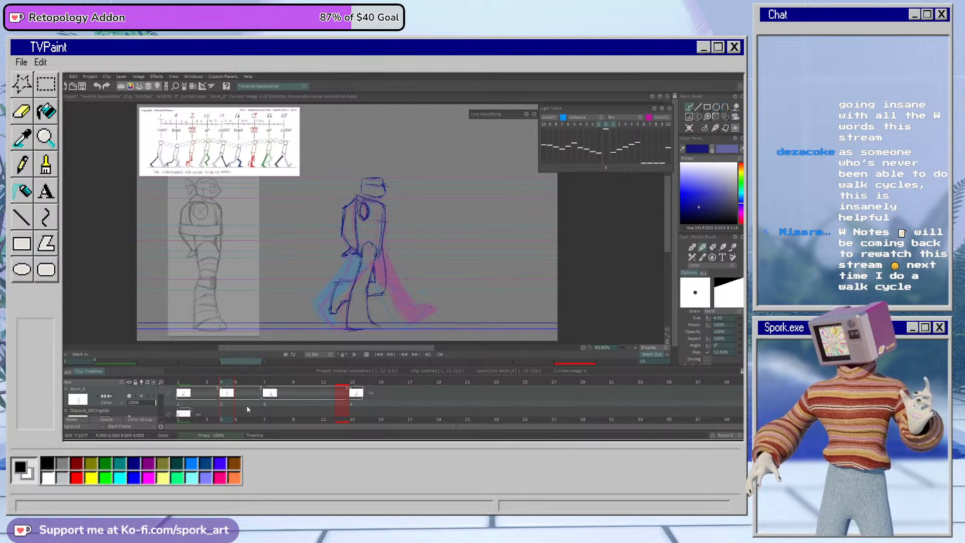
Step: Try duplicating the passing pose onto frame 5 and adjusting the knee there, and undo the duplicate
mouse_move(222, 383)
left_mouse_down()
mouse_move(284, 386)
mouse_move(213, 387)
mouse_move(238, 388)
left_mouse_up()
key("shift+d")
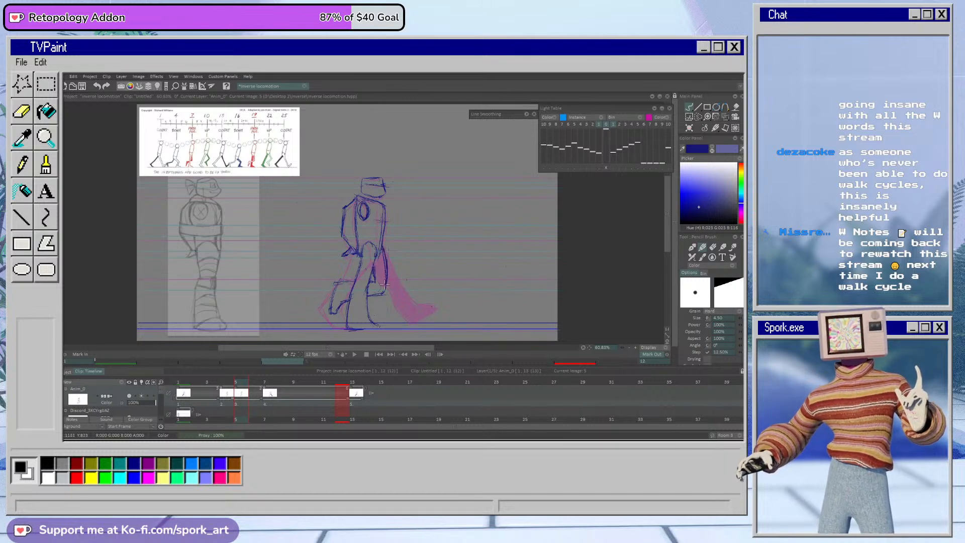
key("e")
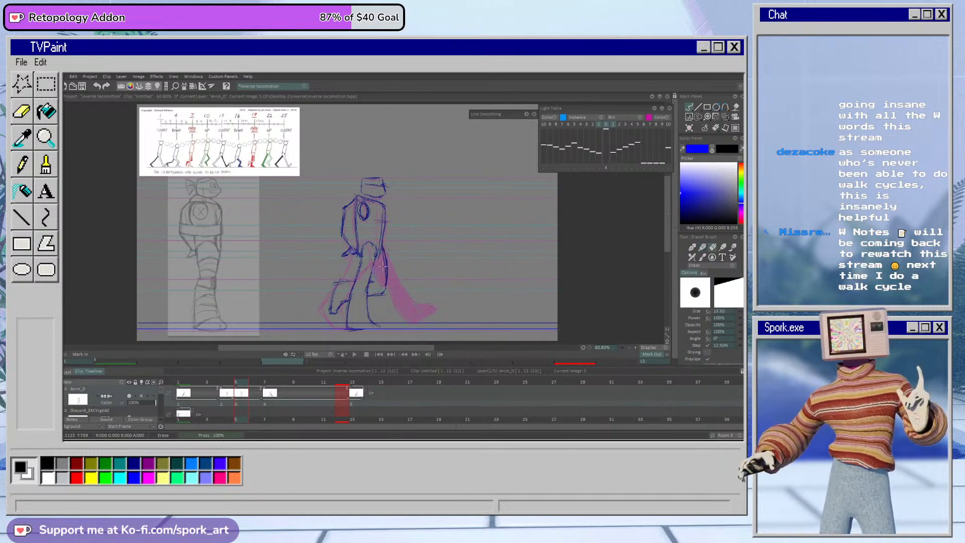
key("e")
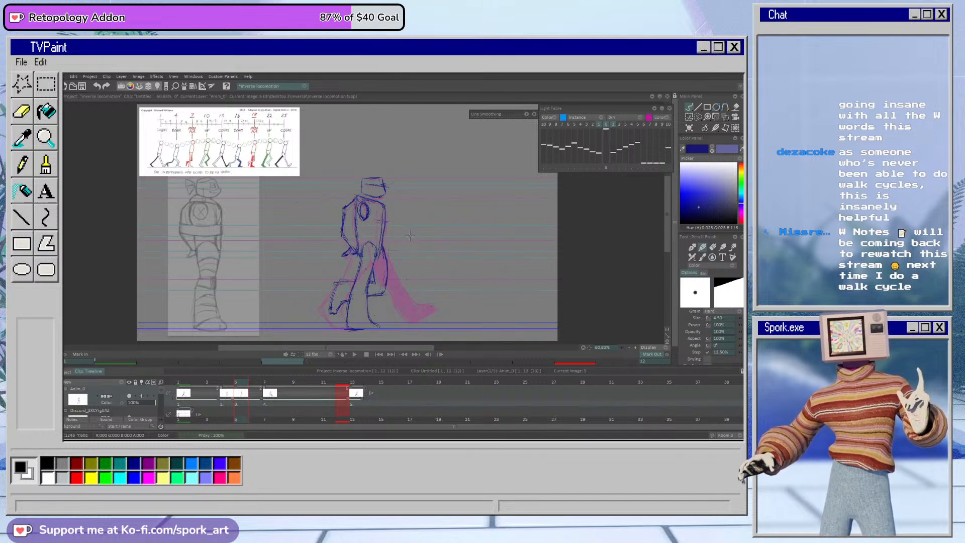
key("ctrl+z")
mouse_move(240, 384)
left_mouse_down()
mouse_move(228, 383)
mouse_move(239, 383)
left_mouse_up()
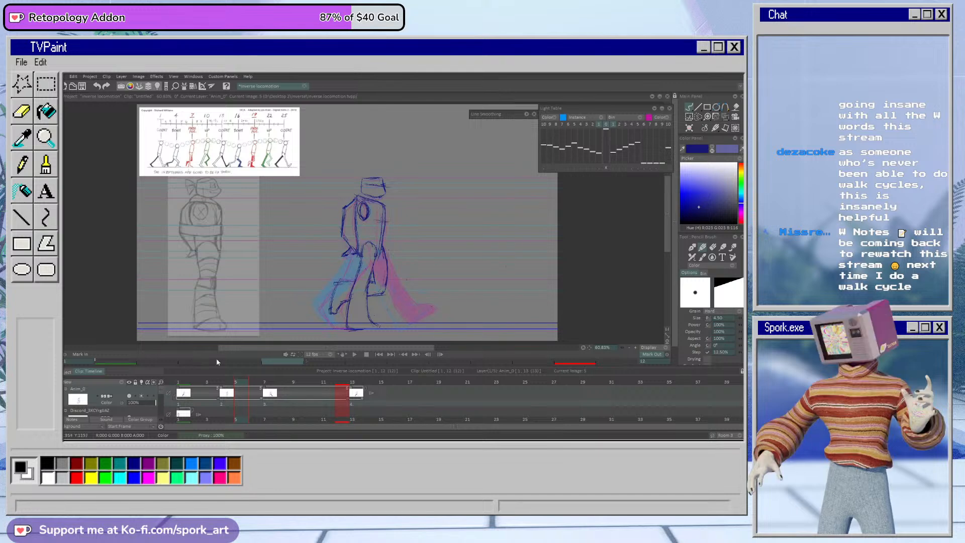
Step: Return to frame 4 and clean up the thigh lines below the hip with the pencil and eraser
mouse_move(236, 383)
left_mouse_down()
mouse_move(228, 385)
mouse_move(287, 390)
mouse_move(196, 401)
mouse_move(224, 401)
left_mouse_up()
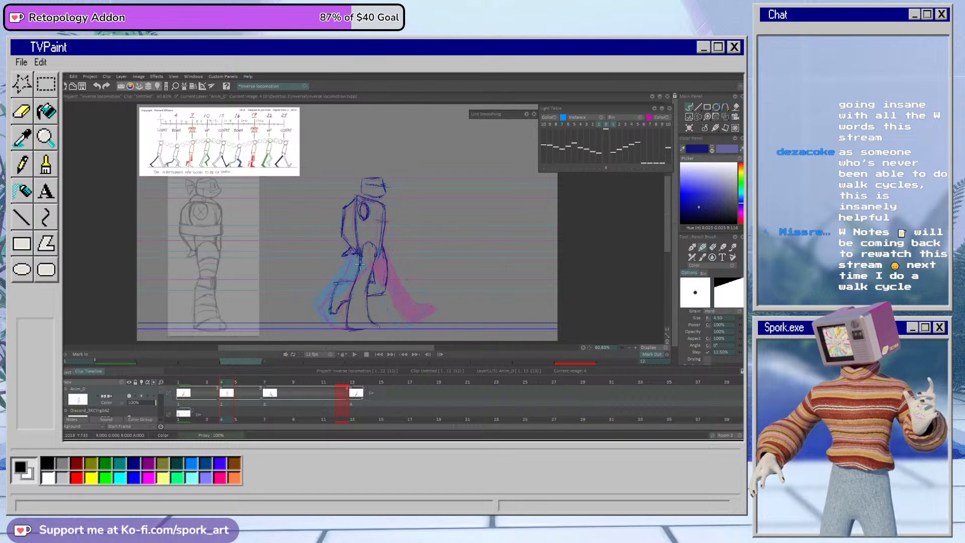
mouse_move(375, 259)
left_mouse_down()
mouse_move(361, 281)
mouse_move(368, 240)
mouse_move(372, 275)
left_mouse_up()
key("e")
key("b")
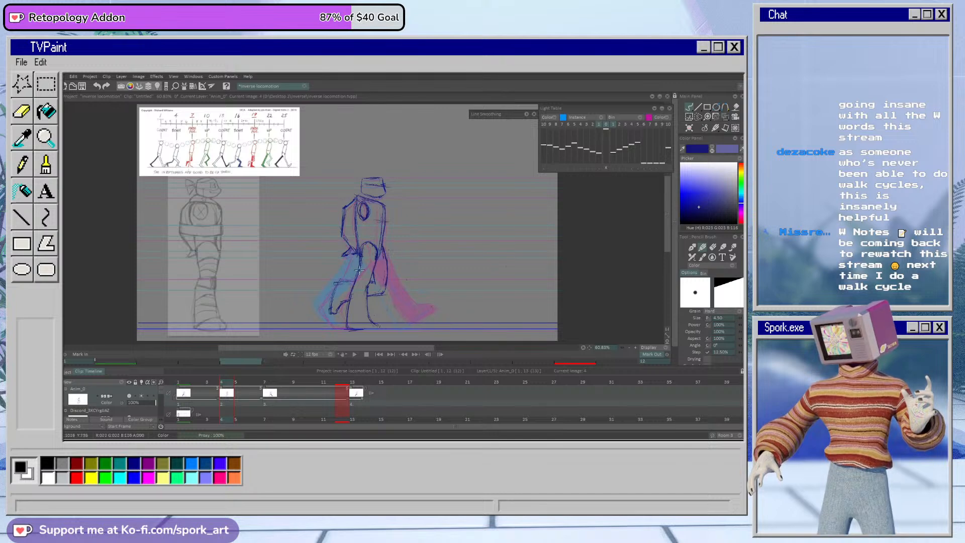
Step: Shade the passing pose's lifted leg on frame 4 with the airbrush in the lighter blue
left_click_drag(231, 384, 221, 405)
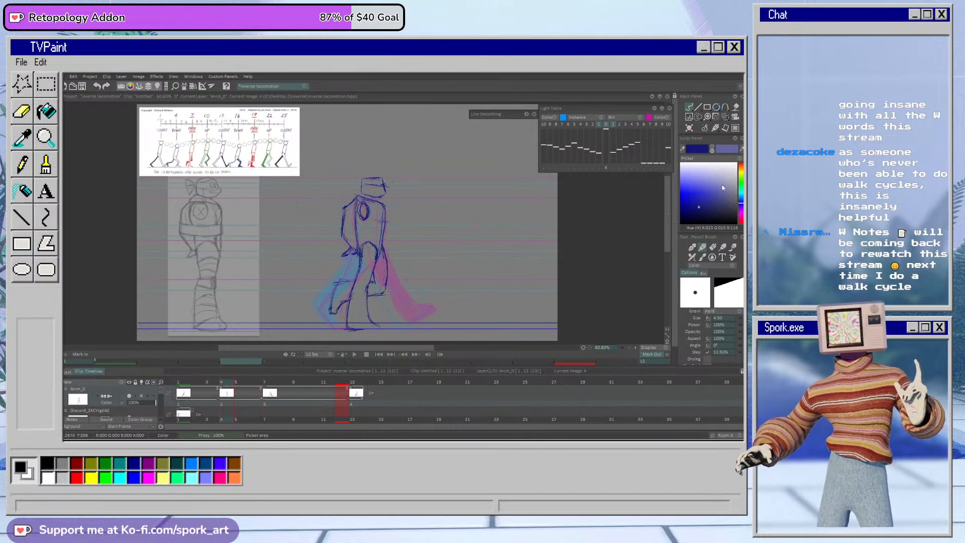
left_click(713, 151)
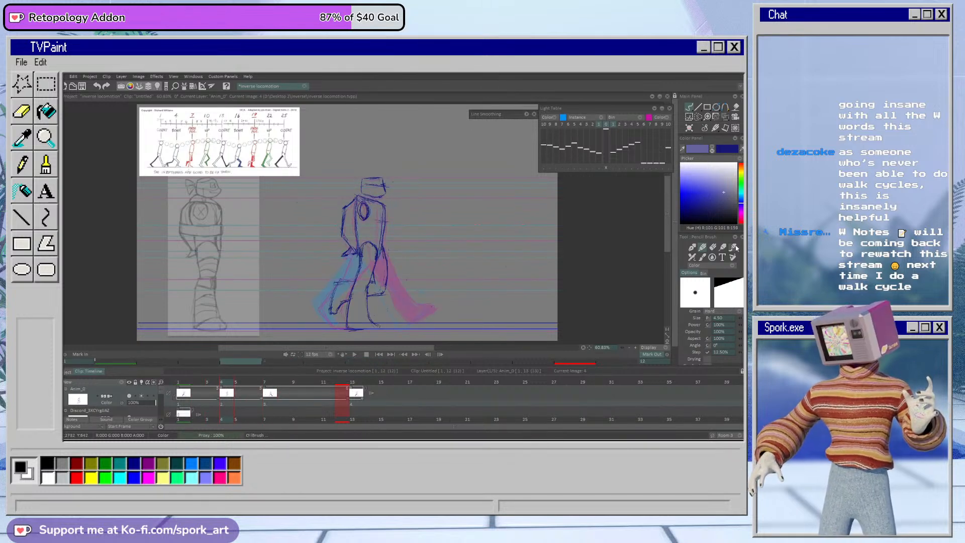
left_click(692, 257)
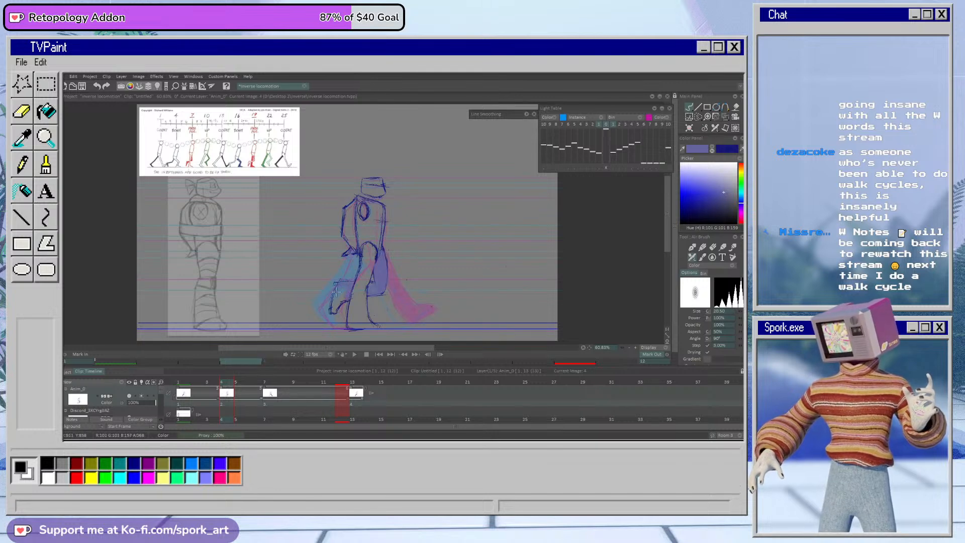
Step: Undo the blank instance on frame 10 and duplicate the frame 7 contact drawing there instead, with the pencil brush active
left_click_drag(232, 391, 313, 404)
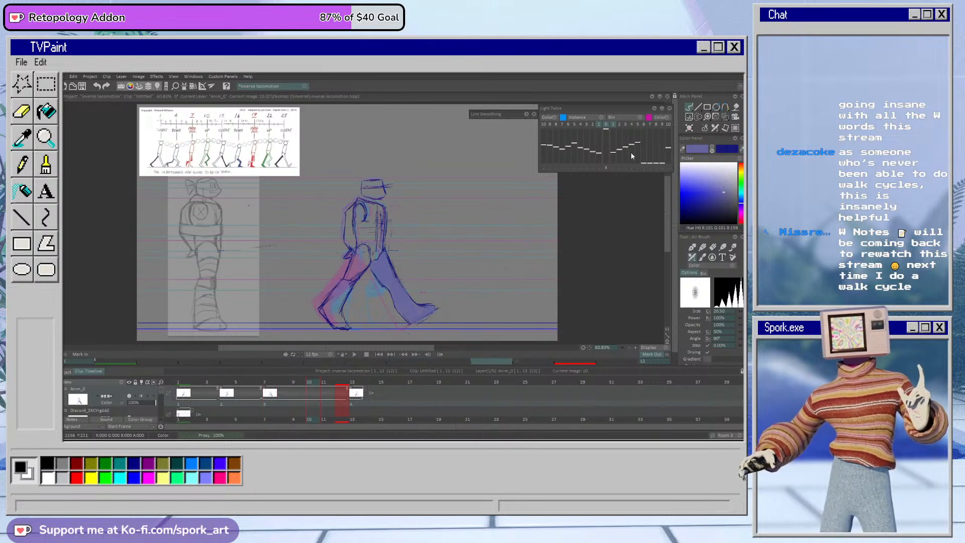
left_click(690, 128)
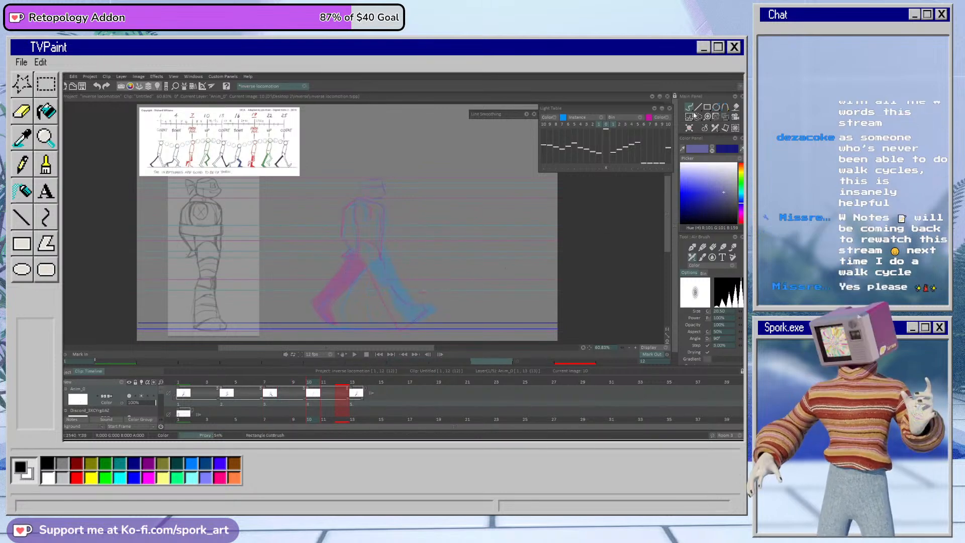
key("ctrl+z")
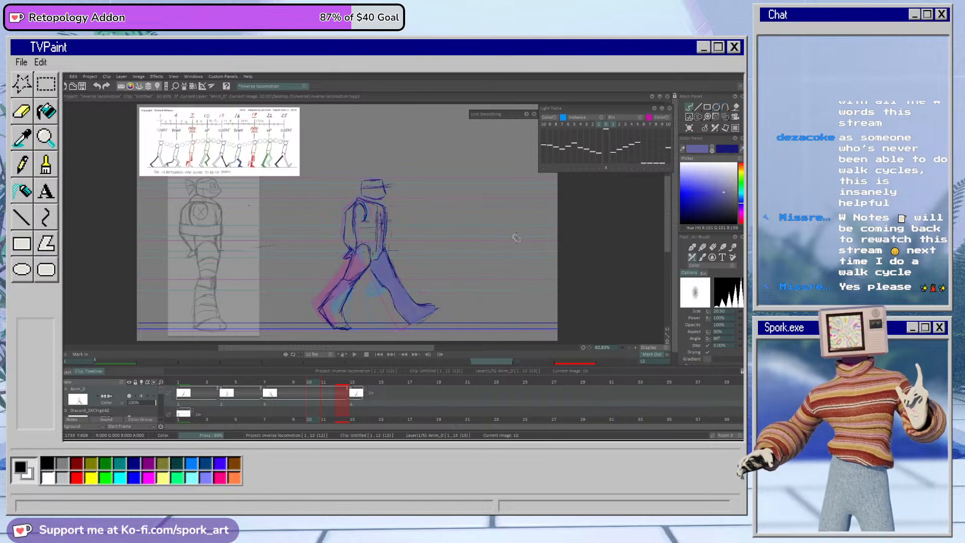
left_click(702, 248)
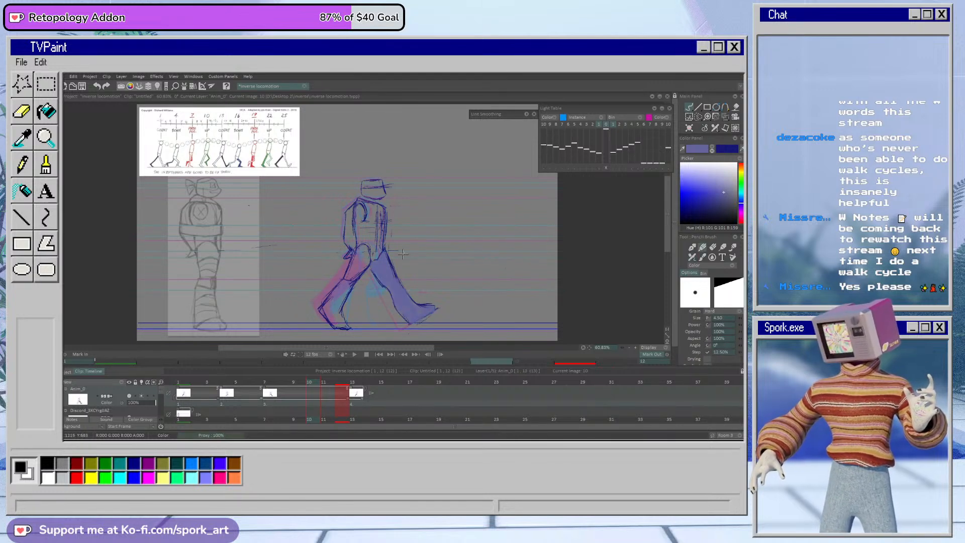
key("ctrl+b")
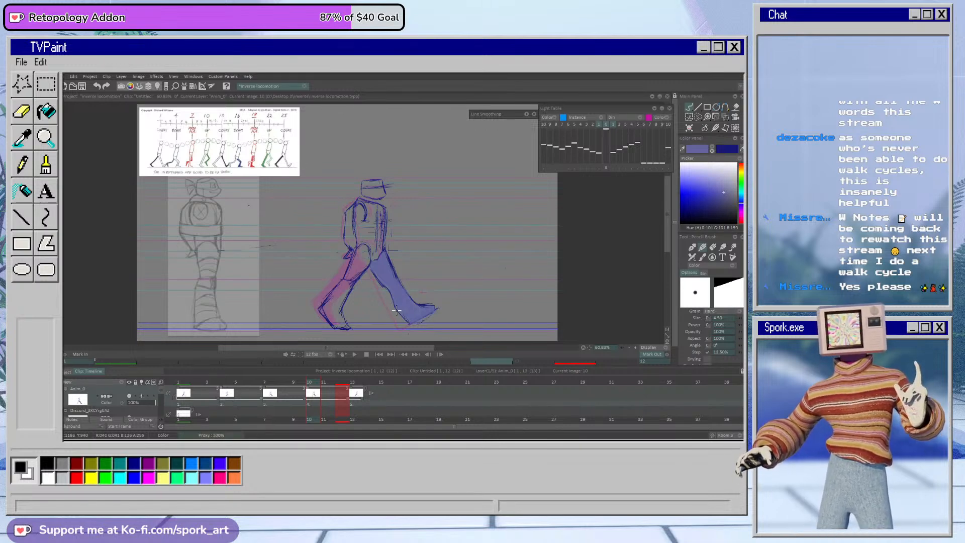
mouse_move(314, 393)
left_mouse_down()
mouse_move(298, 392)
mouse_move(328, 393)
mouse_move(296, 393)
mouse_move(329, 394)
mouse_move(310, 400)
left_mouse_up()
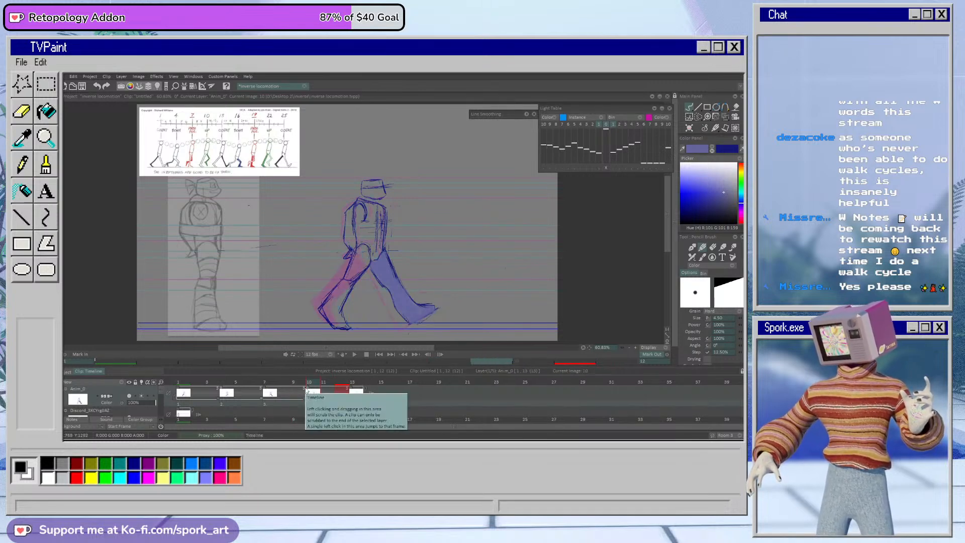
Step: Erase both legs and the near arm and front torso lines on frame 10, and redraw the torso contour in dark blue
key("e")
mouse_move(354, 260)
left_mouse_down()
mouse_move(322, 316)
mouse_move(332, 314)
mouse_move(349, 275)
mouse_move(358, 290)
mouse_move(363, 283)
mouse_move(358, 257)
mouse_move(383, 281)
mouse_move(397, 269)
mouse_move(392, 248)
mouse_move(374, 267)
mouse_move(394, 244)
mouse_move(388, 310)
mouse_move(398, 278)
mouse_move(409, 336)
mouse_move(435, 284)
mouse_move(442, 291)
mouse_move(427, 312)
left_mouse_up()
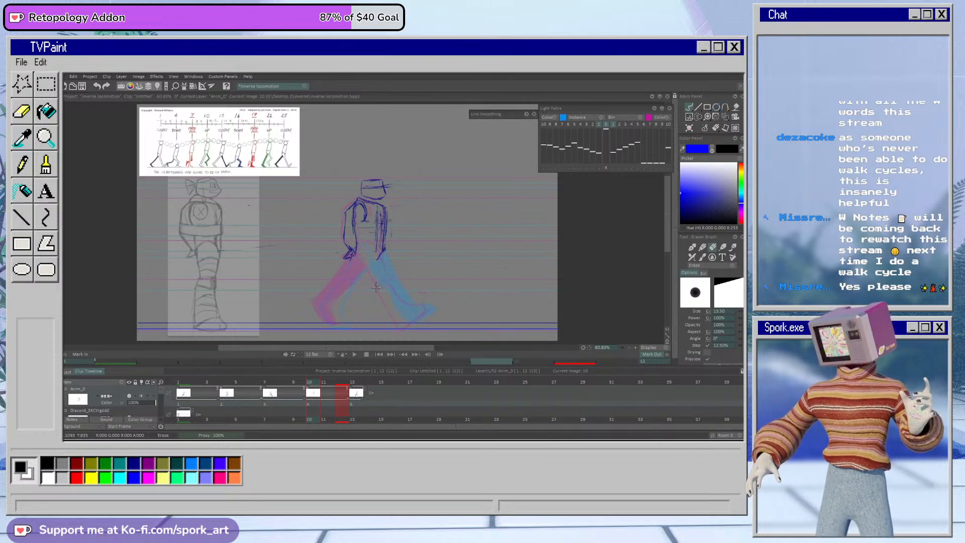
mouse_move(361, 208)
left_mouse_down()
mouse_move(356, 241)
mouse_move(358, 203)
mouse_move(366, 211)
mouse_move(357, 205)
mouse_move(382, 229)
mouse_move(384, 215)
mouse_move(387, 249)
left_mouse_up()
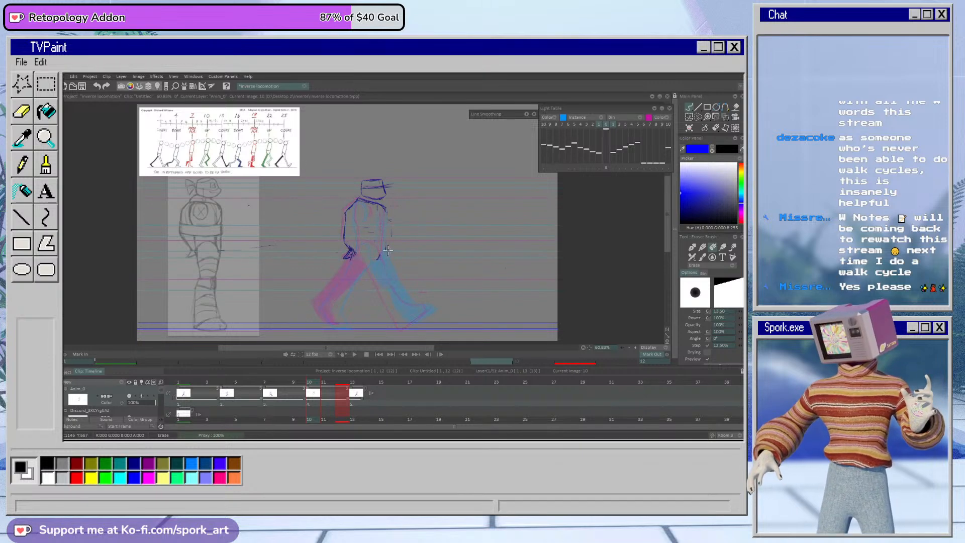
key("b")
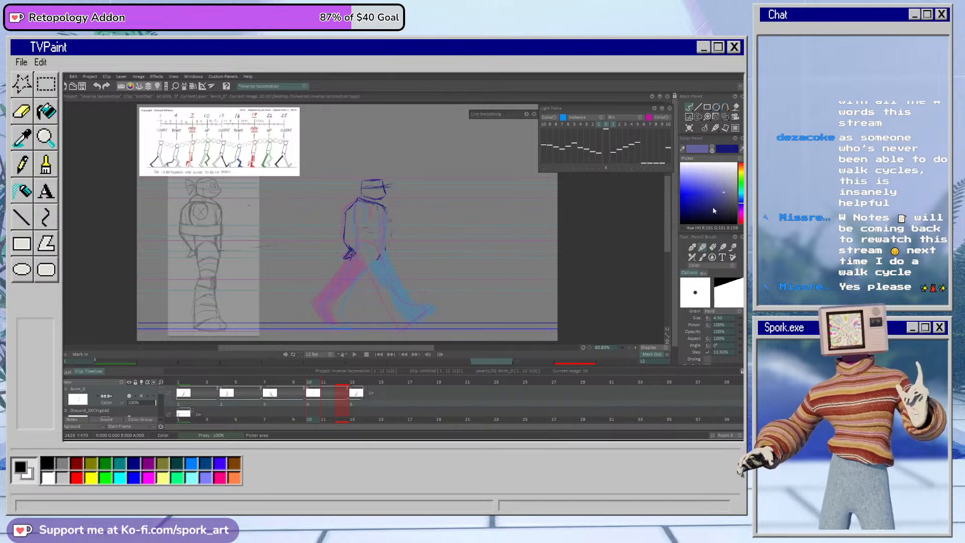
left_click(713, 151)
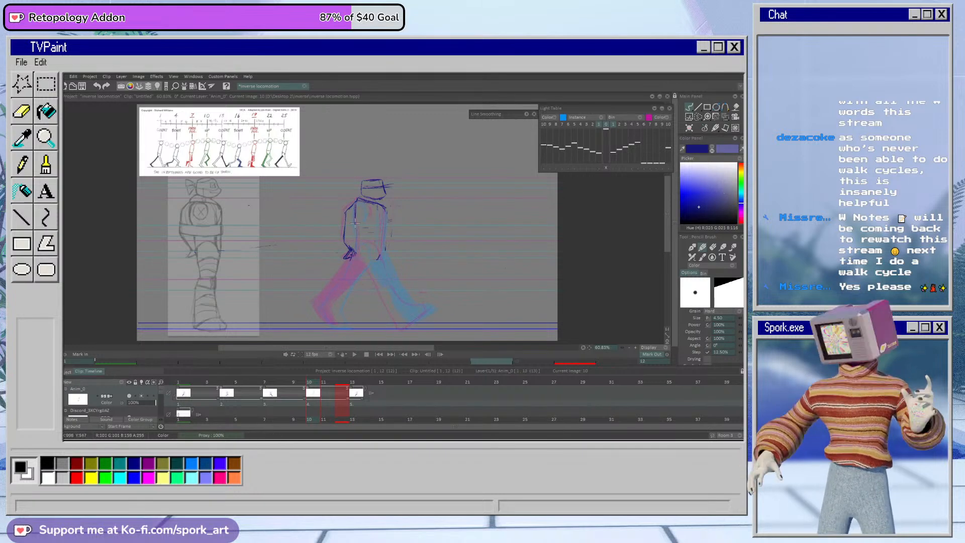
mouse_move(356, 226)
left_mouse_down()
mouse_move(358, 261)
mouse_move(358, 246)
left_mouse_up()
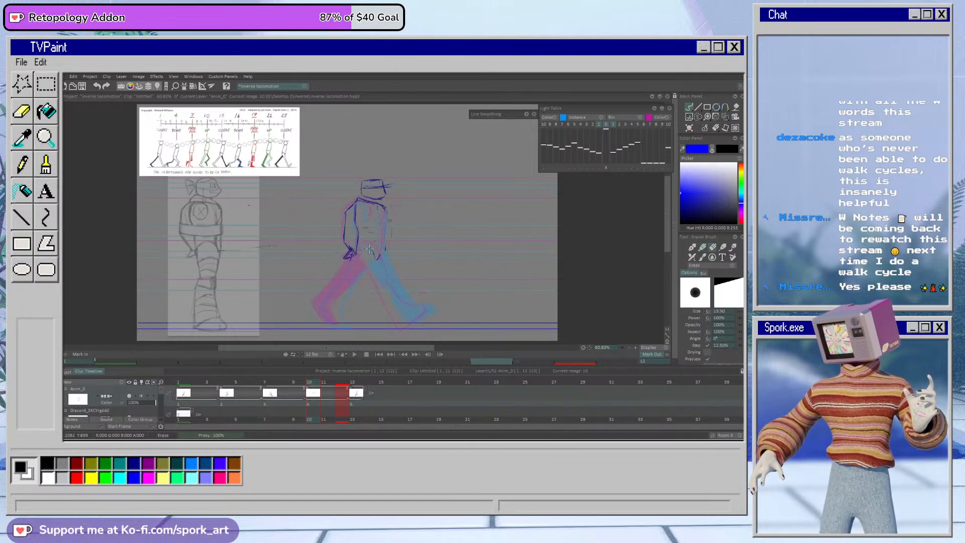
Step: Draw frame 10's straight supporting leg from the hip to a flat foot on the ground line, and refine the heel and toe
mouse_move(369, 283)
left_mouse_down()
mouse_move(373, 324)
mouse_move(385, 326)
mouse_move(372, 315)
mouse_move(382, 323)
mouse_move(352, 323)
mouse_move(374, 323)
left_mouse_up()
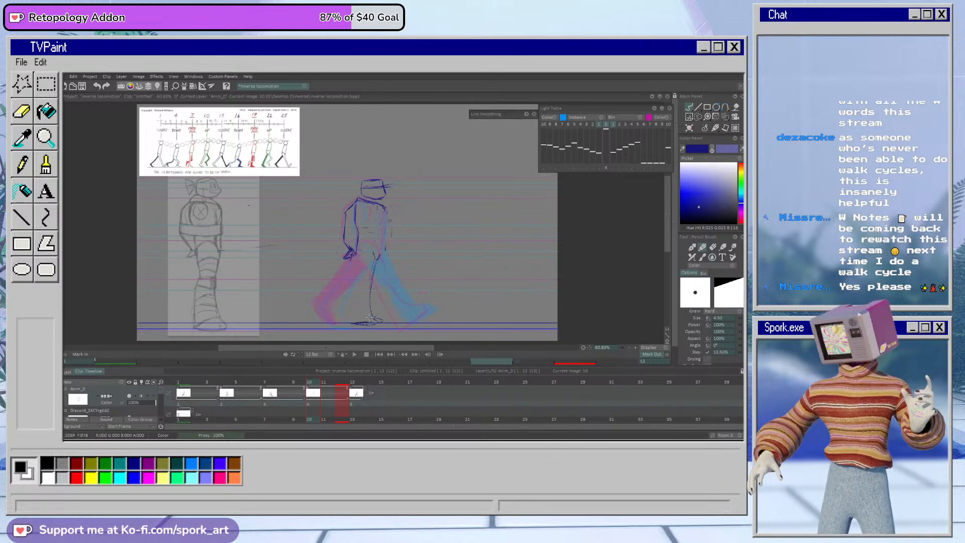
left_click_drag(359, 274, 351, 313)
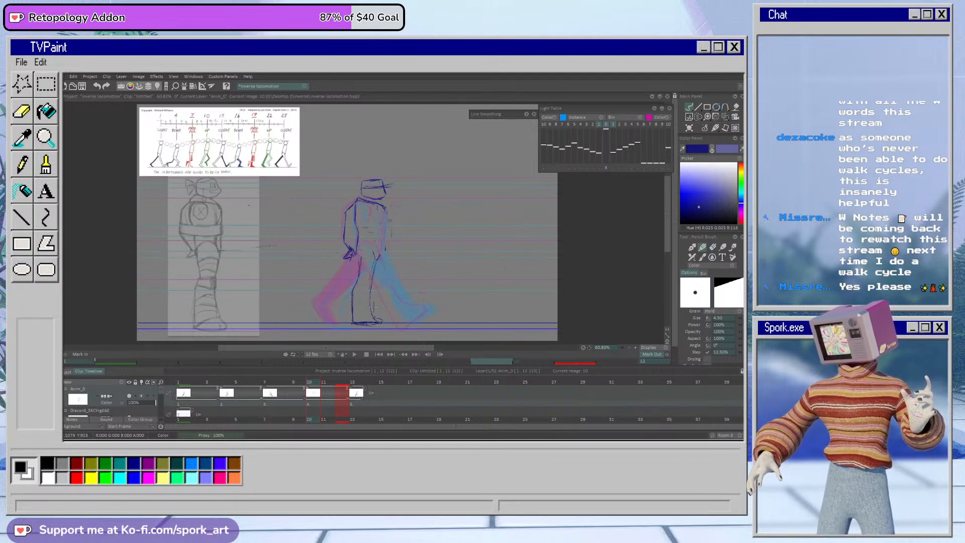
mouse_move(371, 288)
left_mouse_down()
mouse_move(378, 321)
mouse_move(354, 311)
mouse_move(360, 277)
mouse_move(359, 327)
left_mouse_up()
key("e")
key("e")
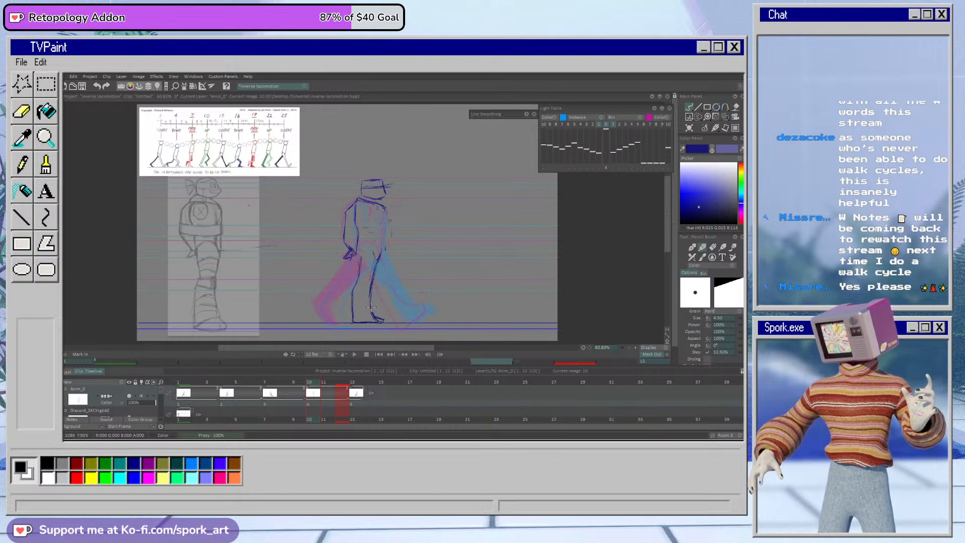
key("e")
left_click_drag(371, 307, 384, 316)
key("e")
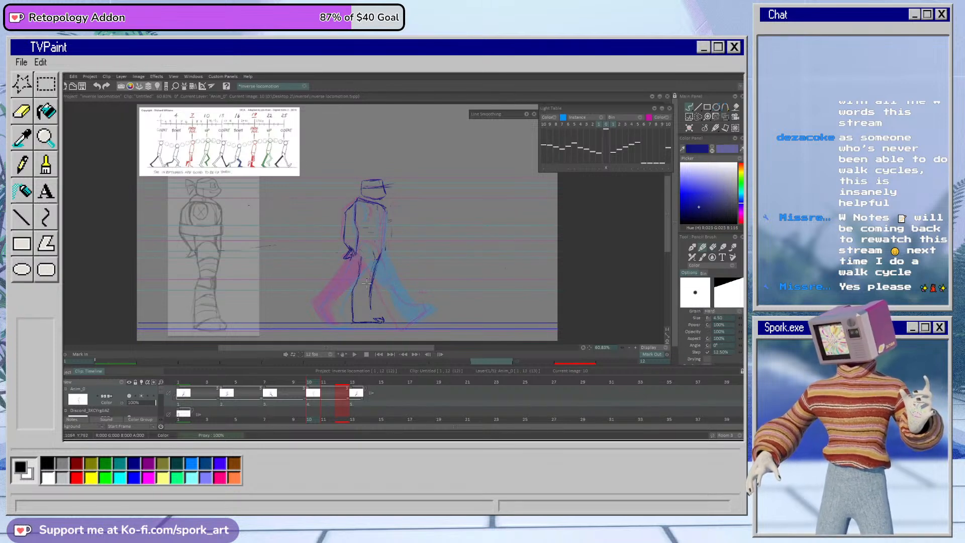
Step: Lasso the head and torso on frame 10, shift them by -1 horizontally and -14 vertically, apply the transform and deselect
left_click(698, 117)
mouse_move(358, 230)
left_mouse_down()
mouse_move(351, 264)
mouse_move(390, 254)
mouse_move(400, 224)
mouse_move(347, 262)
left_mouse_up()
left_click(725, 128)
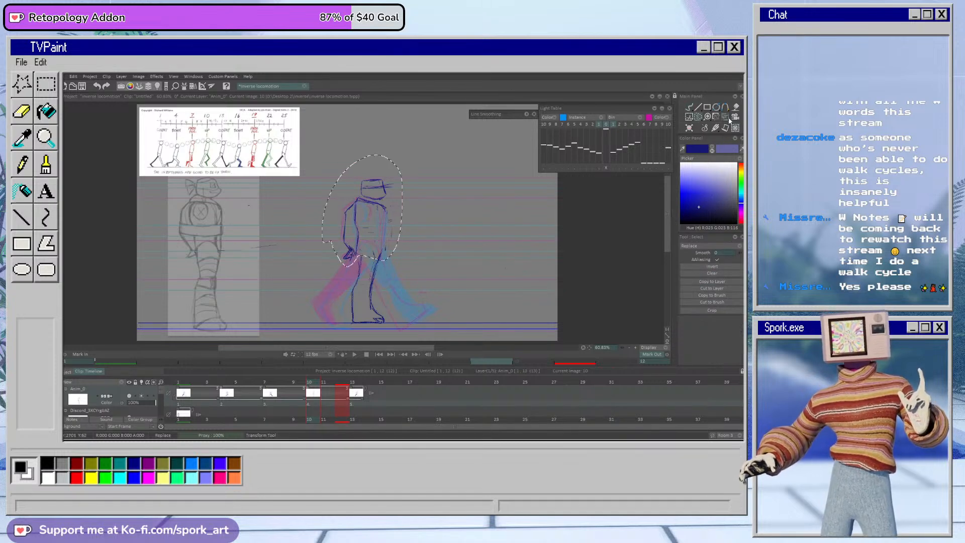
left_click_drag(383, 201, 382, 200)
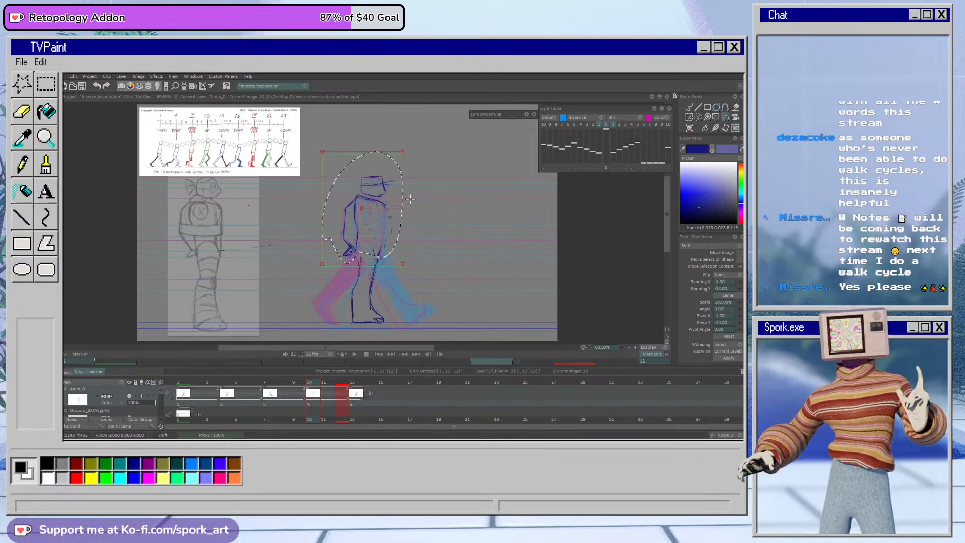
left_click(728, 359)
left_click(689, 108)
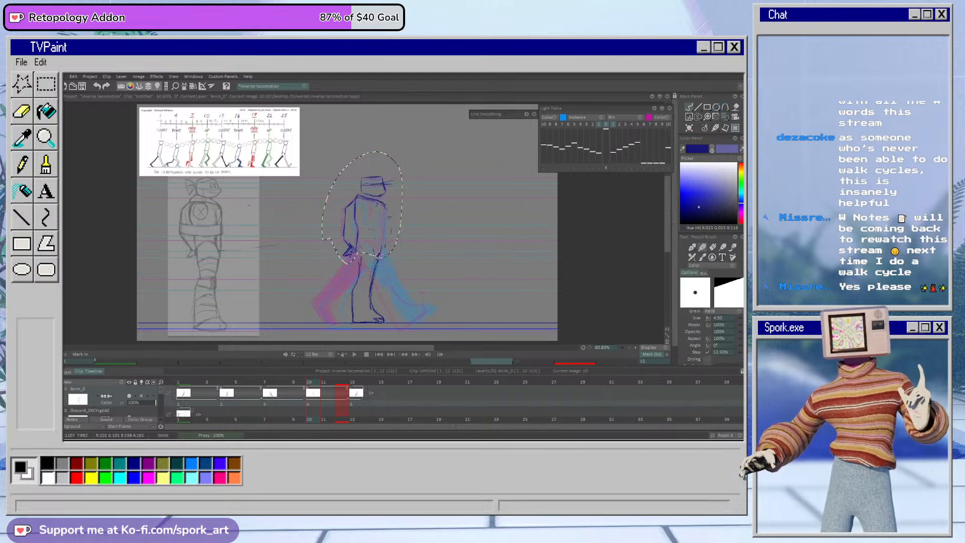
key("ctrl+d")
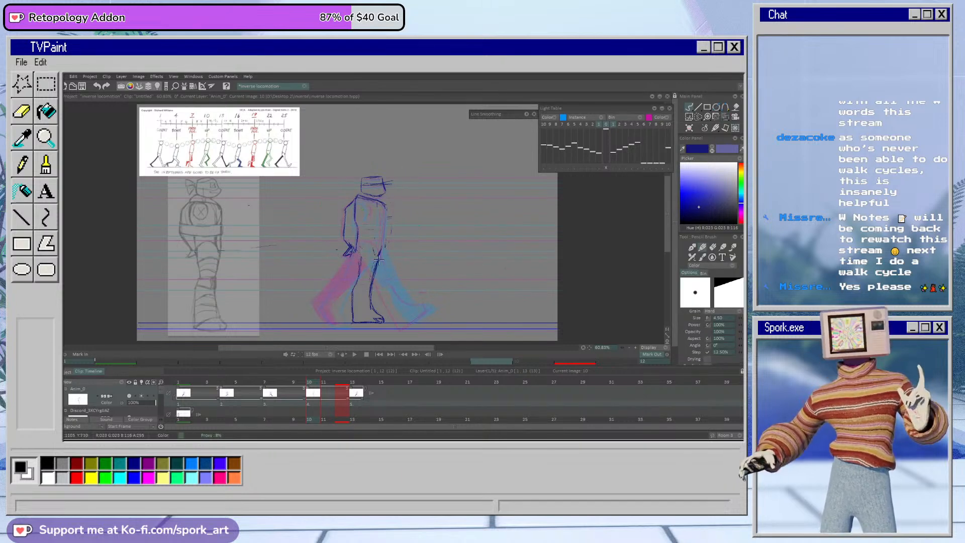
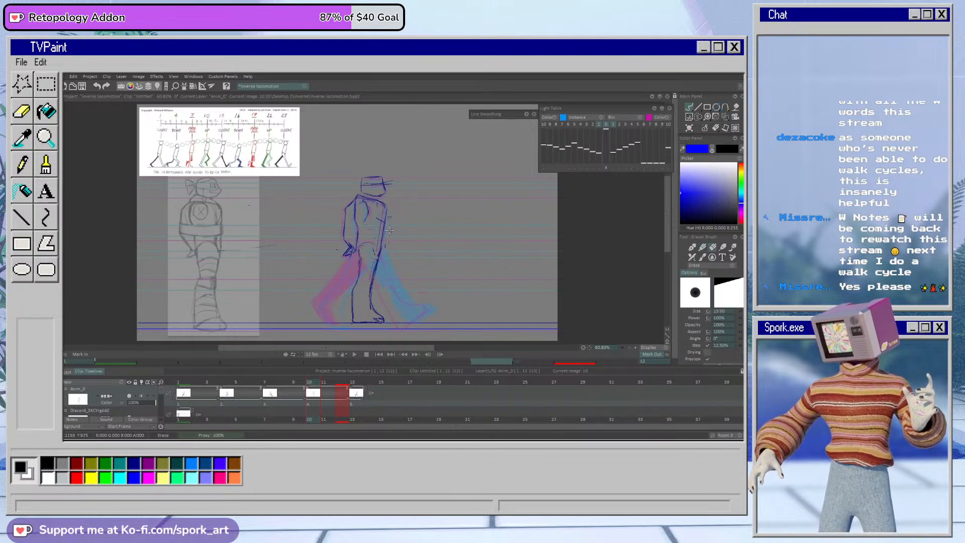
left_click(732, 248)
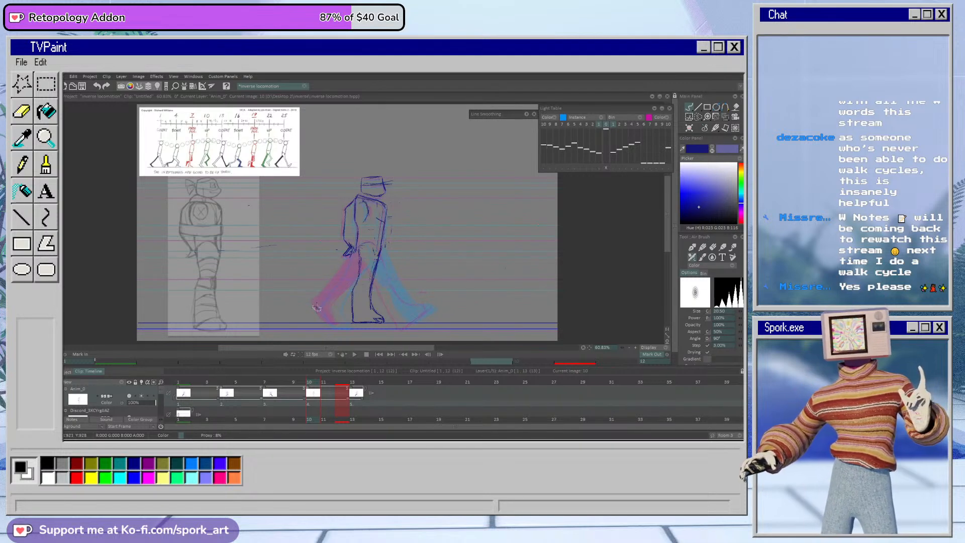
left_click(703, 247)
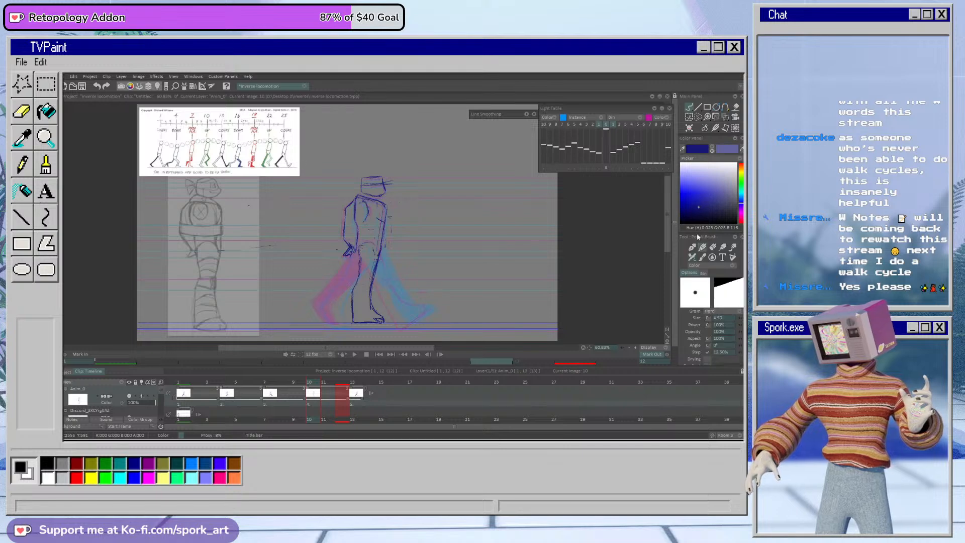
mouse_move(377, 261)
left_mouse_down()
mouse_move(377, 250)
mouse_move(386, 276)
mouse_move(368, 270)
mouse_move(381, 263)
mouse_move(385, 282)
left_mouse_up()
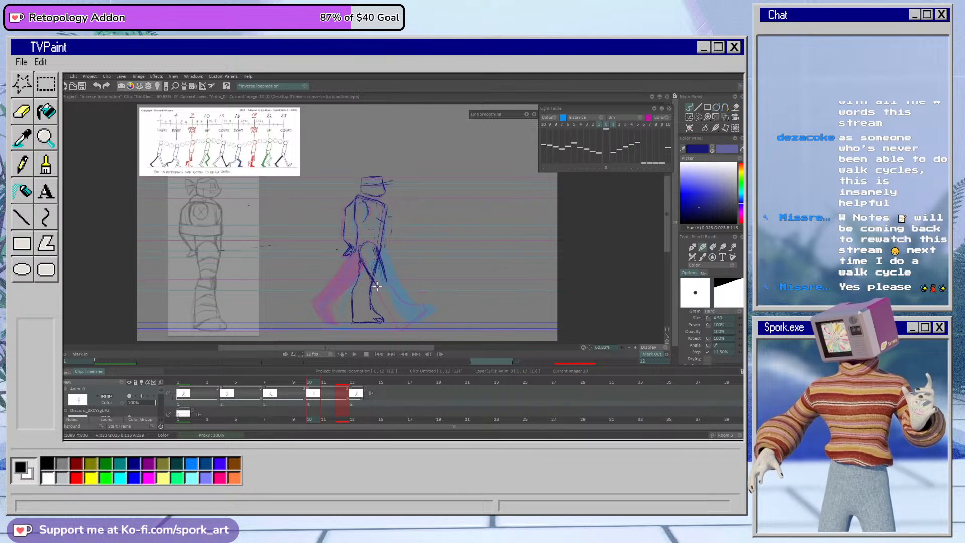
left_click_drag(341, 288, 329, 305)
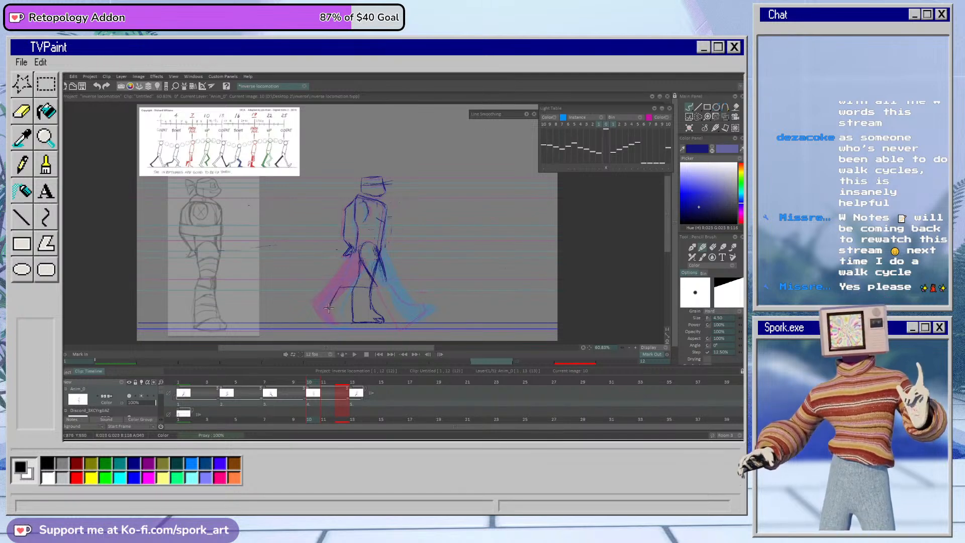
left_click_drag(348, 306, 392, 300)
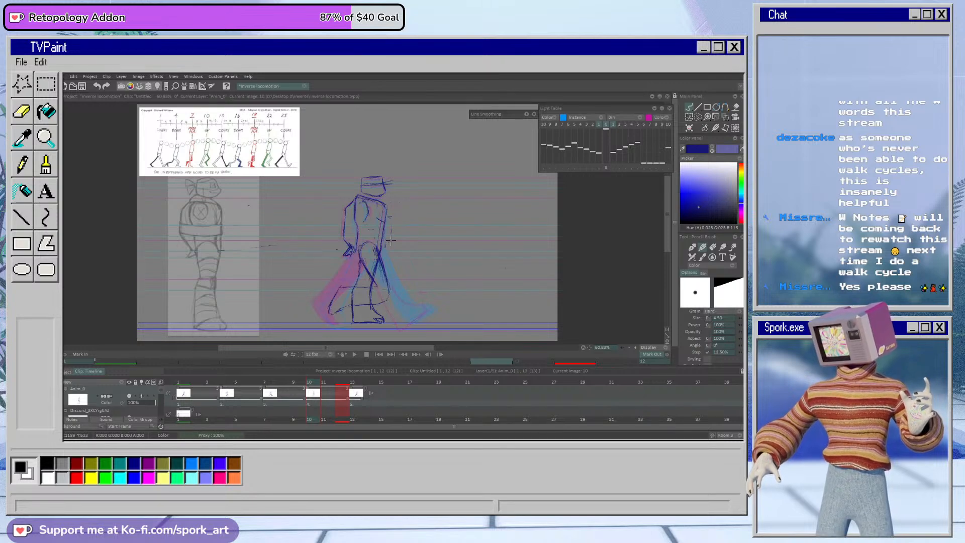
key("ctrl+z")
key("ctrl+z")
key("ctrl+z")
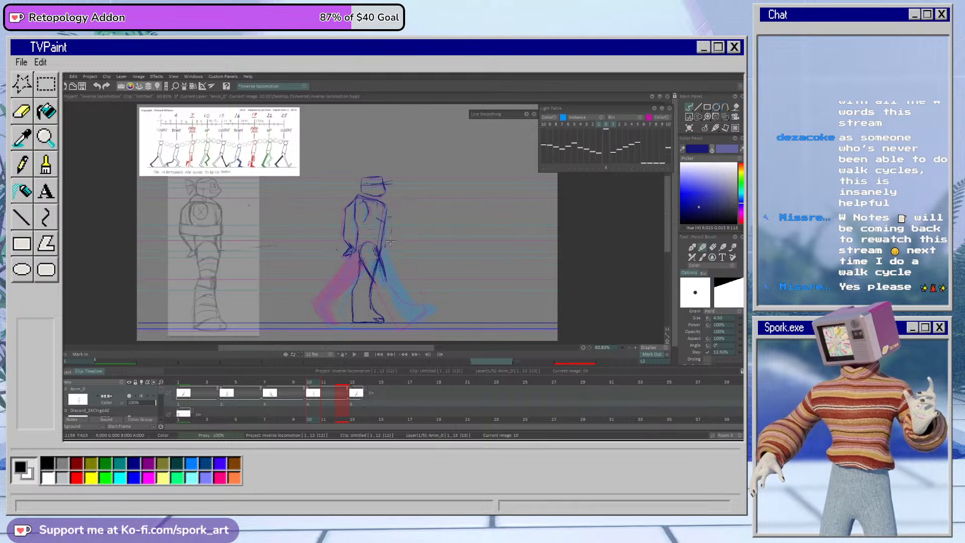
Step: Erase the leftover thigh lines on frame 10 and redraw the passing leg's thigh angled forward from the hip
key("e")
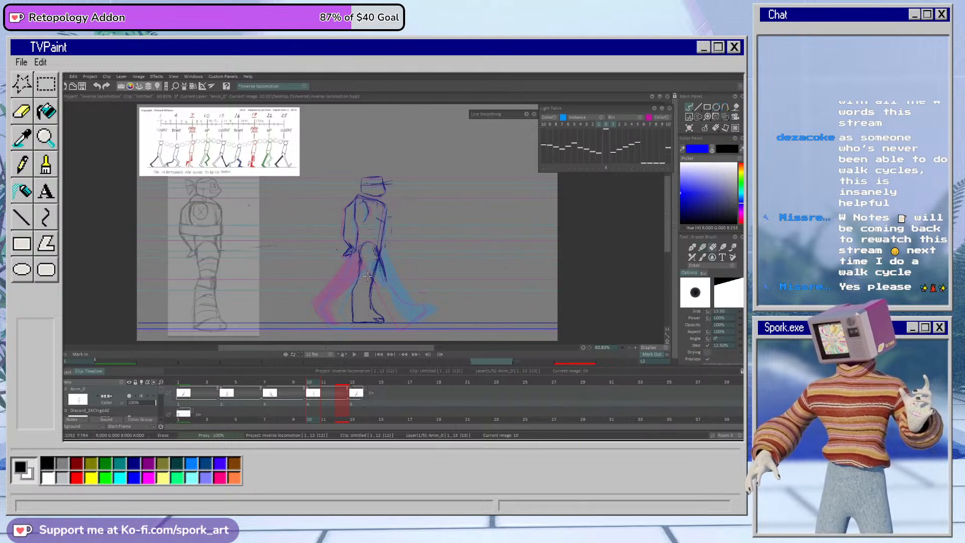
key("b")
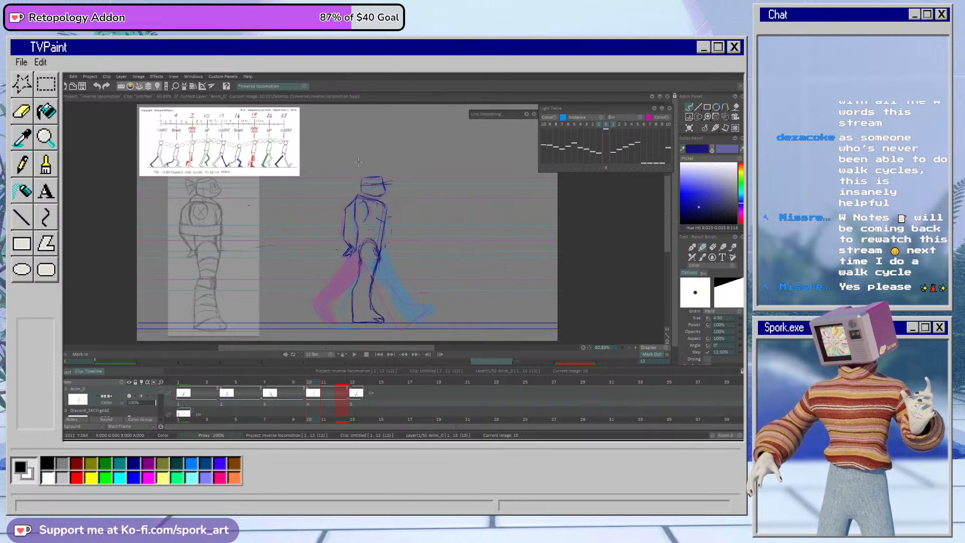
key("e")
key("b")
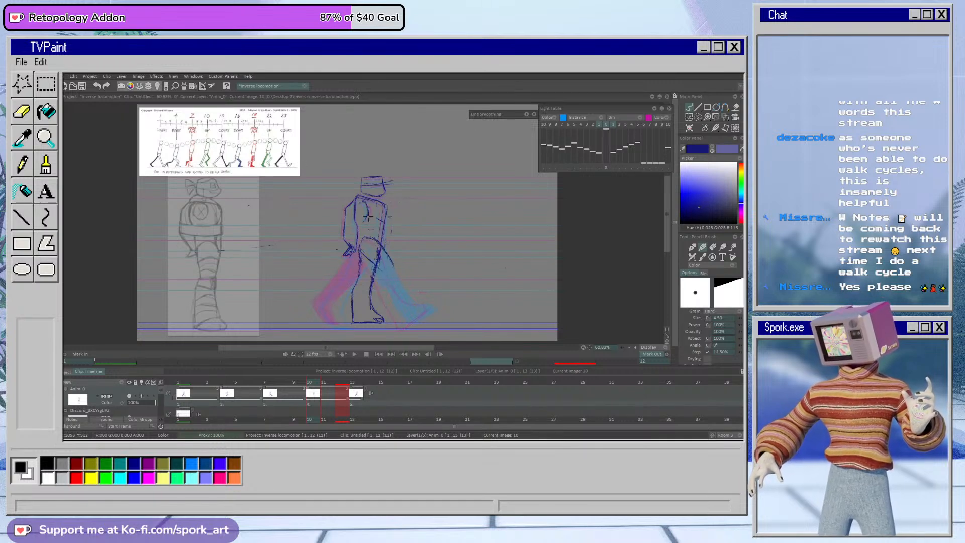
key("e")
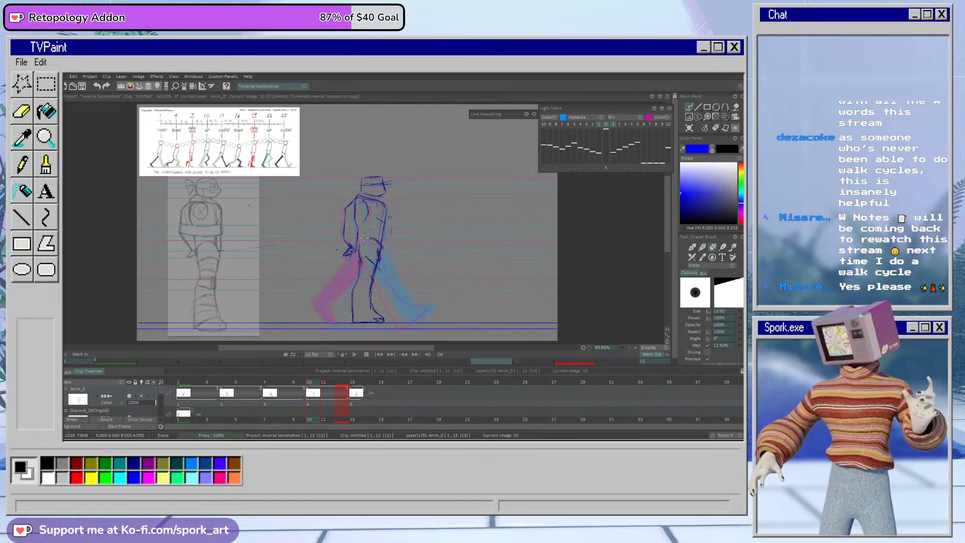
key("e")
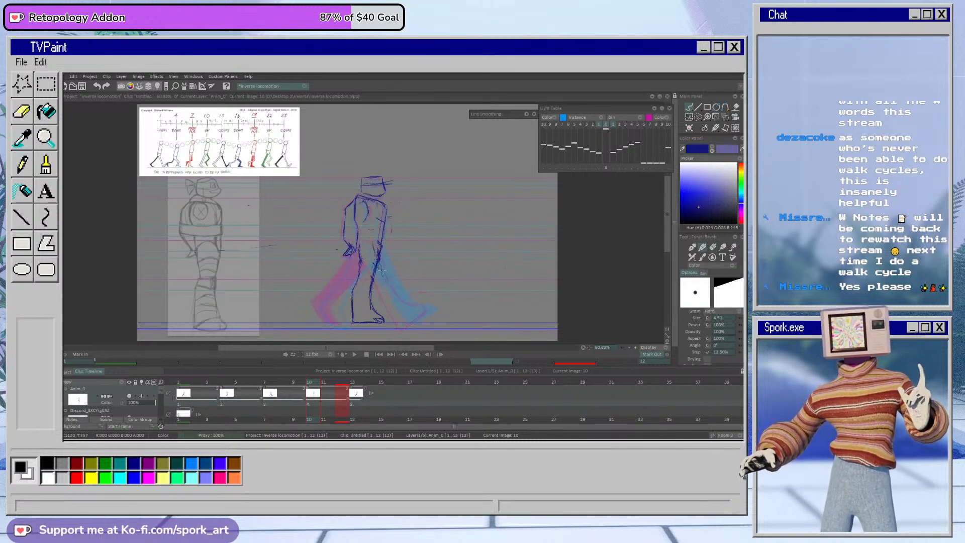
key("e")
left_click_drag(390, 284, 375, 267)
key("e")
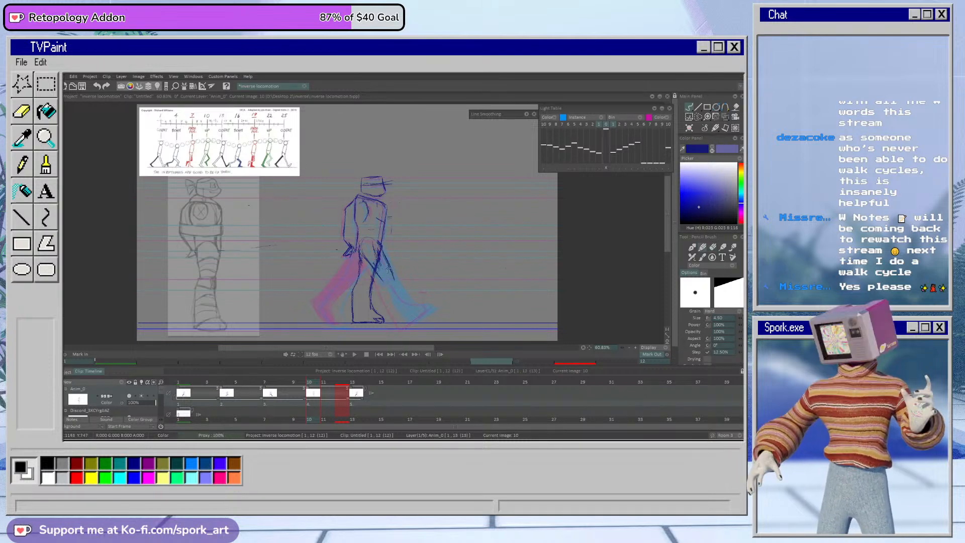
Step: Draw the passing leg's bent knee on frame 10 and sketch its lower leg and foot trailing behind
left_click_drag(380, 278, 319, 296)
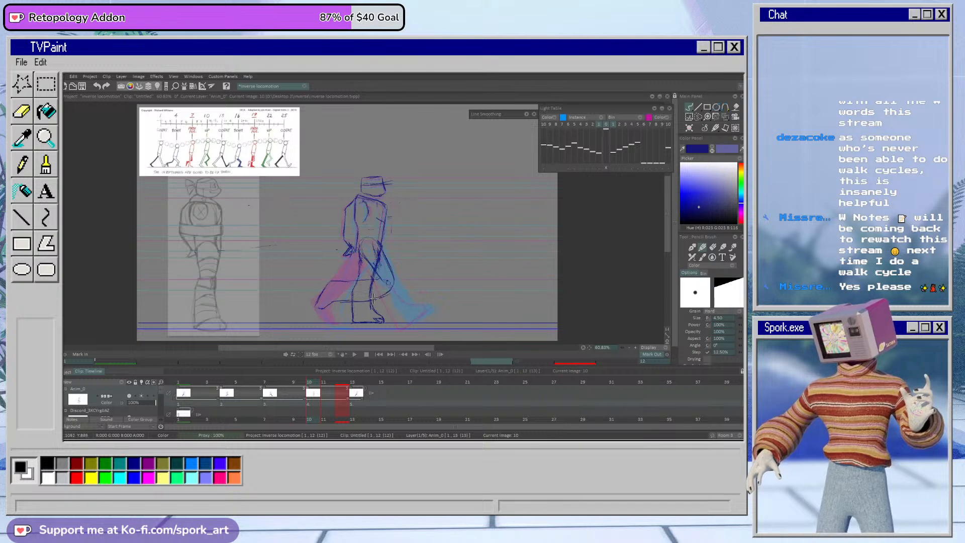
key("e")
key("b")
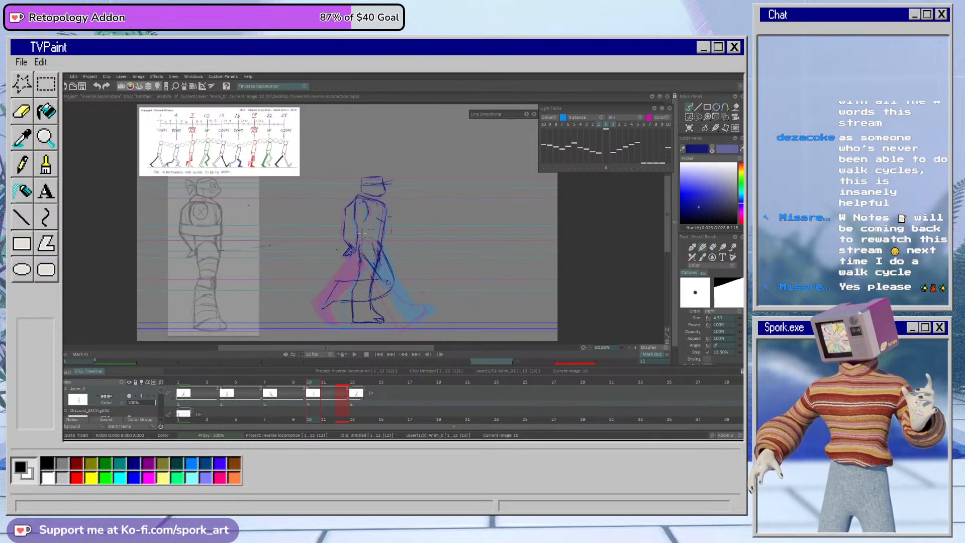
Step: Trace the reference figure's lower leg and boot in dark blue, and erase the trailing lower leg sketched on frame 10
left_click_drag(195, 285, 194, 327)
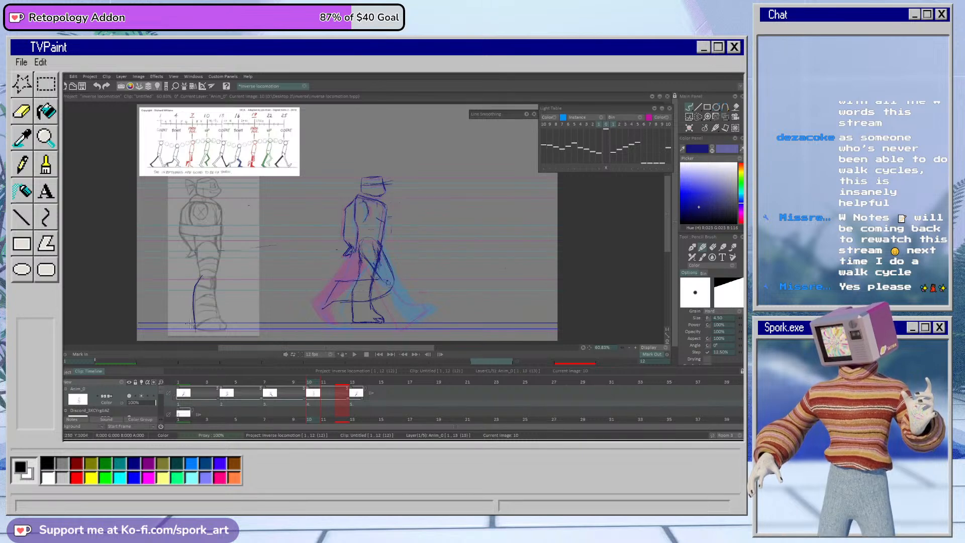
mouse_move(216, 278)
left_mouse_down()
mouse_move(226, 328)
mouse_move(220, 274)
left_mouse_up()
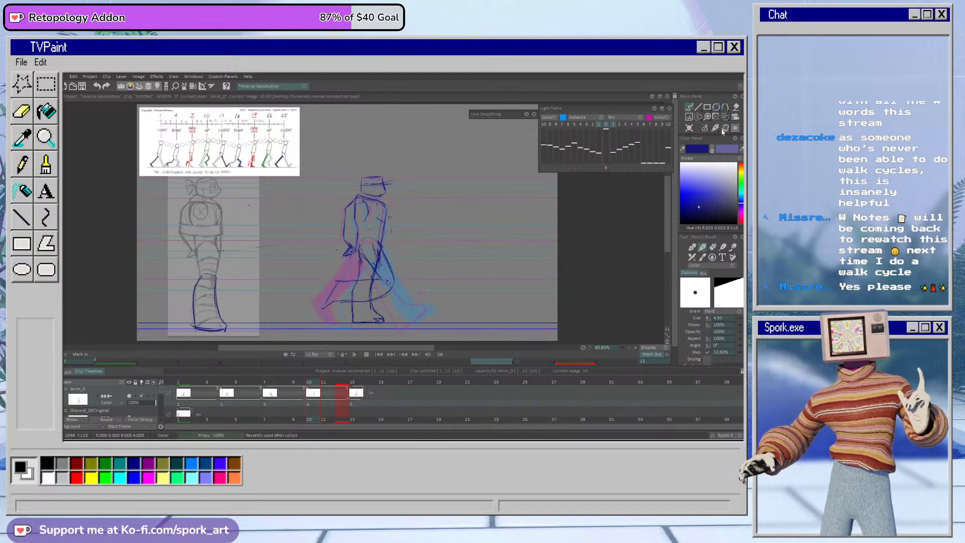
key("e")
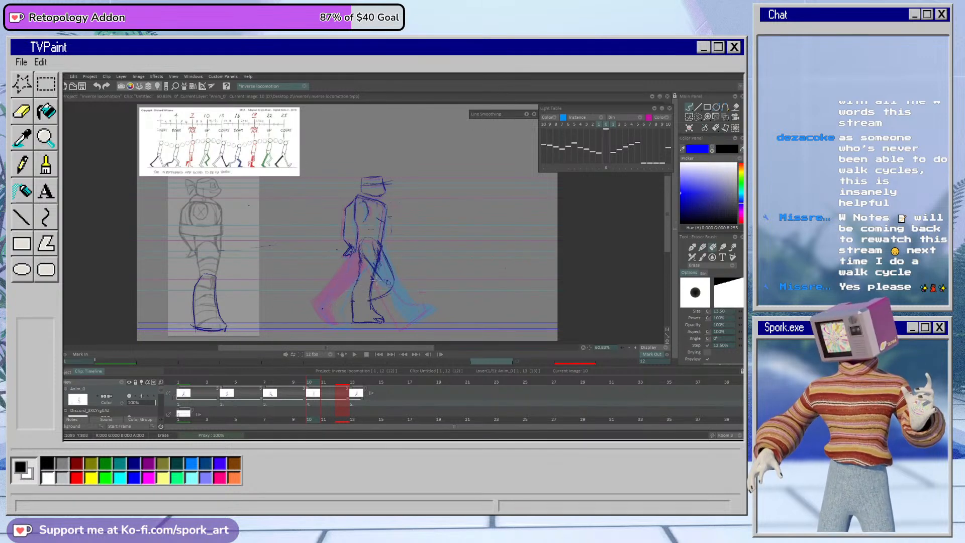
key("e")
Step: Lasso the traced lower leg, move and rotate it so it extends backward from the walking figure's bent knee, and apply the transform
left_click(698, 117)
left_click(663, 154)
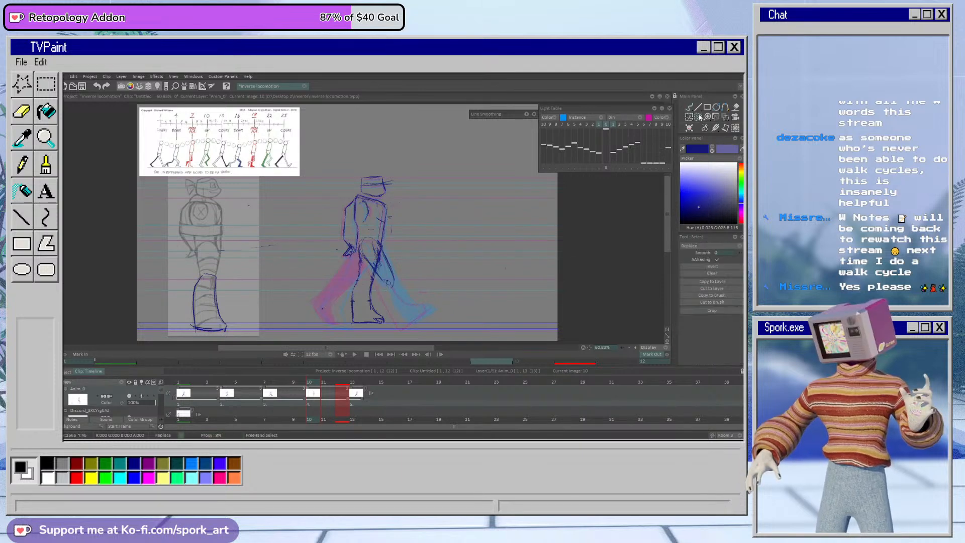
left_click_drag(205, 247, 175, 273)
left_click(726, 117)
left_click(699, 120)
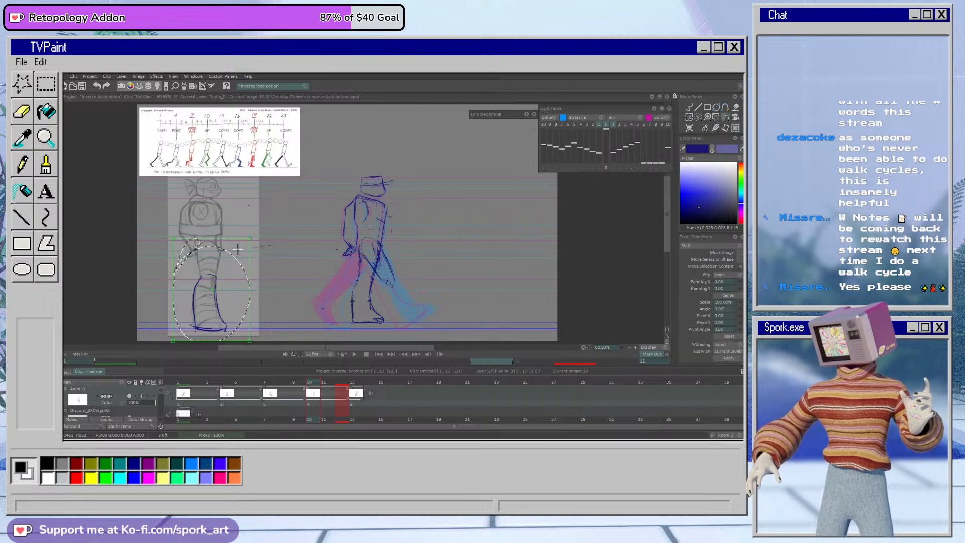
mouse_move(227, 258)
left_mouse_down()
mouse_move(310, 282)
mouse_move(392, 283)
left_mouse_up()
left_click_drag(429, 250, 427, 252)
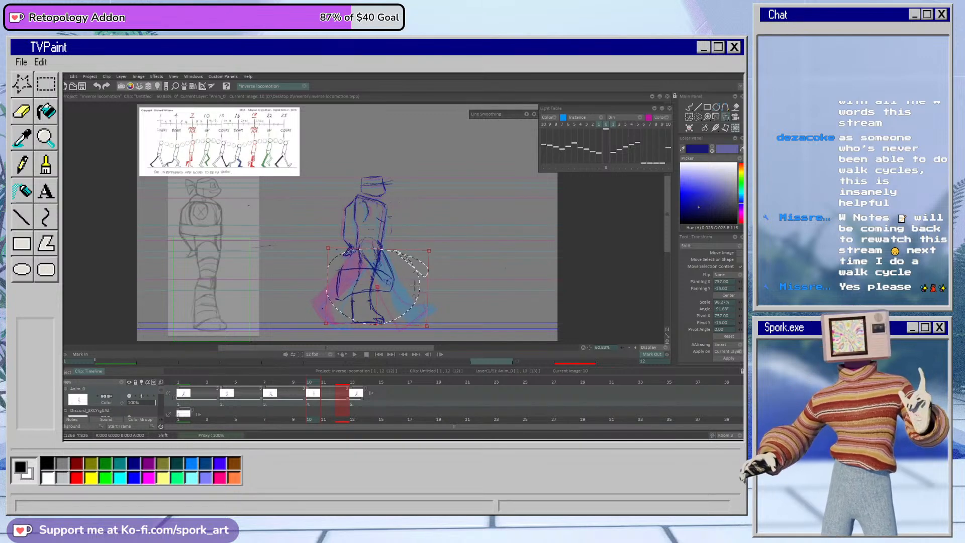
left_click(729, 359)
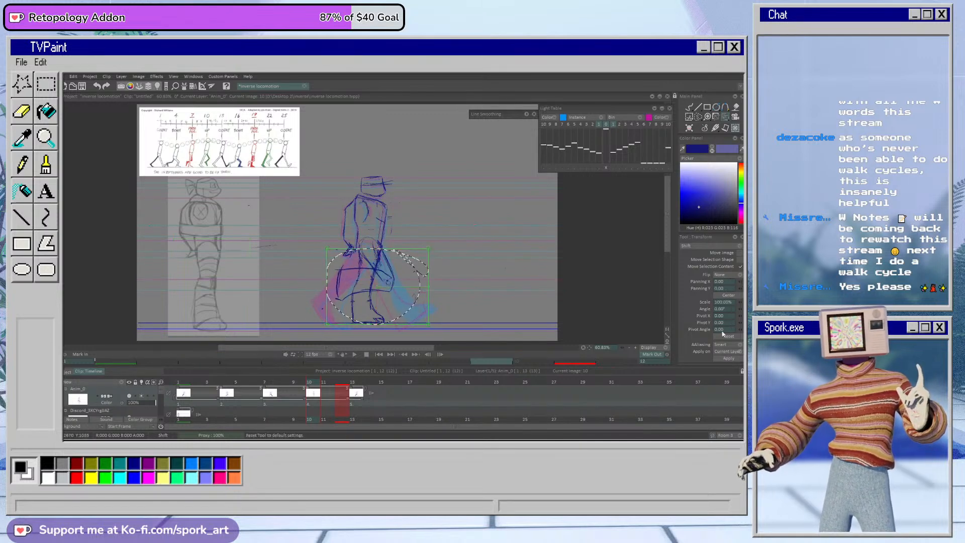
Step: Erase the supporting leg lines overlapping the raised lower leg on frame 10, and draw the knee contour with the pencil brush
left_click(690, 108)
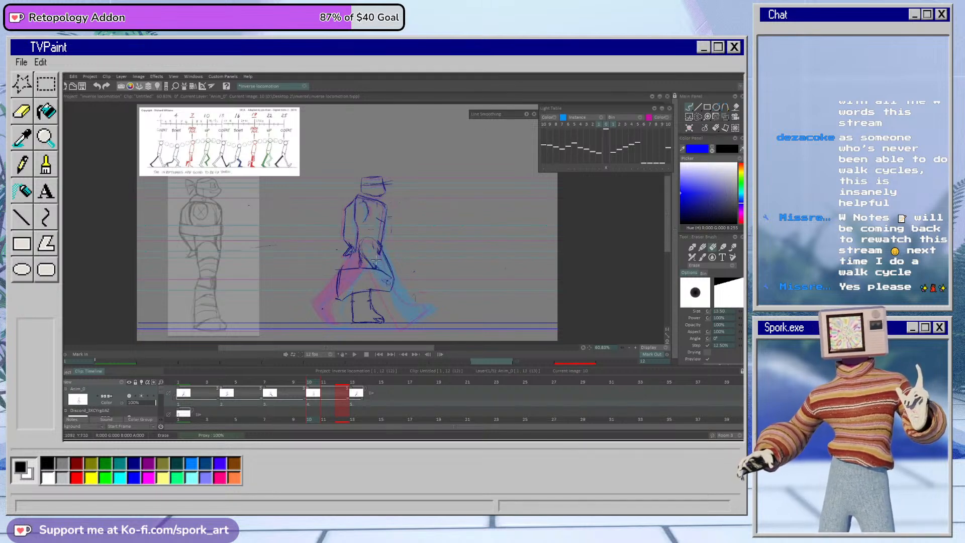
key("b")
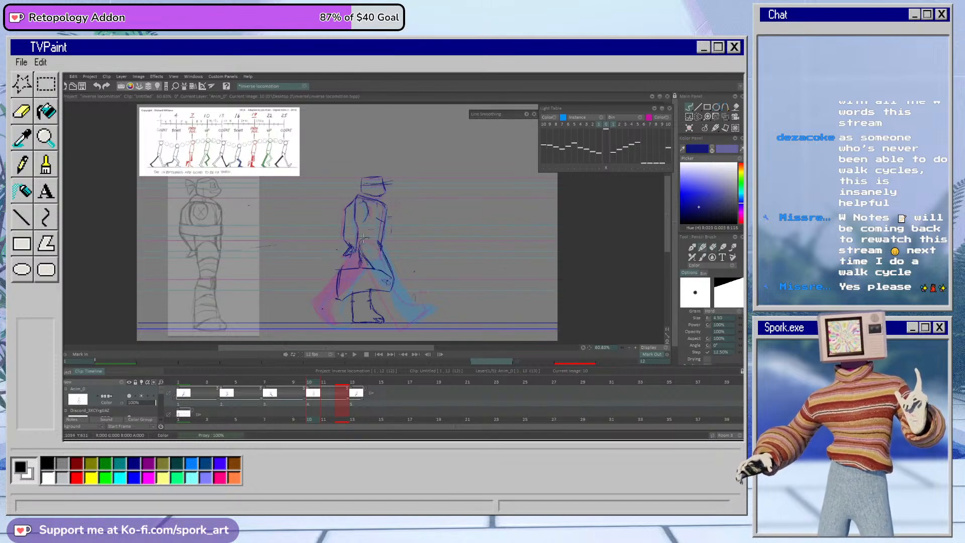
left_click_drag(390, 272, 386, 293)
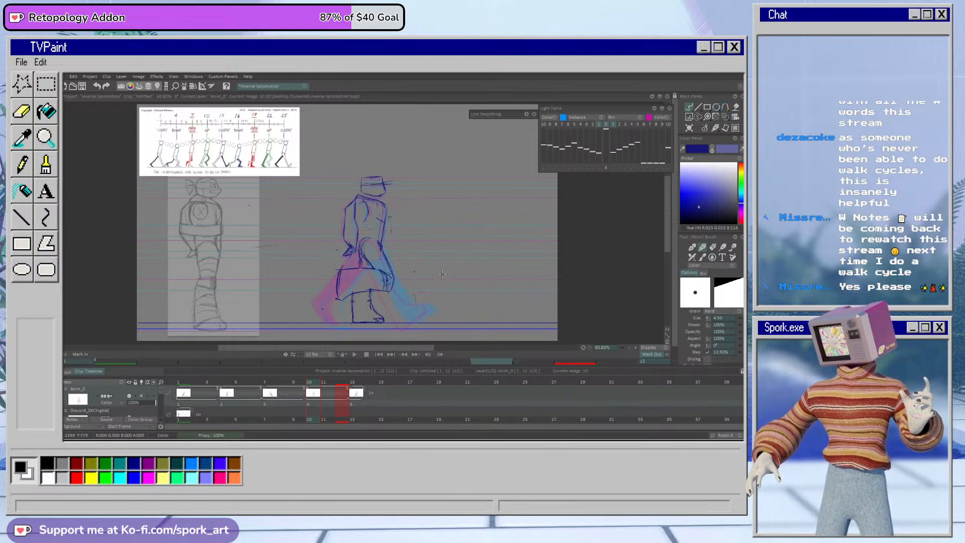
Step: Lasso the raised lower leg on frame 10, rotate and shift it to fit the knee, apply, deselect and redraw the thigh contour
key("s")
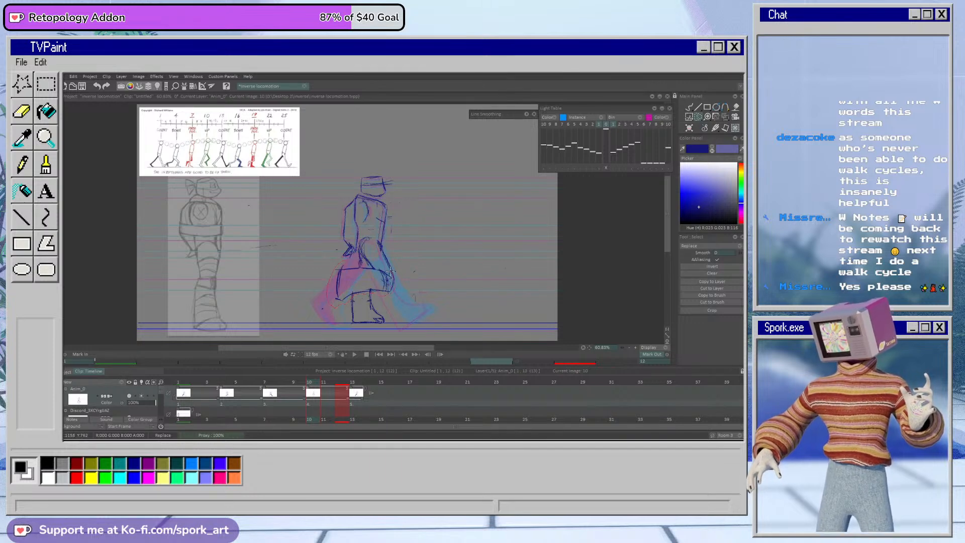
left_click(725, 117)
left_click_drag(395, 291, 365, 296)
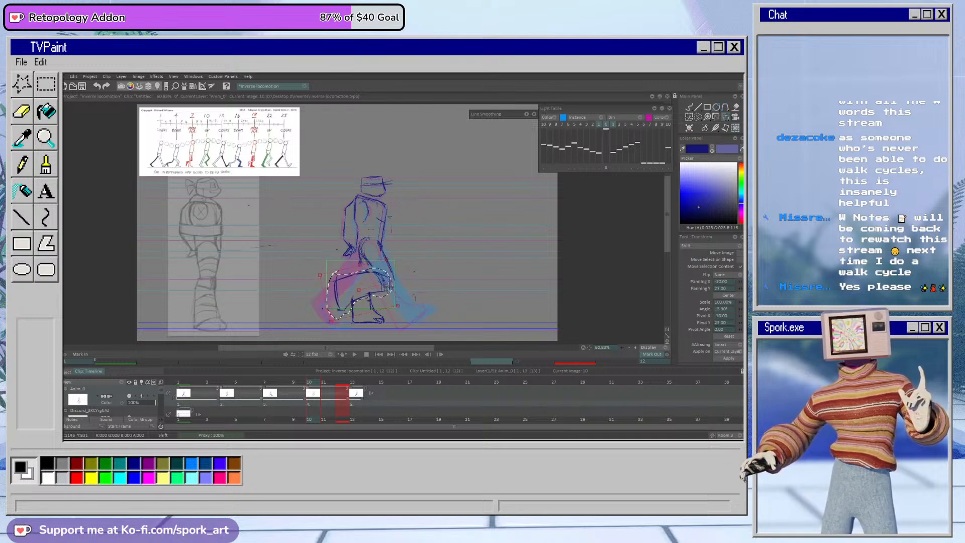
left_click(729, 358)
left_click(688, 107)
key("ctrl+d")
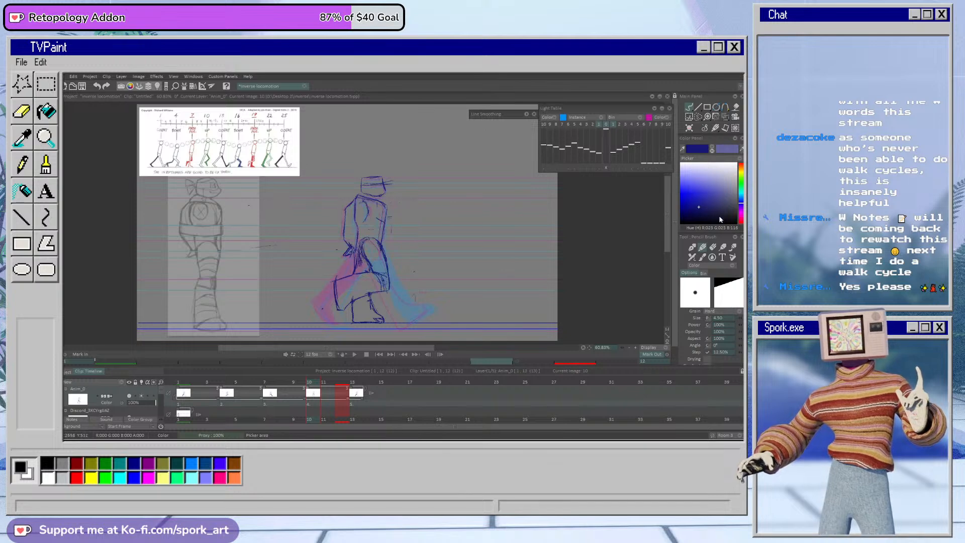
Step: Airbrush frame 10's supporting leg with the lighter blue secondary color, and restore the pencil brush with dark blue
left_click(713, 150)
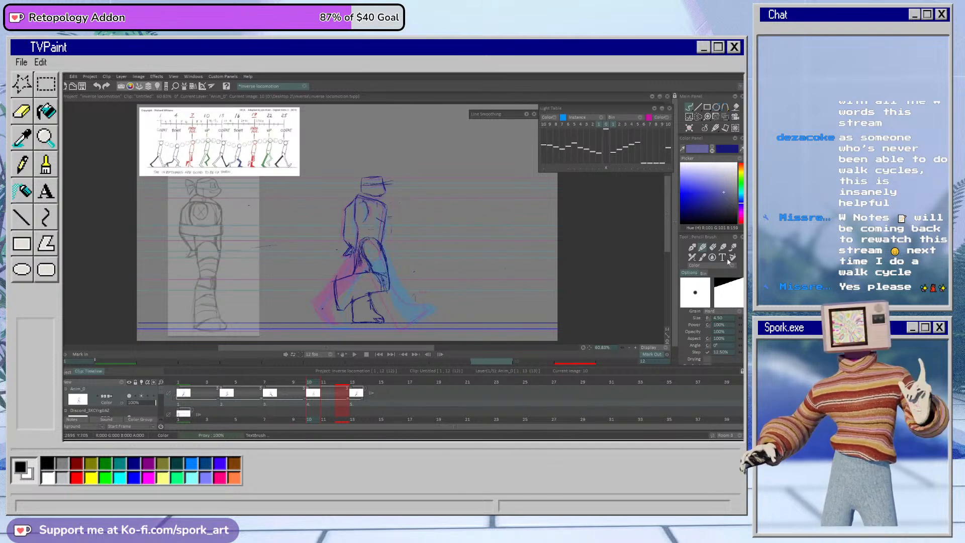
left_click(697, 258)
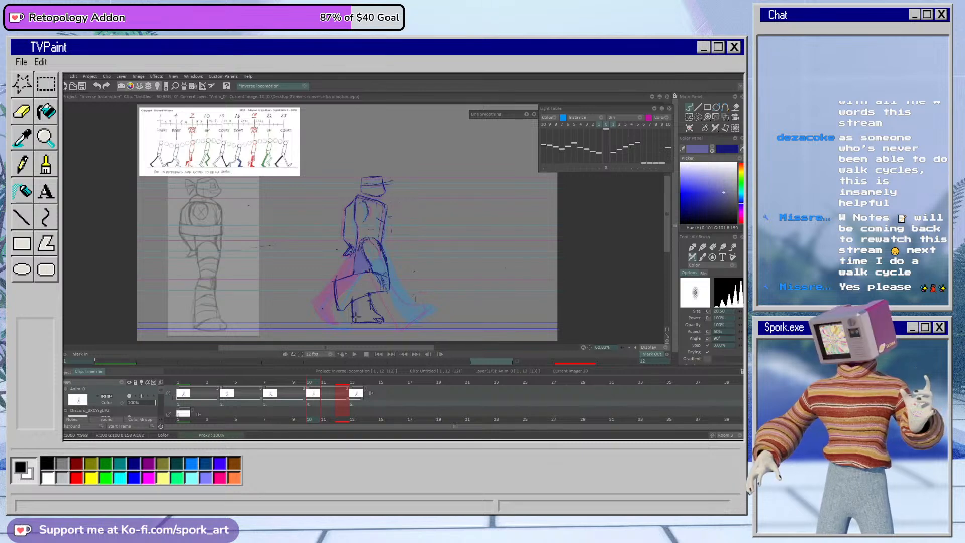
left_click_drag(357, 302, 364, 310)
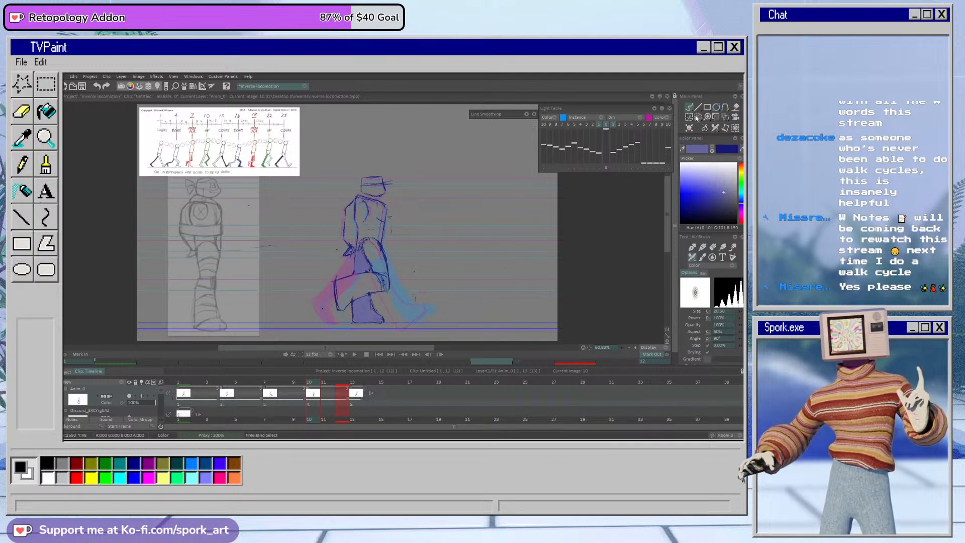
left_click(703, 248)
left_click(712, 149)
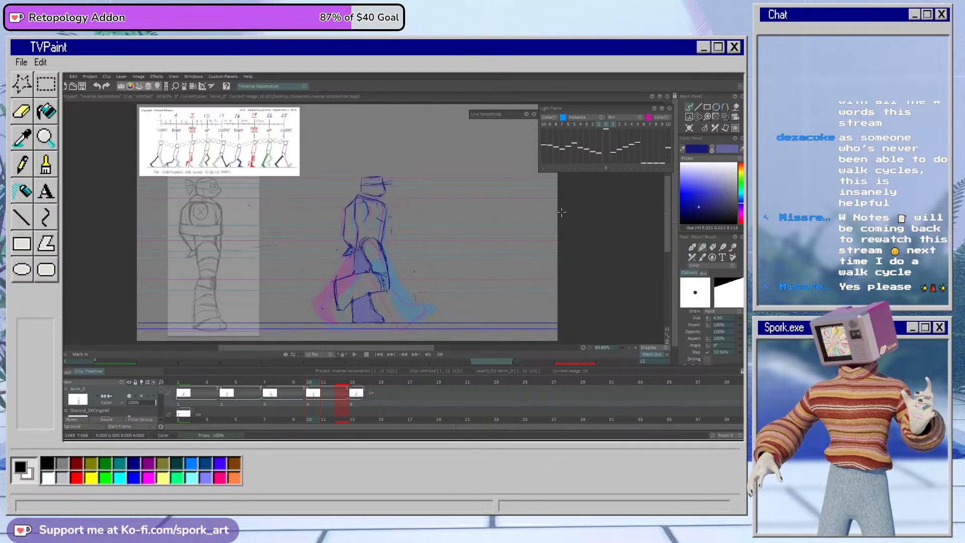
Step: Play back the rough walk cycle from frame 1, stop it, and scrub the timeline to frame 3
left_click(186, 394)
left_click(361, 355)
left_click(355, 355)
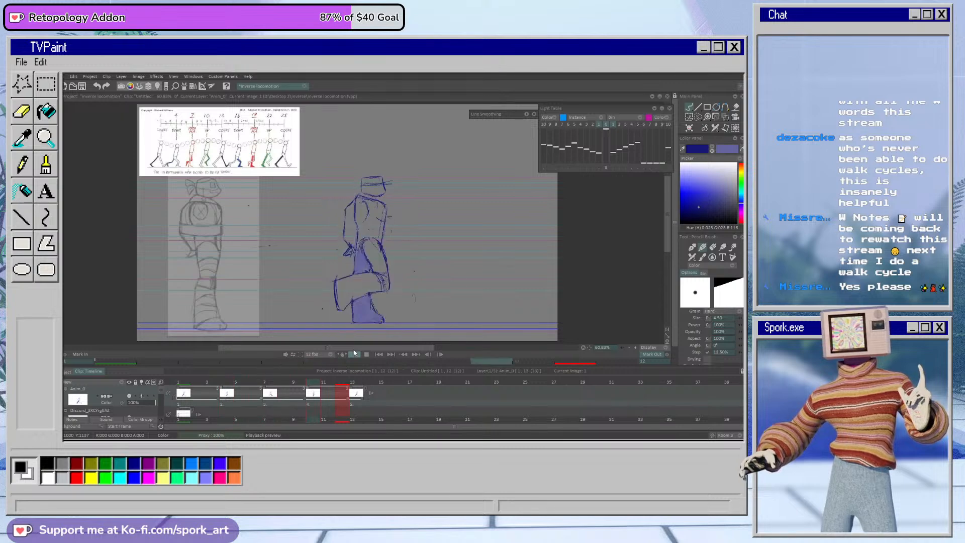
left_click(354, 353)
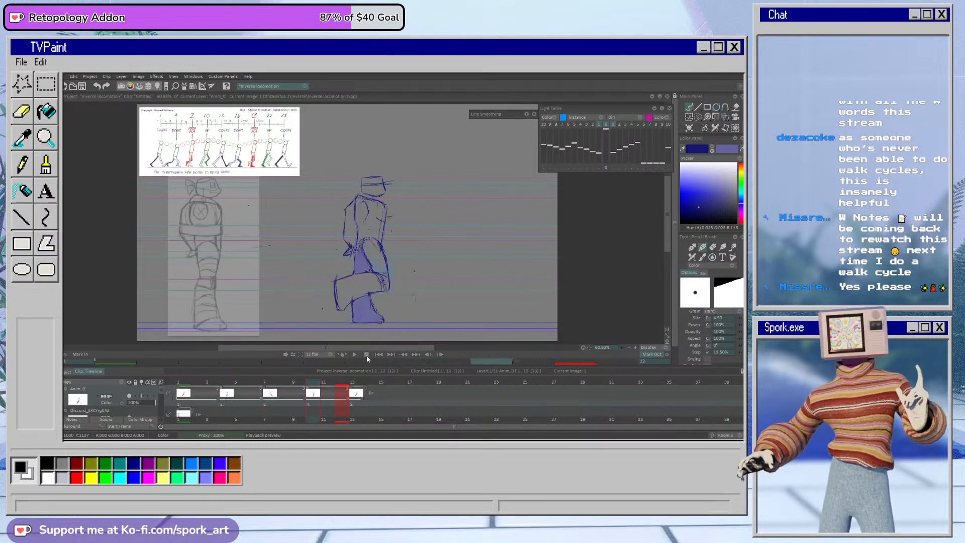
left_click_drag(315, 383, 213, 383)
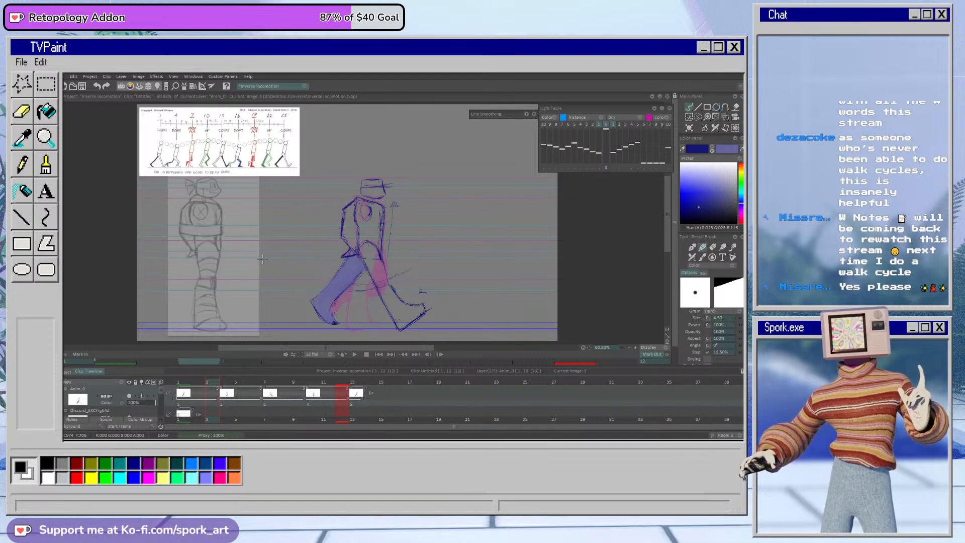
left_click_drag(216, 383, 208, 406)
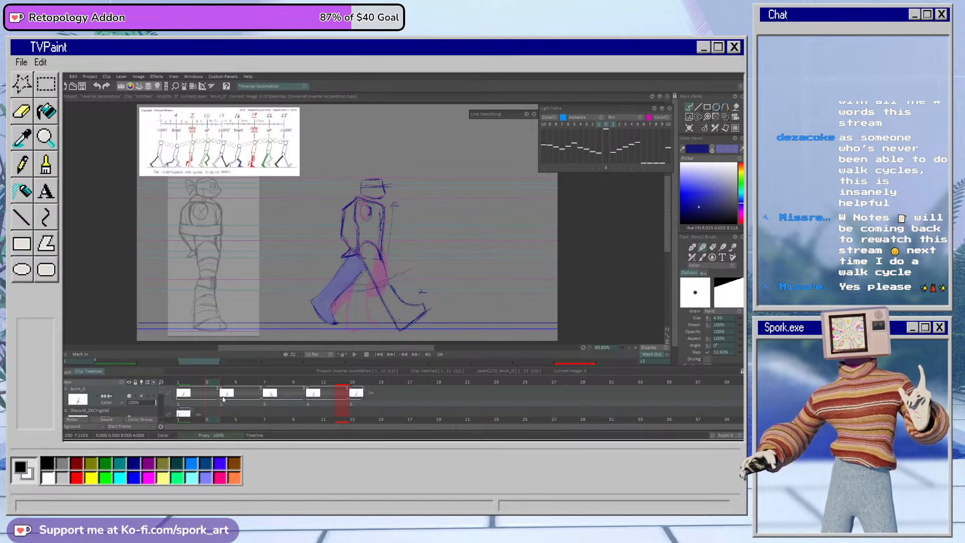
Step: Compare frames 2 and 6 of the walk cycle, and duplicate the contact drawing as a separate drawing on frame 2
left_click_drag(207, 385, 204, 378)
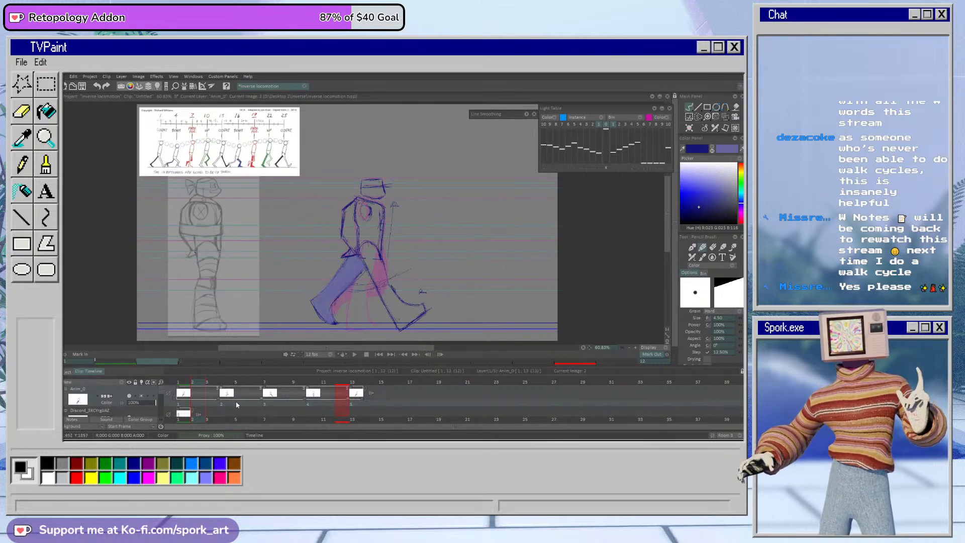
left_click(244, 384)
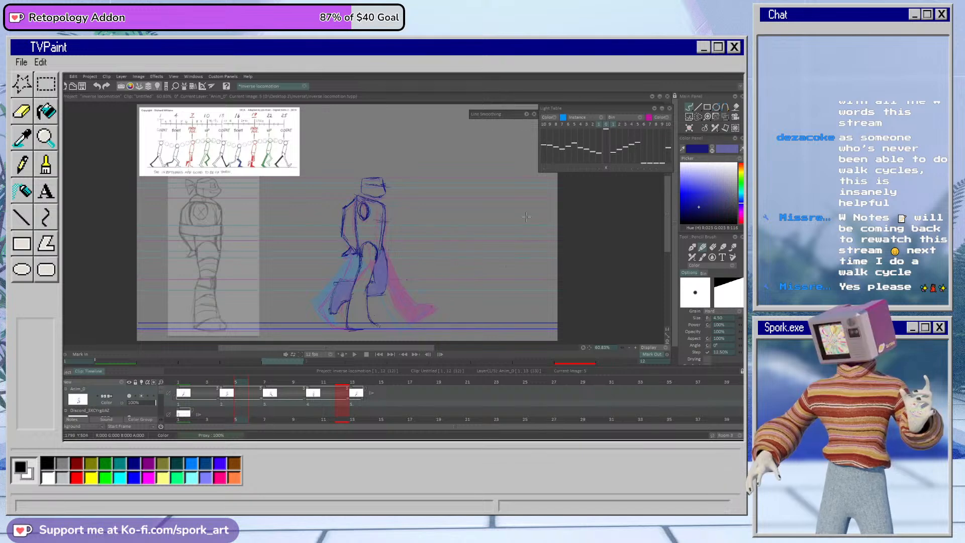
left_click(221, 421)
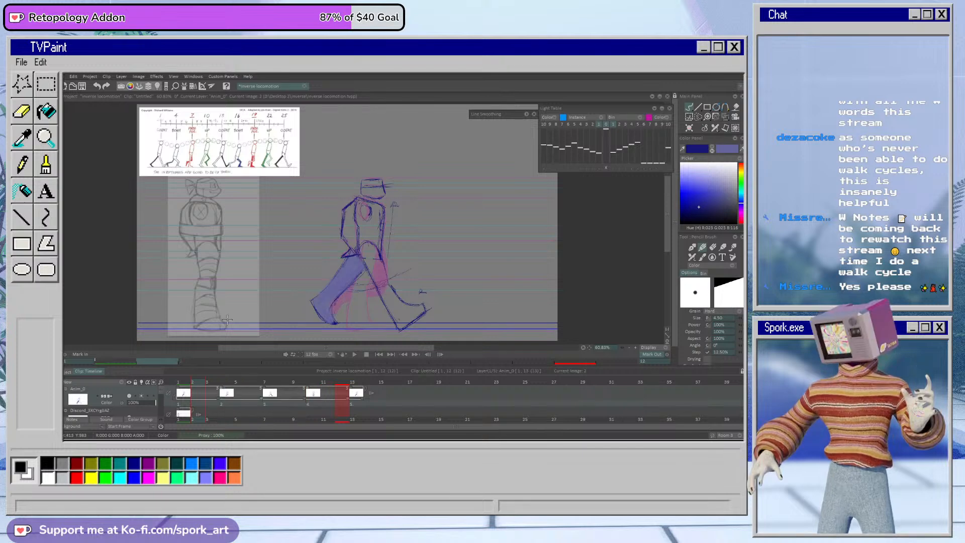
left_click(364, 260)
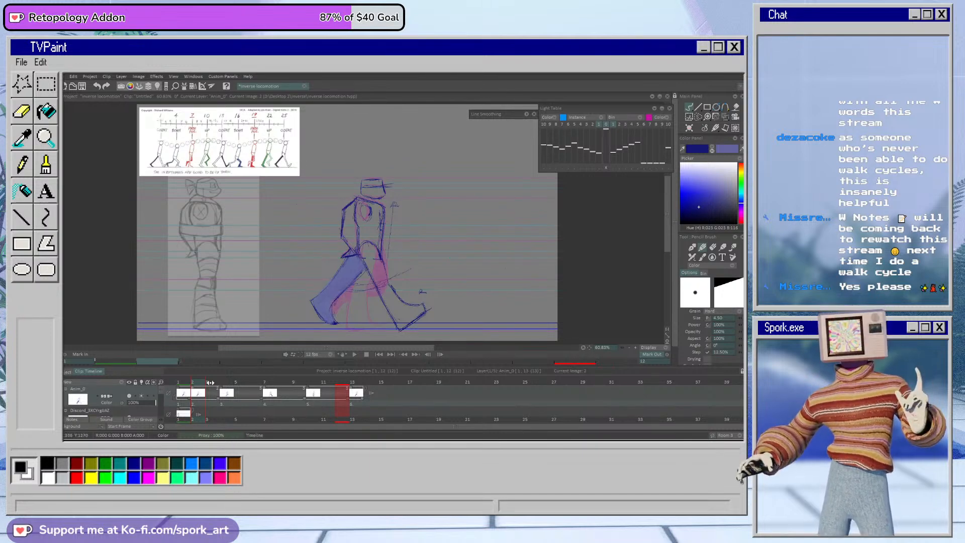
Step: Erase both legs of the copied contact pose on frame 2, keeping the head, torso and arms
left_click(716, 126)
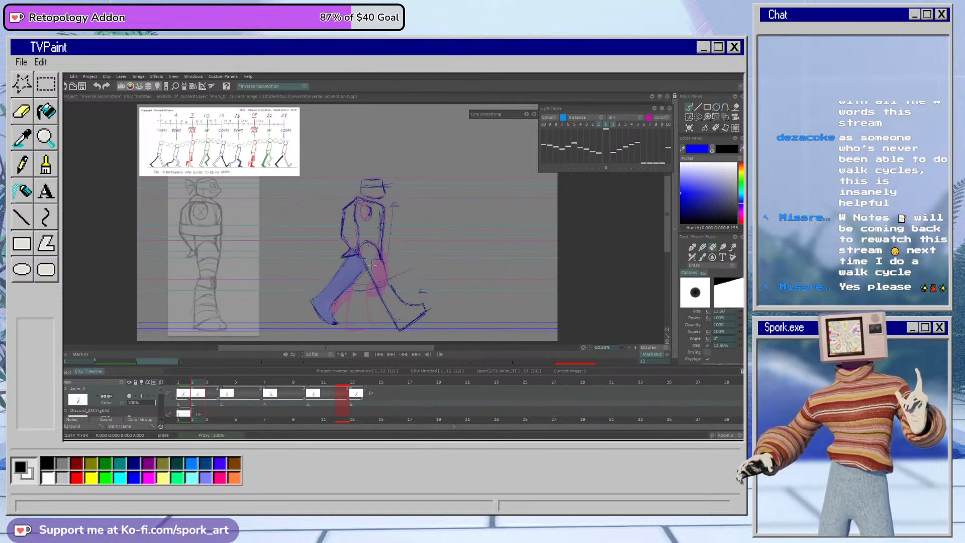
mouse_move(367, 266)
left_mouse_down()
mouse_move(294, 319)
mouse_move(321, 303)
mouse_move(329, 282)
mouse_move(311, 303)
mouse_move(314, 327)
mouse_move(339, 311)
mouse_move(330, 328)
left_mouse_up()
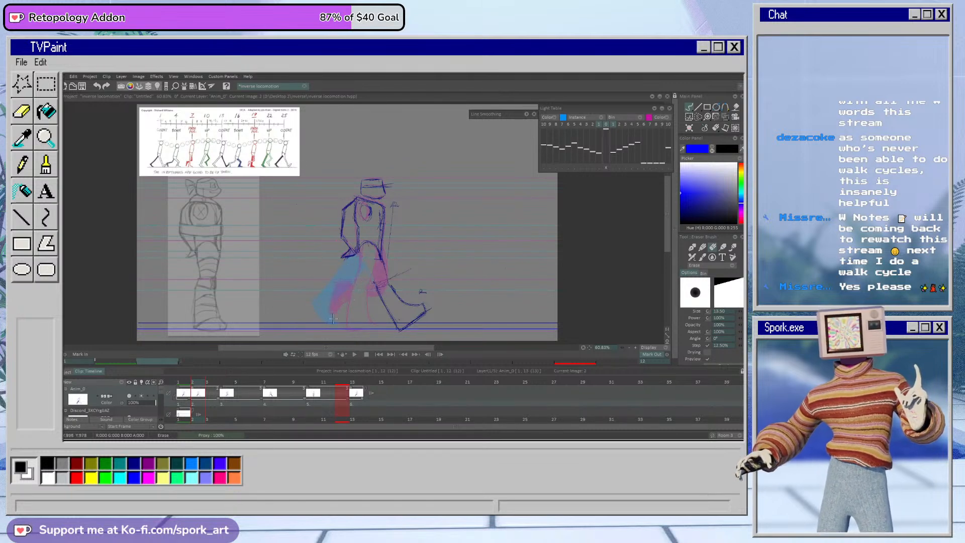
mouse_move(385, 316)
left_mouse_down()
mouse_move(388, 284)
mouse_move(417, 322)
mouse_move(424, 302)
mouse_move(424, 320)
left_mouse_up()
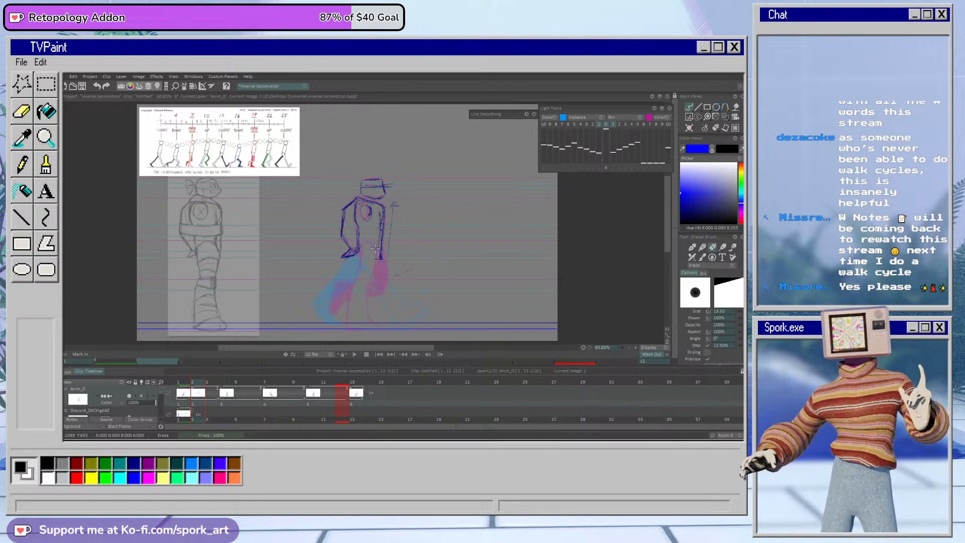
Step: Transform the upper body on frame 2 with panning X 4 and Y 13 plus a slight rotation, apply it, and compare with frame 1
key("b")
key("ctrl+t")
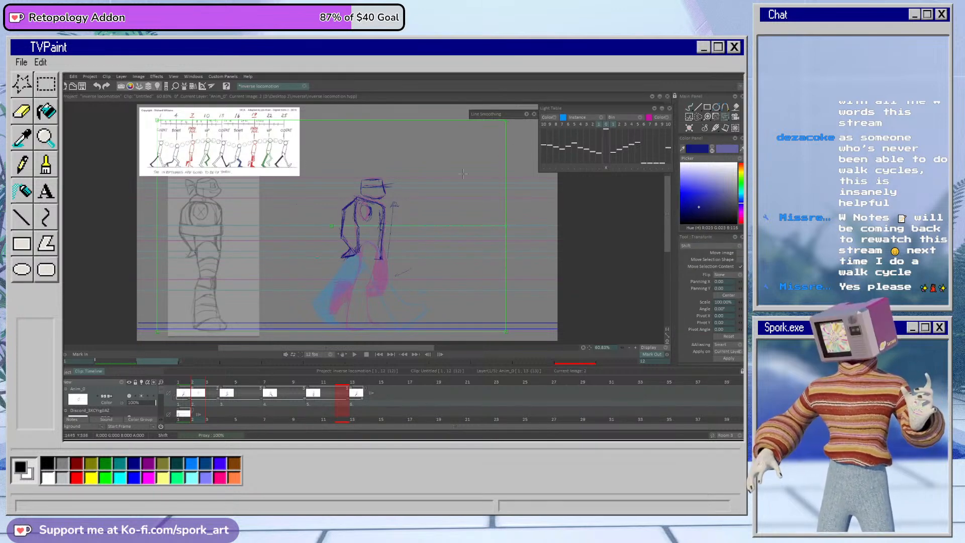
key("e")
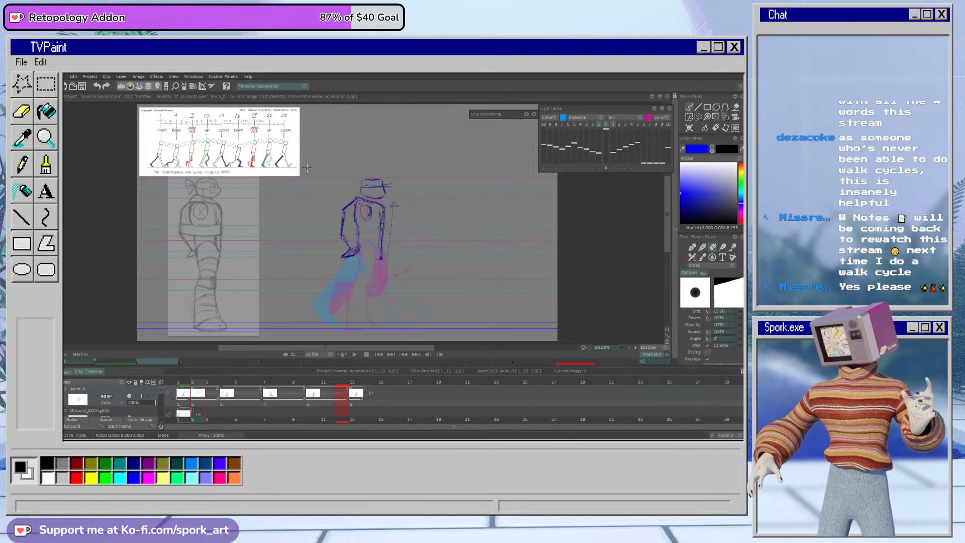
left_click(701, 103)
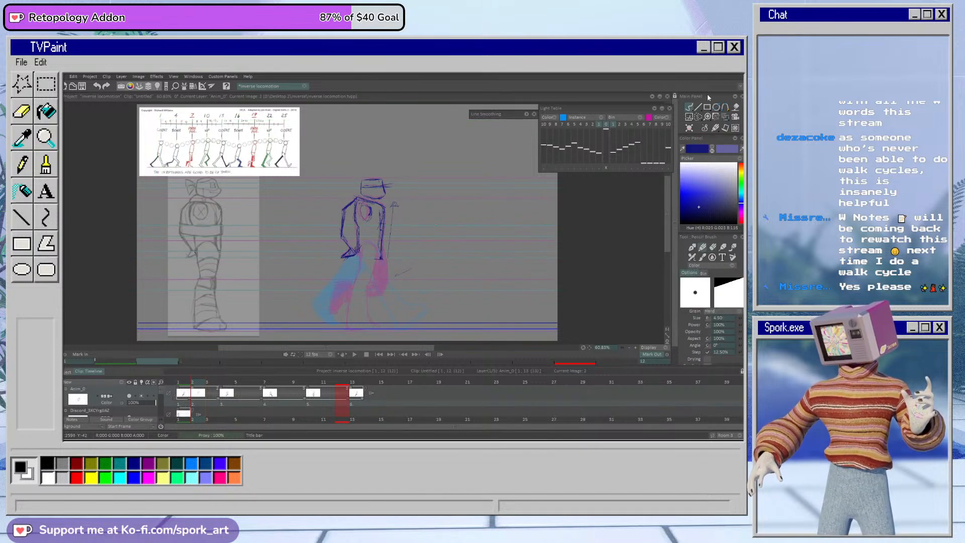
left_click(725, 116)
left_click_drag(385, 227, 386, 231)
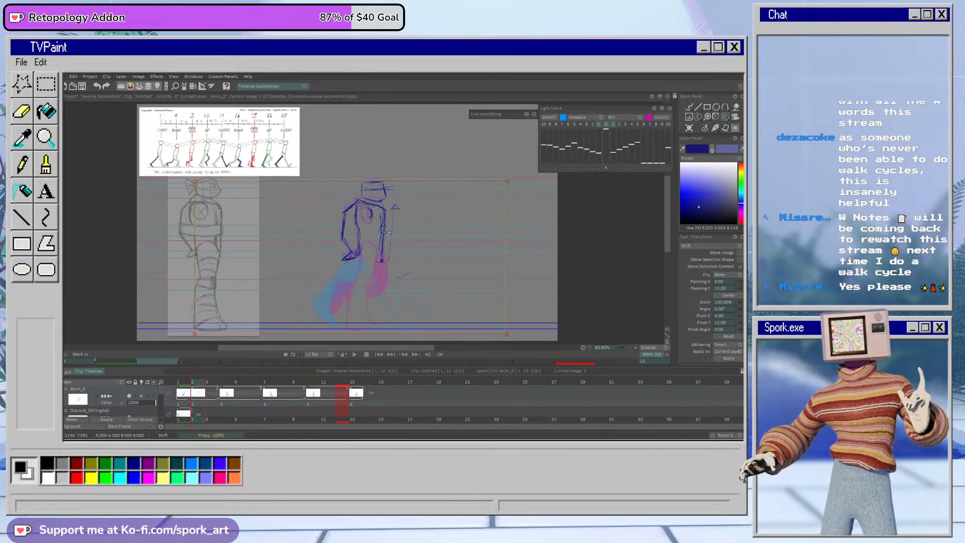
left_click_drag(386, 231, 385, 231)
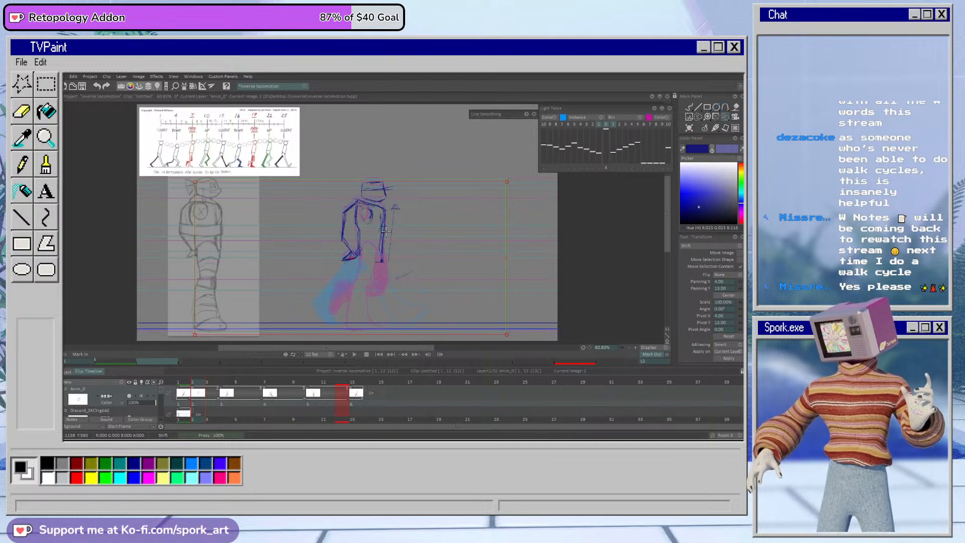
left_click_drag(508, 255, 499, 256)
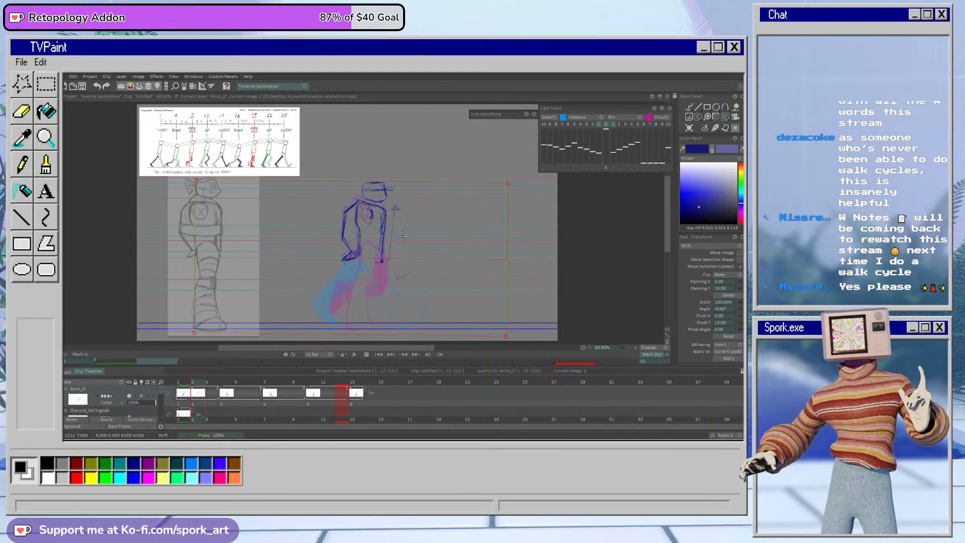
left_click(724, 358)
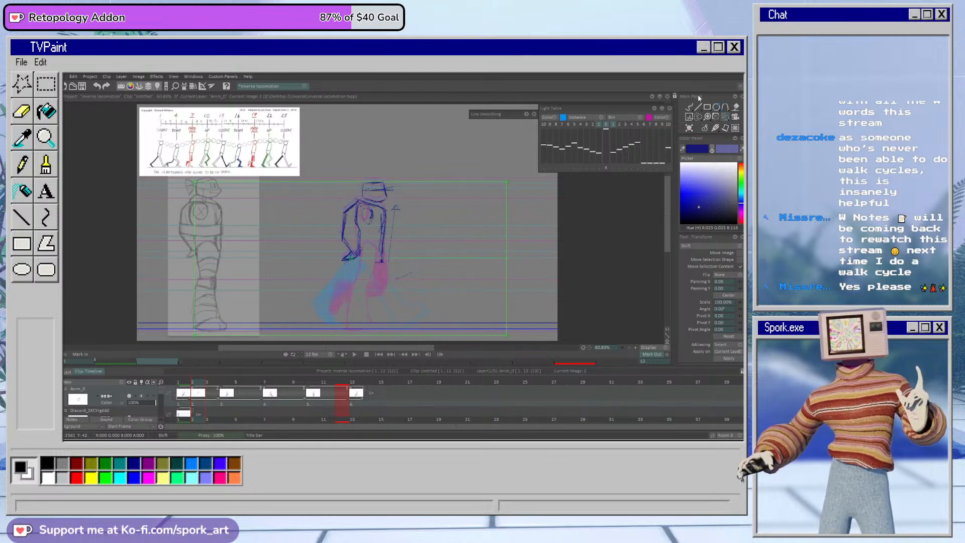
left_click(690, 107)
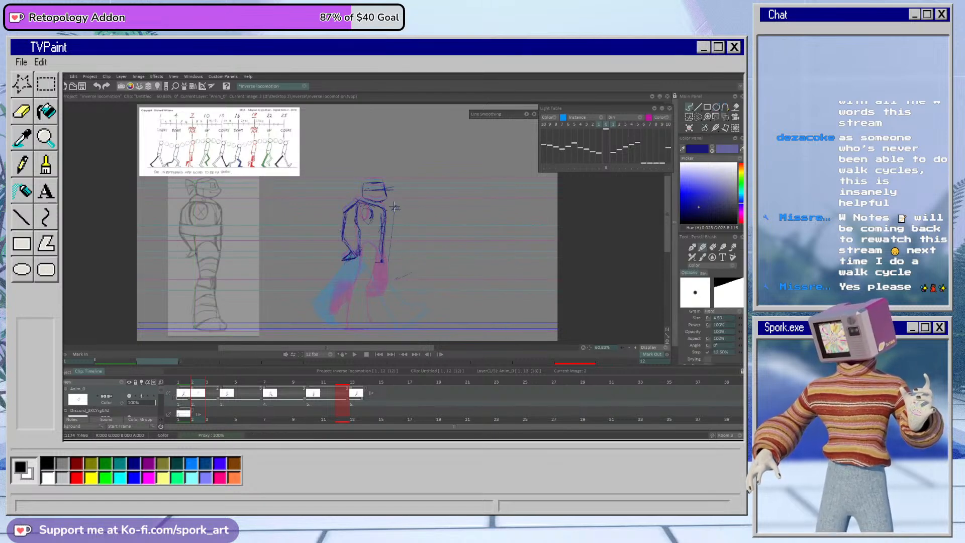
left_click(185, 386)
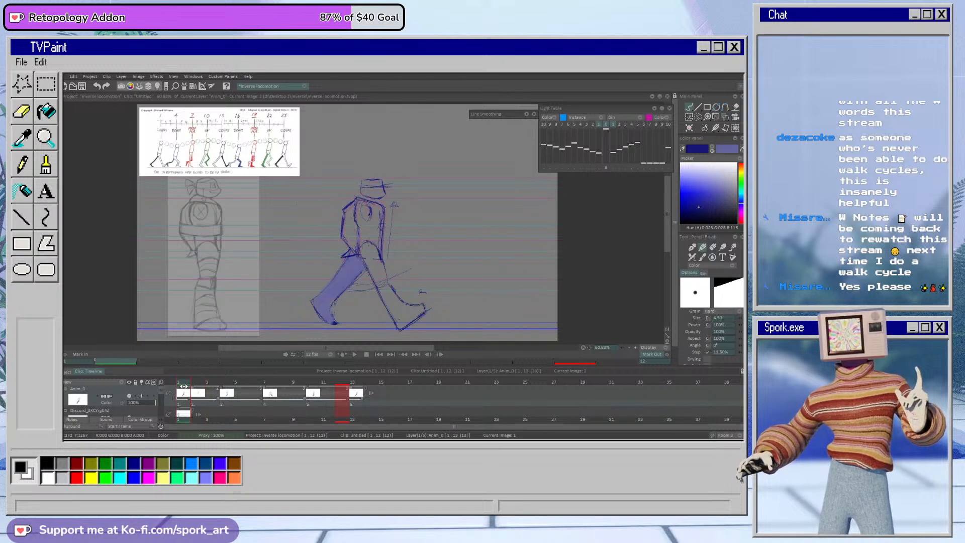
left_click_drag(186, 385, 198, 387)
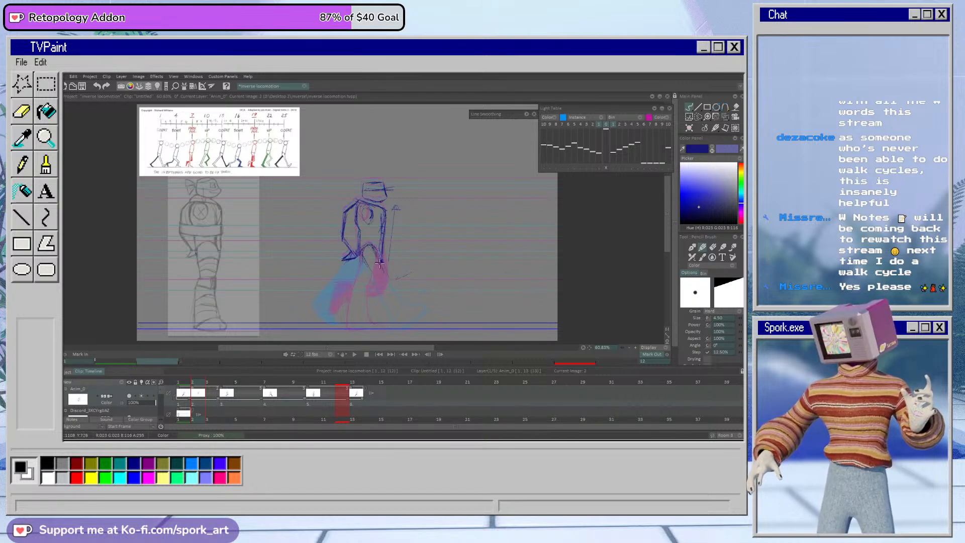
left_click_drag(352, 278, 405, 282)
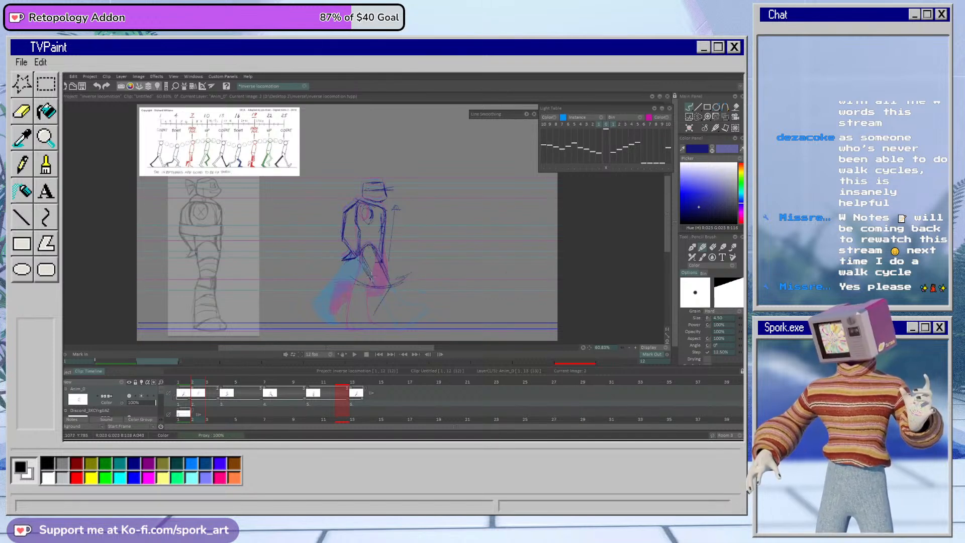
left_click_drag(368, 331, 401, 329)
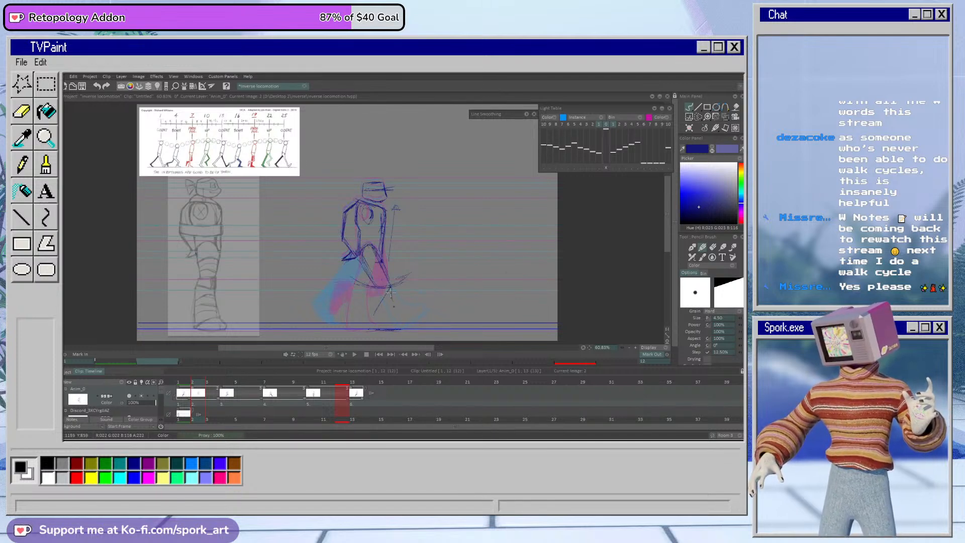
left_click_drag(376, 288, 374, 324)
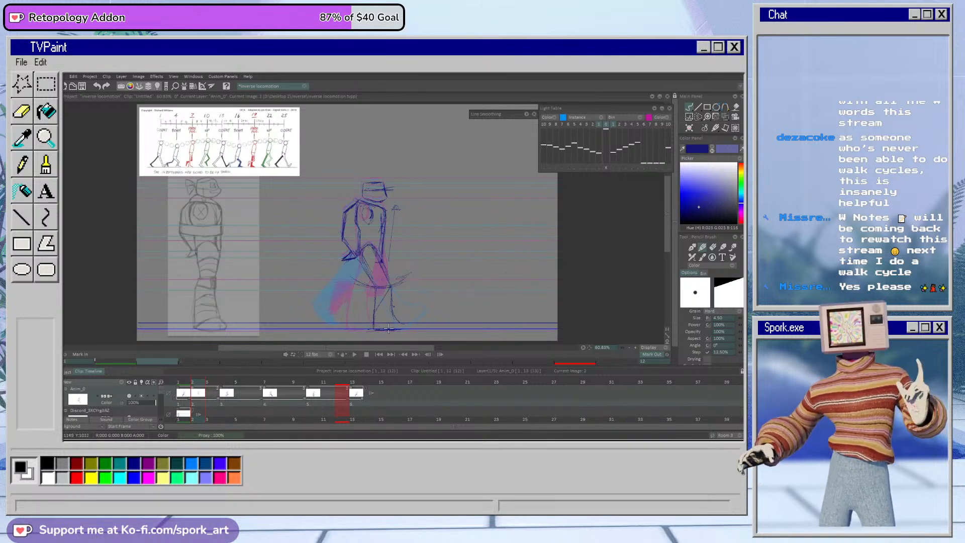
left_click_drag(388, 287, 409, 328)
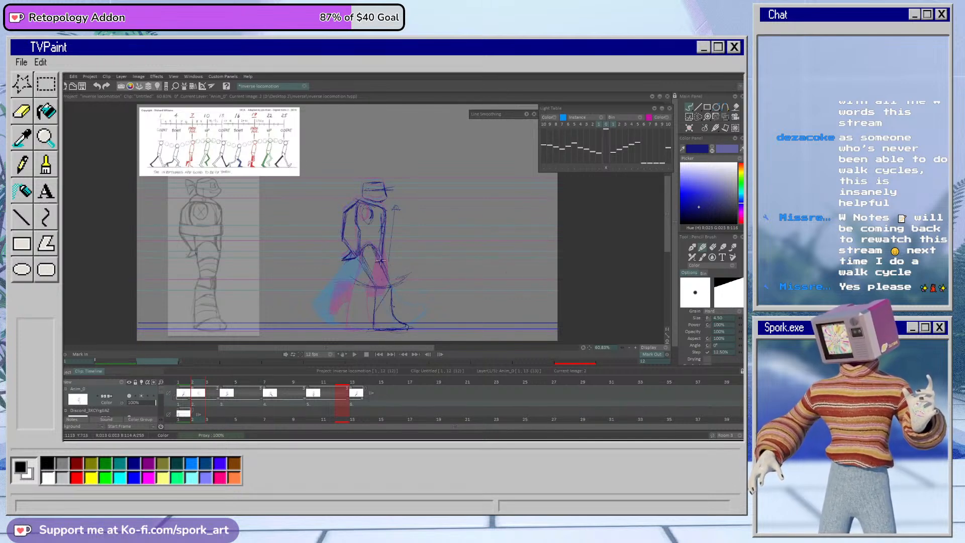
key("e")
mouse_move(364, 257)
left_mouse_down()
mouse_move(391, 278)
mouse_move(378, 308)
mouse_move(384, 281)
mouse_move(398, 338)
mouse_move(404, 309)
mouse_move(384, 331)
mouse_move(387, 339)
mouse_move(388, 294)
mouse_move(402, 274)
mouse_move(351, 279)
mouse_move(374, 278)
mouse_move(373, 251)
mouse_move(365, 266)
mouse_move(391, 278)
left_mouse_up()
Step: Draw the front leg on frame 2 with a bent knee and foot flat on the ground line, adding a downward arrow beside the thigh
key("b")
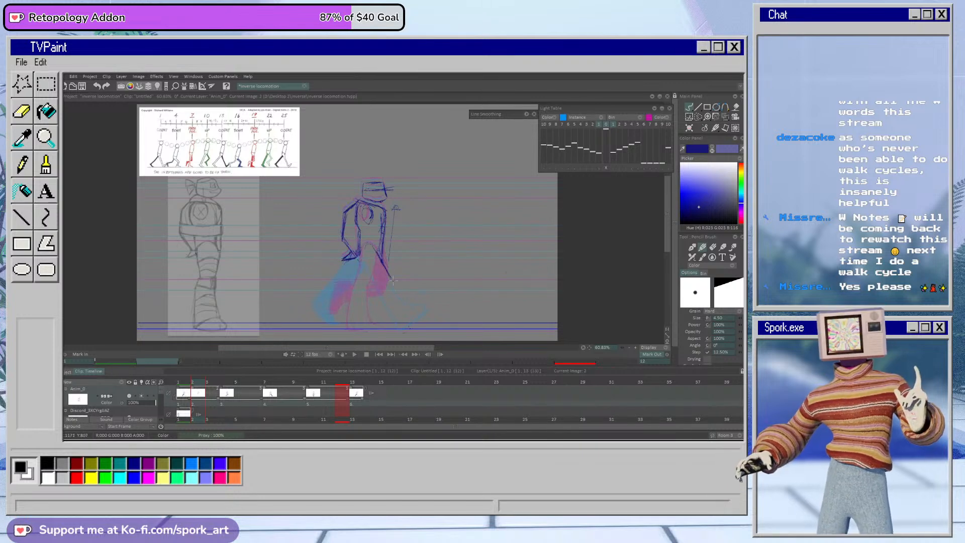
mouse_move(401, 320)
left_mouse_down()
mouse_move(415, 328)
mouse_move(385, 329)
left_mouse_up()
mouse_move(375, 286)
left_mouse_down()
mouse_move(378, 323)
mouse_move(392, 330)
mouse_move(383, 329)
mouse_move(393, 298)
mouse_move(408, 324)
mouse_move(389, 328)
mouse_move(411, 324)
left_mouse_up()
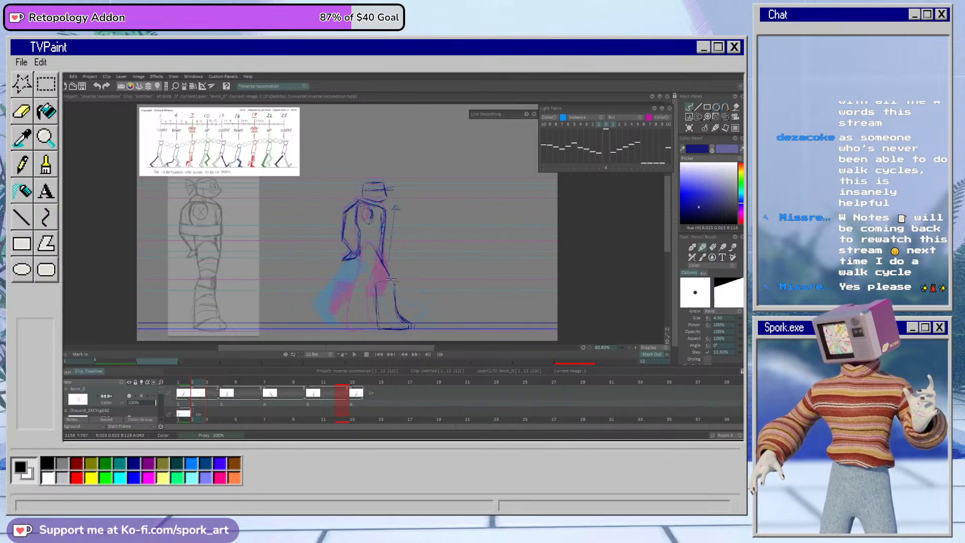
mouse_move(361, 266)
left_mouse_down()
mouse_move(374, 280)
mouse_move(388, 271)
mouse_move(395, 282)
mouse_move(379, 285)
left_mouse_up()
mouse_move(371, 243)
left_mouse_down()
mouse_move(396, 282)
mouse_move(376, 328)
left_mouse_up()
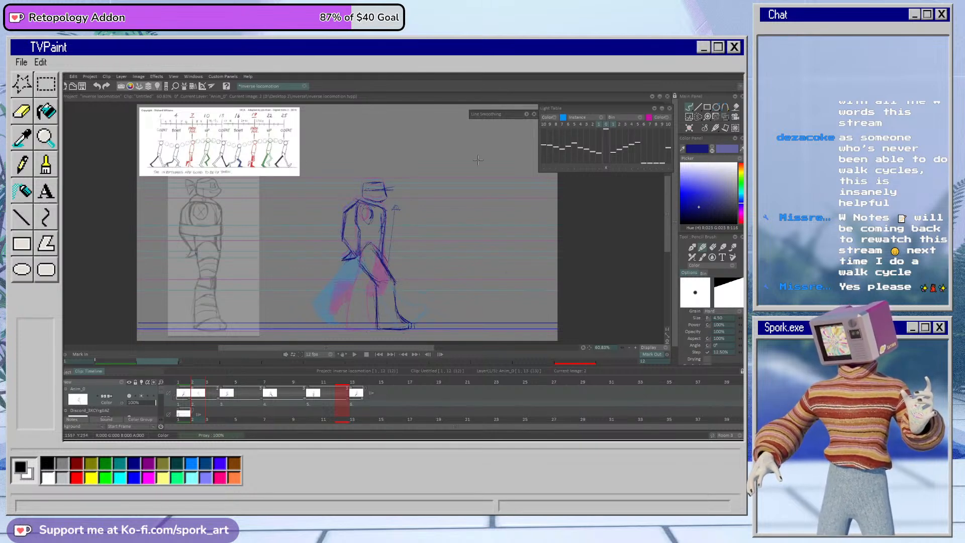
left_click_drag(399, 256, 404, 283)
Step: Lasso the head, torso and arms on frame 2, adjust their placement slightly with Transform, and deselect
left_click(689, 116)
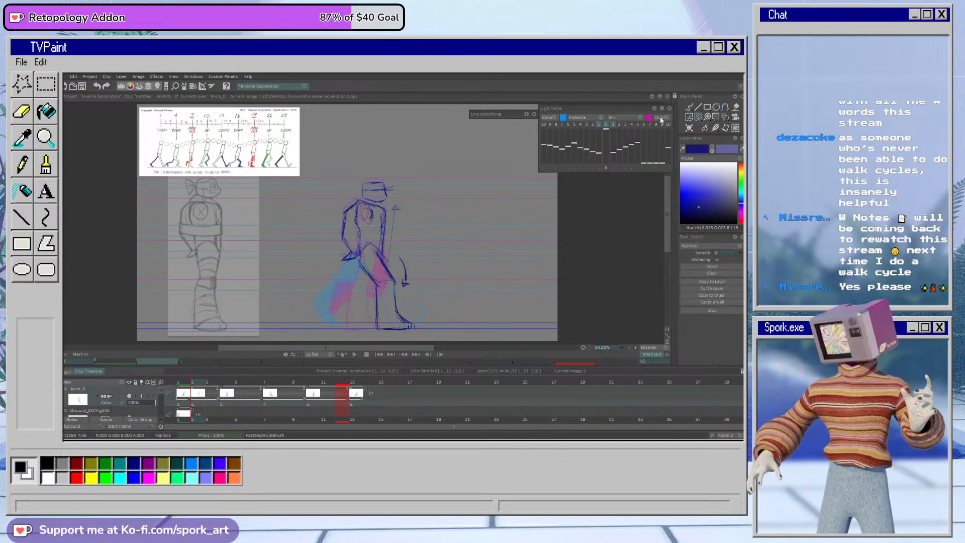
left_click_drag(312, 221, 307, 265)
left_click(725, 117)
left_click_drag(411, 210, 384, 228)
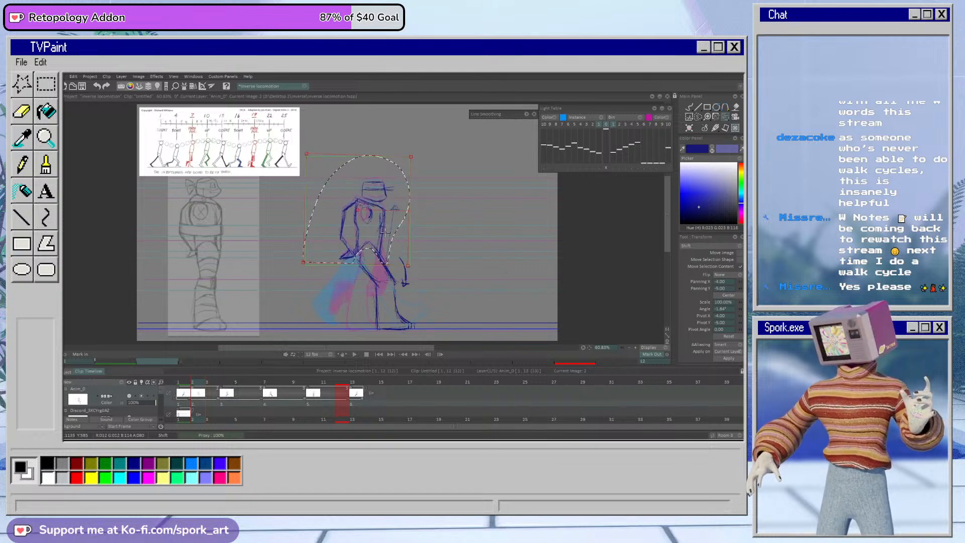
left_click(690, 106)
key("ctrl+d")
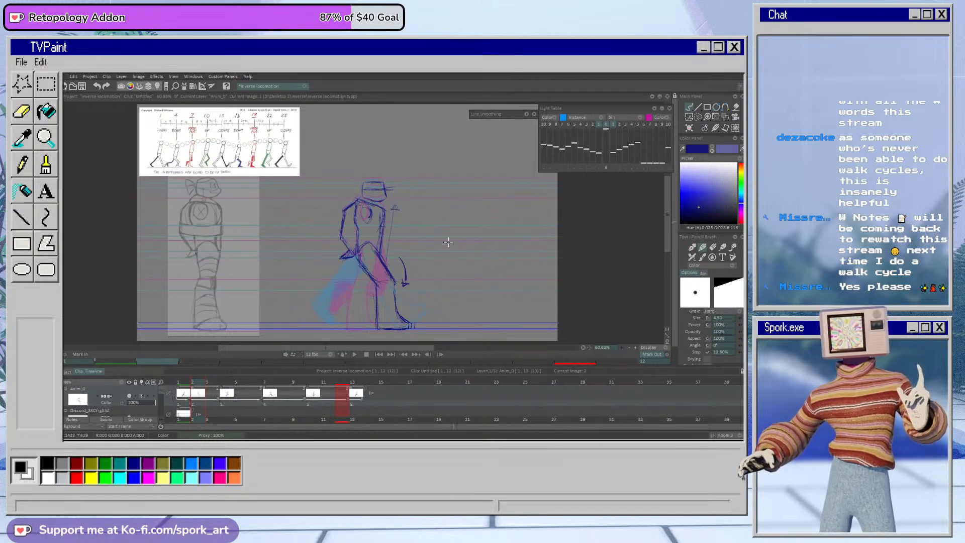
left_click_drag(456, 269, 459, 251)
mouse_move(483, 288)
left_mouse_down()
mouse_move(507, 272)
mouse_move(498, 274)
mouse_move(507, 291)
mouse_move(489, 269)
mouse_move(479, 293)
mouse_move(478, 278)
mouse_move(494, 257)
mouse_move(507, 261)
mouse_move(495, 305)
mouse_move(509, 302)
mouse_move(454, 246)
left_mouse_up()
key("e")
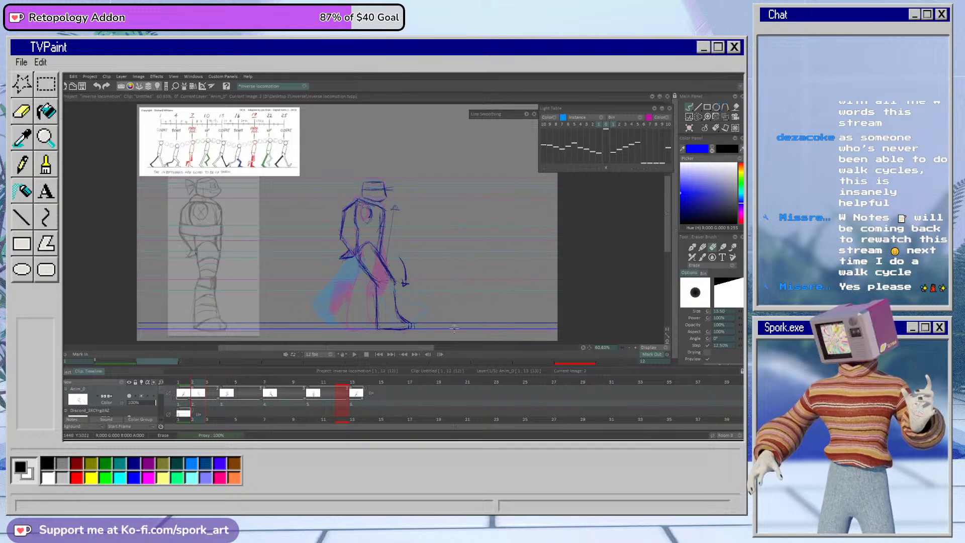
Step: Erase the rough hip lines on frame 2 and redraw the rounded hip and upper thigh contour of the front leg
key("b")
mouse_move(364, 245)
left_mouse_down()
mouse_move(384, 264)
mouse_move(366, 258)
left_mouse_up()
key("e")
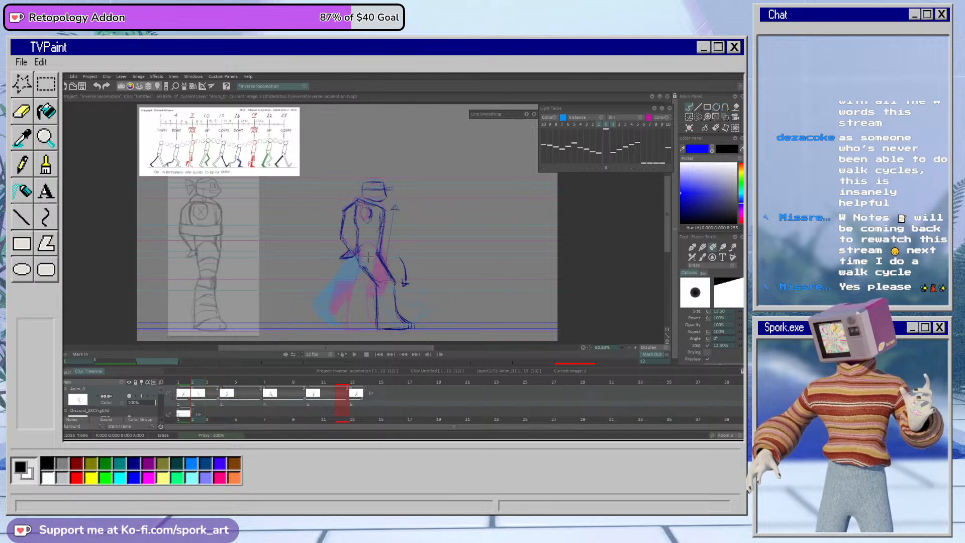
key("b")
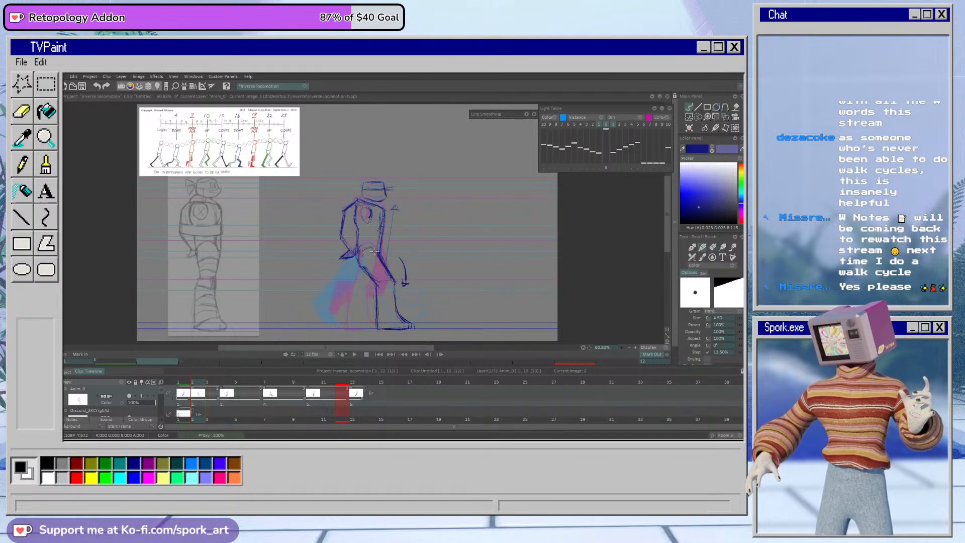
key("e")
key("b")
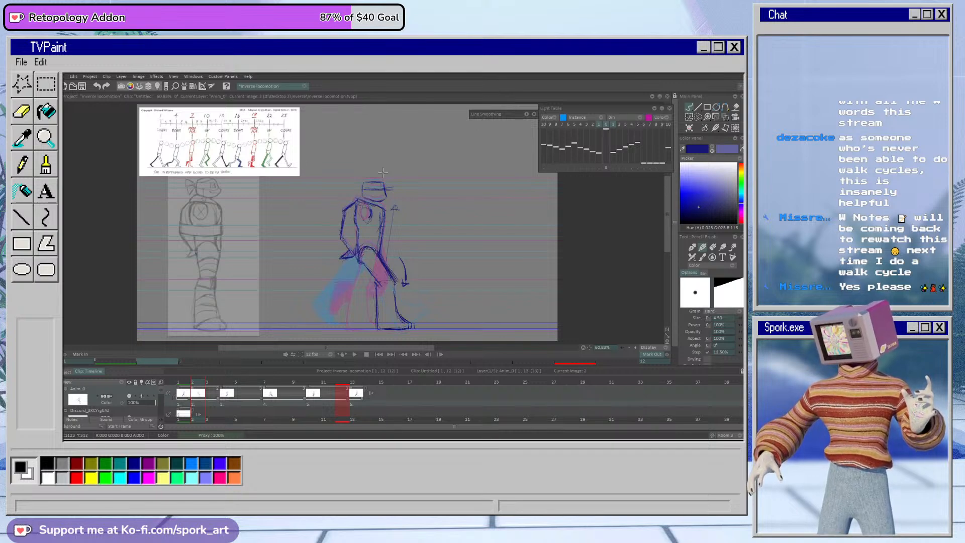
Step: Clean up the front leg's knee, shin and calf on frame 2 by erasing stray lines and redrawing the contours in pencil
key("e")
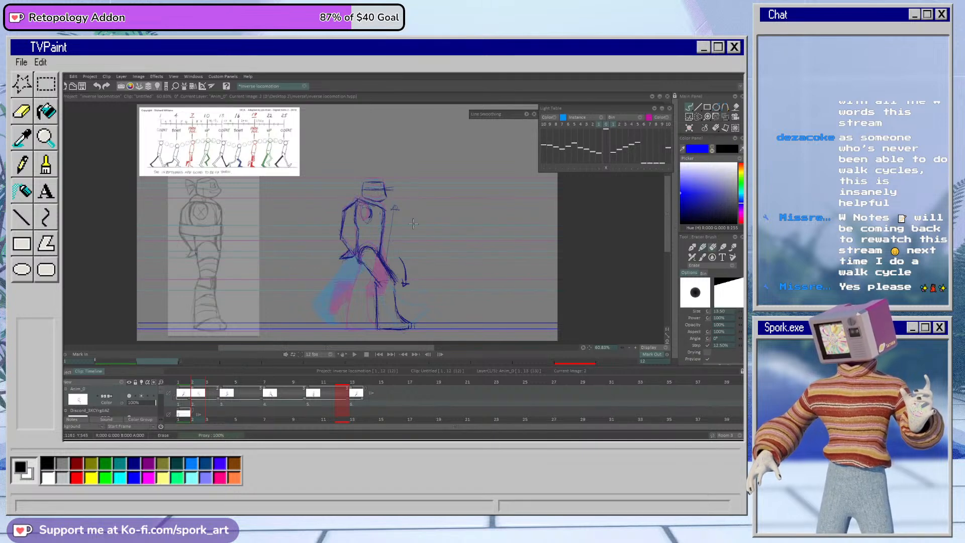
key("e")
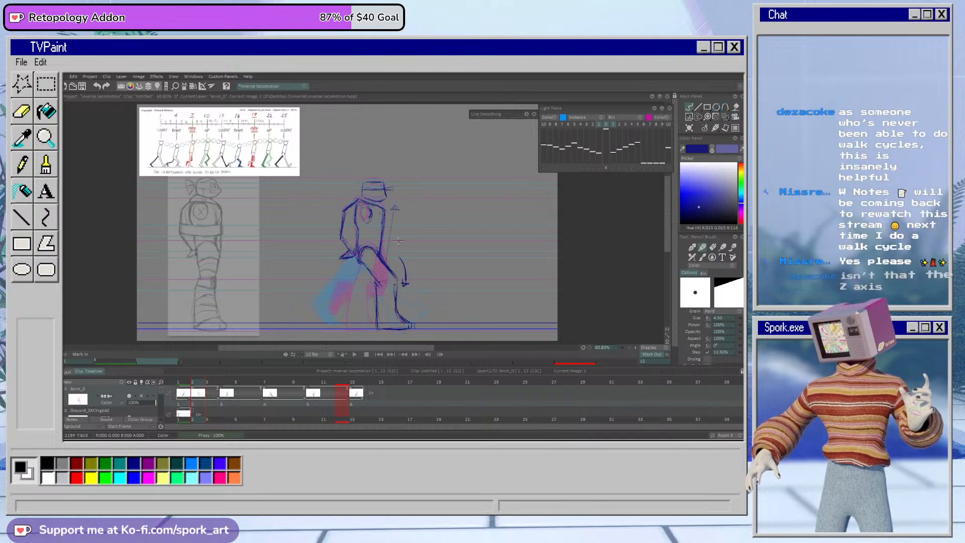
key("e")
key("e")
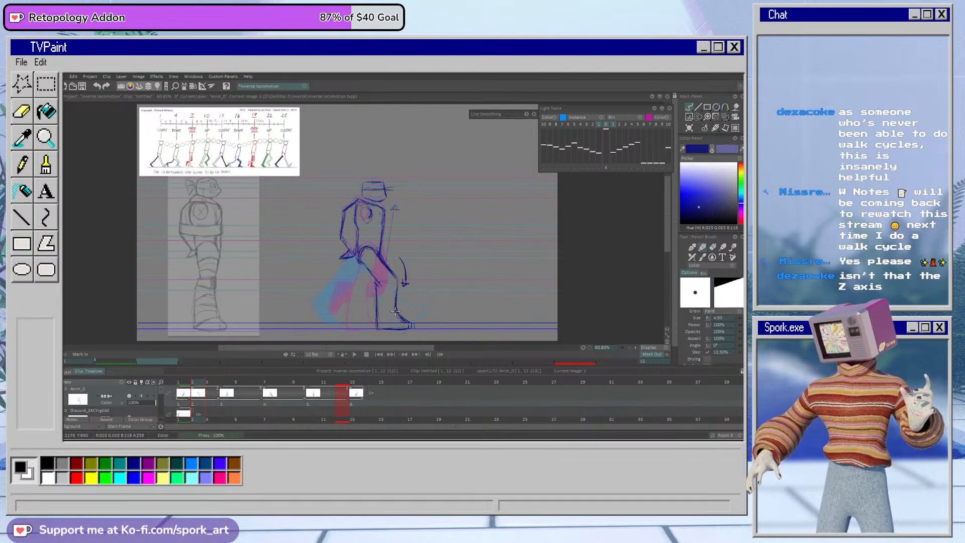
mouse_move(380, 292)
left_mouse_down()
mouse_move(377, 316)
mouse_move(373, 307)
left_mouse_up()
key("e")
key("e")
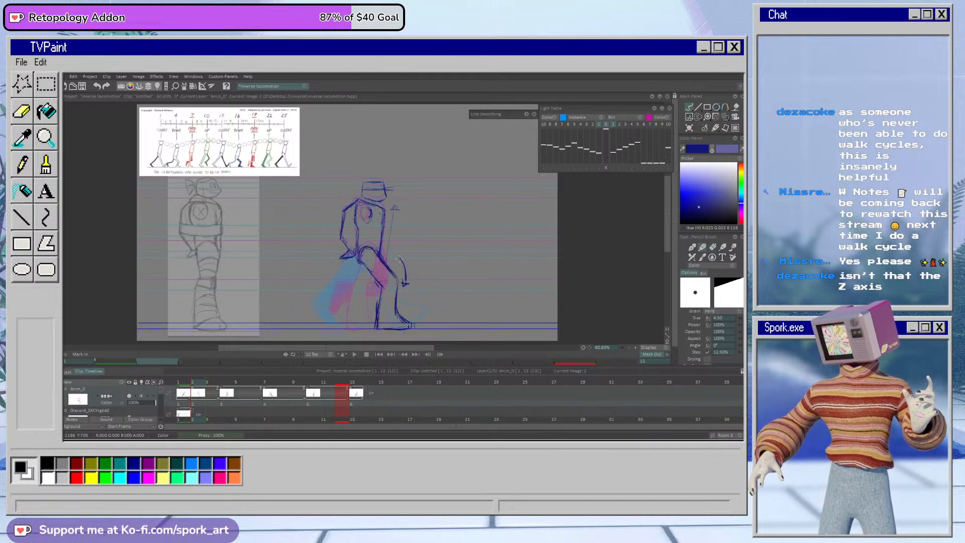
Step: Refine the front leg's shin, calf and heel contours on frame 2 by erasing rough lines and redrawing them
mouse_move(369, 269)
left_mouse_down()
mouse_move(381, 286)
mouse_move(383, 330)
left_mouse_up()
key("e")
mouse_move(375, 296)
left_mouse_down()
mouse_move(371, 321)
mouse_move(378, 278)
mouse_move(382, 304)
mouse_move(390, 272)
mouse_move(378, 328)
mouse_move(379, 283)
mouse_move(376, 330)
left_mouse_up()
key("e")
key("e")
key("e")
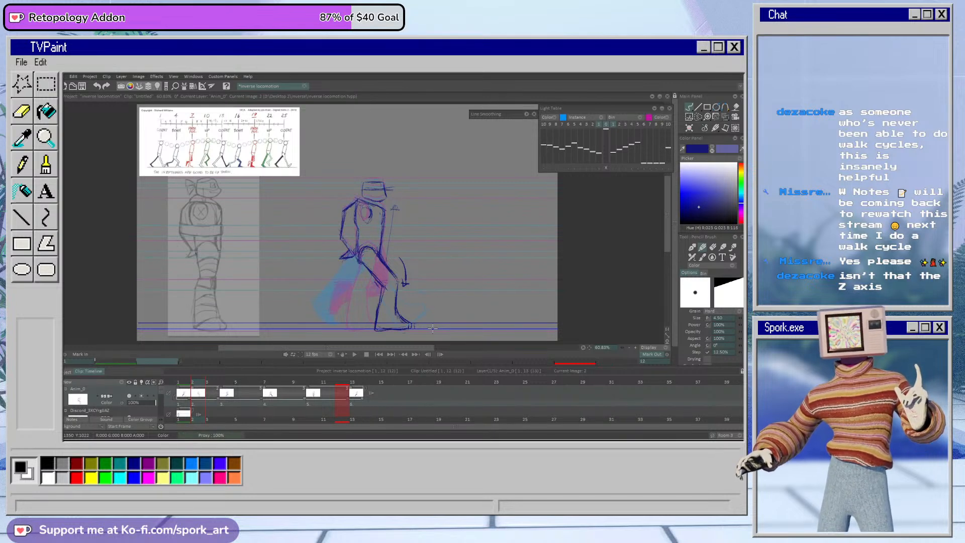
Step: Handwrite the note "endless reference" in the empty area above and in front of the figure on frame 2
left_click_drag(427, 166, 514, 166)
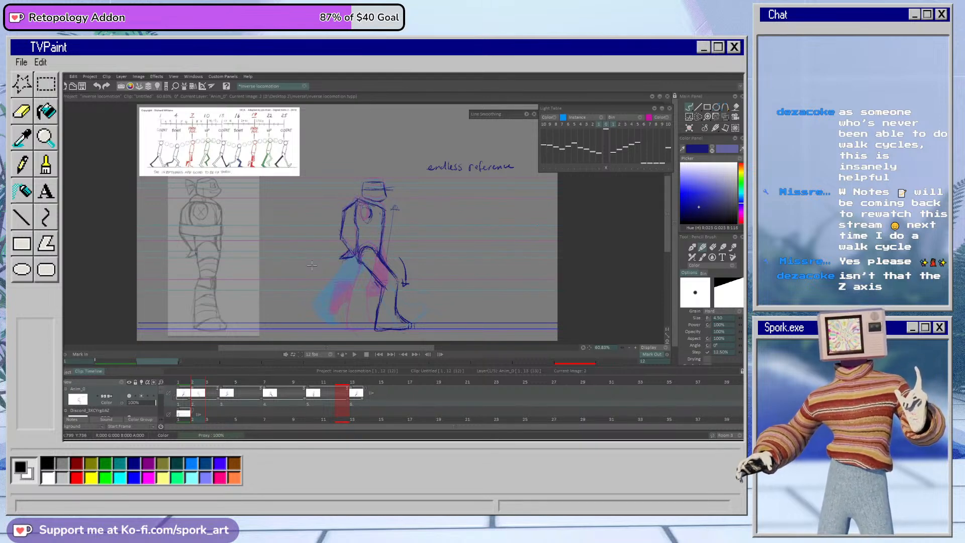
Step: Sketch a small X and Y axis diagram in front of the figure on frame 2, and erase it
left_click_drag(435, 253, 481, 248)
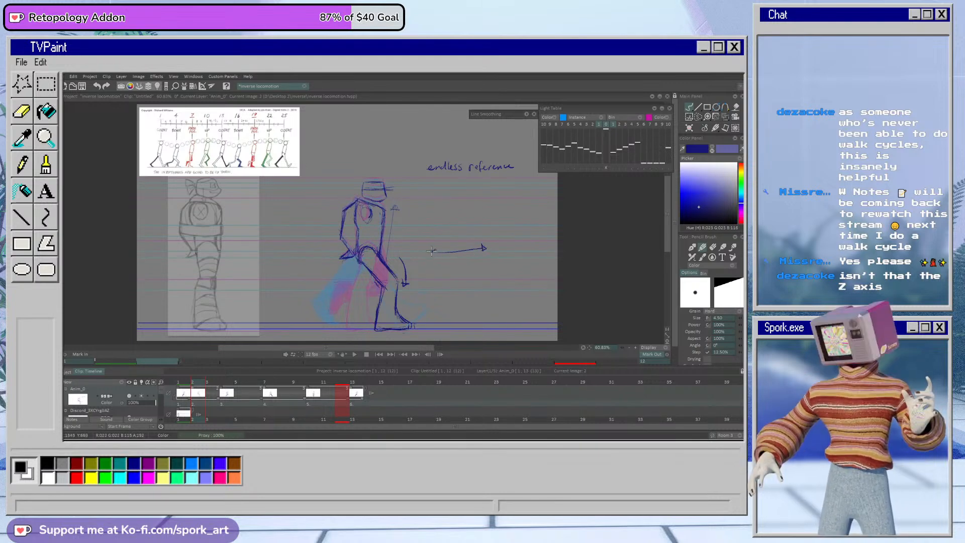
left_click_drag(458, 269, 462, 225)
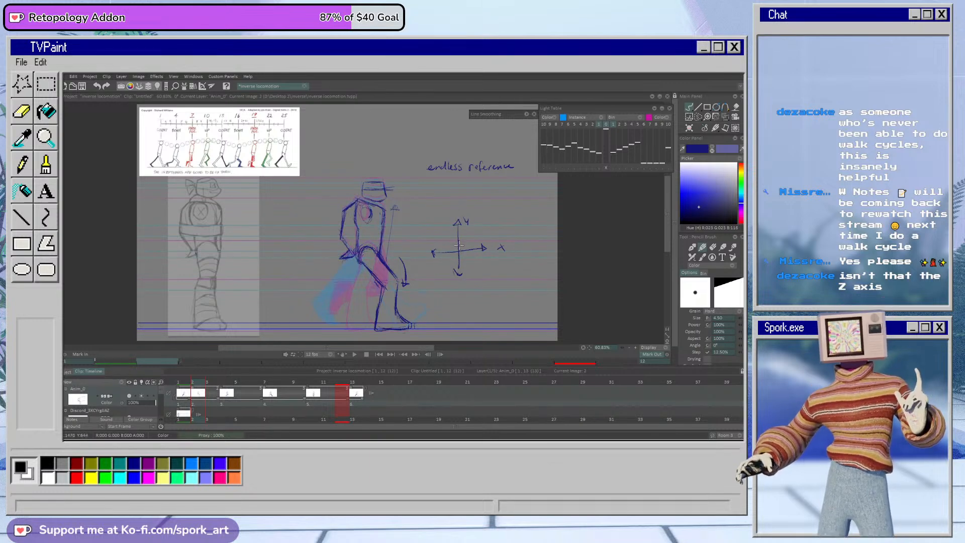
key("e")
mouse_move(459, 219)
left_mouse_down()
mouse_move(465, 285)
mouse_move(487, 225)
mouse_move(488, 247)
left_mouse_up()
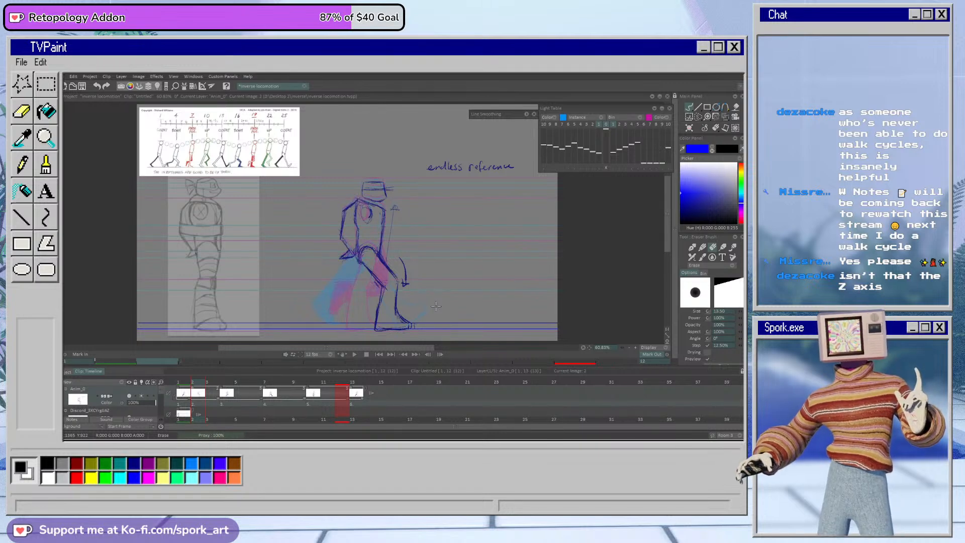
Step: Draw the back leg's thigh on frame 2 from the hip toward the knee, and erase the overlapping hand lines
key("b")
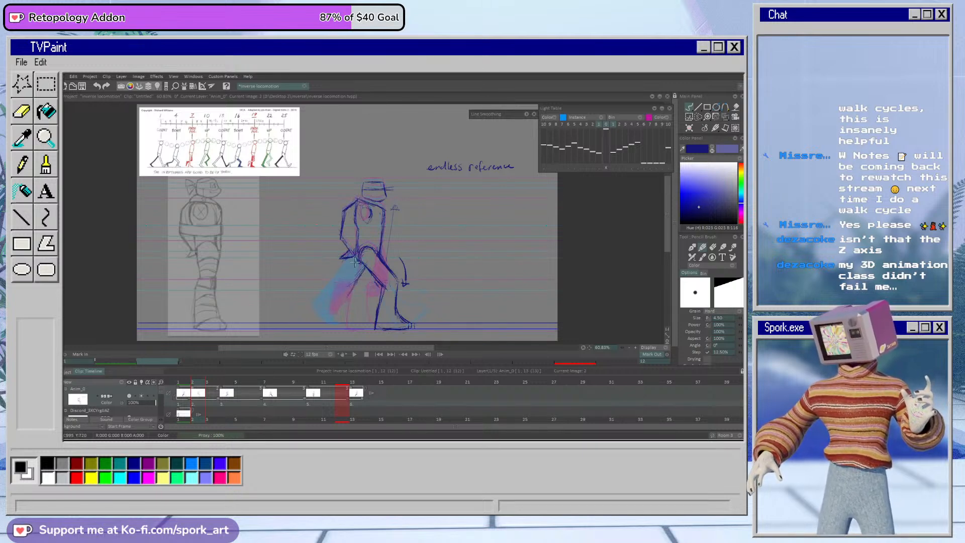
key("e")
key("e")
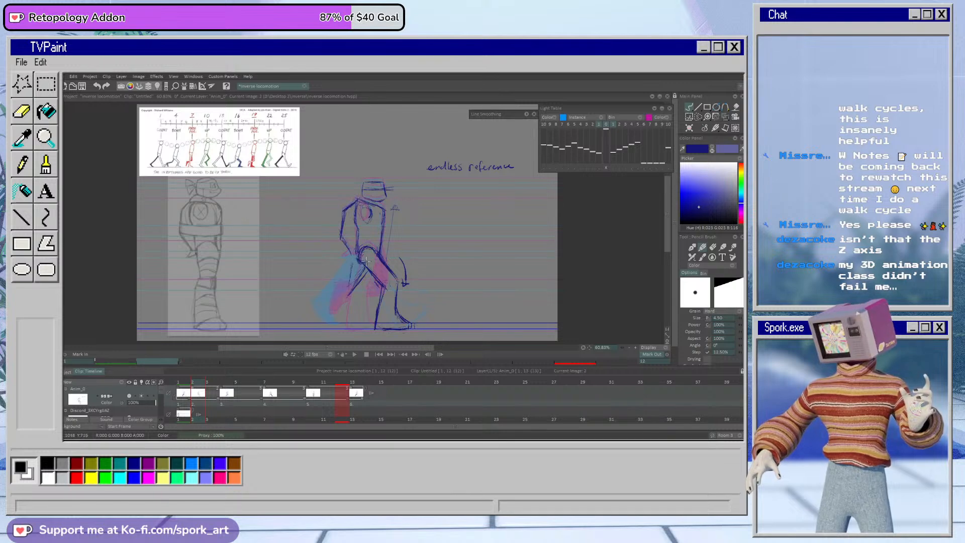
key("e")
key("e")
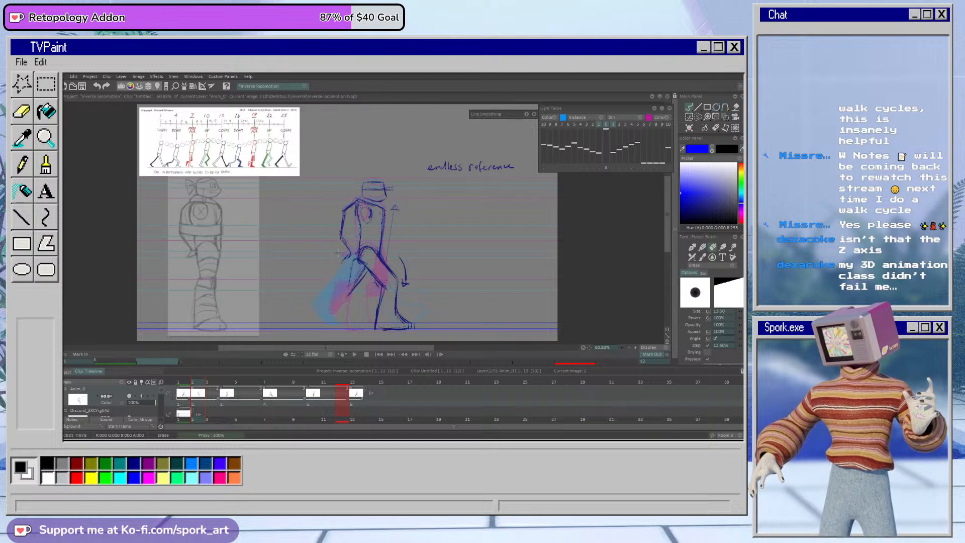
key("e")
Step: Sketch the back leg's lower leg stretching behind the figure on frame 2, ending in a lifted foot
key("b")
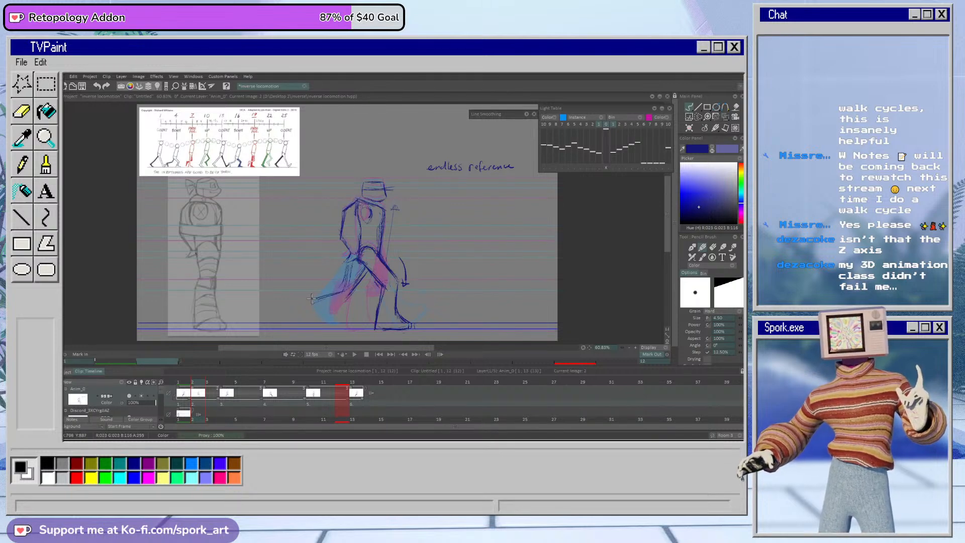
key("e")
left_click_drag(358, 276, 350, 245)
key("b")
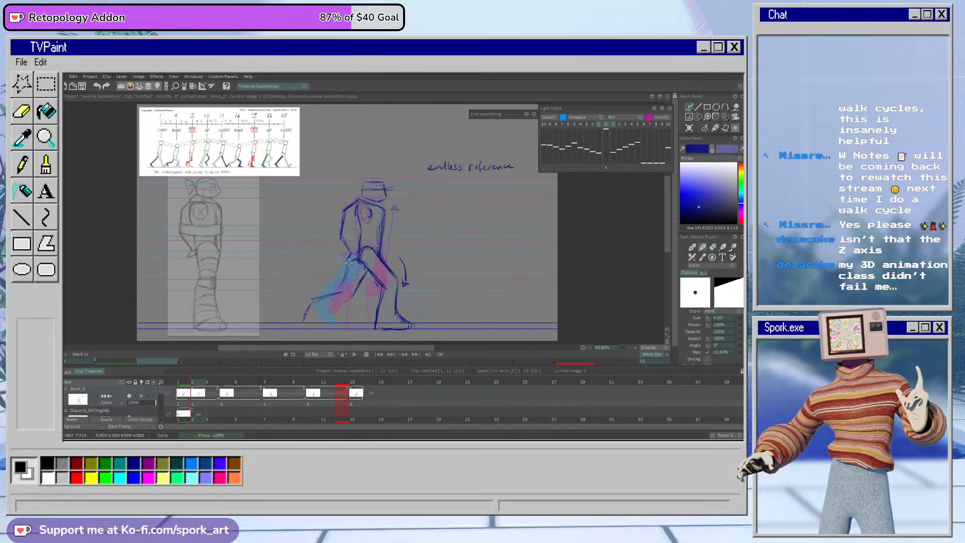
key("e")
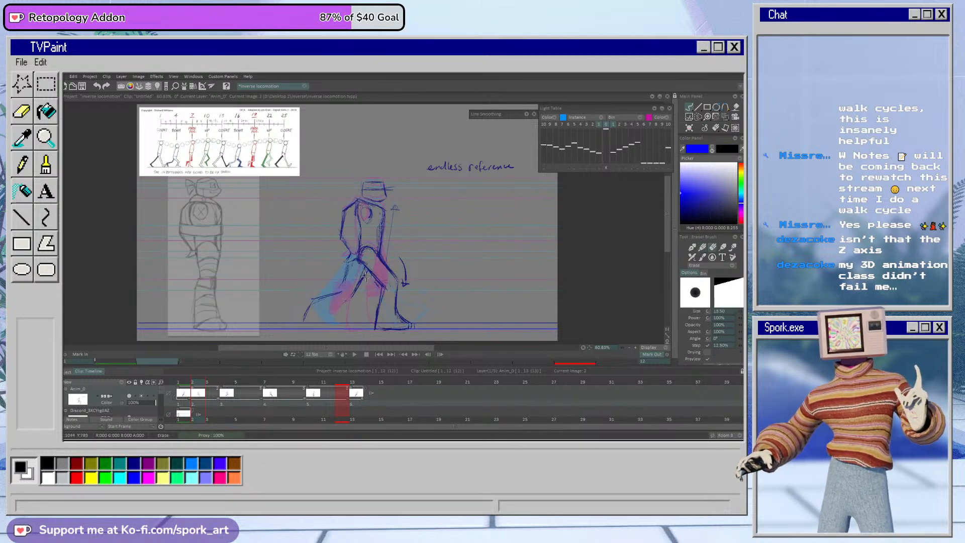
Step: Redraw the back leg's calf and foot on frame 2 as closed contours, with the heel raised and toes pointing down
key("b")
mouse_move(357, 282)
left_mouse_down()
mouse_move(360, 243)
mouse_move(340, 294)
mouse_move(314, 299)
left_mouse_up()
key("e")
key("b")
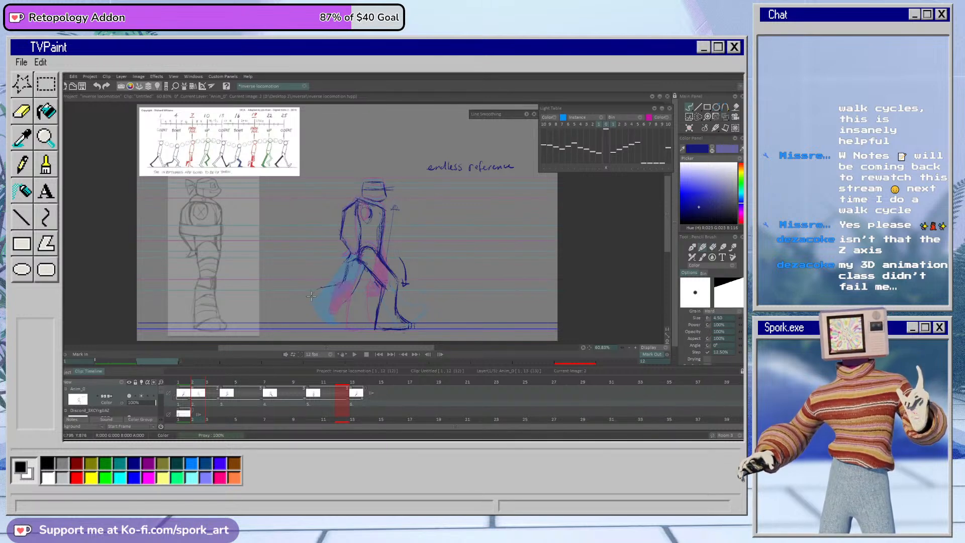
key("e")
mouse_move(335, 285)
left_mouse_down()
mouse_move(309, 296)
mouse_move(304, 284)
mouse_move(318, 284)
mouse_move(304, 310)
left_mouse_up()
key("b")
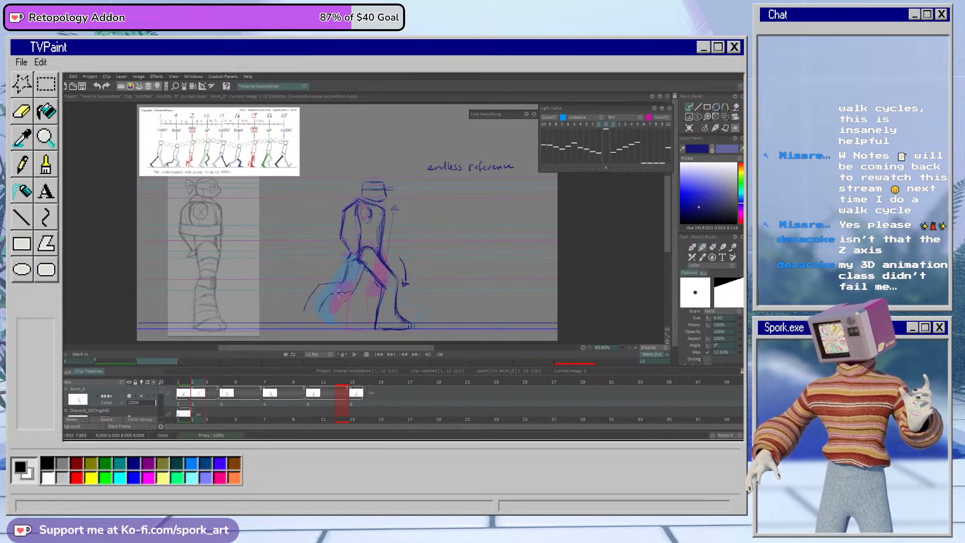
mouse_move(331, 297)
left_mouse_down()
mouse_move(313, 313)
mouse_move(346, 280)
mouse_move(352, 293)
left_mouse_up()
key("e")
key("b")
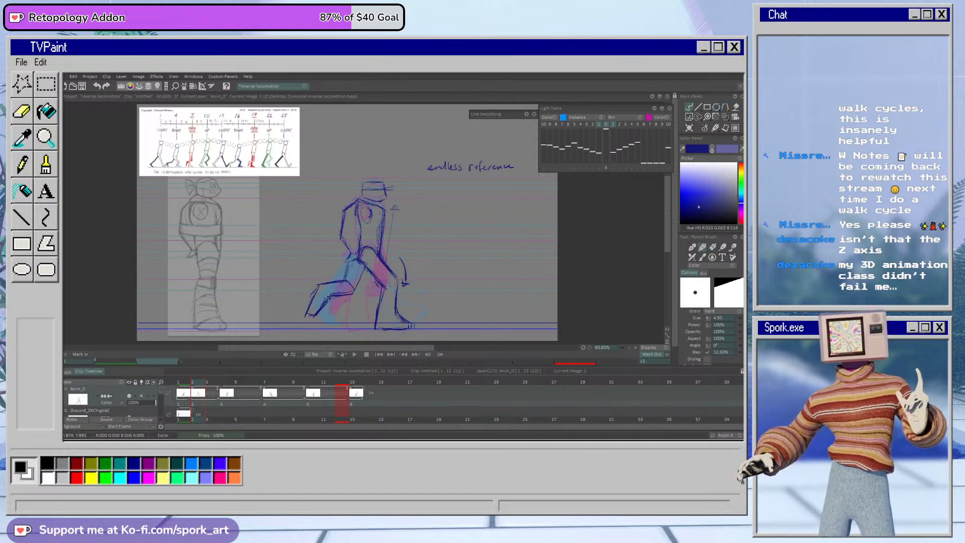
Step: Warp the frame 2 drawing to push the head, torso and front knee slightly forward, and check it against the neighbouring frames
mouse_move(194, 384)
left_mouse_down()
mouse_move(184, 384)
mouse_move(202, 384)
mouse_move(183, 390)
mouse_move(201, 389)
mouse_move(180, 396)
mouse_move(202, 389)
left_mouse_up()
left_click(726, 118)
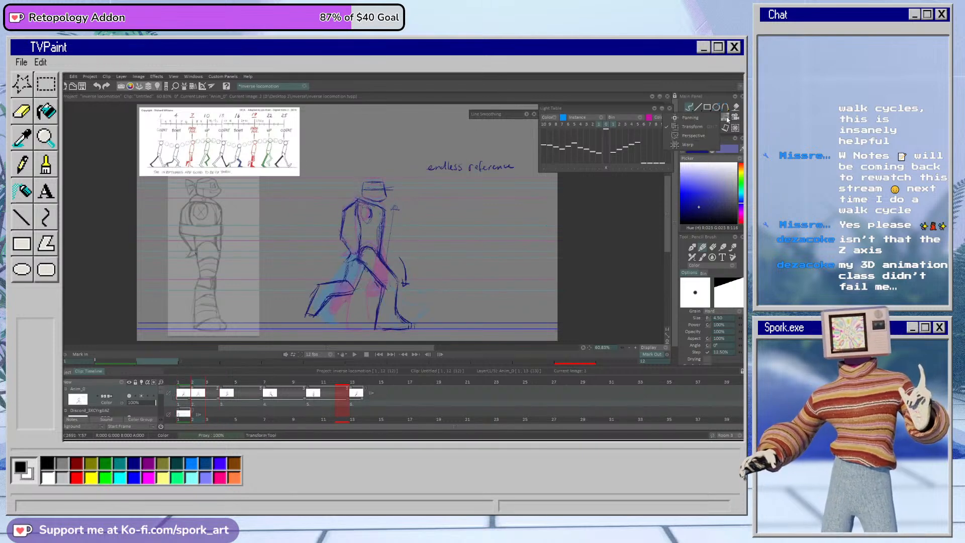
left_click(691, 144)
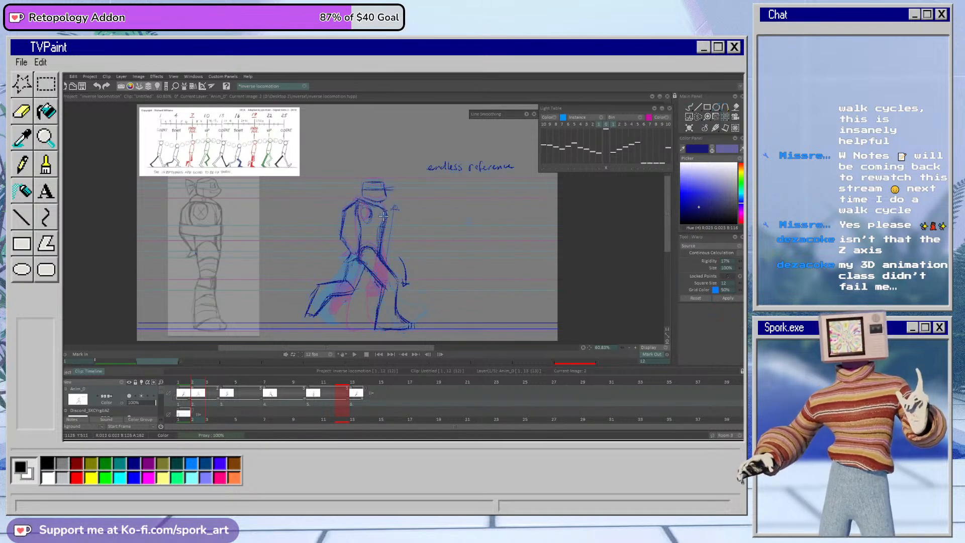
left_click_drag(380, 185, 388, 191)
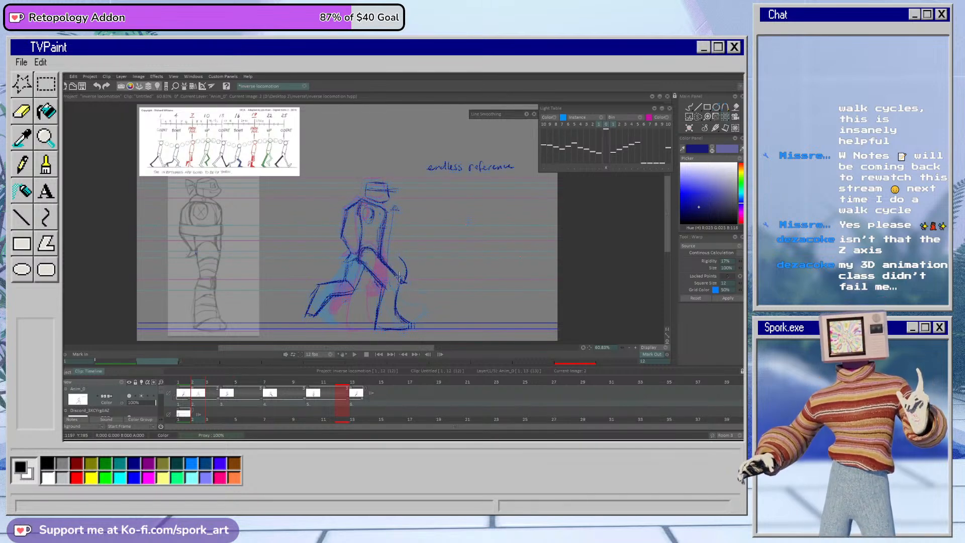
key("ctrl+z")
left_click_drag(398, 250, 416, 271)
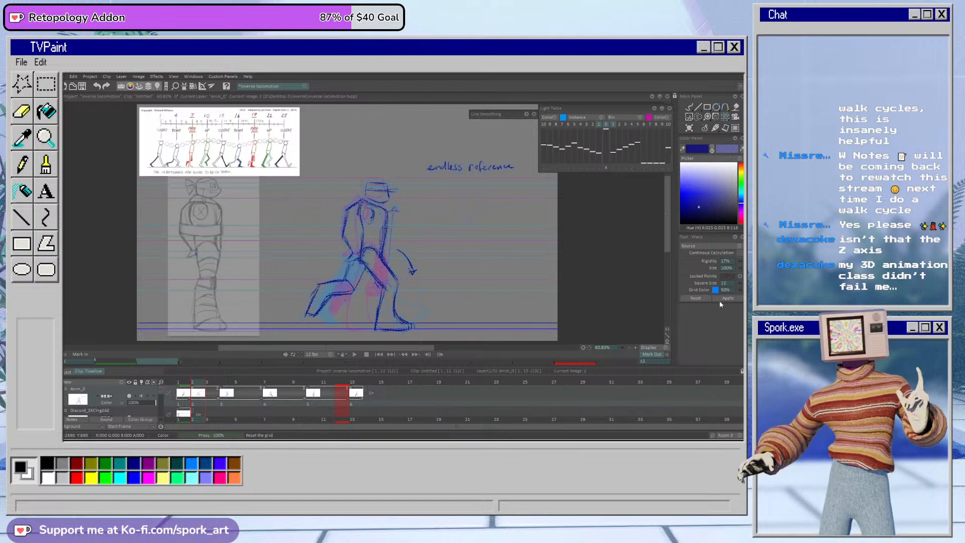
left_click(690, 106)
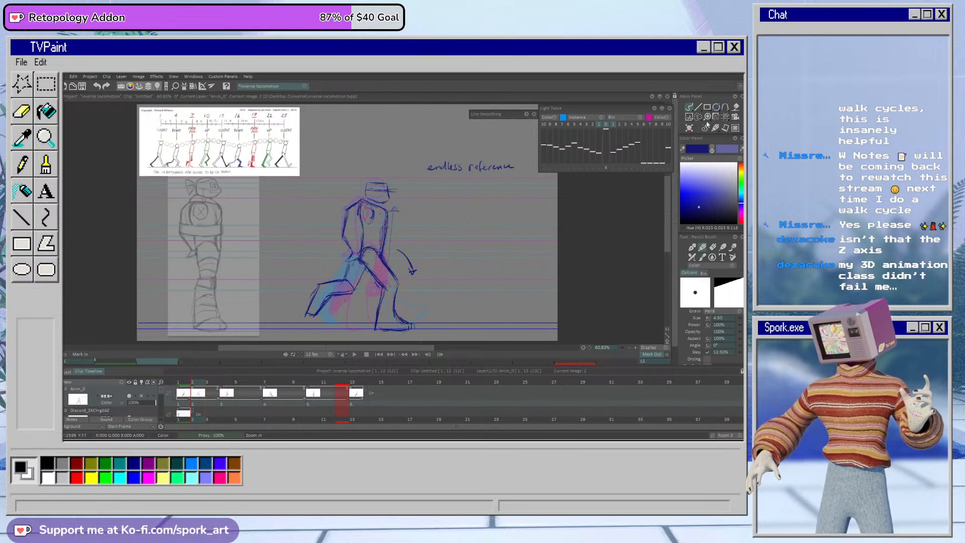
mouse_move(197, 383)
left_mouse_down()
mouse_move(185, 390)
mouse_move(213, 397)
mouse_move(182, 408)
mouse_move(221, 406)
mouse_move(187, 418)
mouse_move(231, 410)
mouse_move(185, 425)
mouse_move(202, 421)
mouse_move(186, 427)
mouse_move(195, 425)
left_mouse_up()
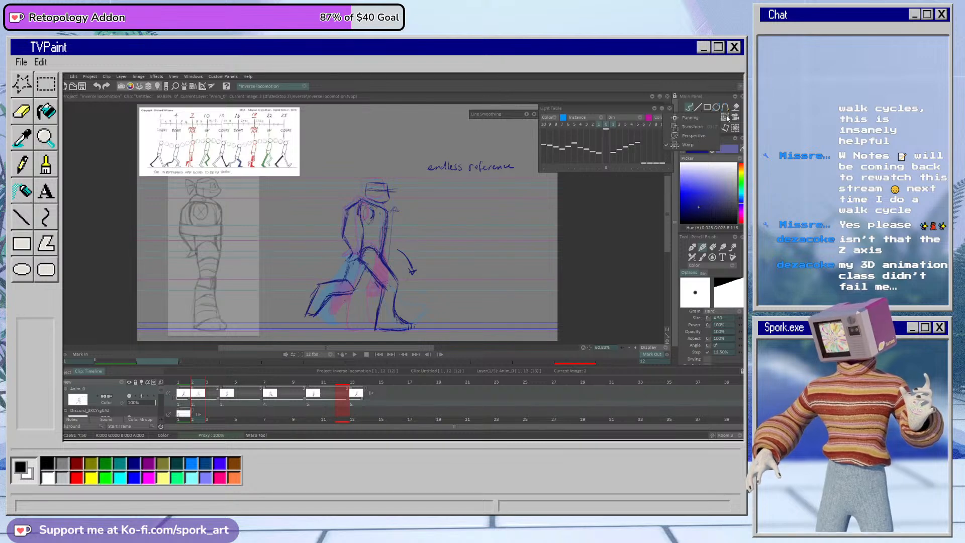
Step: Shift and slightly rotate the whole frame 2 drawing backward with Transform, and apply the change
left_click(726, 117)
left_click_drag(496, 173, 491, 198)
mouse_move(517, 244)
left_mouse_down()
mouse_move(536, 243)
mouse_move(501, 253)
left_mouse_up()
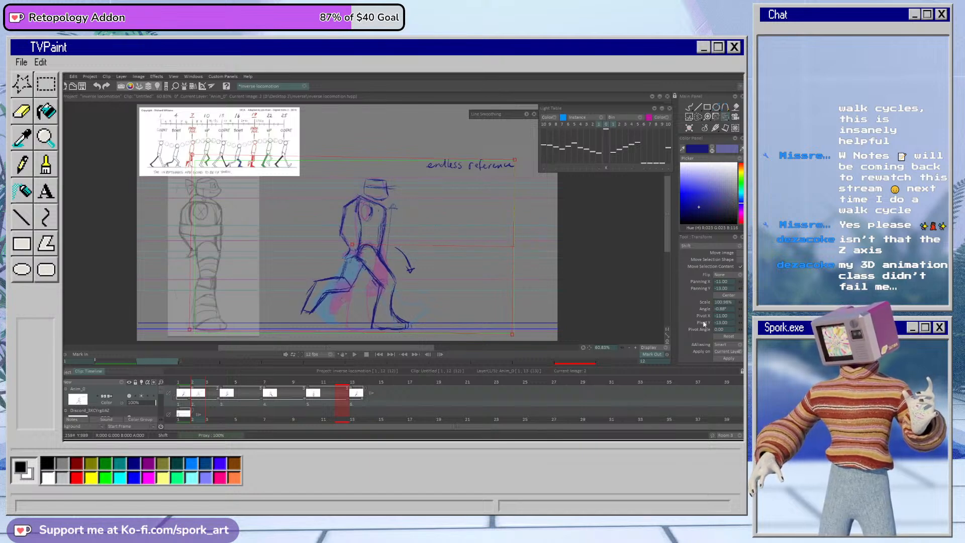
left_click(728, 358)
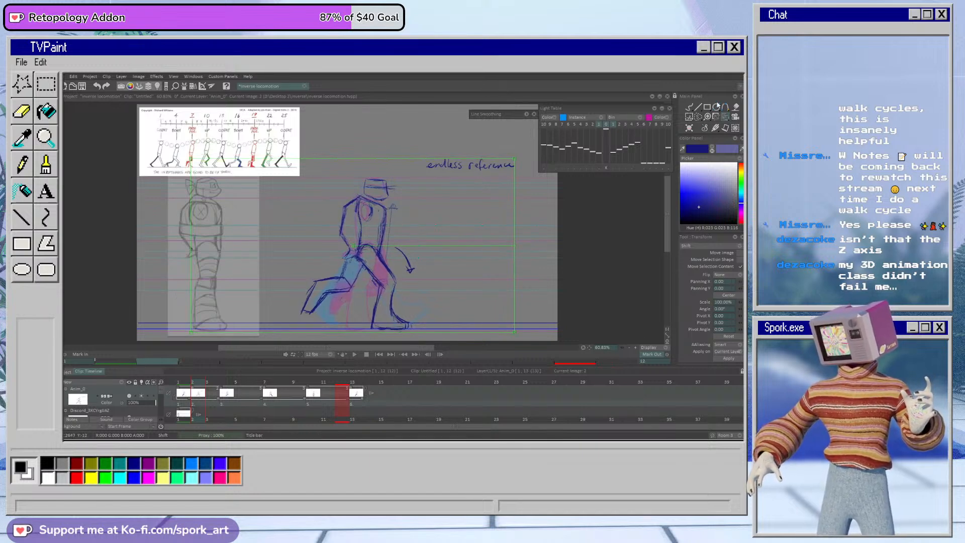
Step: Lasso the head, torso and arms on frame 2, nudge them forward and down with a slight rotation using Transform, and deselect
left_click(698, 116)
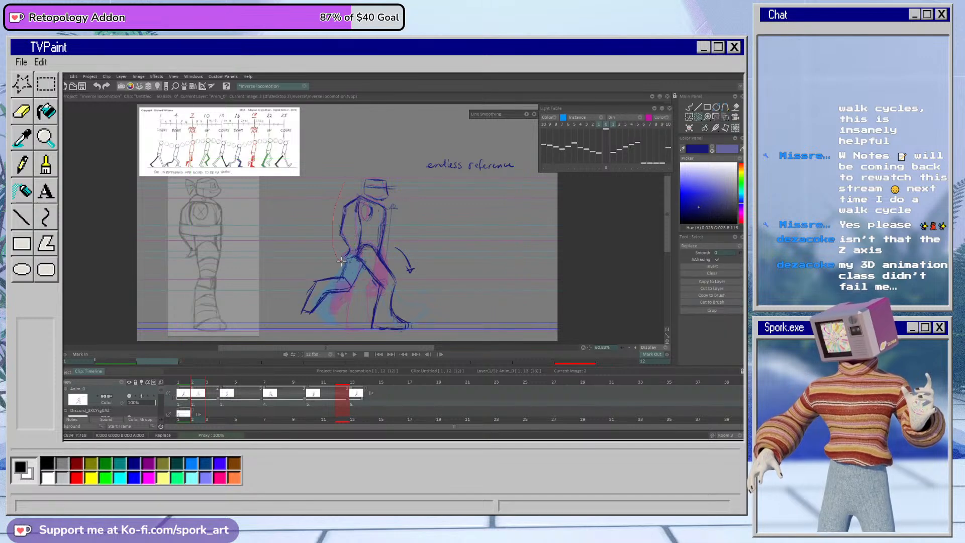
left_click_drag(394, 161, 330, 166)
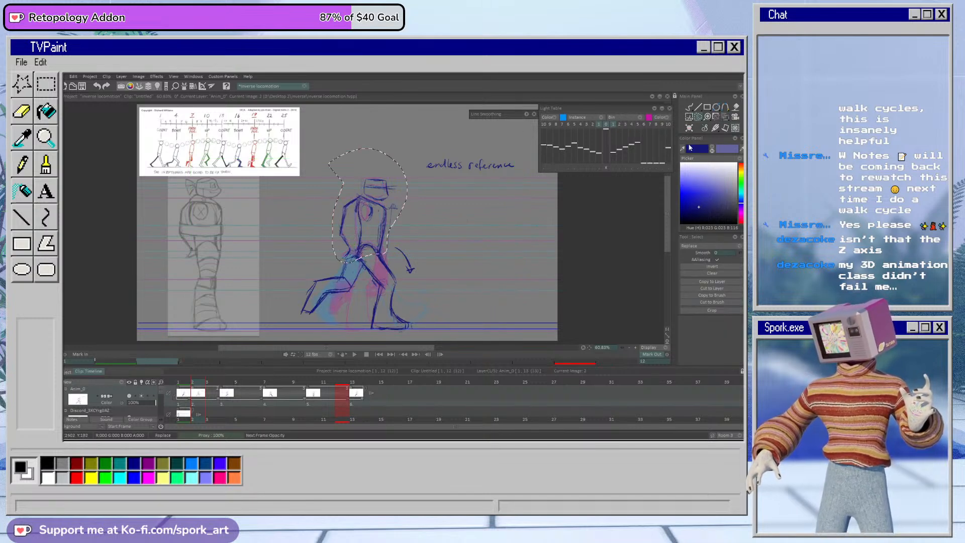
left_click(726, 116)
left_click_drag(384, 220, 386, 222)
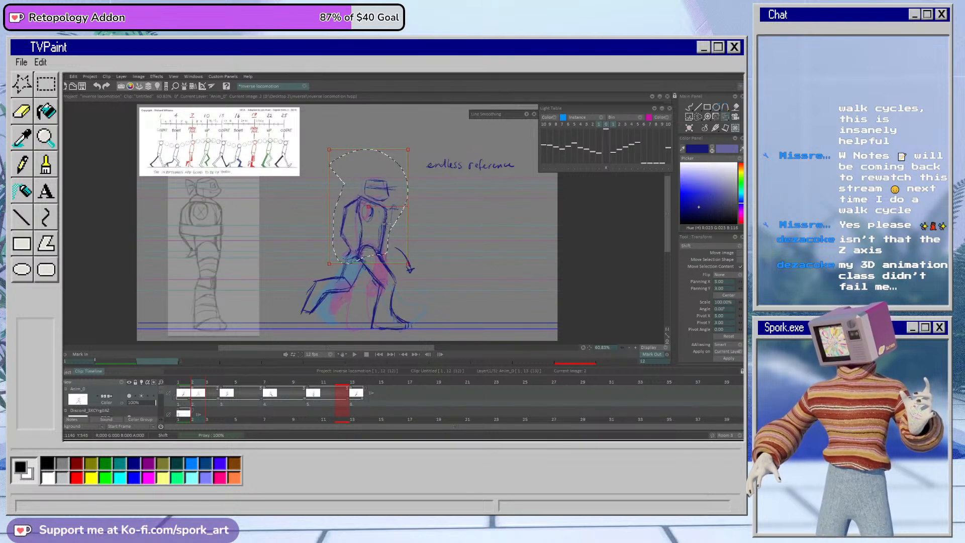
left_click_drag(410, 206, 396, 209)
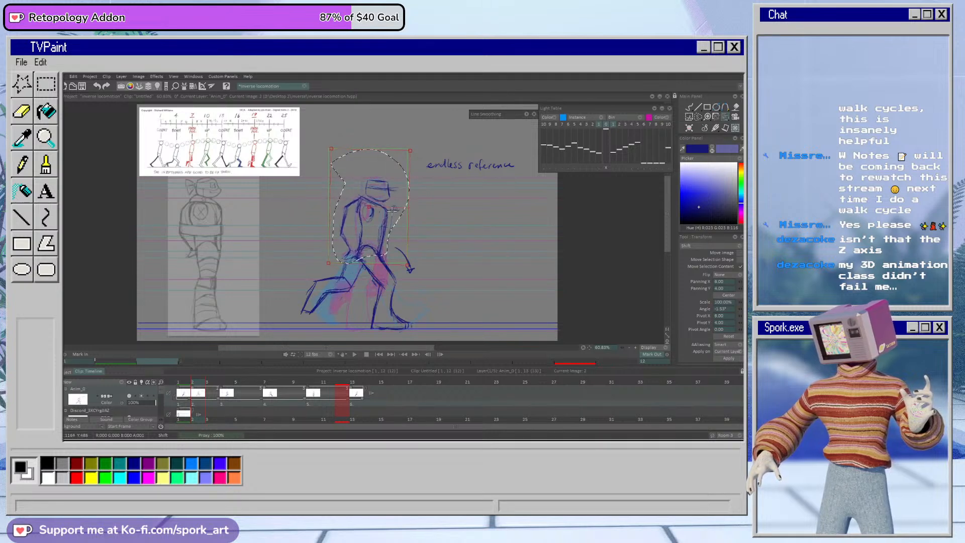
left_click(688, 106)
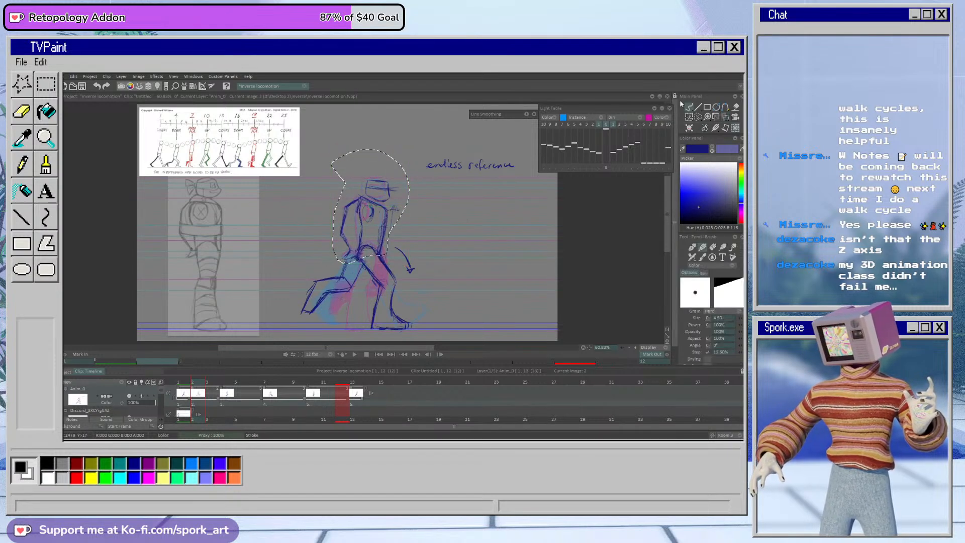
left_click(217, 383)
mouse_move(217, 384)
left_mouse_down()
mouse_move(185, 387)
mouse_move(226, 400)
mouse_move(186, 411)
mouse_move(196, 409)
left_mouse_up()
Step: Erase the back arm on frame 2, redraw it bent at the elbow, and touch up the front torso contour
key("e")
left_click_drag(343, 206, 348, 202)
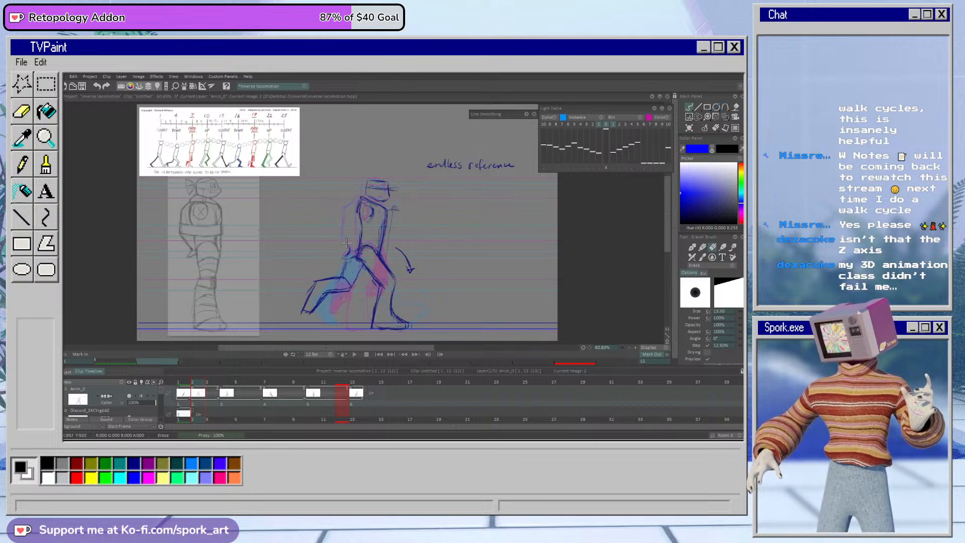
key("b")
mouse_move(361, 198)
left_mouse_down()
mouse_move(348, 206)
mouse_move(343, 234)
left_mouse_up()
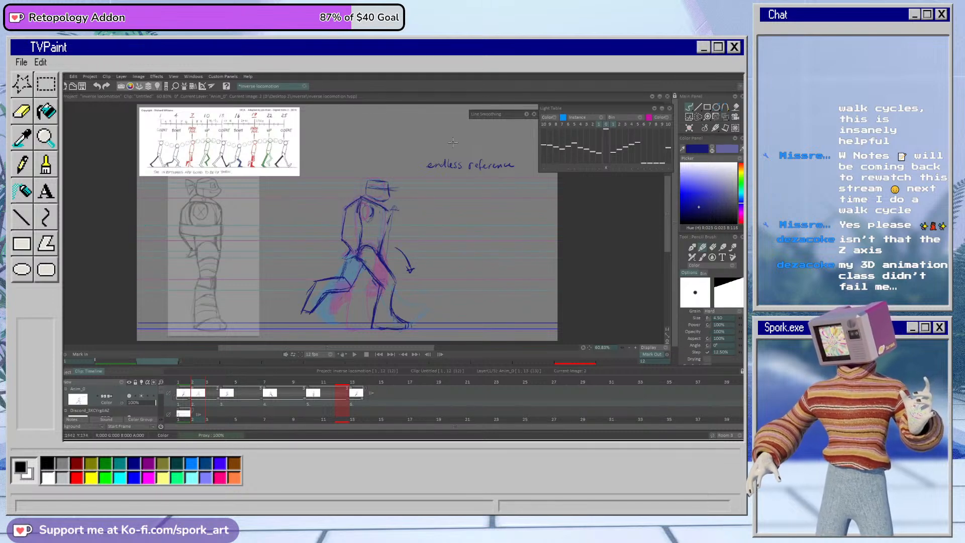
left_click_drag(387, 214, 382, 232)
key("e")
Step: Go to frame 1 and clean up the front leg's shin by erasing its upper contour and redrawing it
key("e")
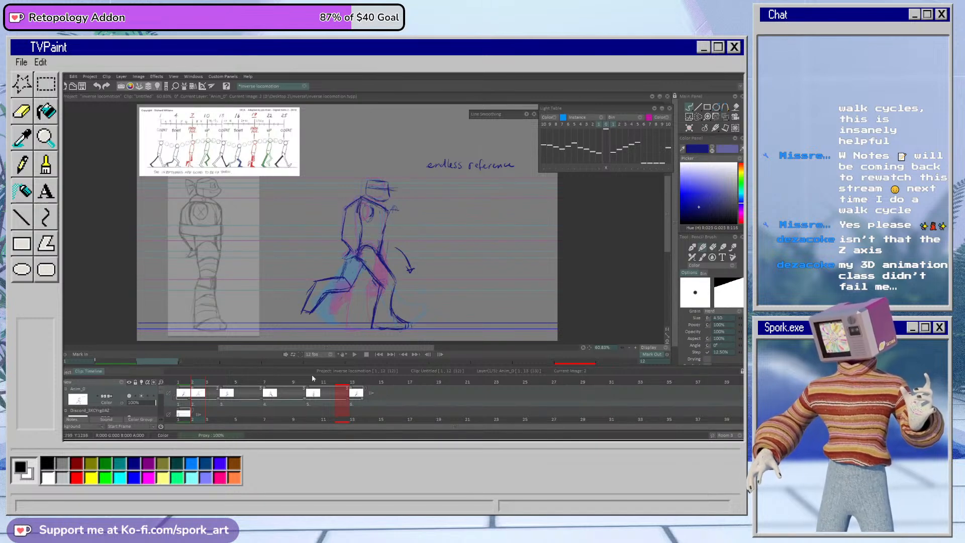
mouse_move(203, 382)
left_mouse_down()
mouse_move(228, 390)
mouse_move(184, 396)
left_mouse_up()
key("e")
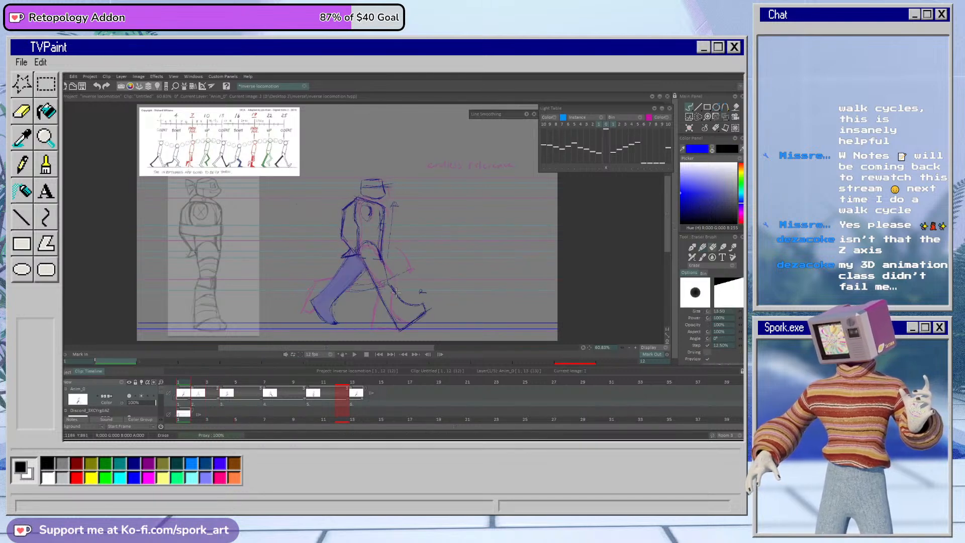
key("e")
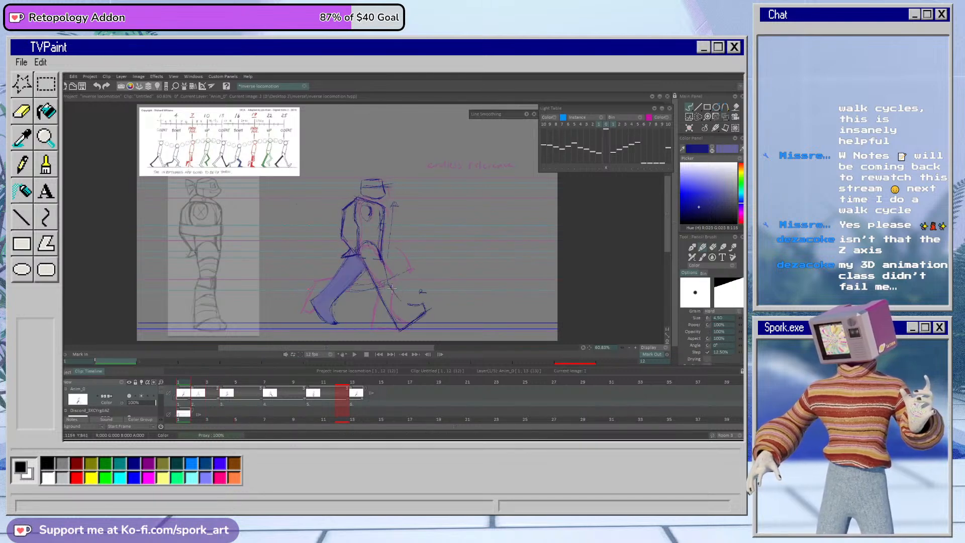
key("e")
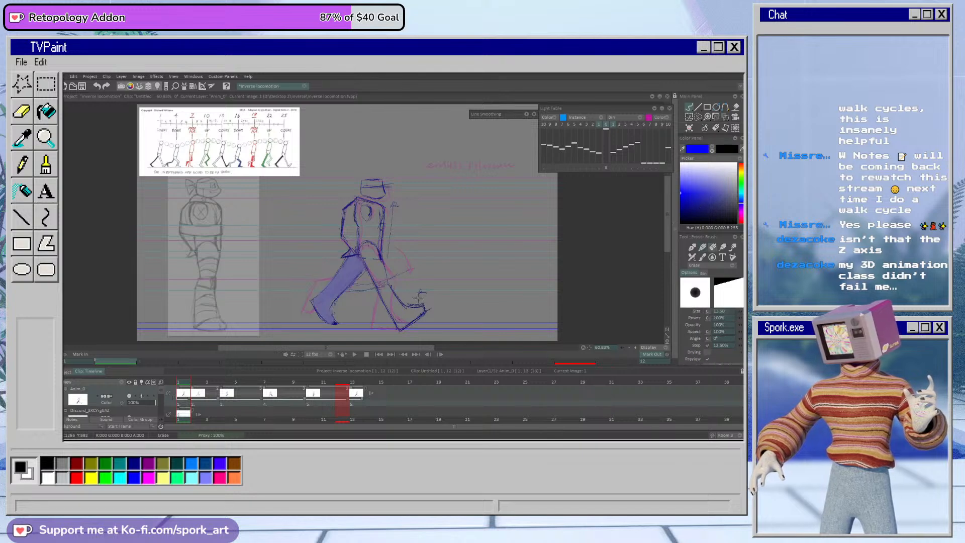
Step: Go to frame 2, clean up the front leg's thigh, and erase and redraw its curved top where it meets the hip
key("e")
mouse_move(190, 397)
left_mouse_down()
mouse_move(308, 397)
mouse_move(196, 407)
left_mouse_up()
key("e")
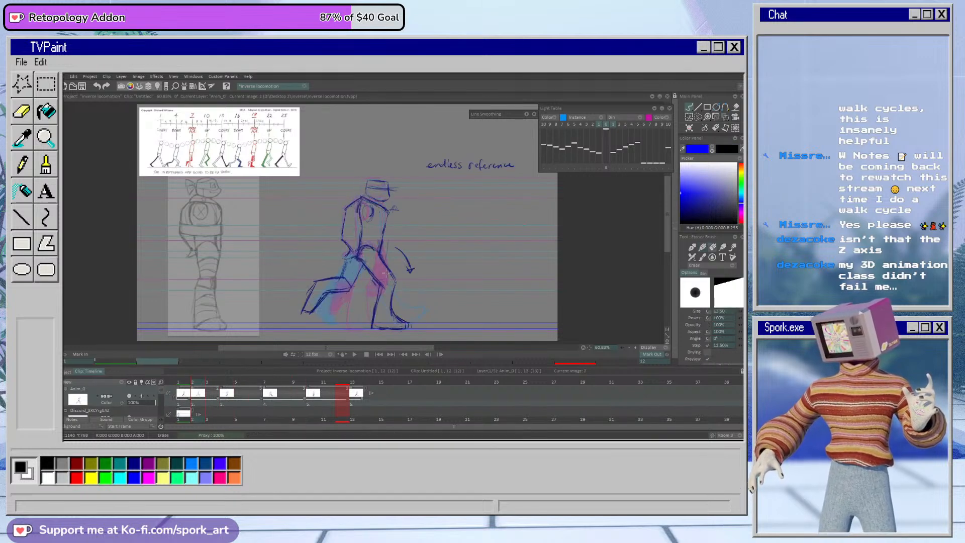
key("e")
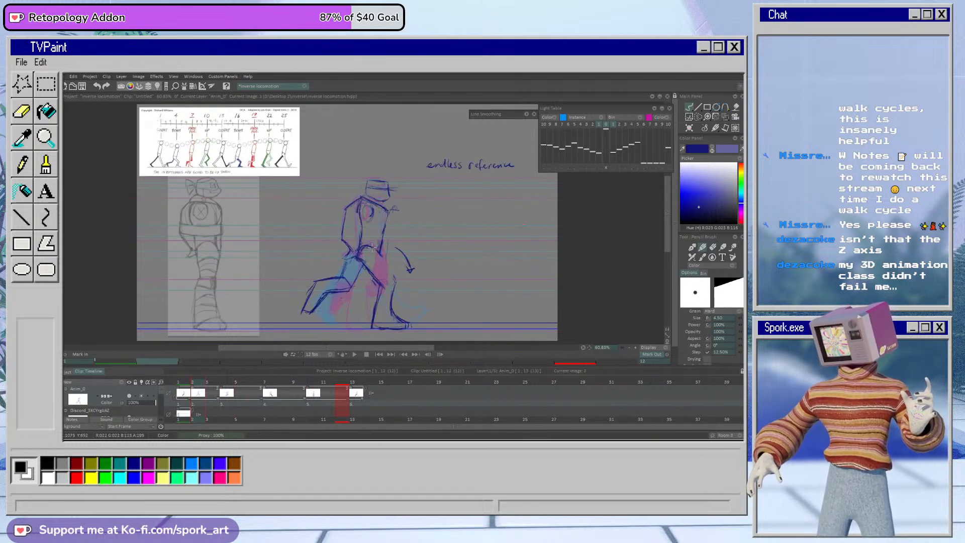
mouse_move(380, 255)
left_mouse_down()
mouse_move(394, 300)
mouse_move(389, 313)
mouse_move(380, 285)
mouse_move(375, 315)
left_mouse_up()
mouse_move(187, 383)
left_mouse_down()
mouse_move(226, 392)
mouse_move(180, 398)
left_mouse_up()
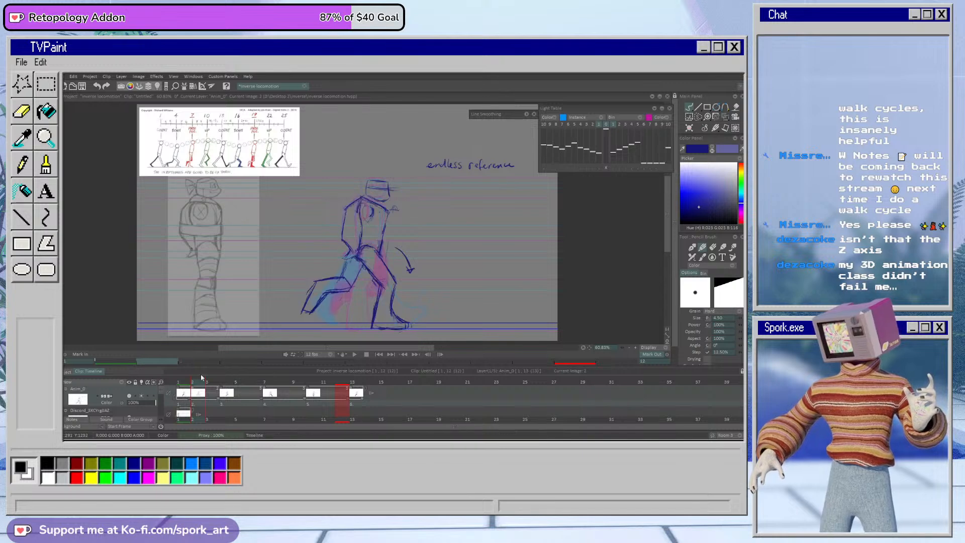
key("e")
key("b")
left_click_drag(370, 254, 366, 270)
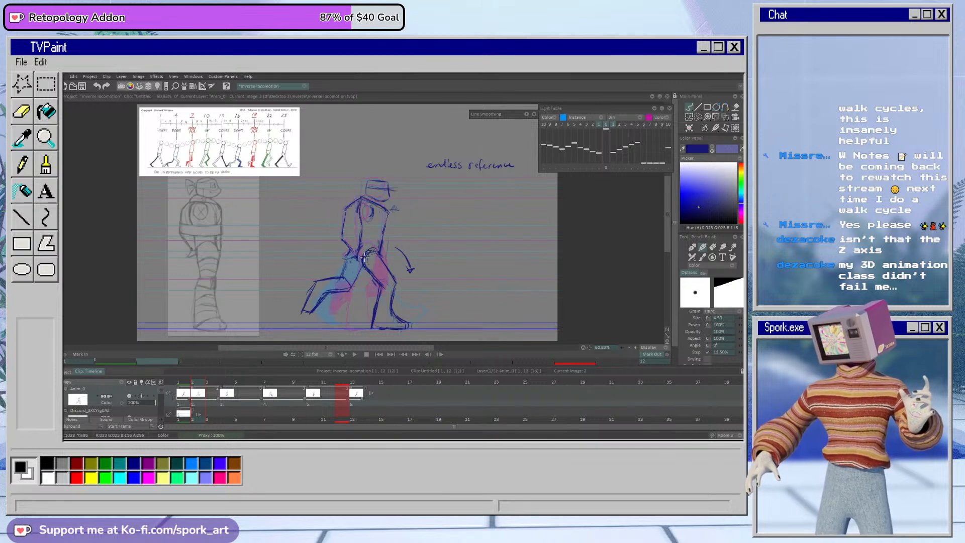
key("e")
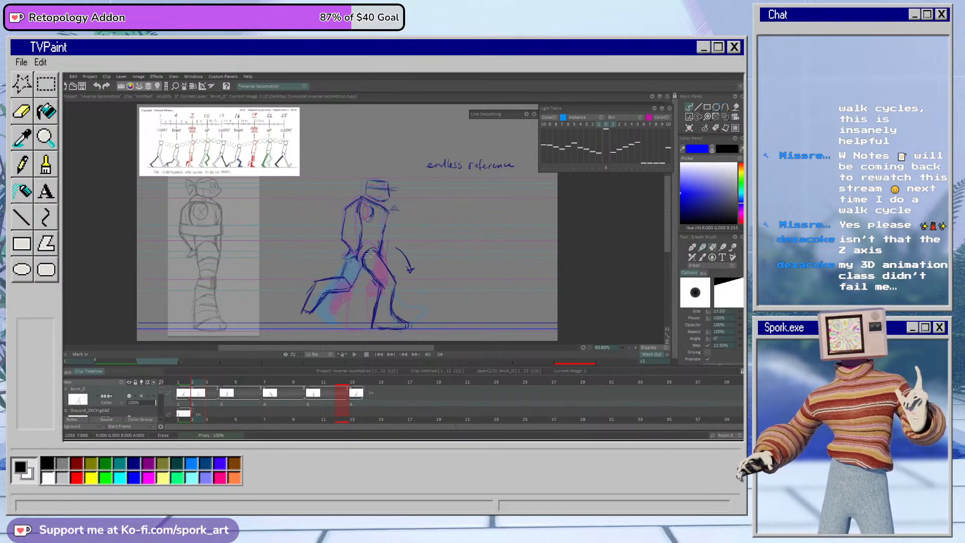
key("e")
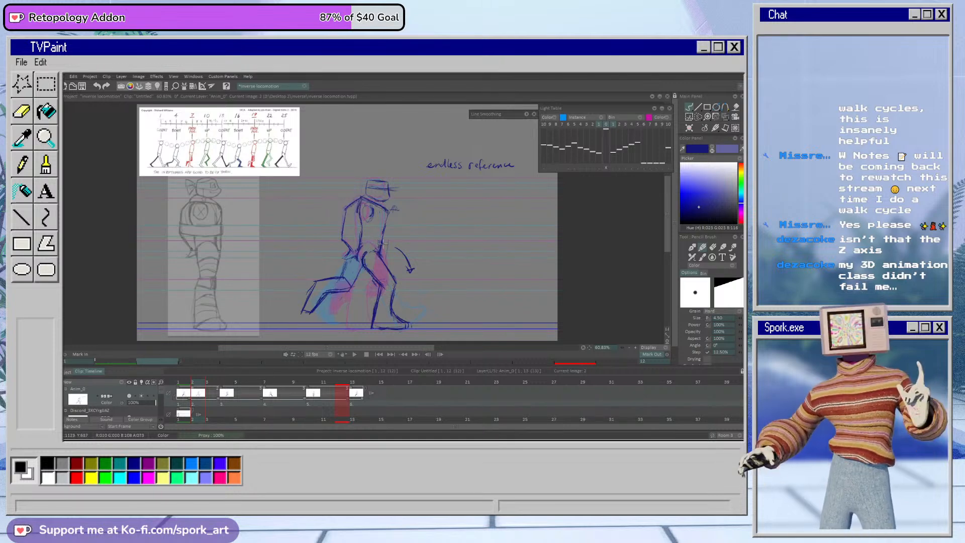
Step: Lasso the head, torso and arms on frame 2, shift them slightly down with Transform, apply, and deselect
left_click(699, 117)
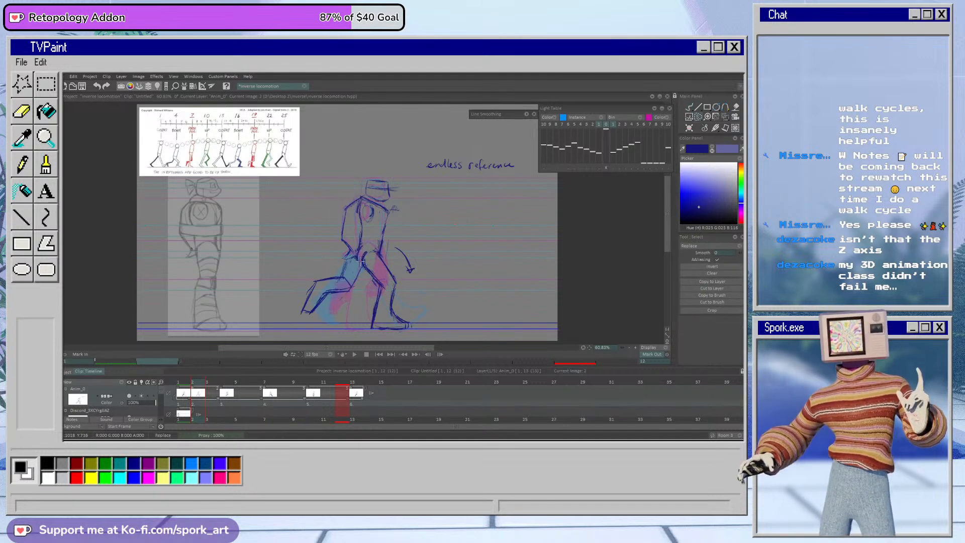
mouse_move(348, 260)
left_mouse_down()
mouse_move(400, 175)
mouse_move(406, 217)
mouse_move(385, 257)
mouse_move(358, 255)
left_mouse_up()
left_click(725, 117)
left_click_drag(383, 226, 384, 229)
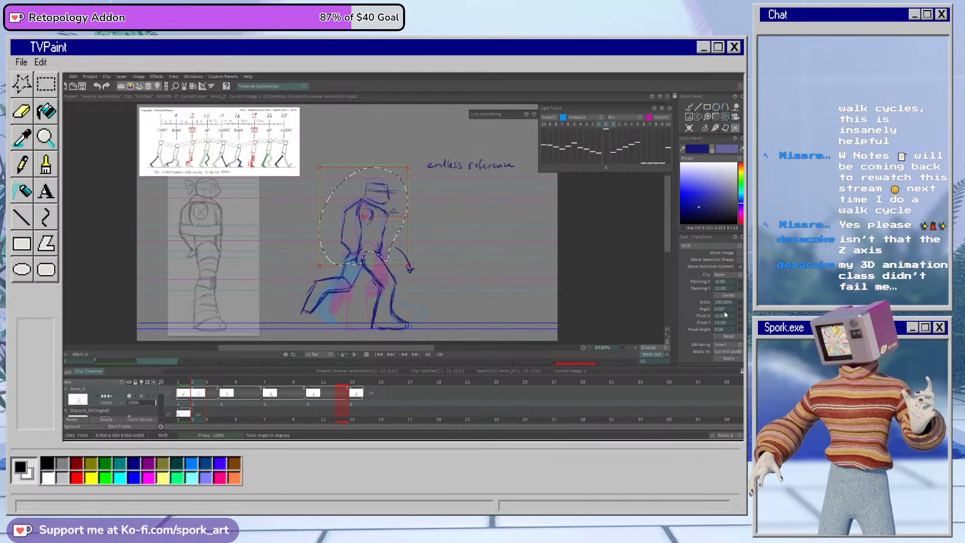
left_click(728, 359)
left_click(687, 108)
key("ctrl+d")
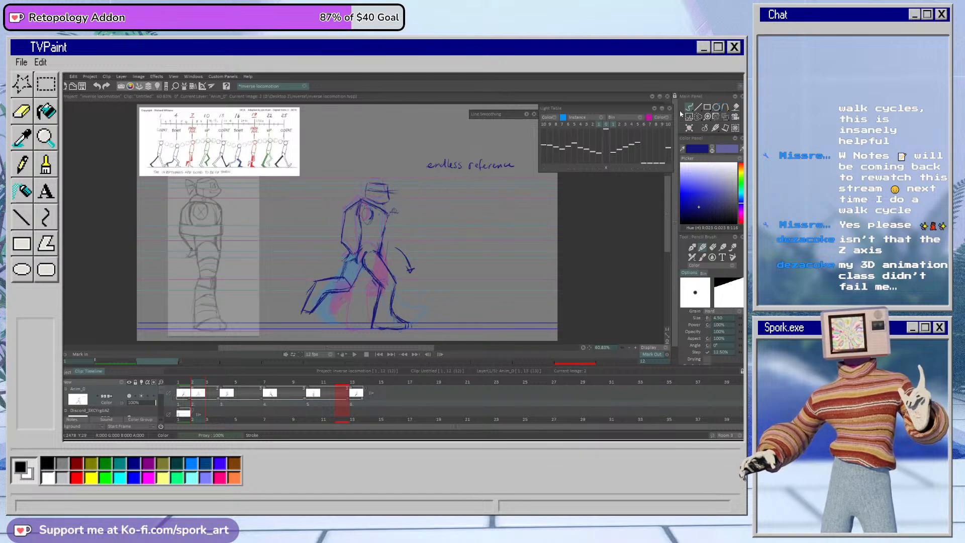
Step: Erase and redraw the hip arc on frame 2 to reconnect the front thigh with the lowered torso
mouse_move(194, 382)
left_mouse_down()
mouse_move(185, 384)
mouse_move(207, 386)
mouse_move(185, 387)
mouse_move(207, 387)
mouse_move(184, 389)
mouse_move(199, 390)
left_mouse_up()
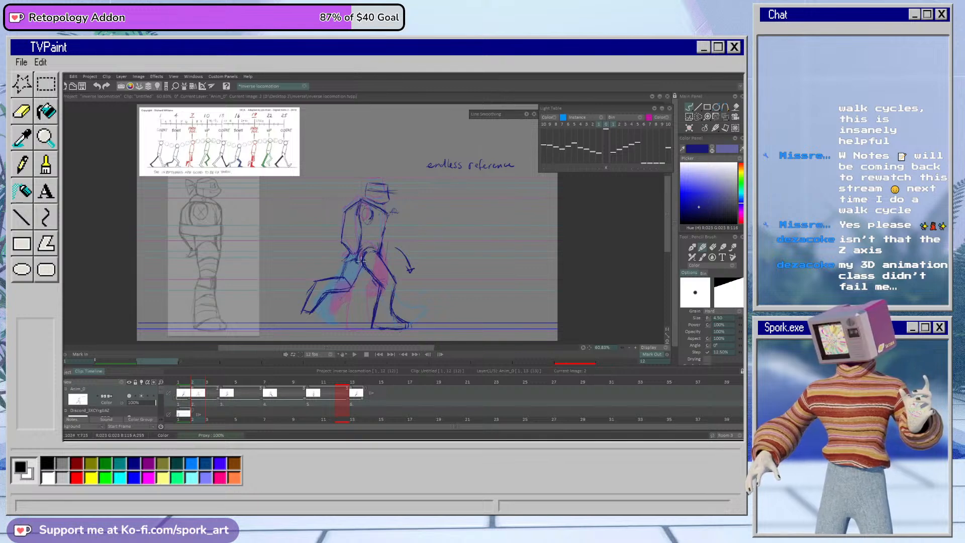
key("e")
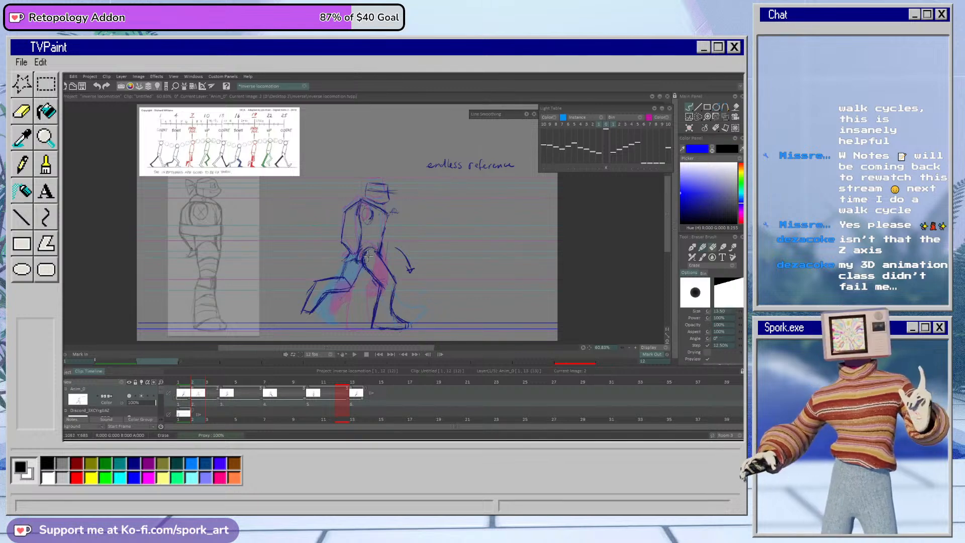
key("b")
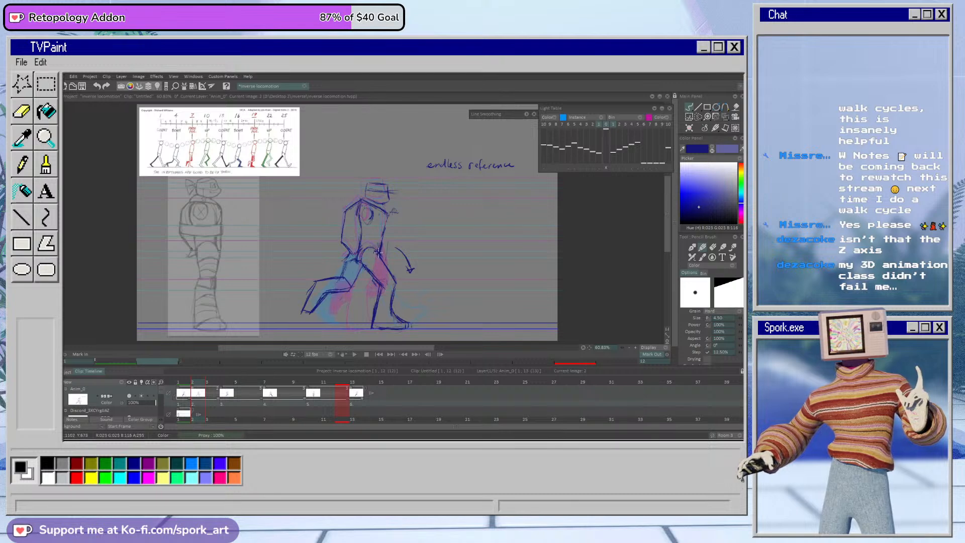
Step: Push the frame 2 drawing to frame 3 and place a copy of the frame 1 contact pose on frame 2
mouse_move(184, 384)
left_mouse_down()
mouse_move(203, 384)
mouse_move(188, 391)
left_mouse_up()
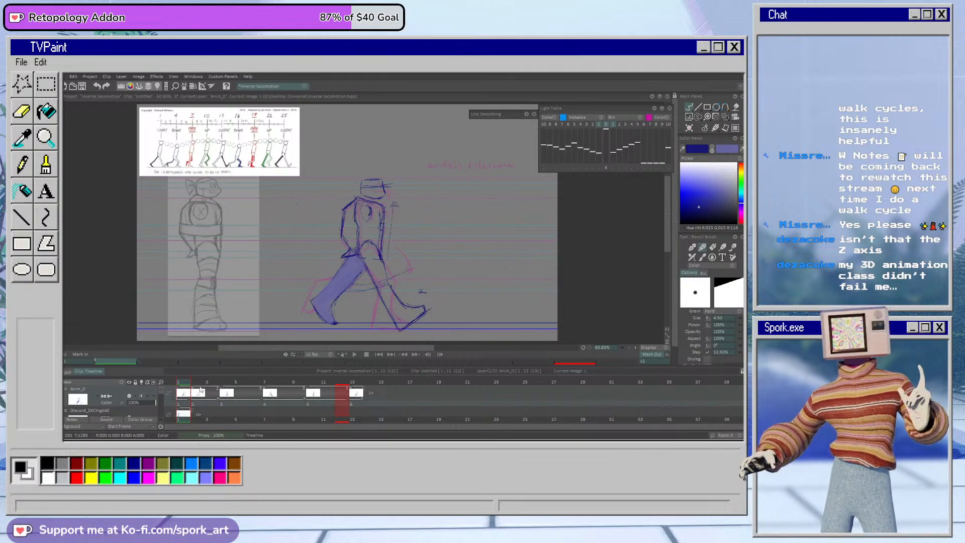
left_click_drag(192, 397, 207, 396)
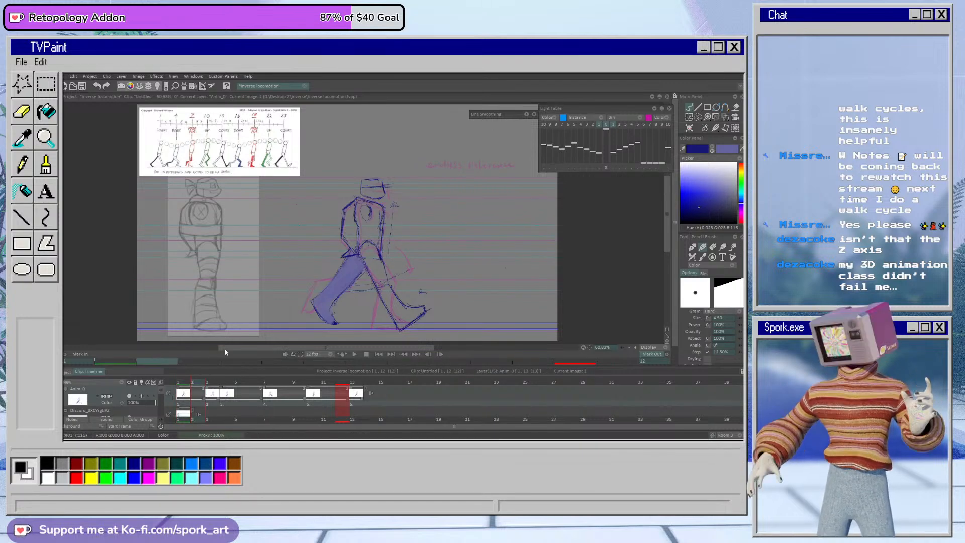
left_click_drag(384, 208, 383, 243)
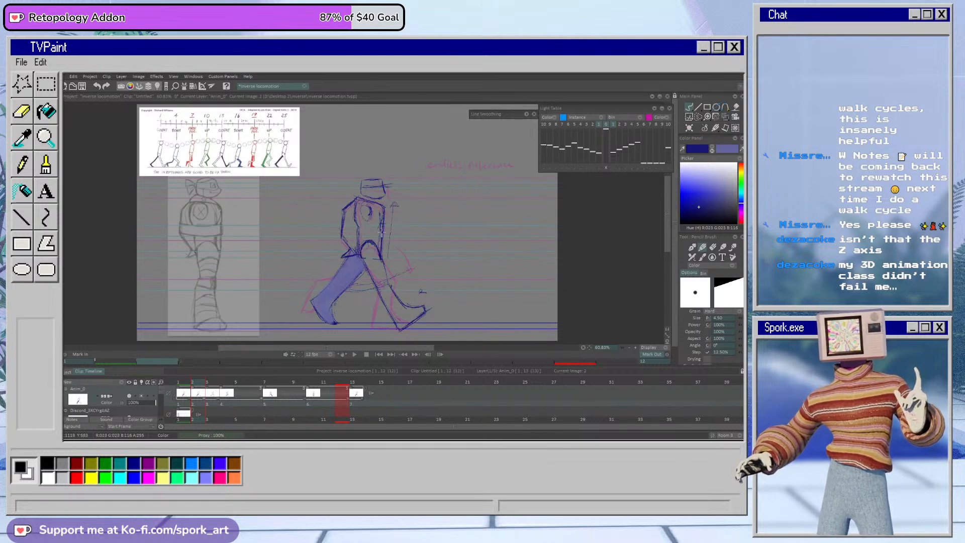
Step: Erase both legs from the copied contact pose on frame 2, keeping the head, torso and arms
key("e")
mouse_move(365, 257)
left_mouse_down()
mouse_move(381, 290)
mouse_move(386, 282)
left_mouse_up()
mouse_move(373, 253)
left_mouse_down()
mouse_move(409, 317)
mouse_move(423, 308)
mouse_move(400, 280)
mouse_move(371, 305)
mouse_move(359, 264)
mouse_move(345, 259)
mouse_move(342, 272)
left_mouse_up()
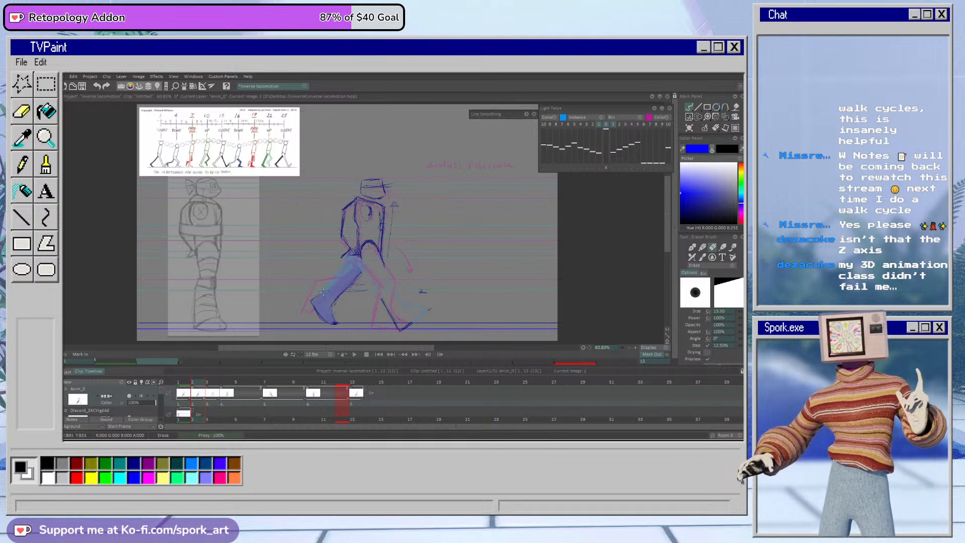
mouse_move(313, 302)
left_mouse_down()
mouse_move(335, 322)
mouse_move(352, 260)
mouse_move(360, 274)
left_mouse_up()
left_click_drag(339, 320, 335, 324)
left_click_drag(397, 325, 382, 299)
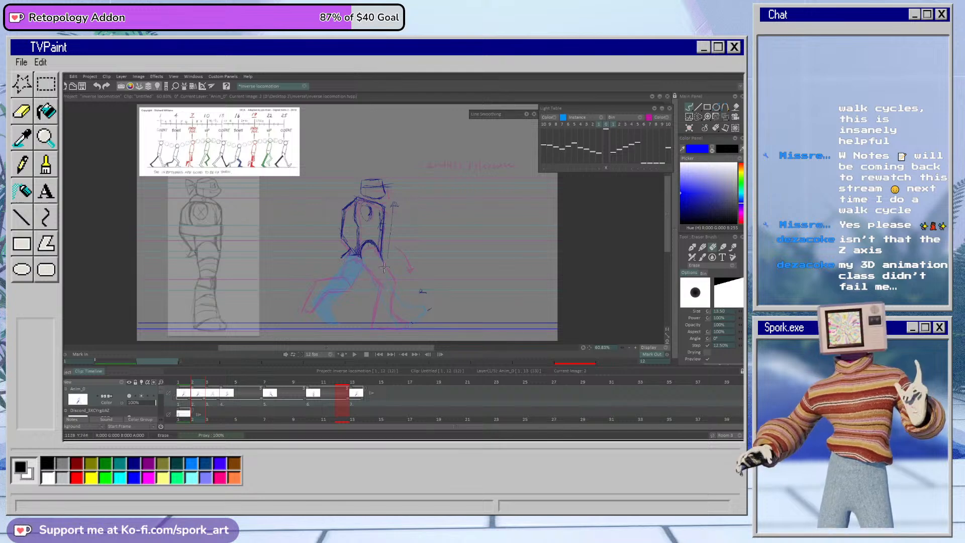
Step: Move the remaining upper body on frame 2 forward and down with Transform, rotate it -3.47°, and apply the change
key("ctrl+t")
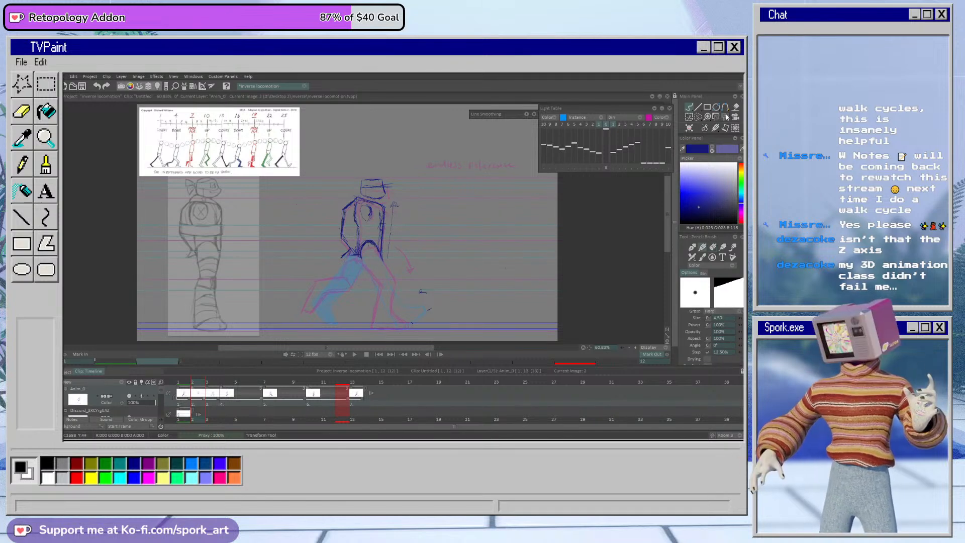
left_click_drag(508, 236, 508, 246)
left_click_drag(441, 235, 451, 232)
left_click_drag(509, 235, 480, 259)
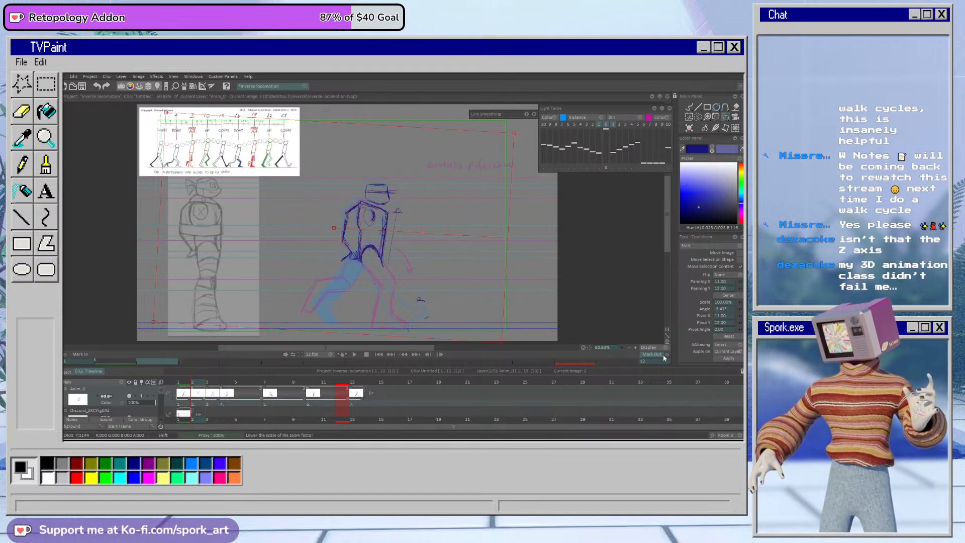
left_click(727, 358)
left_click(211, 387)
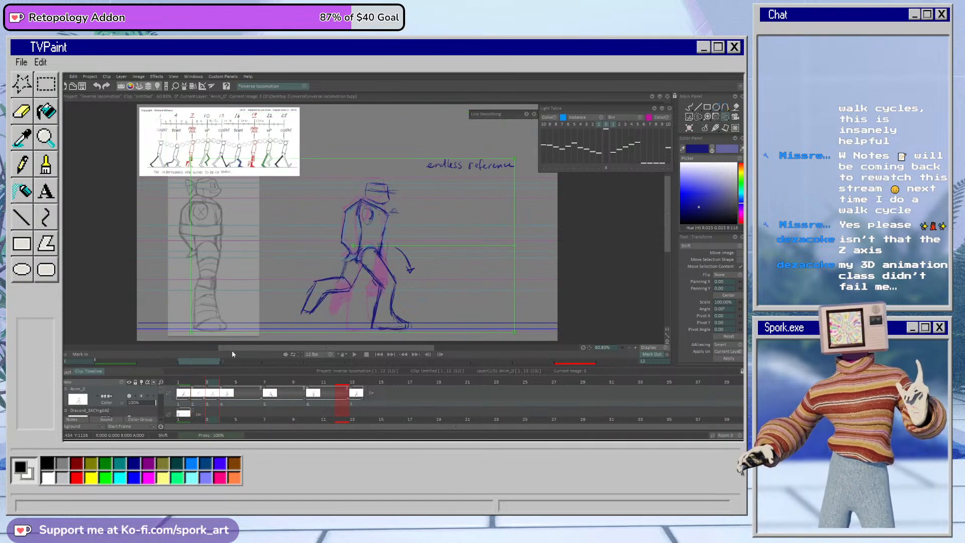
key("e")
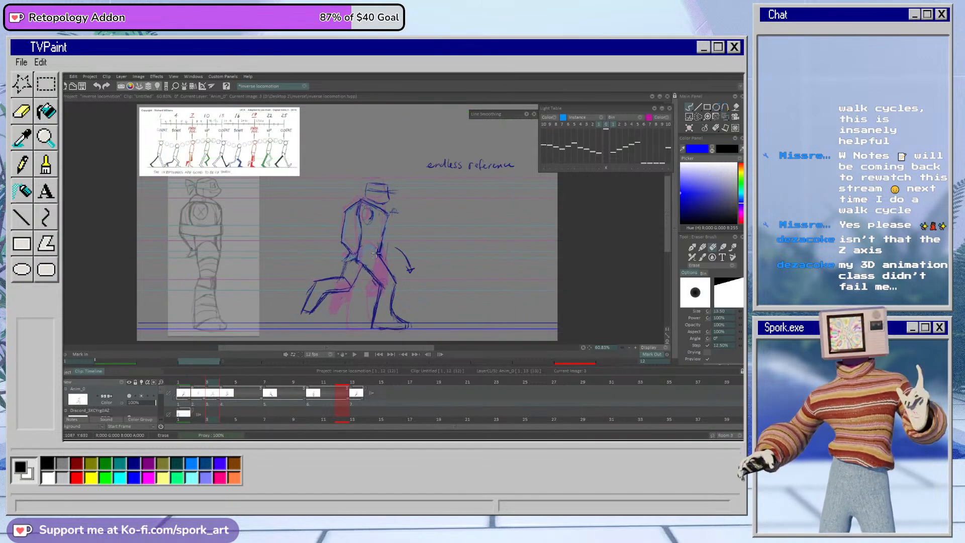
mouse_move(374, 193)
left_mouse_down()
mouse_move(360, 243)
mouse_move(342, 211)
mouse_move(355, 241)
mouse_move(377, 250)
mouse_move(393, 179)
left_mouse_up()
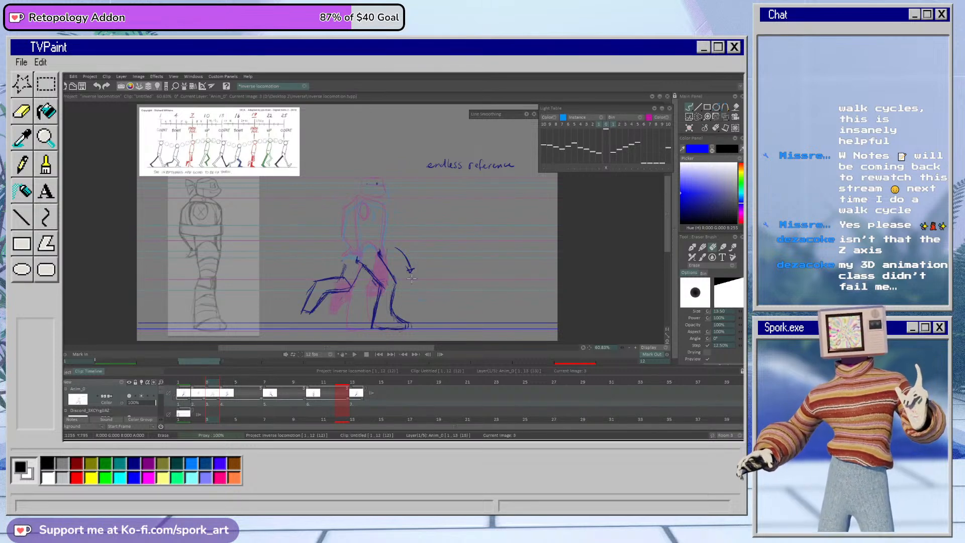
key("ctrl+z")
key("ctrl+t")
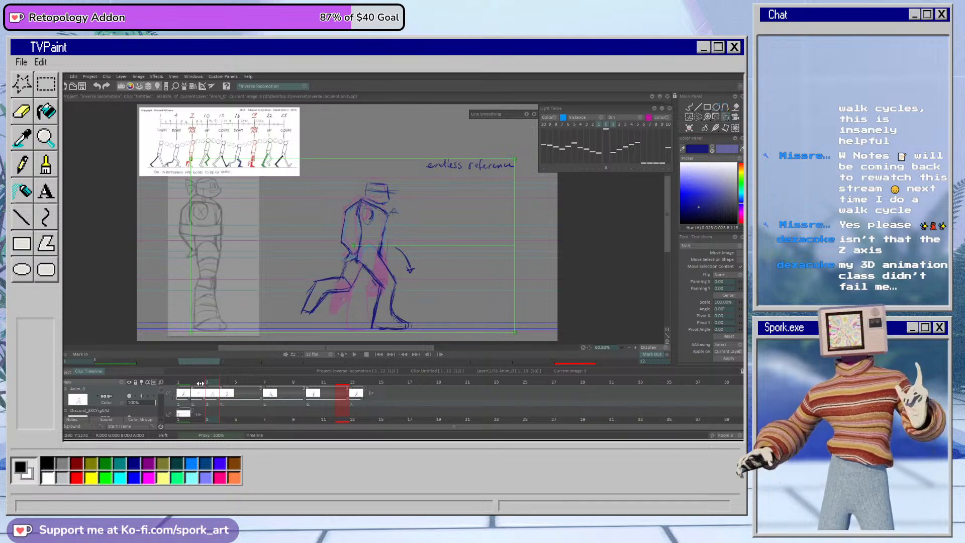
left_click(200, 384)
mouse_move(380, 256)
left_mouse_down()
mouse_move(384, 265)
mouse_move(382, 244)
left_mouse_up()
left_click(728, 336)
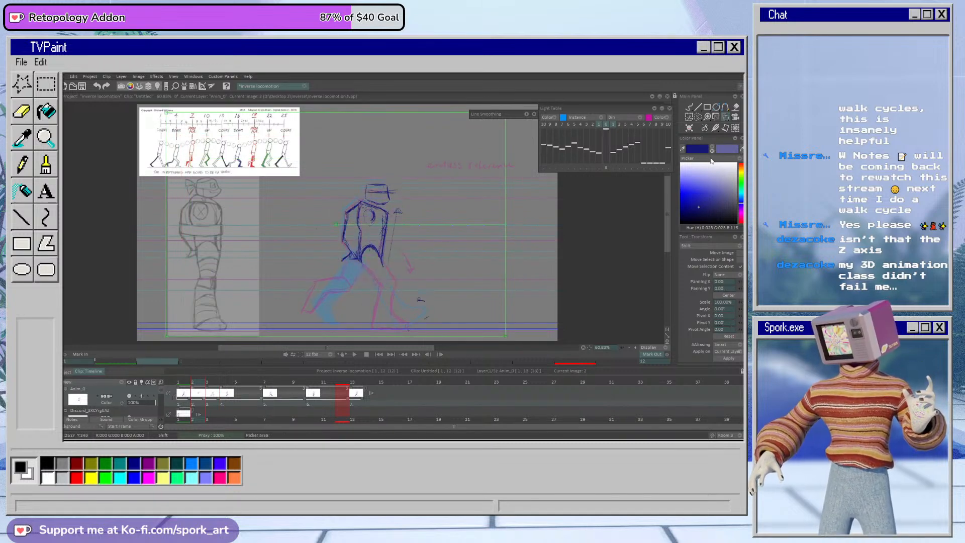
Step: Draw the front leg's thigh and bent knee on frame 2, cleaning up stray contour lines
left_click(689, 106)
left_click_drag(378, 254, 397, 281)
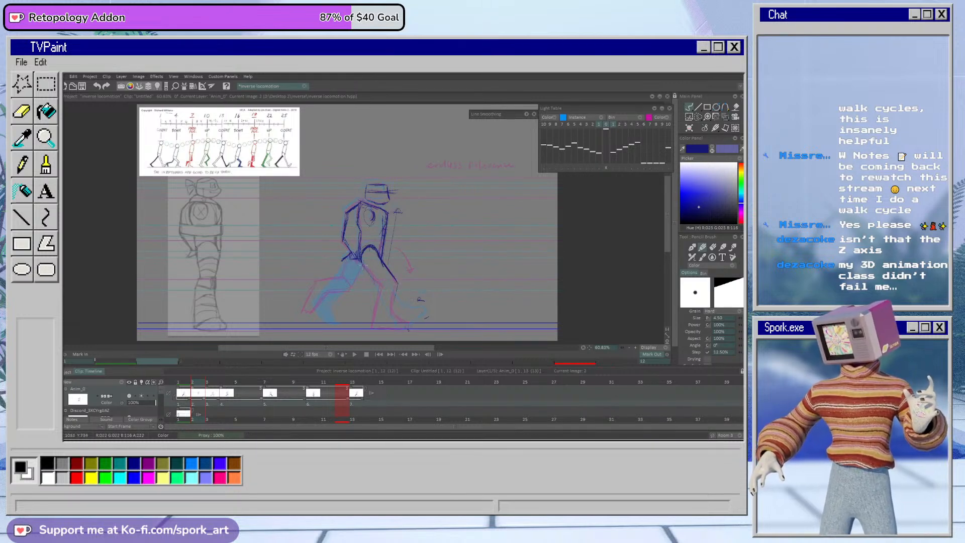
key("e")
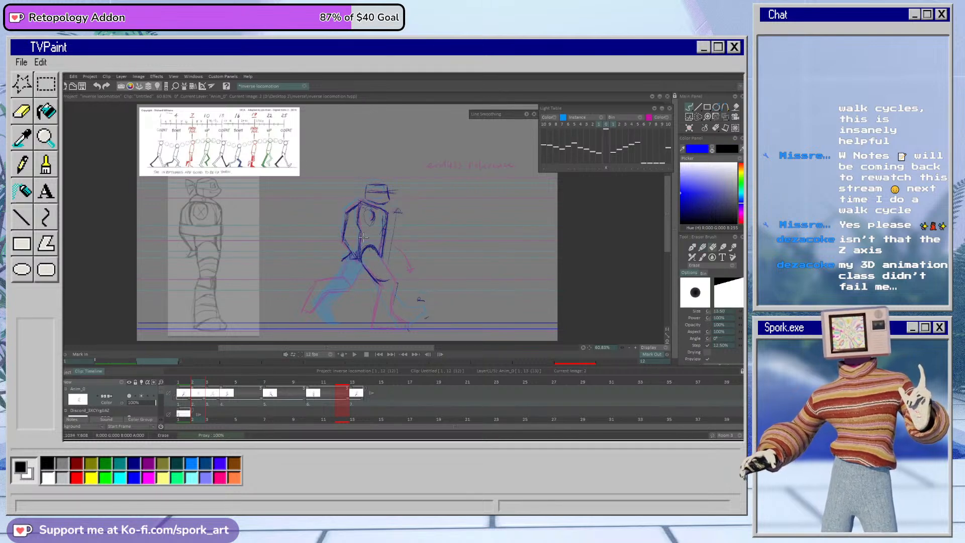
key("e")
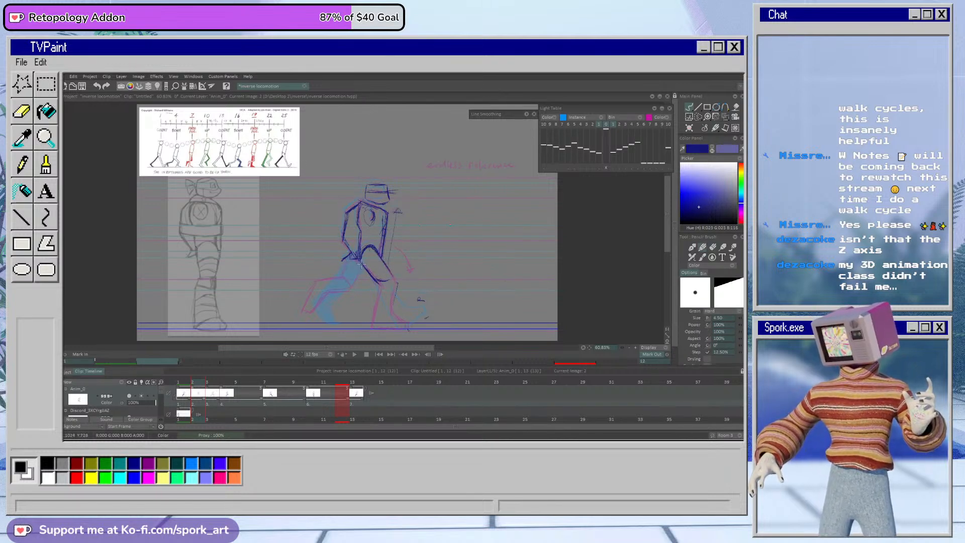
key("e")
key("e")
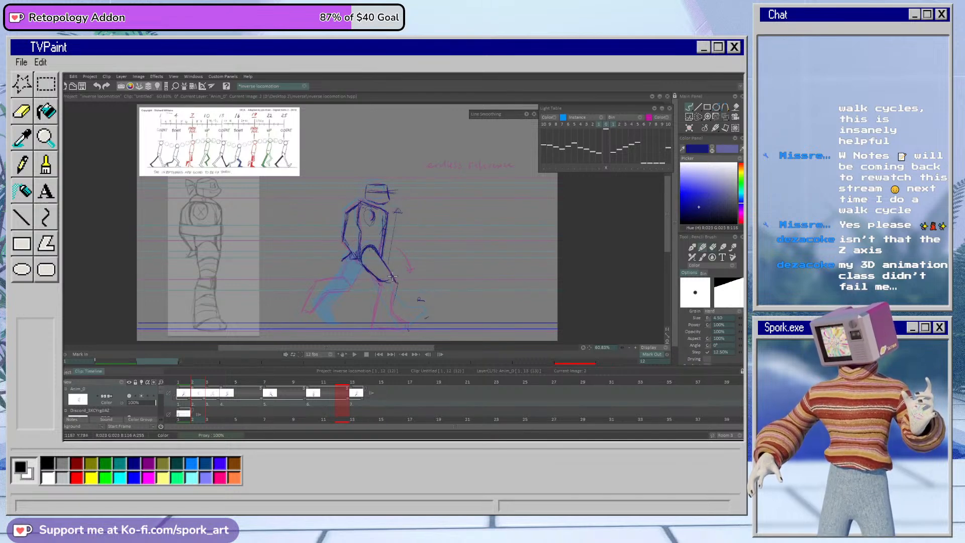
left_click_drag(386, 286, 398, 288)
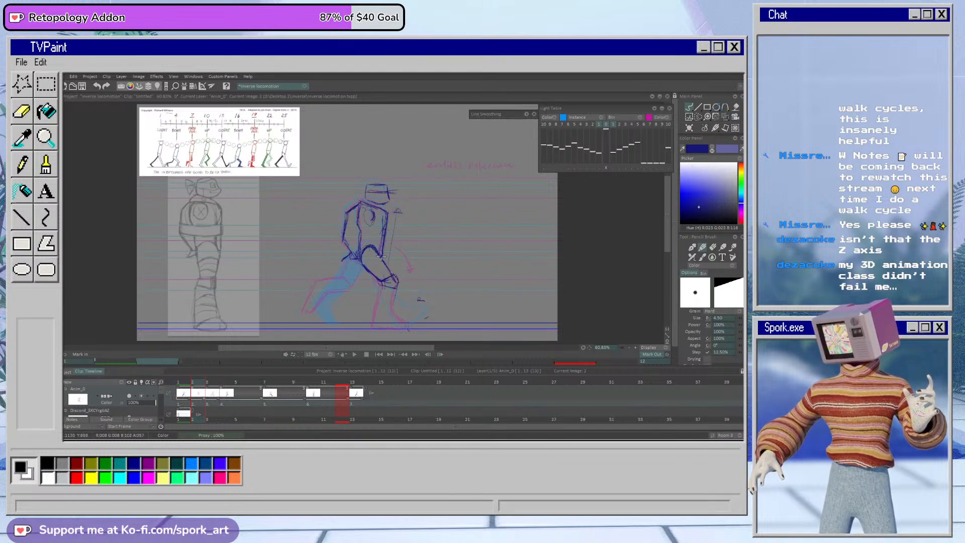
key("e")
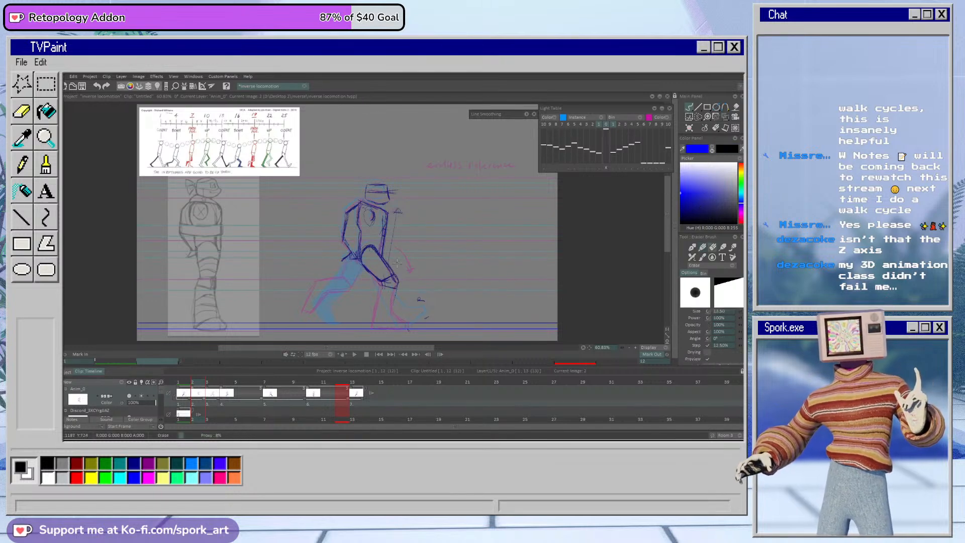
Step: Draw the front leg's shin and flat foot and the trailing bent leg on frame 2, following the frame 3 light-table outlines
key("b")
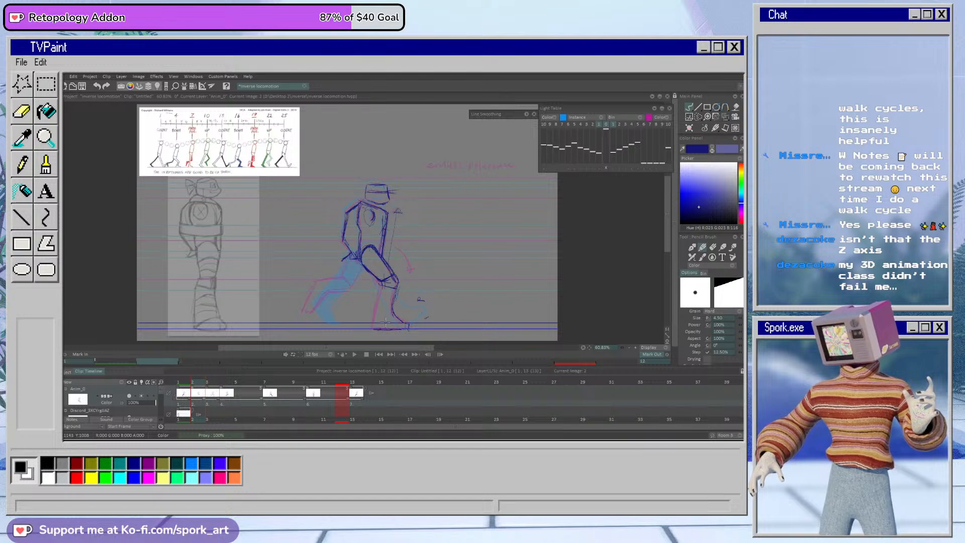
left_click_drag(382, 284, 370, 332)
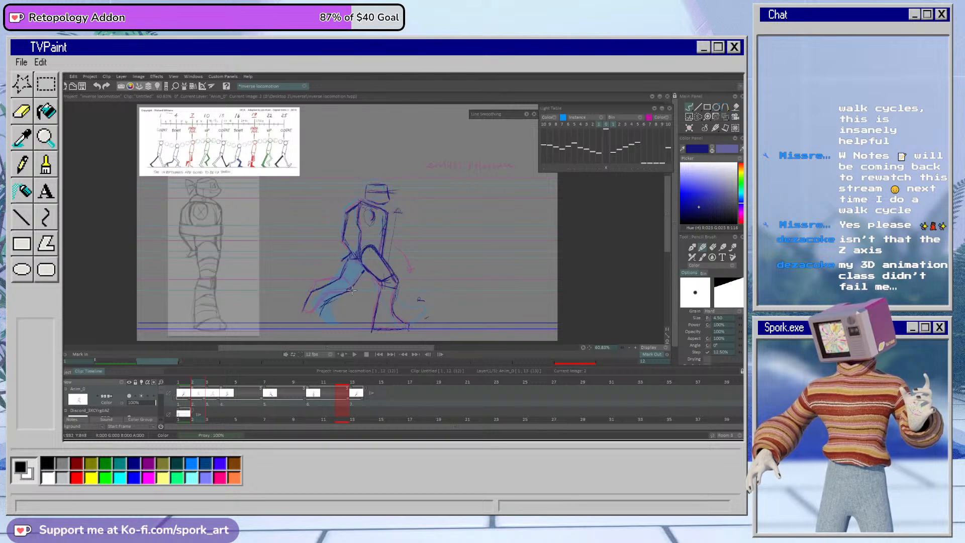
mouse_move(312, 290)
left_mouse_down()
mouse_move(303, 318)
mouse_move(338, 296)
left_mouse_up()
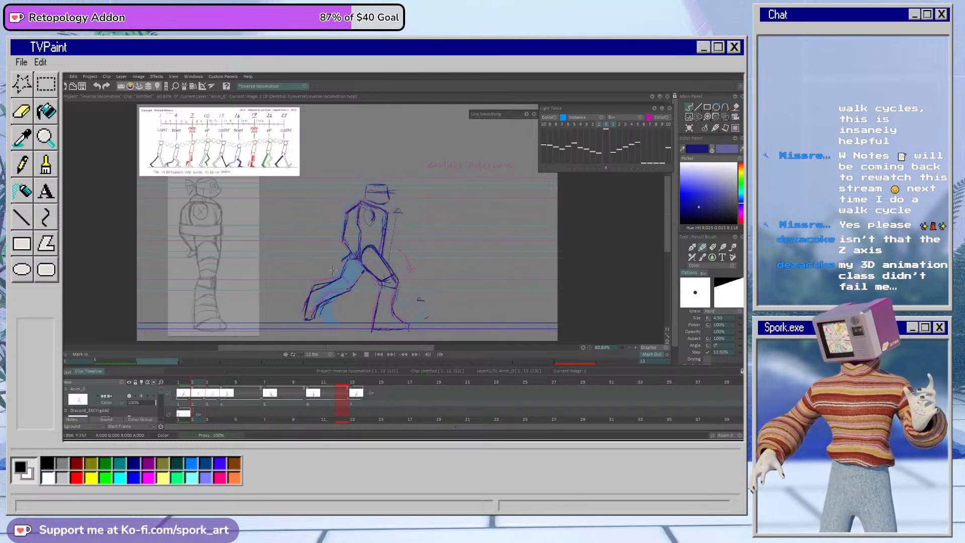
key("e")
key("e")
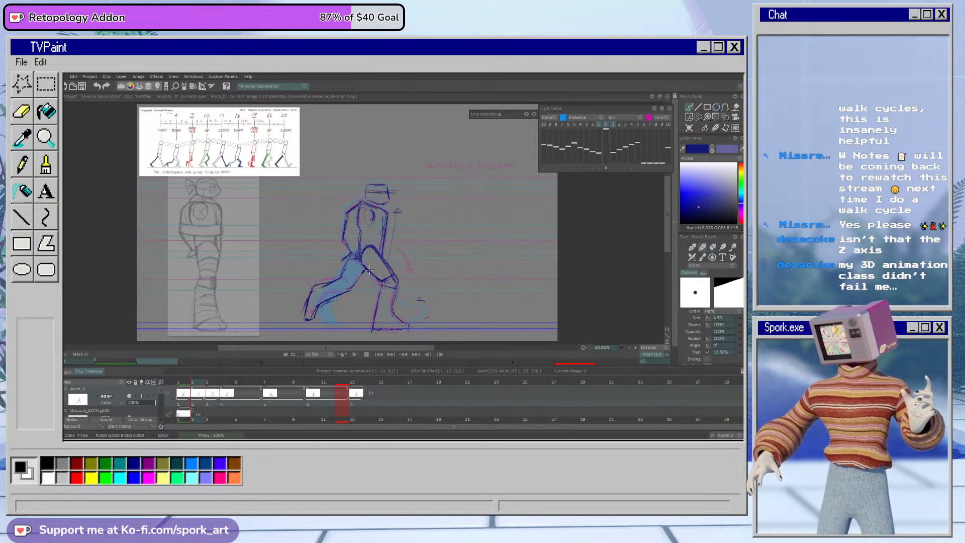
Step: Clean up the contour lines at the hip and trailing thigh on frame 2
key("e")
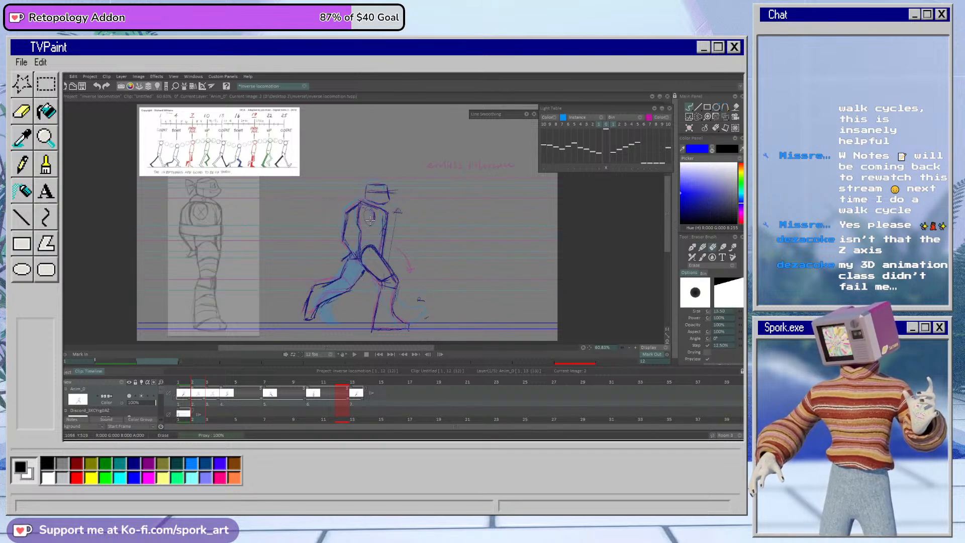
key("e")
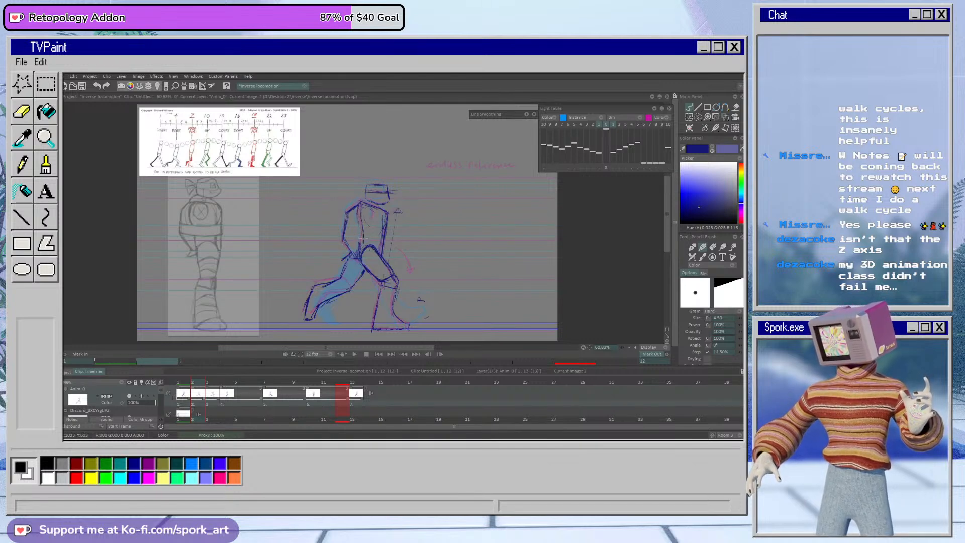
key("e")
mouse_move(353, 255)
left_mouse_down()
mouse_move(344, 260)
mouse_move(355, 259)
left_mouse_up()
key("e")
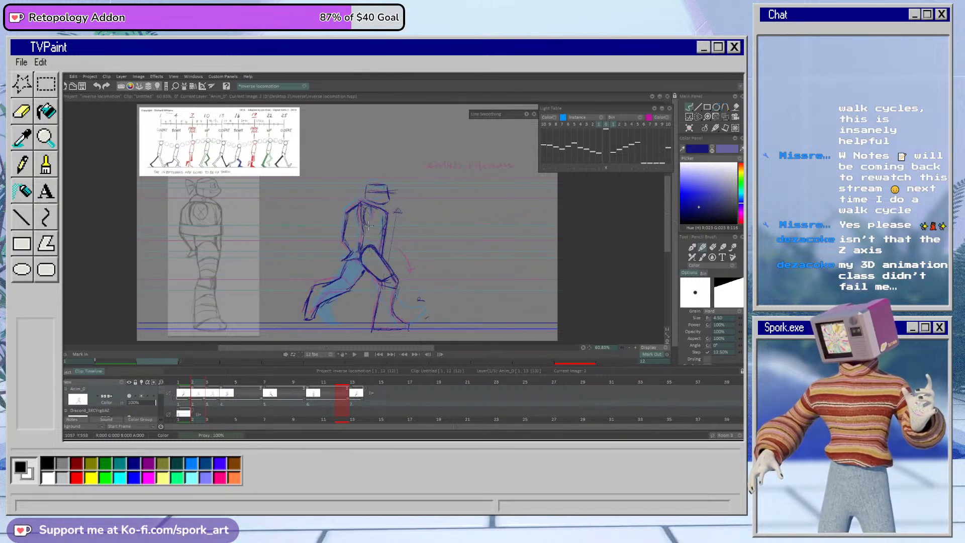
Step: Delete the old drawing on frame 3 and scrub frames 1 and 2 to check the motion
left_click(213, 392)
key("Delete")
mouse_move(186, 390)
left_mouse_down()
mouse_move(295, 403)
mouse_move(189, 405)
mouse_move(203, 409)
mouse_move(184, 412)
mouse_move(206, 411)
mouse_move(177, 415)
mouse_move(198, 417)
left_mouse_up()
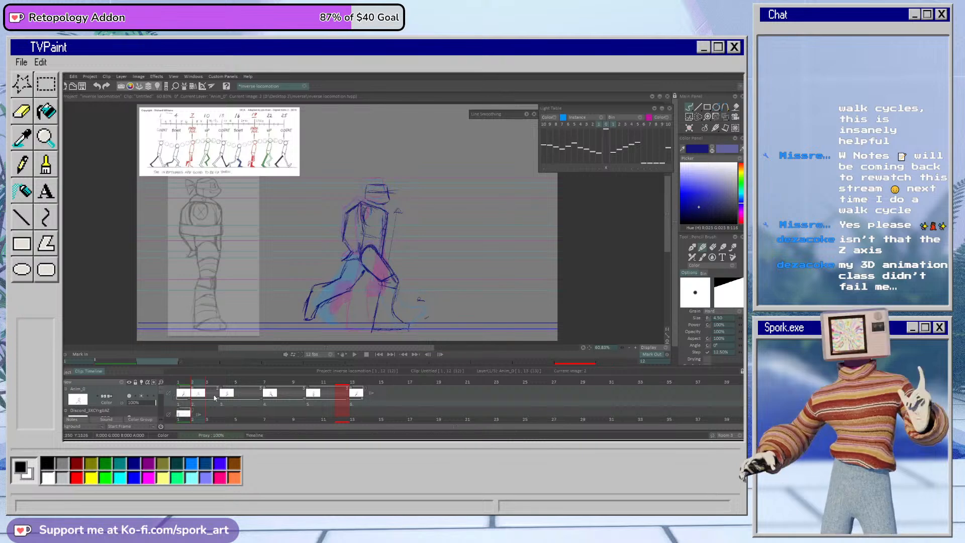
Step: Place a copy of the frame 7 contact pose on frame 8 as the base for the second down pose
left_click_drag(224, 396, 290, 398)
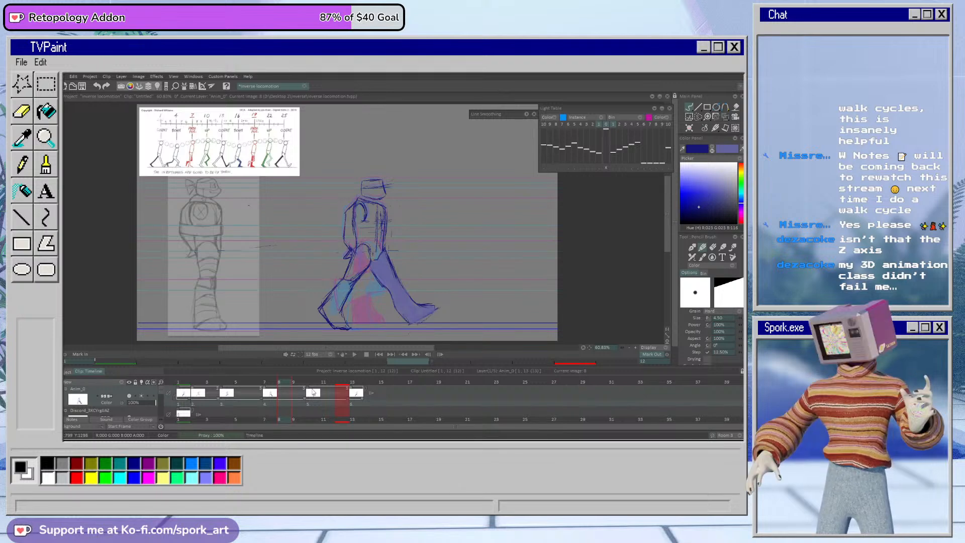
left_click(312, 383)
left_click(279, 384)
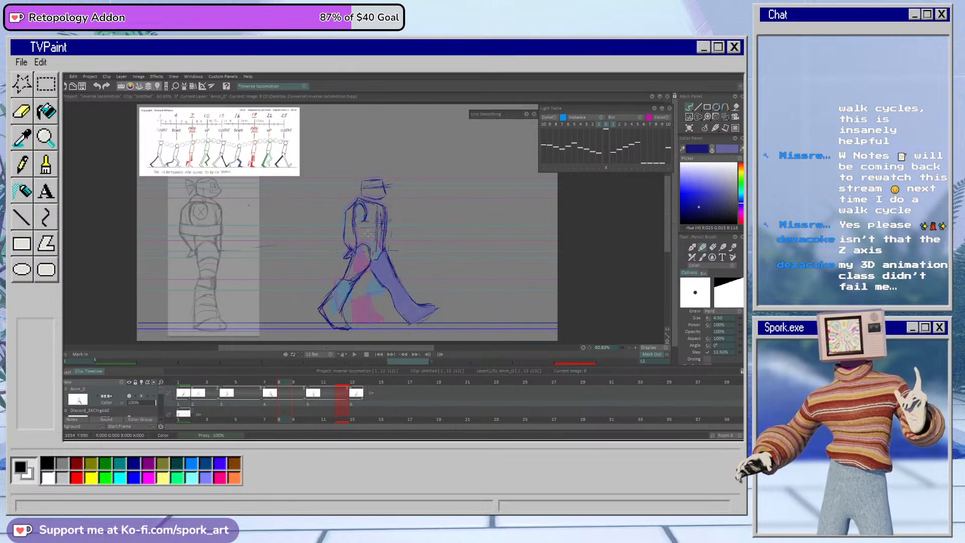
left_click_drag(366, 246, 368, 254)
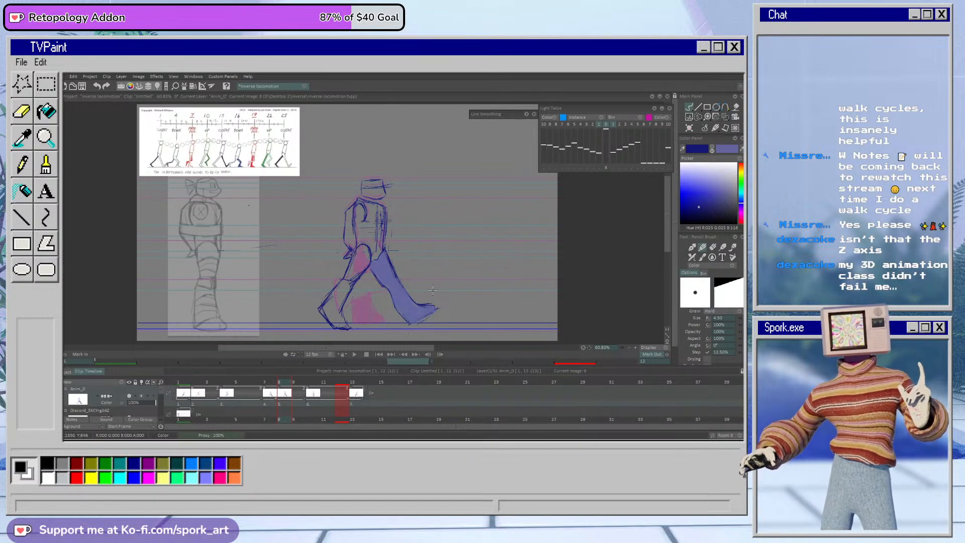
Step: Erase both legs from the copied contact pose on frame 8, keeping the head, torso and arms
left_click(713, 148)
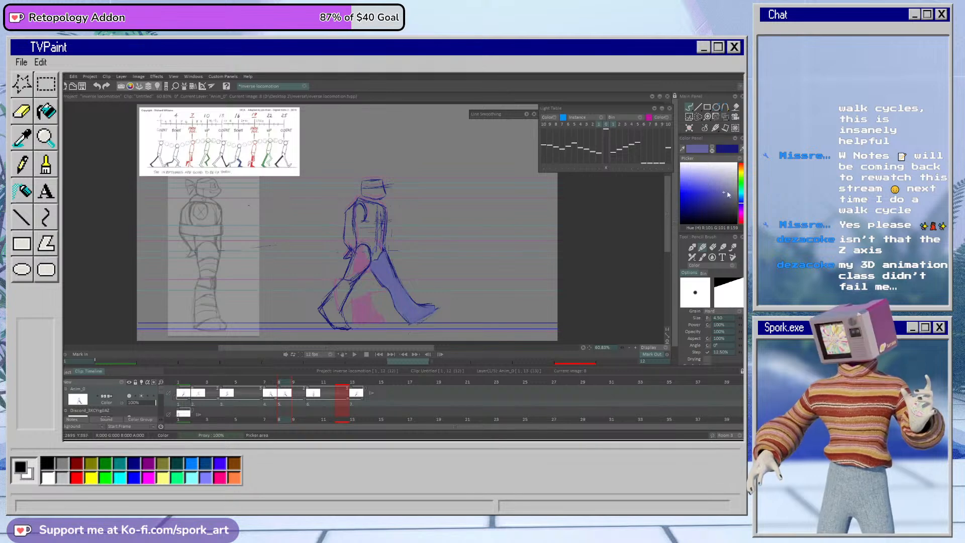
left_click(713, 248)
mouse_move(389, 250)
left_mouse_down()
mouse_move(389, 256)
mouse_move(384, 274)
mouse_move(404, 326)
mouse_move(418, 289)
mouse_move(443, 323)
left_mouse_up()
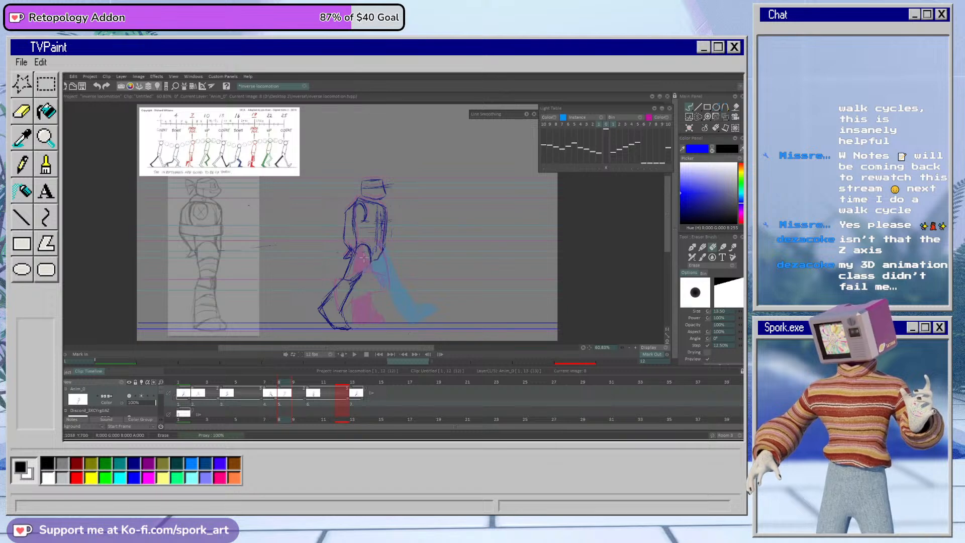
mouse_move(357, 254)
left_mouse_down()
mouse_move(363, 266)
mouse_move(344, 287)
mouse_move(337, 330)
mouse_move(318, 308)
left_mouse_up()
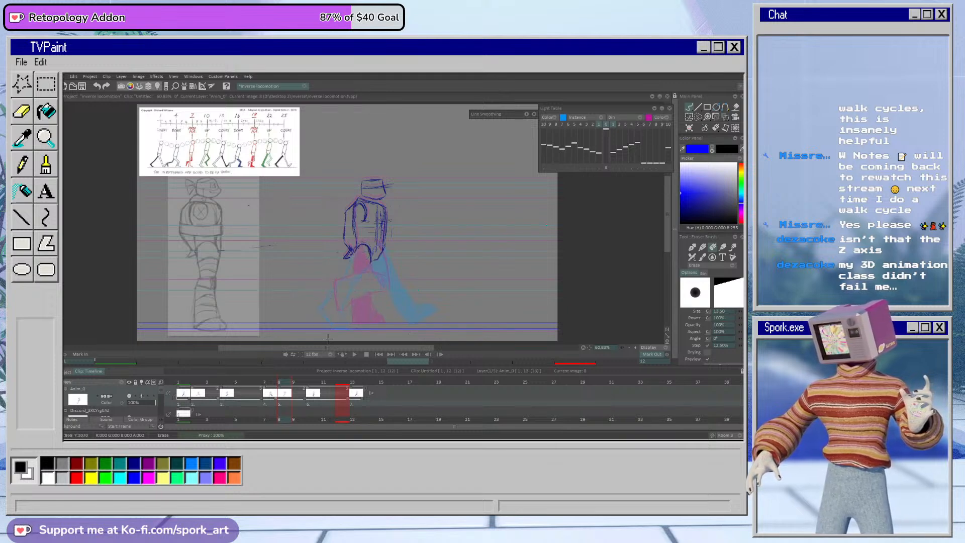
Step: Move the remaining upper body on frame 8 slightly down with Transform and apply the change
left_click(725, 116)
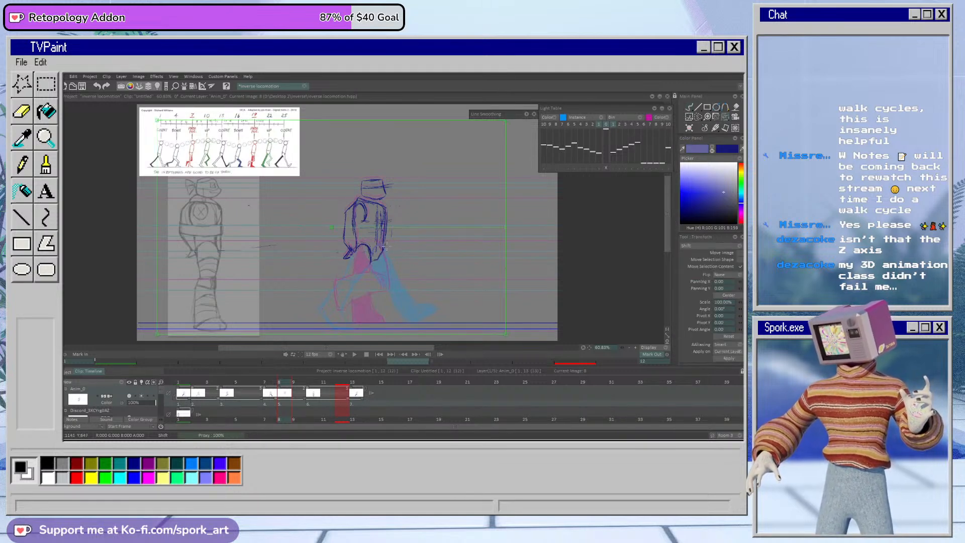
left_click_drag(387, 247, 387, 252)
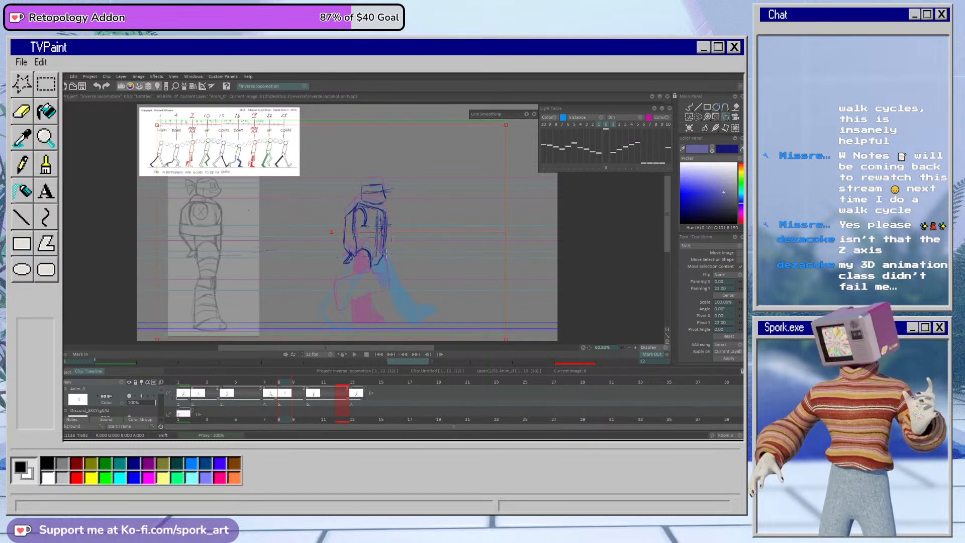
left_click(729, 358)
left_click(688, 106)
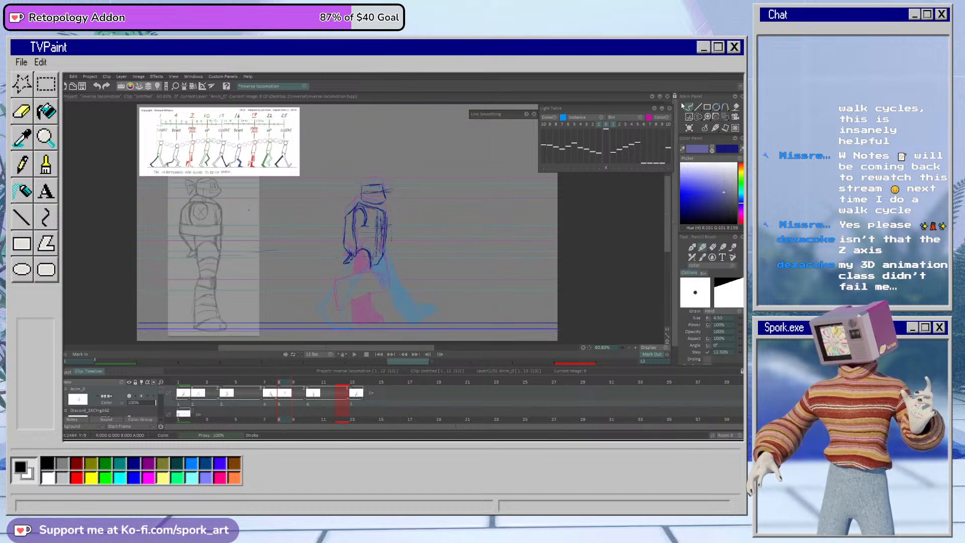
Step: Draw the bent front leg with a flat foot on frame 8 in dark blue and clean up its knee
left_click(712, 149)
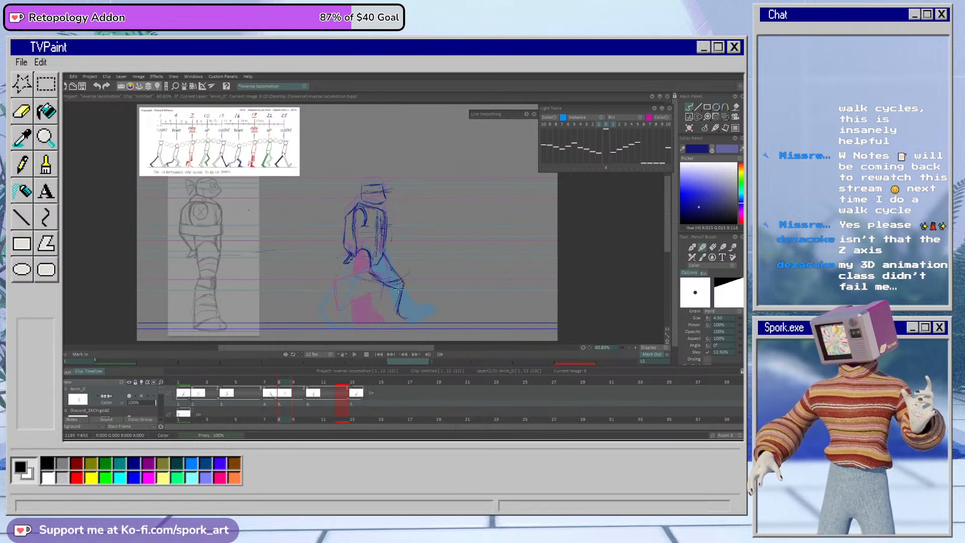
mouse_move(385, 296)
left_mouse_down()
mouse_move(379, 322)
mouse_move(406, 323)
mouse_move(404, 314)
left_mouse_up()
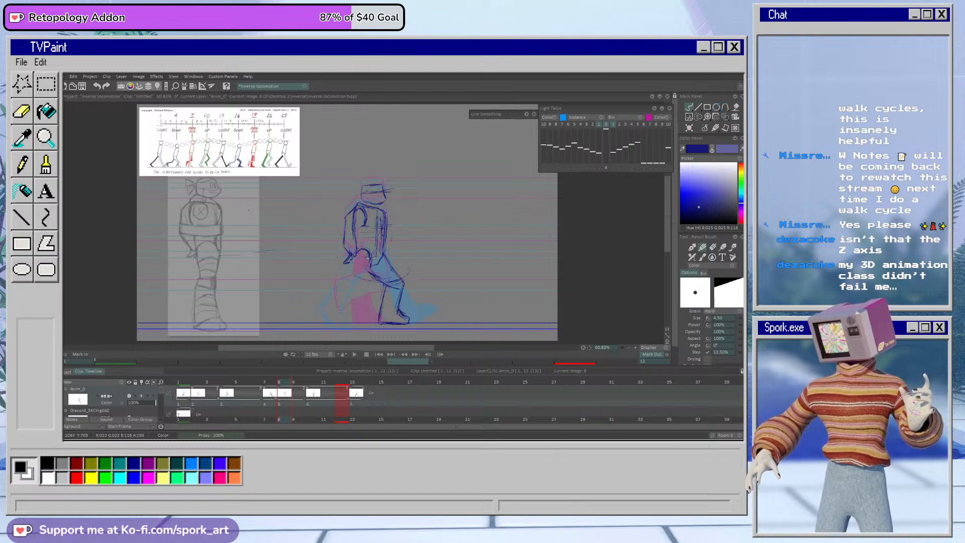
key("e")
left_click_drag(386, 278, 403, 280)
key("b")
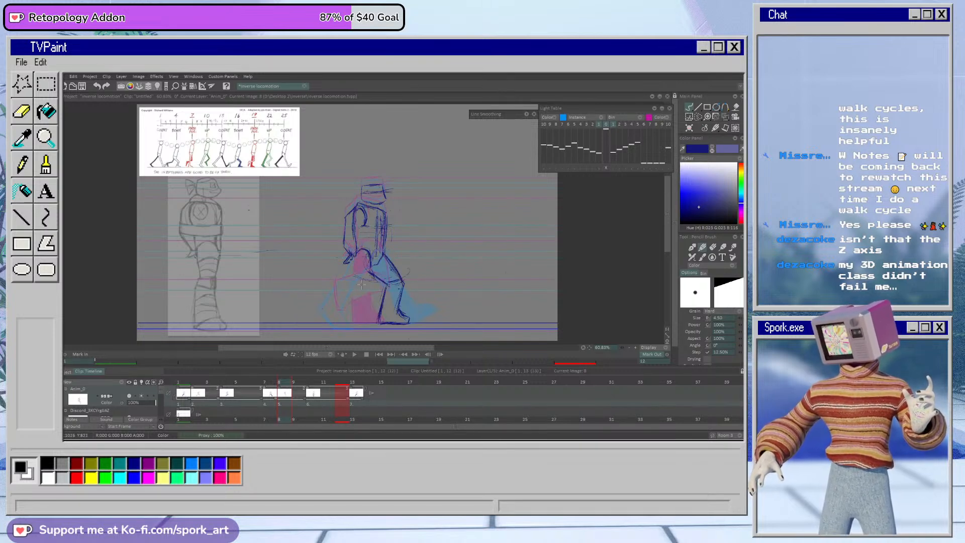
Step: Lasso the upper body on frame 8, nudge it slightly forward with Transform, apply the change and clear the selection
mouse_move(274, 387)
left_mouse_down()
mouse_move(290, 387)
mouse_move(269, 398)
mouse_move(292, 394)
left_mouse_up()
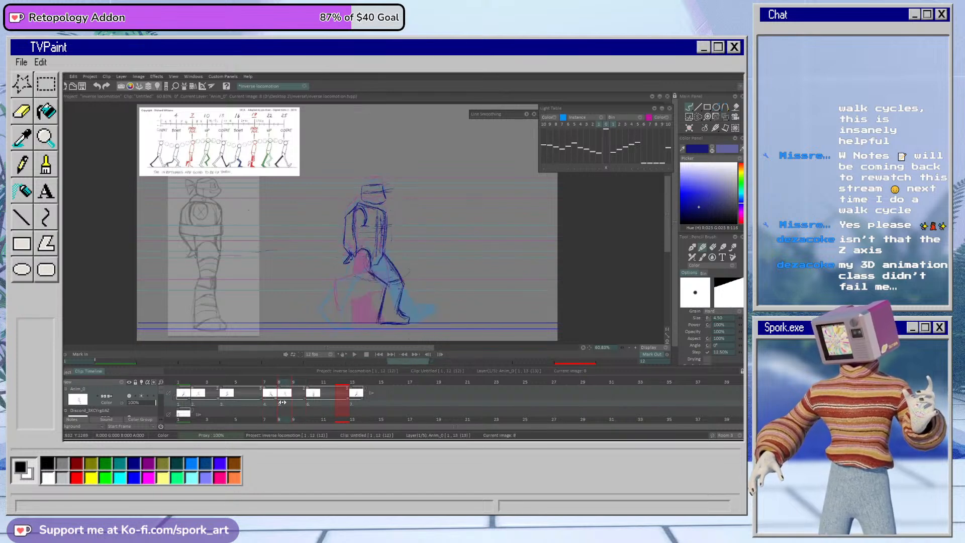
left_click(689, 117)
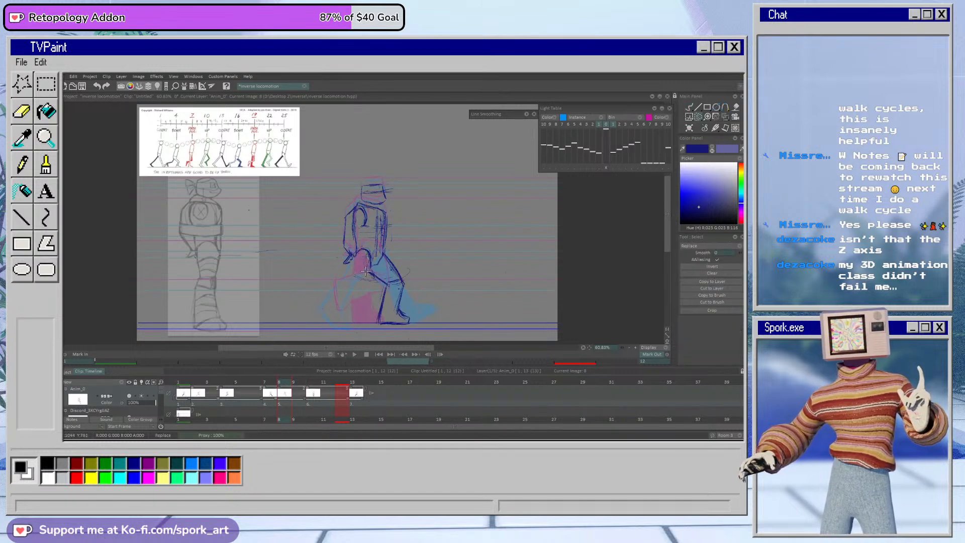
mouse_move(344, 262)
left_mouse_down()
mouse_move(400, 257)
mouse_move(371, 288)
left_mouse_up()
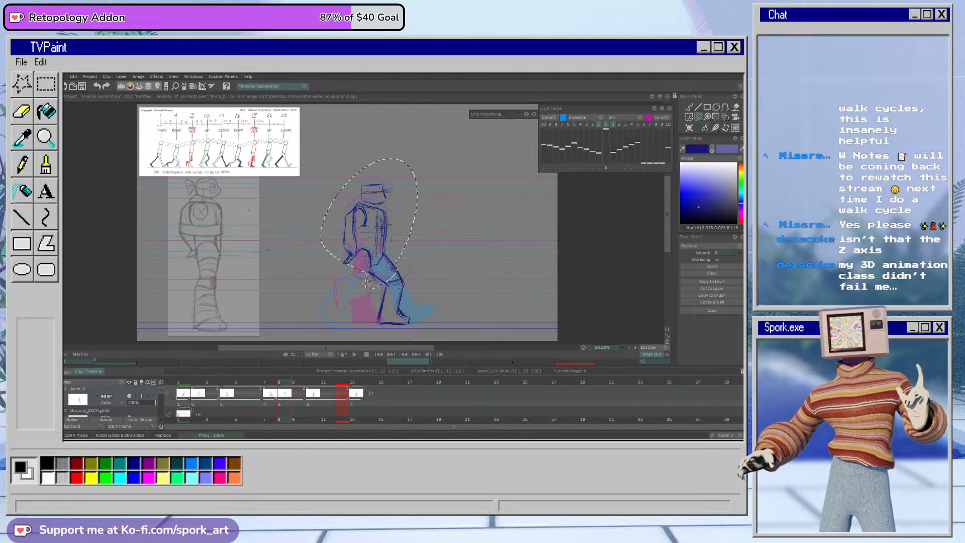
left_click(726, 117)
mouse_move(417, 223)
left_mouse_down()
mouse_move(390, 258)
mouse_move(417, 224)
left_mouse_up()
left_click(728, 358)
left_click(689, 107)
key("ctrl+d")
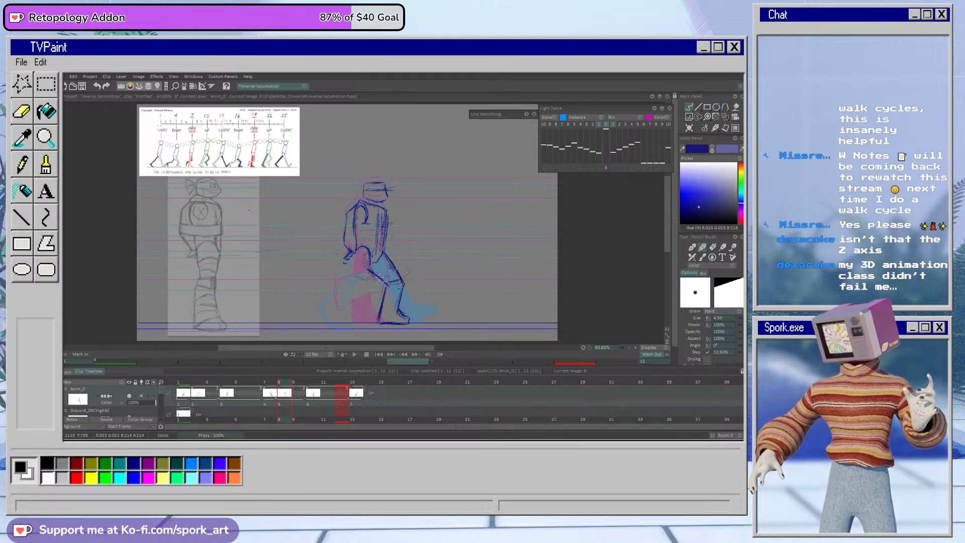
Step: Erase the front leg's shin and foot on frame 8 and redraw them with the foot flat on the ground line
mouse_move(269, 384)
left_mouse_down()
mouse_move(288, 384)
mouse_move(265, 397)
mouse_move(287, 398)
mouse_move(265, 407)
mouse_move(279, 403)
left_mouse_up()
key("e")
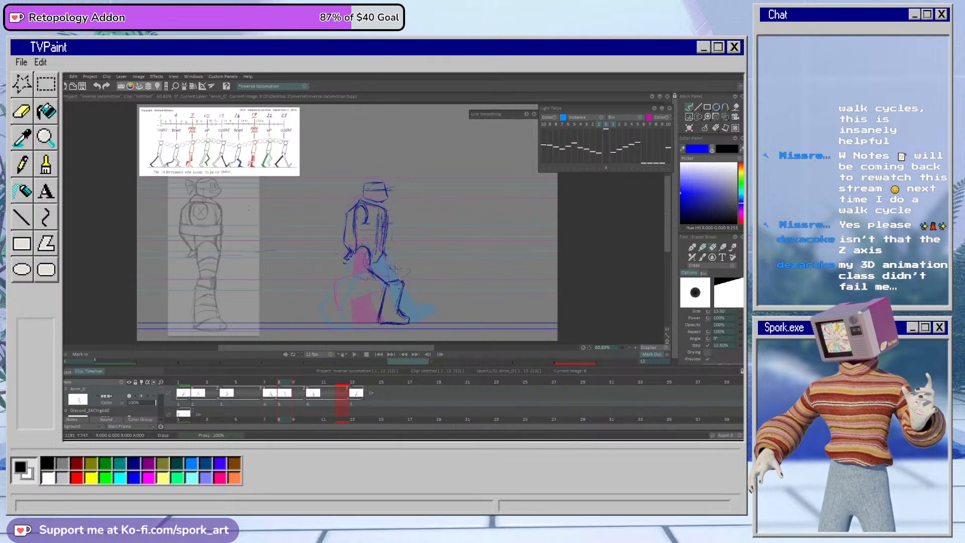
key("b")
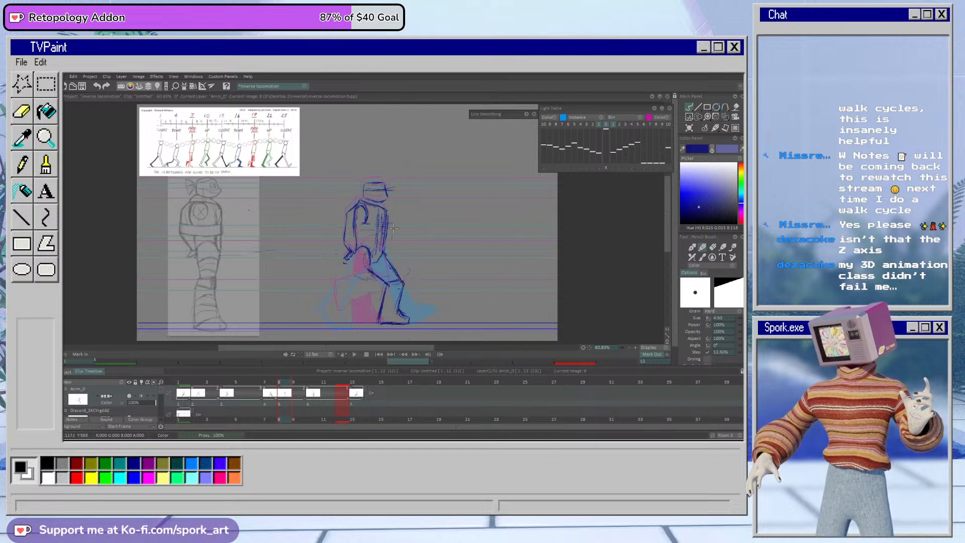
key("e")
mouse_move(403, 288)
left_mouse_down()
mouse_move(396, 310)
mouse_move(385, 292)
mouse_move(380, 305)
mouse_move(410, 327)
left_mouse_up()
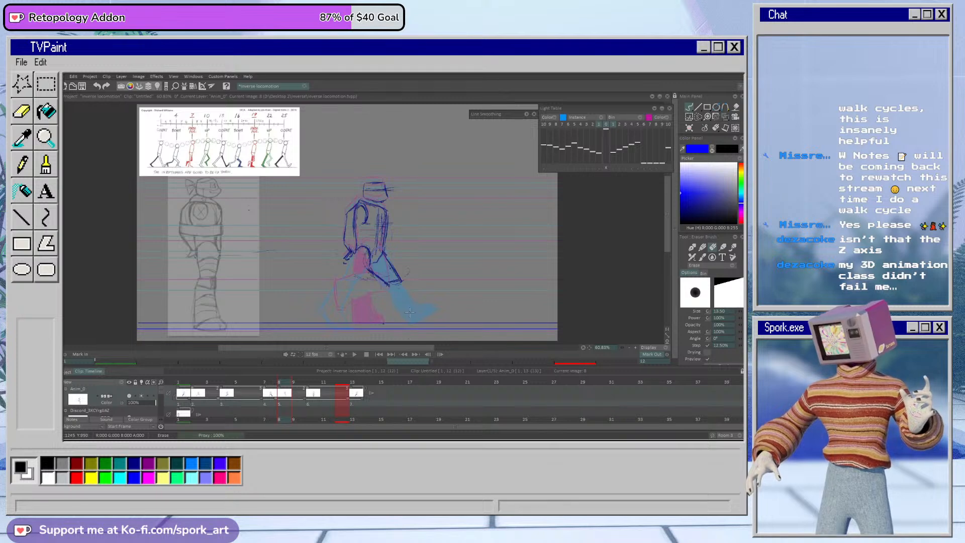
key("b")
mouse_move(401, 290)
left_mouse_down()
mouse_move(401, 313)
mouse_move(385, 293)
mouse_move(375, 321)
mouse_move(408, 319)
left_mouse_up()
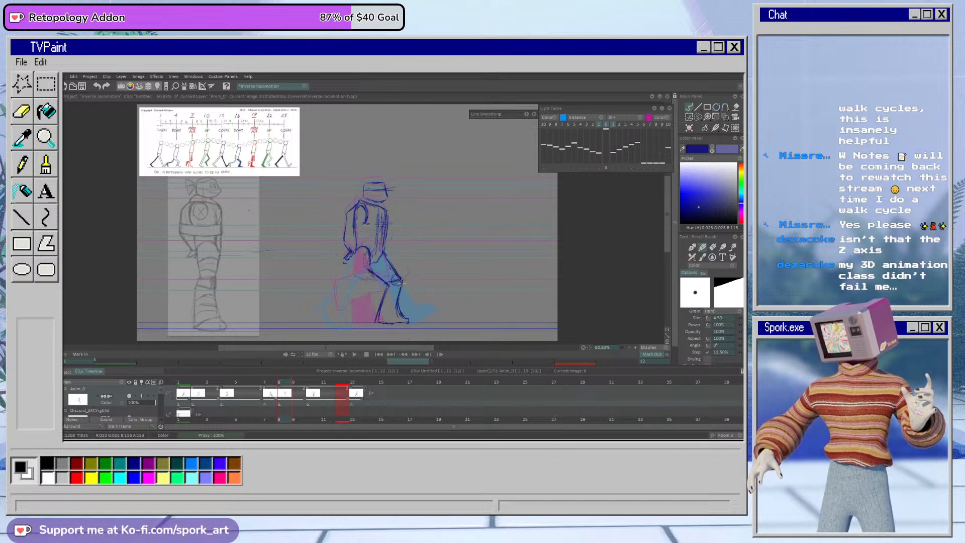
Step: Clean up the front knee and hip lines on frame 8 and sketch the trailing leg bent behind the body
key("e")
key("e")
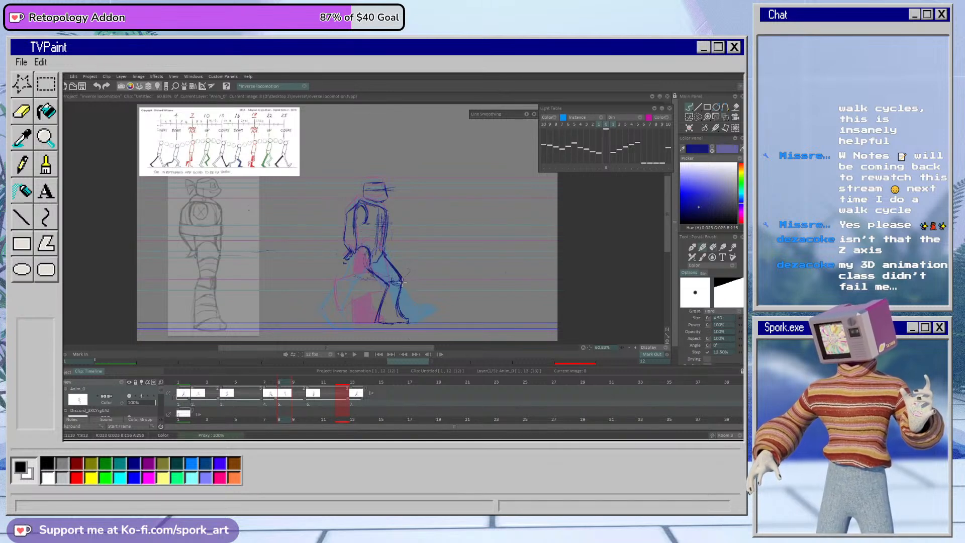
mouse_move(282, 390)
left_mouse_down()
mouse_move(270, 389)
mouse_move(297, 388)
mouse_move(269, 388)
mouse_move(309, 397)
mouse_move(270, 401)
mouse_move(282, 402)
left_mouse_up()
key("e")
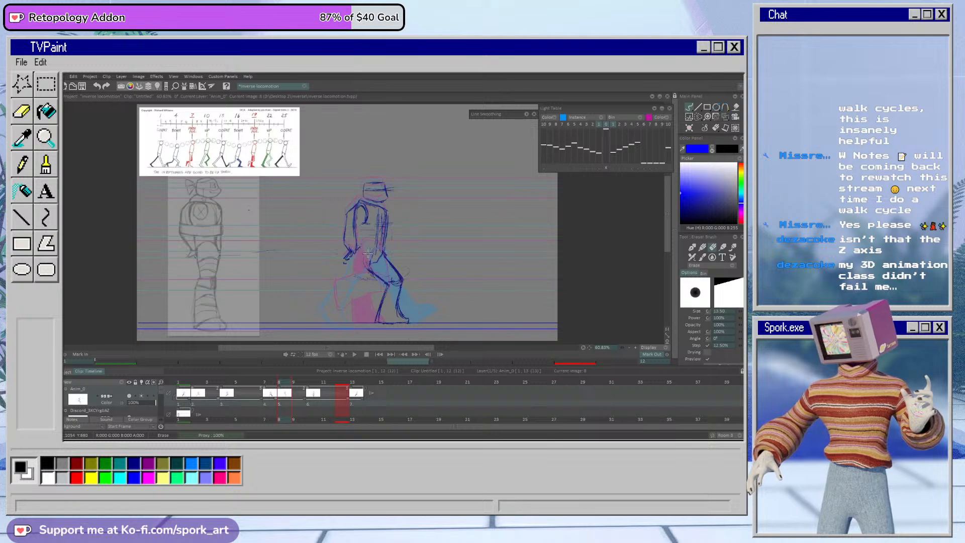
key("e")
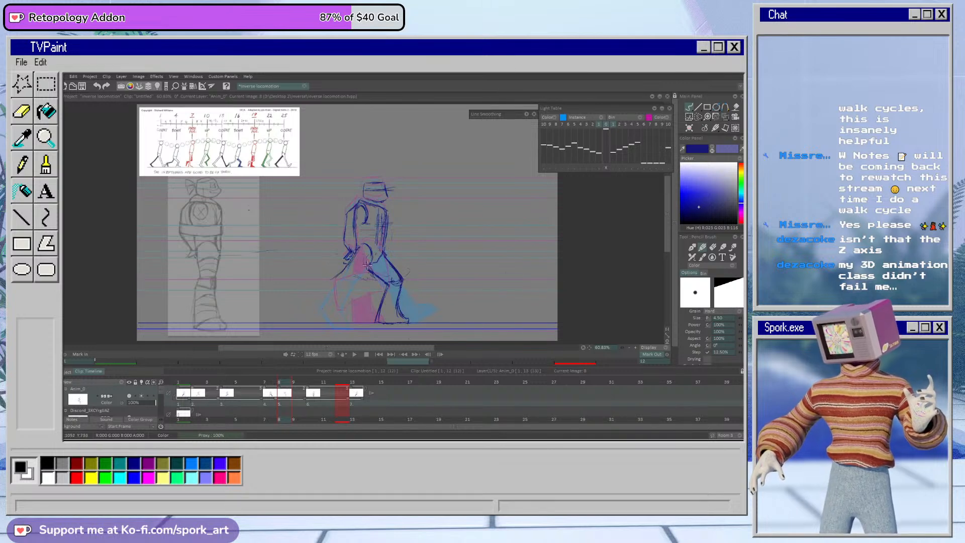
mouse_move(326, 280)
left_mouse_down()
mouse_move(308, 293)
mouse_move(343, 287)
left_mouse_up()
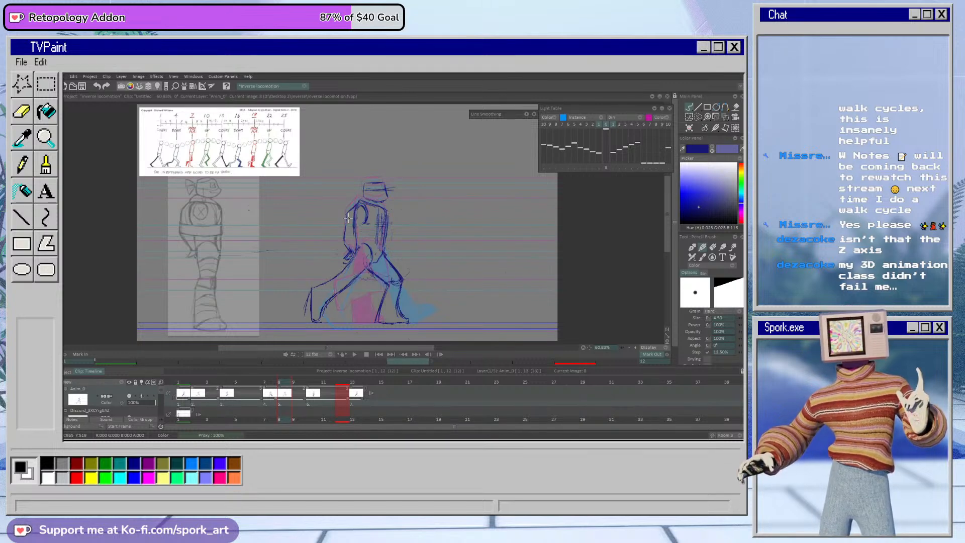
Step: Erase the trailing leg's shin and foot on frame 8 and redraw them with the heel raised
key("e")
mouse_move(340, 293)
left_mouse_down()
mouse_move(322, 313)
mouse_move(308, 292)
left_mouse_up()
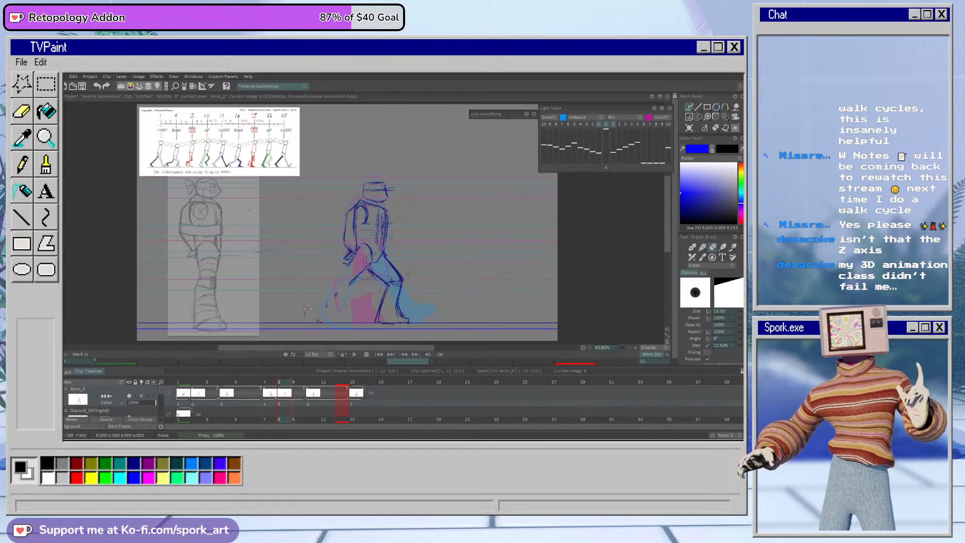
key("b")
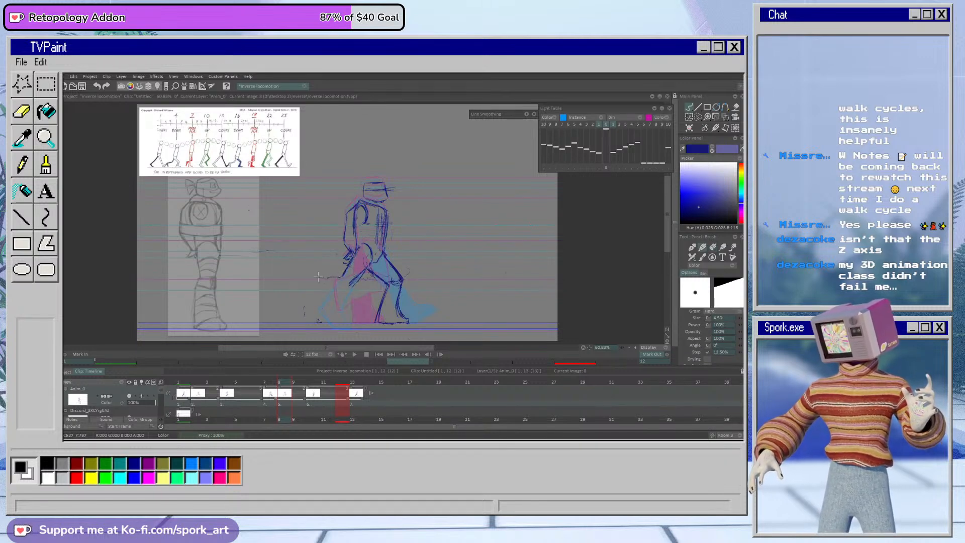
mouse_move(311, 280)
left_mouse_down()
mouse_move(305, 317)
mouse_move(351, 286)
mouse_move(316, 308)
left_mouse_up()
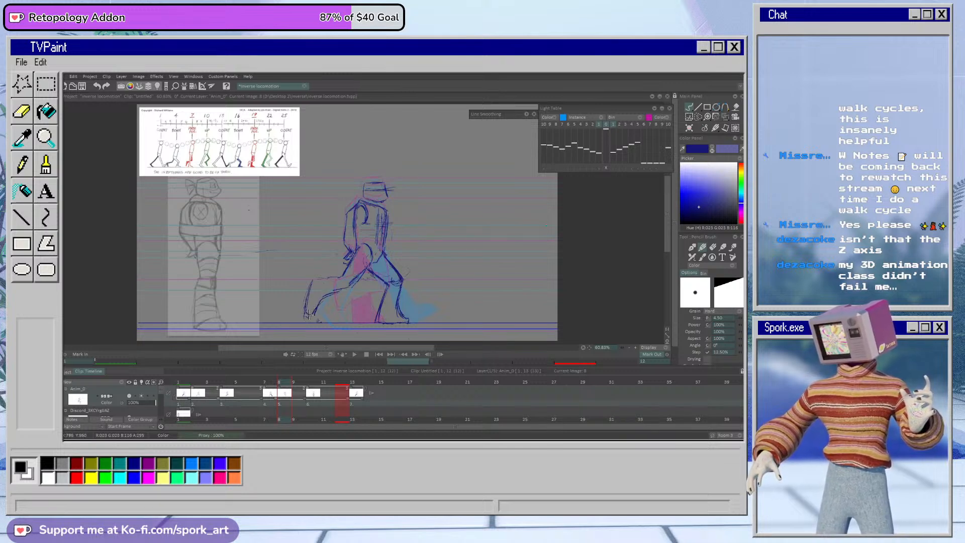
Step: Shade the far leg in light blue with the Air Brush: the front leg on frame 8 and the trailing leg on frame 2
left_click(284, 390)
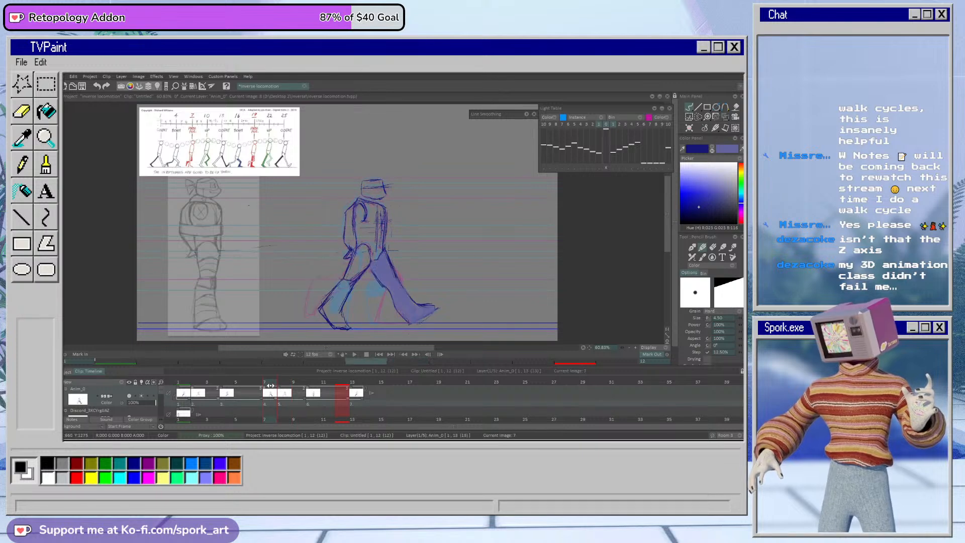
left_click(712, 150)
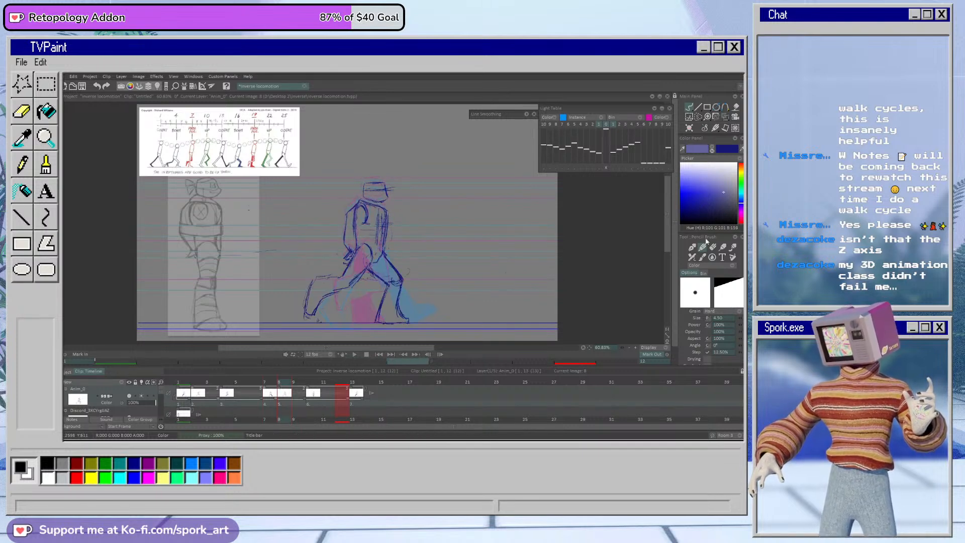
left_click(692, 258)
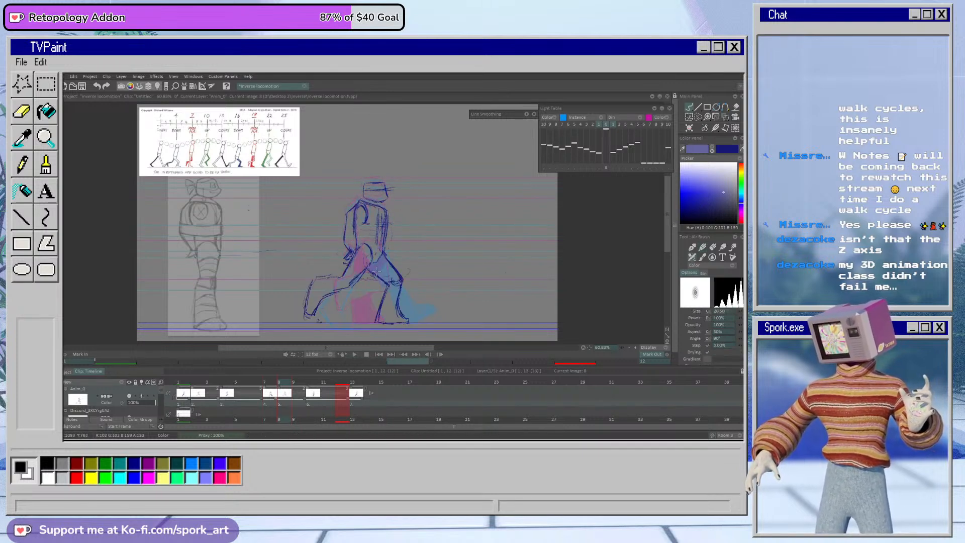
mouse_move(398, 280)
left_mouse_down()
mouse_move(380, 317)
mouse_move(393, 295)
mouse_move(391, 318)
mouse_move(396, 300)
mouse_move(403, 319)
left_mouse_up()
left_click(193, 387)
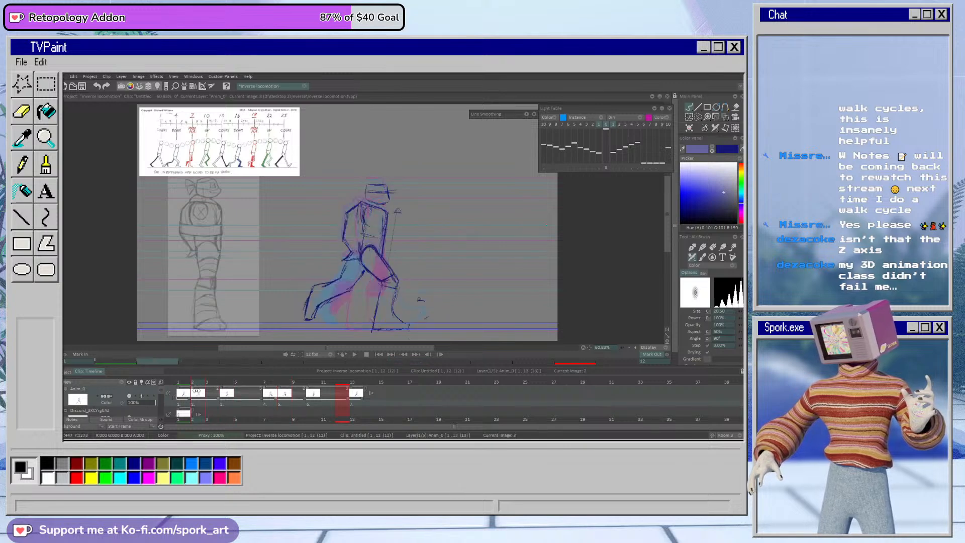
mouse_move(345, 273)
left_mouse_down()
mouse_move(317, 288)
mouse_move(307, 319)
mouse_move(324, 284)
mouse_move(316, 302)
left_mouse_up()
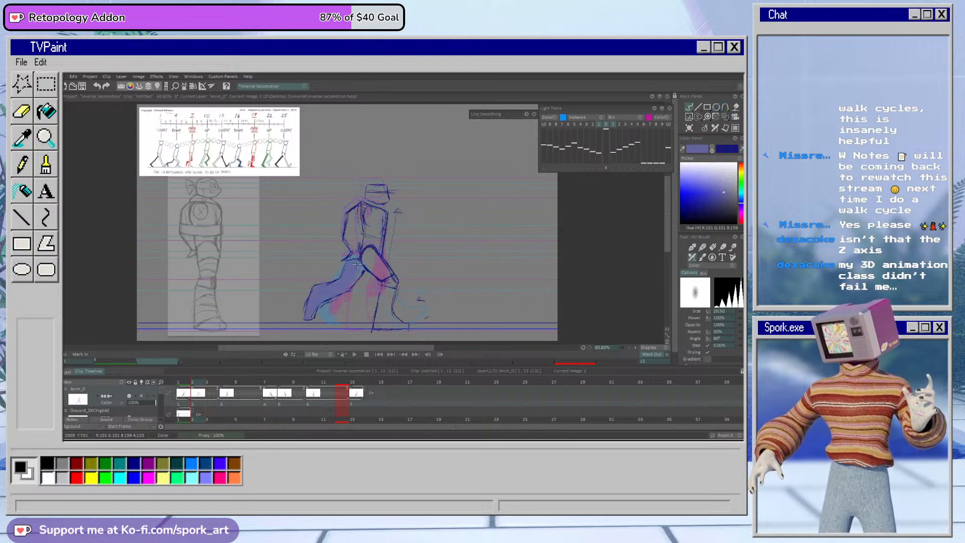
Step: Hold both contact drawings for two frames each, set the mark out to frame 14 and preview the loop
left_click(355, 355)
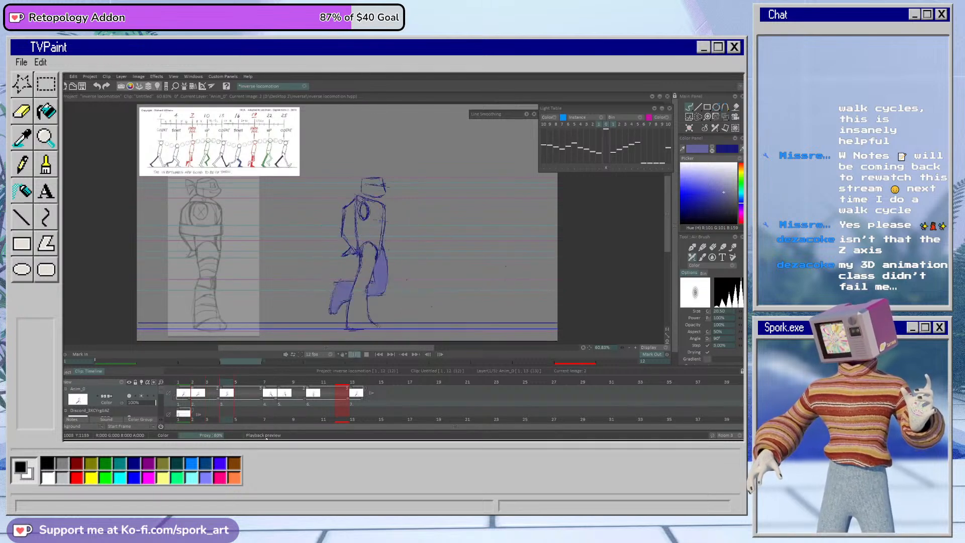
left_click(366, 354)
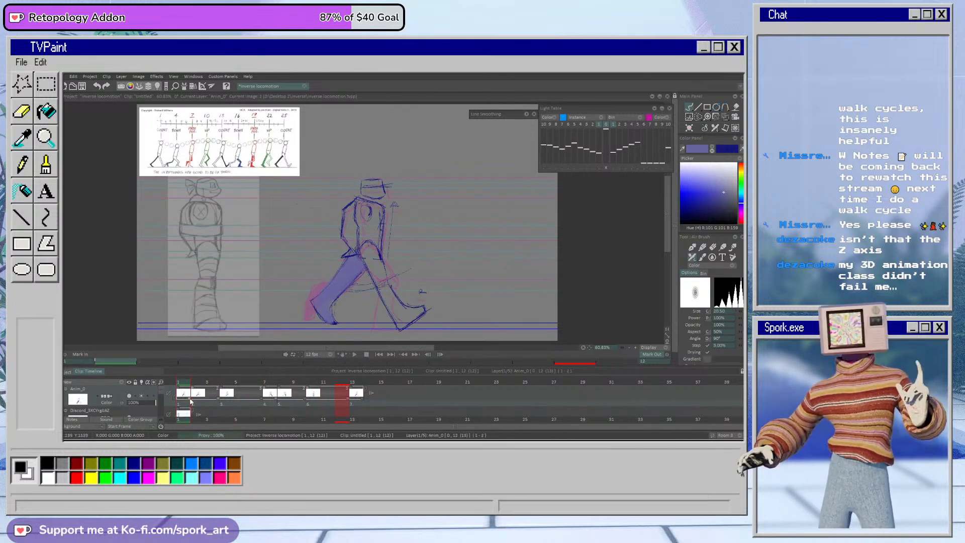
left_click_drag(191, 399, 201, 400)
left_click_drag(294, 401, 309, 401)
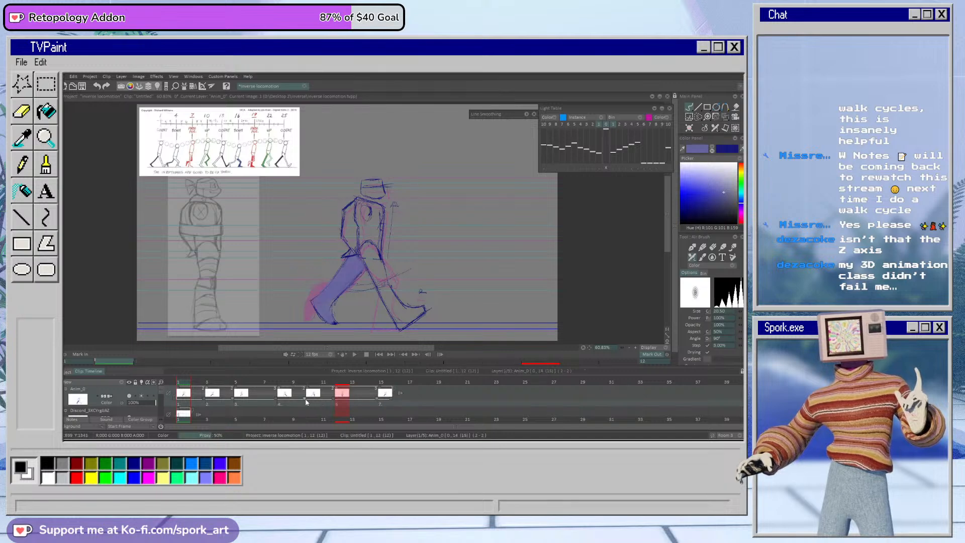
left_click(370, 383)
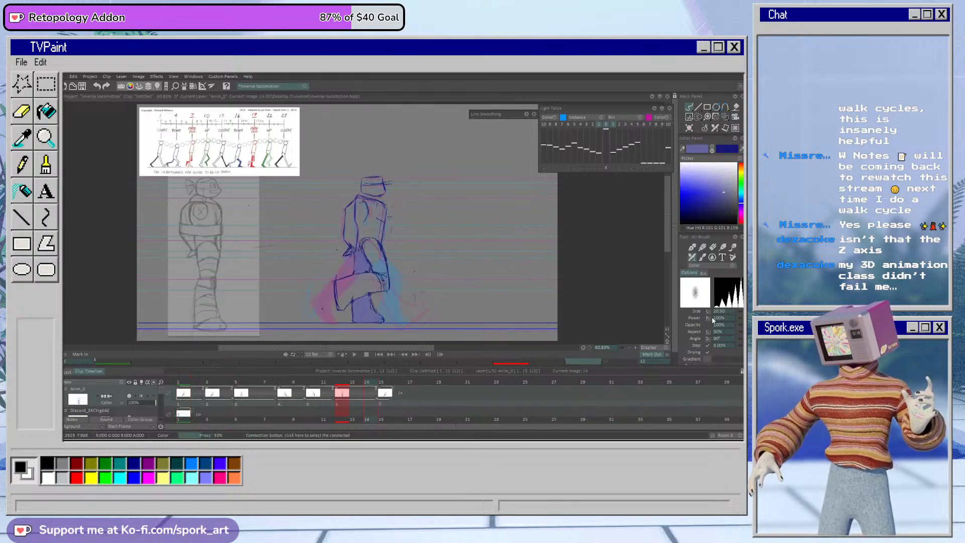
left_click(659, 355)
left_click(355, 355)
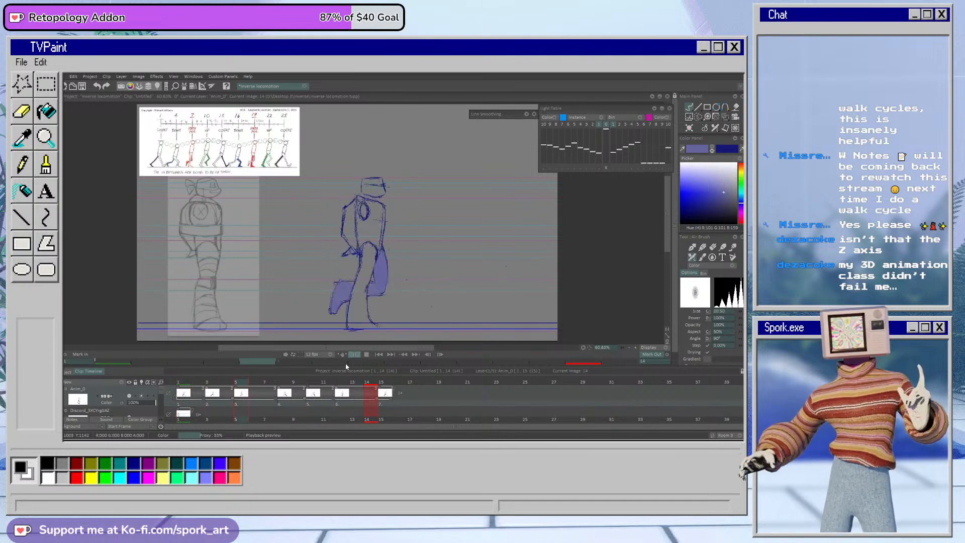
key("space")
Step: Lasso the head and torso on frame 3, tilt and nudge them slightly backward with Transform, and apply it
left_click(212, 385)
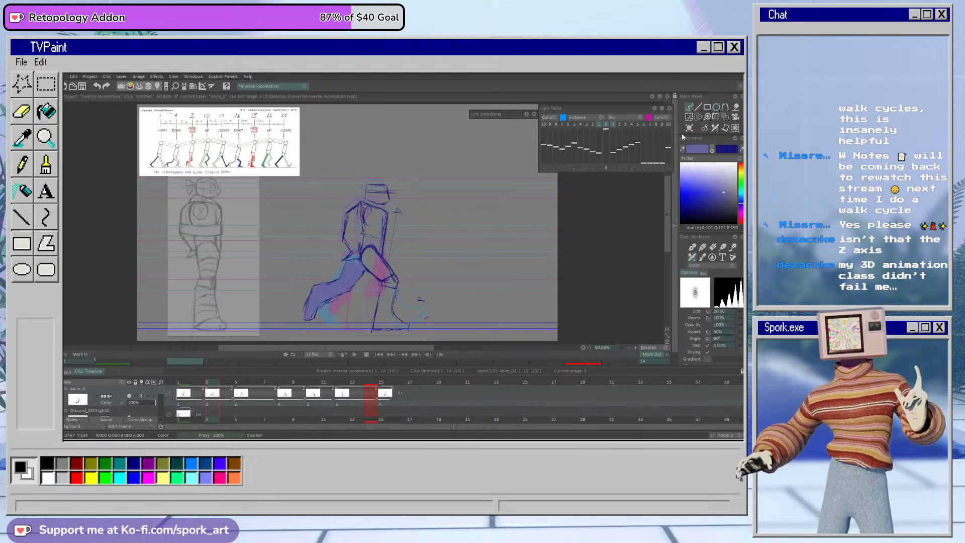
left_click(698, 117)
left_click_drag(334, 218, 340, 257)
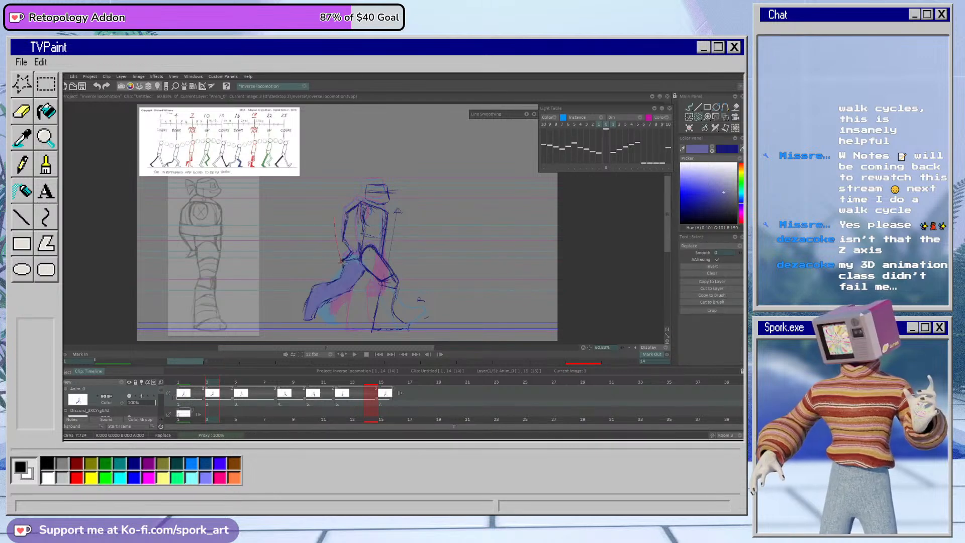
mouse_move(396, 235)
left_mouse_down()
mouse_move(398, 172)
mouse_move(319, 230)
left_mouse_up()
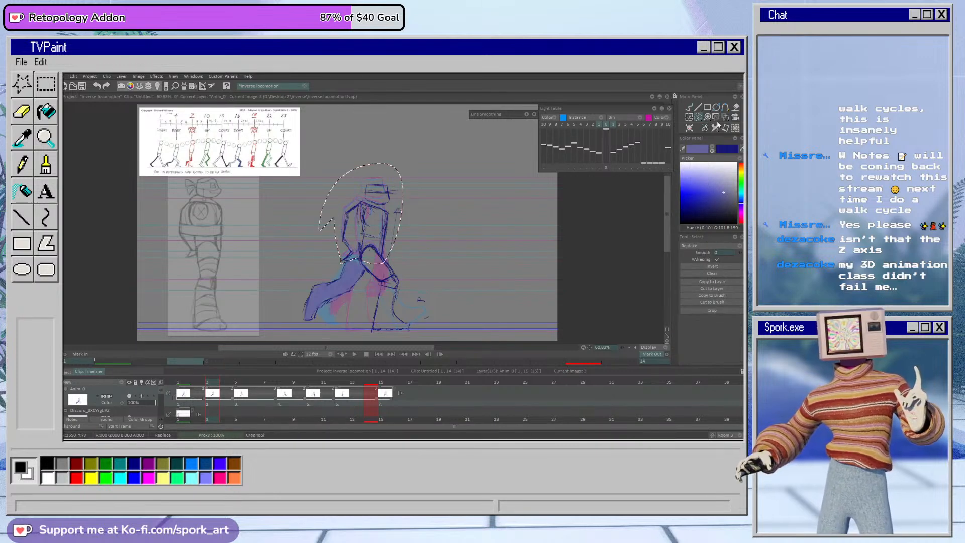
left_click(717, 117)
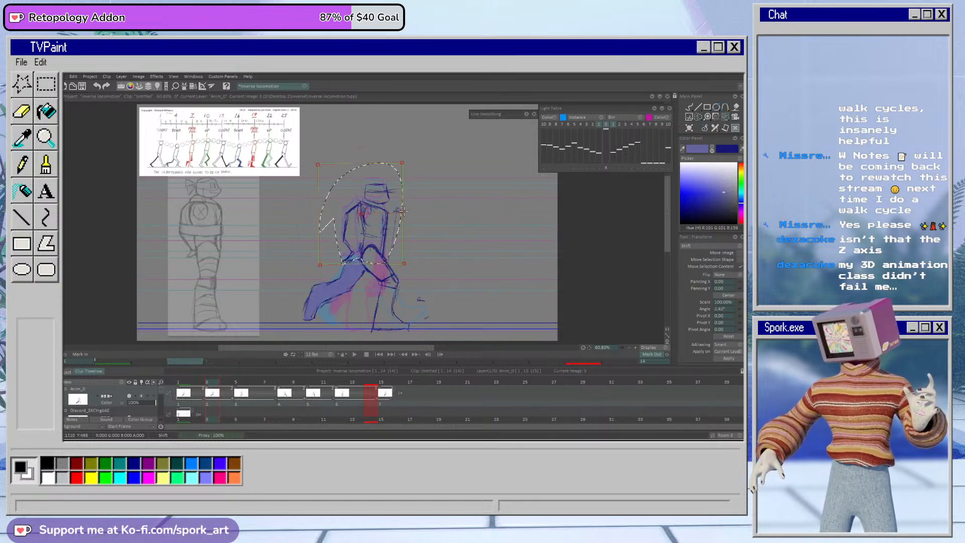
left_click_drag(401, 211, 396, 210)
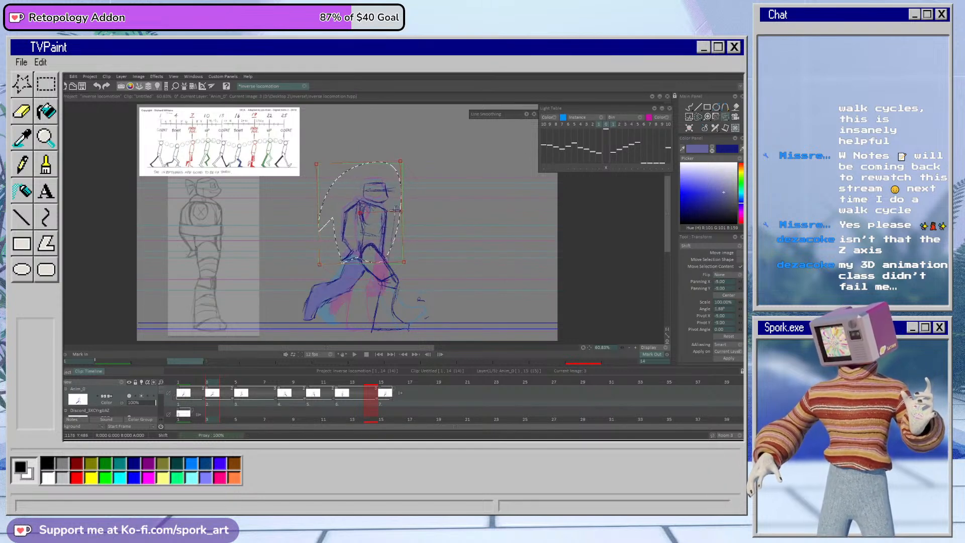
left_click(722, 359)
Step: Lasso the front knee on frame 3, nudge it slightly with Transform, and return to the dark blue Pencil Brush
left_click(698, 116)
left_click(697, 116)
key("ctrl+d")
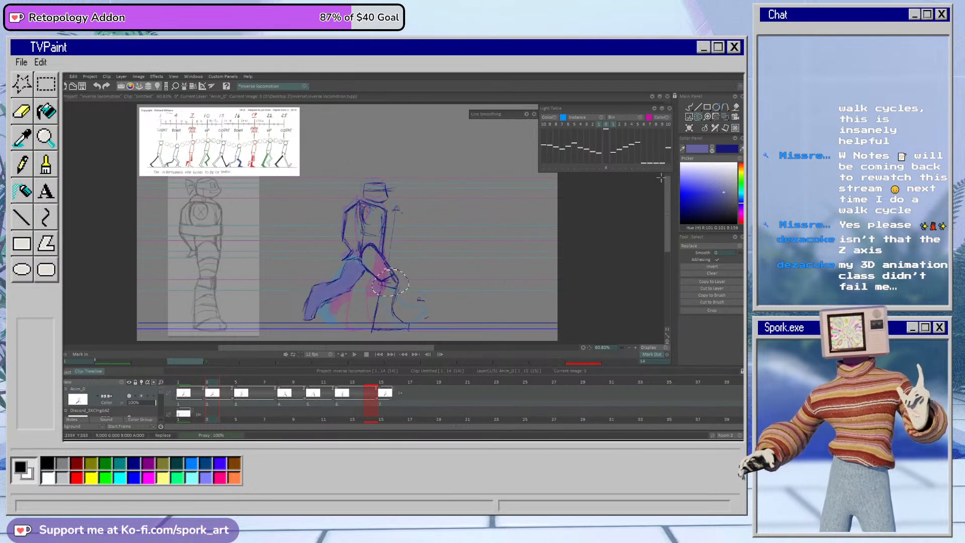
left_click(725, 120)
left_click_drag(401, 284, 402, 287)
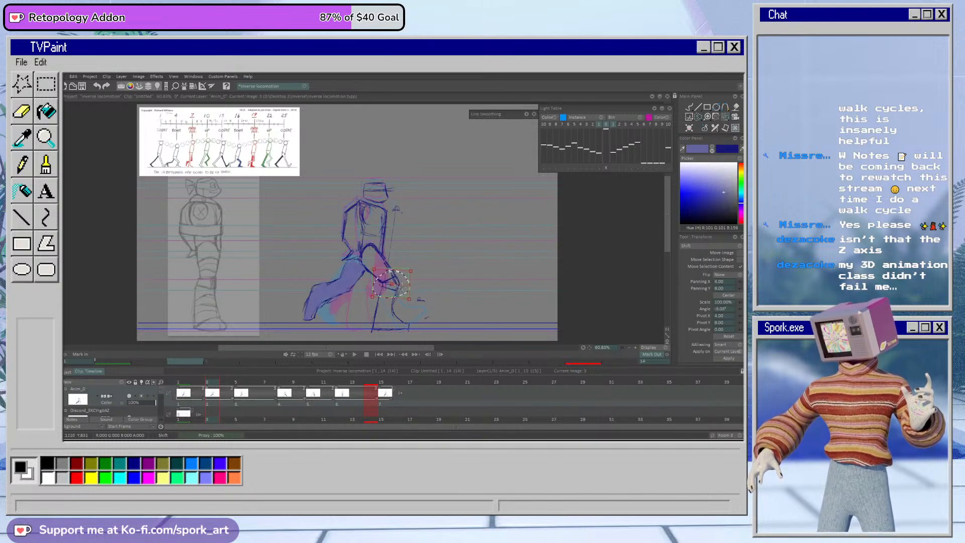
left_click(729, 358)
left_click(690, 107)
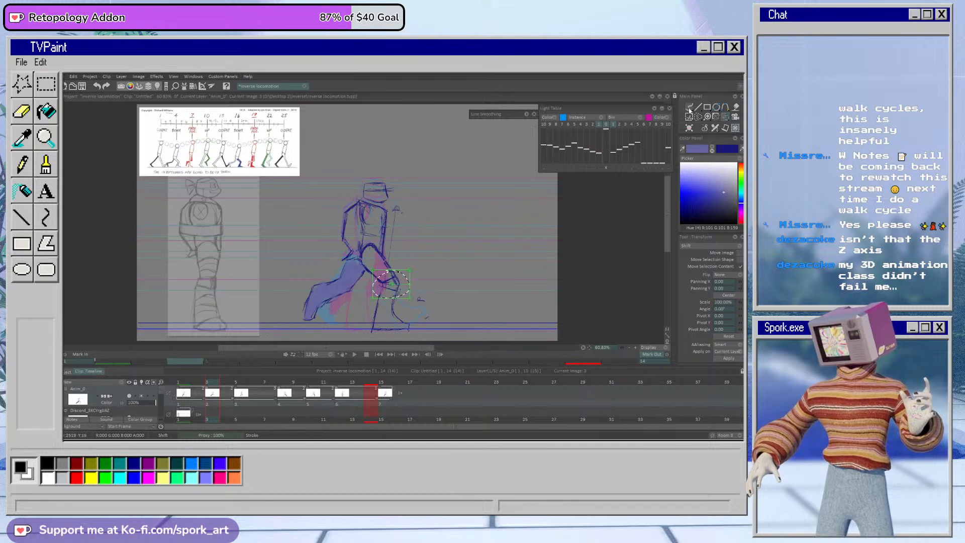
left_click(702, 247)
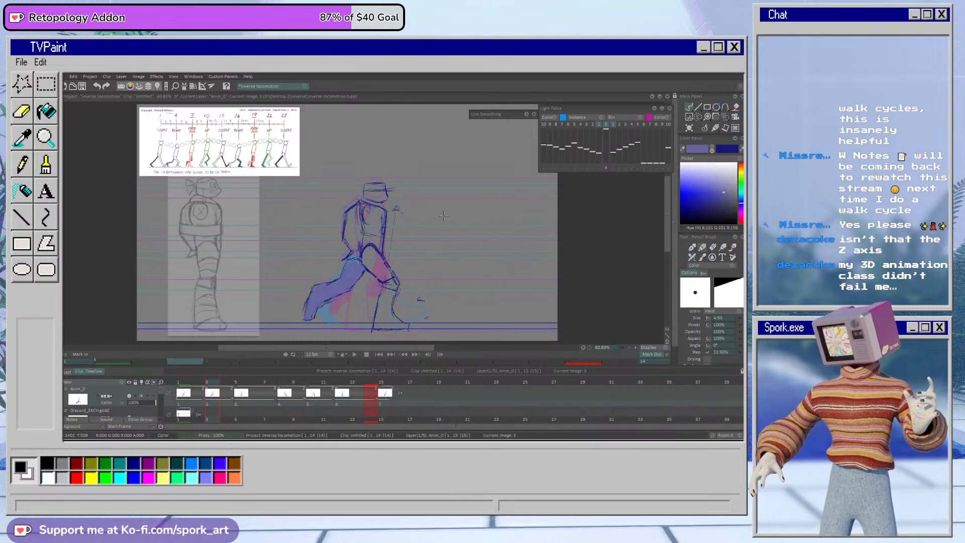
key("x")
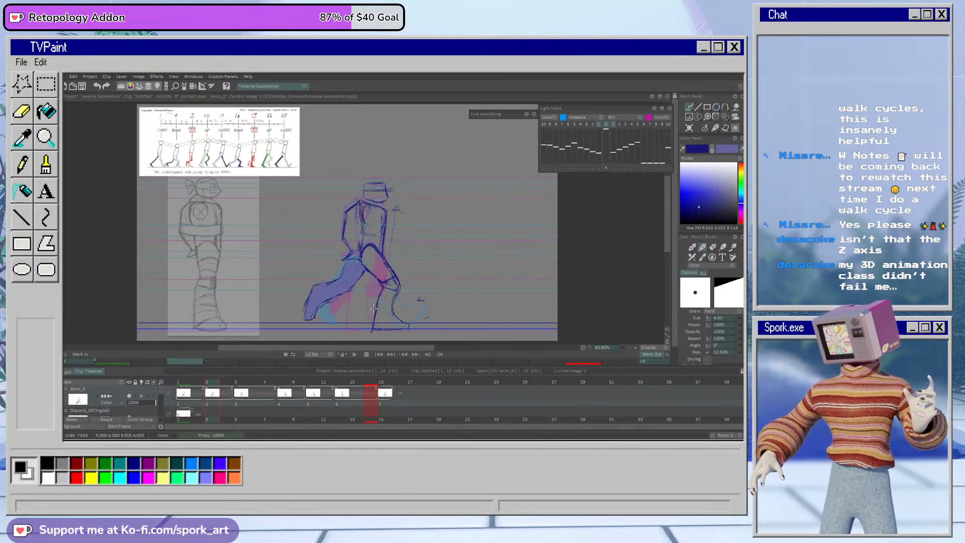
Step: Shorten the passing drawing at frame 5 to two frames, set the mark out to frame 13 and preview the loop
key("Return")
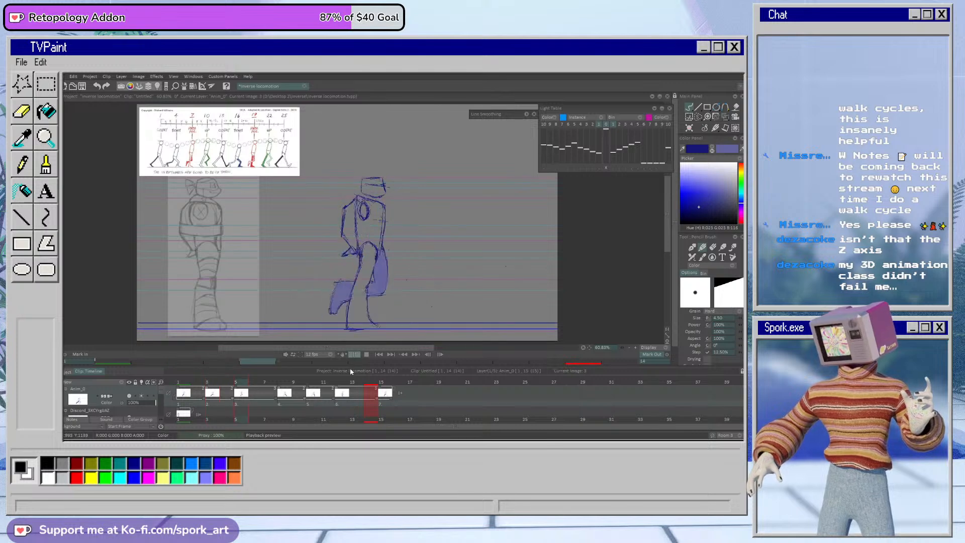
key("Return")
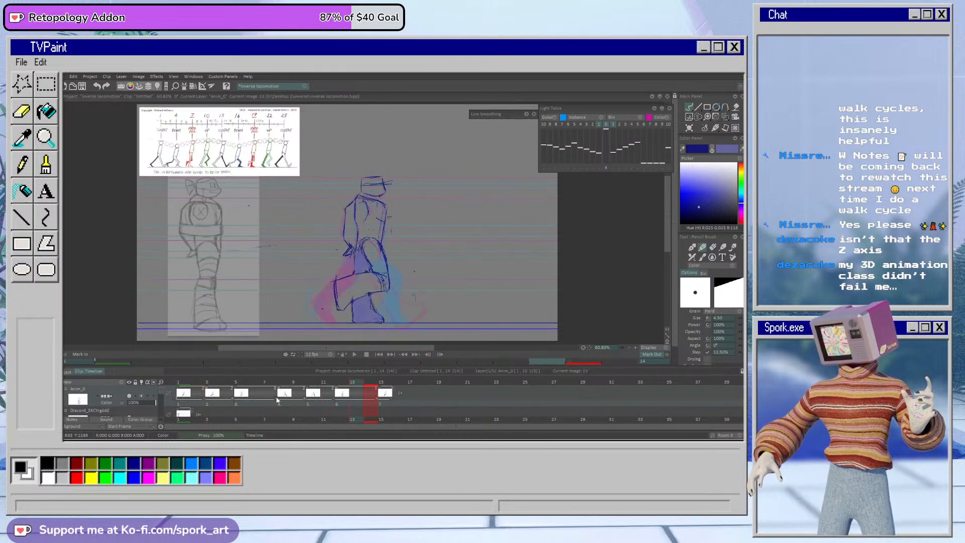
left_click_drag(275, 399, 268, 404)
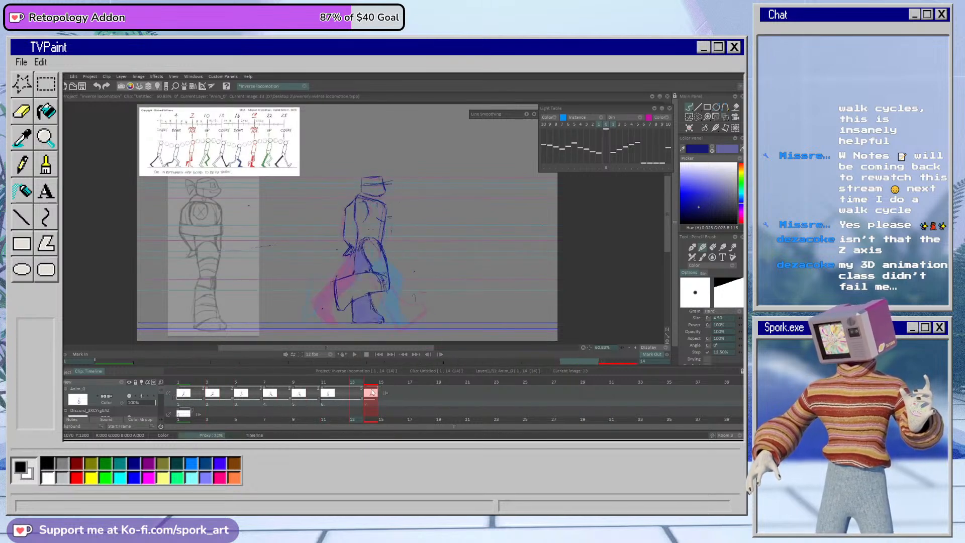
left_click(668, 358)
key("Return")
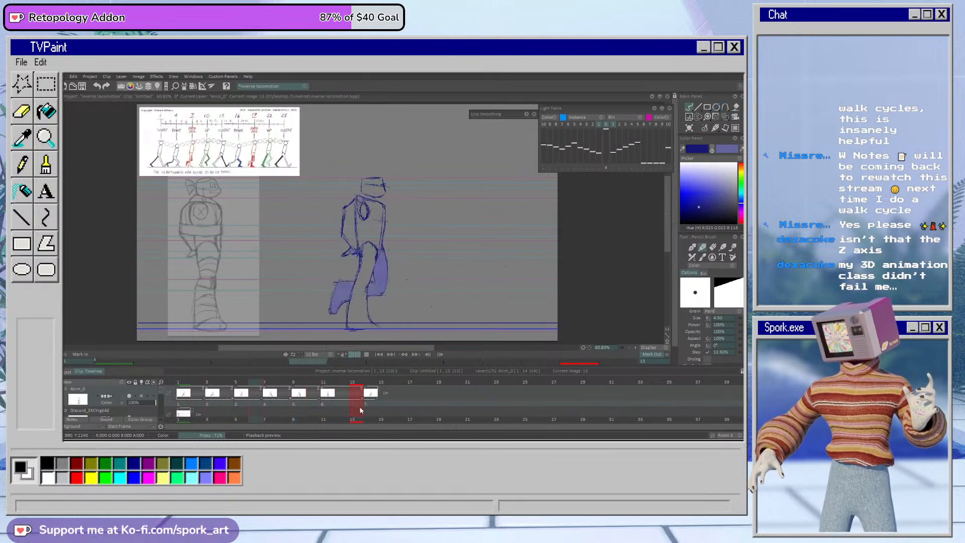
left_click(366, 355)
Step: Touch up the hip lines on the frame 7 contact pose and compare it with the poses on frames 9 and 5
left_click(298, 382)
mouse_move(300, 382)
left_mouse_down()
mouse_move(326, 387)
mouse_move(265, 397)
left_mouse_up()
key("e")
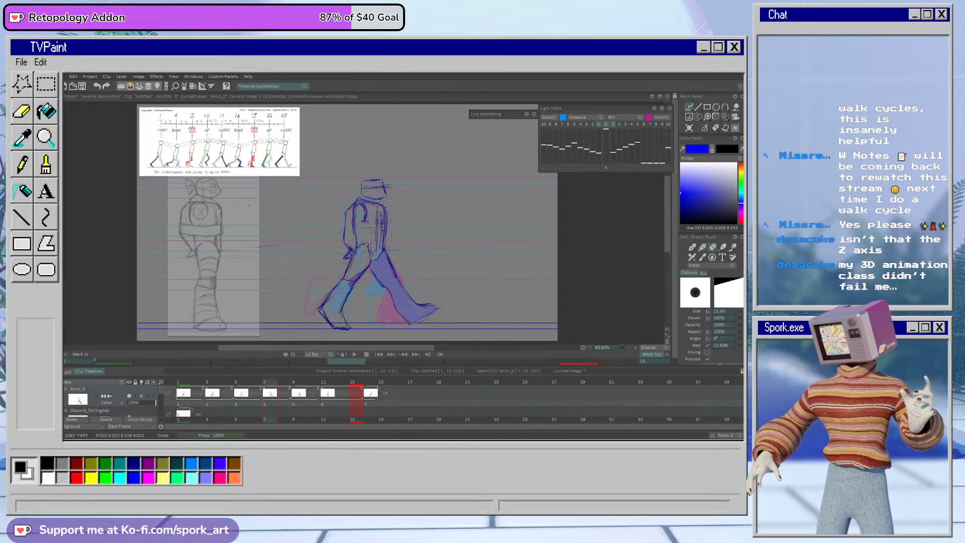
key("b")
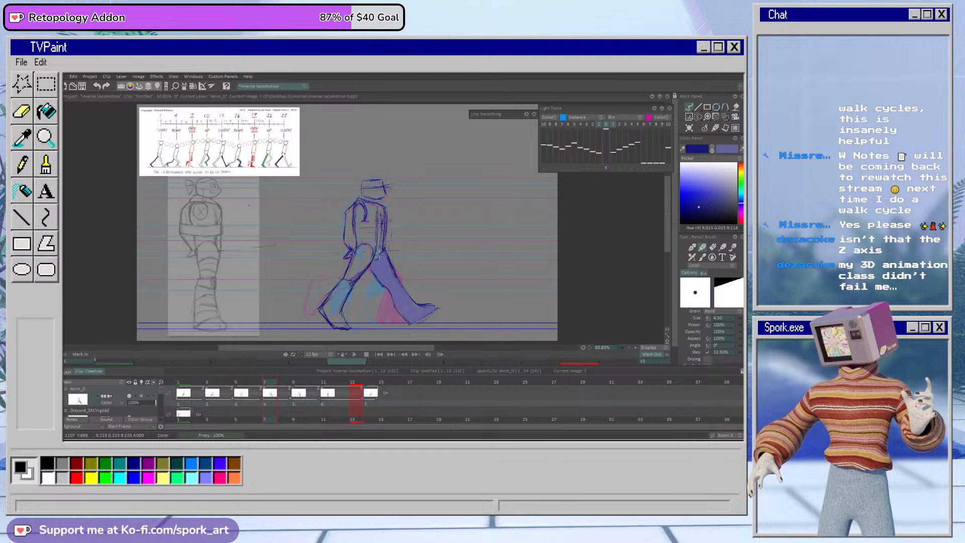
key("Right")
key("Right")
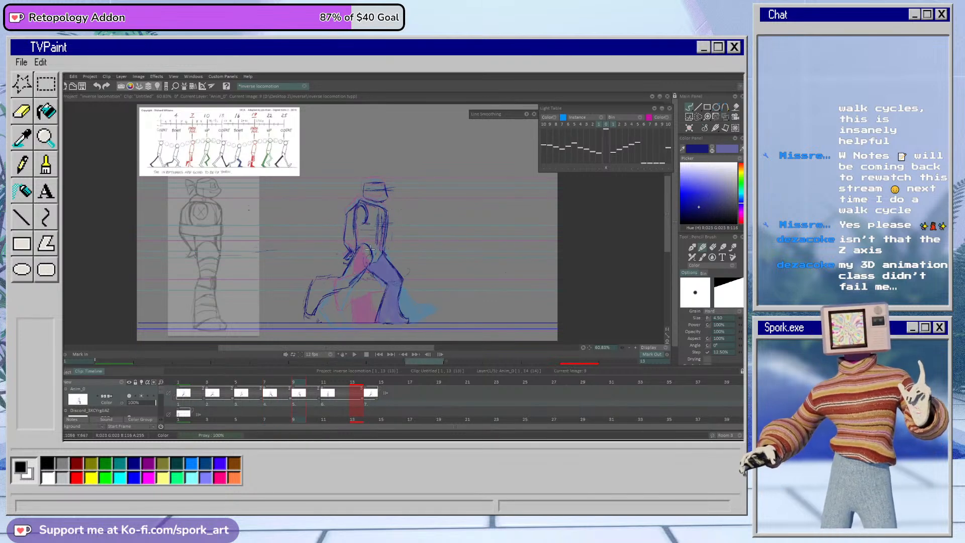
left_click_drag(297, 384, 243, 396)
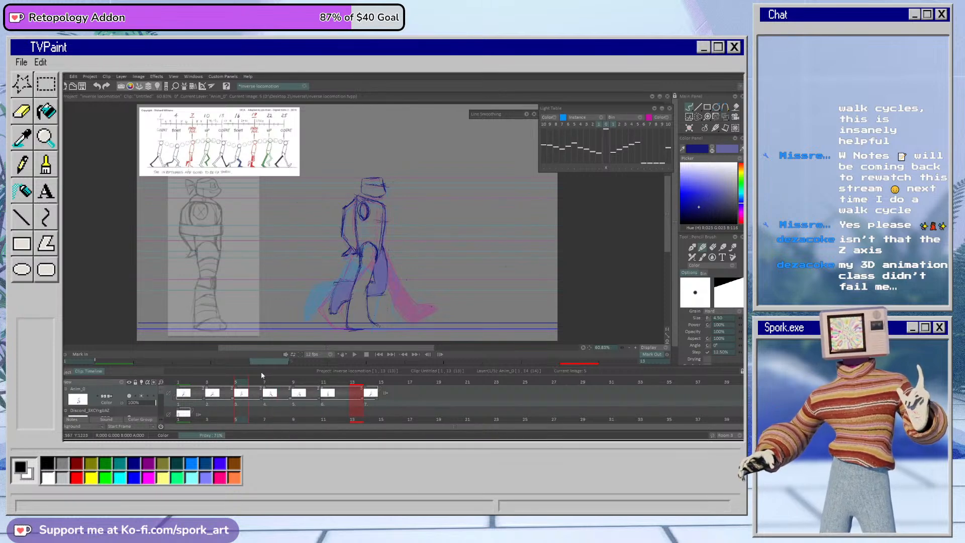
Step: Extend the frame 5 passing drawing through frame 8 and erase both legs from its copy on frame 7
mouse_move(255, 382)
left_mouse_down()
mouse_move(212, 406)
mouse_move(265, 398)
mouse_move(249, 393)
mouse_move(257, 396)
left_mouse_up()
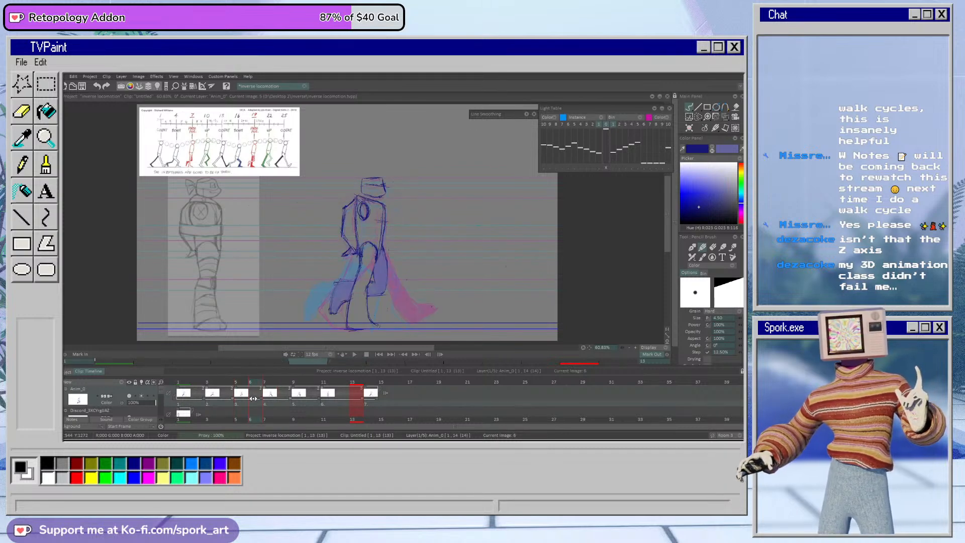
left_click_drag(261, 403, 285, 404)
left_click(266, 402)
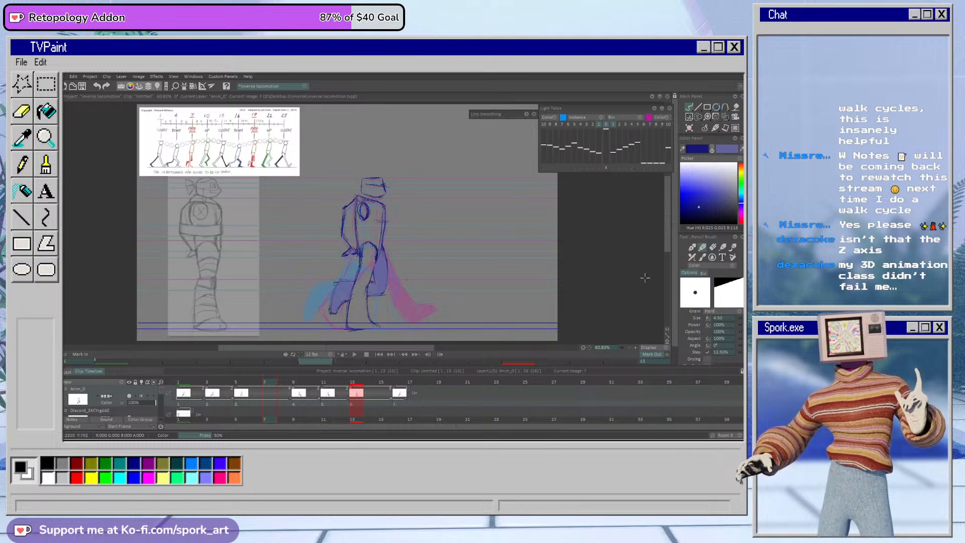
key("e")
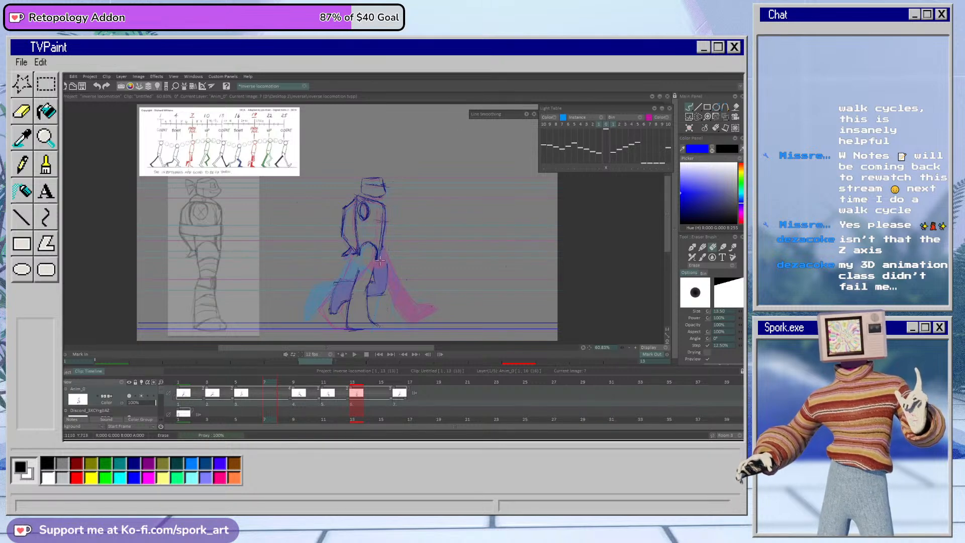
mouse_move(379, 272)
left_mouse_down()
mouse_move(371, 306)
mouse_move(388, 276)
mouse_move(370, 289)
mouse_move(354, 282)
mouse_move(338, 329)
mouse_move(336, 296)
mouse_move(357, 272)
left_mouse_up()
left_click_drag(375, 325, 378, 326)
Step: Raise the head and torso on frame 7 by about 17 pixels, tilt them slightly backward with Transform, and apply it
key("ctrl+t")
mouse_move(382, 237)
left_mouse_down()
mouse_move(393, 228)
mouse_move(380, 233)
left_mouse_up()
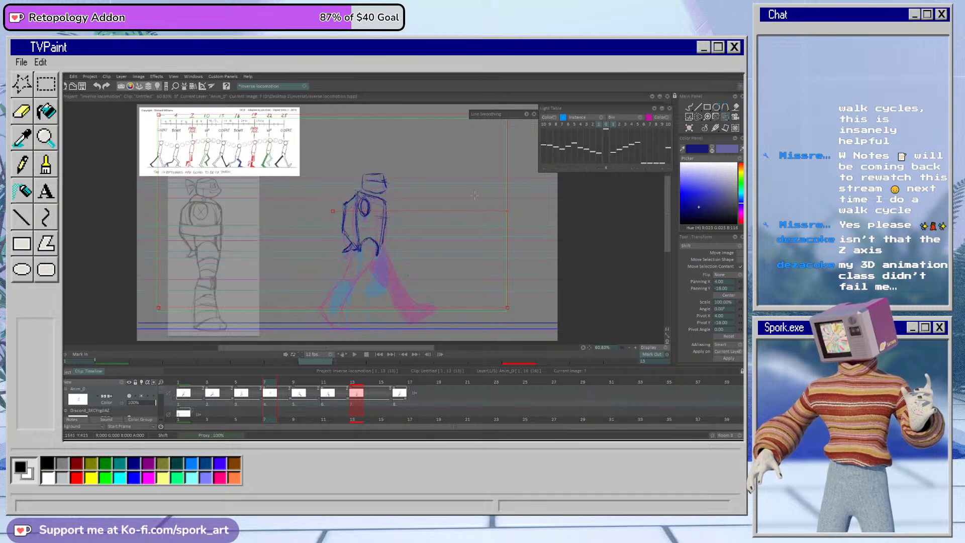
left_click_drag(507, 208, 472, 223)
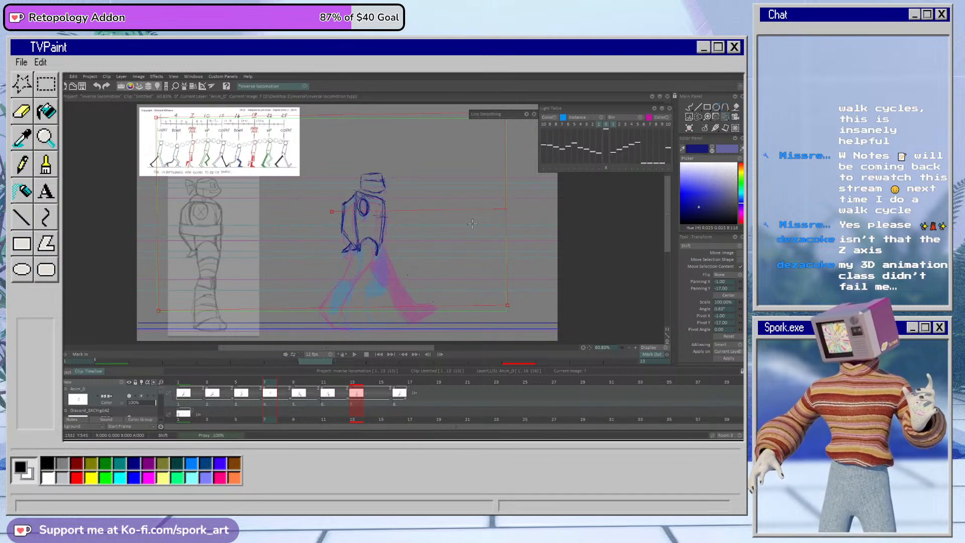
left_click(728, 359)
left_click(689, 107)
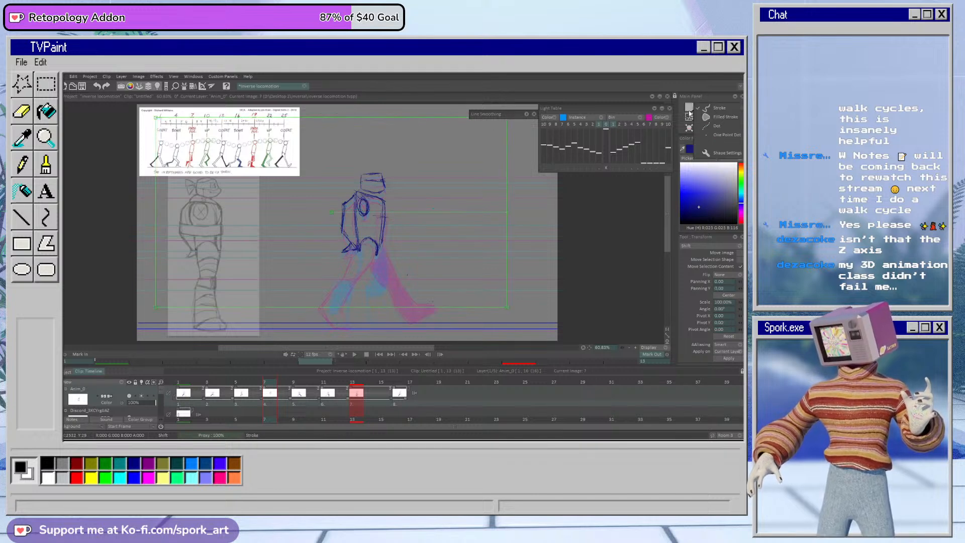
Step: Draw the near leg on frame 7 stretched behind the body with its foot on the ground line, and compare with frame 5
left_click_drag(377, 251, 358, 291)
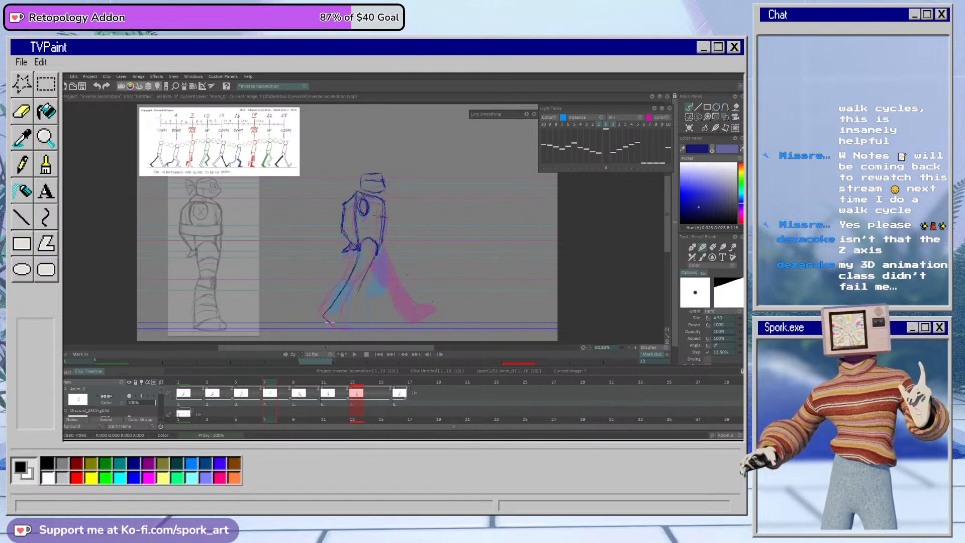
left_click_drag(333, 303, 323, 316)
left_click_drag(363, 277, 353, 305)
mouse_move(377, 251)
left_mouse_down()
mouse_move(355, 295)
mouse_move(379, 227)
mouse_move(366, 272)
left_mouse_up()
key("e")
key("b")
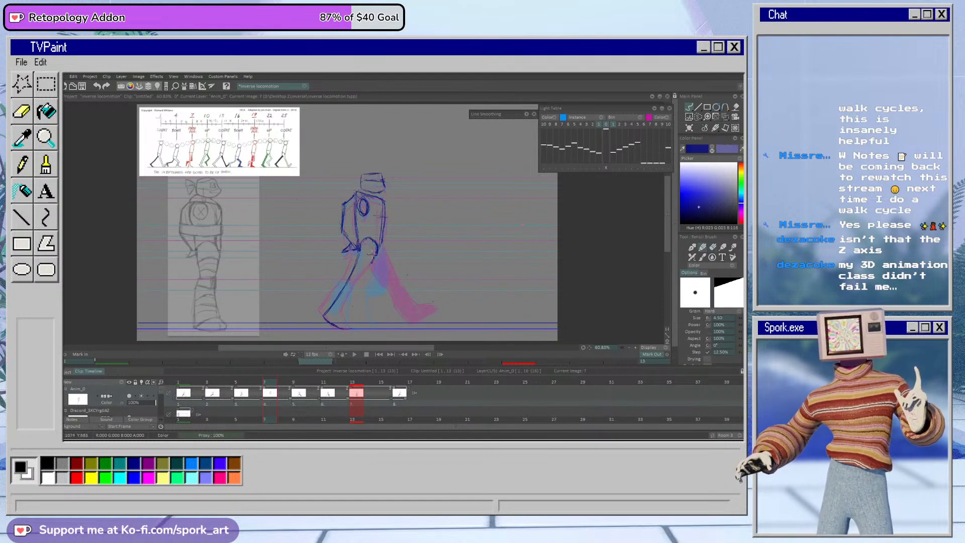
left_click_drag(371, 265, 354, 303)
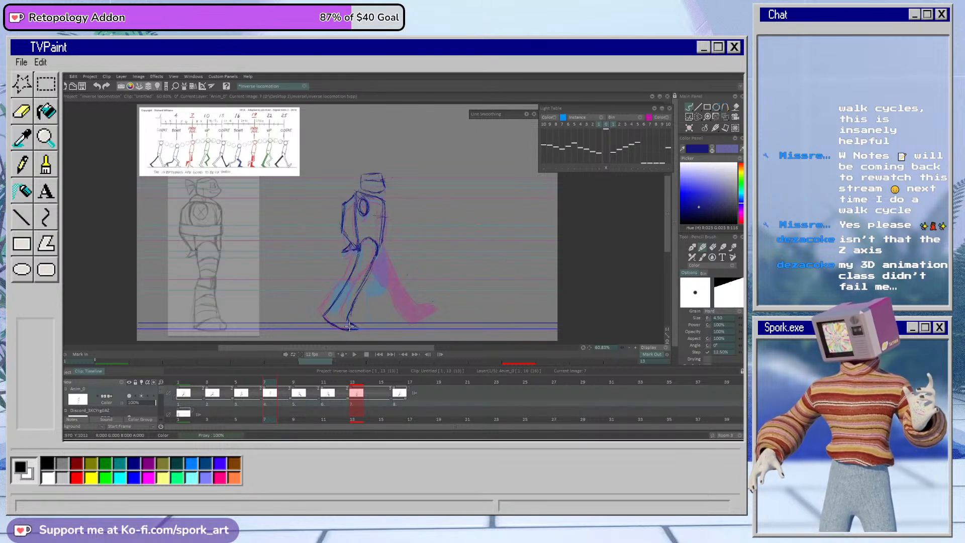
key("e")
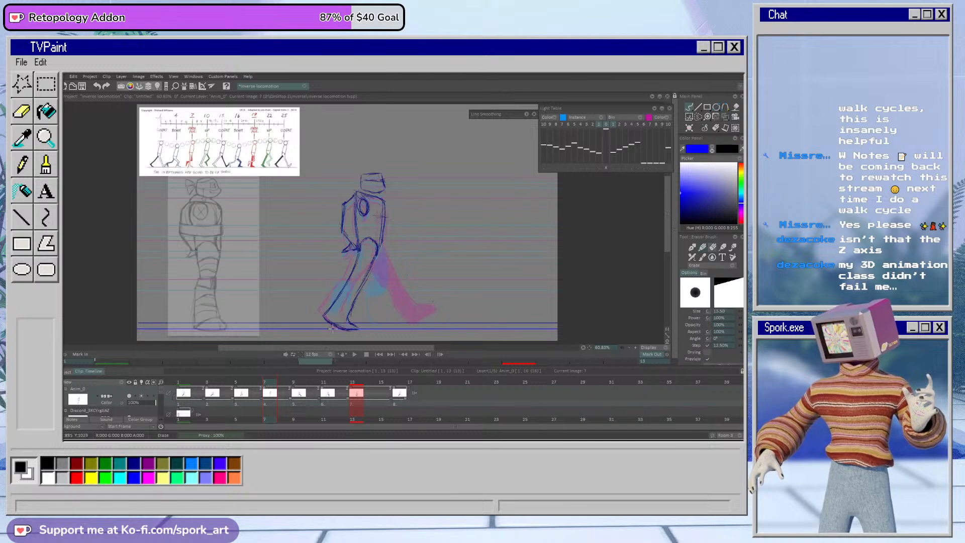
key("e")
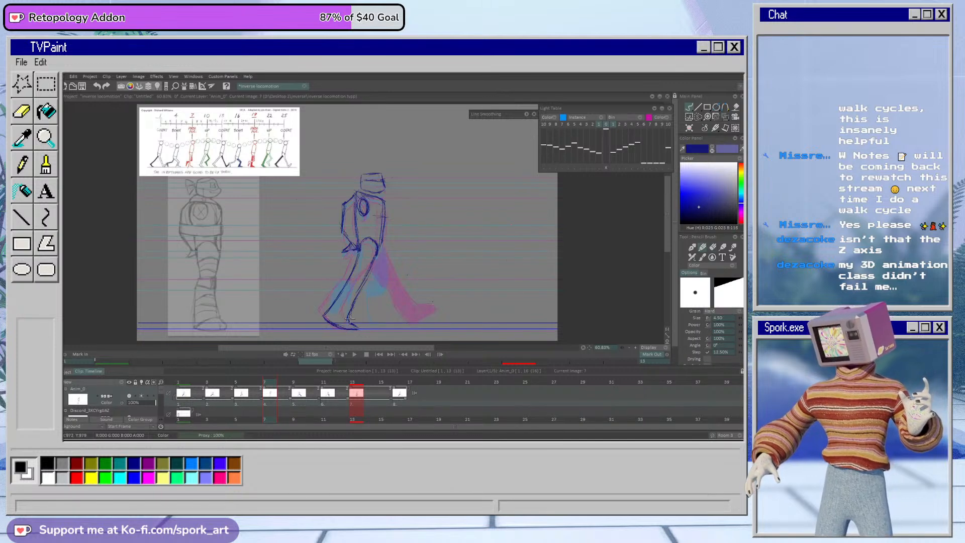
left_click(240, 382)
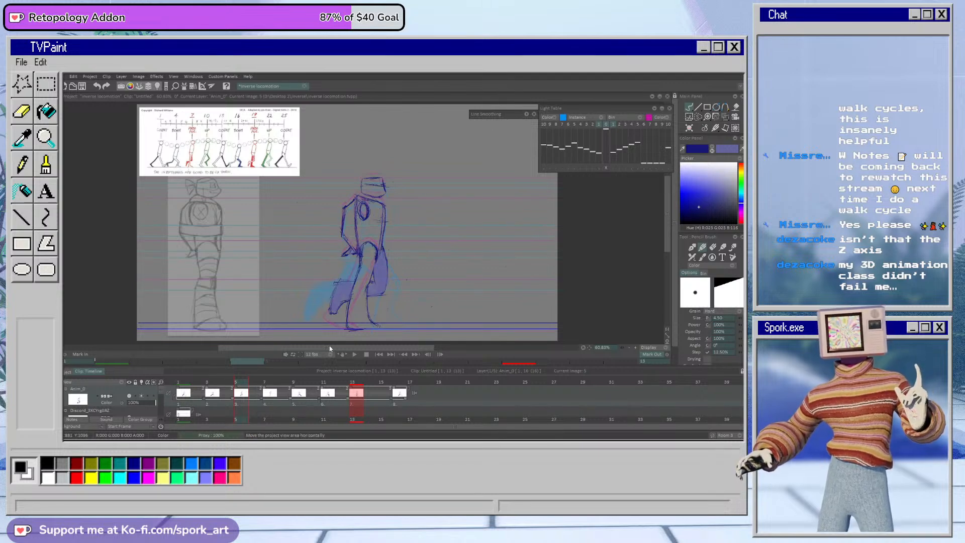
Step: Switch to an orange-brown colour, sketch a circular rotation guide around the near foot on frame 5, and compare with frame 7
left_click(743, 173)
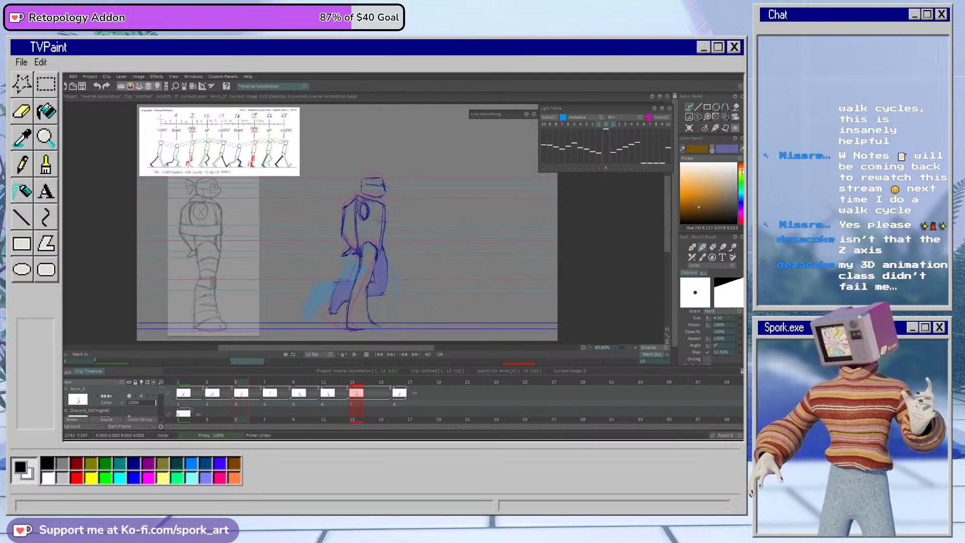
left_click_drag(374, 308, 379, 308)
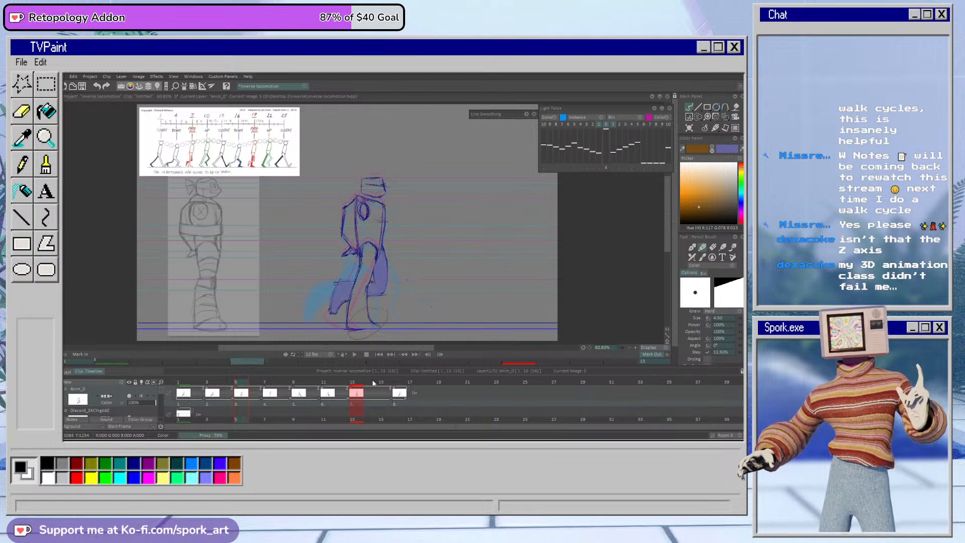
mouse_move(251, 385)
left_mouse_down()
mouse_move(271, 386)
mouse_move(211, 384)
mouse_move(293, 397)
mouse_move(214, 402)
mouse_move(275, 409)
left_mouse_up()
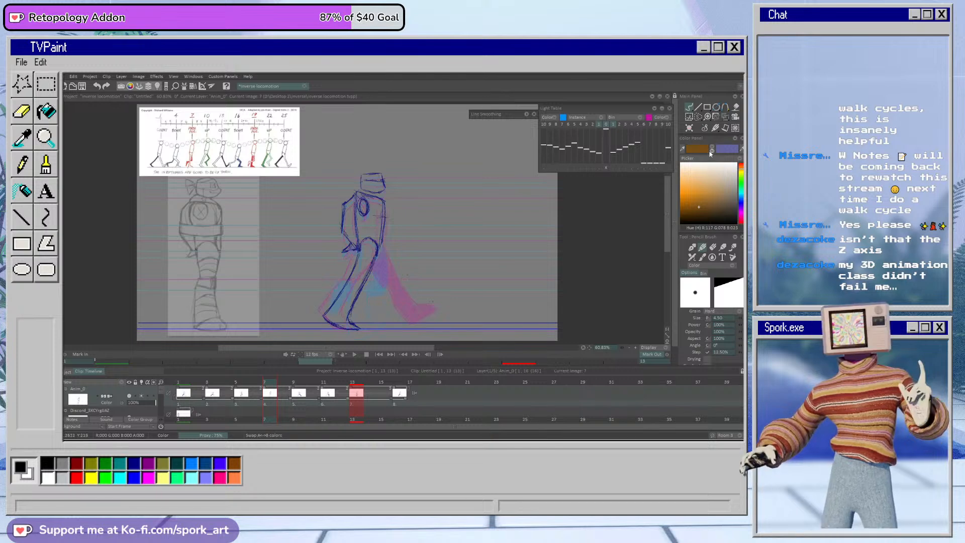
Step: Return to dark blue and sketch the far thigh on frame 7 raised forward, with an arc marking its knee length
left_click(378, 252)
left_click_drag(254, 384, 271, 385)
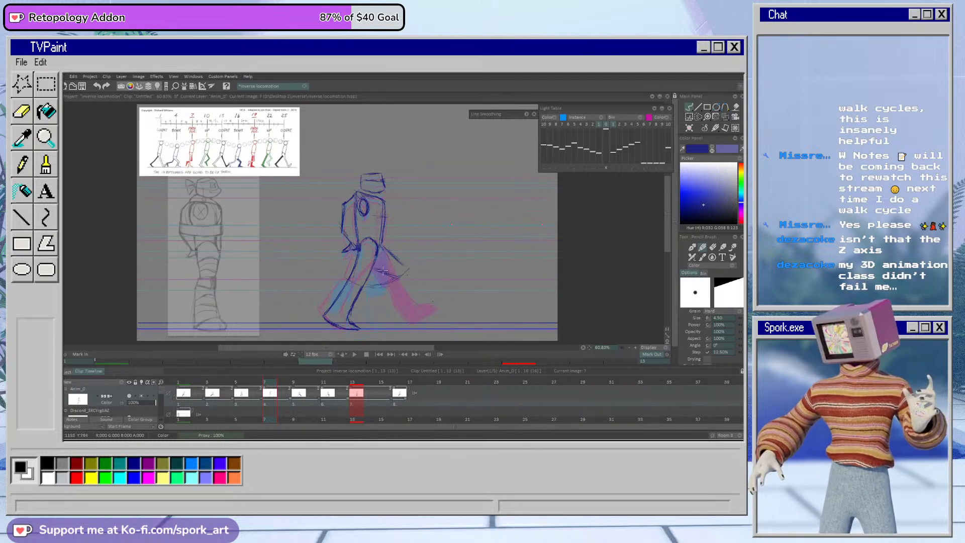
key("e")
key("b")
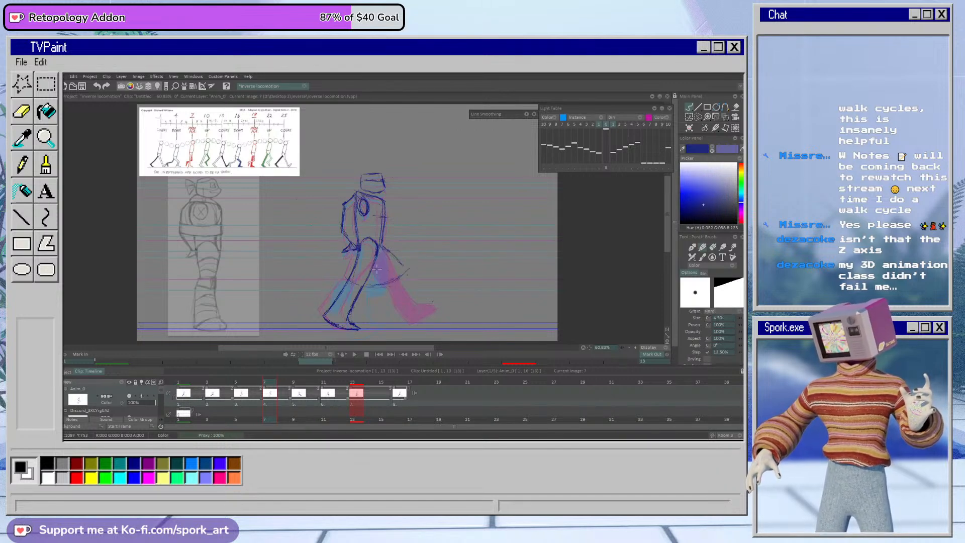
left_click_drag(440, 232, 454, 265)
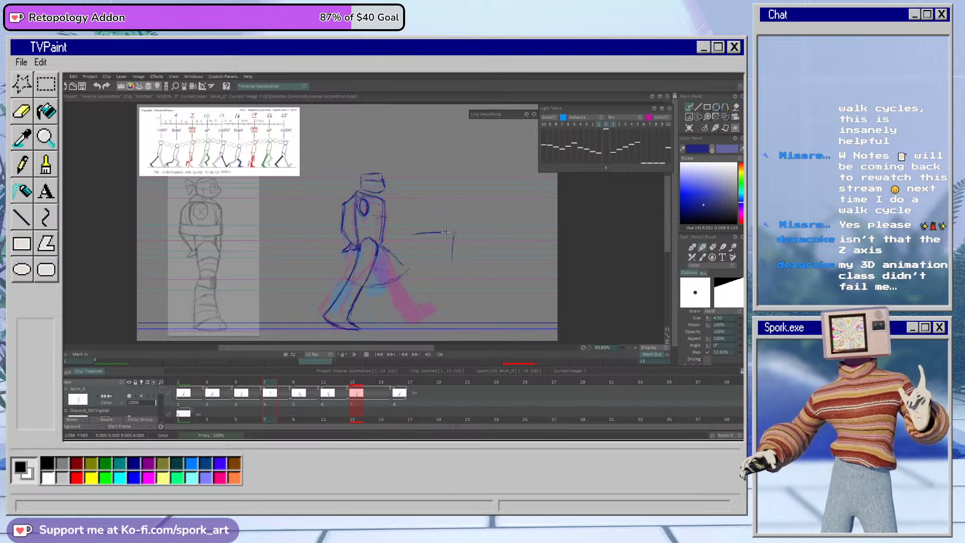
key("e")
left_click_drag(430, 231, 421, 230)
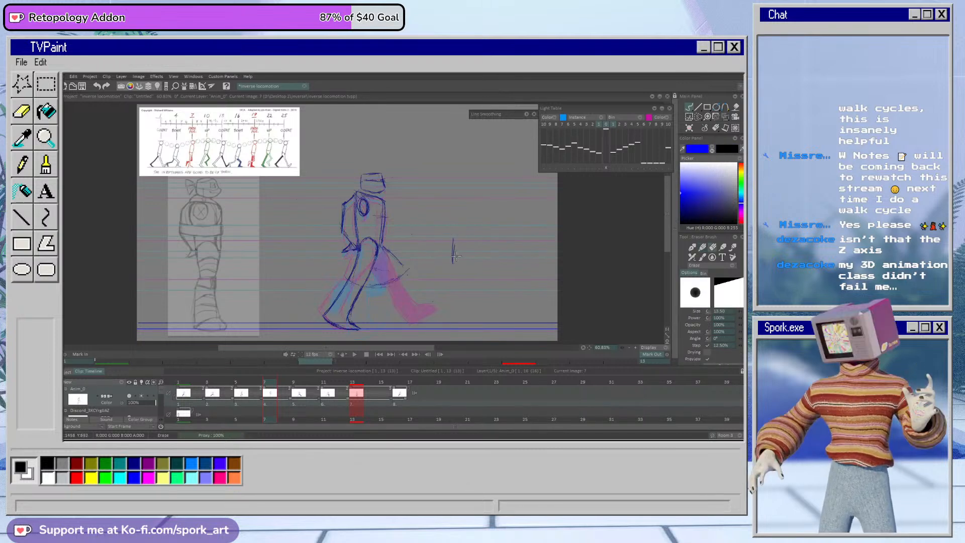
Step: Draw the far lower leg and foot on frame 7 hanging from the bent knee, and compare with frame 9
key("b")
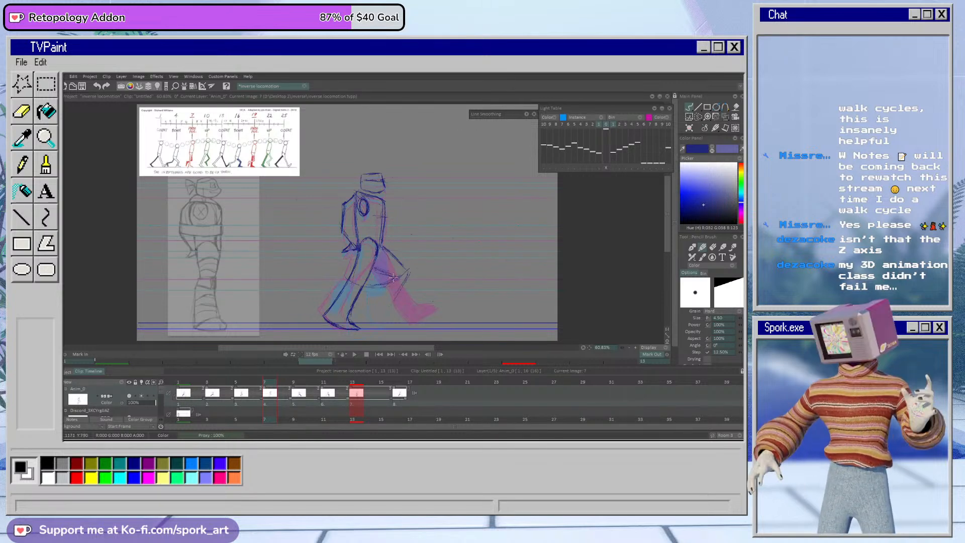
mouse_move(385, 284)
left_mouse_down()
mouse_move(383, 312)
mouse_move(398, 296)
mouse_move(400, 314)
mouse_move(381, 301)
mouse_move(381, 286)
mouse_move(375, 305)
mouse_move(395, 316)
left_mouse_up()
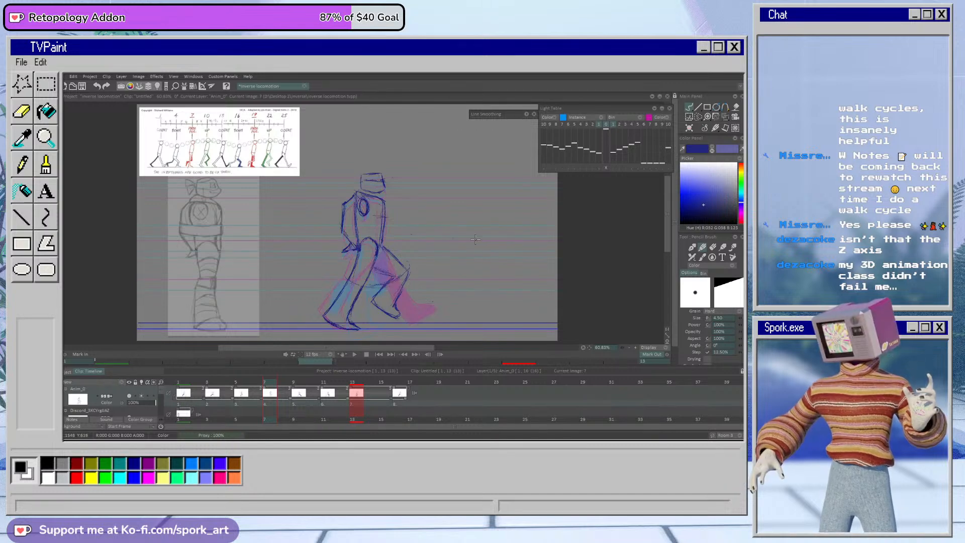
left_click_drag(256, 385, 288, 391)
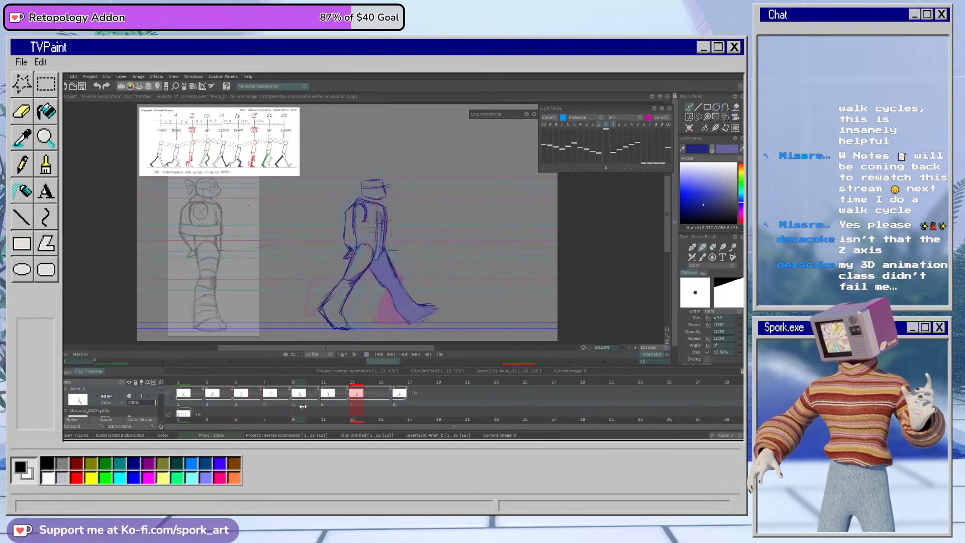
left_click_drag(260, 416, 299, 409)
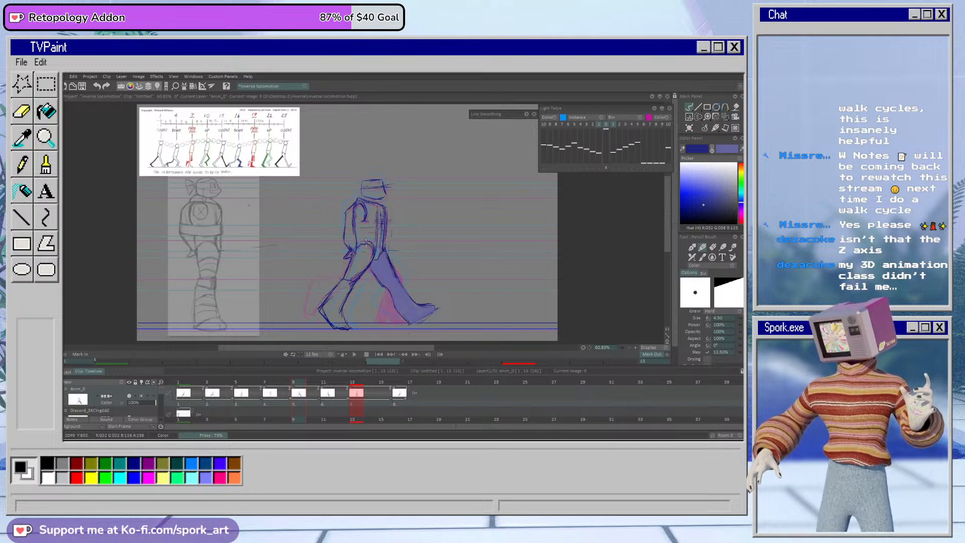
Step: Touch up the near leg's hip lines on frames 9 and 11
key("e")
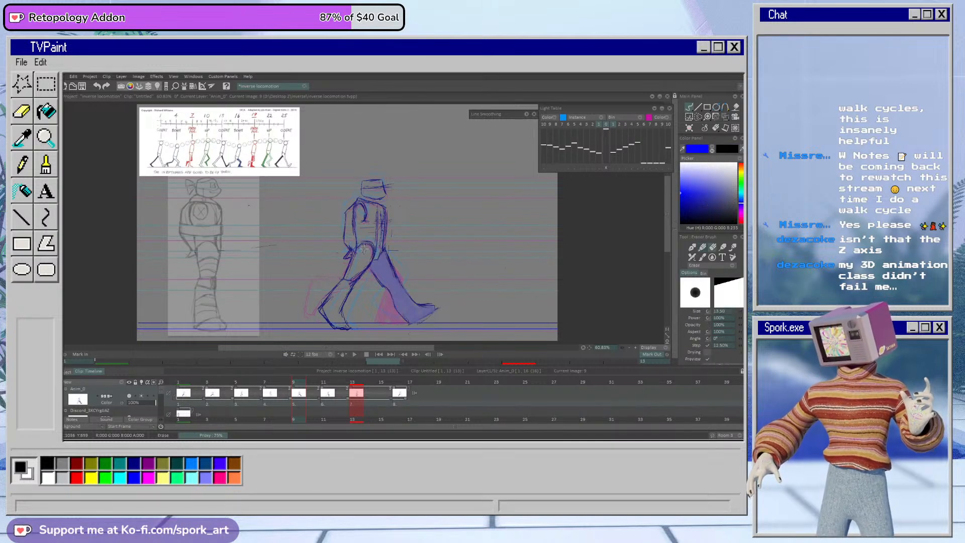
key("e")
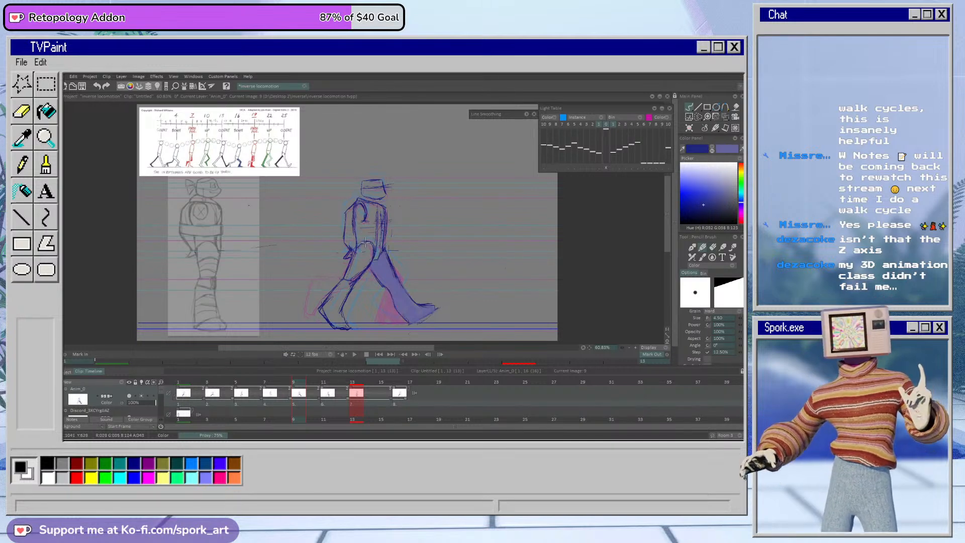
key("Right")
key("e")
key("e")
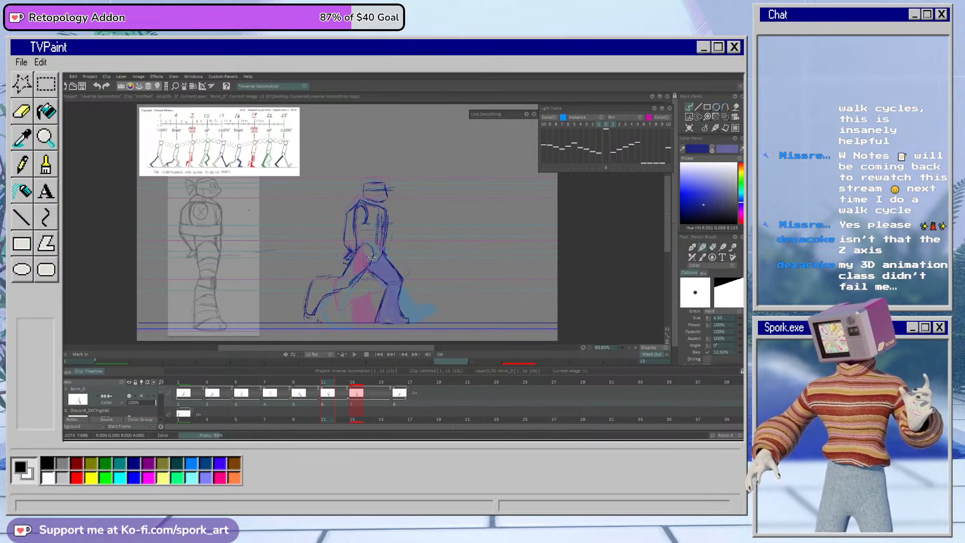
Step: Lasso the near leg on frame 5, shift and rotate it slightly with Transform, apply it, and touch up the foot
mouse_move(304, 392)
left_mouse_down()
mouse_move(260, 395)
mouse_move(313, 396)
mouse_move(246, 396)
mouse_move(280, 394)
mouse_move(225, 414)
mouse_move(241, 412)
left_mouse_up()
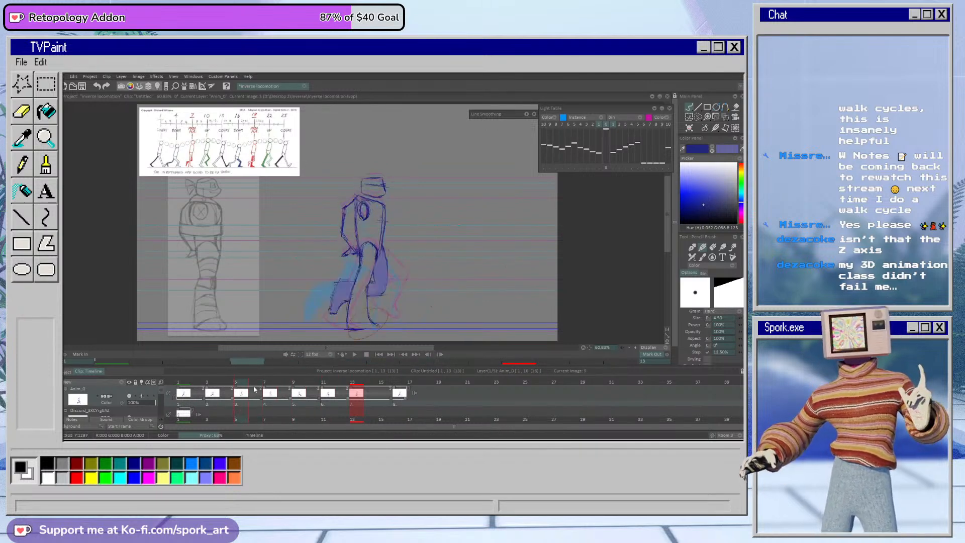
left_click(698, 116)
left_click(669, 152)
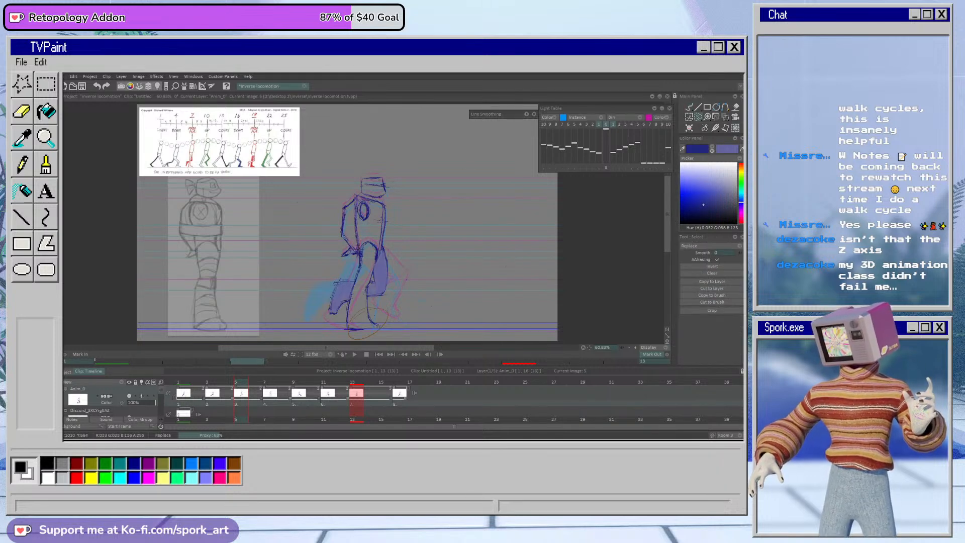
left_click_drag(374, 309, 366, 233)
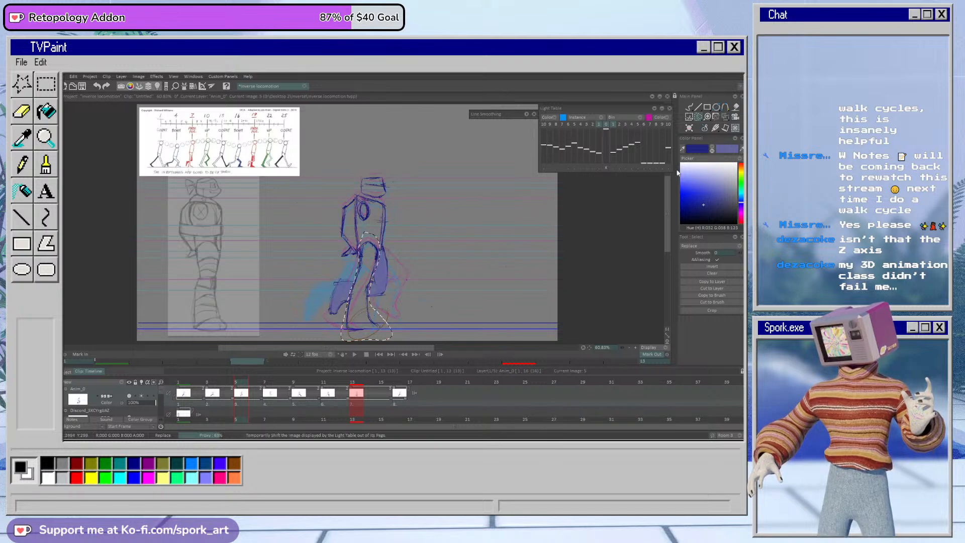
left_click(726, 116)
left_click_drag(394, 286, 390, 301)
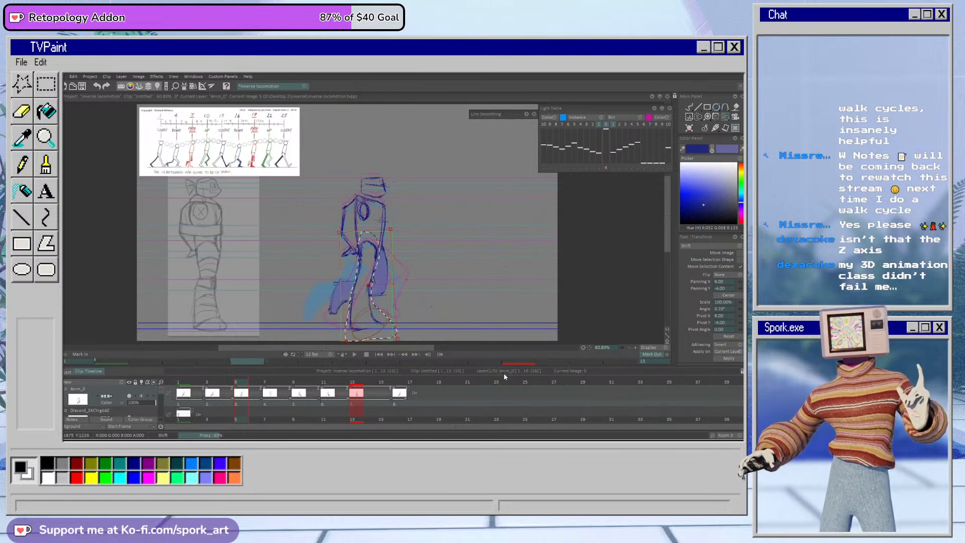
left_click(728, 358)
left_click(689, 107)
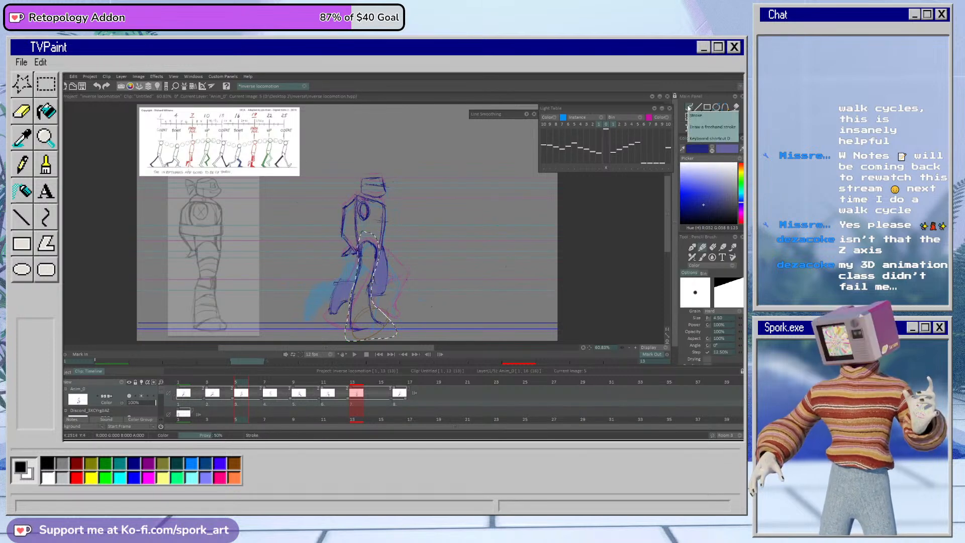
mouse_move(233, 384)
left_mouse_down()
mouse_move(217, 384)
mouse_move(239, 385)
left_mouse_up()
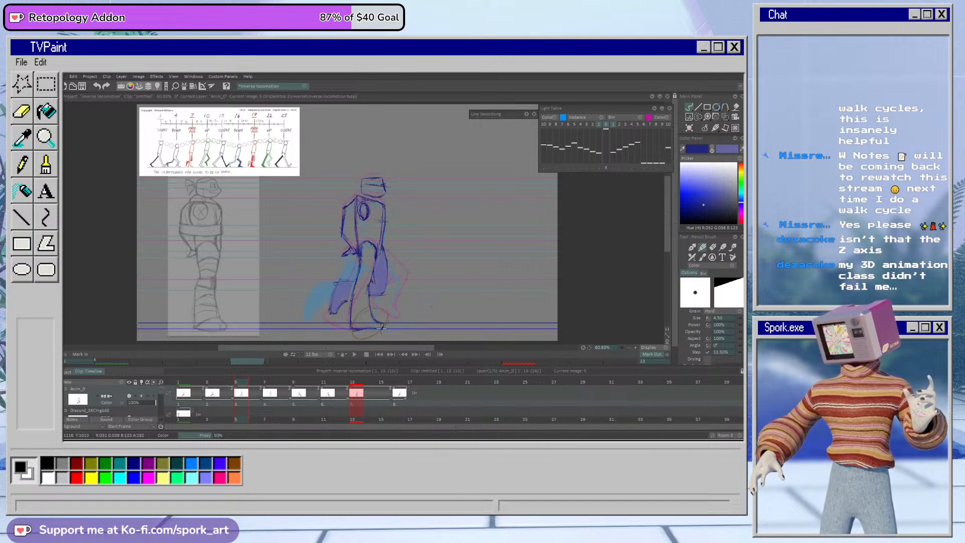
Step: Erase the near lower leg on frame 9 and redraw it stretched further back with the toes on the ground line
mouse_move(241, 384)
left_mouse_down()
mouse_move(324, 402)
mouse_move(287, 417)
mouse_move(296, 416)
left_mouse_up()
key("e")
mouse_move(342, 311)
left_mouse_down()
mouse_move(346, 324)
mouse_move(319, 313)
left_mouse_up()
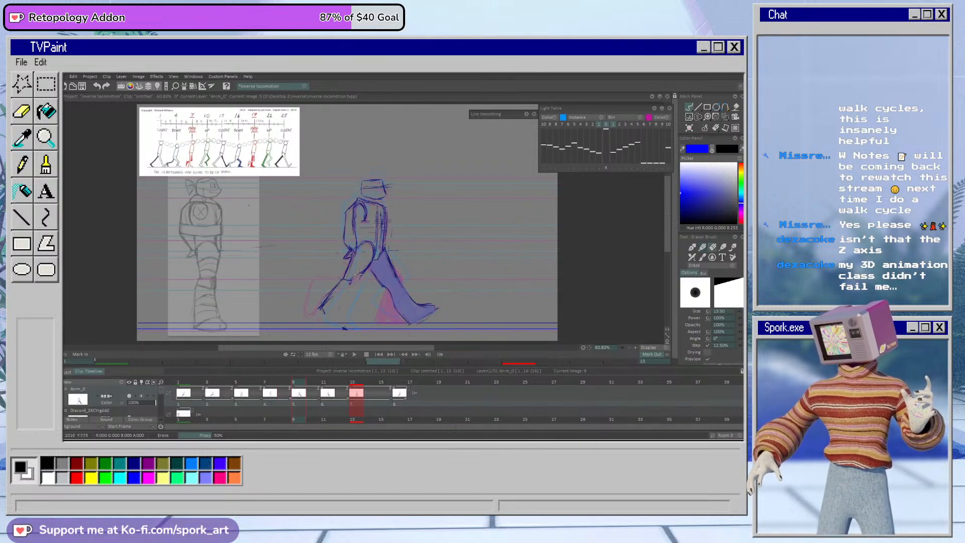
left_click_drag(349, 285, 319, 310)
key("e")
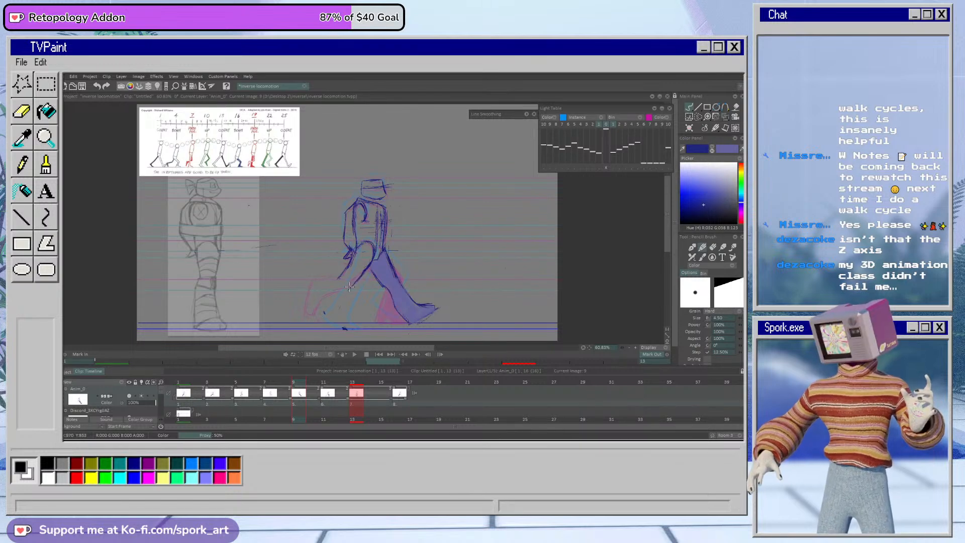
mouse_move(334, 283)
left_mouse_down()
mouse_move(309, 312)
mouse_move(319, 320)
left_mouse_up()
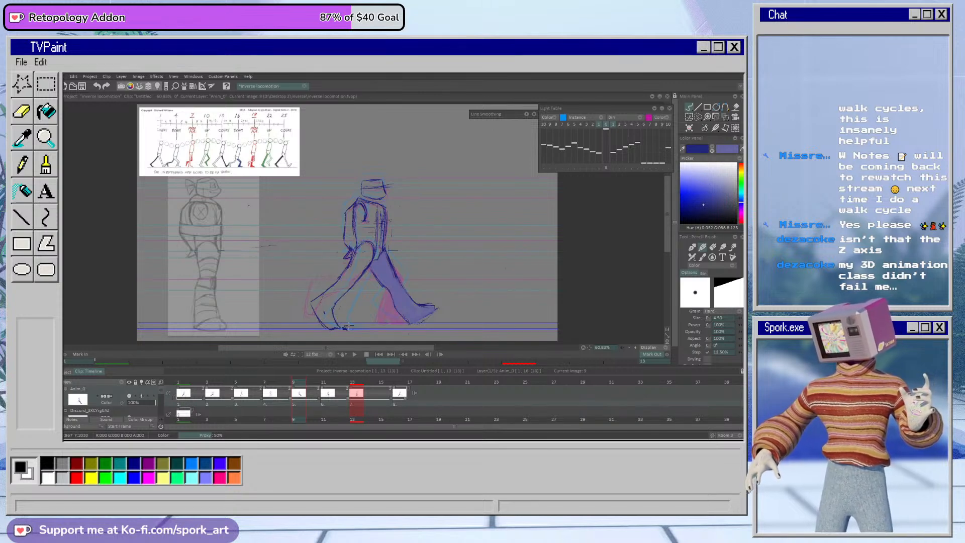
Step: Erase the near leg trailing behind the body on frame 11
key("Right")
key("Right")
key("e")
mouse_move(362, 276)
left_mouse_down()
mouse_move(328, 278)
mouse_move(316, 295)
mouse_move(325, 278)
left_mouse_up()
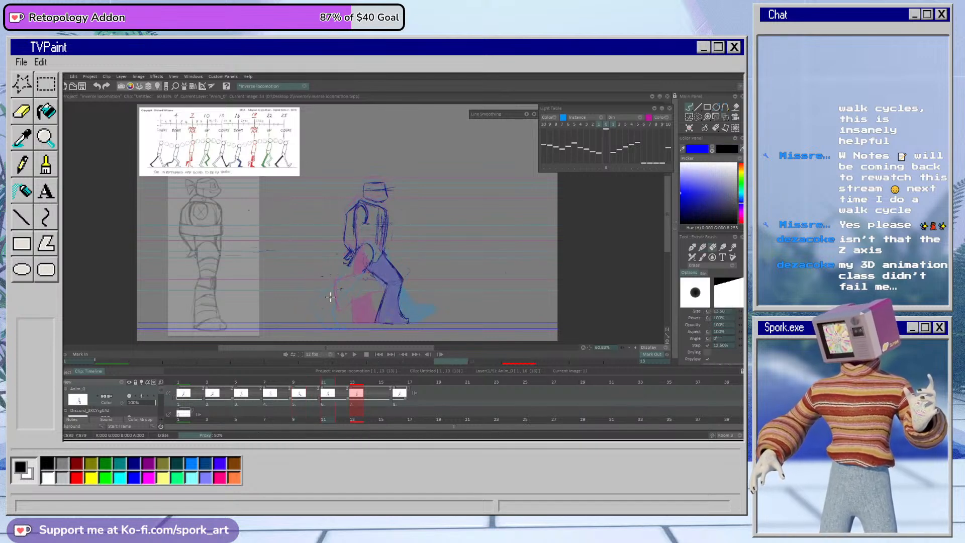
Step: Try drawing the near leg on frame 11 kicked back with a nearly horizontal shin and the foot raised high
key("b")
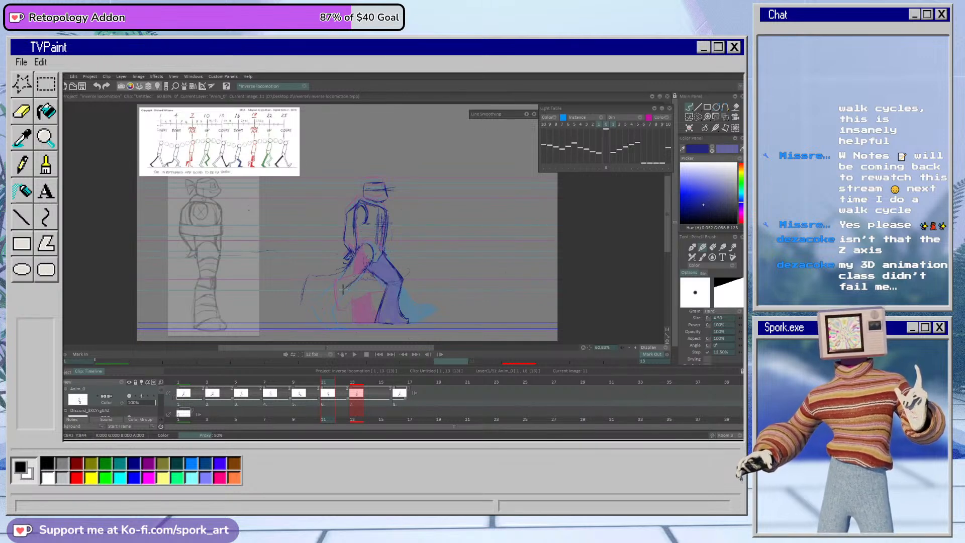
key("e")
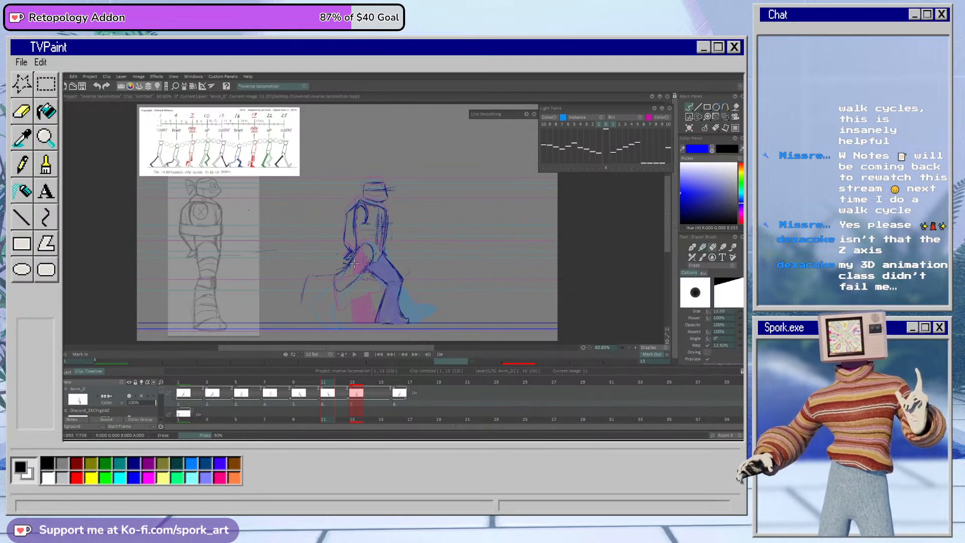
key("e")
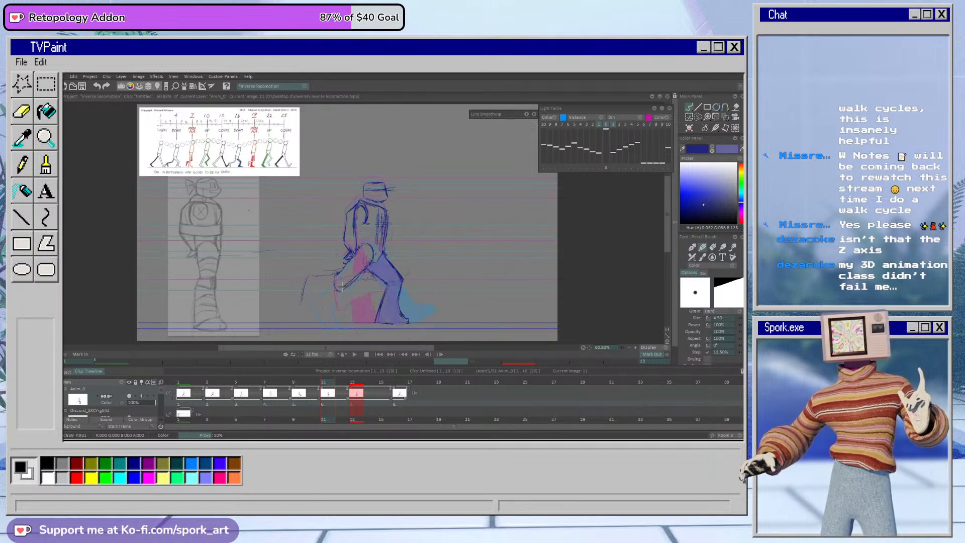
mouse_move(340, 274)
left_mouse_down()
mouse_move(313, 274)
mouse_move(297, 294)
mouse_move(301, 302)
mouse_move(330, 287)
mouse_move(311, 298)
left_mouse_up()
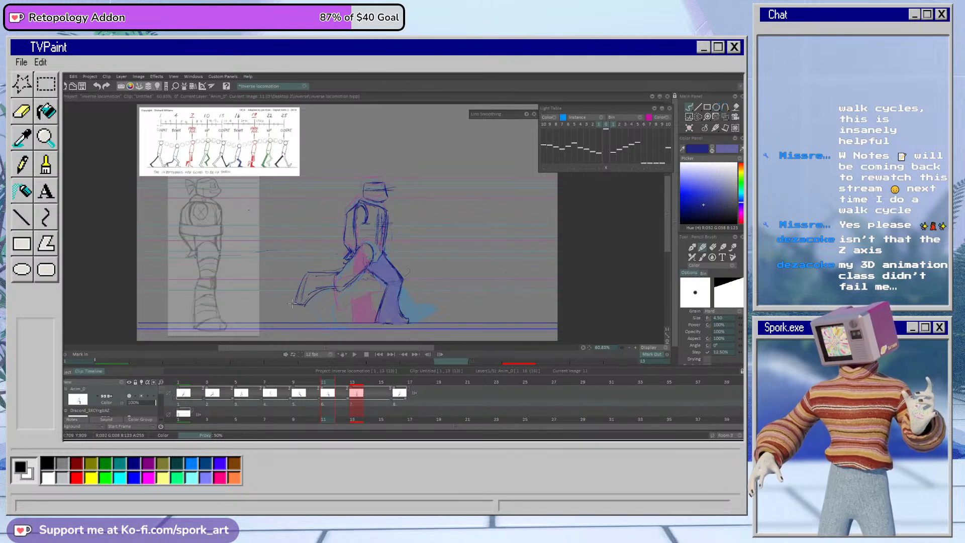
key("e")
mouse_move(306, 302)
left_mouse_down()
mouse_move(323, 284)
mouse_move(301, 309)
left_mouse_up()
key("b")
left_click_drag(302, 273, 290, 308)
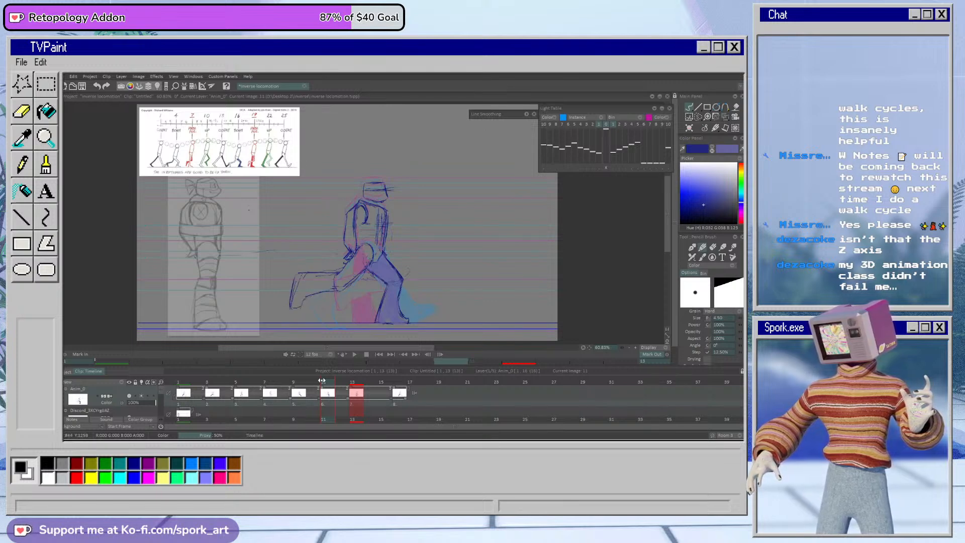
Step: Play back the walk cycle to check the motion of the legs
mouse_move(327, 382)
left_mouse_down()
mouse_move(272, 385)
mouse_move(411, 390)
mouse_move(279, 396)
mouse_move(367, 399)
mouse_move(257, 410)
mouse_move(357, 401)
mouse_move(330, 394)
left_mouse_up()
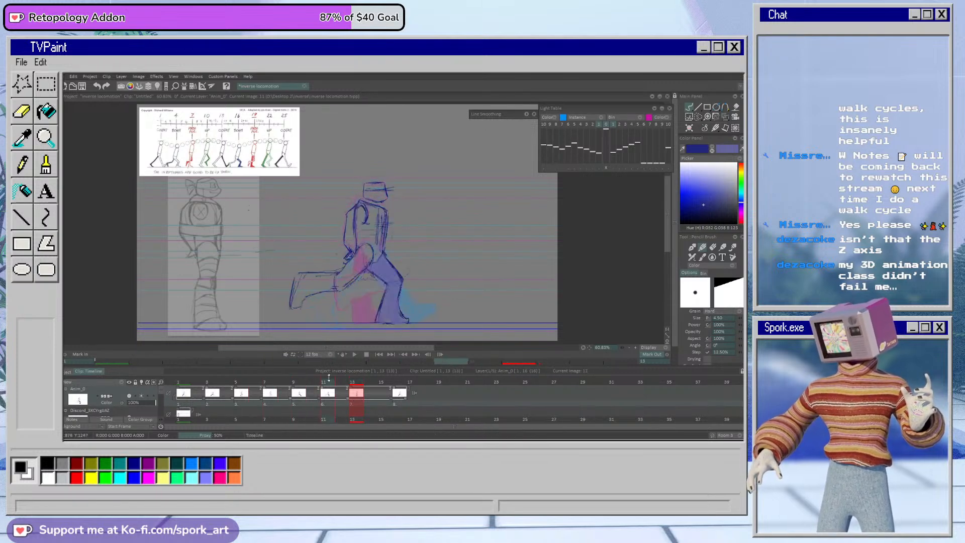
left_click(355, 356)
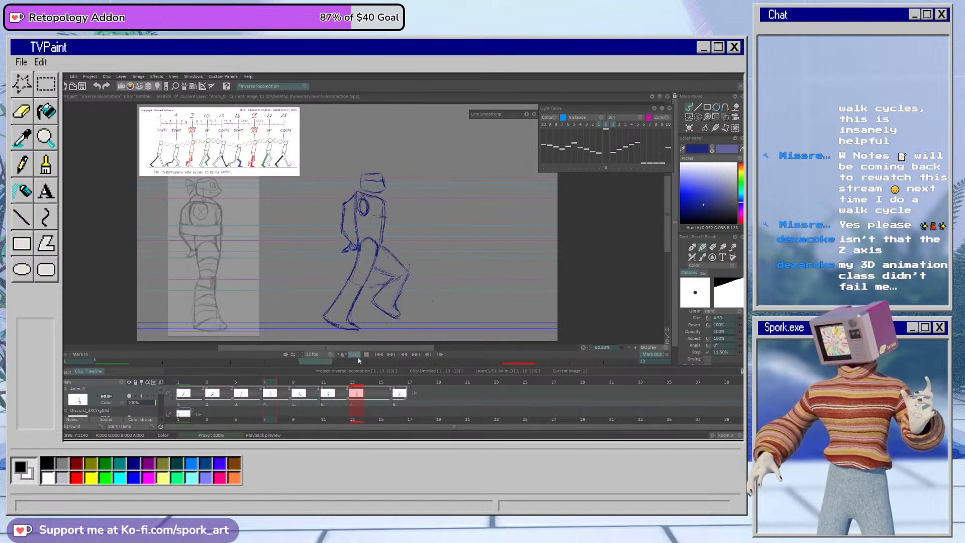
left_click(308, 392)
Step: Erase the near leg on frame 11 and redraw it with a steeper thigh and the shin sloping down to a lower foot
mouse_move(308, 392)
left_mouse_down()
mouse_move(277, 395)
mouse_move(332, 400)
left_mouse_up()
key("e")
mouse_move(299, 294)
left_mouse_down()
mouse_move(311, 259)
mouse_move(328, 305)
mouse_move(329, 263)
left_mouse_up()
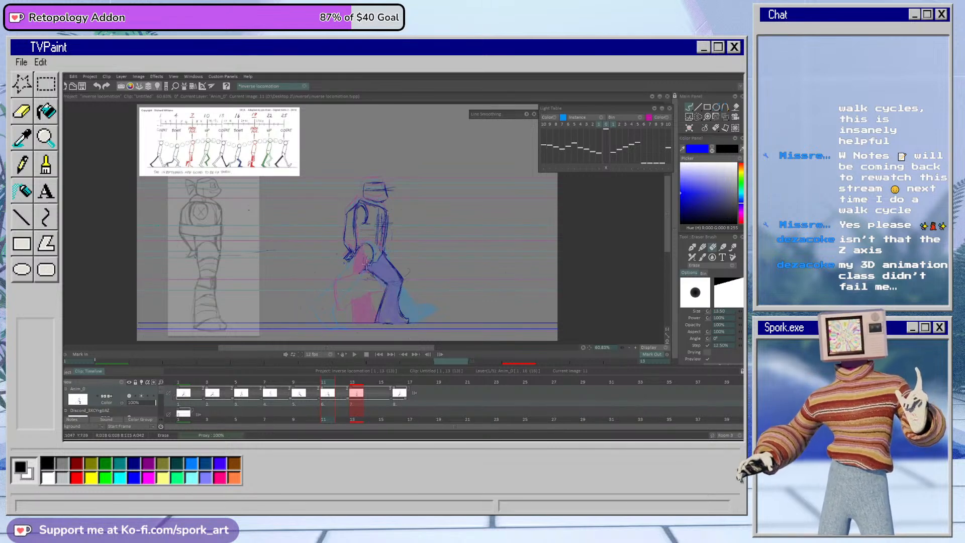
key("b")
left_click_drag(363, 246, 373, 249)
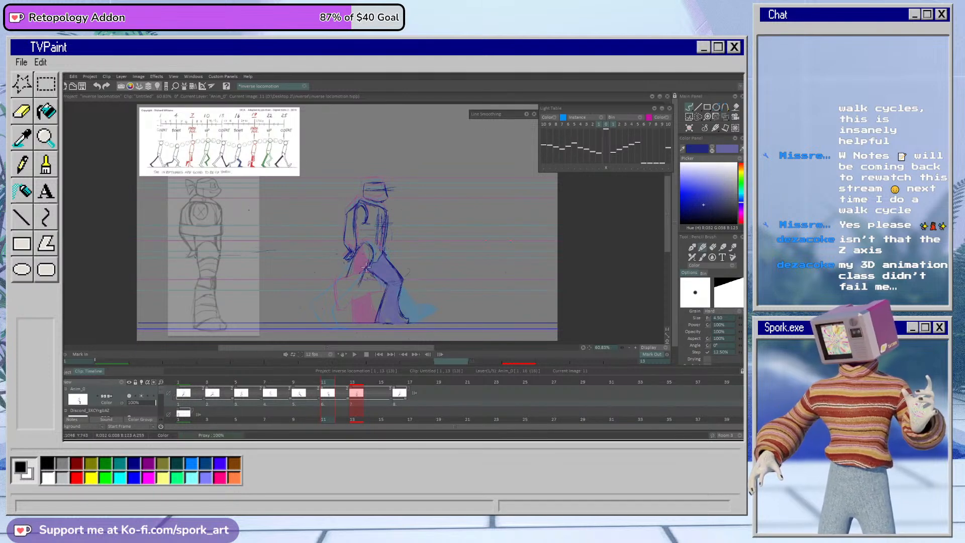
mouse_move(337, 283)
left_mouse_down()
mouse_move(309, 294)
mouse_move(295, 306)
mouse_move(302, 312)
left_mouse_up()
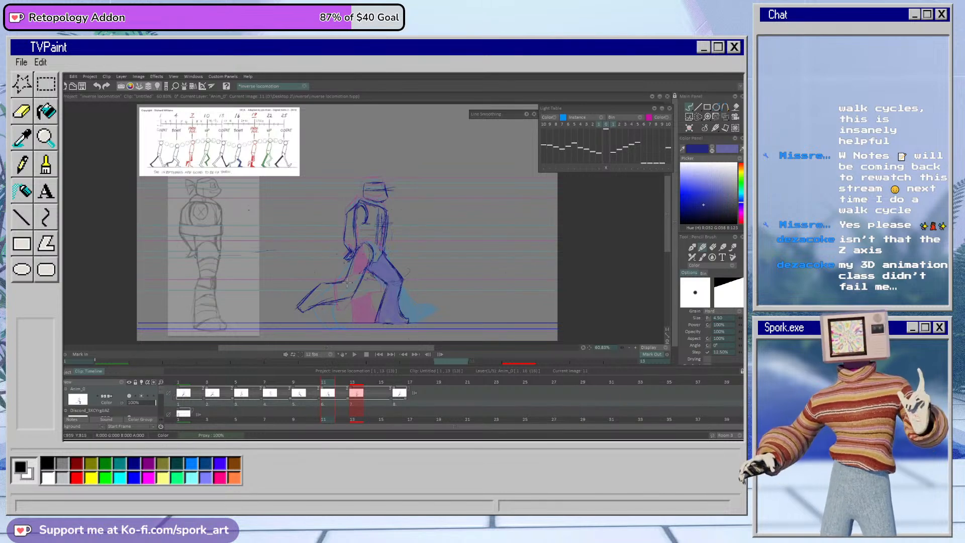
left_click_drag(351, 384, 342, 393)
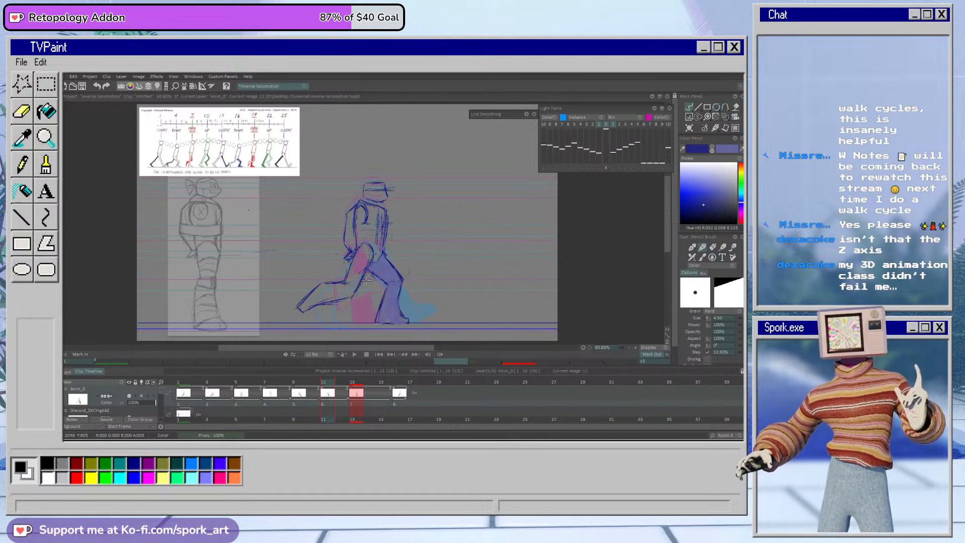
Step: Select the near leg trailing behind the body on frame 11 and shift it slightly forward
mouse_move(327, 384)
left_mouse_down()
mouse_move(314, 390)
mouse_move(346, 392)
mouse_move(315, 401)
mouse_move(332, 404)
left_mouse_up()
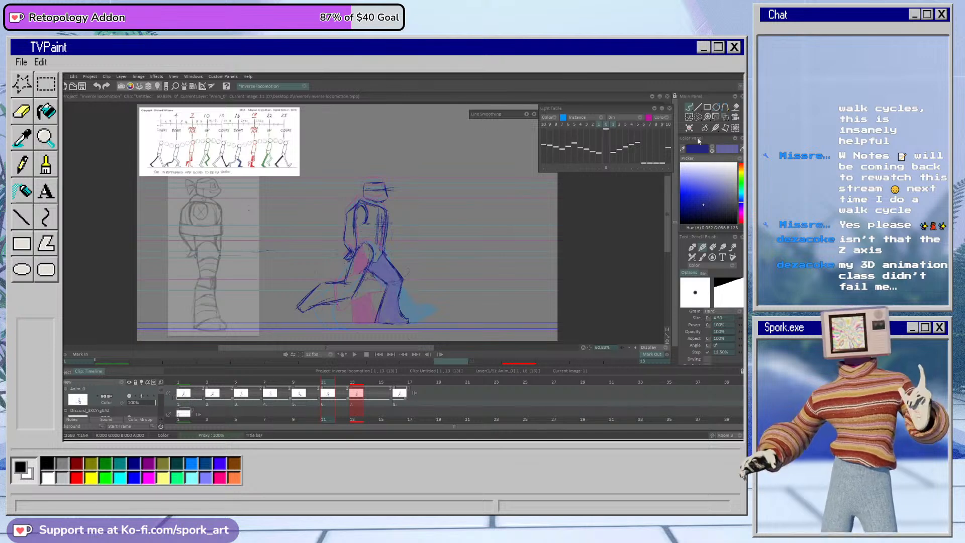
left_click(699, 117)
mouse_move(368, 253)
left_mouse_down()
mouse_move(307, 273)
mouse_move(370, 259)
left_mouse_up()
left_click(726, 117)
mouse_move(354, 294)
left_mouse_down()
mouse_move(375, 288)
mouse_move(359, 292)
left_mouse_up()
left_click(722, 360)
left_click(689, 107)
key("ctrl+d")
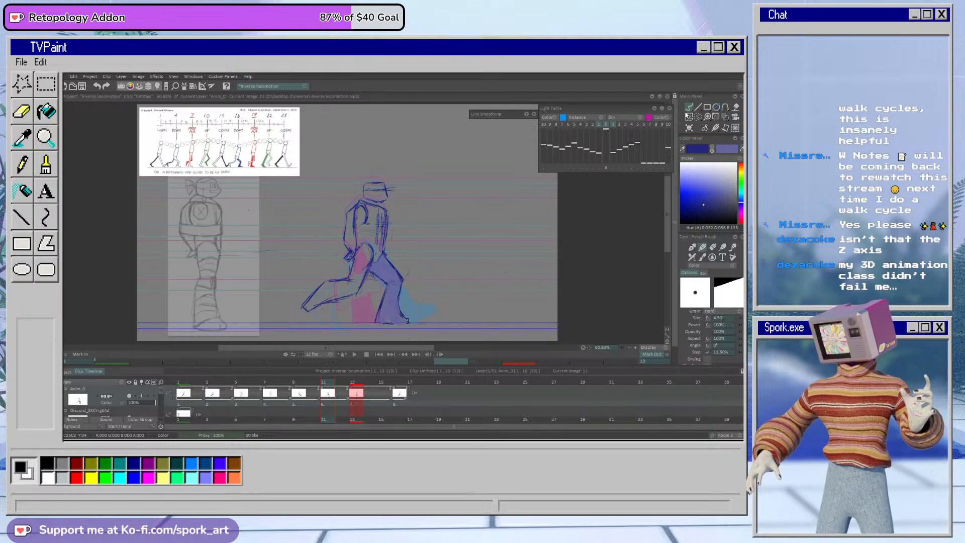
Step: Set the mark-out point of the playback range at frame 15
mouse_move(385, 384)
left_mouse_down()
mouse_move(396, 398)
mouse_move(386, 401)
left_mouse_up()
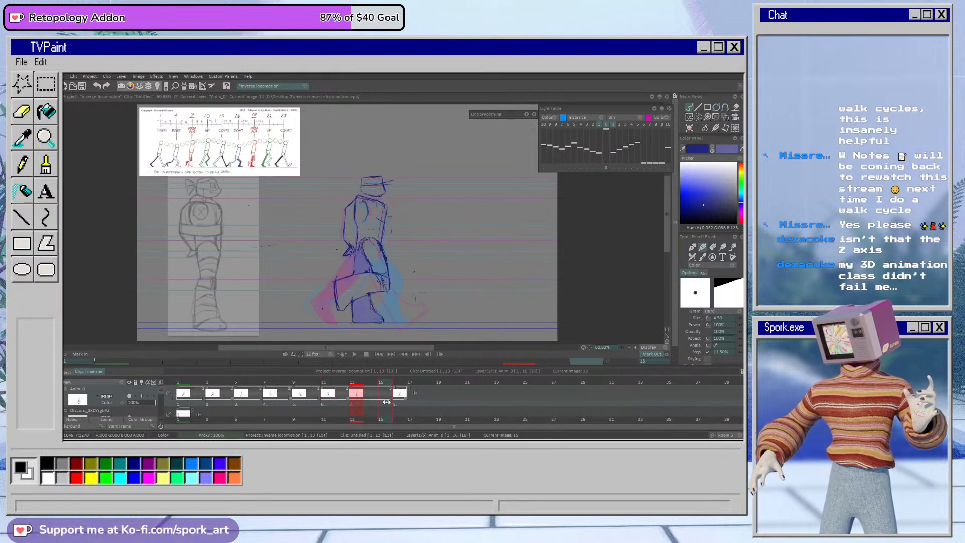
left_click(658, 356)
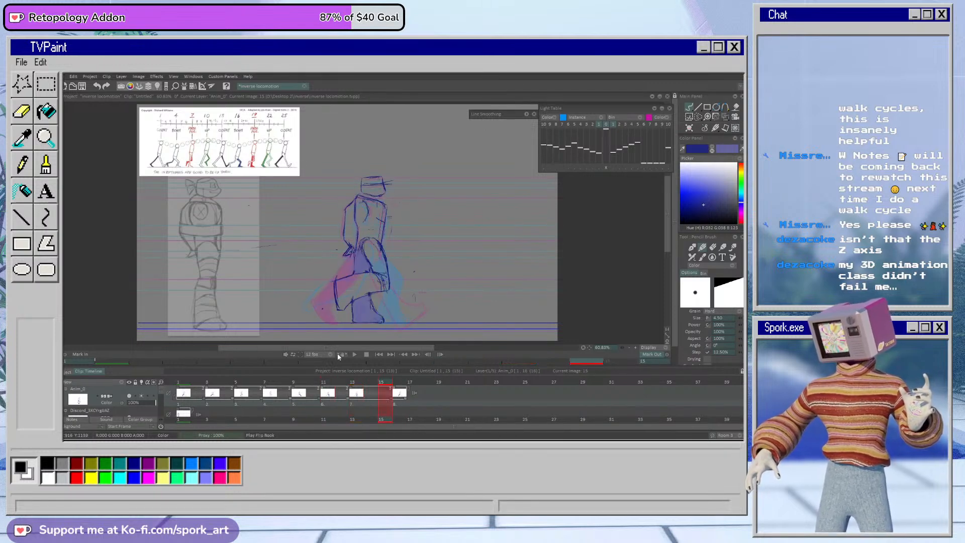
Step: Select the raised front leg on frame 7 and try moving it up and forward with a slight rotation
mouse_move(269, 388)
left_mouse_down()
mouse_move(218, 392)
mouse_move(330, 397)
mouse_move(214, 400)
mouse_move(328, 410)
mouse_move(253, 415)
mouse_move(309, 416)
mouse_move(273, 416)
left_mouse_up()
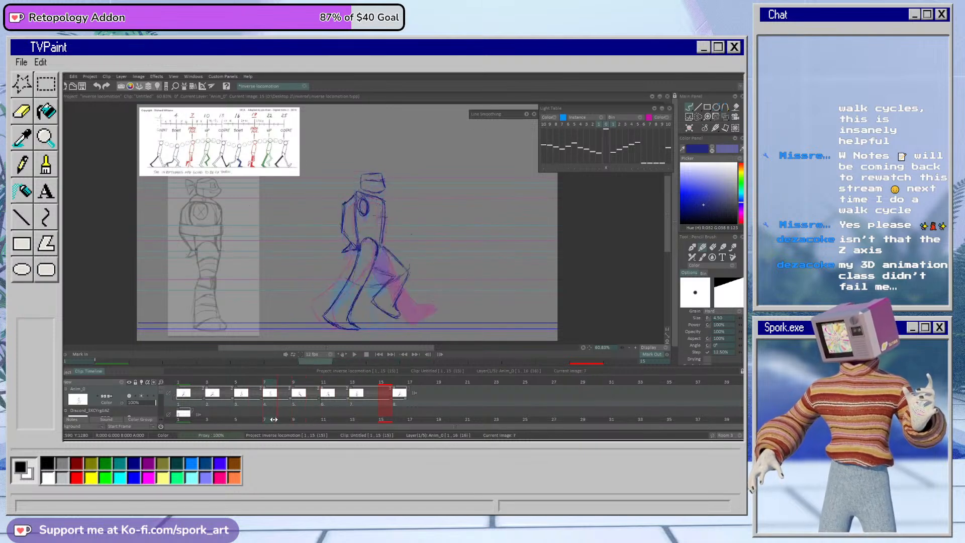
left_click(699, 117)
mouse_move(376, 262)
left_mouse_down()
mouse_move(366, 305)
mouse_move(411, 322)
mouse_move(400, 239)
left_mouse_up()
left_click(724, 122)
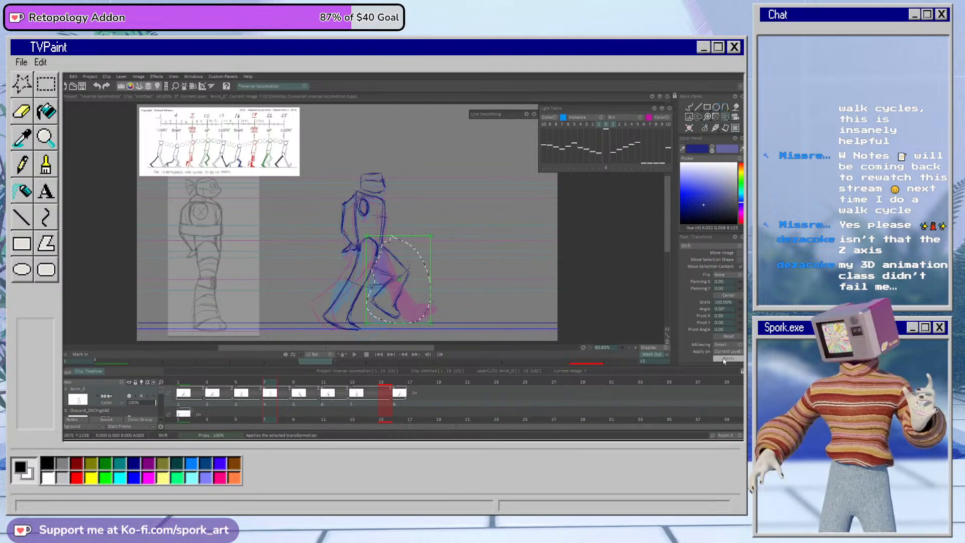
left_click_drag(399, 280, 442, 279)
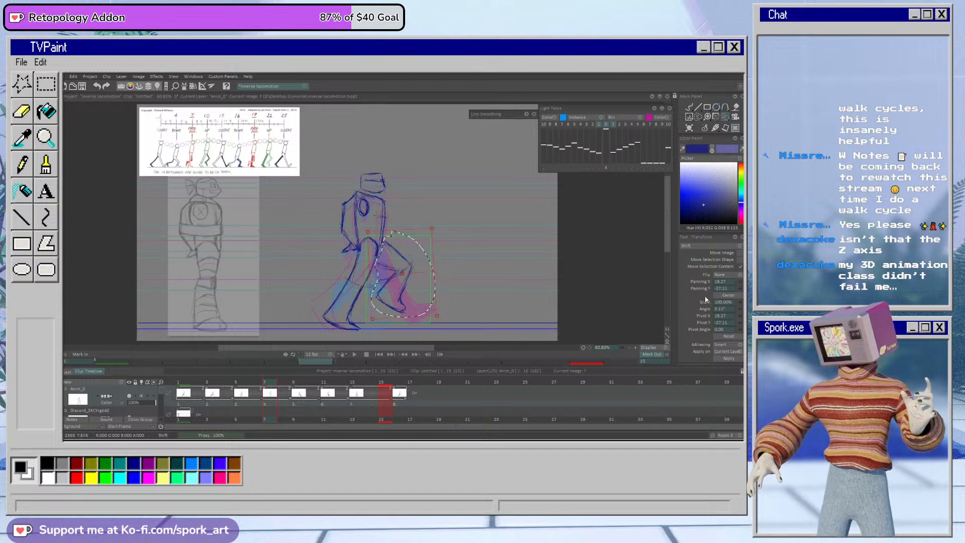
left_click(728, 336)
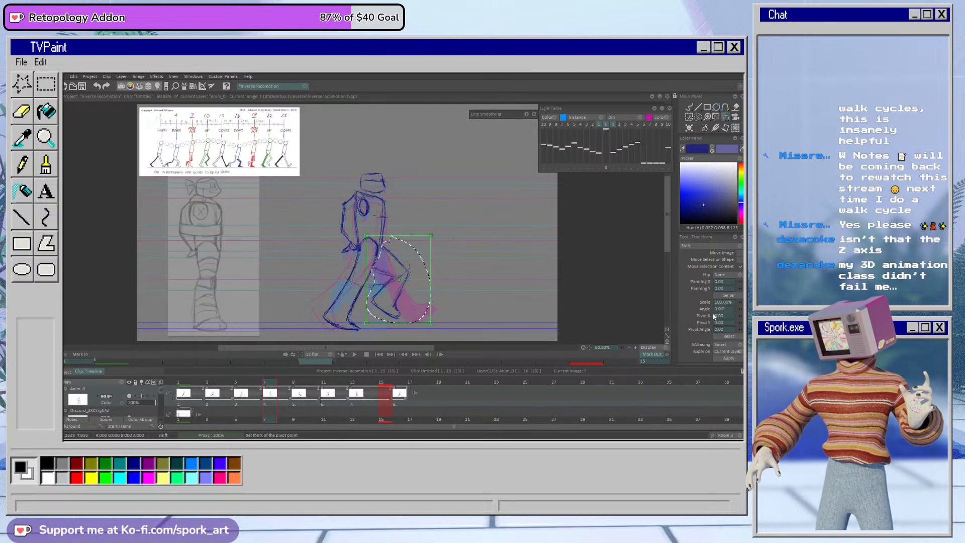
Step: Extend the frame 7 selection from the front leg to the whole upper body and nudge the selected drawing slightly forward
left_click(693, 106)
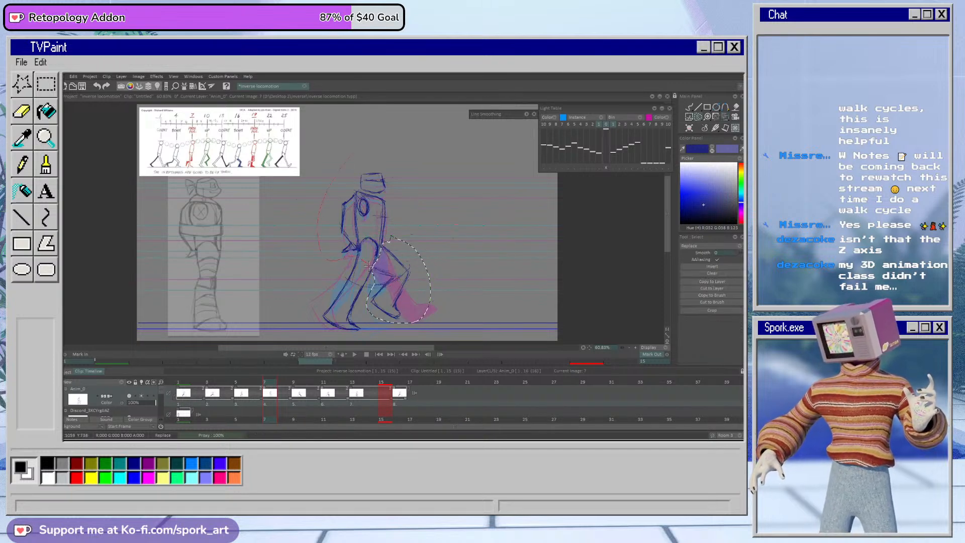
left_click_drag(440, 239, 336, 149)
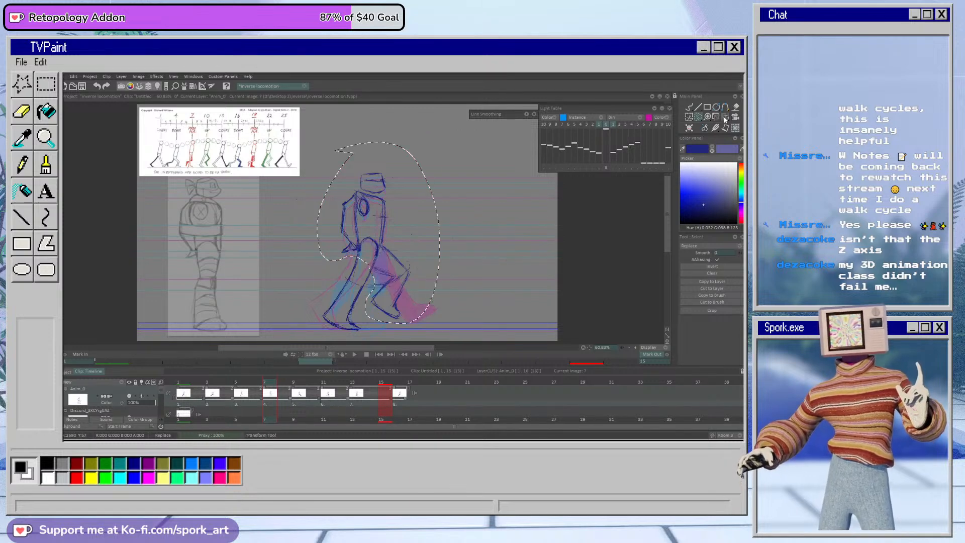
left_click(725, 120)
left_click_drag(397, 214, 398, 212)
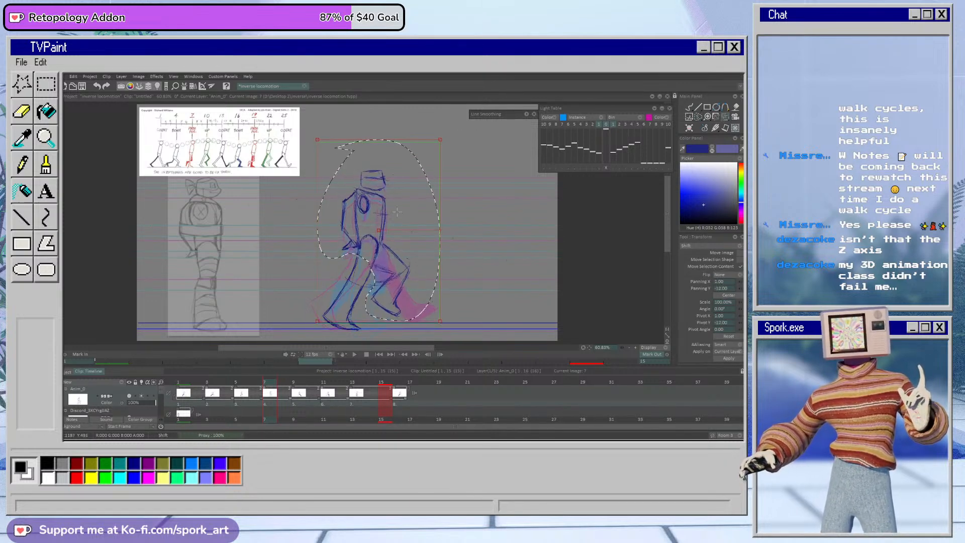
left_click_drag(397, 213, 398, 220)
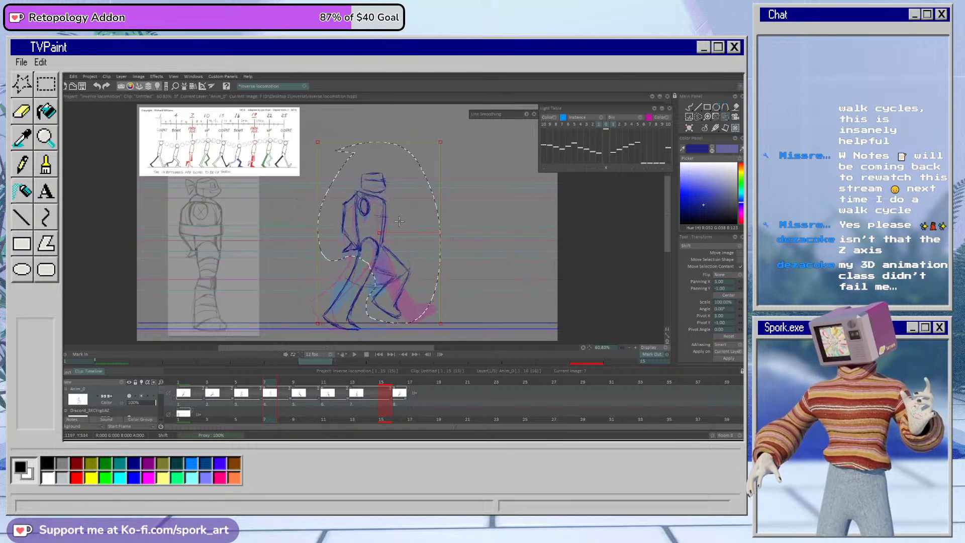
left_click(689, 107)
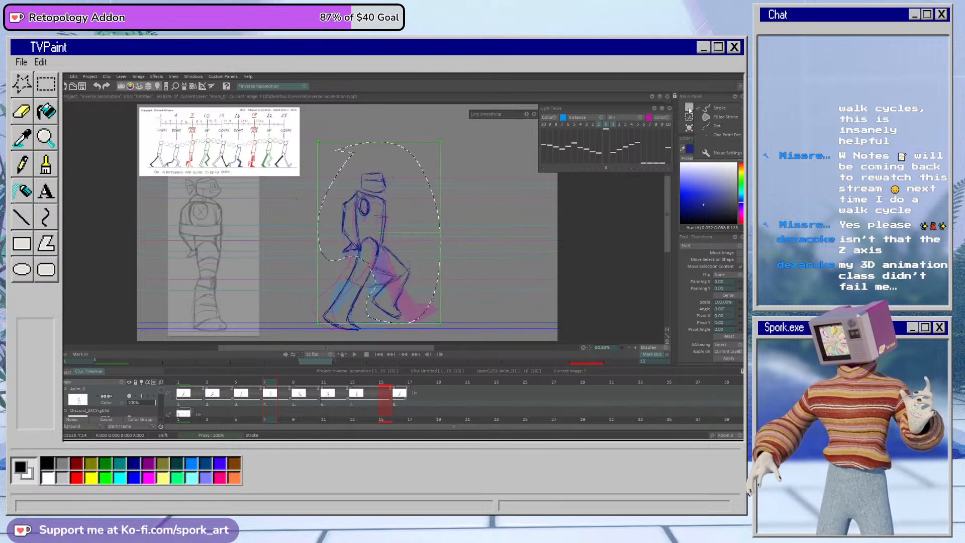
key("ctrl+d")
Step: Shift only the raised front leg on frame 7 slightly forward with a small rotation, and touch up its lines
left_click(698, 117)
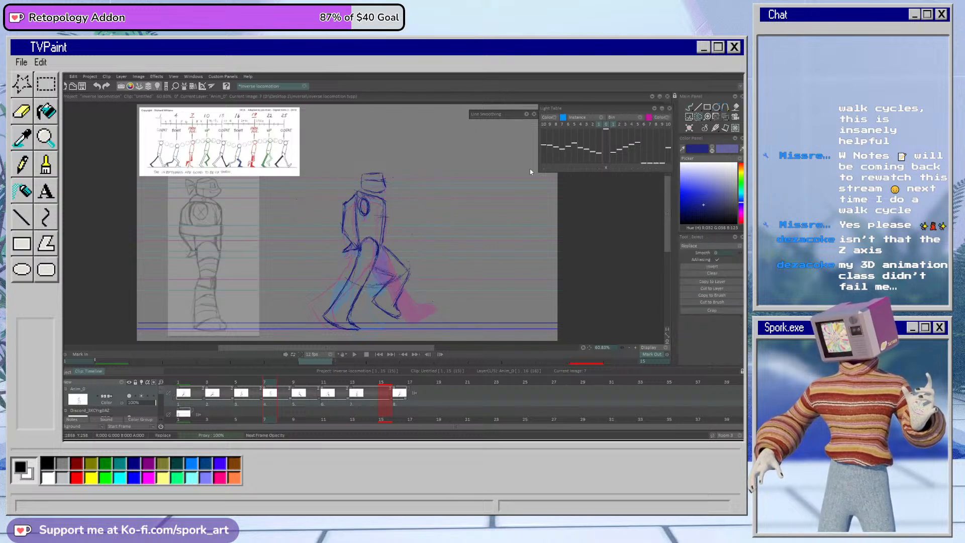
mouse_move(372, 269)
left_mouse_down()
mouse_move(427, 271)
mouse_move(391, 242)
left_mouse_up()
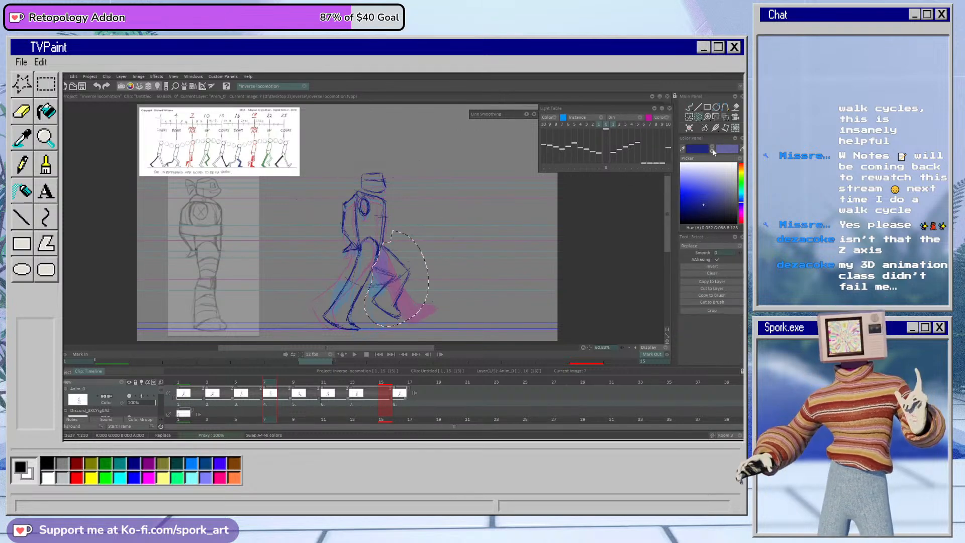
left_click(726, 117)
left_click_drag(403, 294, 427, 287)
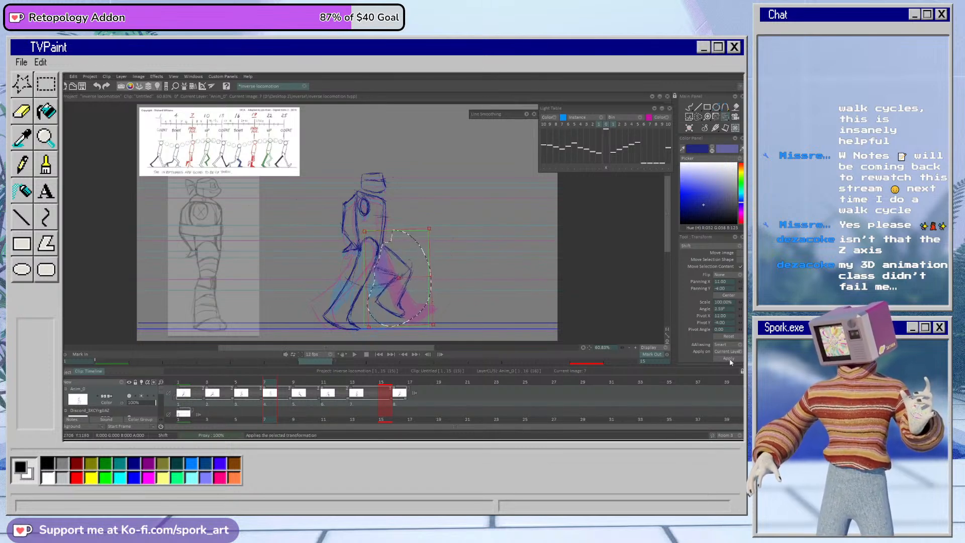
left_click(690, 107)
key("ctrl+d")
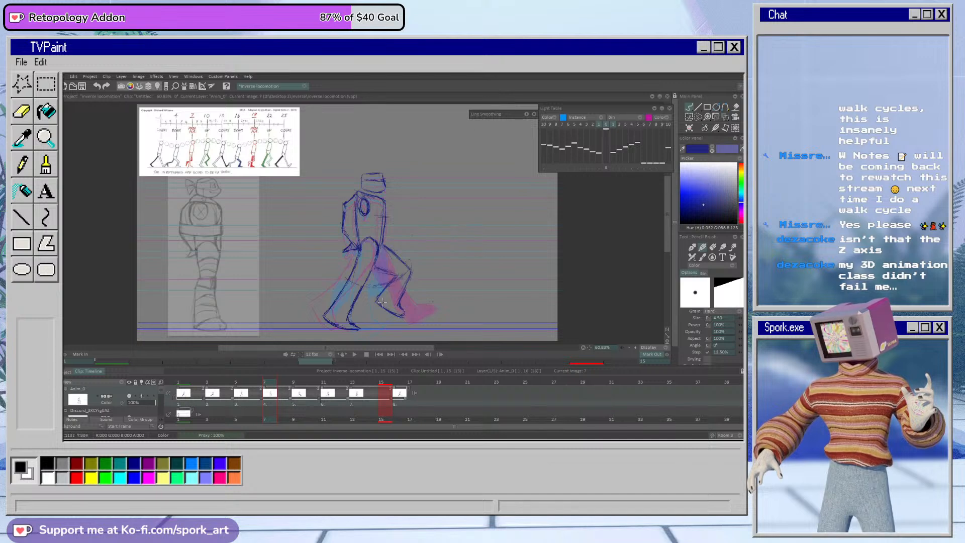
mouse_move(263, 395)
left_mouse_down()
mouse_move(222, 395)
mouse_move(293, 397)
mouse_move(272, 401)
left_mouse_up()
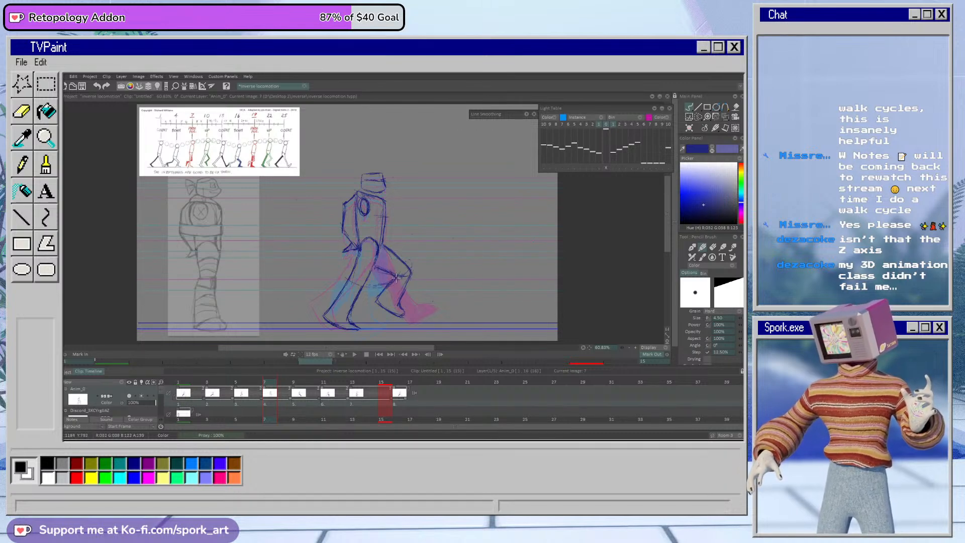
mouse_move(273, 385)
left_mouse_down()
mouse_move(256, 387)
mouse_move(324, 388)
mouse_move(236, 398)
mouse_move(274, 403)
left_mouse_up()
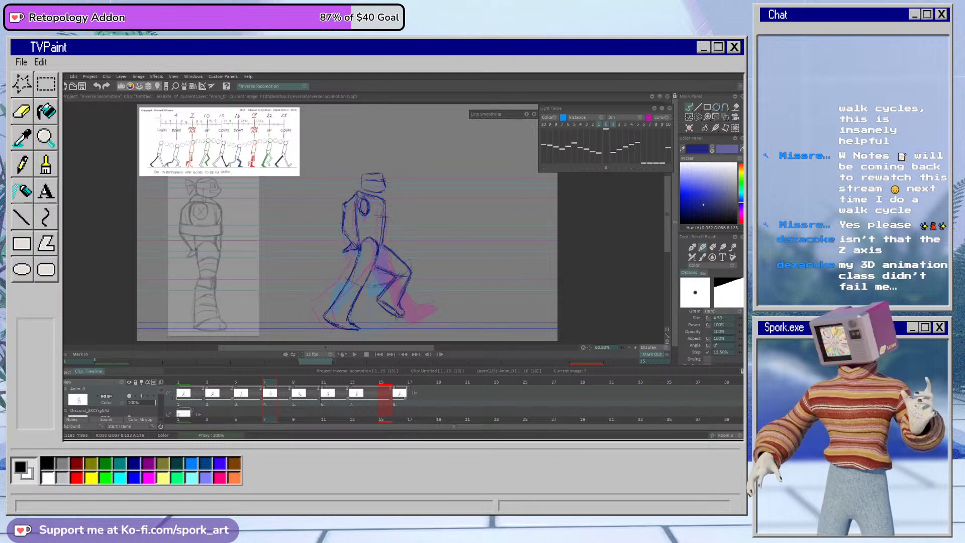
Step: Select the head and torso on frame 3 and nudge them slightly forward
mouse_move(292, 384)
left_mouse_down()
mouse_move(307, 385)
mouse_move(249, 385)
mouse_move(304, 387)
mouse_move(301, 404)
mouse_move(251, 401)
mouse_move(311, 399)
mouse_move(198, 415)
mouse_move(216, 412)
left_mouse_up()
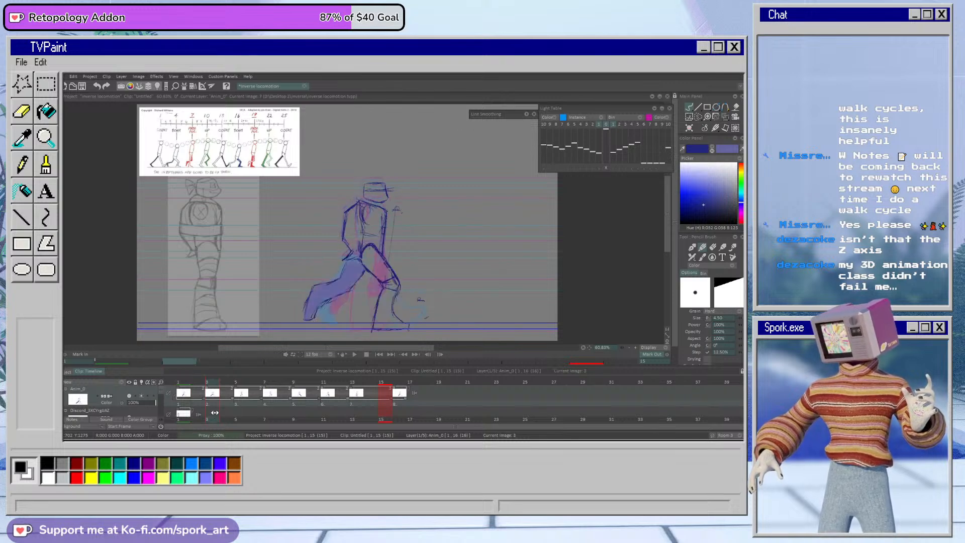
left_click(698, 117)
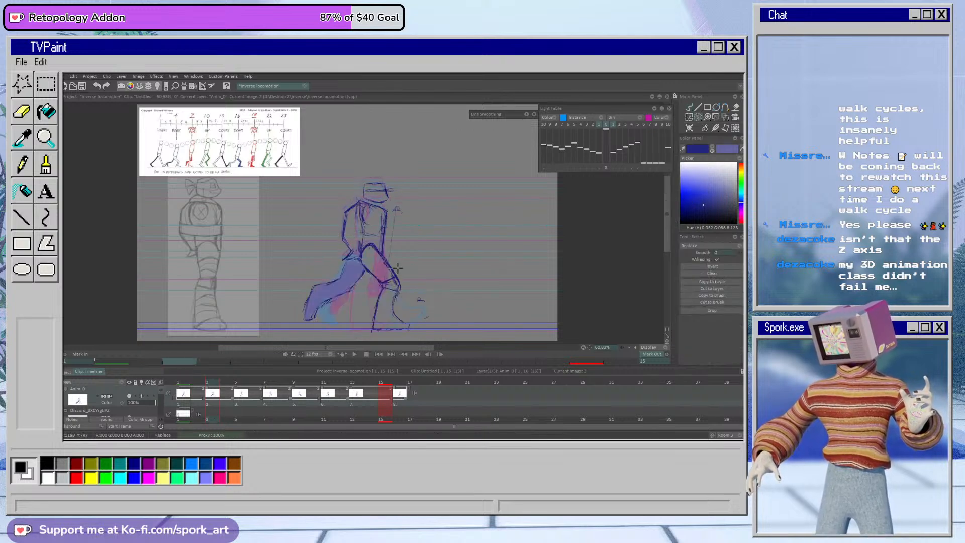
mouse_move(402, 161)
left_mouse_down()
mouse_move(407, 270)
mouse_move(392, 254)
left_mouse_up()
left_click(725, 117)
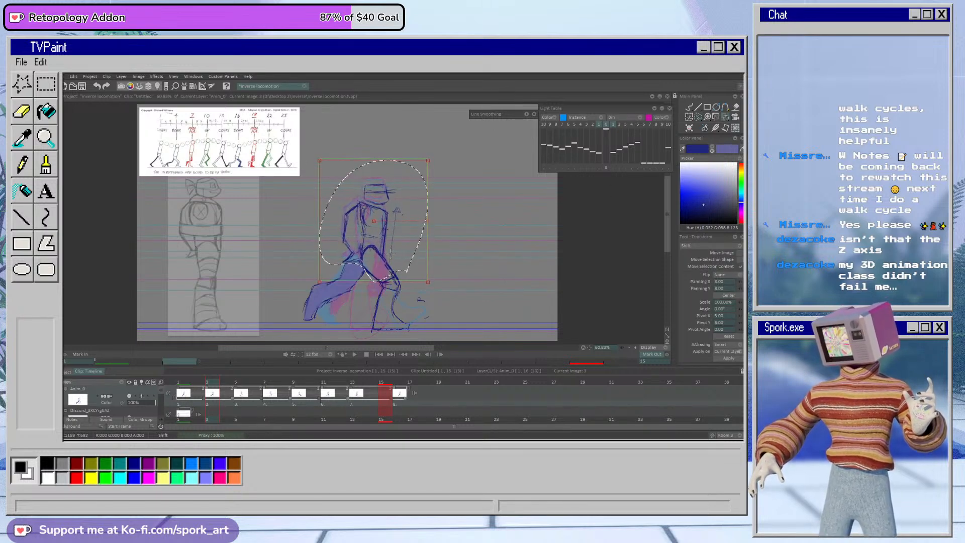
left_click(729, 358)
left_click(689, 107)
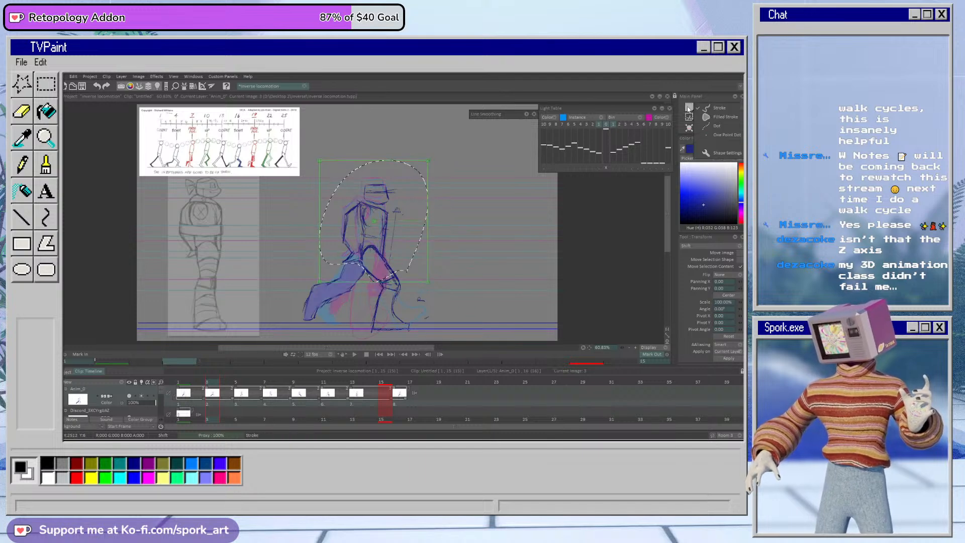
key("ctrl+d")
Step: Compare frame 11 with frame 3, then select the upper body on frame 11 and nudge it slightly forward
left_click(325, 382)
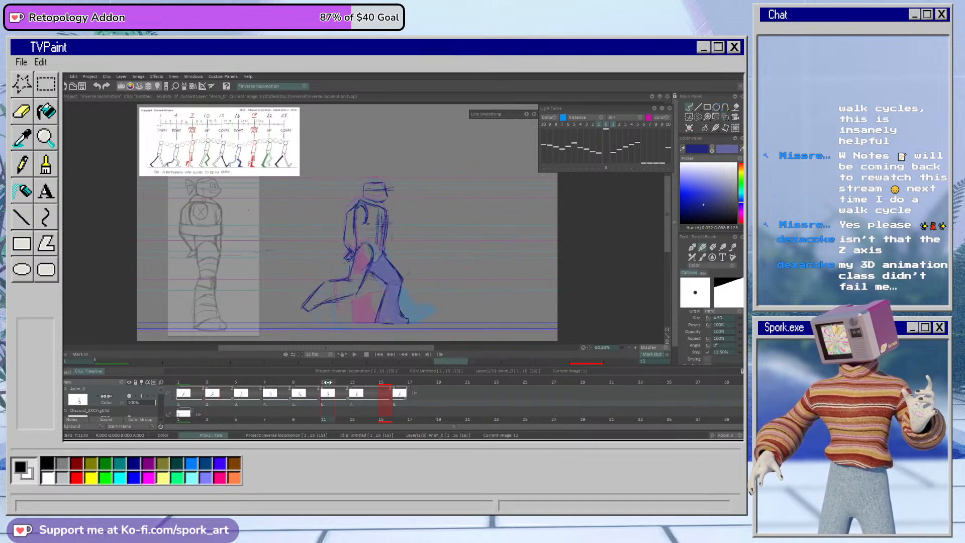
left_click(726, 116)
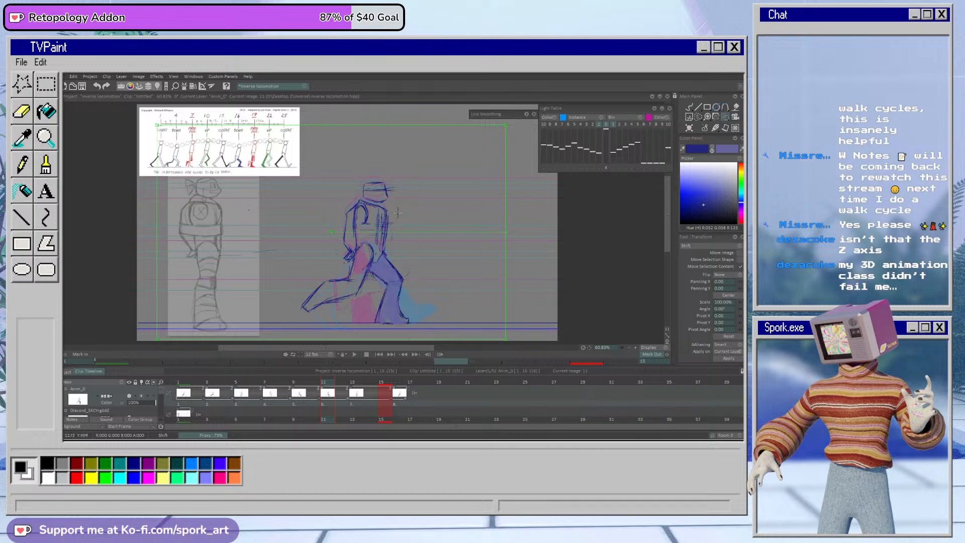
left_click_drag(324, 382, 207, 382)
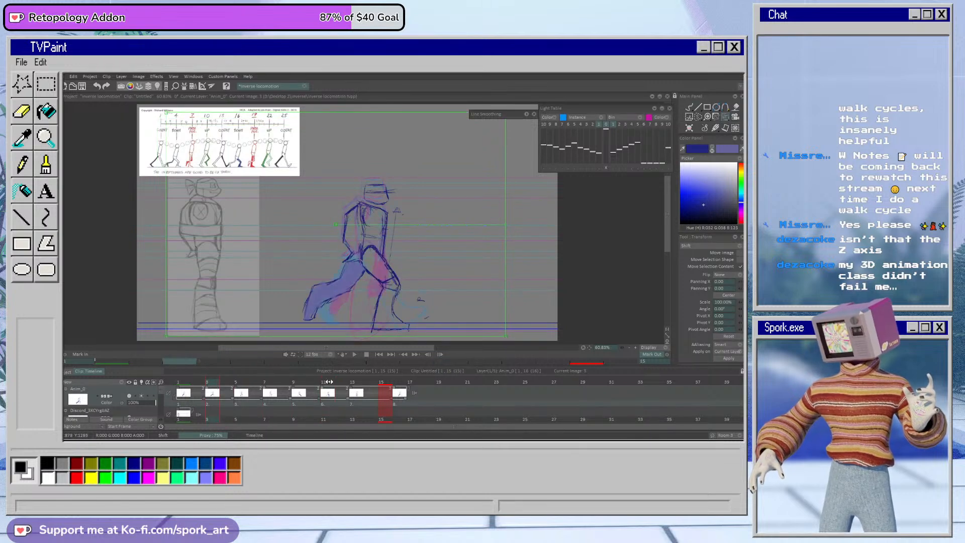
left_click(327, 382)
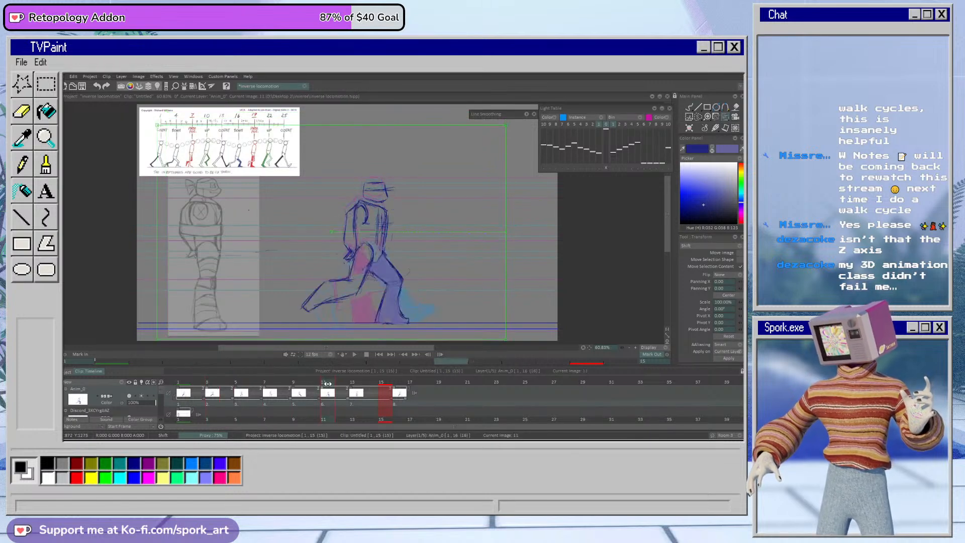
left_click(699, 119)
mouse_move(335, 193)
left_mouse_down()
mouse_move(333, 254)
mouse_move(363, 242)
left_mouse_up()
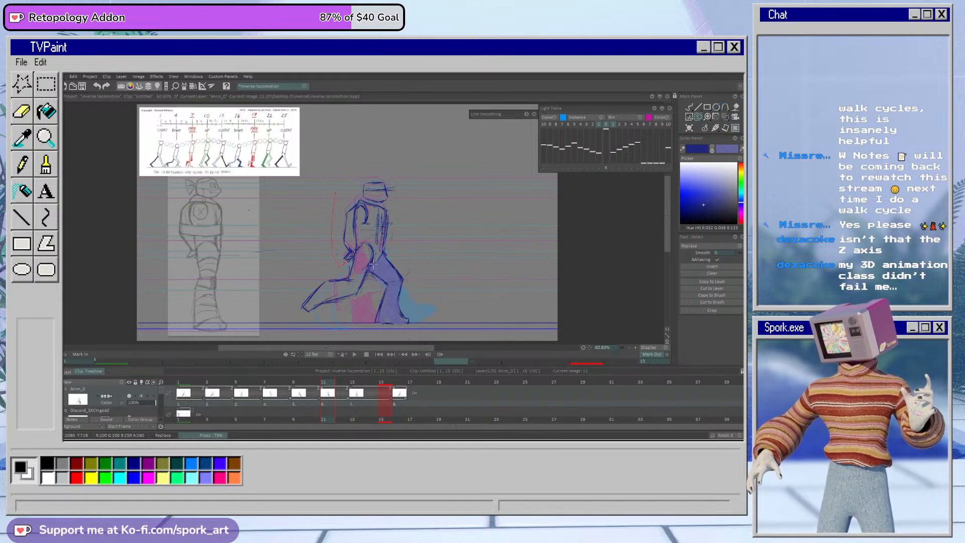
left_click_drag(402, 195, 324, 209)
left_click(689, 128)
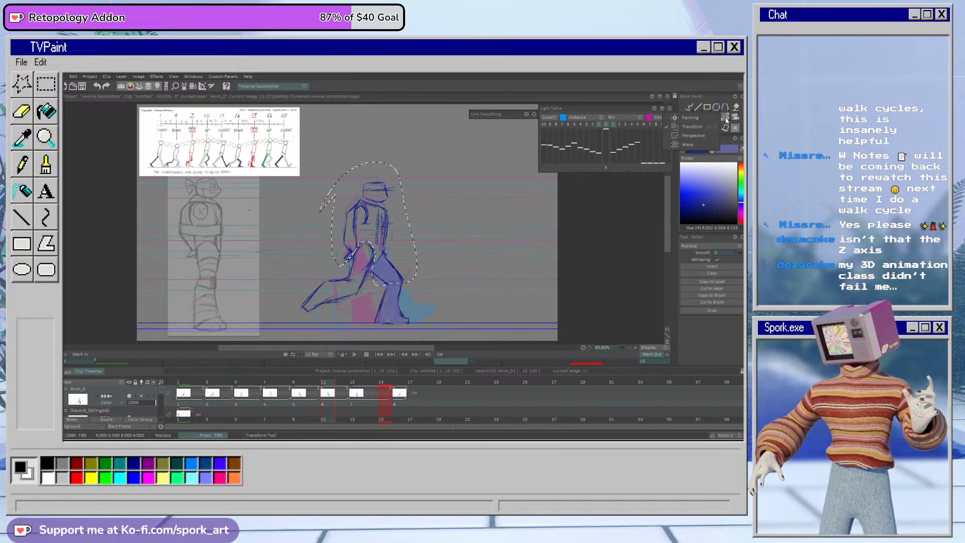
left_click_drag(382, 228, 383, 230)
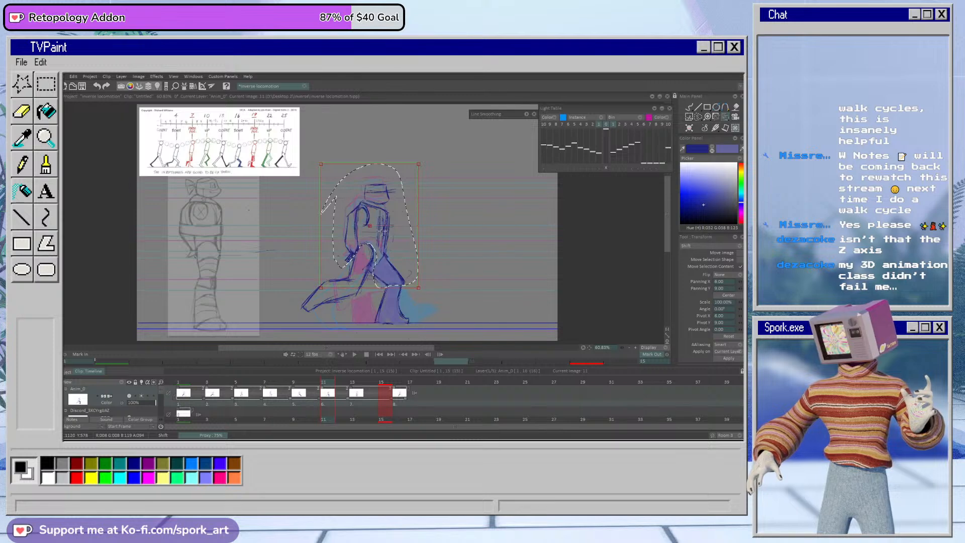
left_click(729, 358)
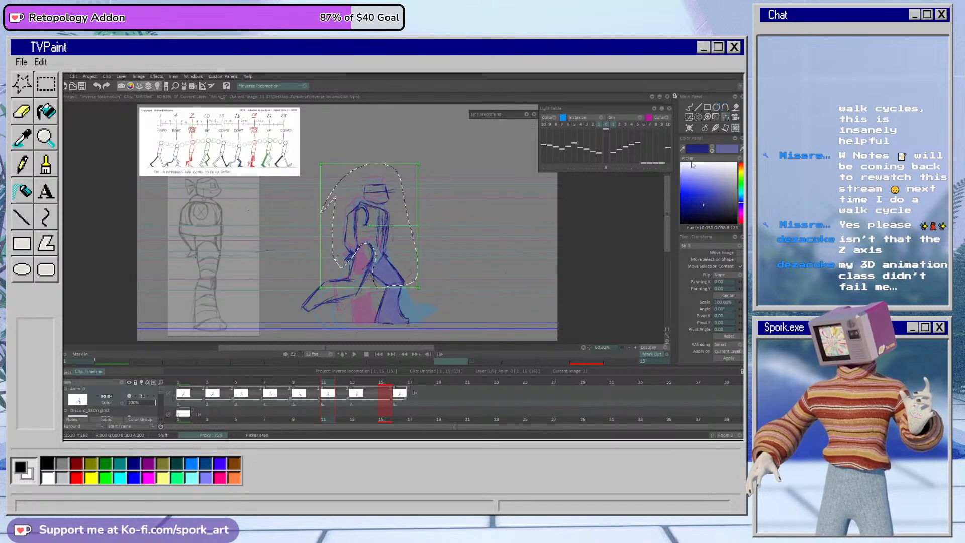
left_click(689, 107)
key("ctrl+d")
Step: Play back the walk cycle to check the adjusted body and leg positions
left_click(356, 354)
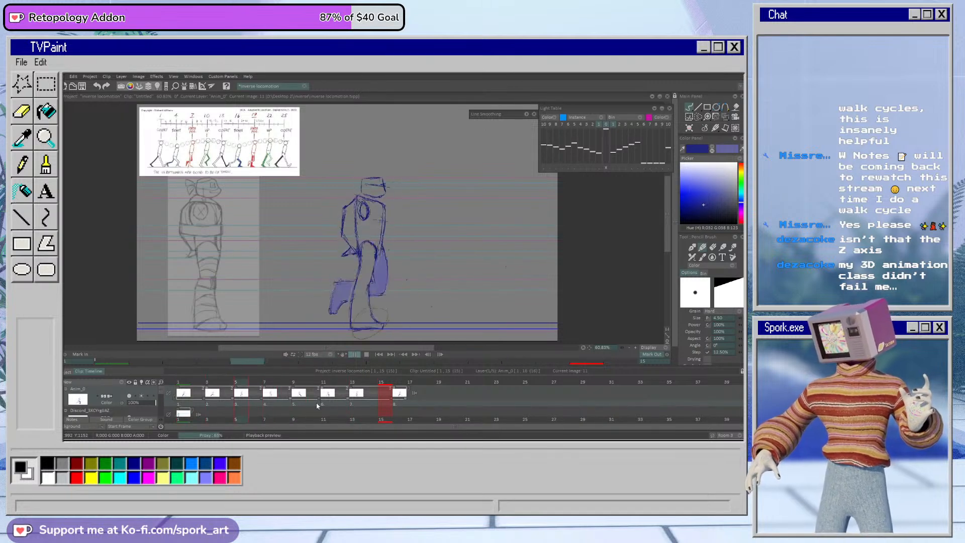
left_click(370, 357)
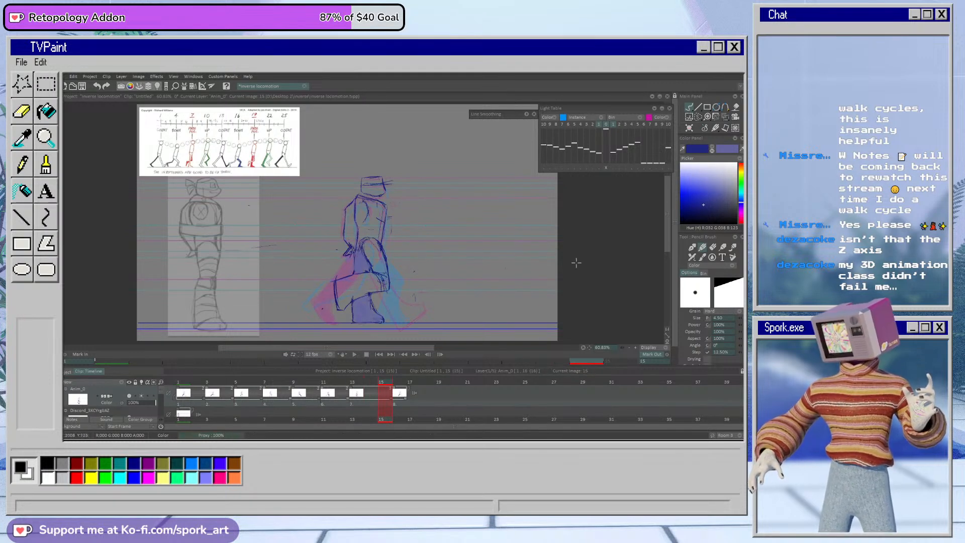
Step: Extend the hold of the frame 13 drawing so that the last drawing starts at frame 17
key("Delete")
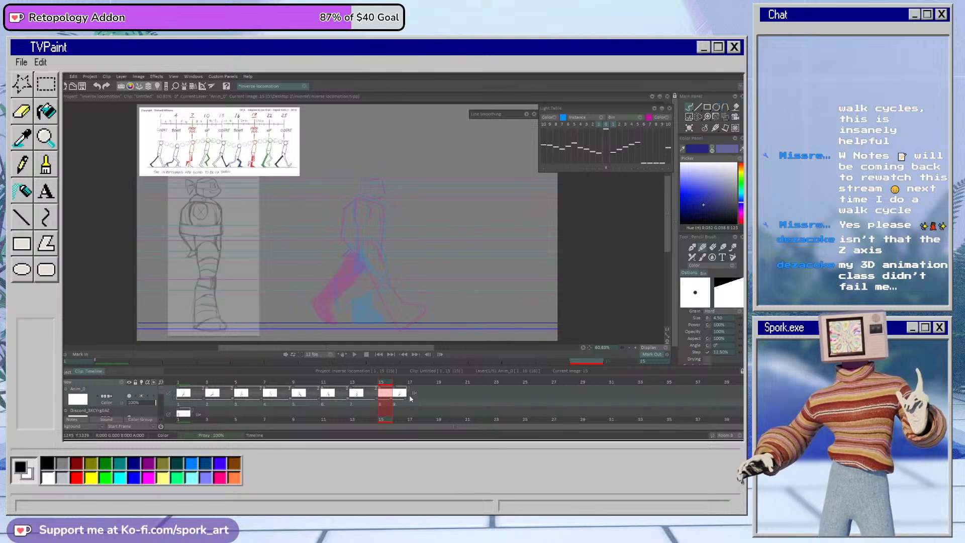
key("ctrl+z")
left_click_drag(393, 401, 412, 390)
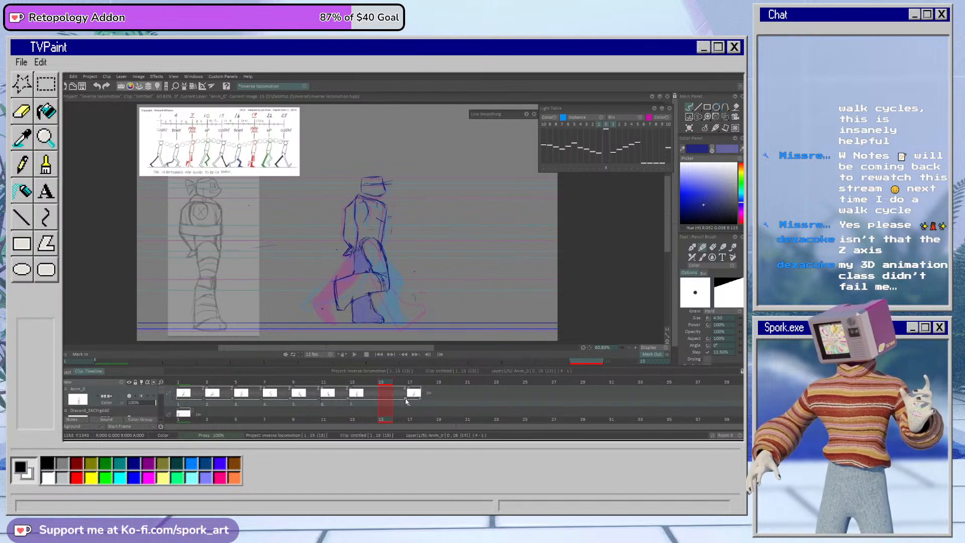
Step: Set the mark out point to frame 17 and duplicate the frame 13 drawing onto frame 15
left_click(415, 383)
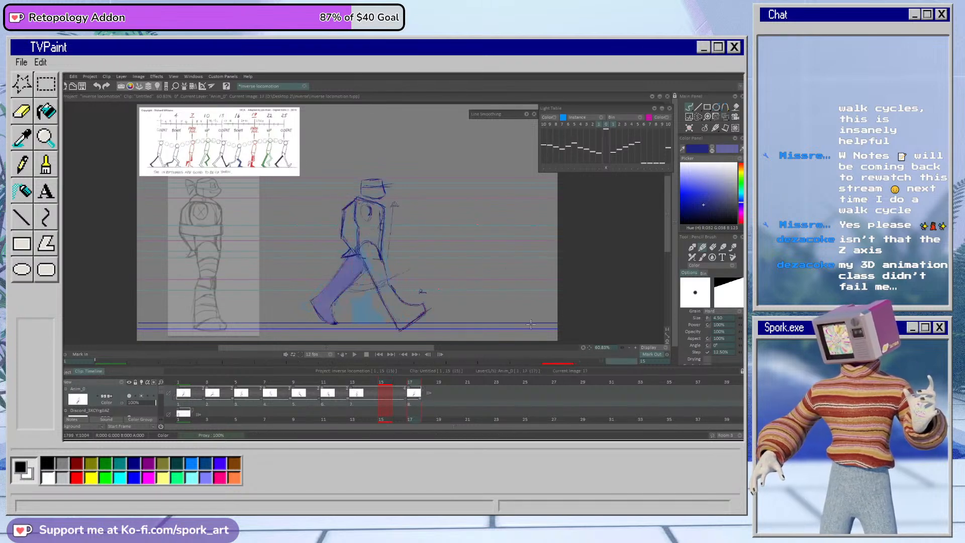
left_click(654, 355)
mouse_move(407, 401)
left_mouse_down()
mouse_move(423, 399)
mouse_move(386, 385)
left_mouse_up()
key("b")
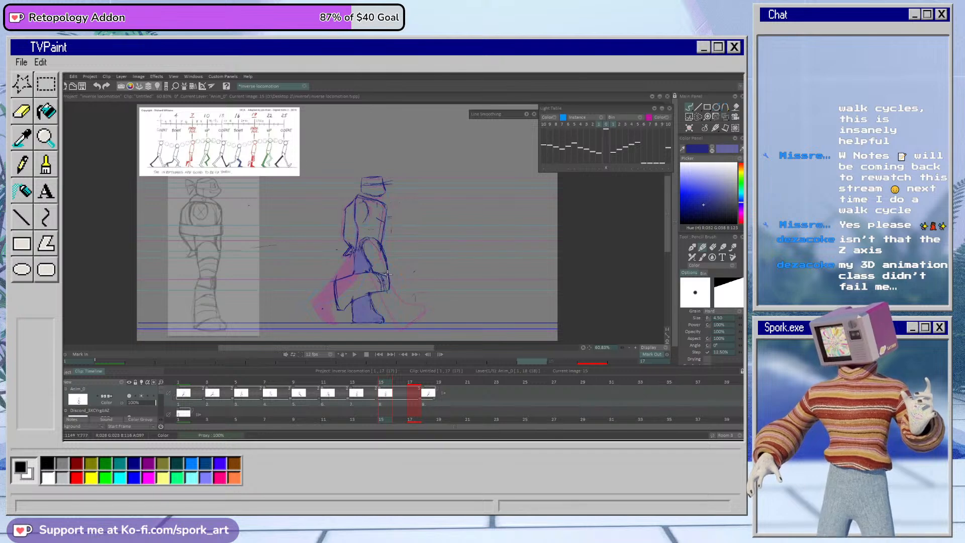
Step: Erase both legs from the drawing on frame 15, keeping the head, torso and arm
key("e")
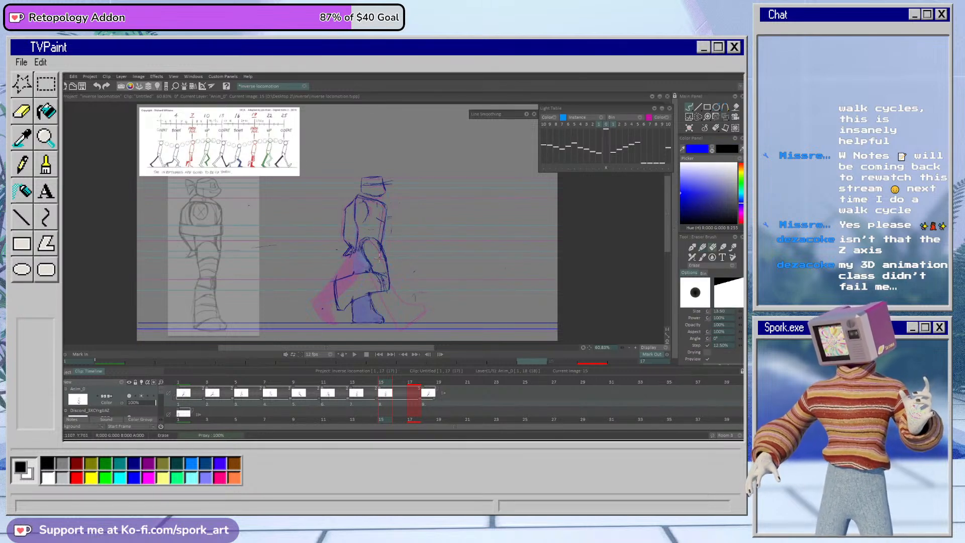
mouse_move(372, 308)
left_mouse_down()
mouse_move(356, 303)
mouse_move(368, 321)
mouse_move(387, 315)
left_mouse_up()
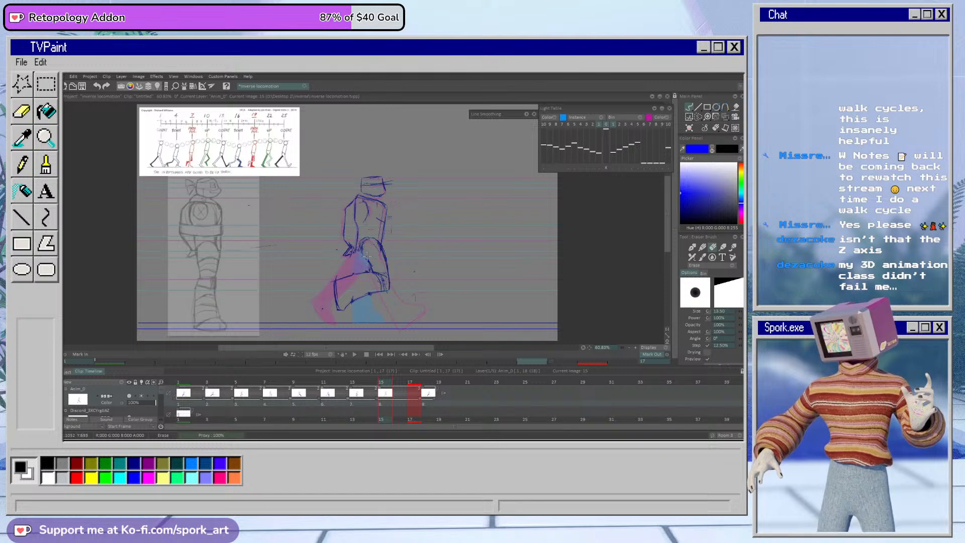
mouse_move(375, 280)
left_mouse_down()
mouse_move(339, 265)
mouse_move(333, 275)
mouse_move(343, 298)
mouse_move(365, 307)
left_mouse_up()
left_click_drag(375, 269, 379, 252)
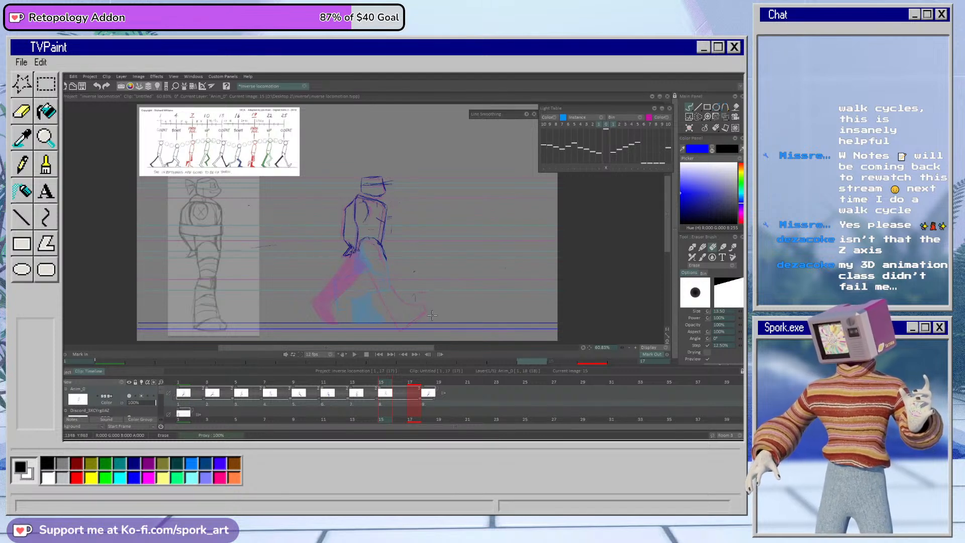
key("b")
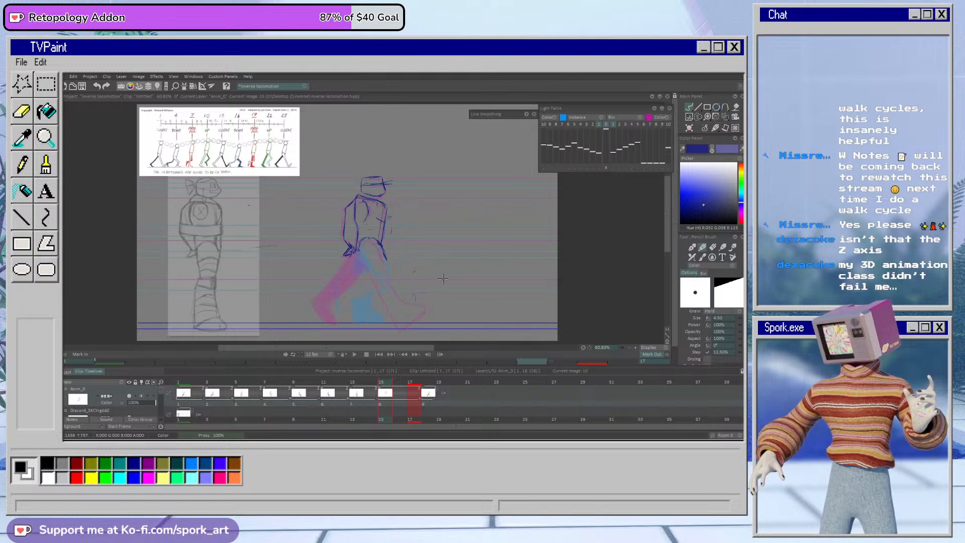
Step: Move the remaining head and torso on frame 15 slightly upward and apply the transform
left_click(724, 121)
left_click_drag(387, 251, 387, 242)
left_click(727, 359)
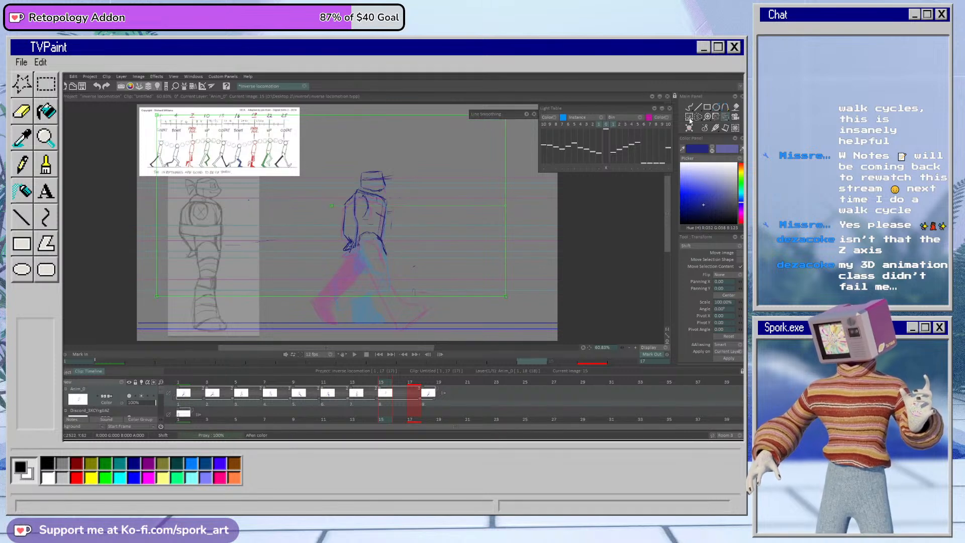
key("b")
Step: Clean up the hip lines on frame 15 and sketch the bent forward-swinging leg with its knee ahead and shin angled back
key("e")
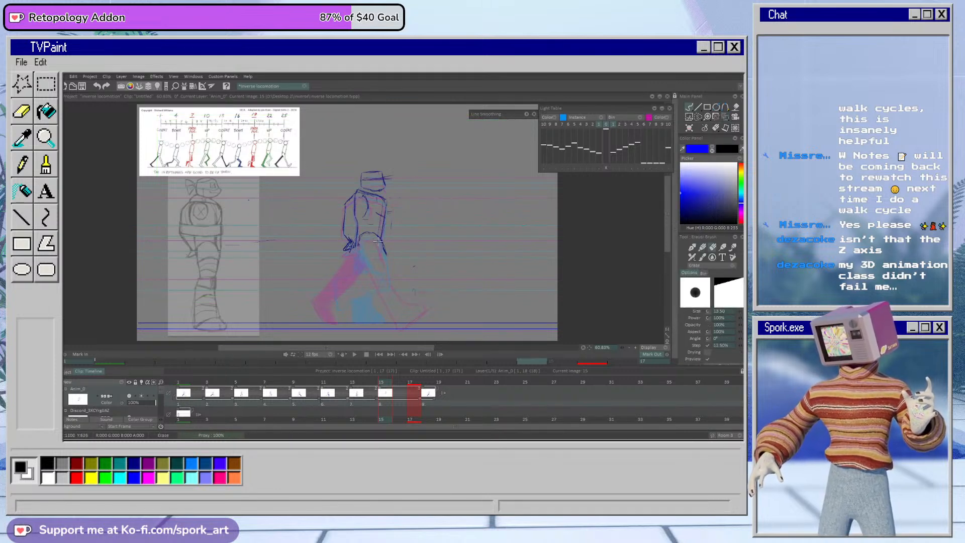
key("b")
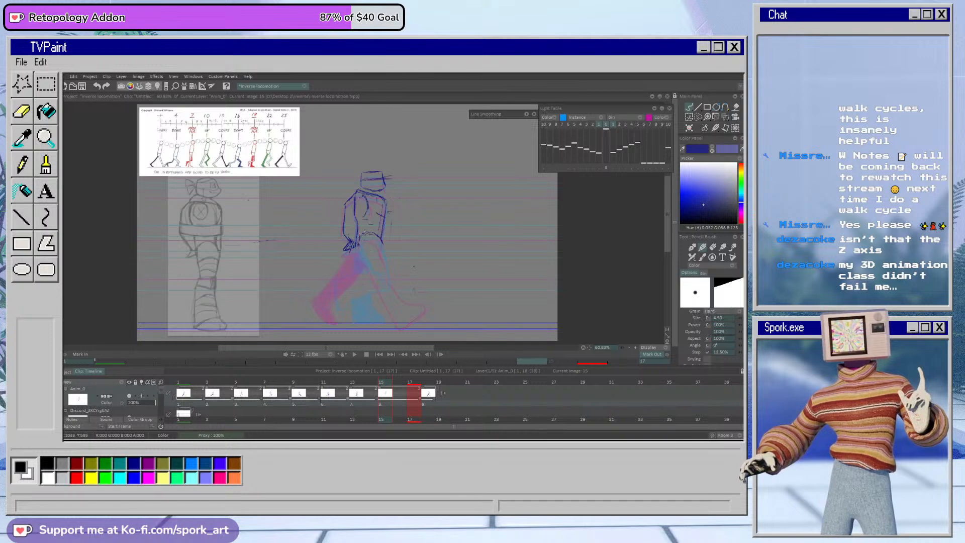
left_click_drag(358, 251, 378, 268)
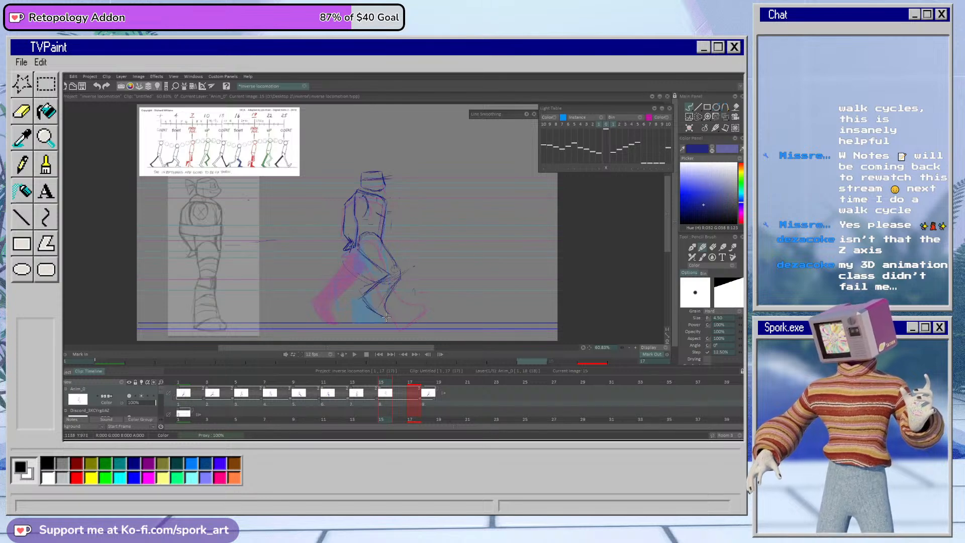
mouse_move(400, 273)
left_mouse_down()
mouse_move(385, 320)
mouse_move(367, 292)
mouse_move(360, 300)
mouse_move(382, 320)
left_mouse_up()
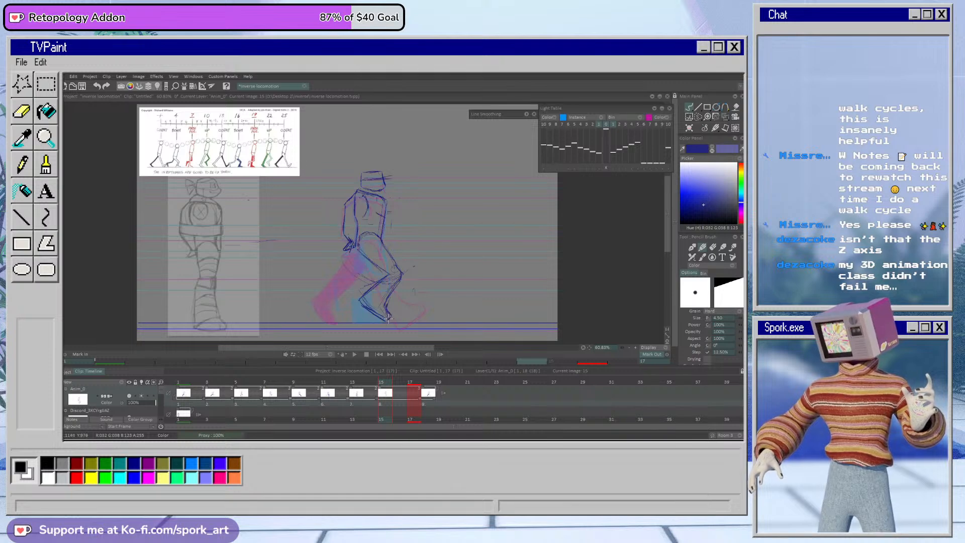
key("e")
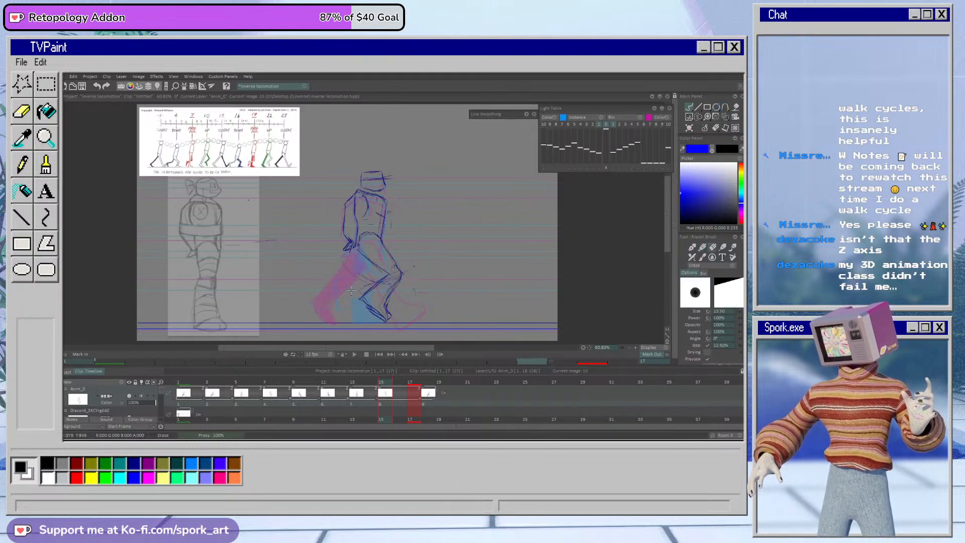
key("b")
left_click_drag(359, 299, 384, 320)
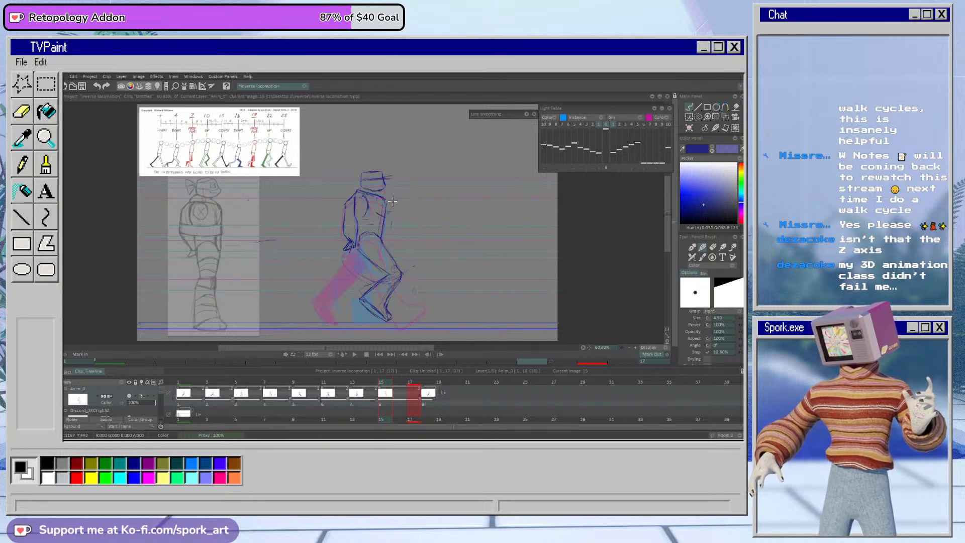
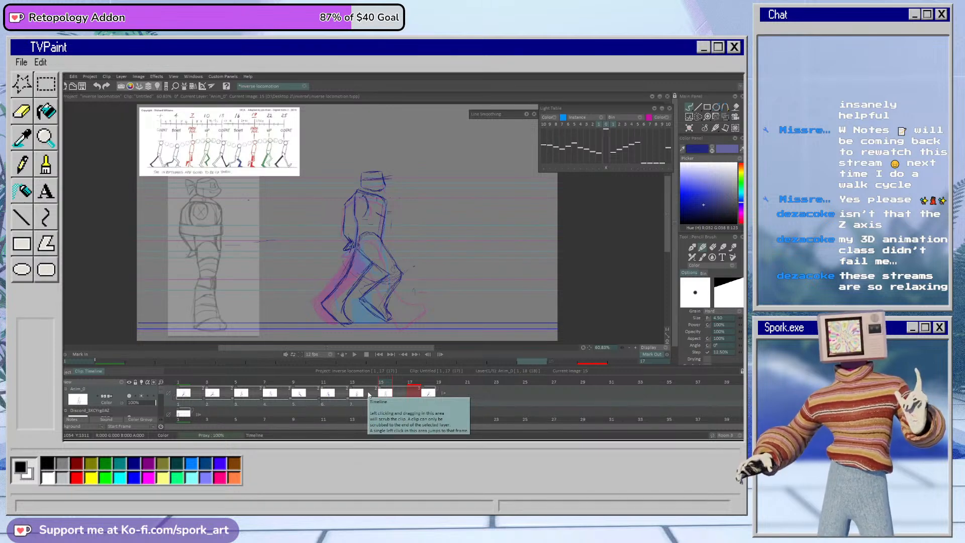
Step: Shade the far trailing leg on frame 15 with the Air Brush in the lighter blue
mouse_move(371, 382)
left_mouse_down()
mouse_move(383, 382)
mouse_move(352, 384)
mouse_move(425, 384)
mouse_move(323, 385)
mouse_move(405, 389)
mouse_move(387, 382)
left_mouse_up()
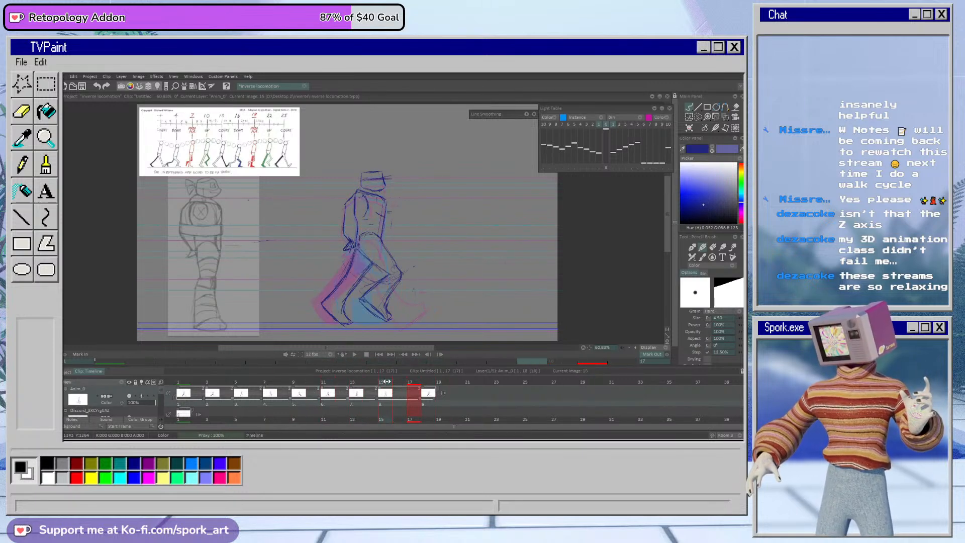
left_click(693, 257)
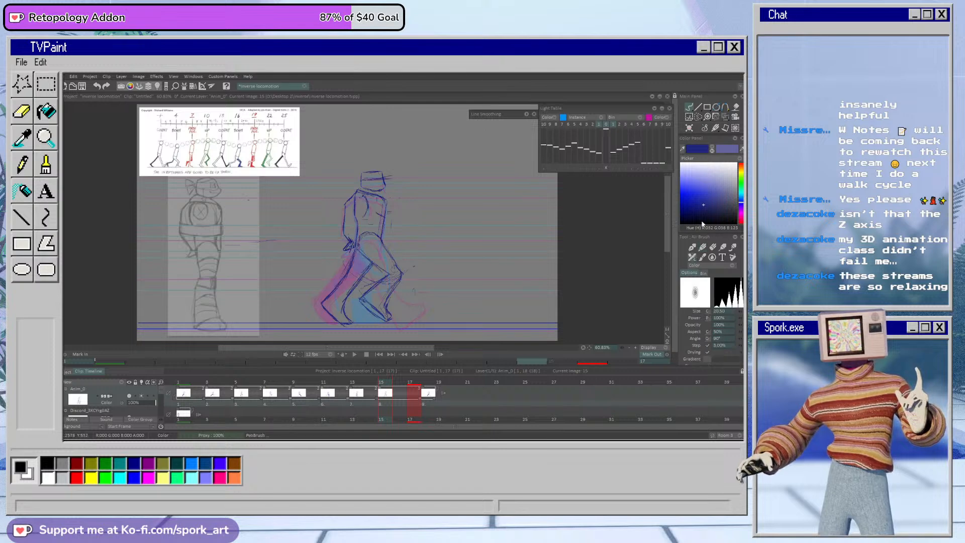
left_click(712, 150)
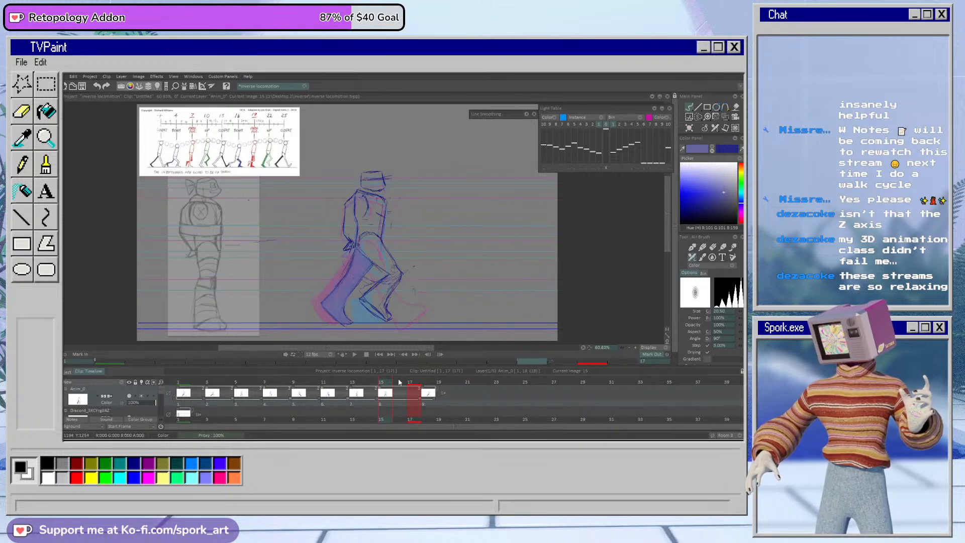
Step: Scrub back to frame 7 and play the walk cycle to check the motion
left_click(329, 391)
left_click_drag(329, 391, 270, 396)
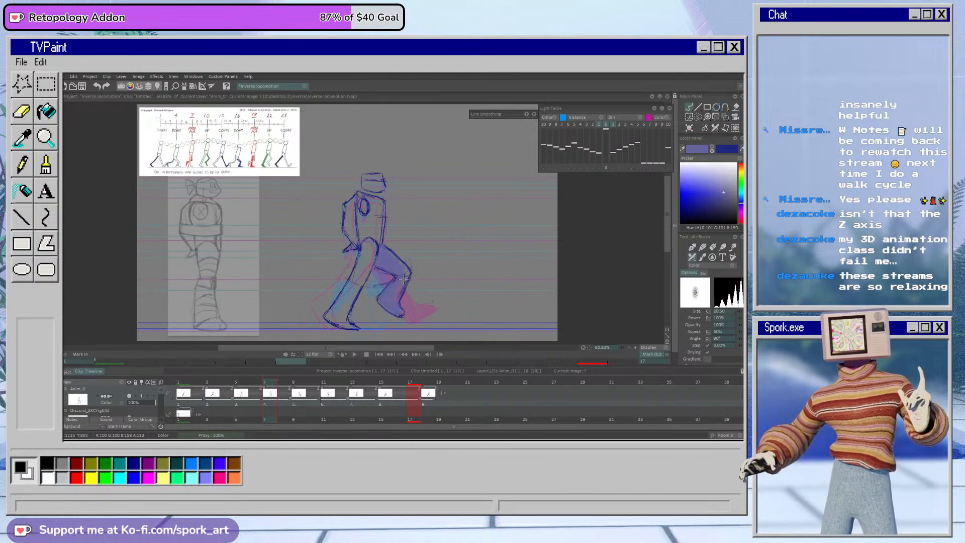
left_click(353, 355)
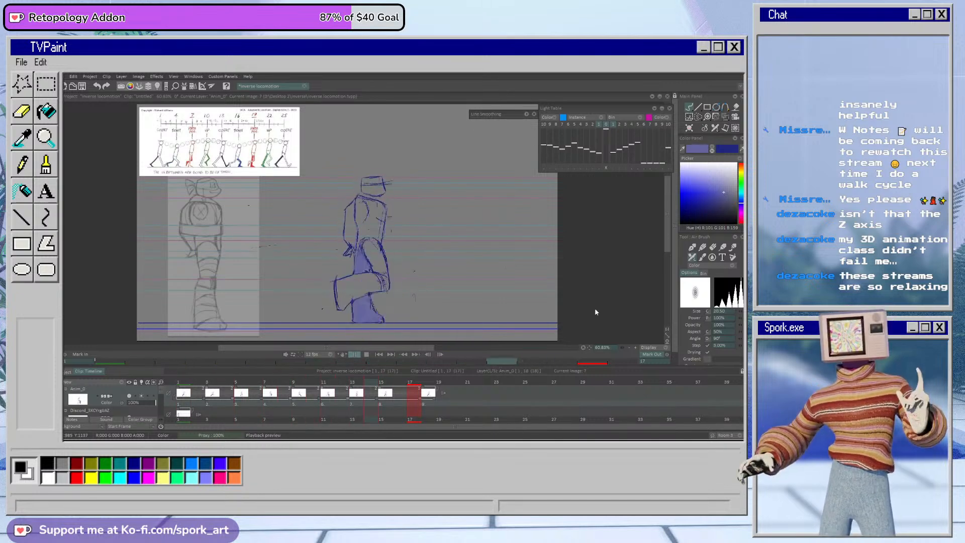
left_click(353, 355)
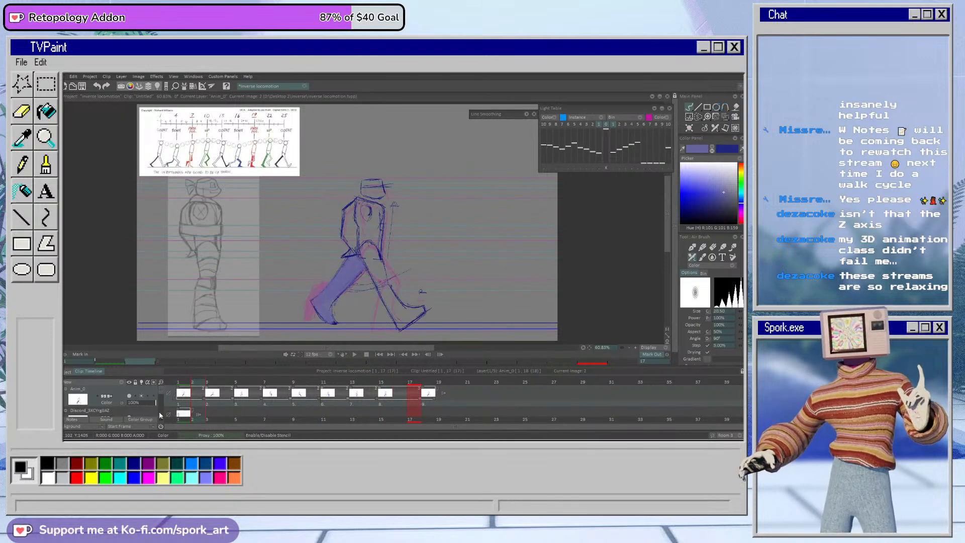
Step: Select the ground line on the GROUND layer with a rectangular selection, move it slightly down and apply the transform
scroll(162, 399, "down", 1)
scroll(161, 400, "down", 2)
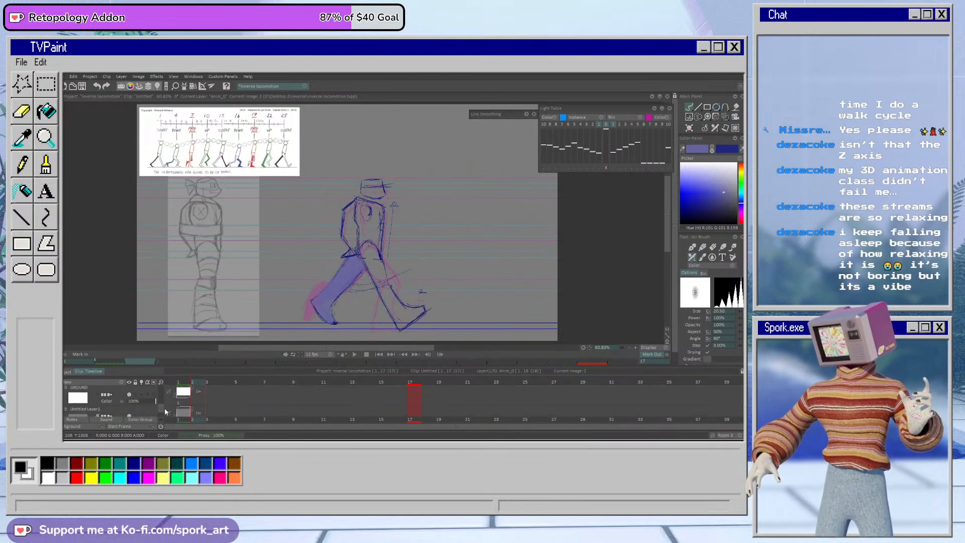
scroll(159, 397, "up", 1)
left_click(158, 399)
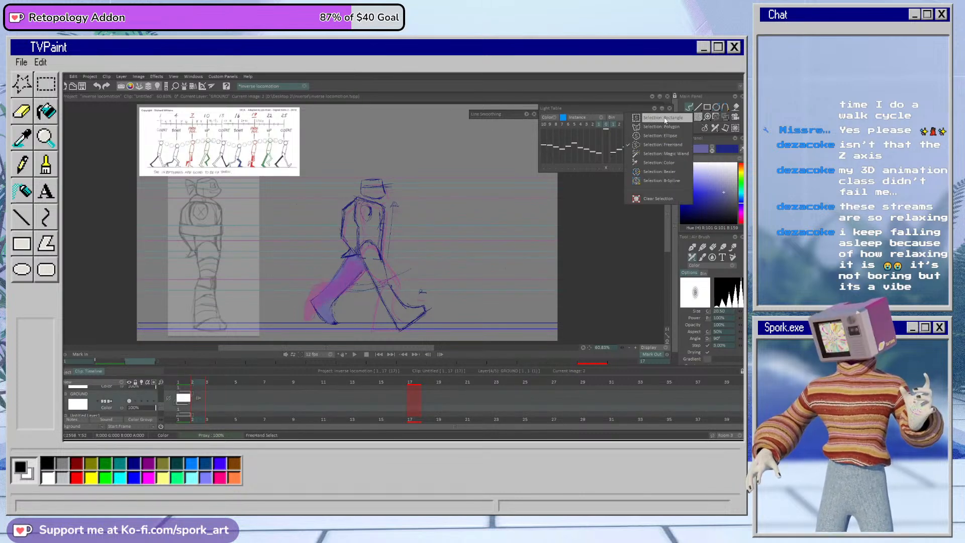
left_click(697, 117)
left_click_drag(134, 318, 553, 325)
left_click(725, 117)
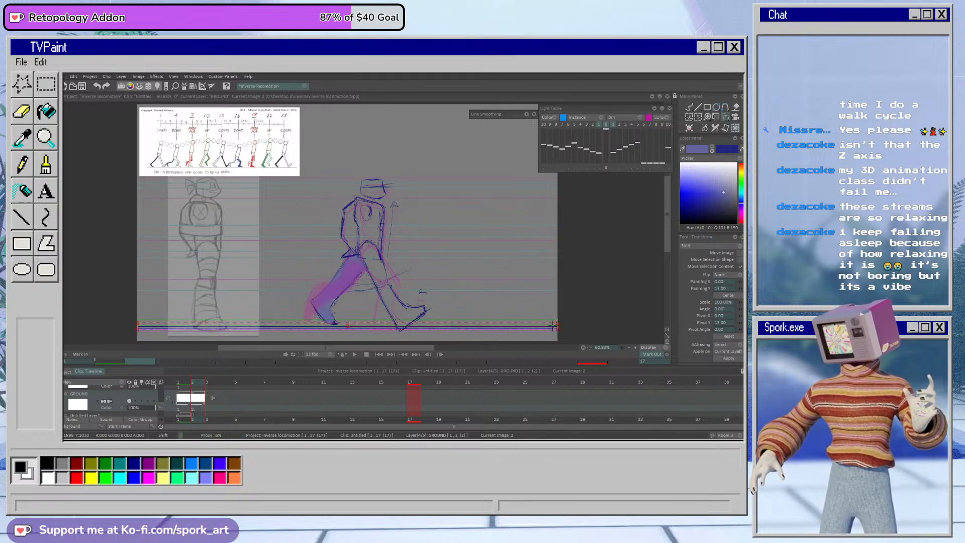
left_click(722, 359)
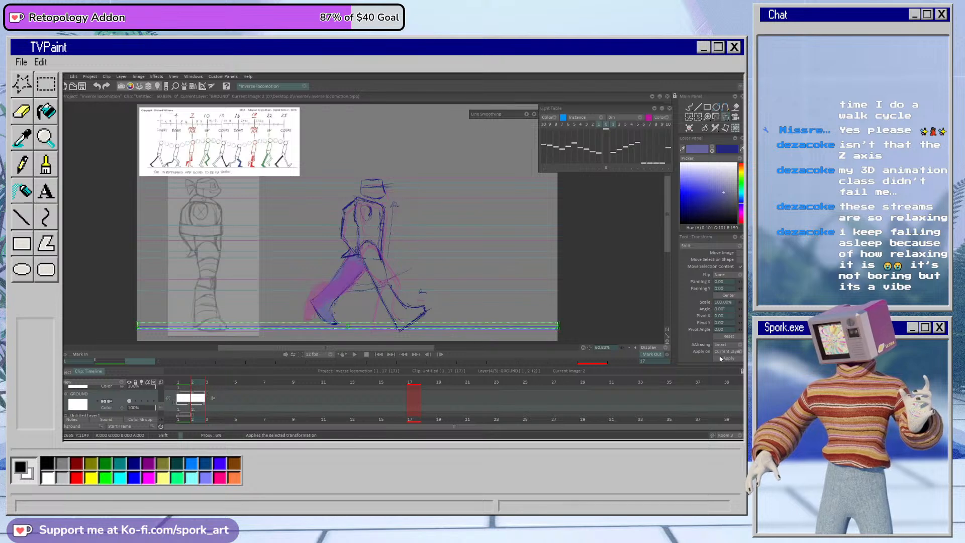
left_click(690, 107)
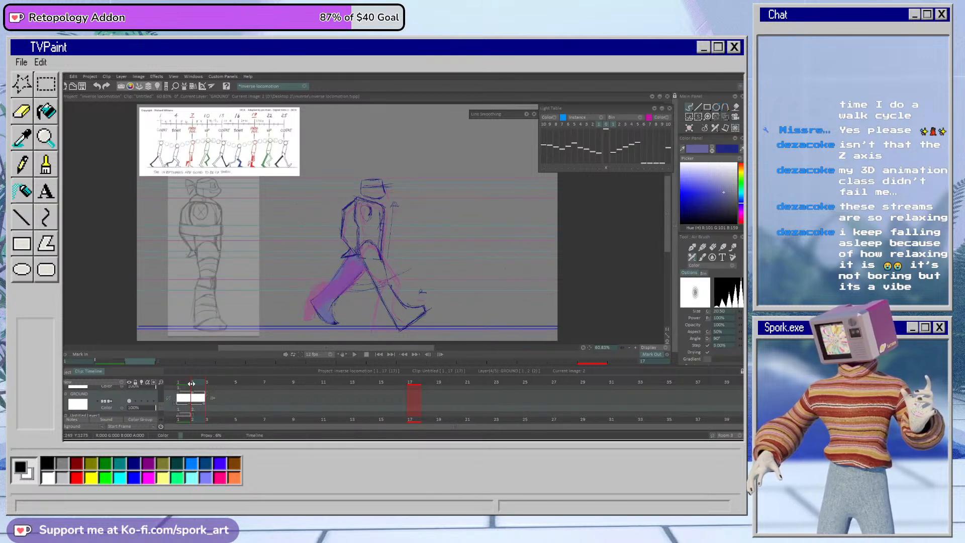
Step: On frame 1 of the character animation layer, freehand-select the trailing lower leg, shift it slightly down and apply the transform
scroll(161, 392, "up", 2)
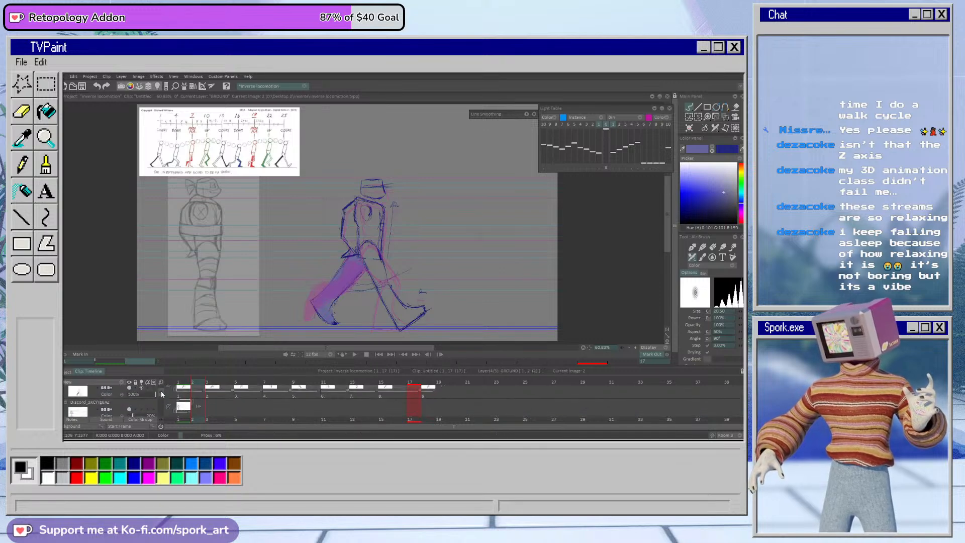
left_click(159, 390)
left_click(189, 375)
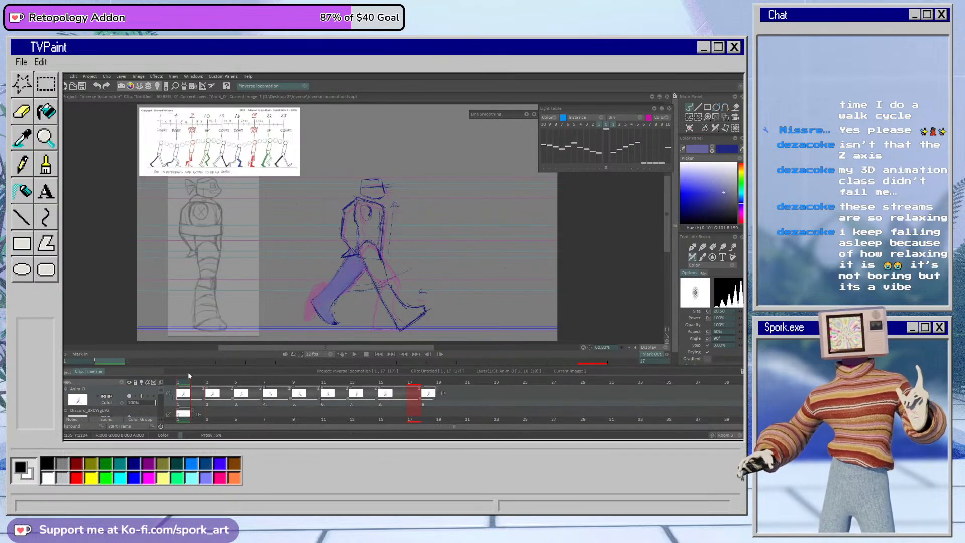
right_click(699, 117)
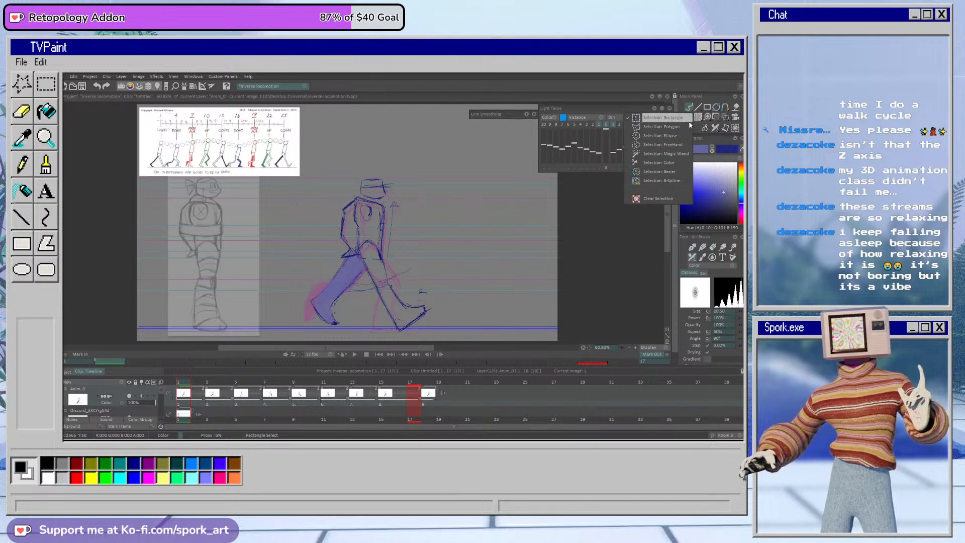
left_click(664, 145)
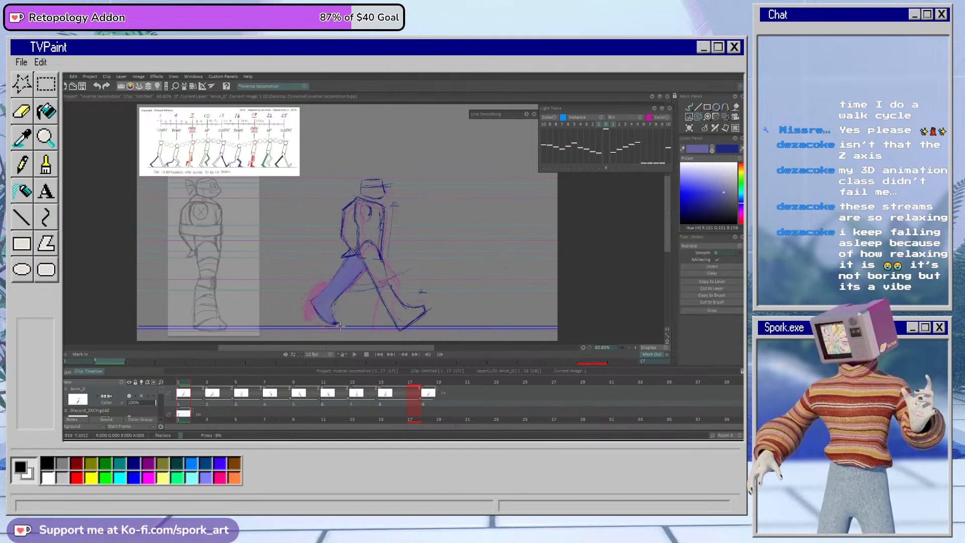
left_click(726, 117)
left_click_drag(343, 307, 342, 307)
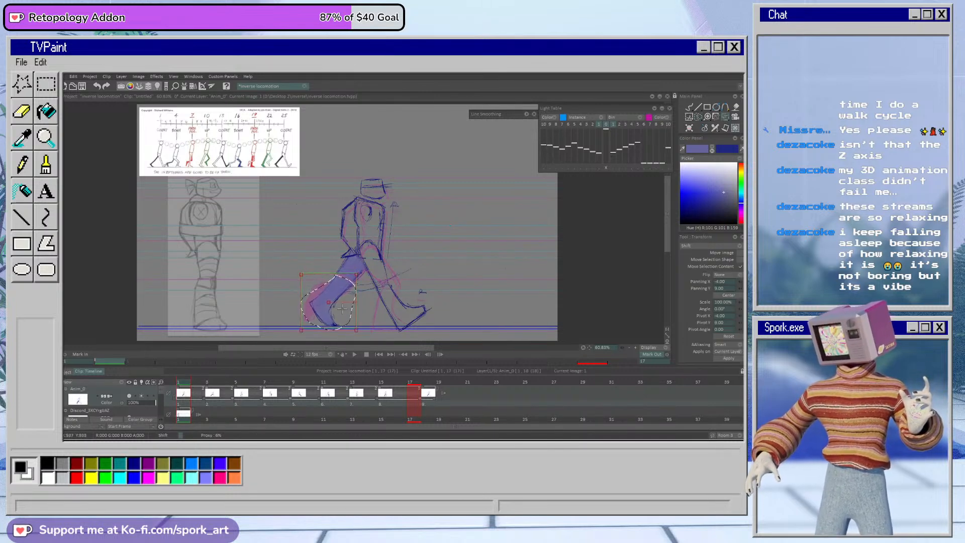
left_click(729, 359)
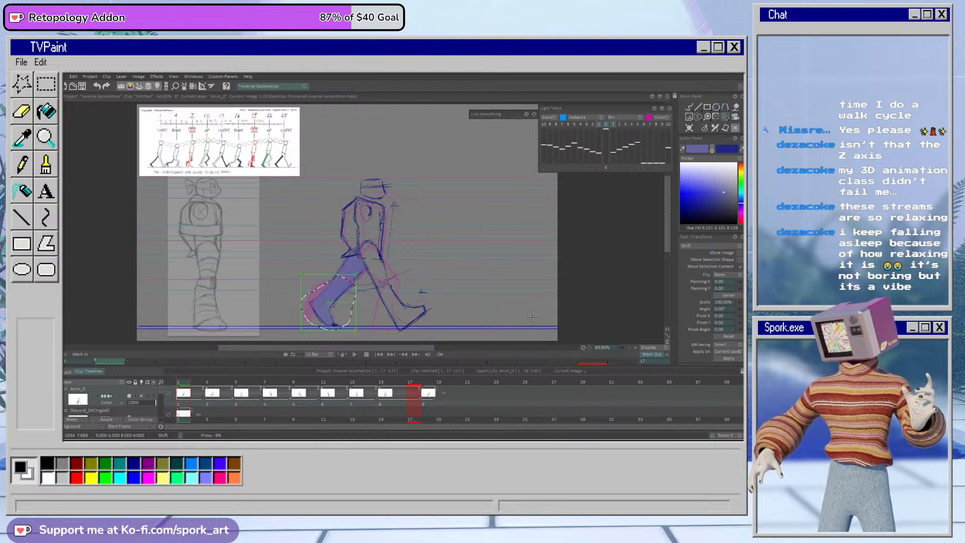
left_click(212, 391)
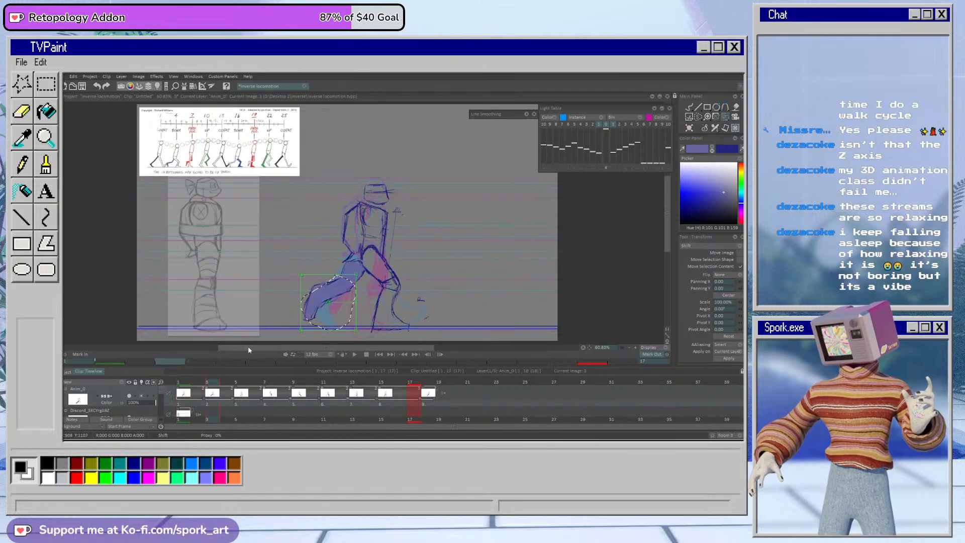
left_click(698, 118)
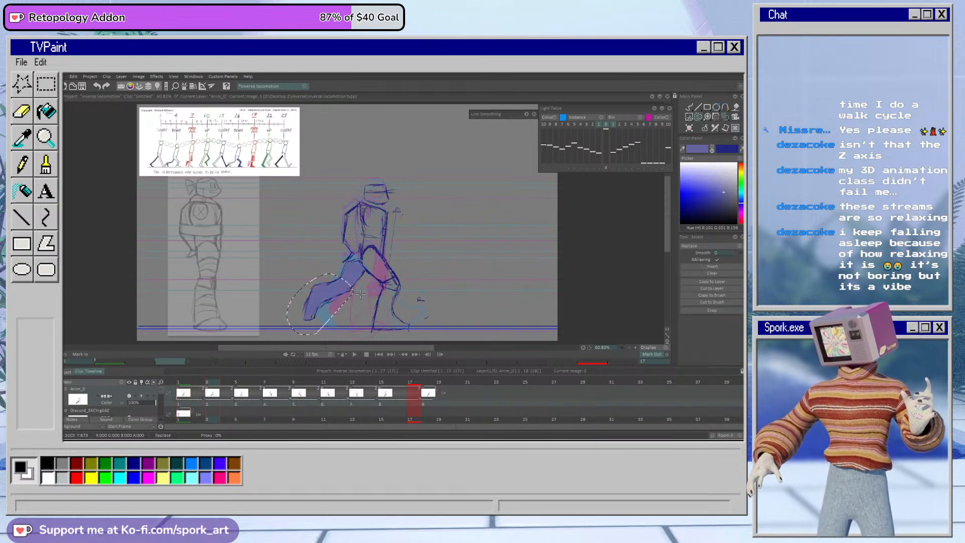
left_click(690, 128)
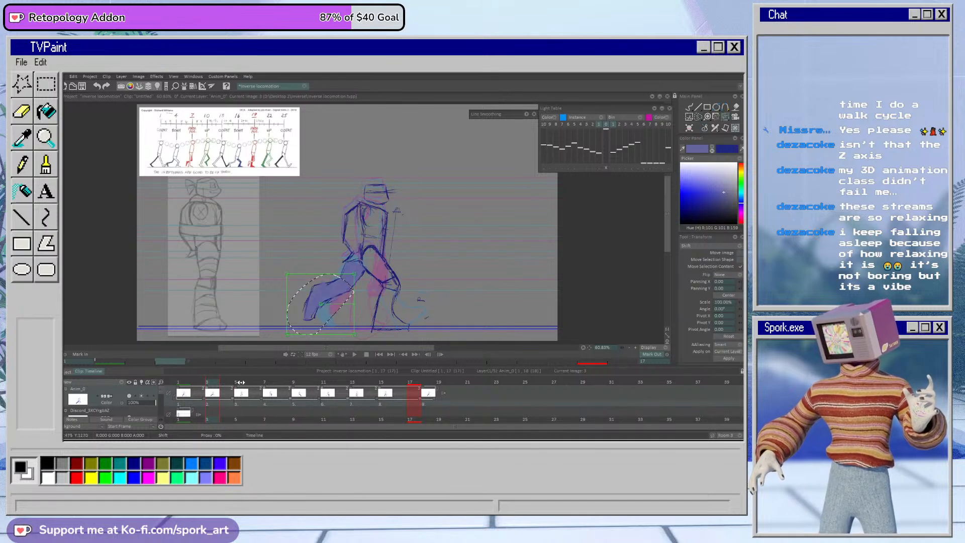
left_click(241, 383)
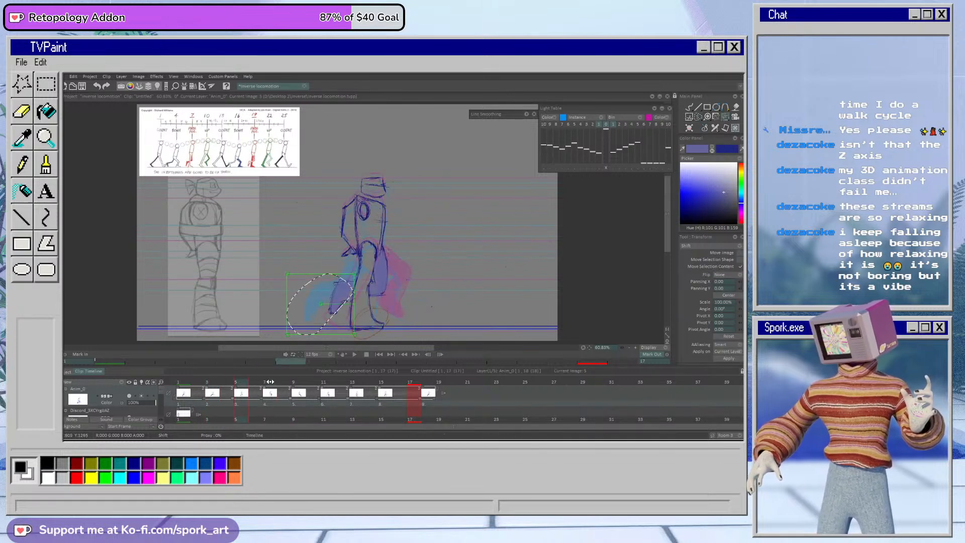
left_click(270, 382)
Step: Freehand-select the leading lower leg and foot on frame 9, move them slightly down toward the ground line and apply the transform
left_click(303, 390)
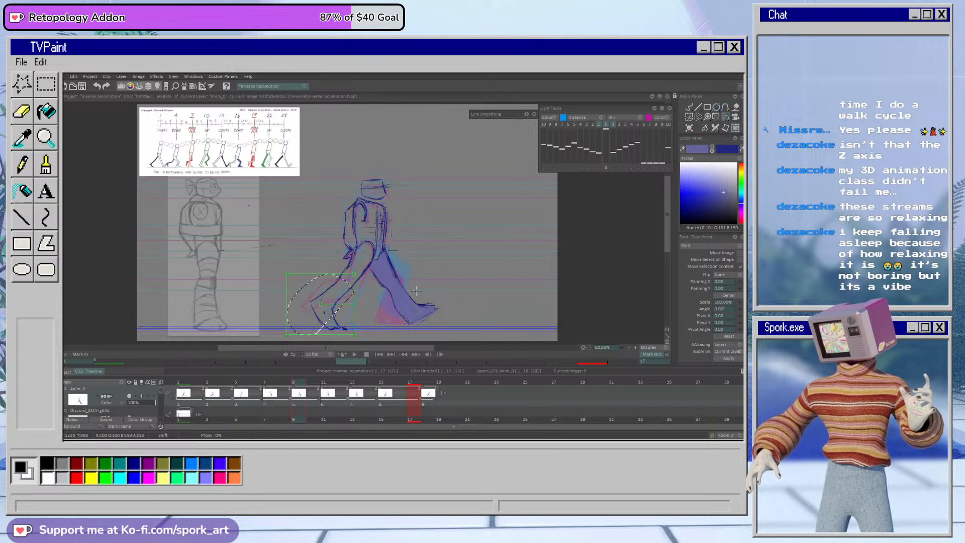
left_click_drag(423, 329, 415, 331)
left_click(725, 118)
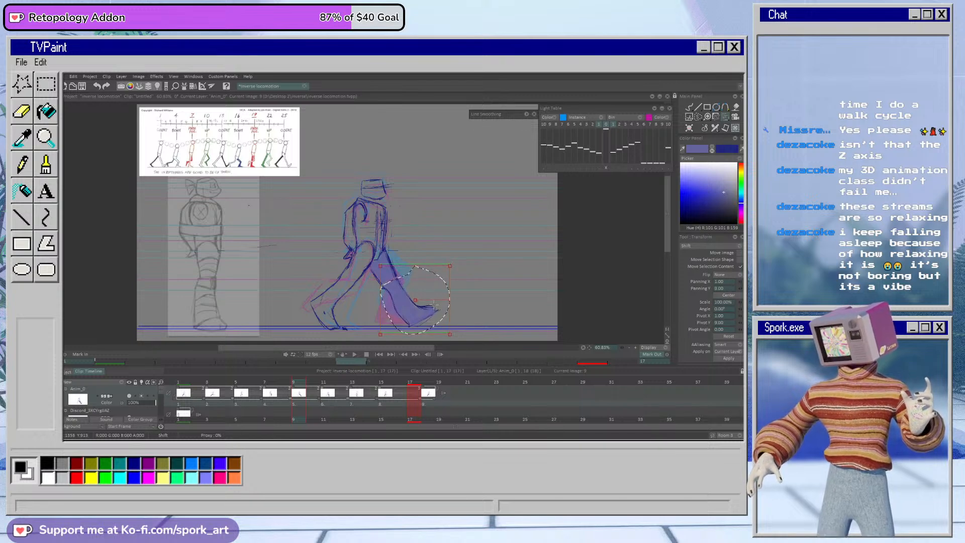
left_click_drag(435, 306, 436, 310)
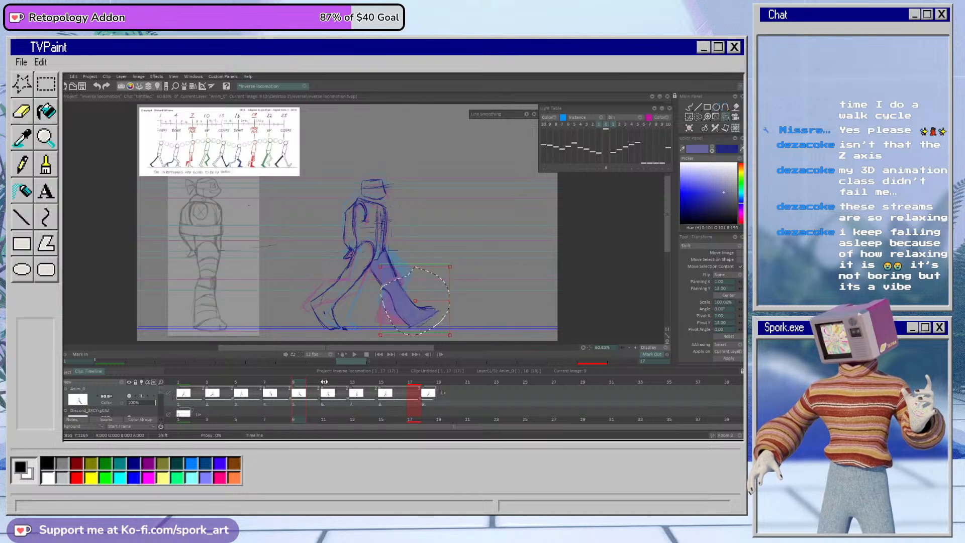
left_click(323, 382)
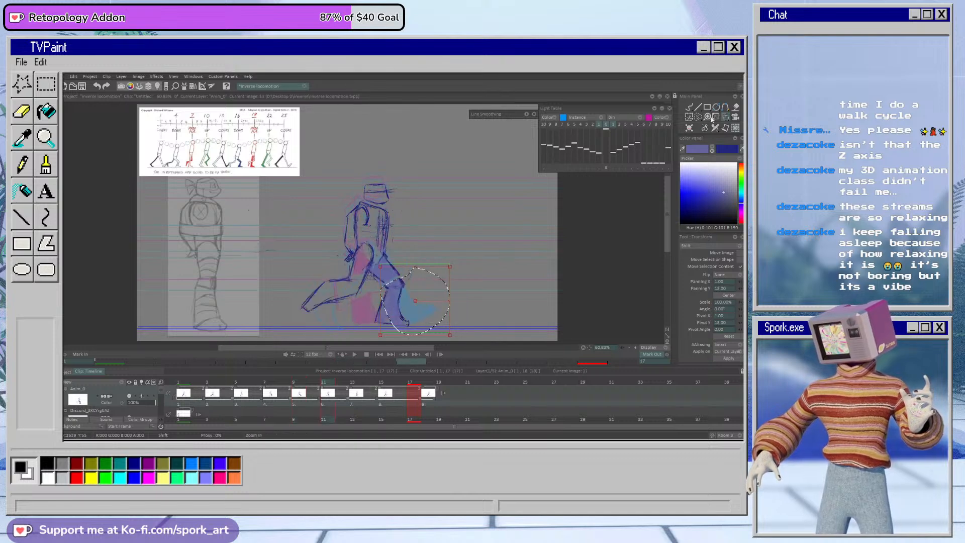
left_click(706, 120)
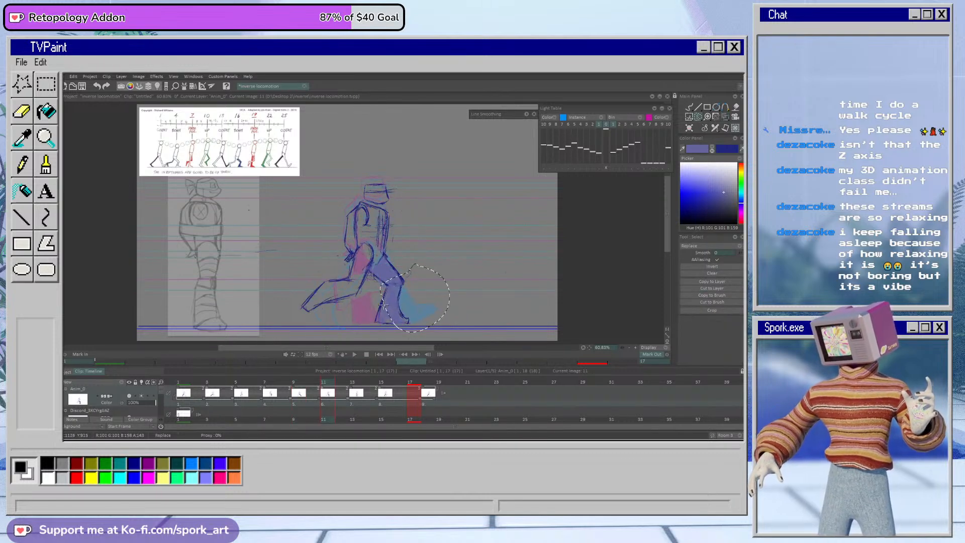
left_click(301, 382)
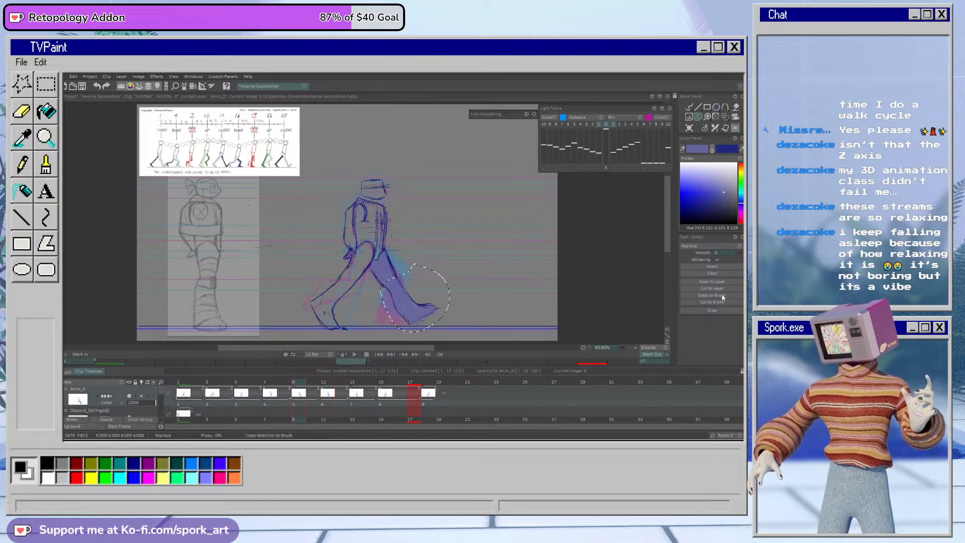
left_click(725, 118)
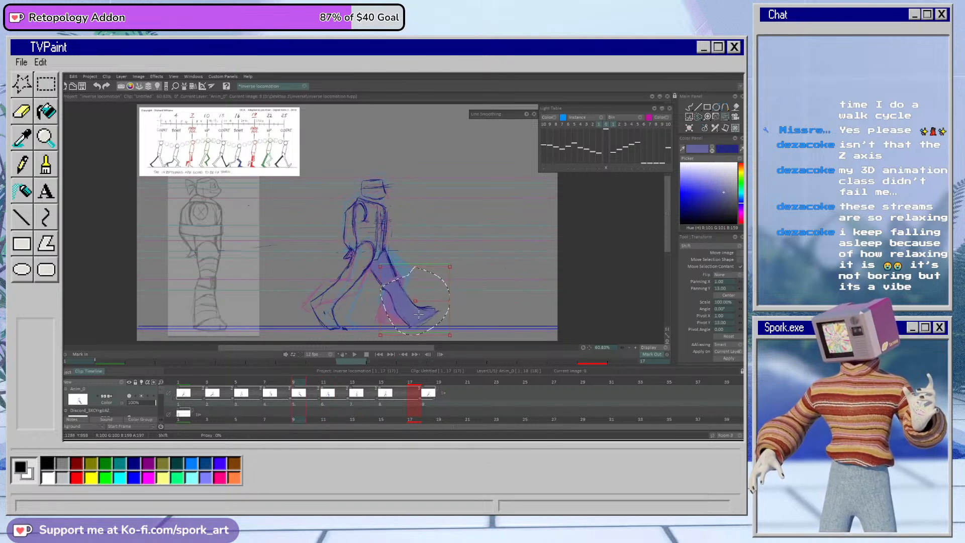
left_click(726, 359)
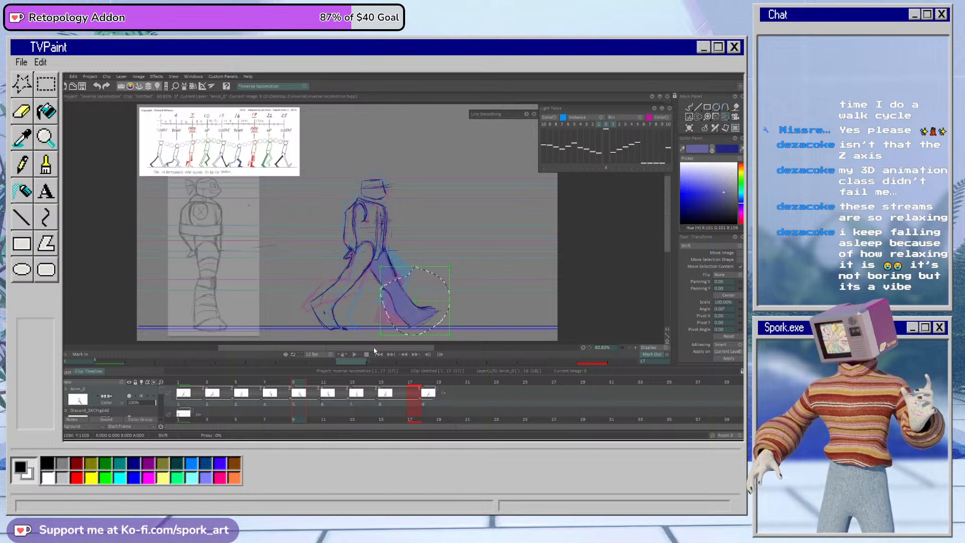
Step: Freehand-select the supporting lower leg on frame 11 and lower its foot onto the ground line with a transform
left_click(325, 383)
left_click(699, 116)
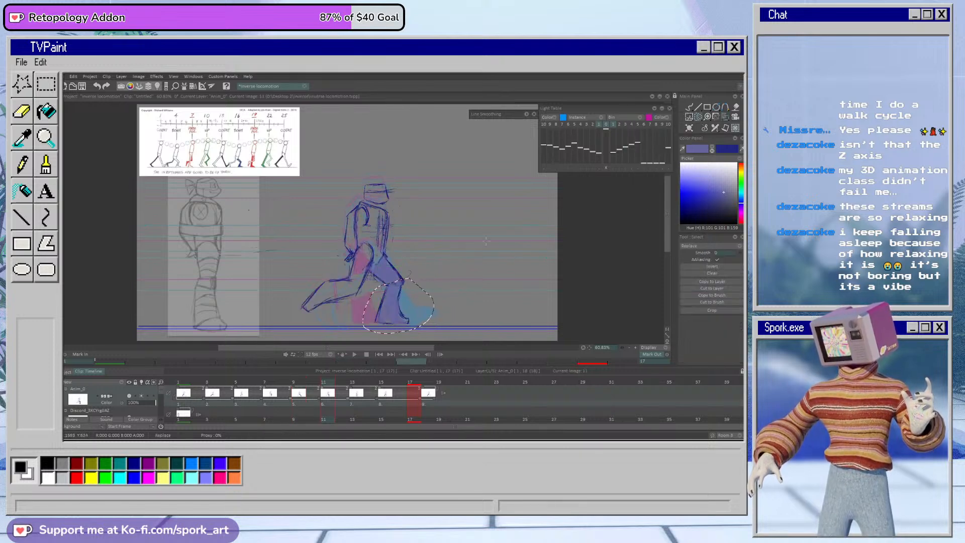
left_click(727, 118)
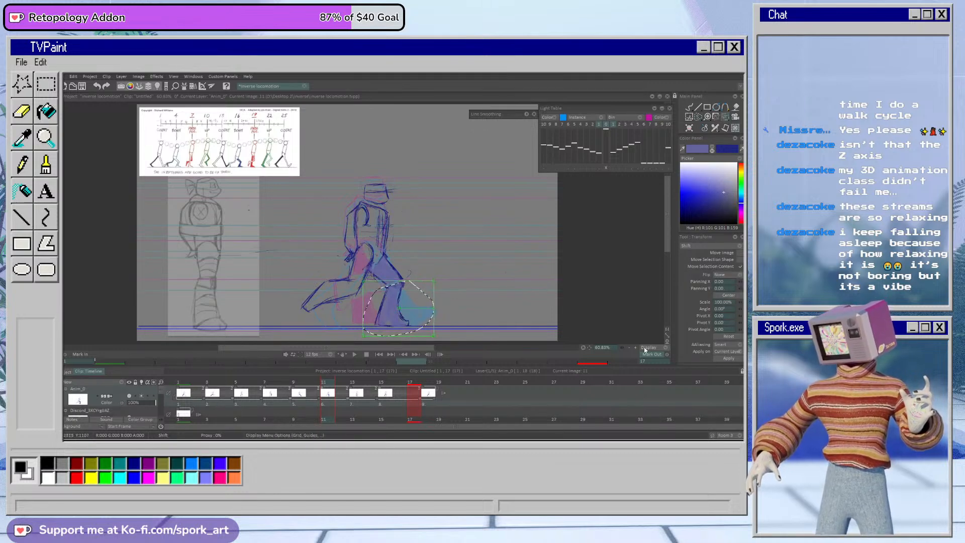
Step: Freehand-select the planted foot on frame 13, lower it onto the ground line and apply the transform
left_click(357, 382)
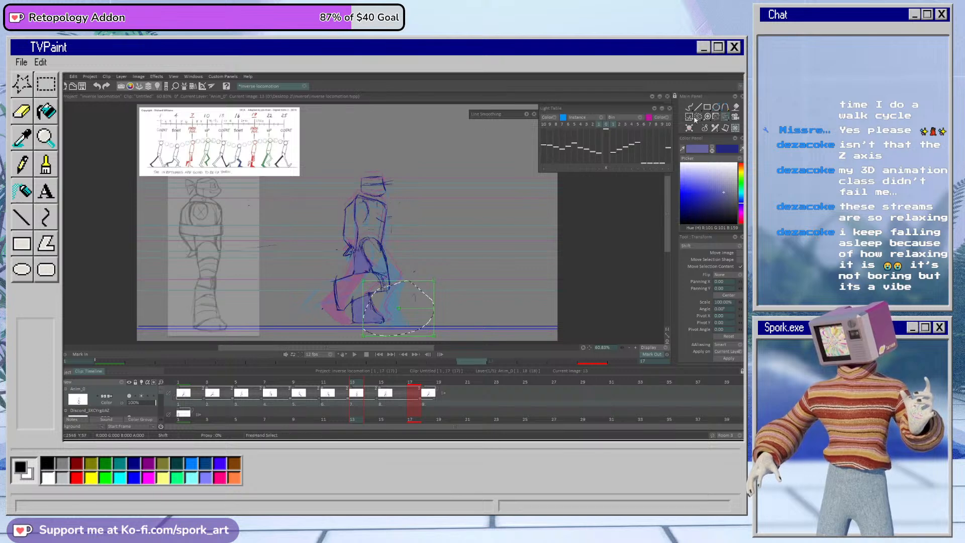
left_click(698, 117)
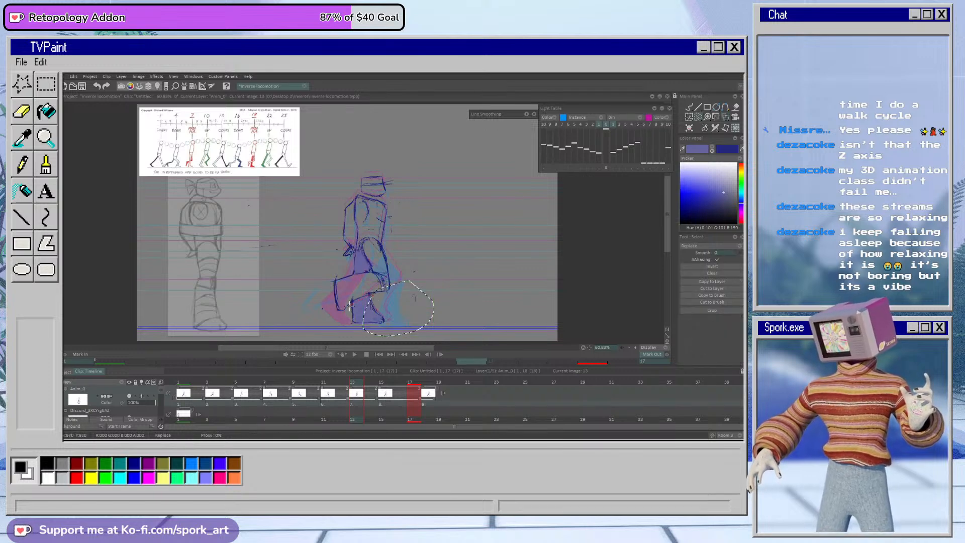
left_click(723, 122)
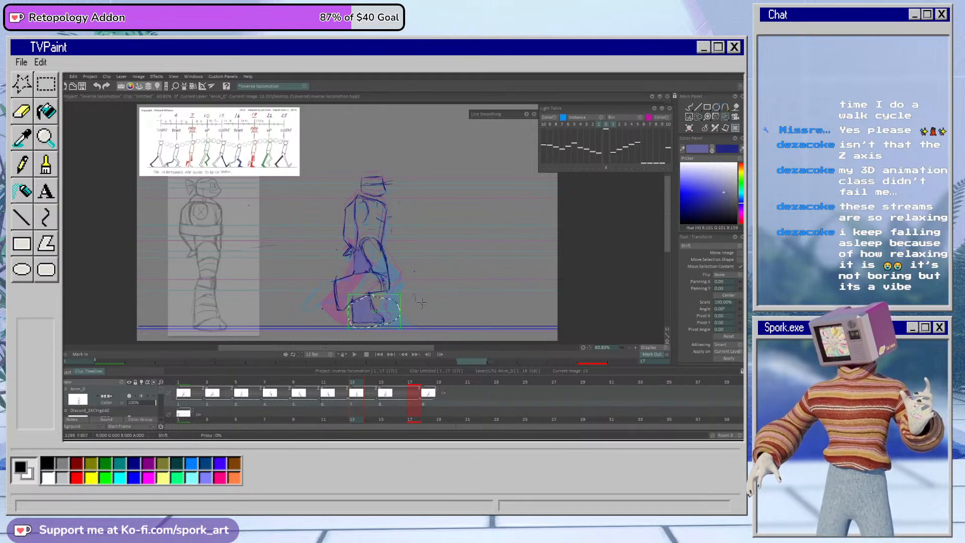
left_click(729, 358)
left_click(688, 107)
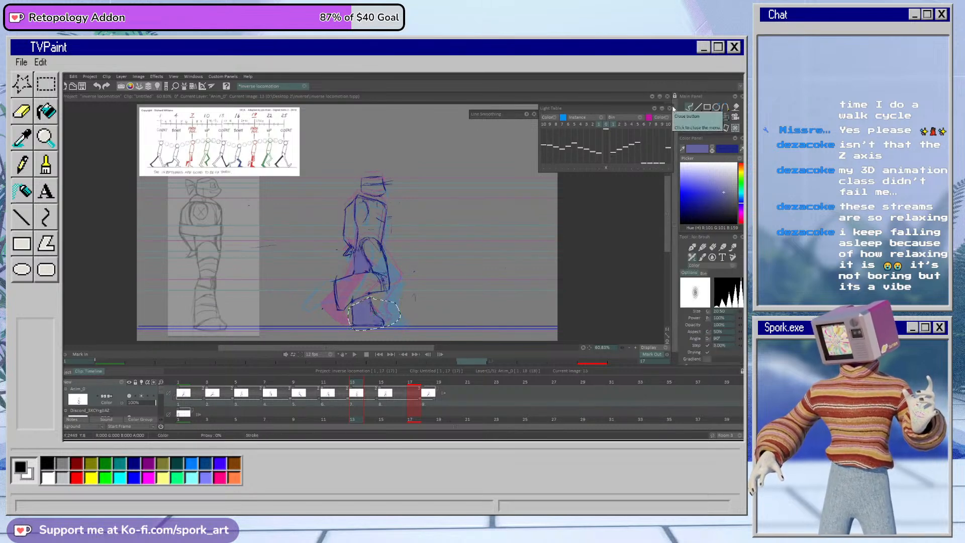
Step: On frame 15, freehand-select the shaded leg's planted foot, lower it onto the ground line and apply the transform
left_click(384, 383)
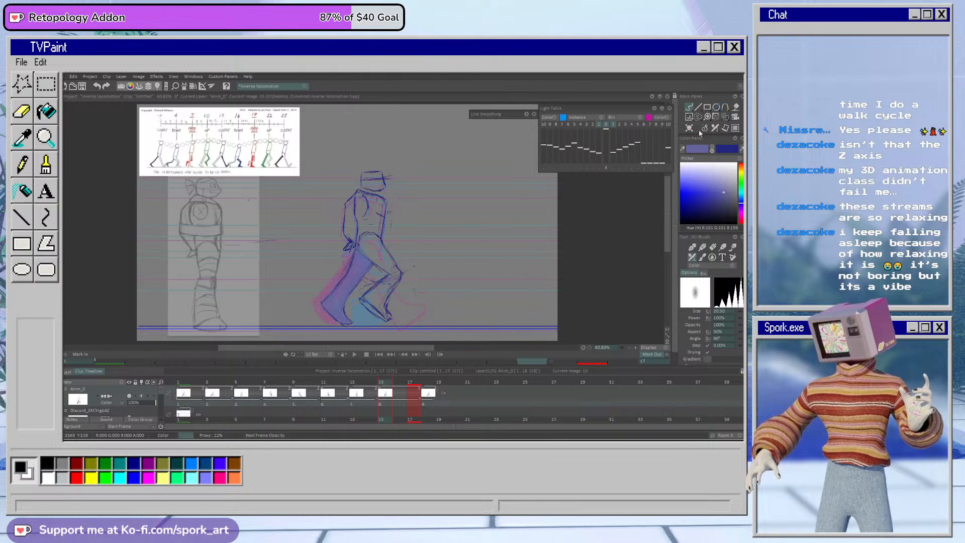
left_click(698, 117)
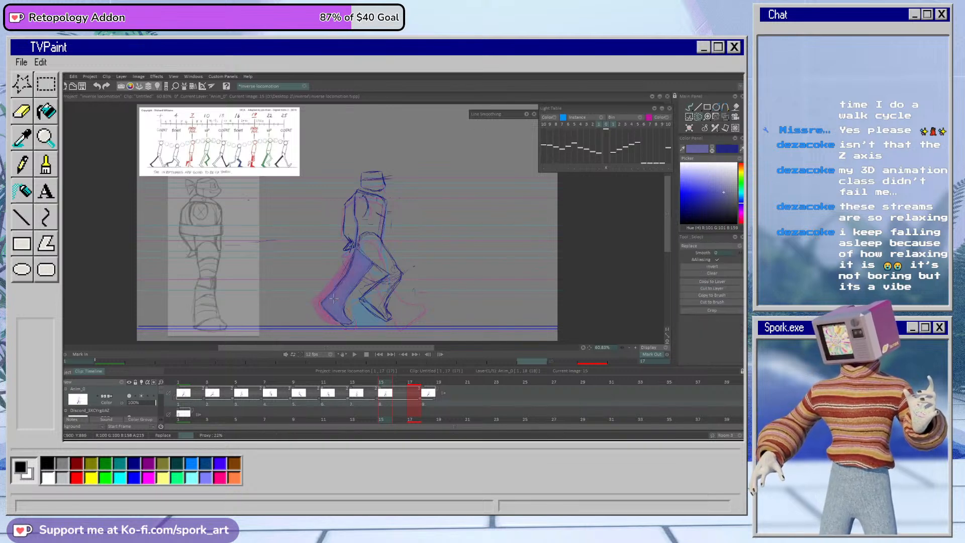
left_click(726, 117)
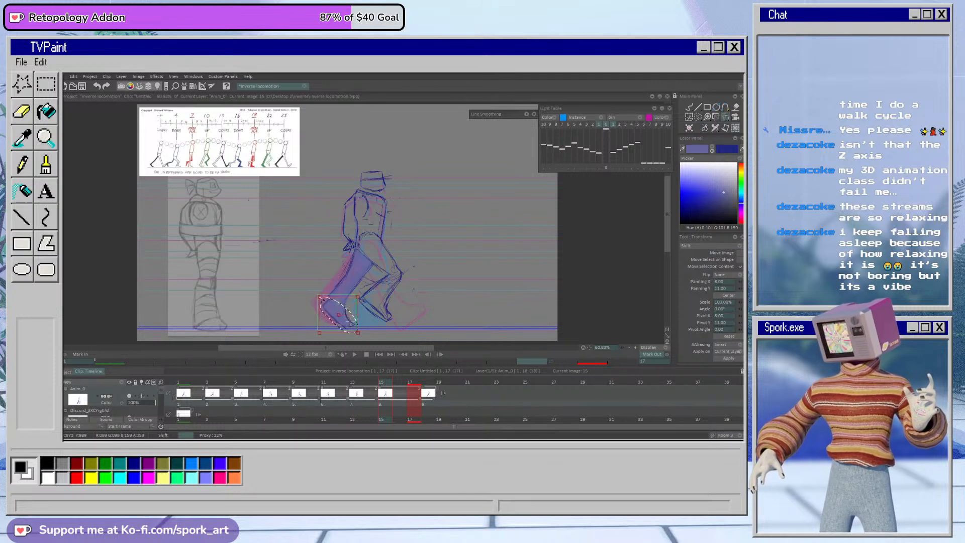
left_click(728, 359)
Step: Try to transform the freehand-selected part of the shaded leg above the foot on frame 15, then clear the selection
left_click(698, 117)
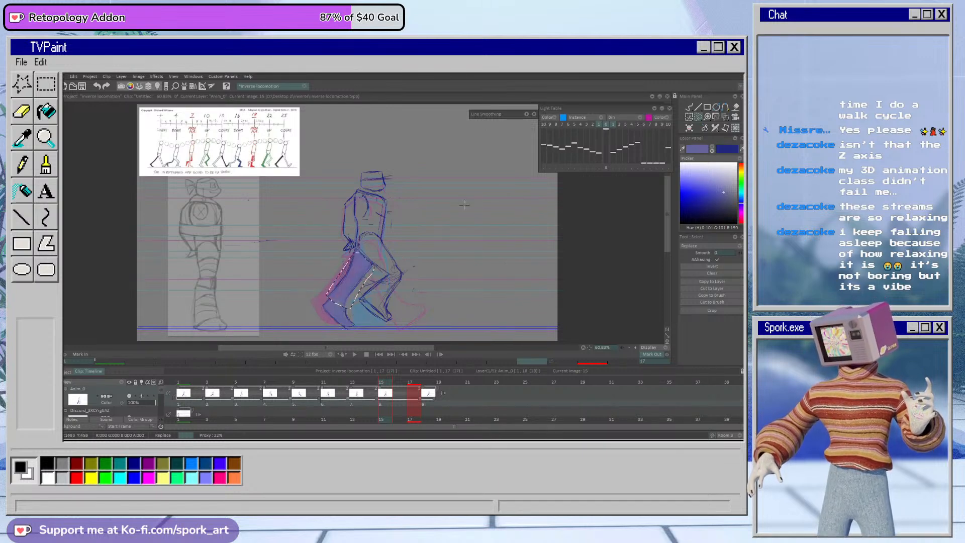
left_click(726, 117)
left_click_drag(376, 279, 357, 291)
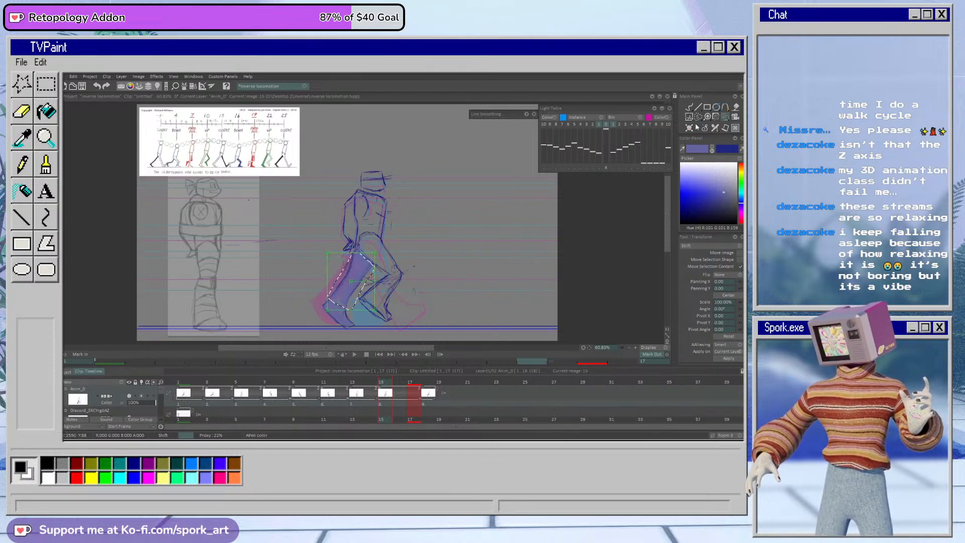
left_click(689, 107)
key("Escape")
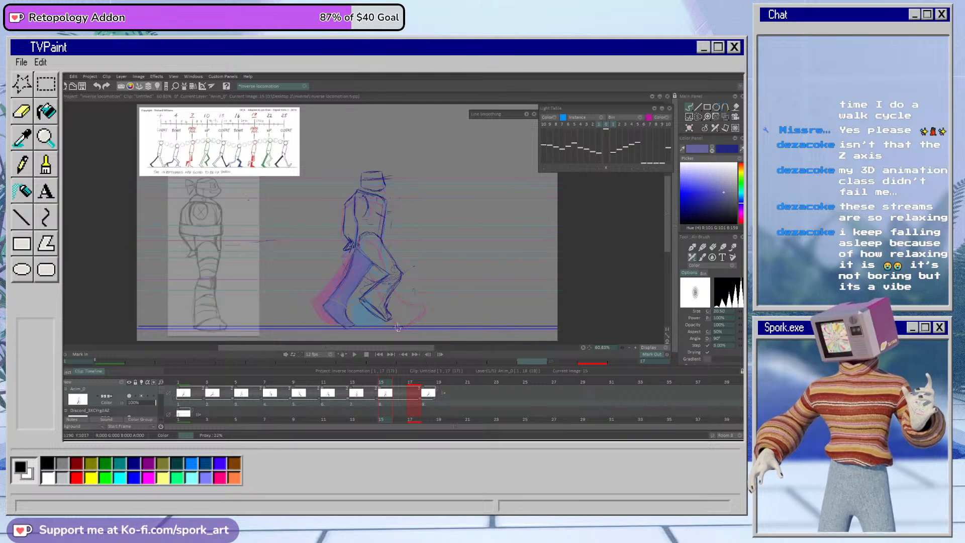
Step: With the pencil brush in dark blue, touch up the shaded leg's outline near the ankle on frame 15
left_click(703, 247)
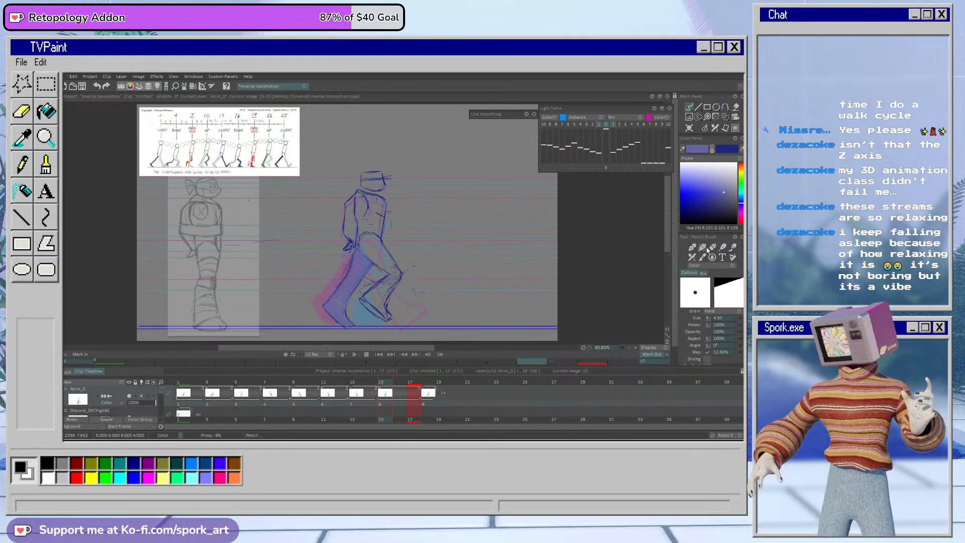
left_click(712, 150)
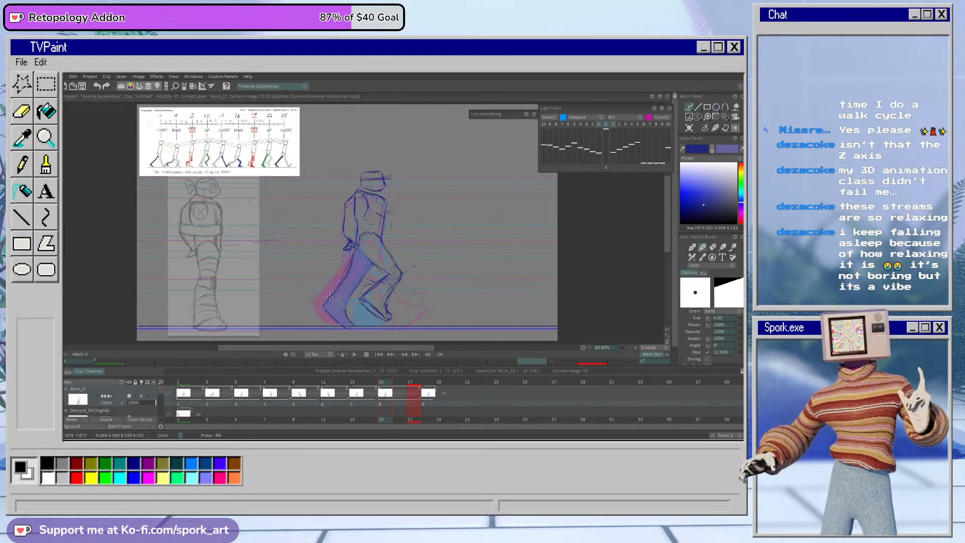
left_click_drag(348, 300, 347, 314)
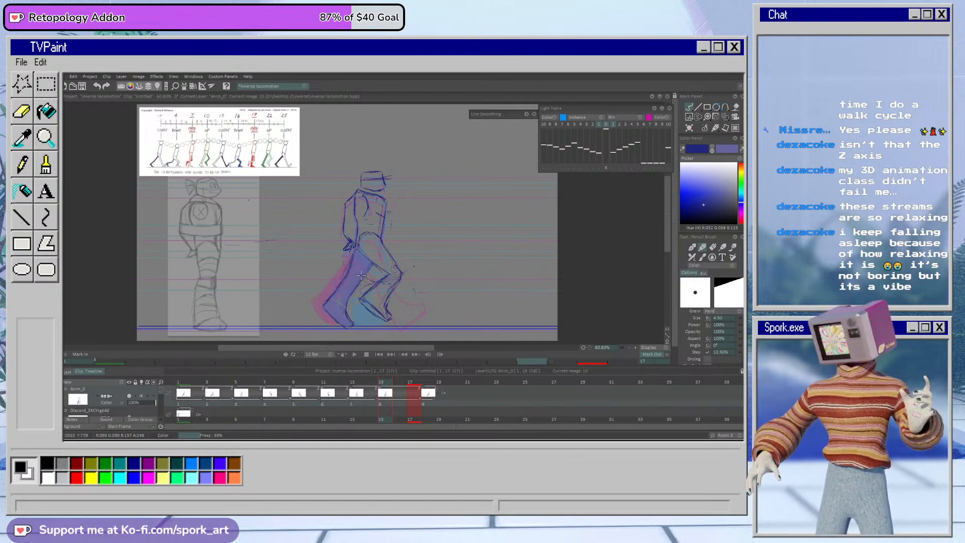
Step: Review the leg poses from frame 13 back to frame 1, then play back the walk cycle
key("Left")
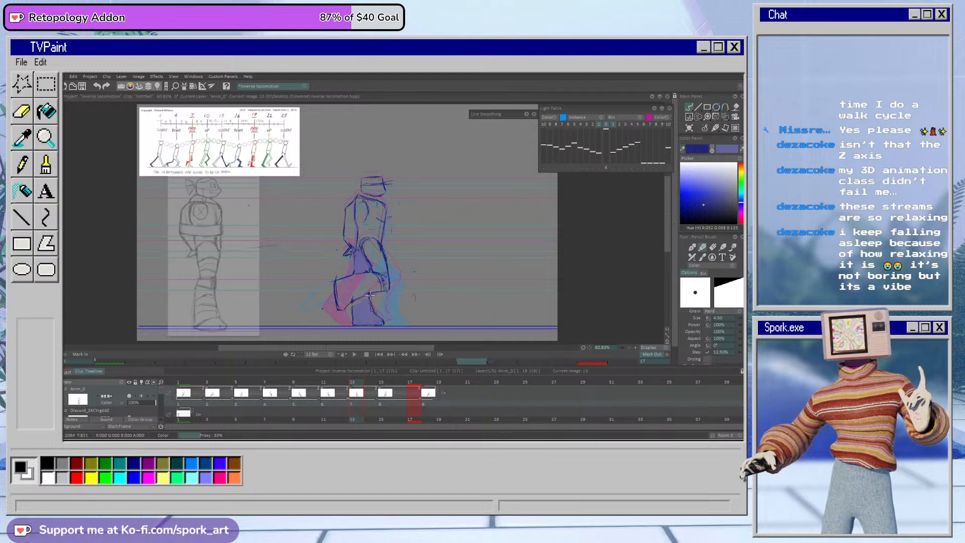
key("Left")
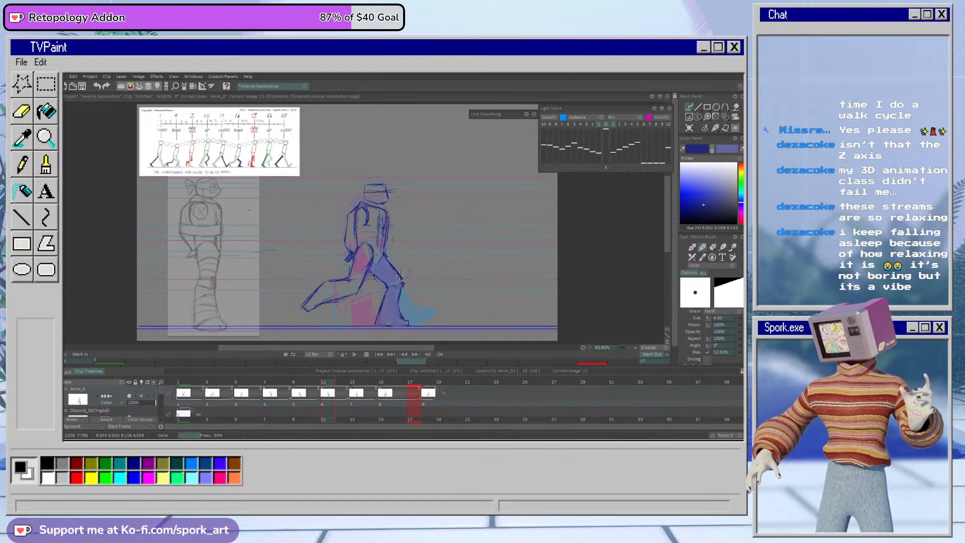
left_click(296, 383)
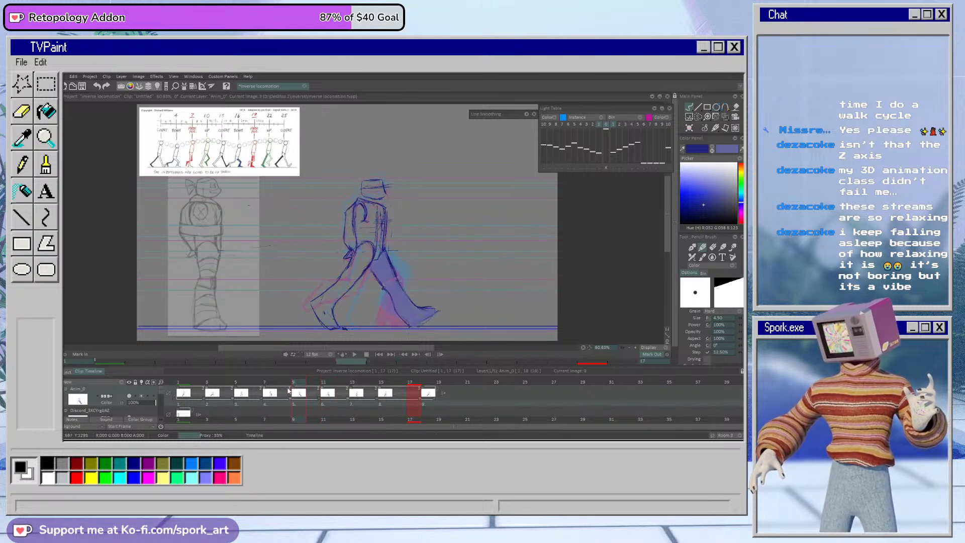
left_click(268, 383)
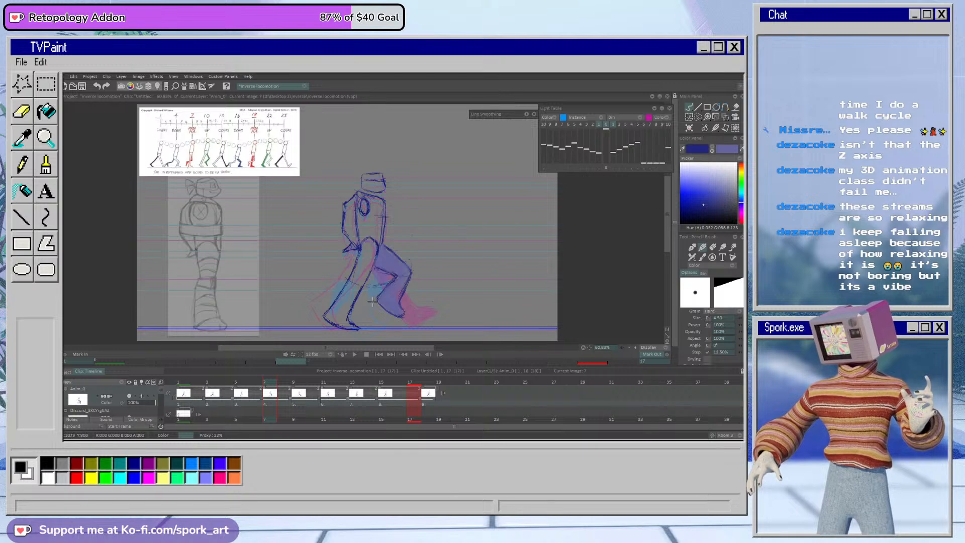
left_click(237, 384)
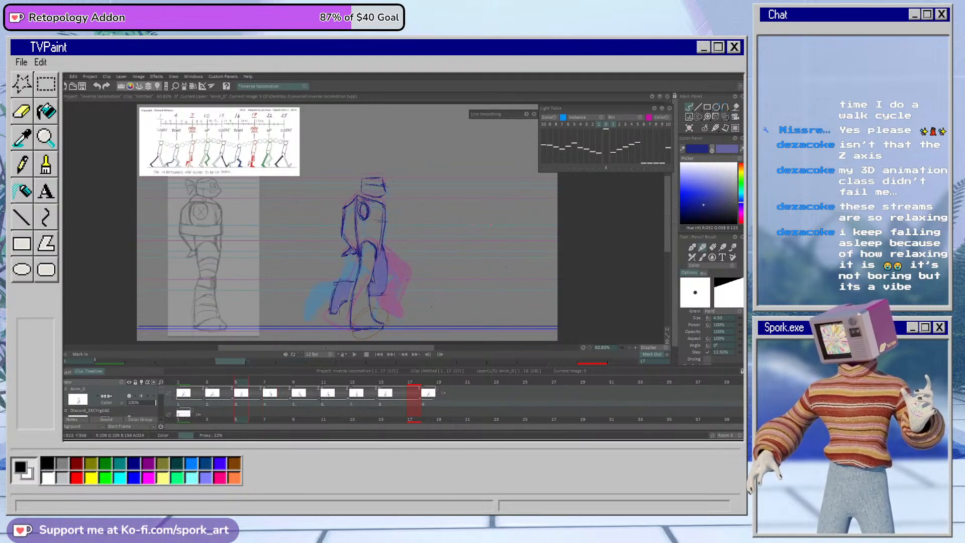
left_click(216, 383)
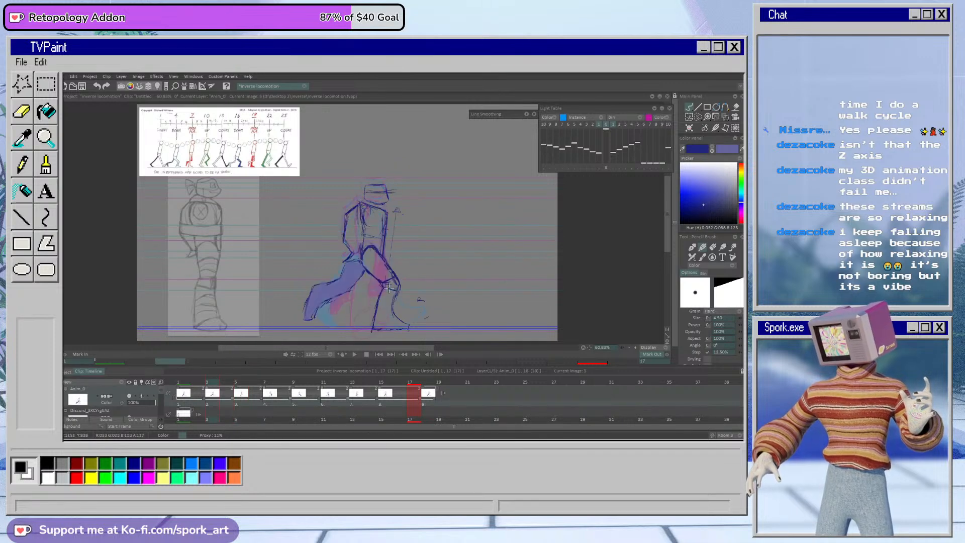
left_click(182, 387)
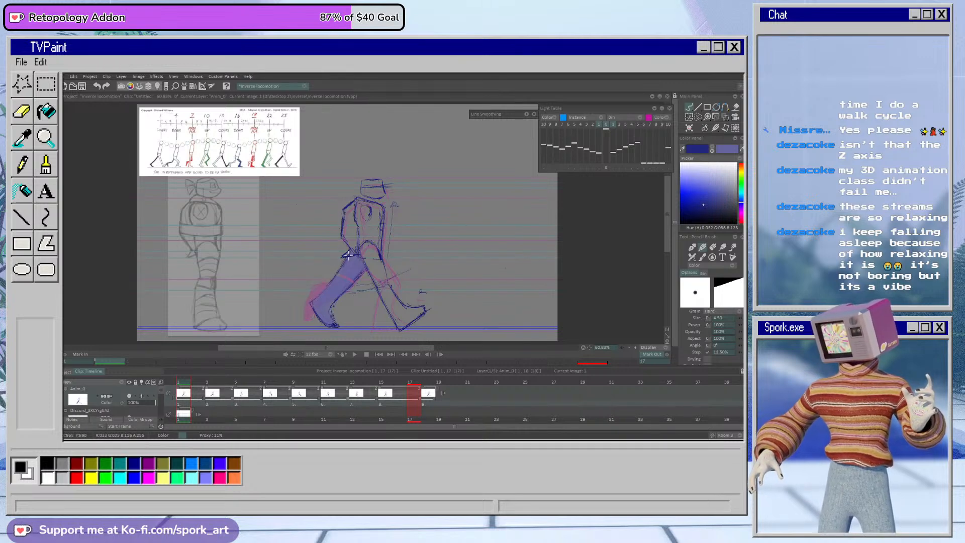
left_click(355, 353)
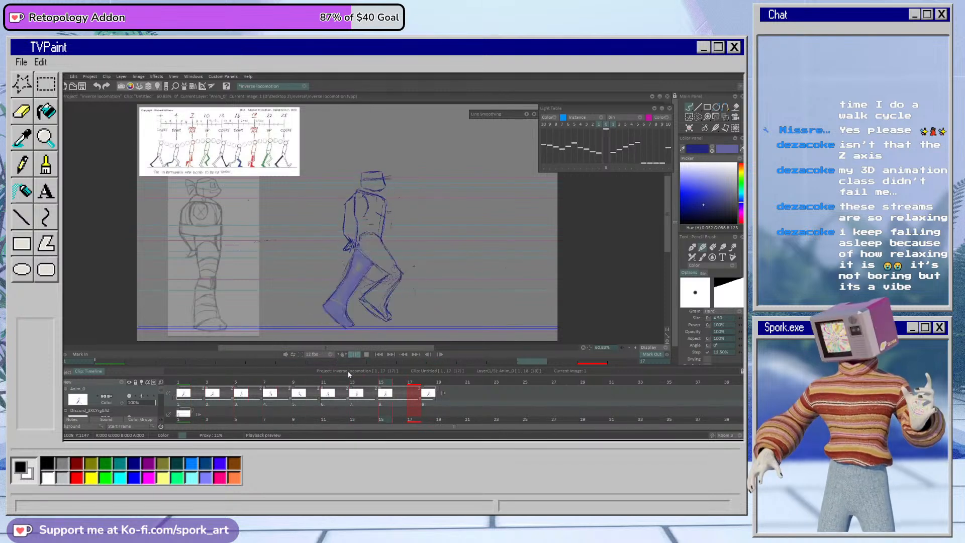
left_click(355, 354)
Step: Shorten the walk drawings' exposures on the character layer to one frame each
left_click(241, 381)
mouse_move(242, 380)
left_mouse_down()
mouse_move(191, 394)
mouse_move(400, 402)
mouse_move(194, 401)
mouse_move(209, 402)
left_mouse_up()
left_click_drag(235, 400, 281, 402)
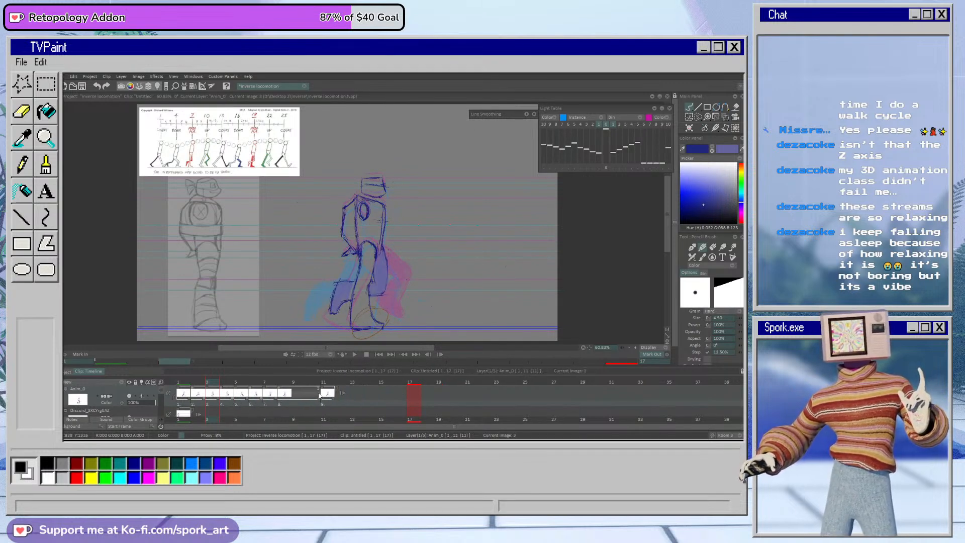
Step: Set the mark-out point to frame 9, move it to frame 8 and play back the shortened cycle
left_click(300, 384)
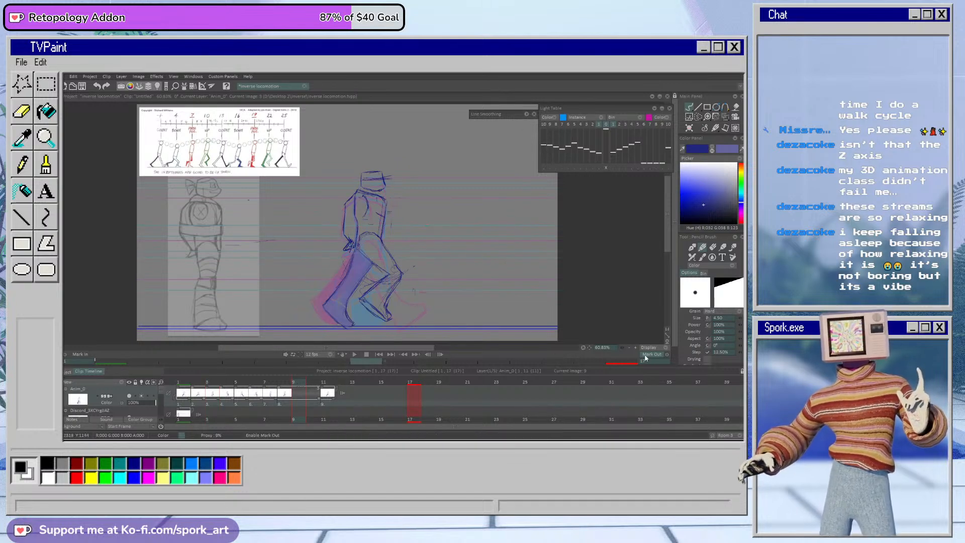
left_click(665, 356)
left_click(355, 355)
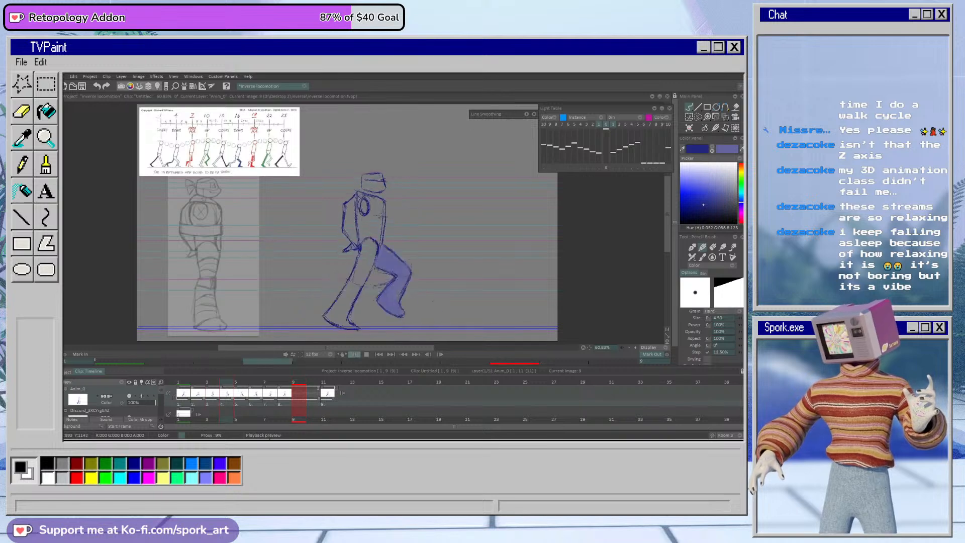
left_click(355, 355)
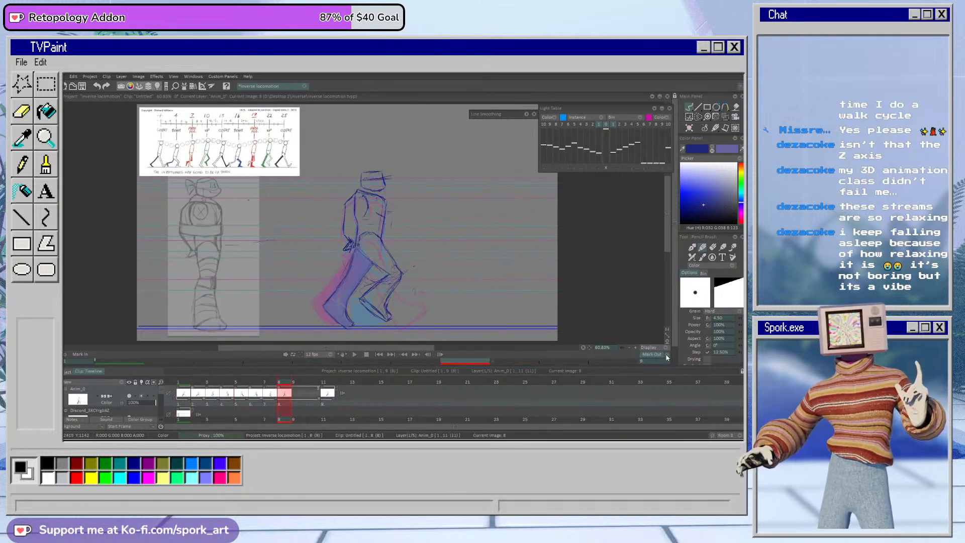
left_click(355, 355)
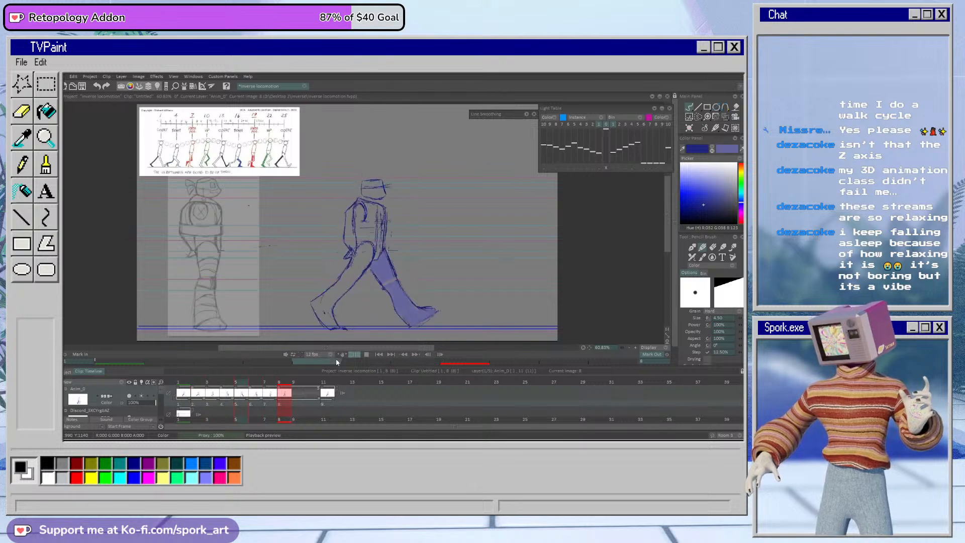
left_click(355, 355)
Step: Undo the mark-out changes and the shortening of the drawings' exposures
key("ctrl+z")
key("ctrl+z")
key("ctrl+z")
key("ctrl+z")
key("ctrl+z")
key("ctrl+z")
key("ctrl+z")
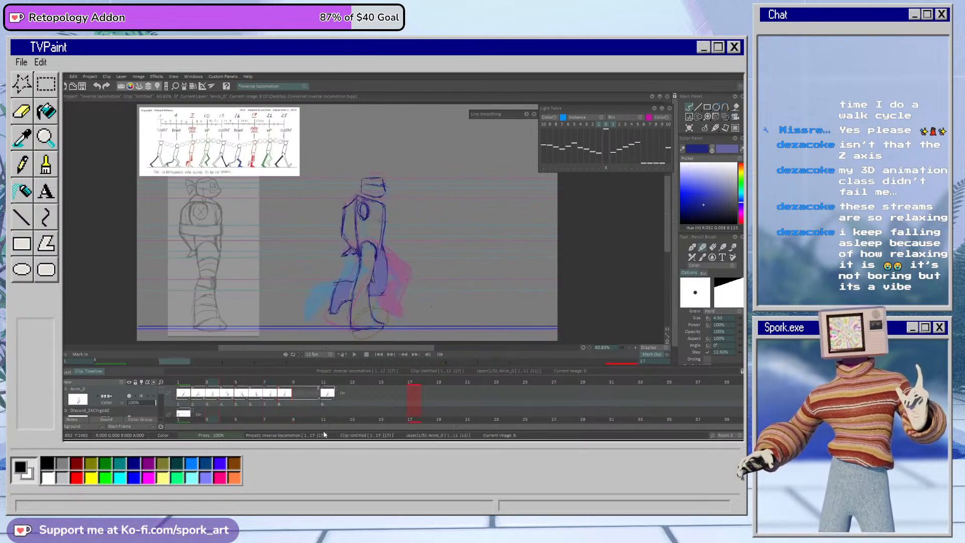
key("ctrl+z")
key("ctrl+z")
key("ctrl+z")
key("ctrl+z")
key("ctrl+z")
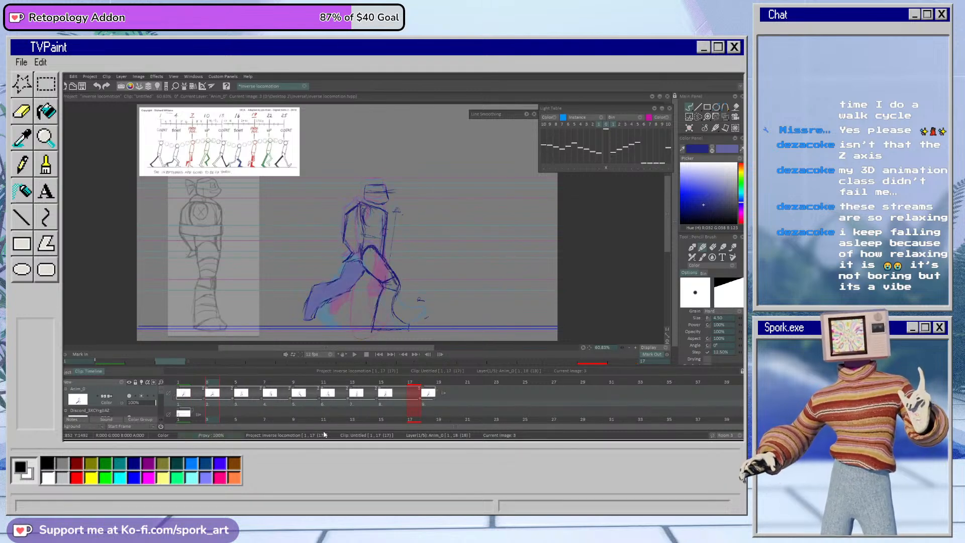
Step: Set the mark-out point to frame 16 and play back the walk cycle as a loop
left_click(355, 355)
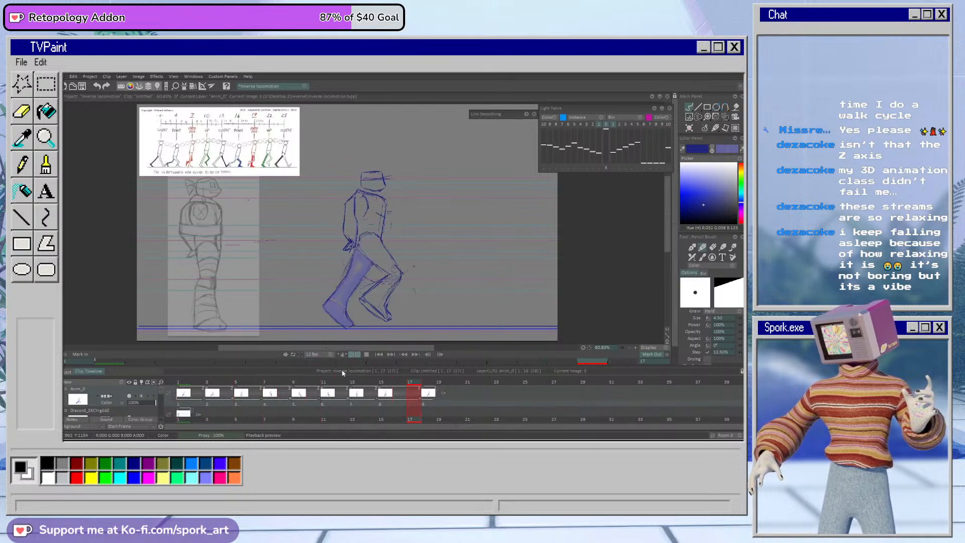
left_click(409, 382)
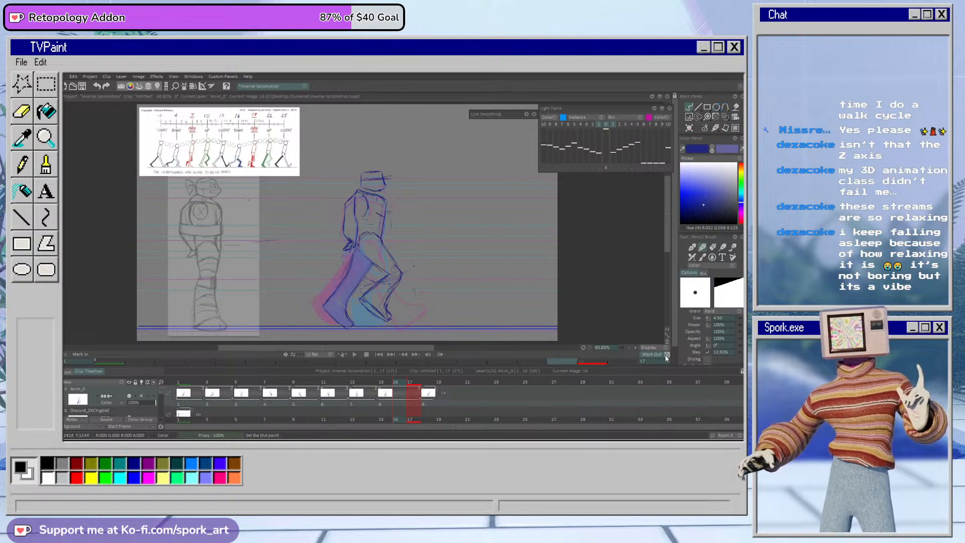
left_click(356, 353)
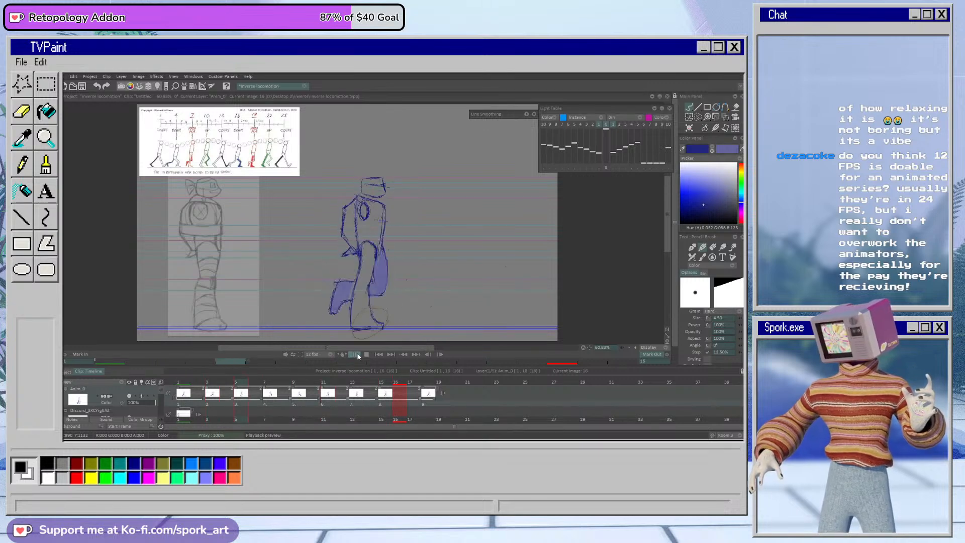
left_click(368, 355)
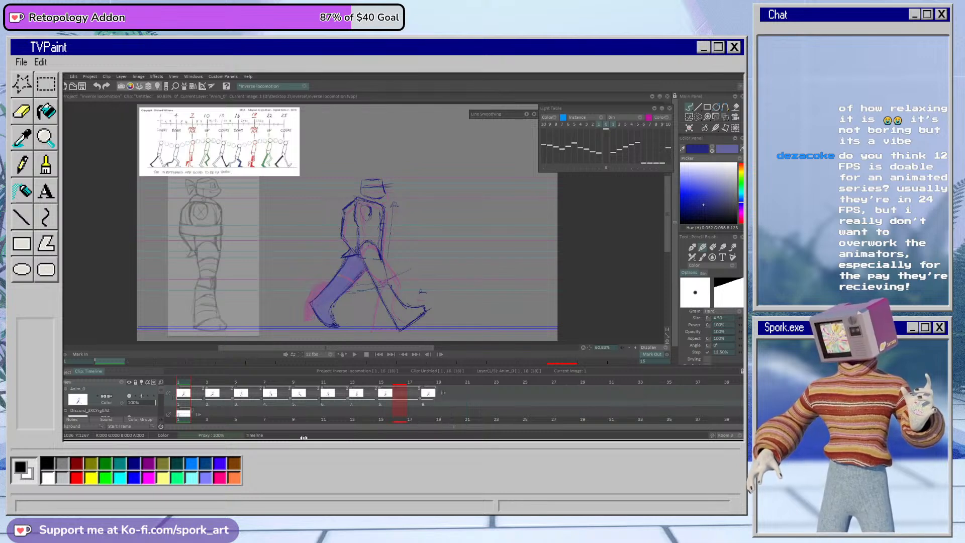
mouse_move(203, 382)
left_mouse_down()
mouse_move(386, 400)
mouse_move(207, 404)
mouse_move(439, 397)
mouse_move(168, 413)
left_mouse_up()
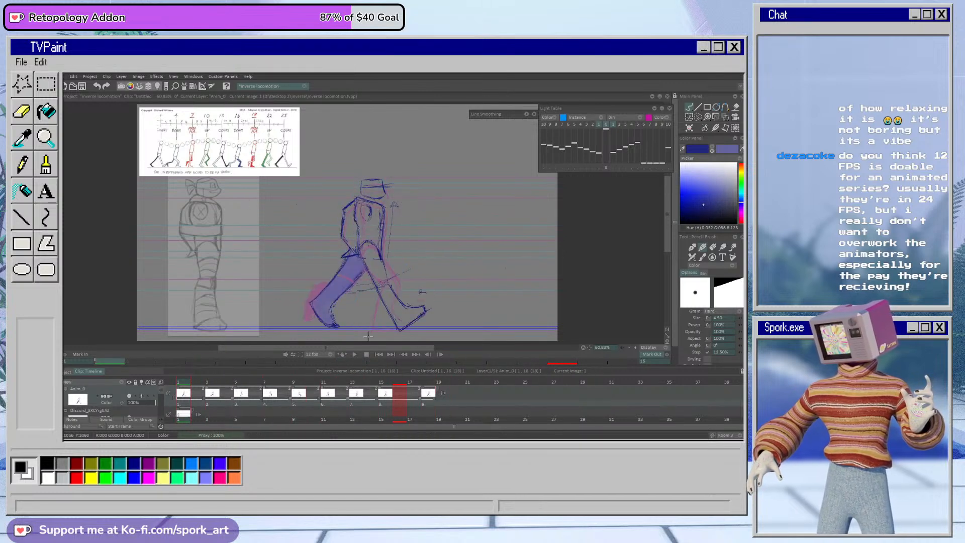
Step: Open the recent project "inverse tests 2" and bring its character animation layer into view on the timeline
left_click(65, 78)
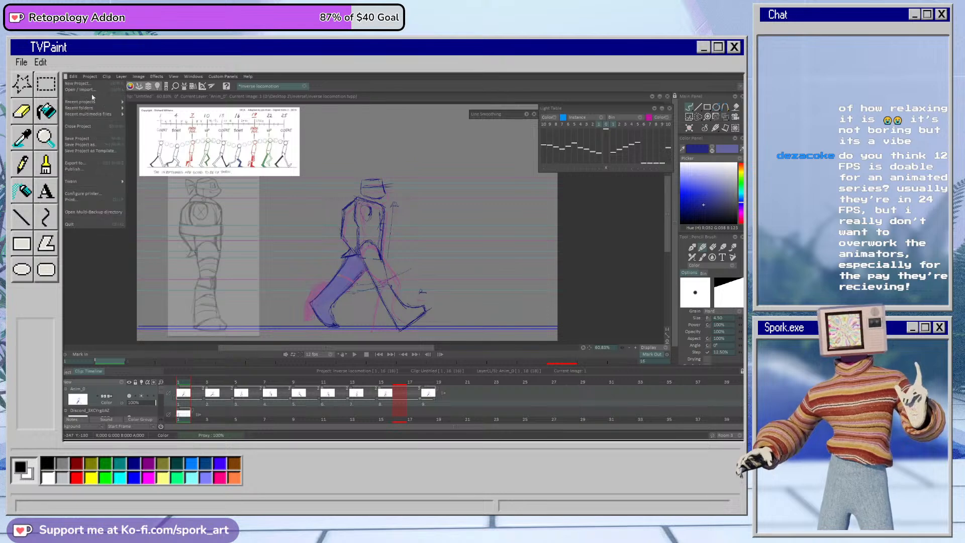
mouse_move(120, 104)
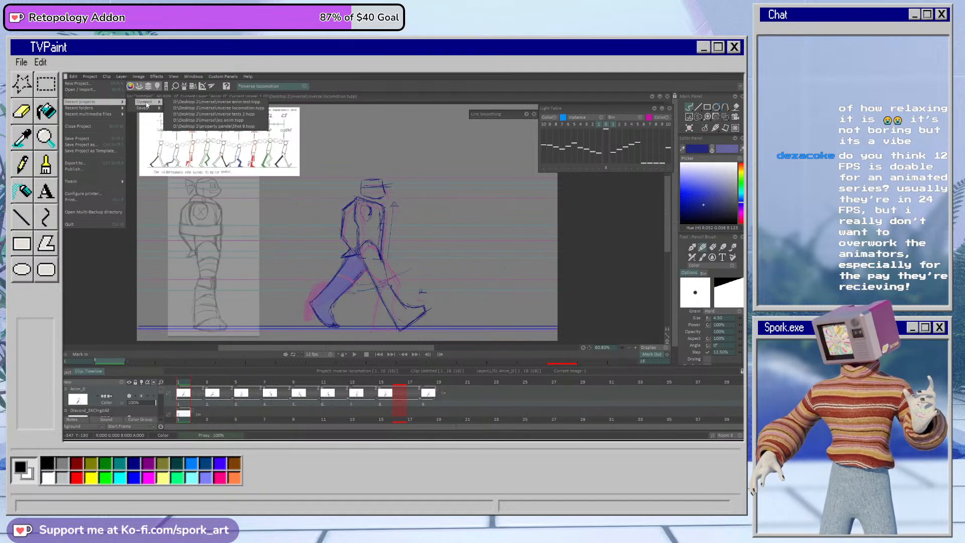
left_click(237, 115)
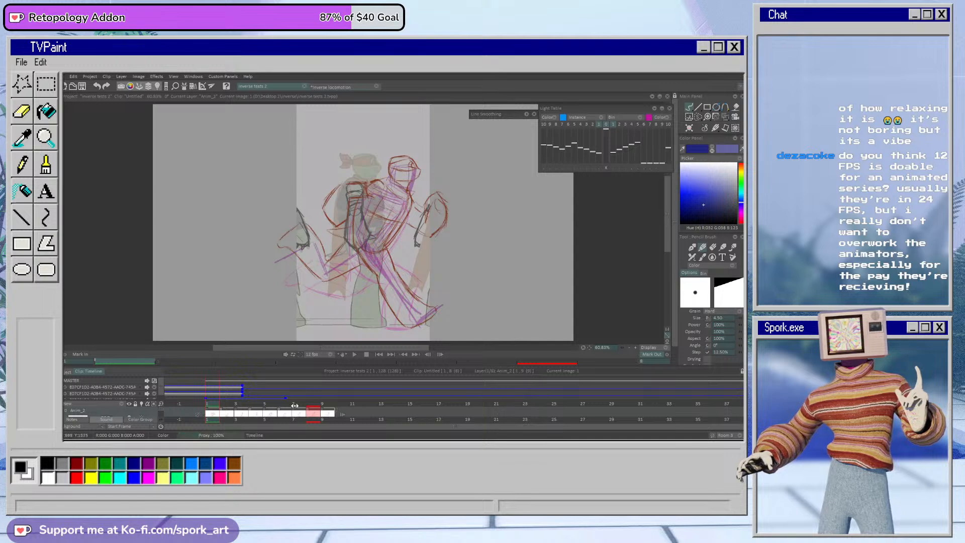
left_click_drag(247, 400, 249, 378)
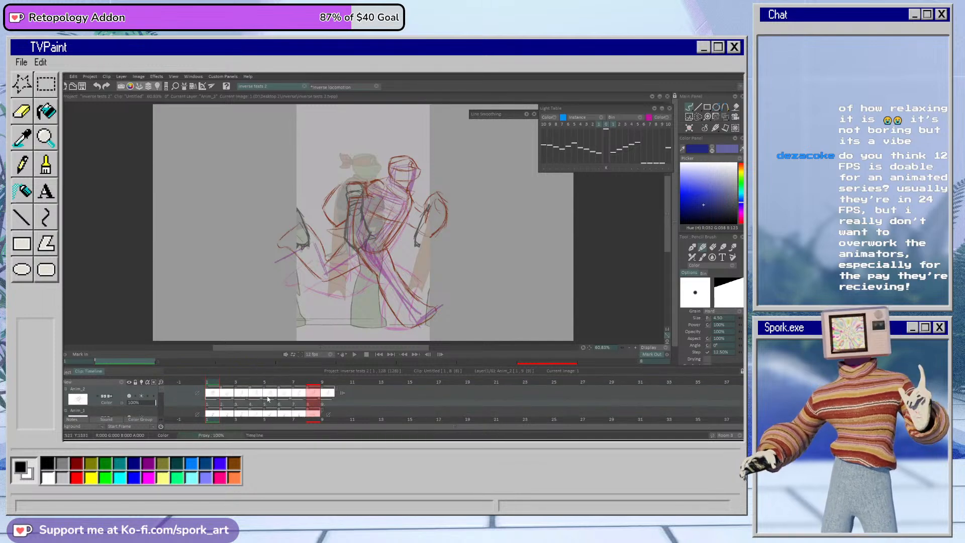
mouse_move(161, 392)
left_mouse_down()
mouse_move(162, 410)
mouse_move(166, 388)
left_mouse_up()
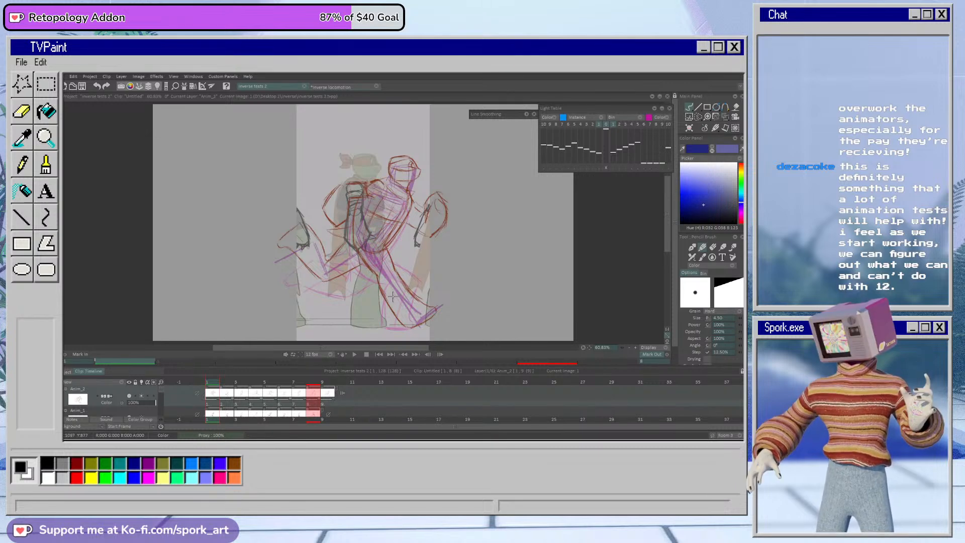
Step: Play back the rough animation in this project and scrub through its drawings from frame 1 to frame 4
left_click(355, 354)
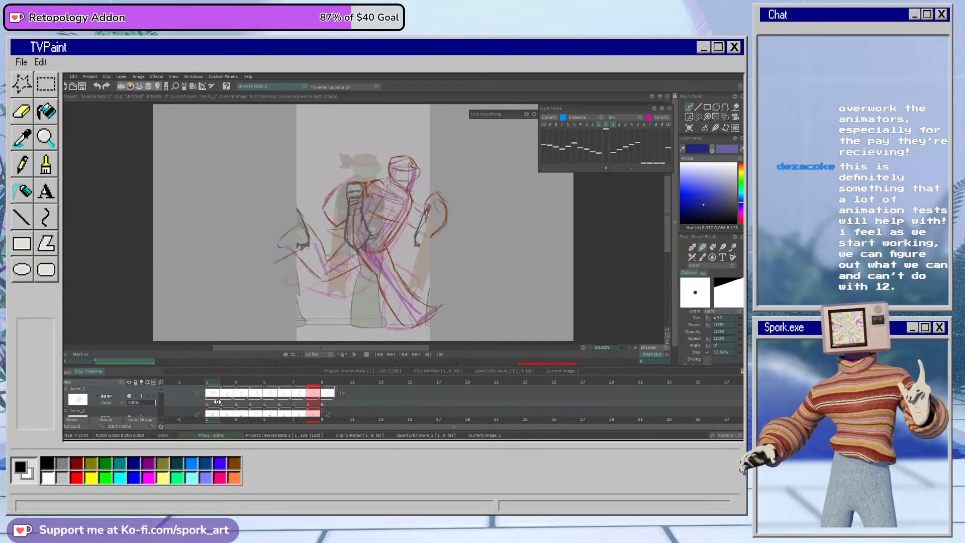
left_click_drag(217, 403, 239, 403)
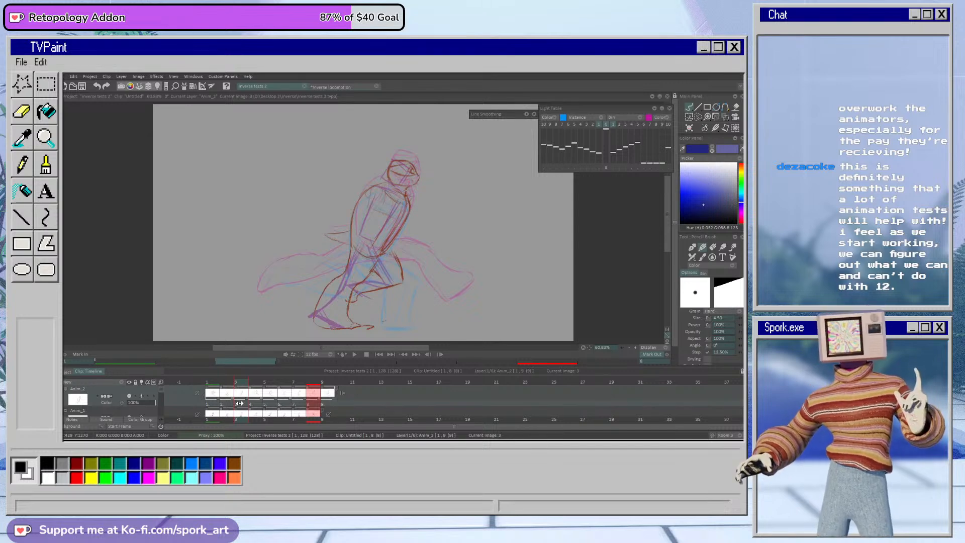
left_click_drag(240, 404, 250, 405)
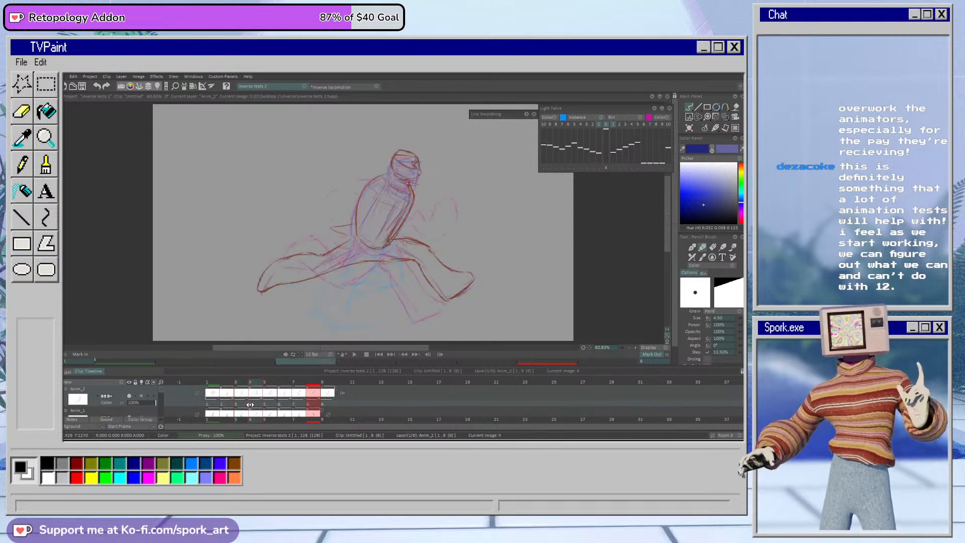
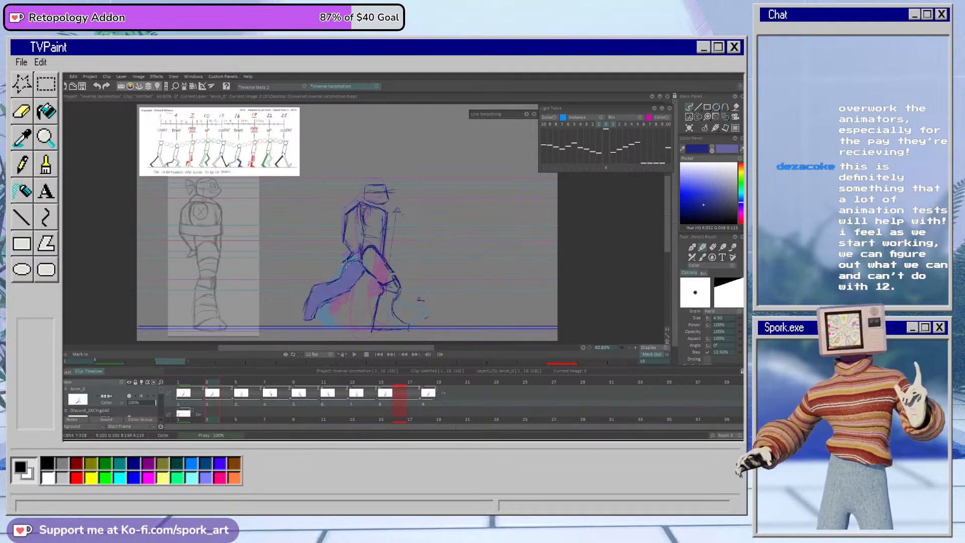
Step: Erase and redraw the front lower leg of the walking figure on frame 3, and save the project
key("e")
left_click_drag(398, 296, 394, 305)
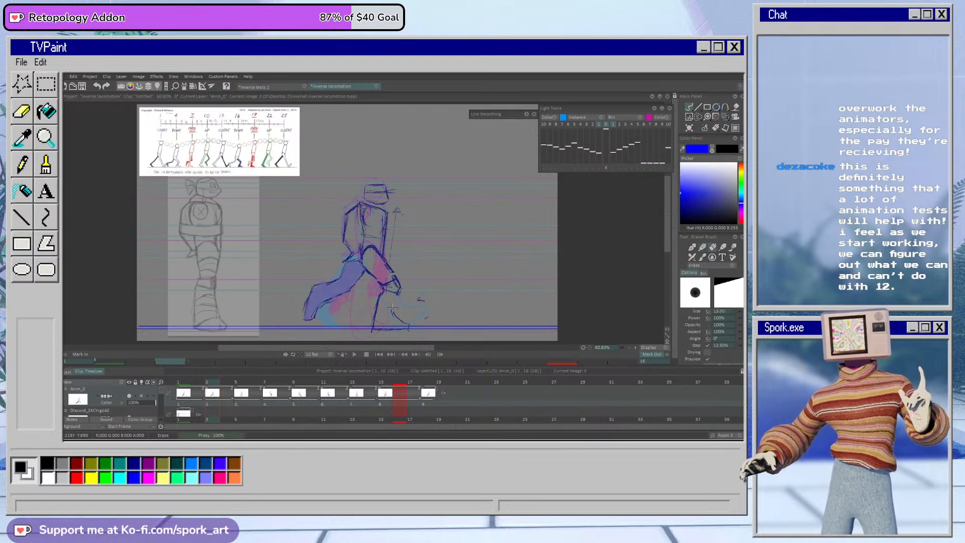
key("b")
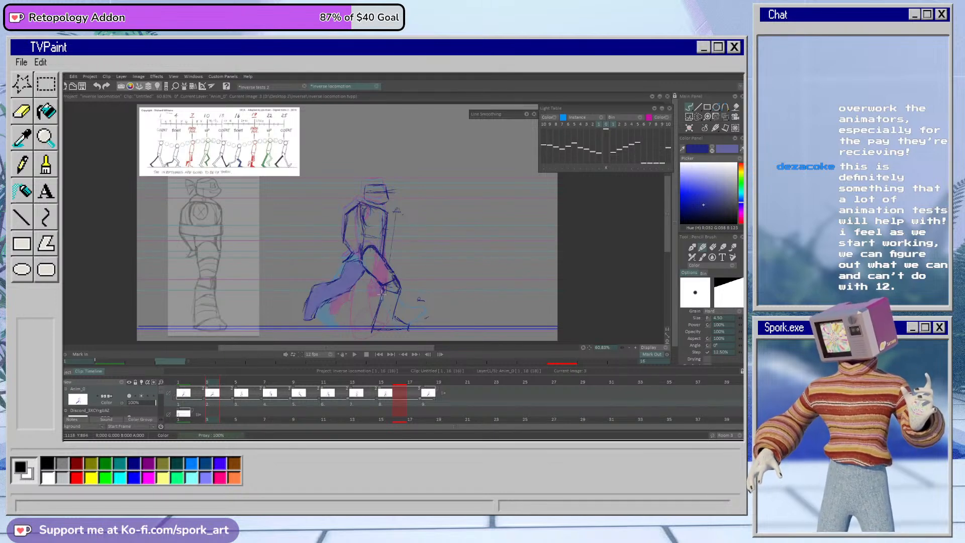
key("e")
key("e")
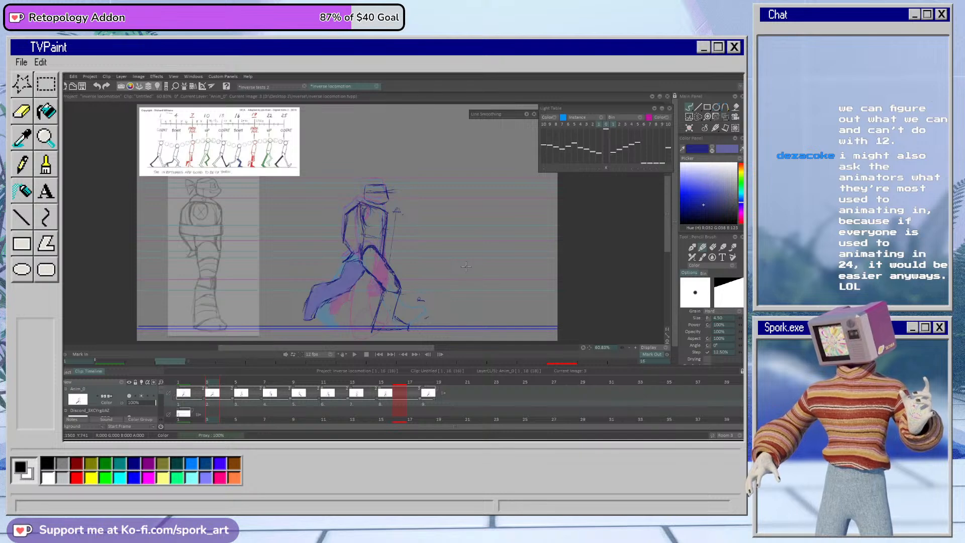
key("ctrl+s")
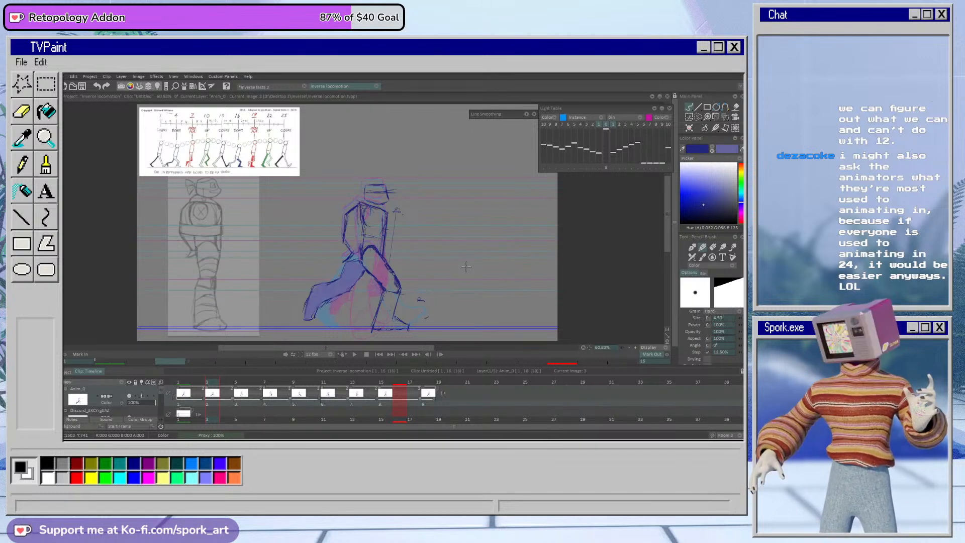
Step: Play back the walk cycle to check the leg motion and return to frame 3
left_click(355, 354)
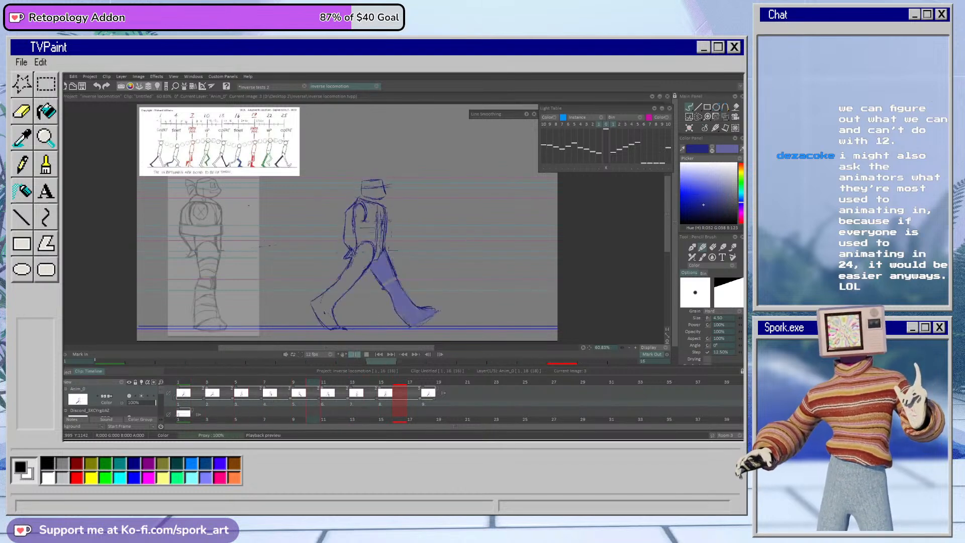
left_click(354, 355)
left_click_drag(202, 387, 211, 392)
Step: Rework the front knee, shin and ankle lines on frame 3 and play back the walk cycle to check them
key("e")
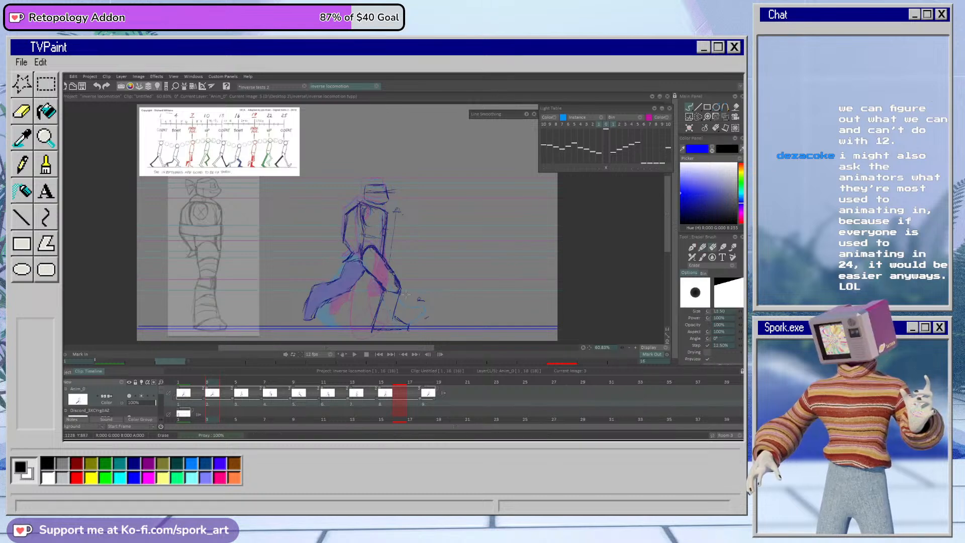
left_click_drag(397, 312, 399, 287)
key("b")
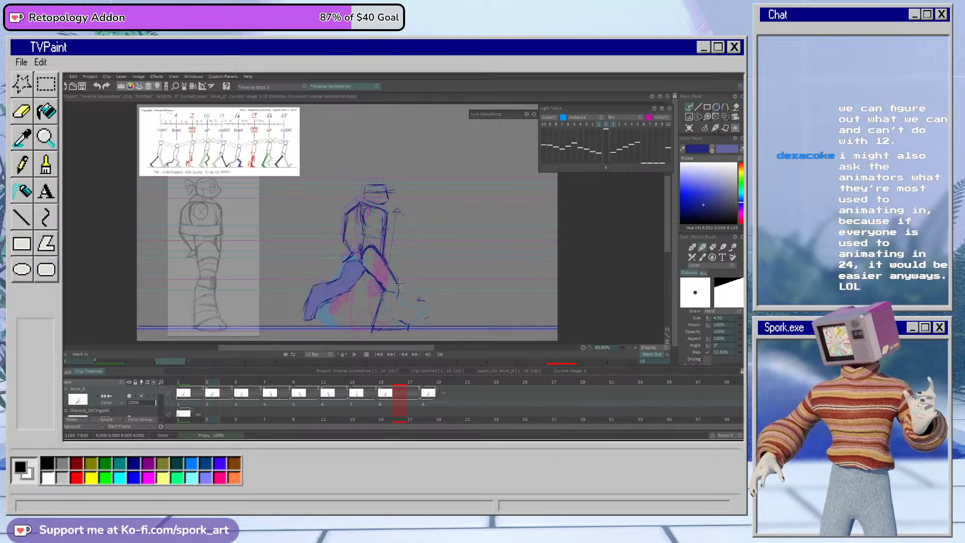
key("e")
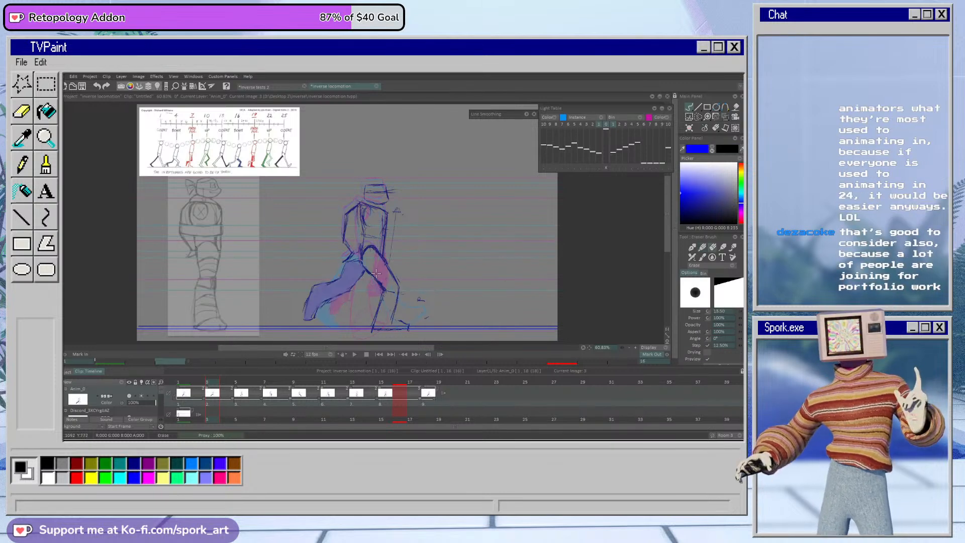
key("b")
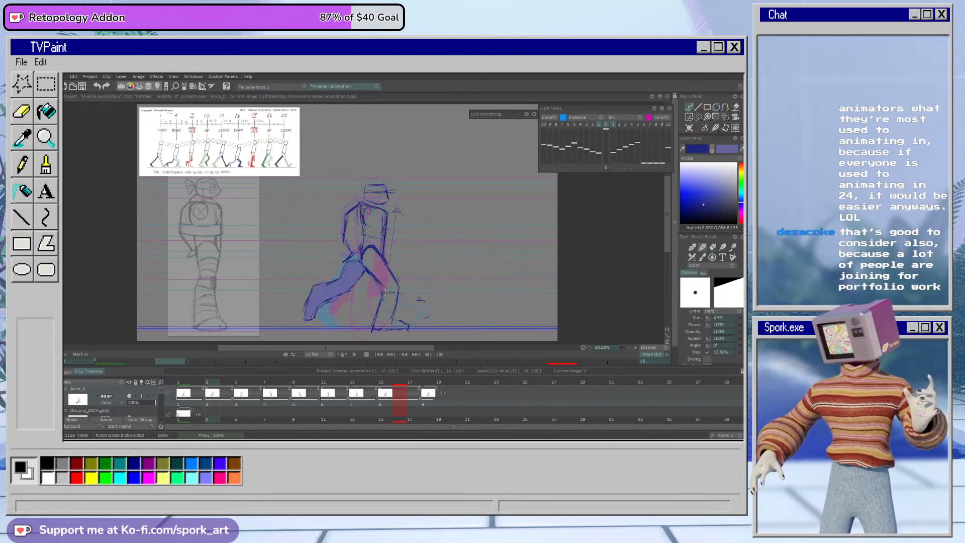
key("e")
key("b")
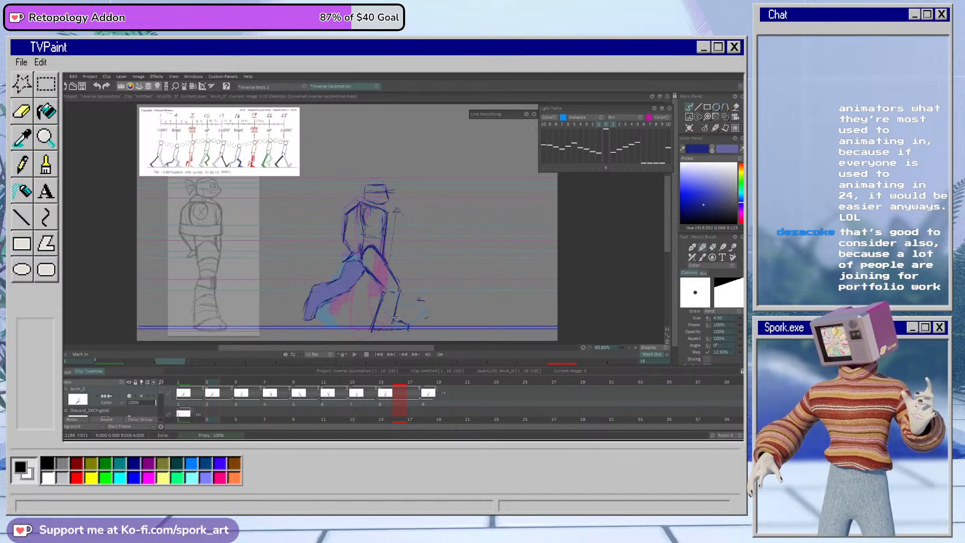
left_click(355, 355)
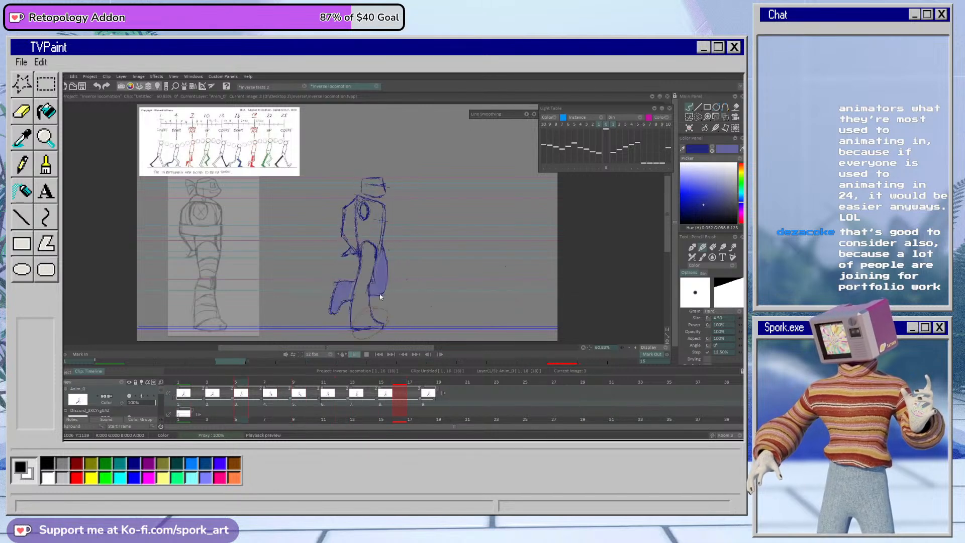
left_click(222, 385)
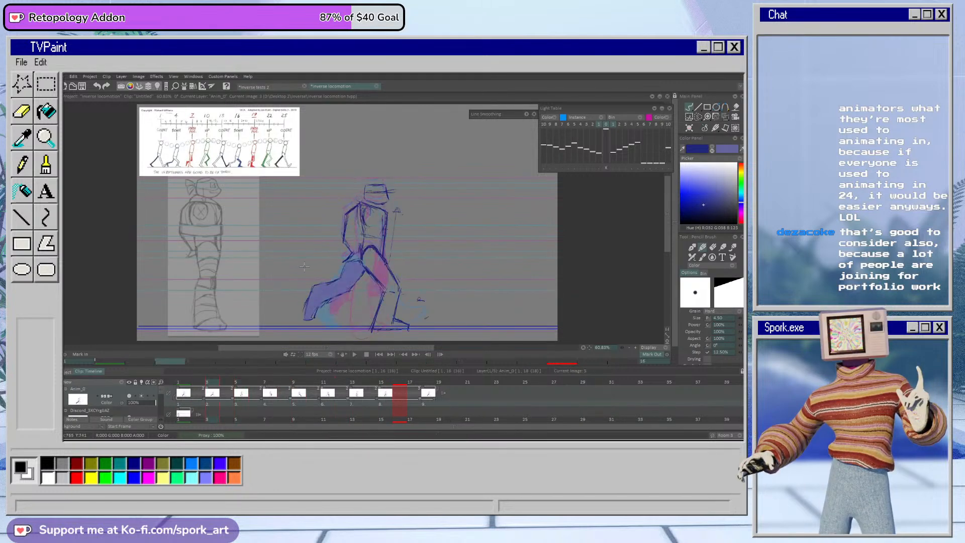
Step: Try to shift the lassoed upper body on frame 3 down and slightly forward, and play back the cycle
key("e")
key("l")
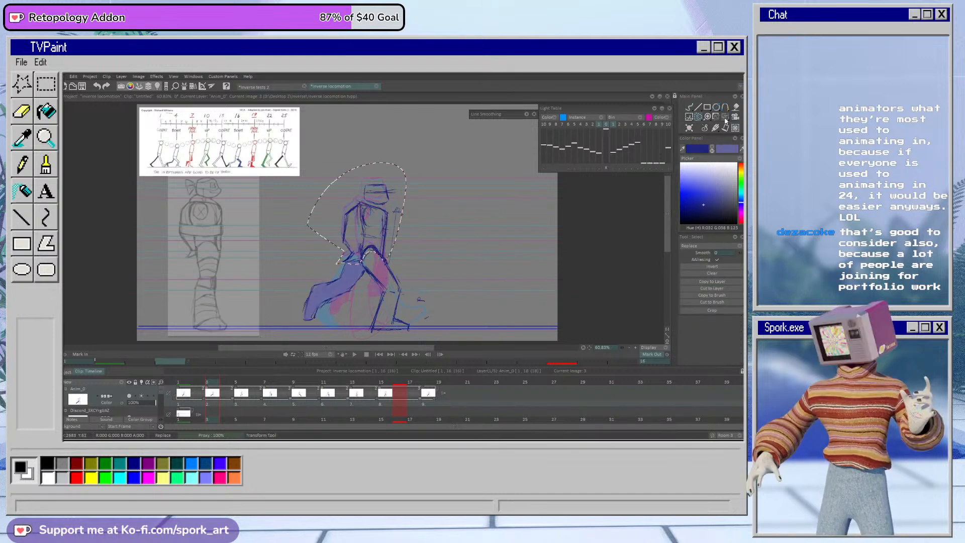
key("t")
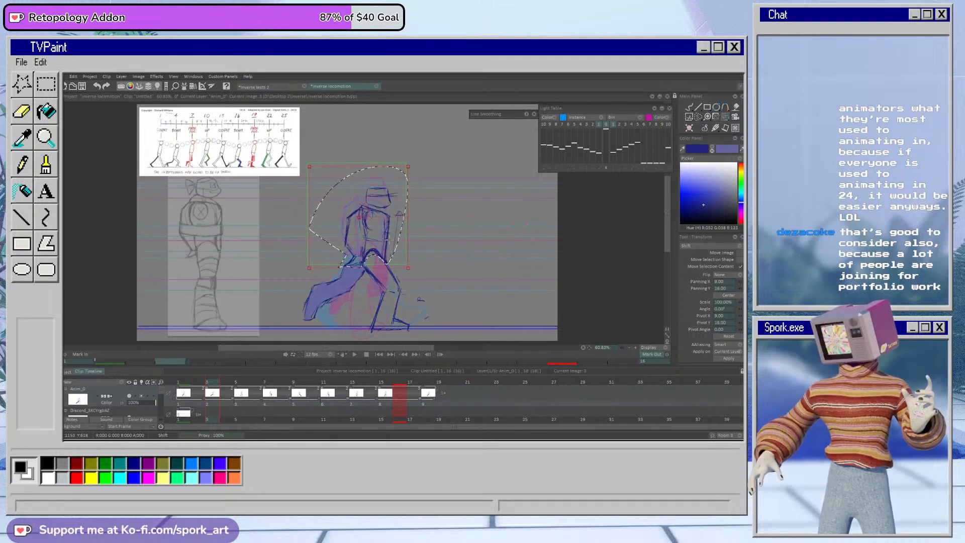
left_click(727, 358)
left_click(689, 107)
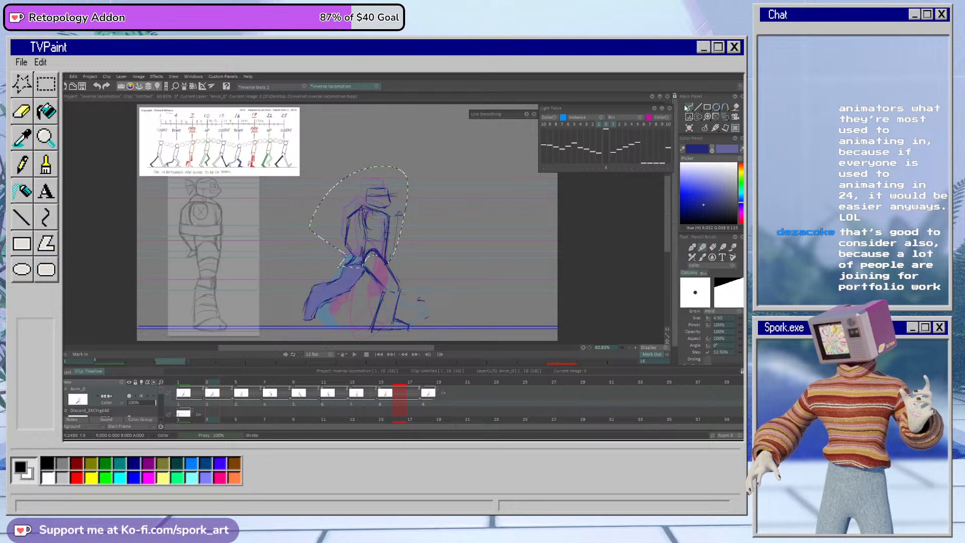
left_click(353, 355)
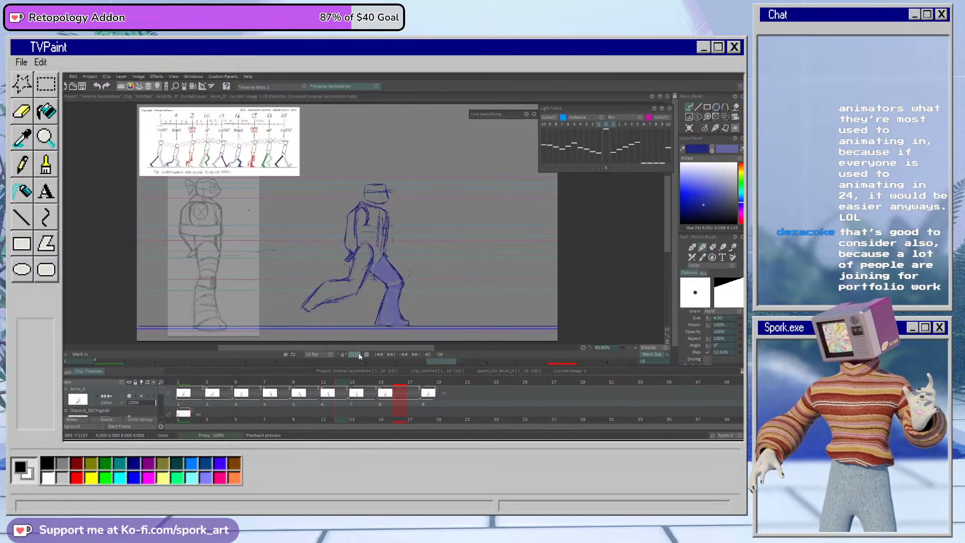
key("Escape")
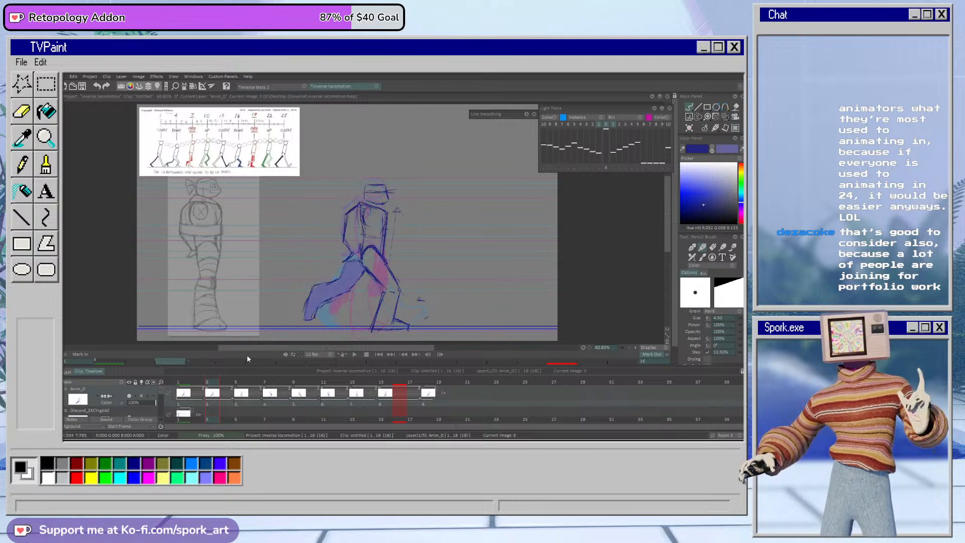
Step: Select the character's head and torso on frame 11 with a lasso and shift them down by about 4 pixels
left_click(354, 355)
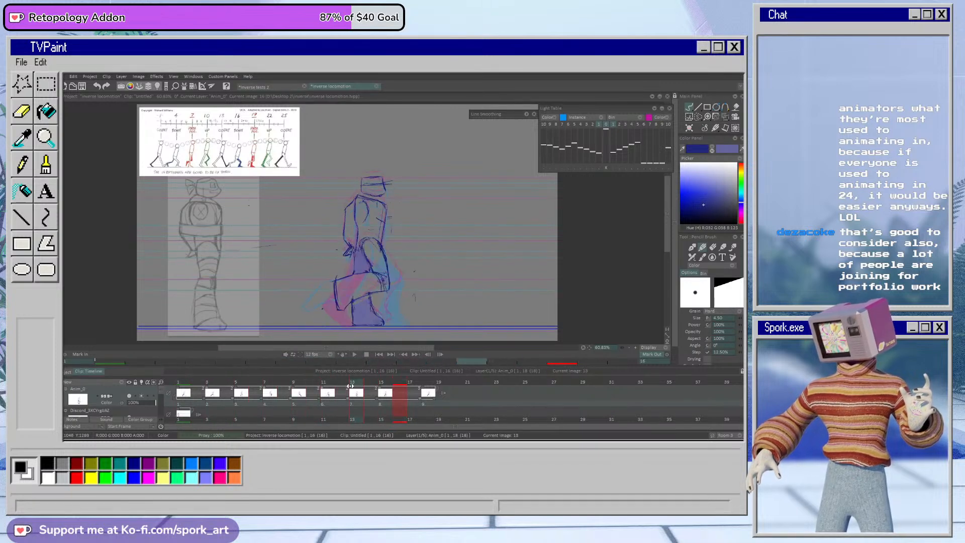
left_click(332, 394)
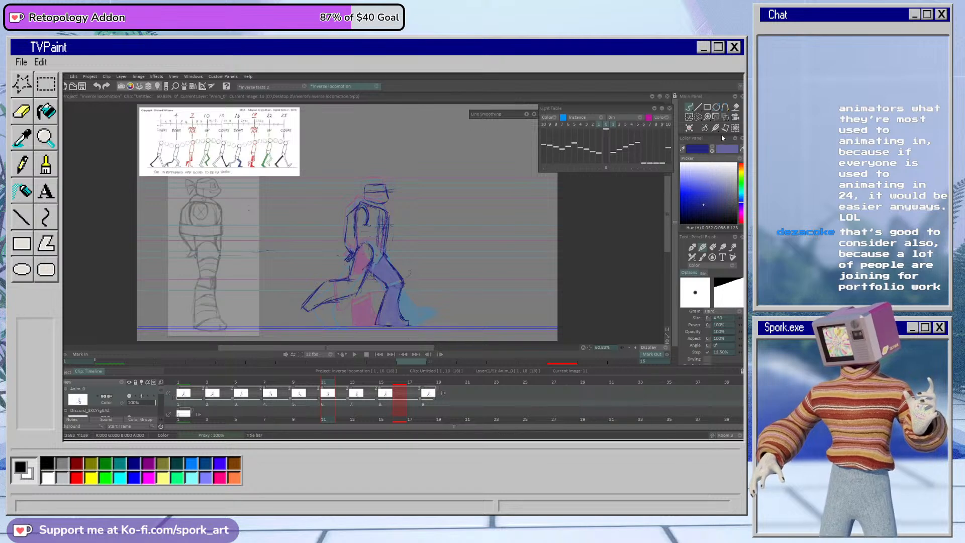
left_click(699, 116)
left_click_drag(337, 254, 338, 263)
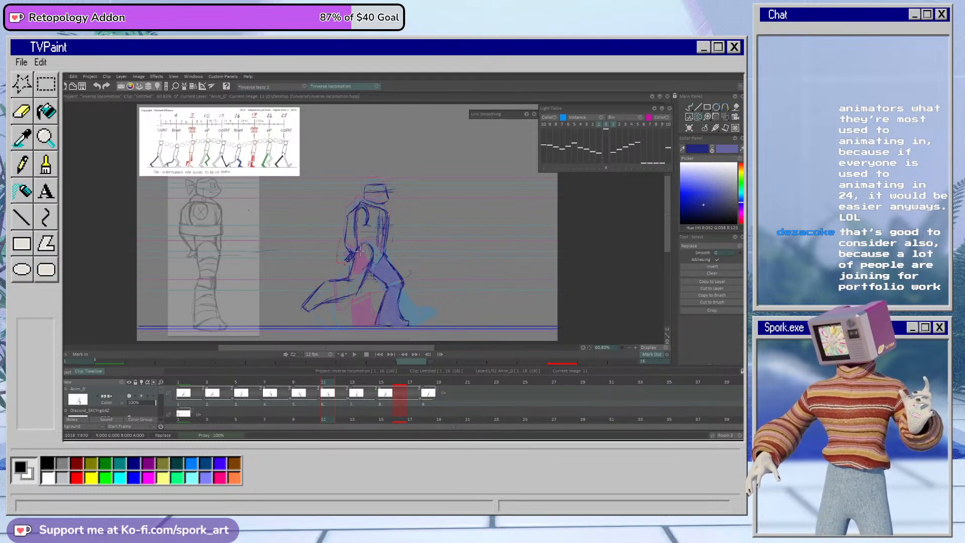
left_click_drag(334, 185, 337, 259)
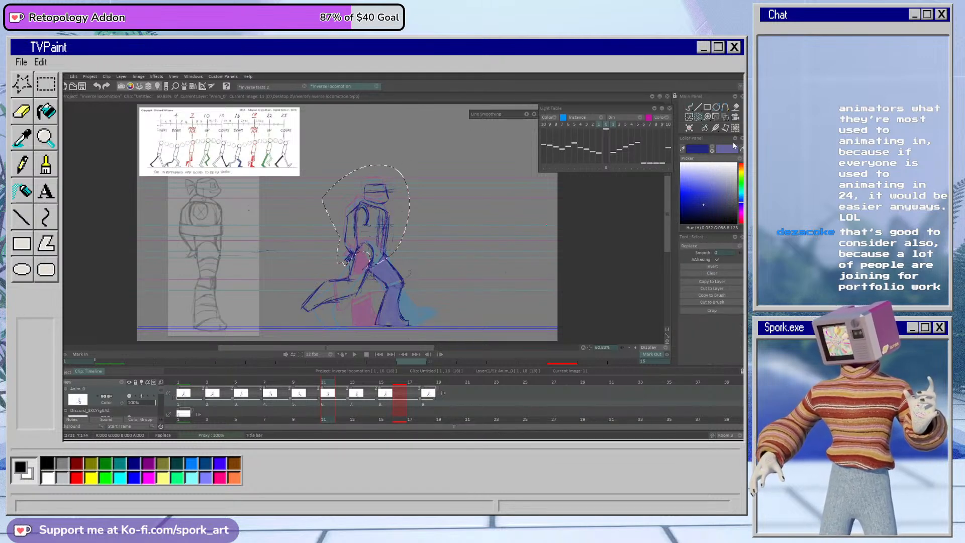
left_click(725, 128)
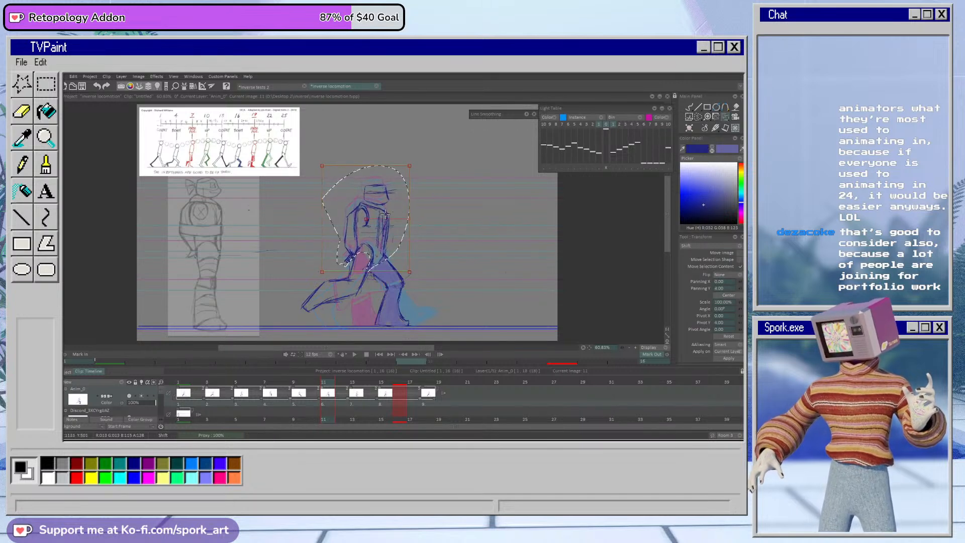
left_click(692, 108)
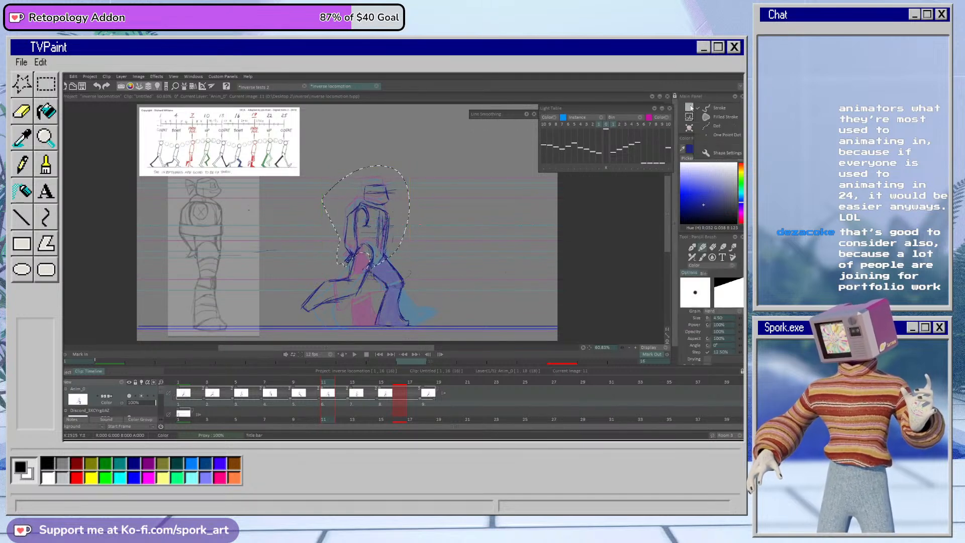
Step: Play back the walk cycle and scrub back to the contact pose on frame 1
left_click_drag(206, 382, 181, 432)
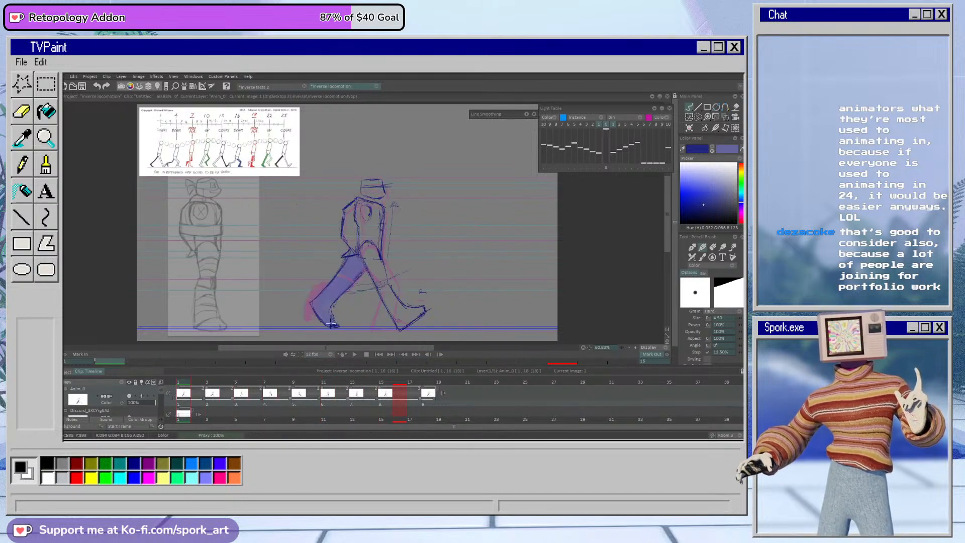
left_click(354, 354)
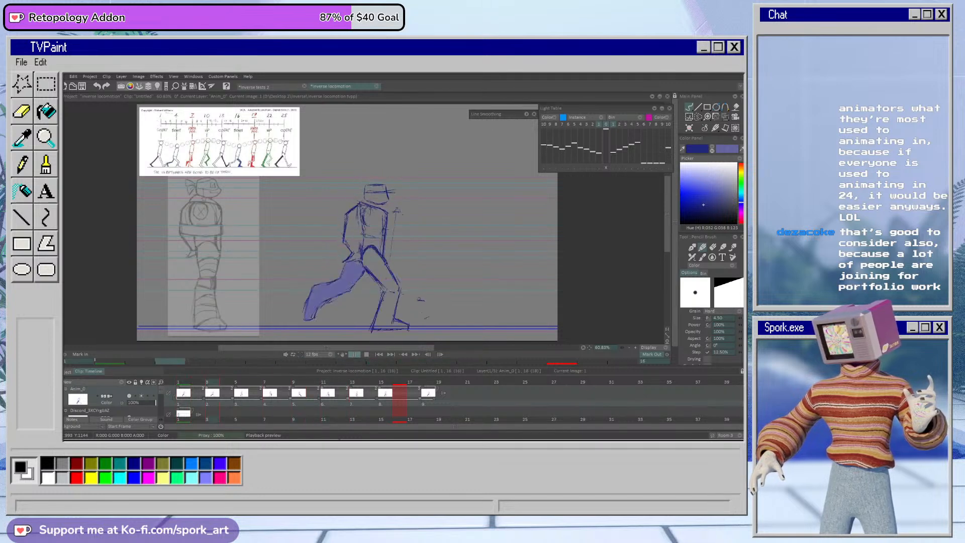
left_click(366, 355)
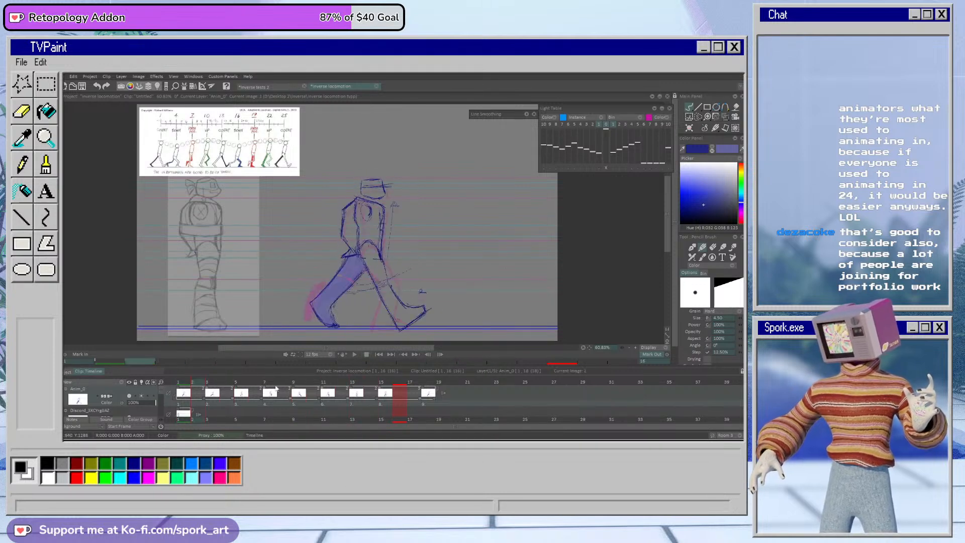
left_click(208, 386)
left_click_drag(208, 386, 184, 384)
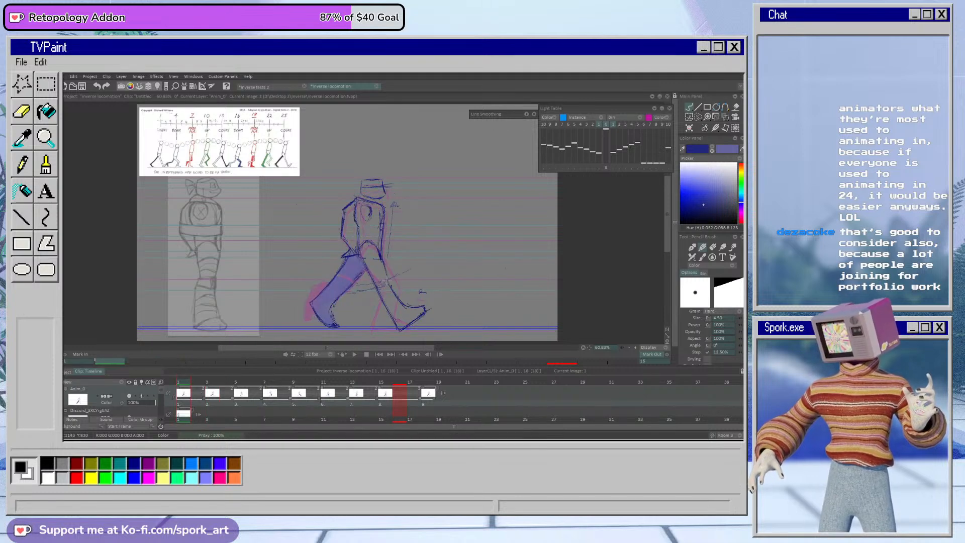
Step: Redraw the front leg on frame 1, cleaning up its thigh, knee and shin outlines
key("e")
key("b")
left_click_drag(379, 291, 386, 303)
left_click_drag(370, 270, 393, 321)
left_click_drag(386, 265, 394, 282)
key("e")
mouse_move(385, 298)
left_mouse_down()
mouse_move(375, 264)
mouse_move(361, 257)
mouse_move(392, 319)
left_mouse_up()
key("b")
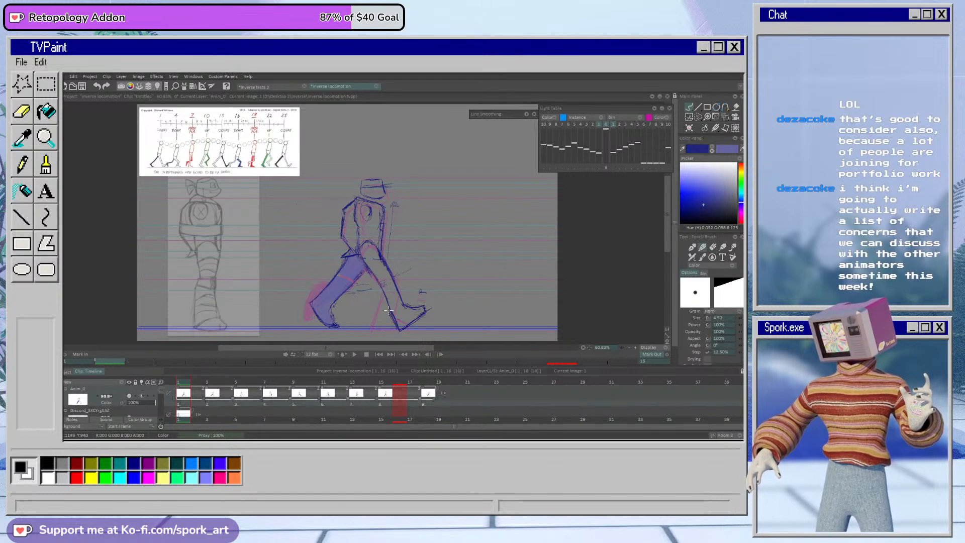
key("e")
key("b")
key("e")
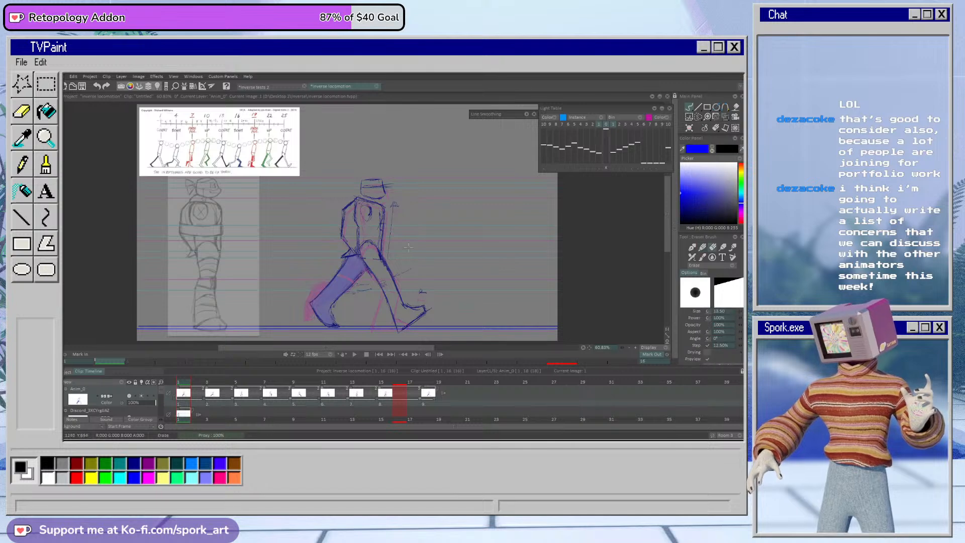
key("b")
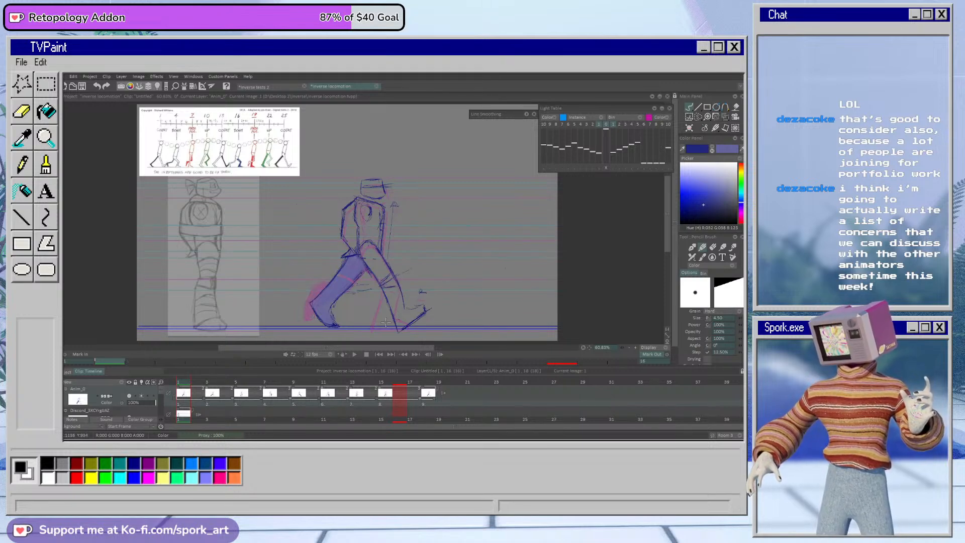
Step: Play back the walk cycle and rework the front thigh and knee outline on frame 3
left_click(355, 354)
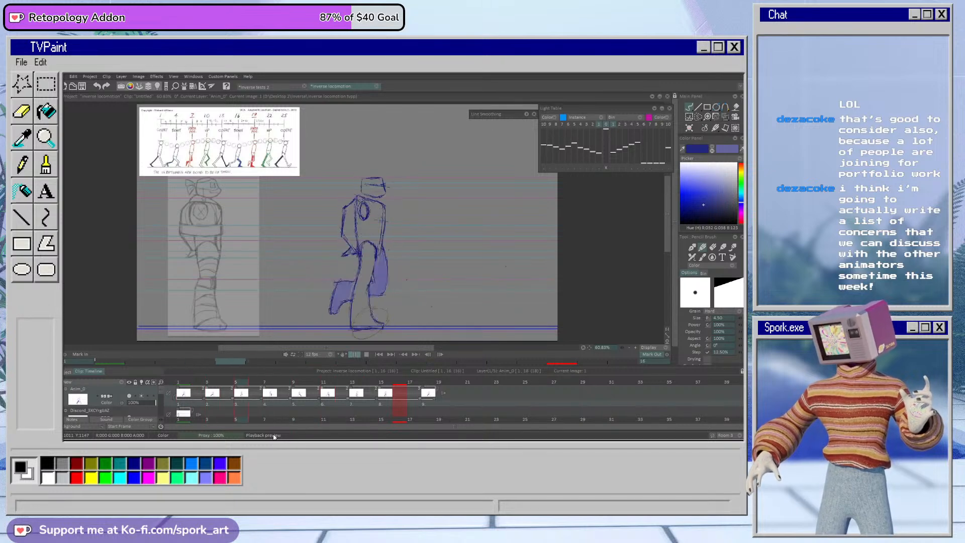
left_click(367, 355)
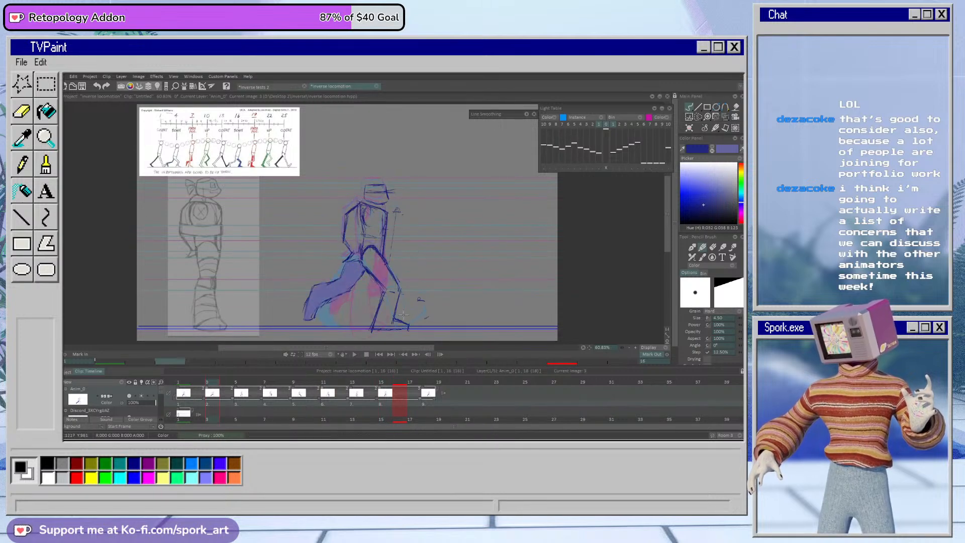
key("e")
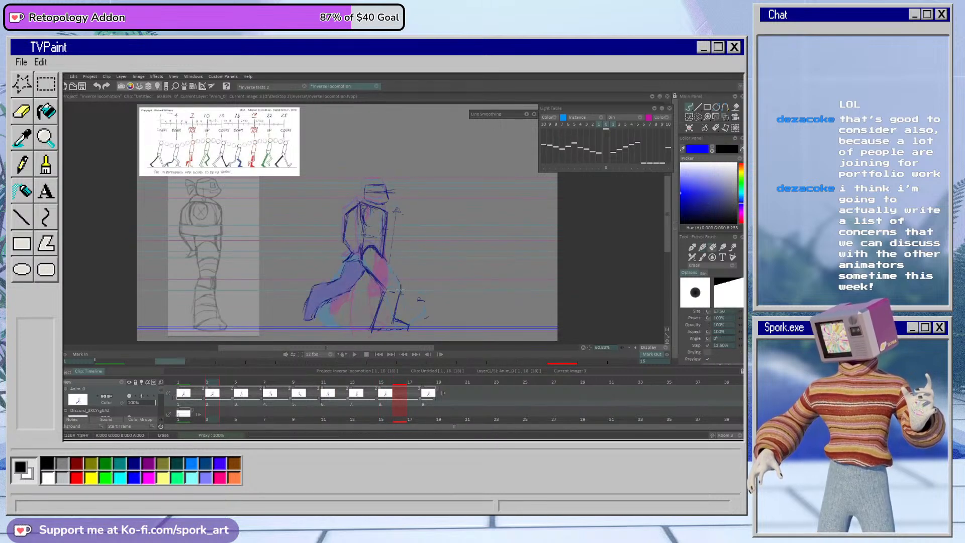
key("e")
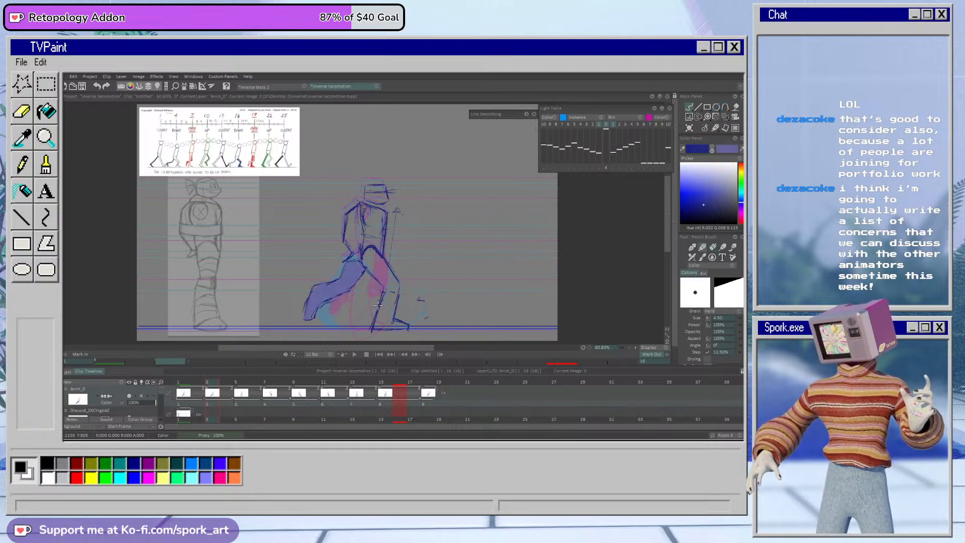
Step: Erase the front leg's knee, shin and foot on frame 1 and restate the upper thigh outline
left_click(184, 393)
key("e")
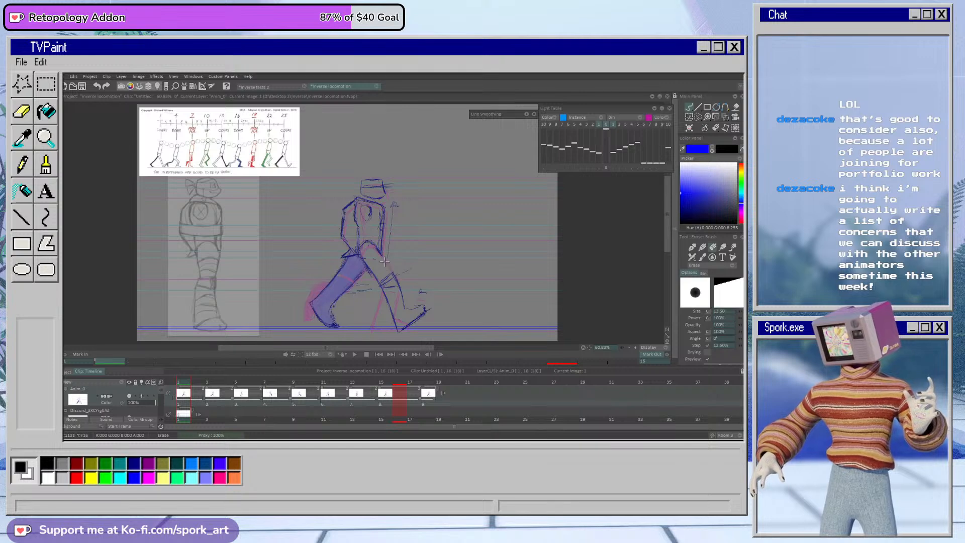
mouse_move(373, 271)
left_mouse_down()
mouse_move(387, 299)
mouse_move(389, 278)
mouse_move(414, 308)
left_mouse_up()
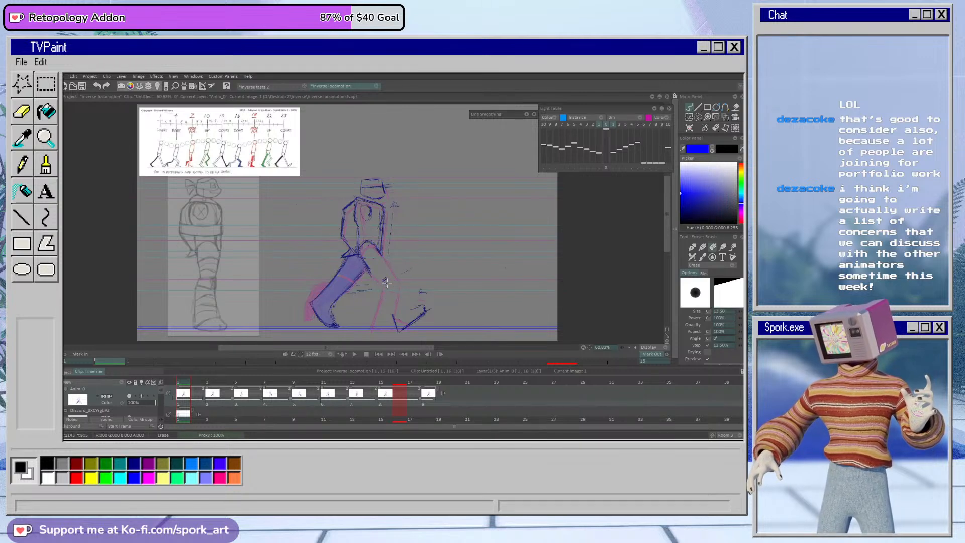
key("b")
left_click_drag(361, 257, 368, 268)
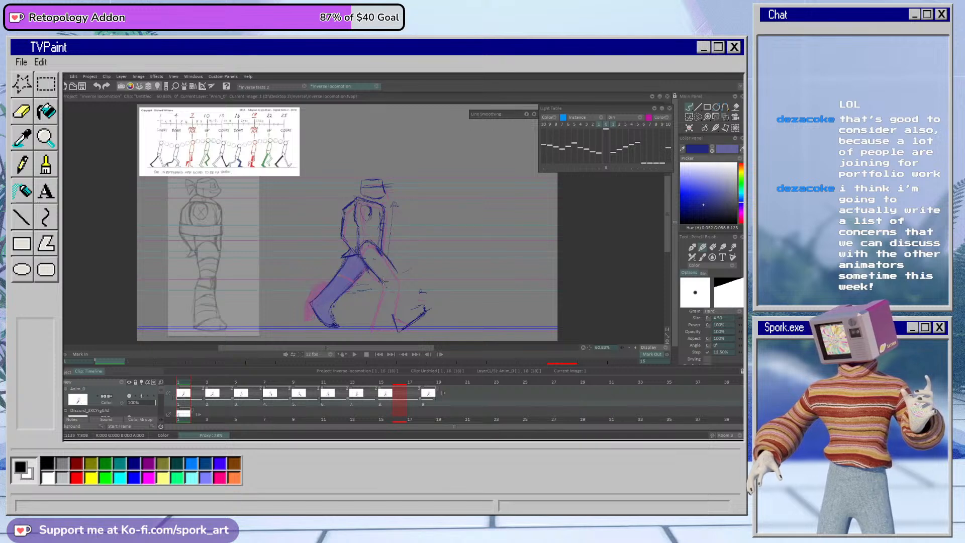
key("e")
mouse_move(372, 268)
left_mouse_down()
mouse_move(392, 311)
mouse_move(412, 324)
mouse_move(422, 318)
left_mouse_up()
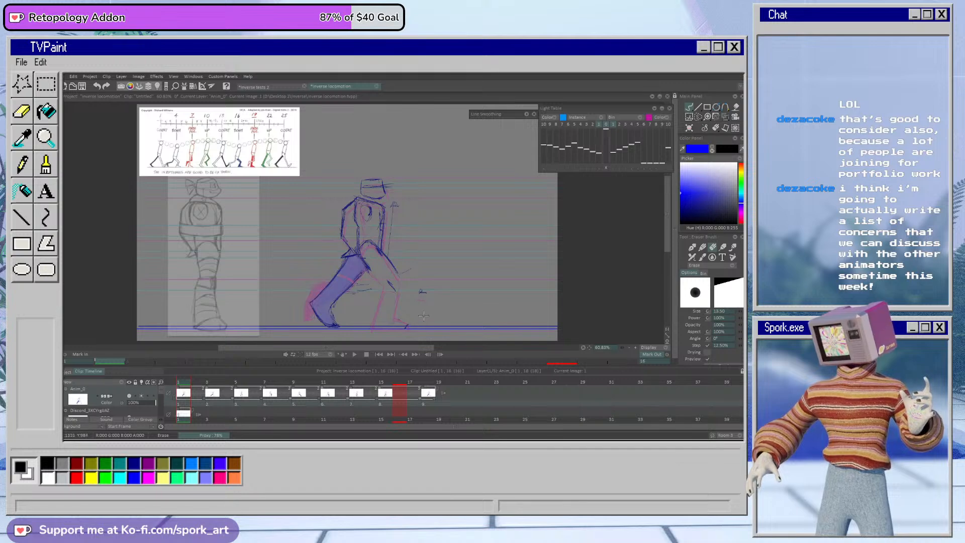
Step: Try a new knee outline for the front leg on frame 1 and erase the entire front thigh
key("b")
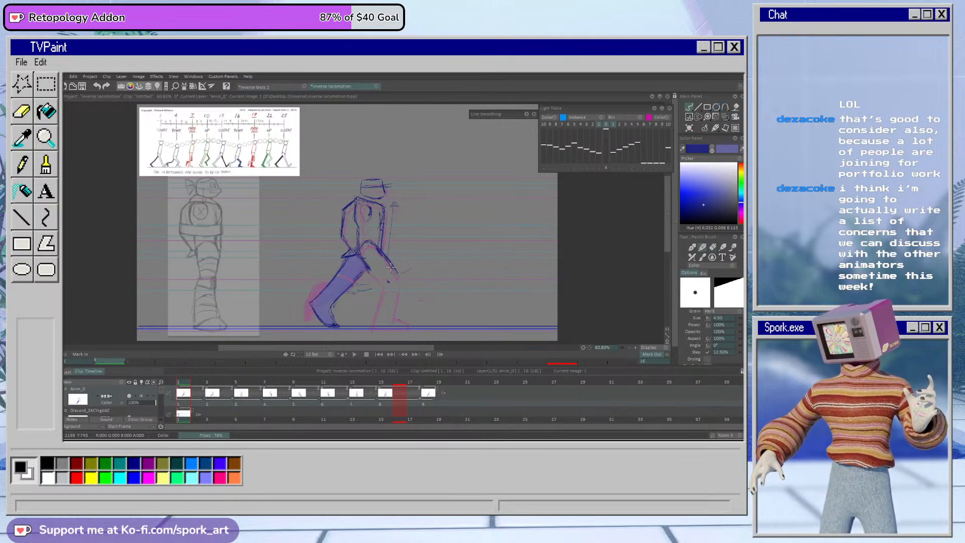
mouse_move(385, 291)
left_mouse_down()
mouse_move(375, 271)
mouse_move(396, 296)
left_mouse_up()
key("ctrl+z")
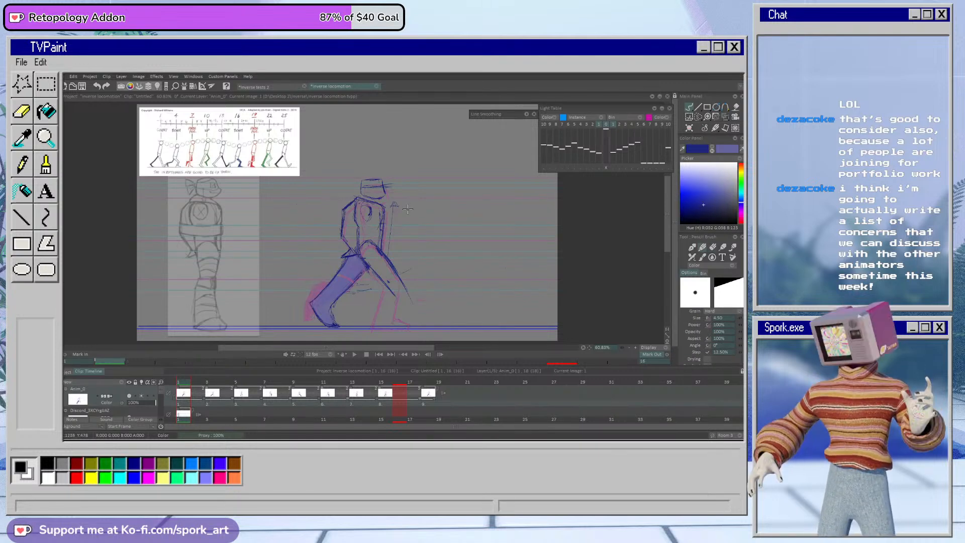
key("e")
left_click_drag(408, 298, 381, 256)
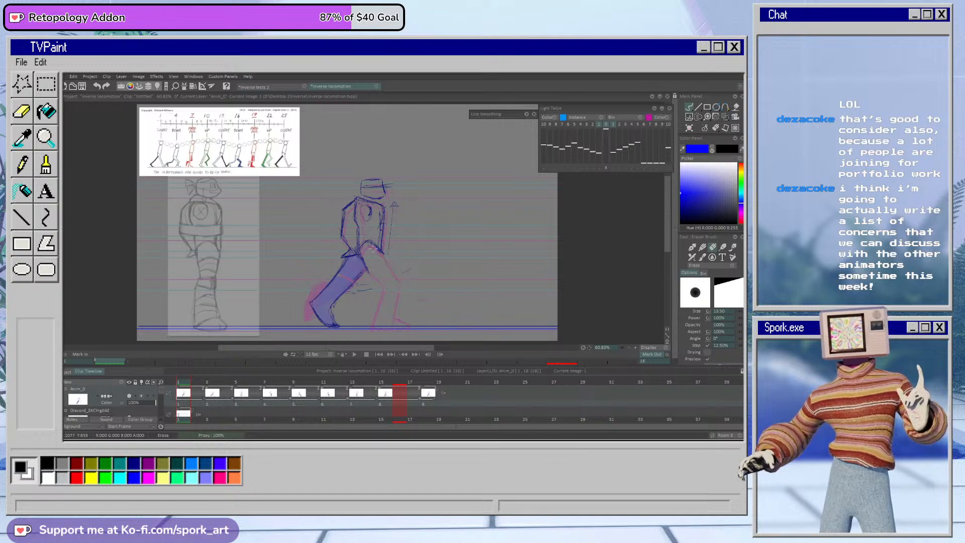
Step: Draw a straighter front leg on frame 1, reaching forward with the heel planted and the toes raised
key("e")
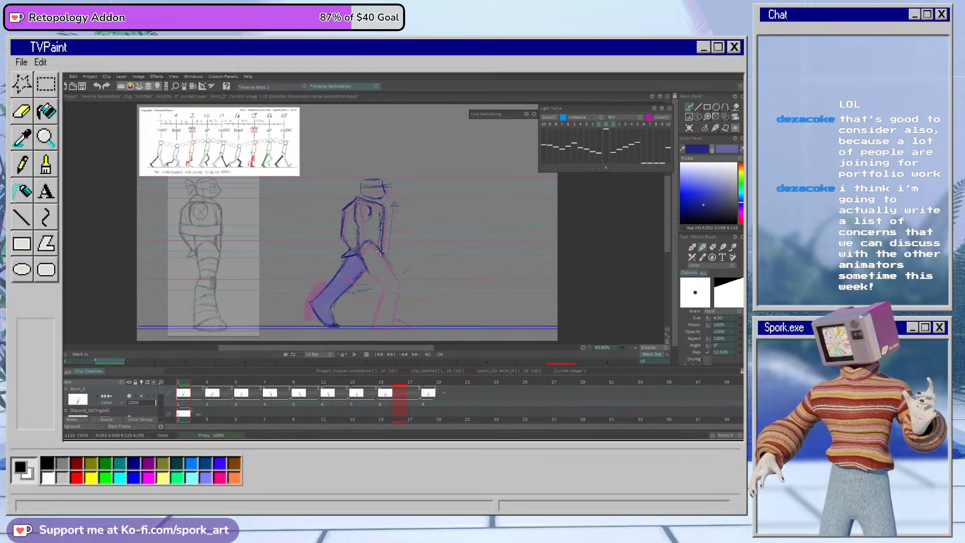
mouse_move(382, 255)
left_mouse_down()
mouse_move(406, 327)
mouse_move(424, 323)
mouse_move(411, 329)
left_mouse_up()
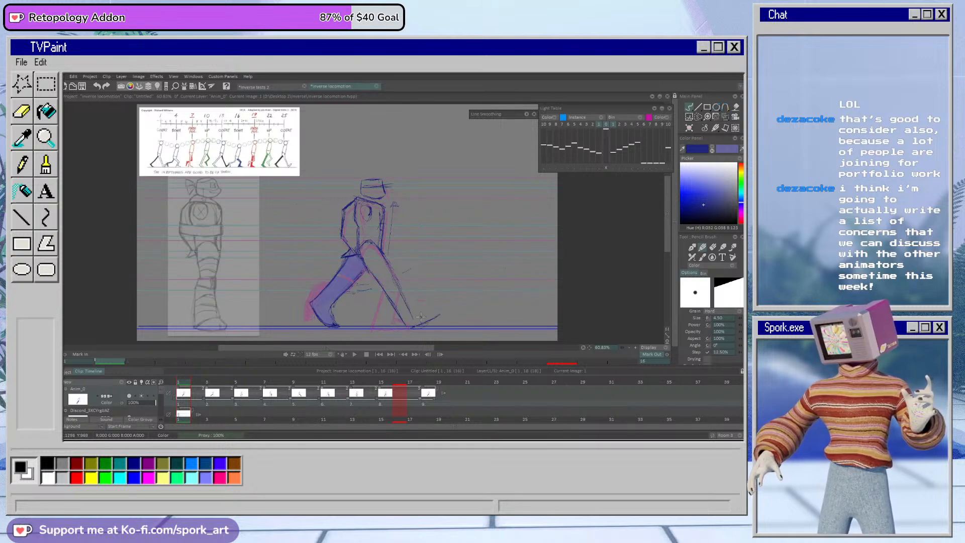
left_click_drag(403, 295, 430, 309)
left_click_drag(387, 256, 393, 273)
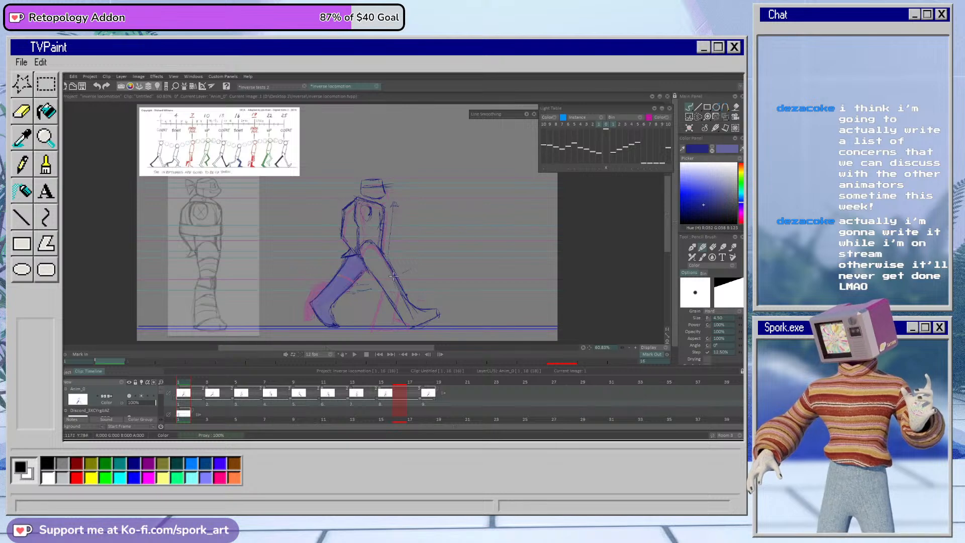
mouse_move(390, 270)
left_mouse_down()
mouse_move(400, 313)
mouse_move(384, 256)
mouse_move(405, 299)
left_mouse_up()
Step: Clean up the straightened front leg on frame 1 by erasing and restating its front and back contours
key("e")
key("b")
mouse_move(382, 253)
left_mouse_down()
mouse_move(401, 297)
mouse_move(383, 296)
mouse_move(398, 314)
left_mouse_up()
key("e")
left_click_drag(368, 268, 404, 323)
key("b")
key("e")
left_click_drag(384, 257, 410, 303)
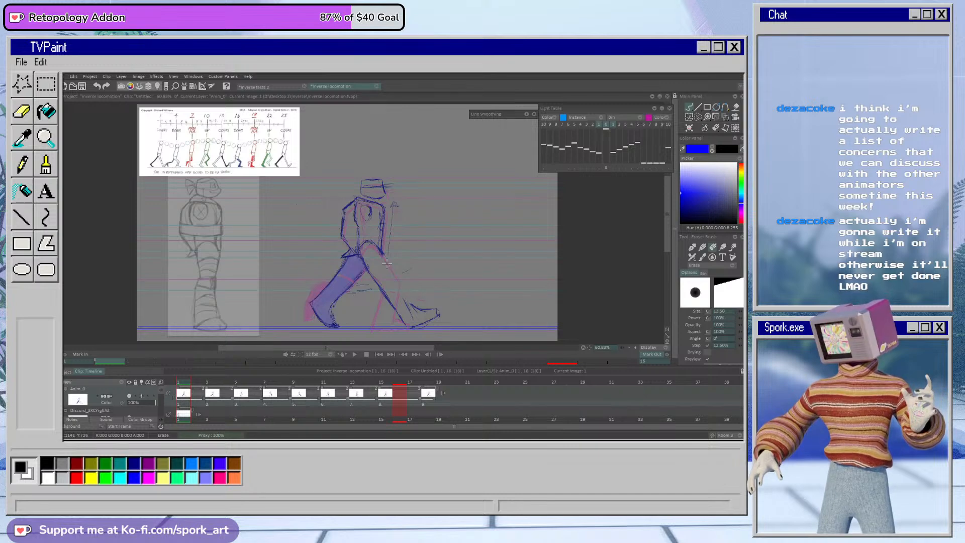
key("b")
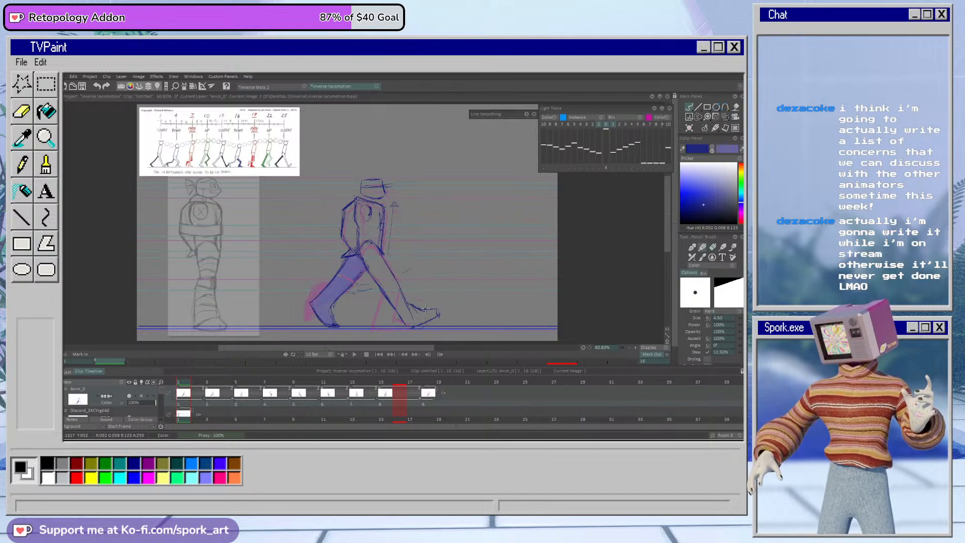
Step: Trim and reshape the toe of the front foot on frame 1
key("e")
left_click_drag(429, 311, 438, 315)
key("b")
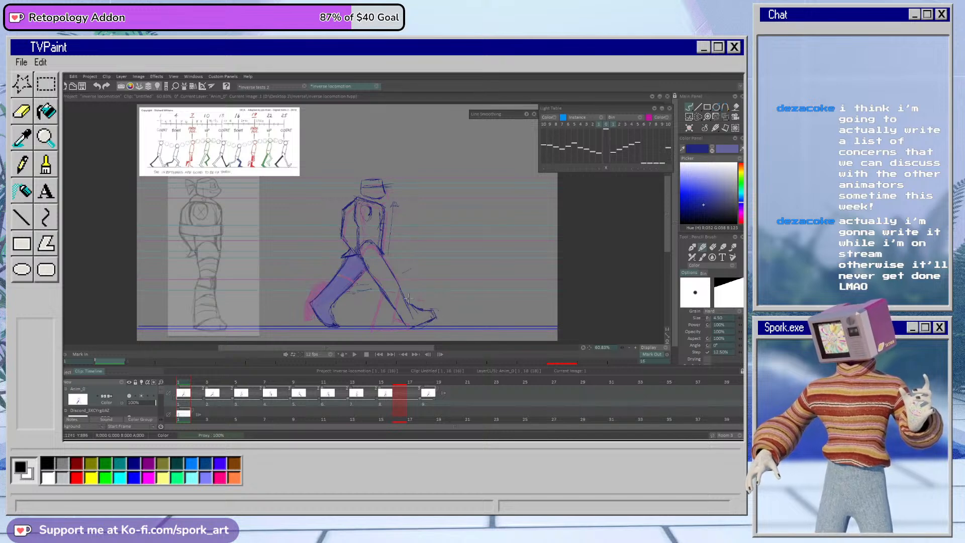
Step: Lasso the front leg's knee, shin and foot on frame 3, shift them slightly backward and rotate them about 2 degrees
key("Right")
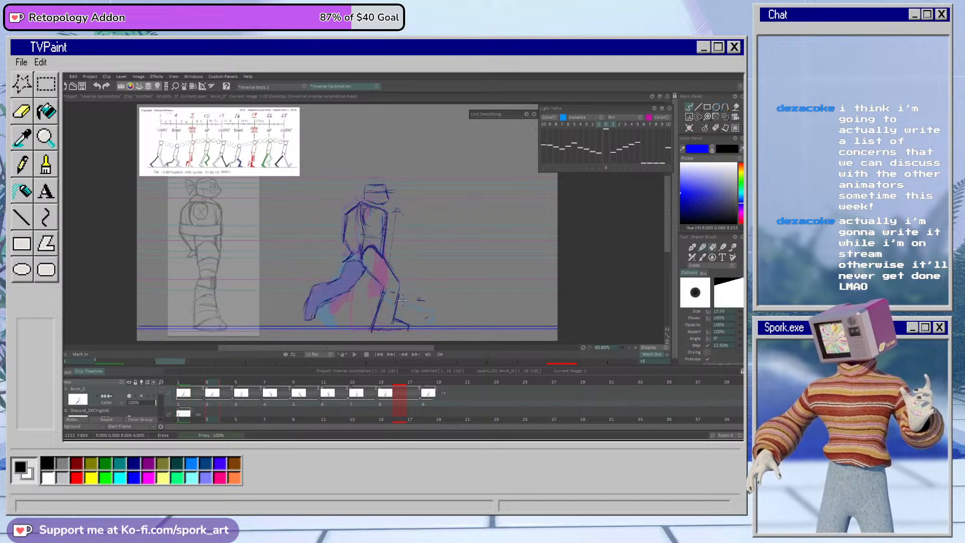
left_click(699, 117)
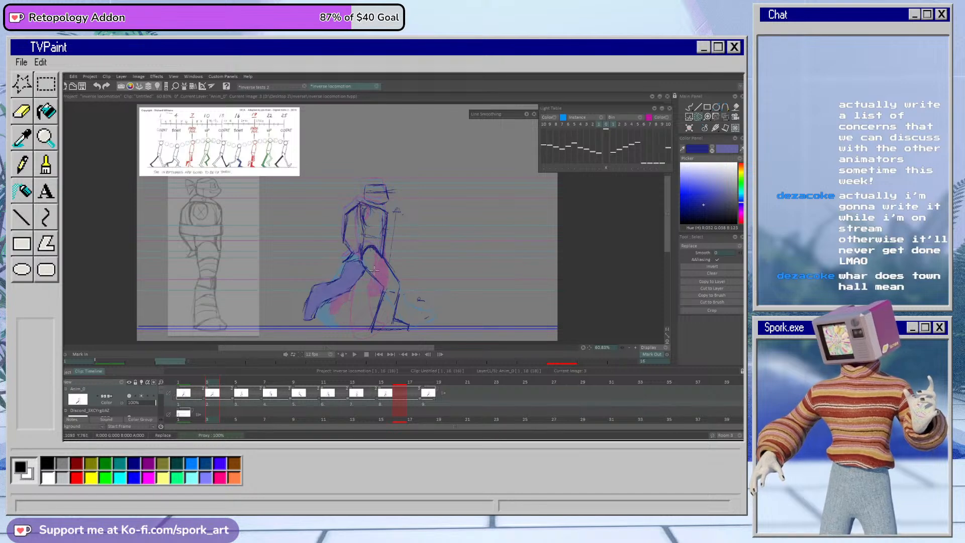
left_click_drag(391, 258, 385, 259)
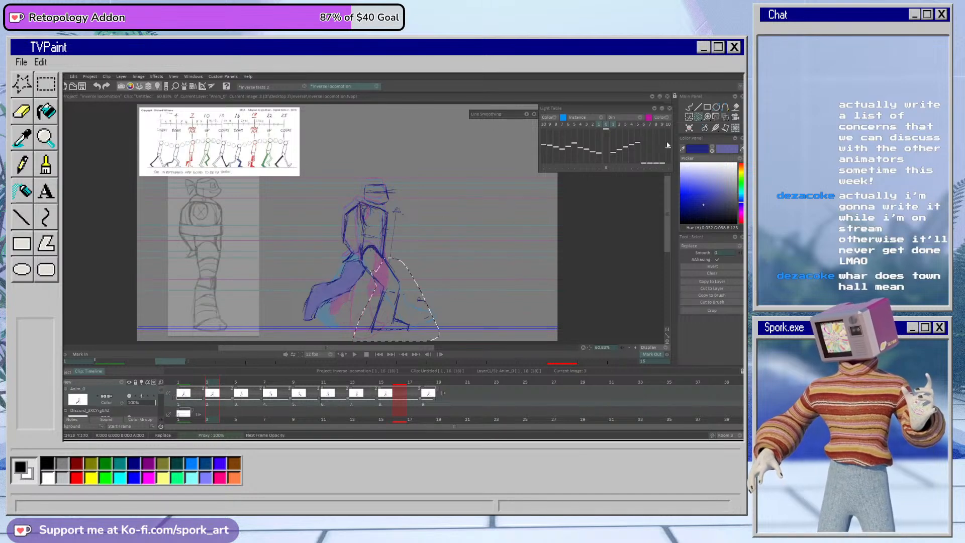
left_click(726, 117)
left_click_drag(437, 299, 424, 306)
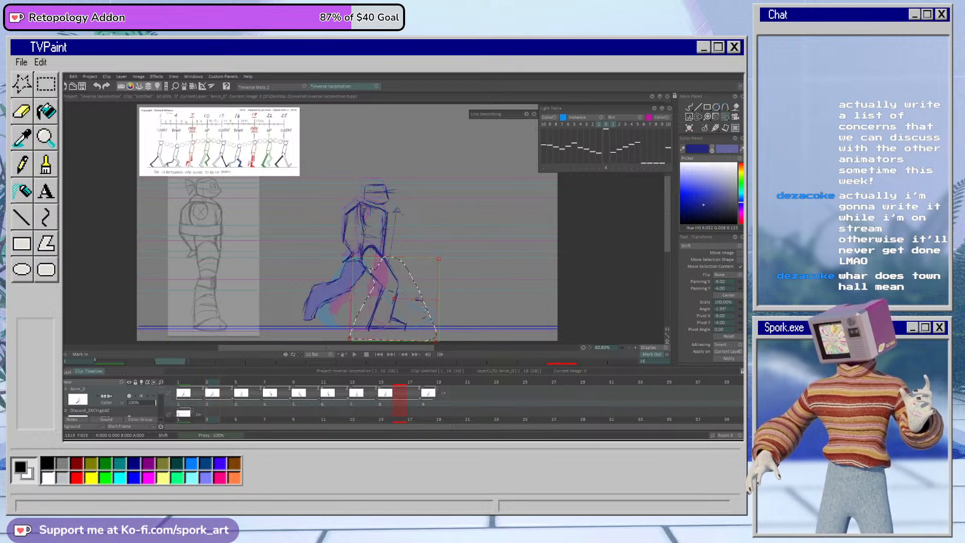
left_click(689, 107)
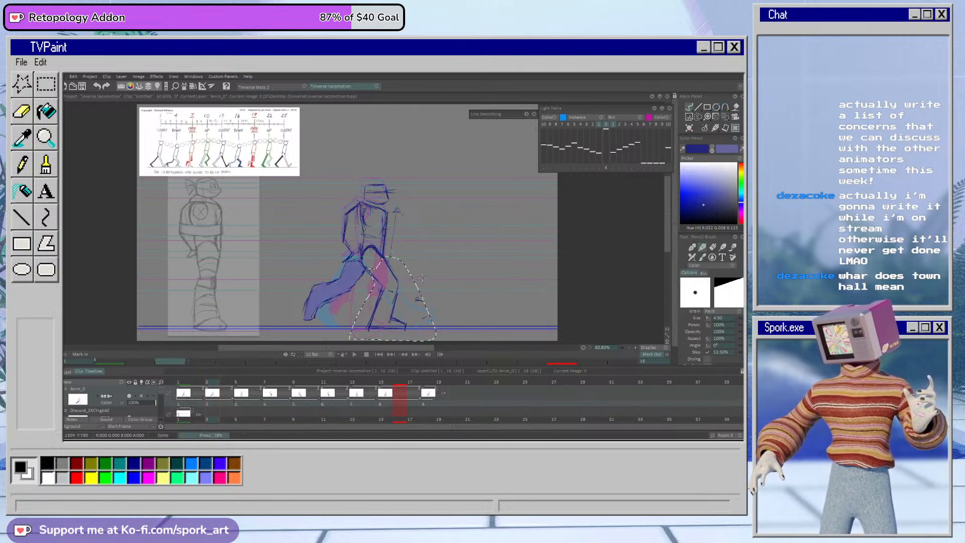
Step: Play back the walk cycle and scrub through the drawings to the contact pose on frame 1
left_click(354, 354)
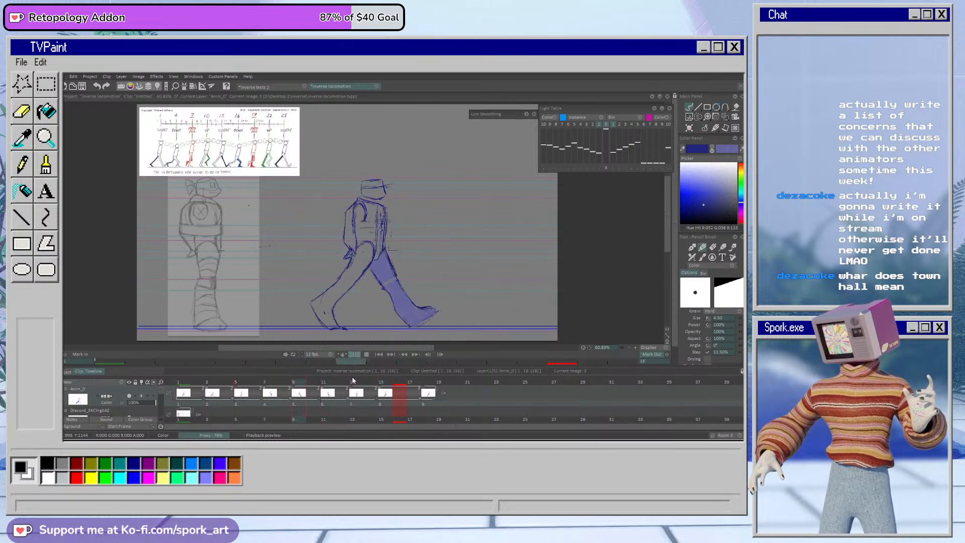
left_click(366, 355)
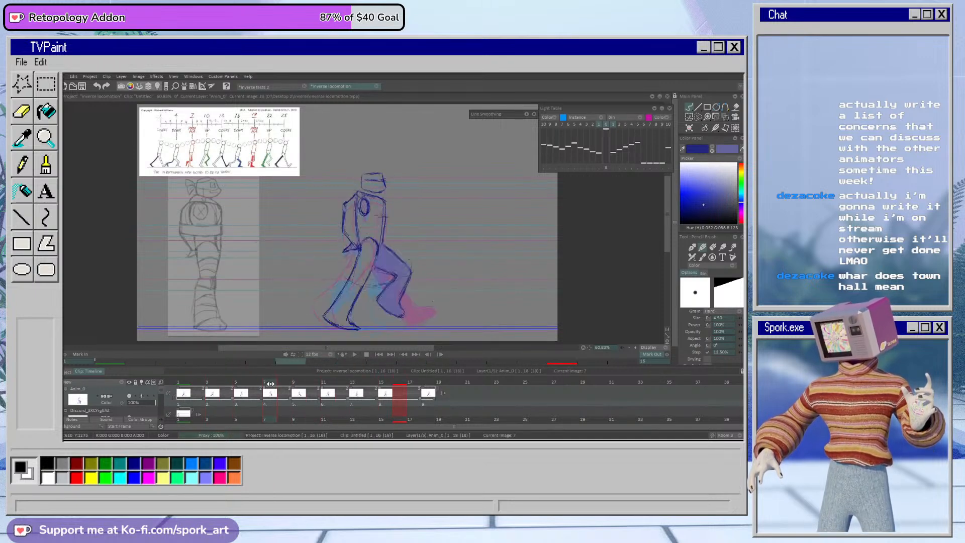
mouse_move(198, 382)
left_mouse_down()
mouse_move(358, 386)
mouse_move(186, 396)
left_mouse_up()
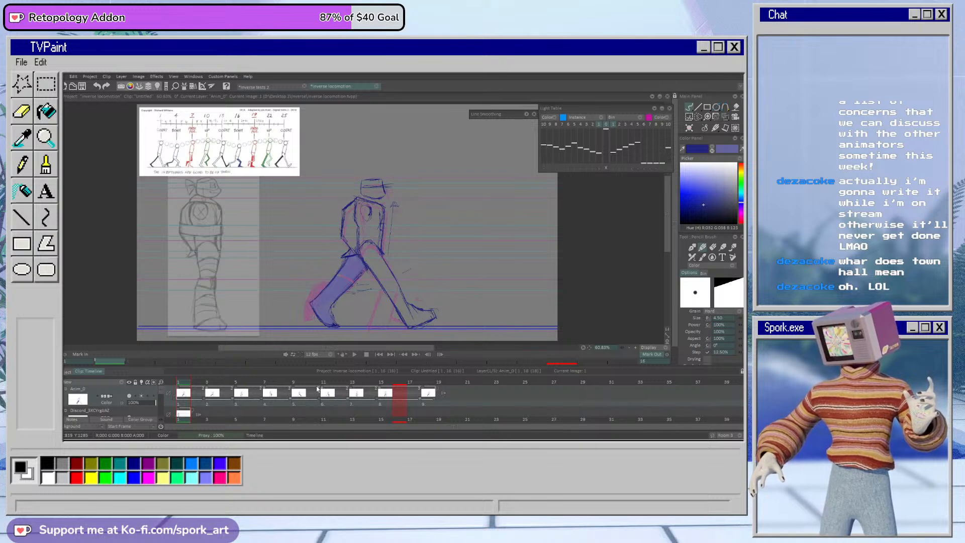
Step: Lasso the head and torso on frame 2, shift them 10 pixels horizontally and 2 vertically, apply the transform and deselect
left_click_drag(217, 381, 199, 391)
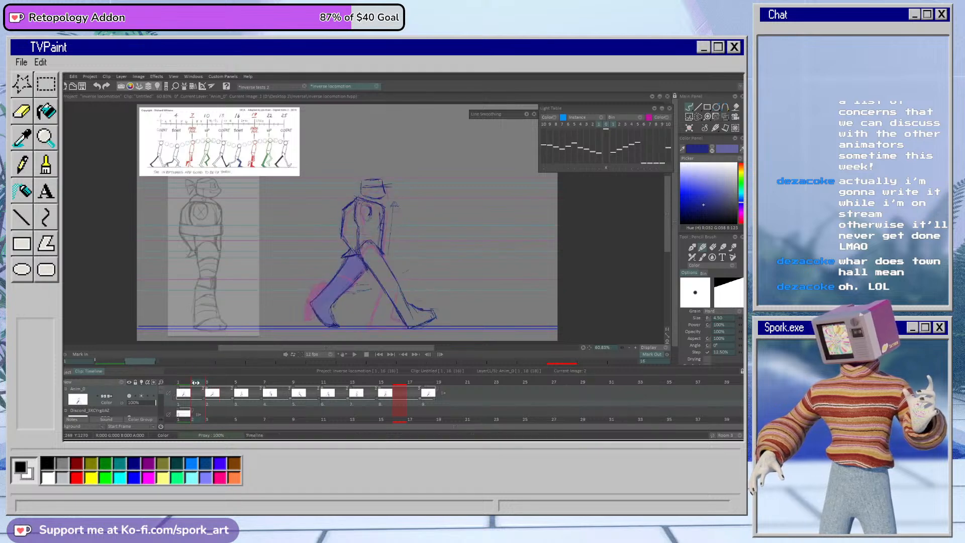
left_click(699, 117)
mouse_move(333, 220)
left_mouse_down()
mouse_move(334, 252)
mouse_move(352, 264)
mouse_move(398, 236)
mouse_move(404, 196)
mouse_move(327, 196)
left_mouse_up()
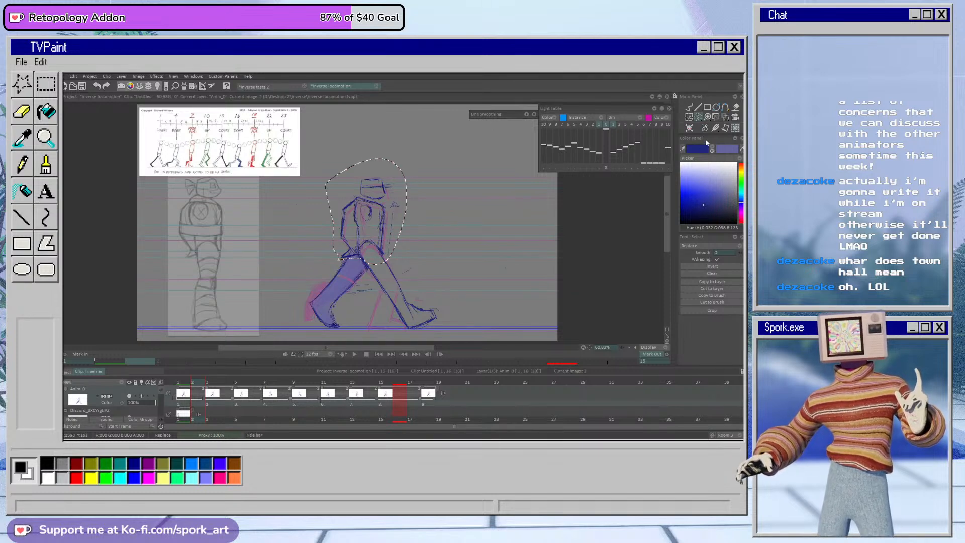
left_click(726, 117)
left_click_drag(383, 228, 388, 229)
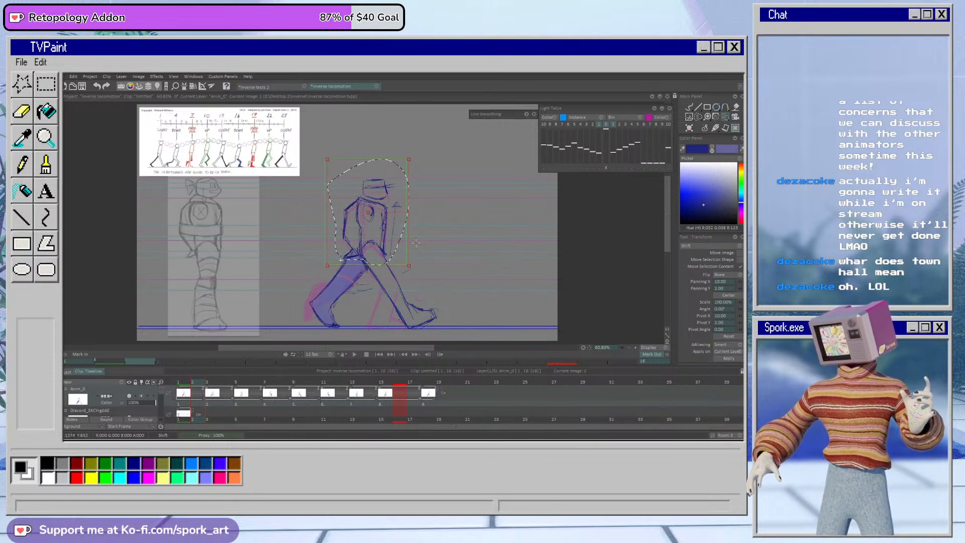
left_click(725, 360)
left_click(689, 107)
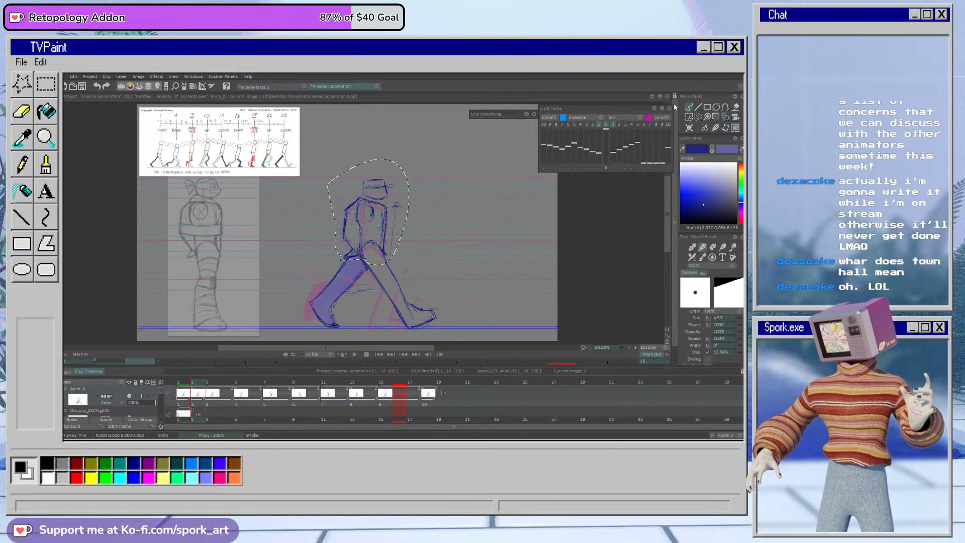
key("ctrl+d")
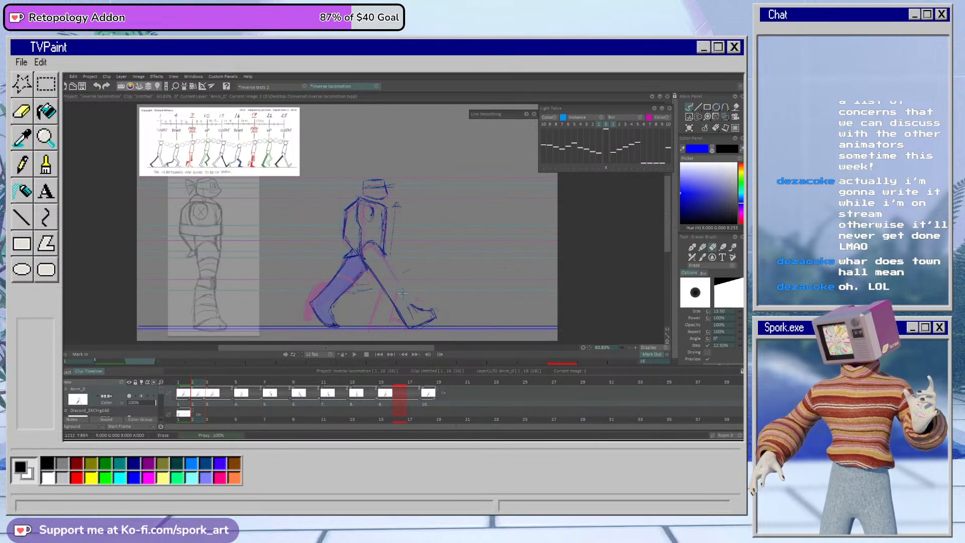
Step: Redraw the front leg's contours on frame 2 so that they connect to the shifted torso
mouse_move(385, 254)
left_mouse_down()
mouse_move(404, 296)
mouse_move(387, 197)
mouse_move(388, 264)
mouse_move(404, 299)
mouse_move(382, 255)
mouse_move(406, 290)
mouse_move(380, 266)
mouse_move(379, 255)
mouse_move(403, 288)
mouse_move(404, 326)
left_mouse_up()
key("e")
key("b")
key("e")
left_click_drag(367, 269, 406, 326)
key("b")
left_click_drag(365, 265, 400, 316)
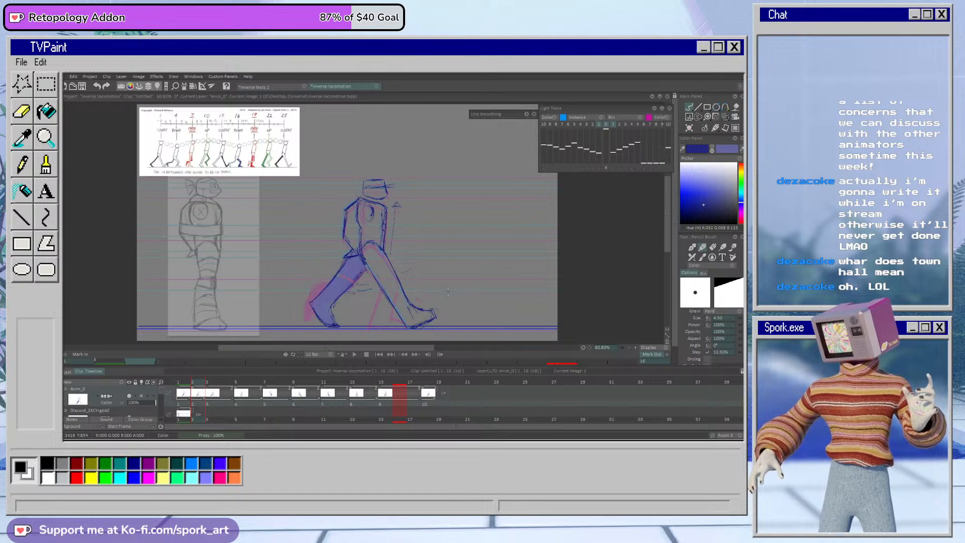
key("e")
key("b")
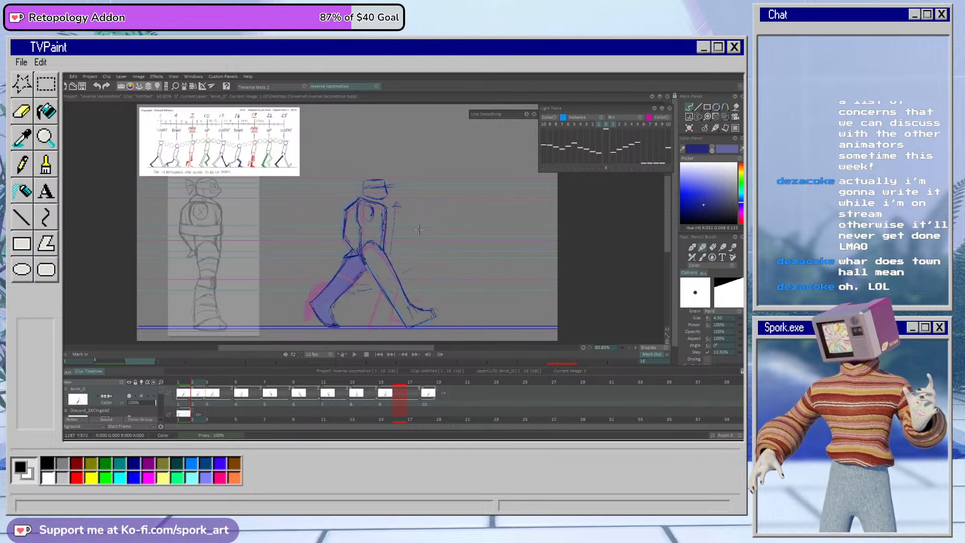
Step: Replace the frame 1 drawing with the adjusted frame 2 drawing, held for two frames, and play back the walk cycle
left_click(355, 354)
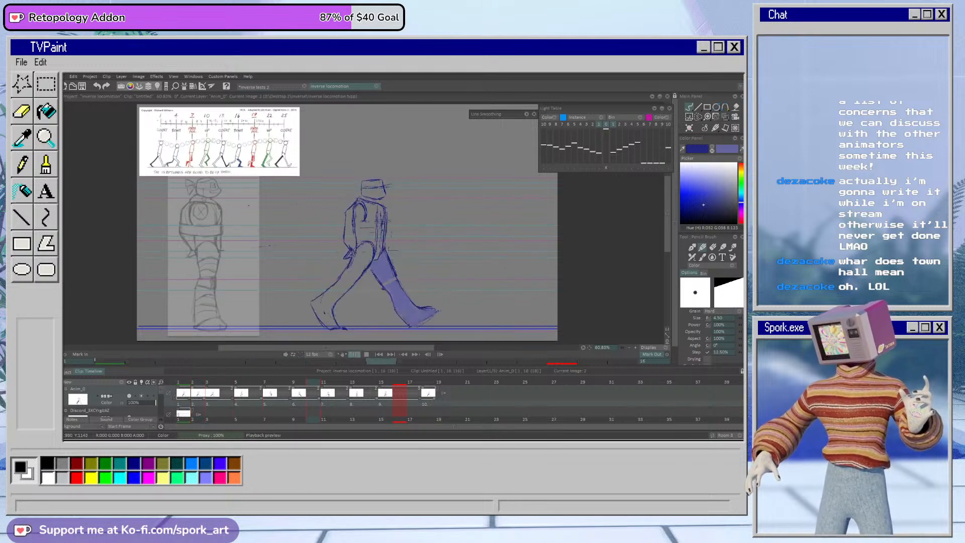
left_click(194, 391)
left_click_drag(192, 389, 206, 390)
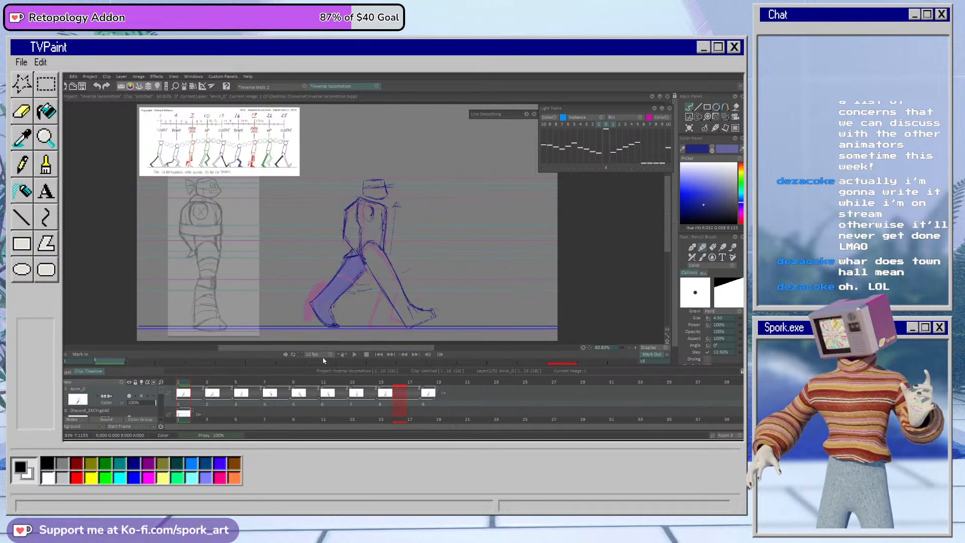
left_click(355, 355)
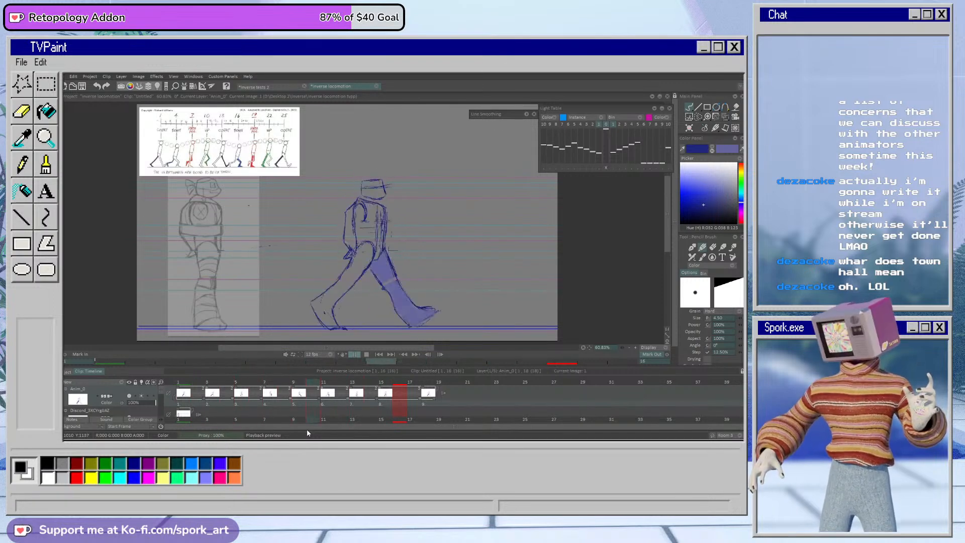
left_click(183, 380)
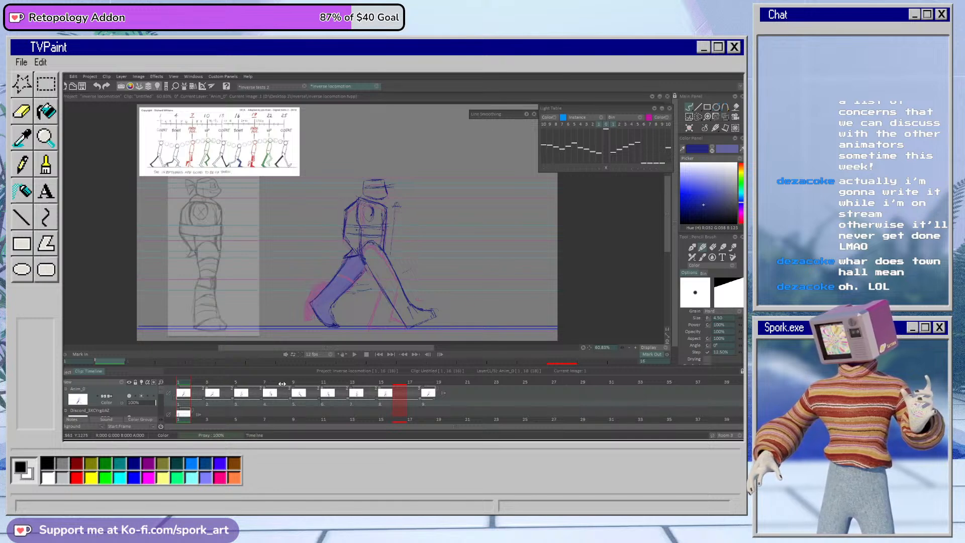
Step: Lower the walk cycle layer's opacity to 34% and add a new animation layer above it
left_click(137, 403)
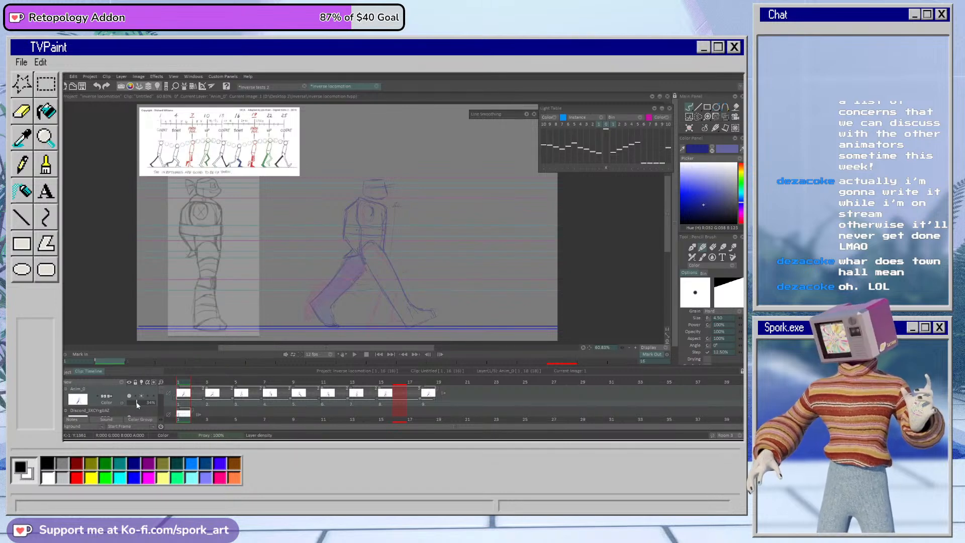
left_click(122, 382)
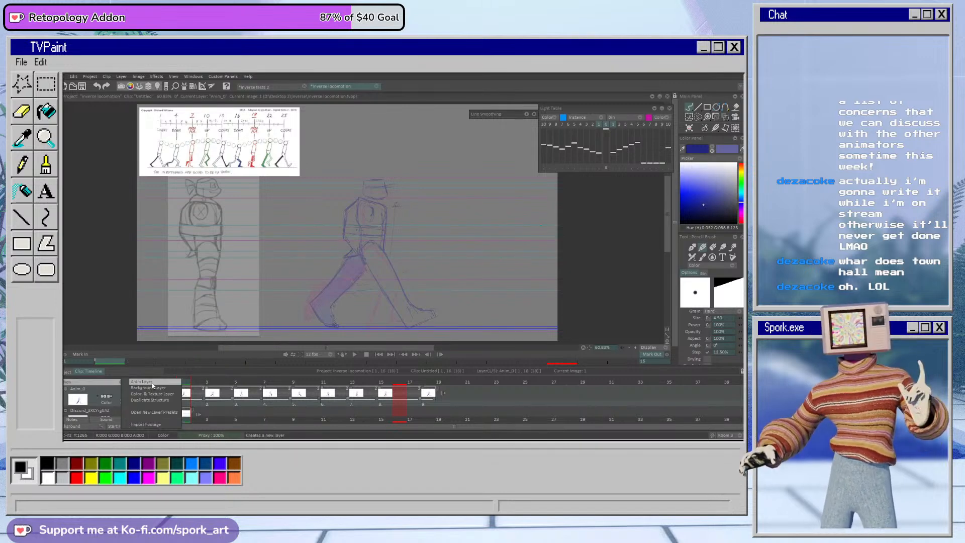
left_click(146, 383)
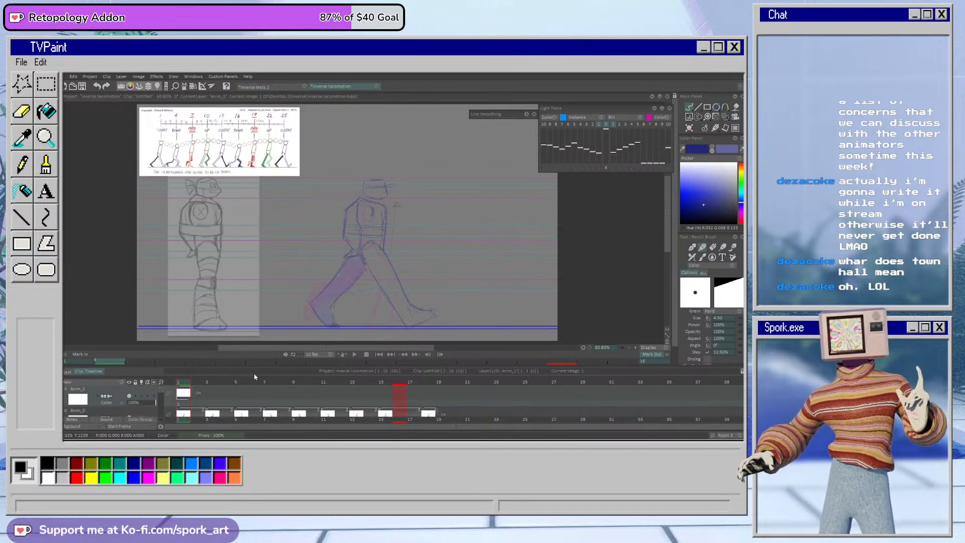
Step: Switch the pencil colour to a dark magenta
left_click(741, 218)
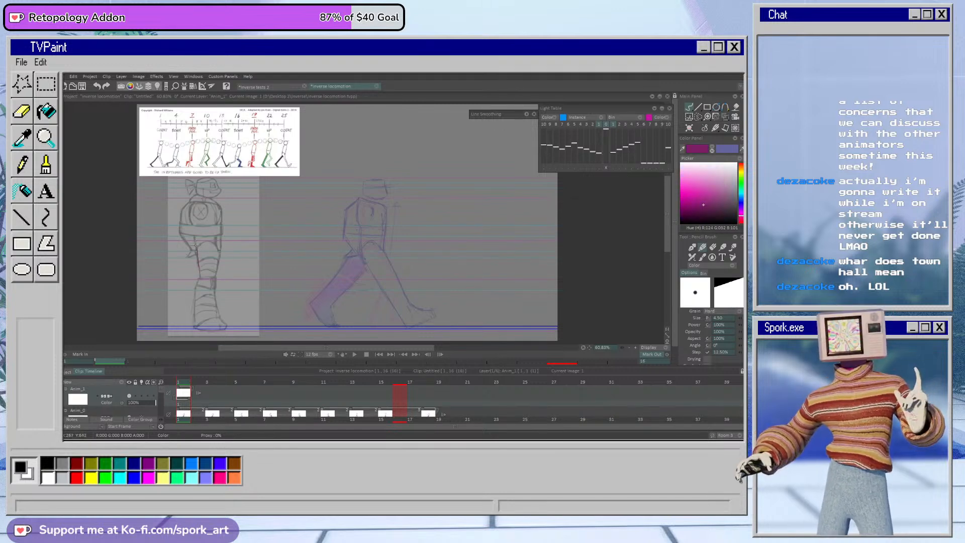
Step: Try tracing the reference figure's thigh and moving the tracing onto the front leg of the rough walk pose
mouse_move(196, 246)
left_mouse_down()
mouse_move(216, 250)
mouse_move(216, 278)
left_mouse_up()
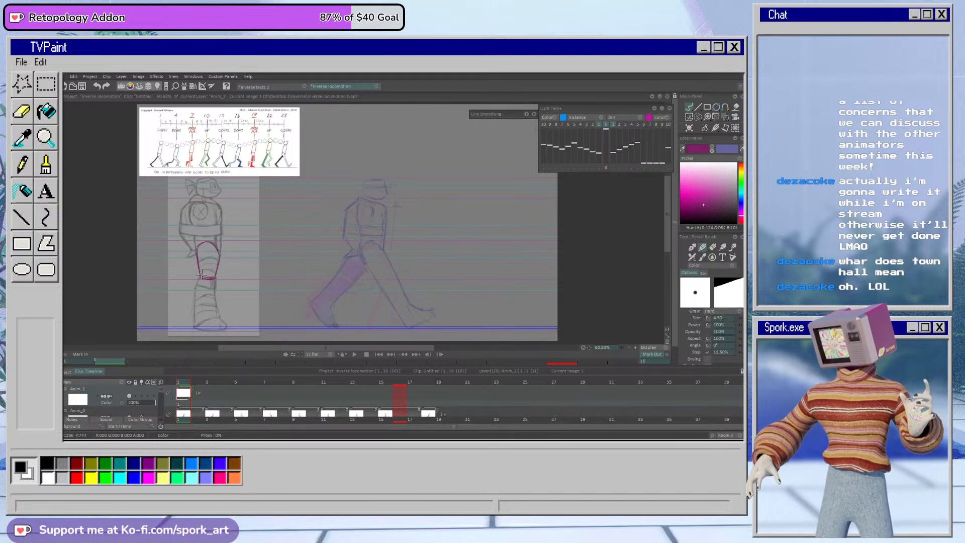
left_click(726, 117)
mouse_move(215, 272)
left_mouse_down()
mouse_move(383, 274)
mouse_move(388, 254)
mouse_move(383, 267)
mouse_move(389, 255)
mouse_move(435, 254)
left_mouse_up()
left_click(729, 359)
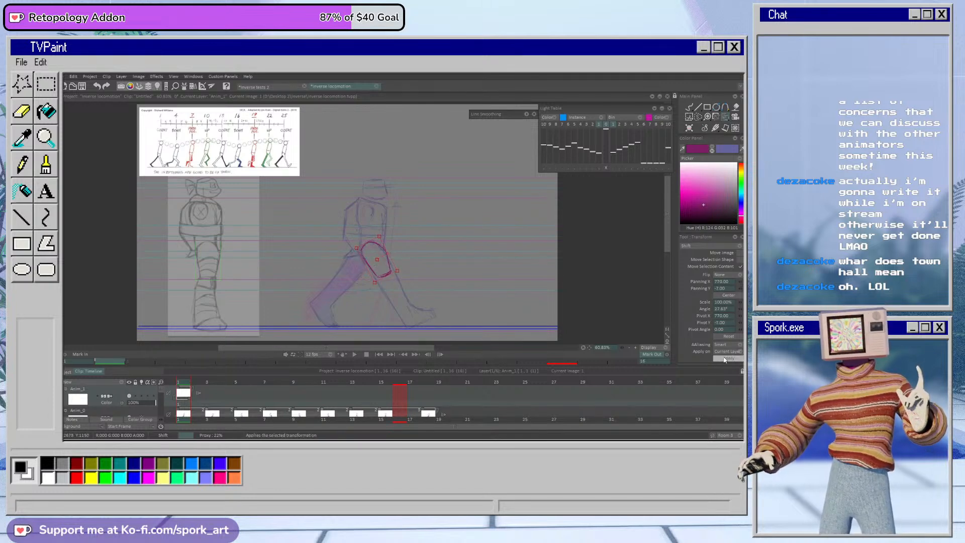
left_click(689, 107)
key("e")
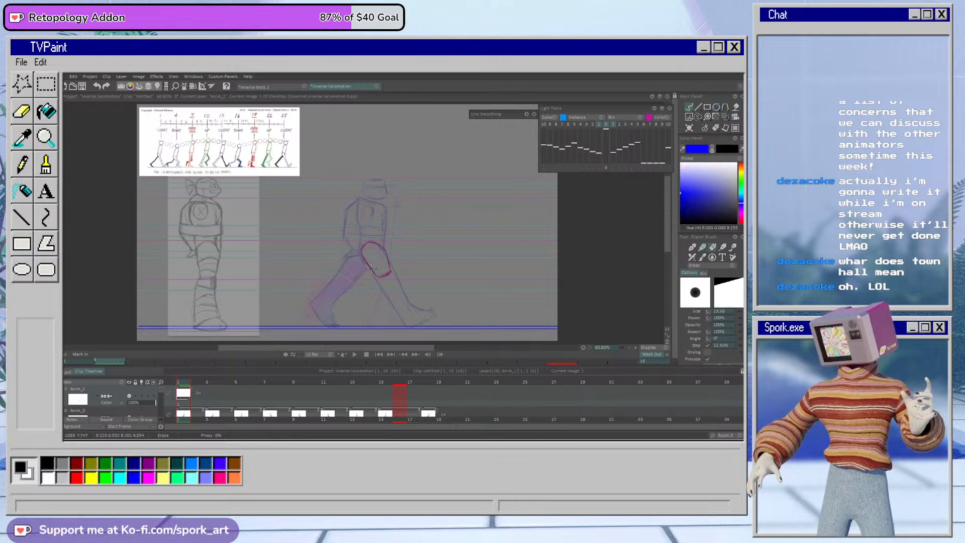
left_click_drag(388, 278, 385, 247)
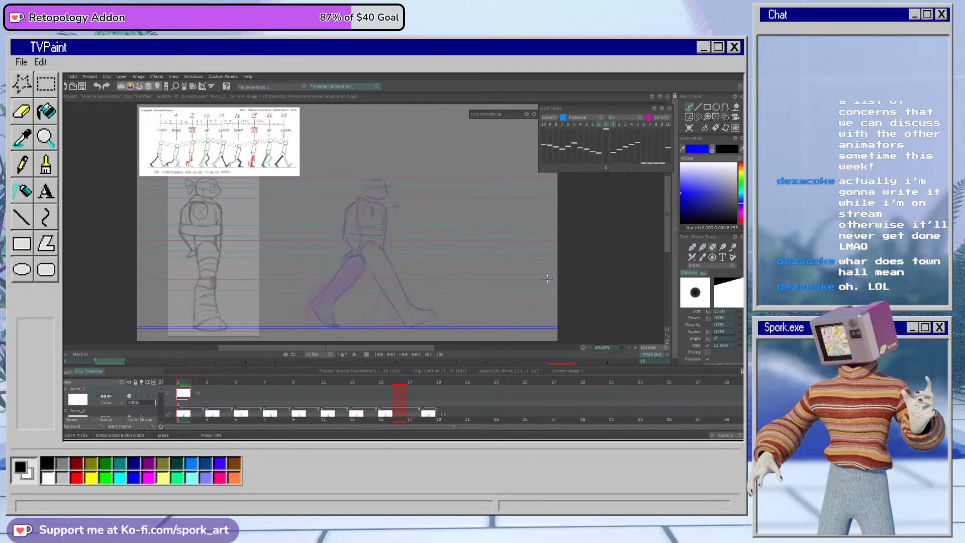
Step: Trace the reference figure's whole leg in magenta, including thigh, shin, foot and wrap bands
key("e")
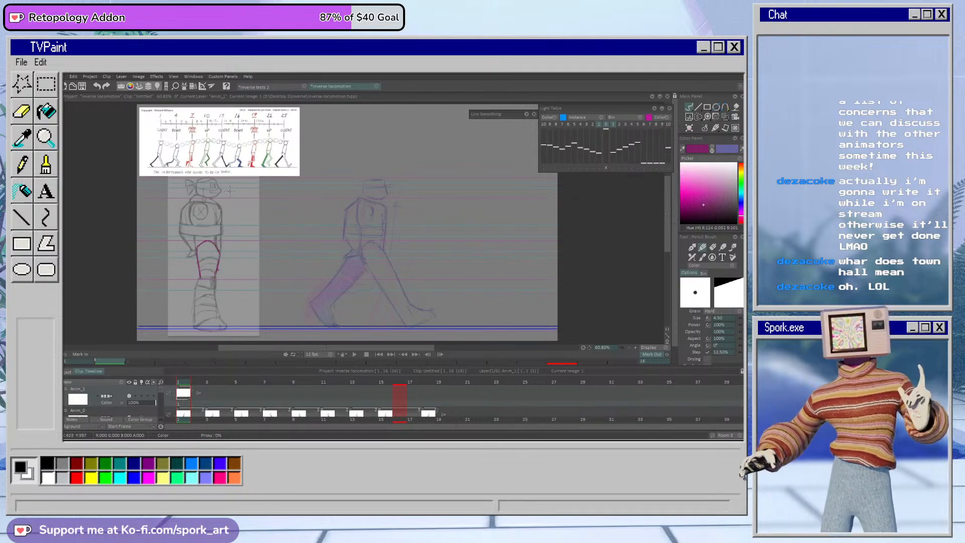
key("e")
key("b")
left_click_drag(216, 276, 221, 319)
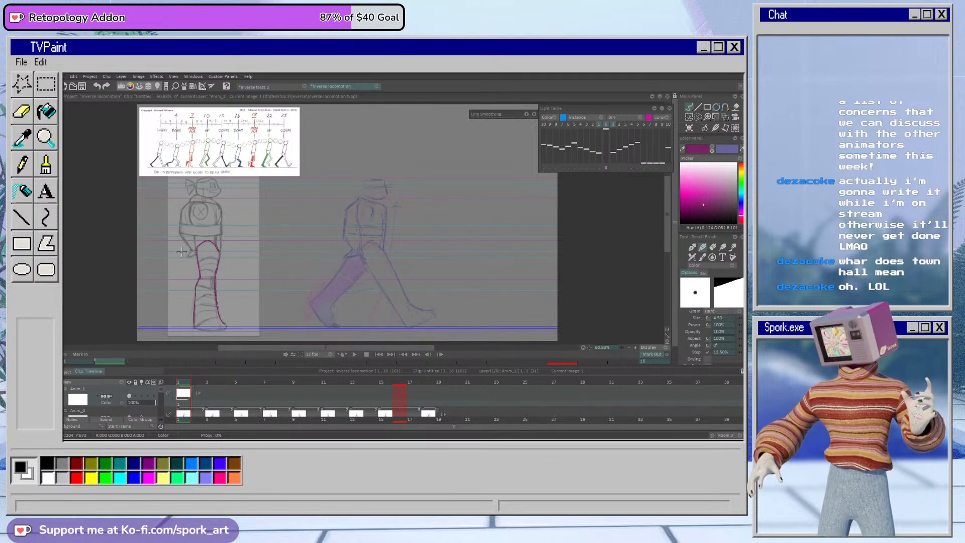
left_click_drag(194, 327, 227, 327)
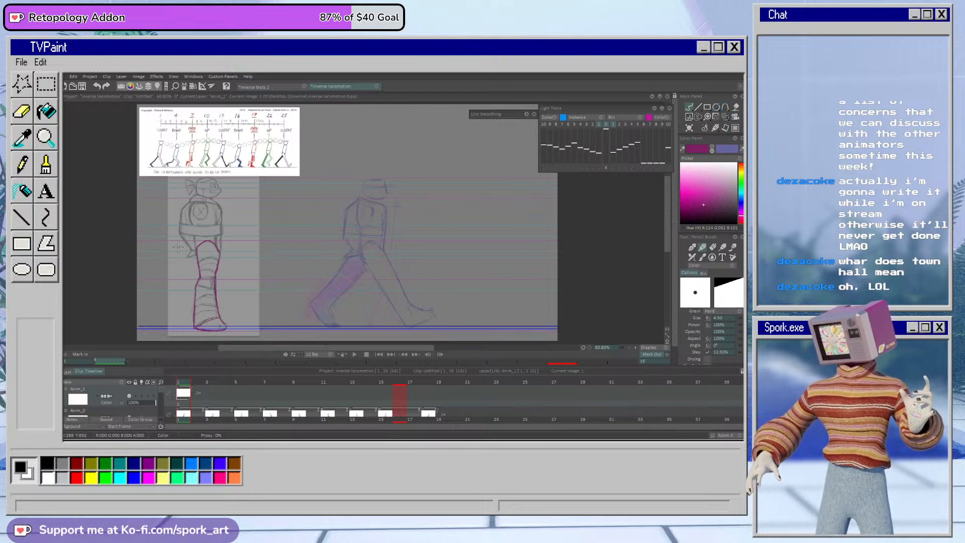
key("e")
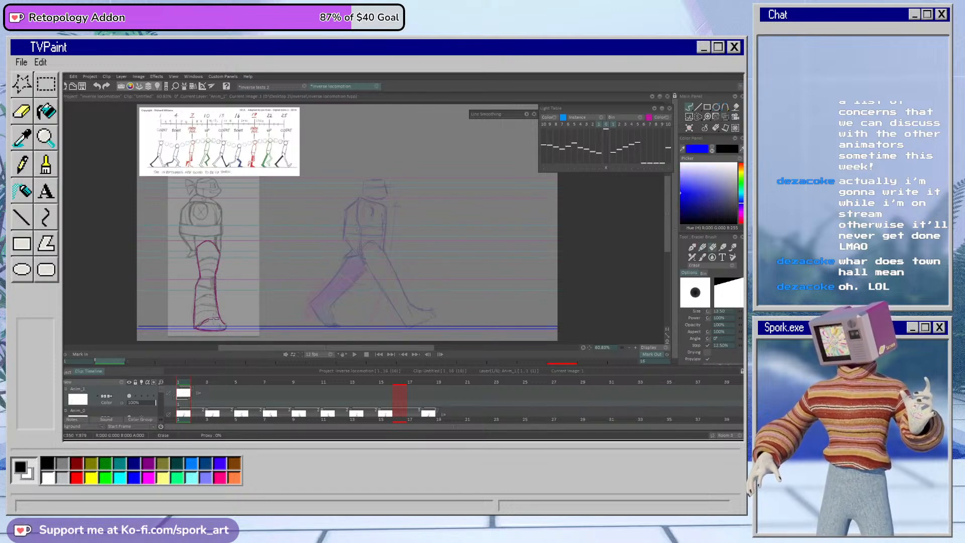
key("e")
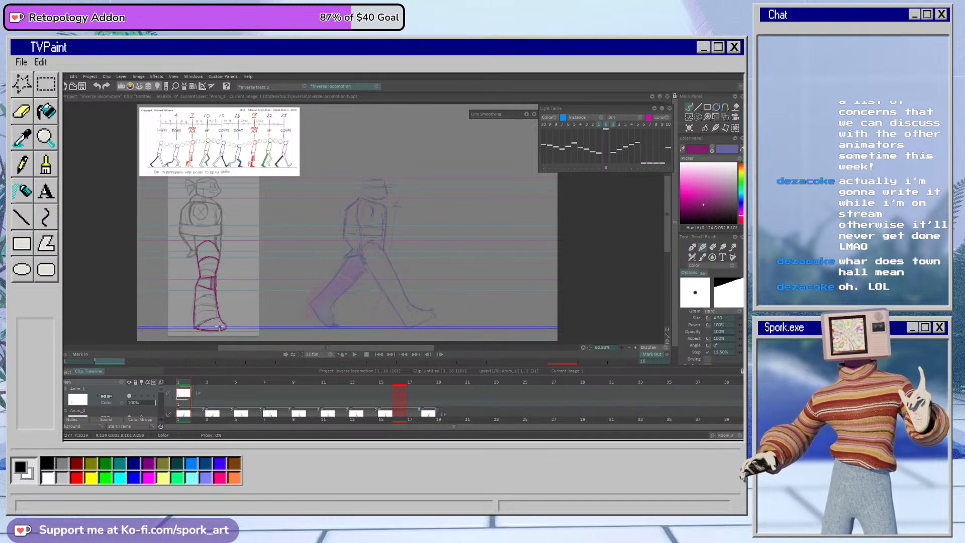
Step: Move the traced leg onto the rough pose's front leg, rotate it about 33 degrees to match and apply the transform
key("shift+t")
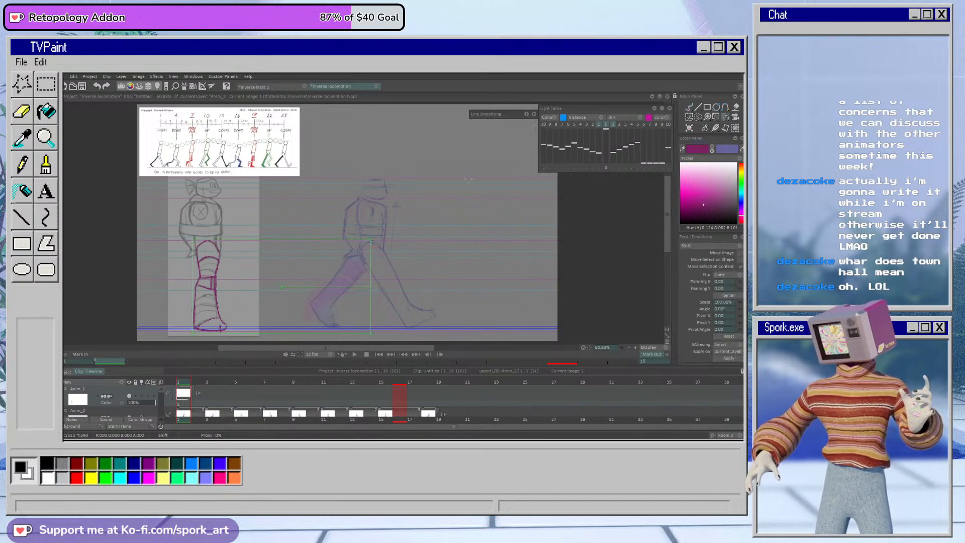
left_click_drag(236, 325, 420, 321)
left_click_drag(556, 283, 471, 246)
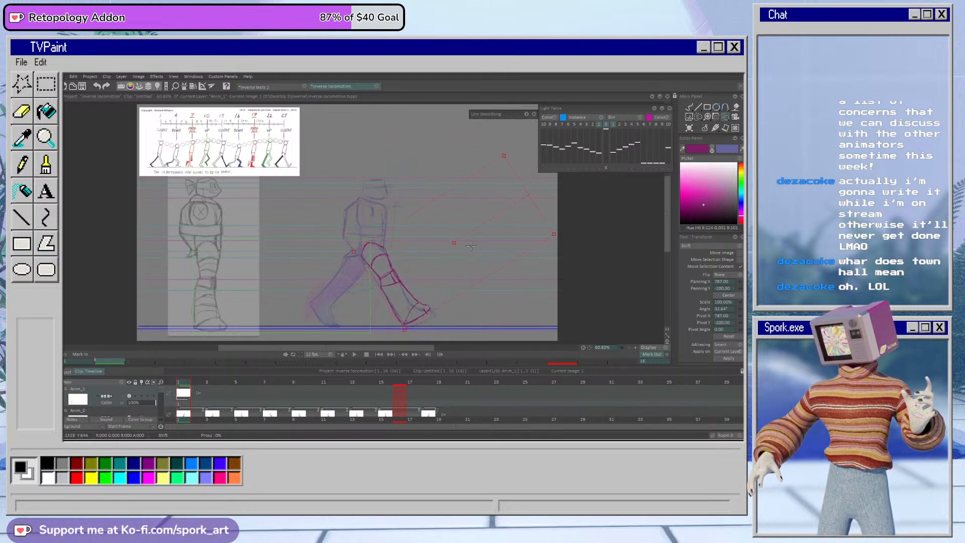
left_click_drag(471, 246, 470, 245)
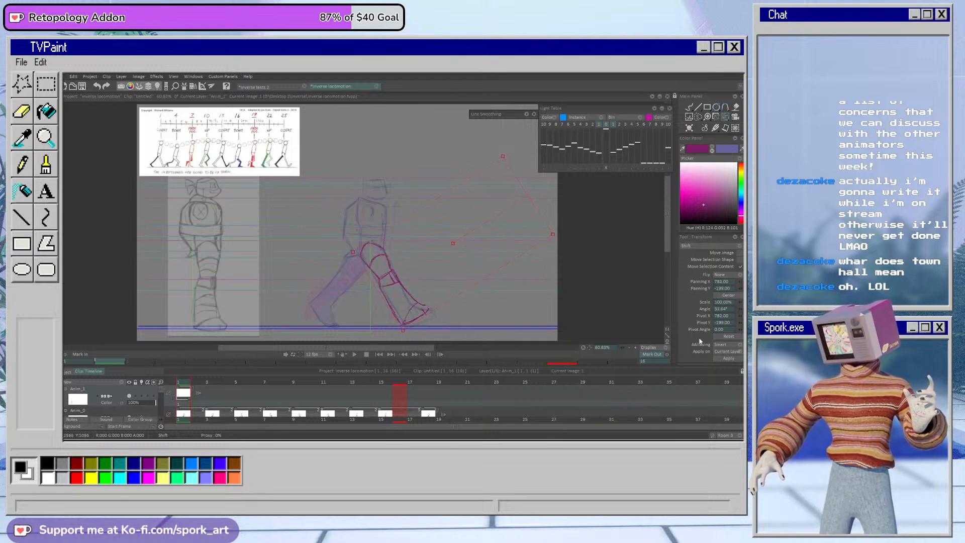
left_click(728, 359)
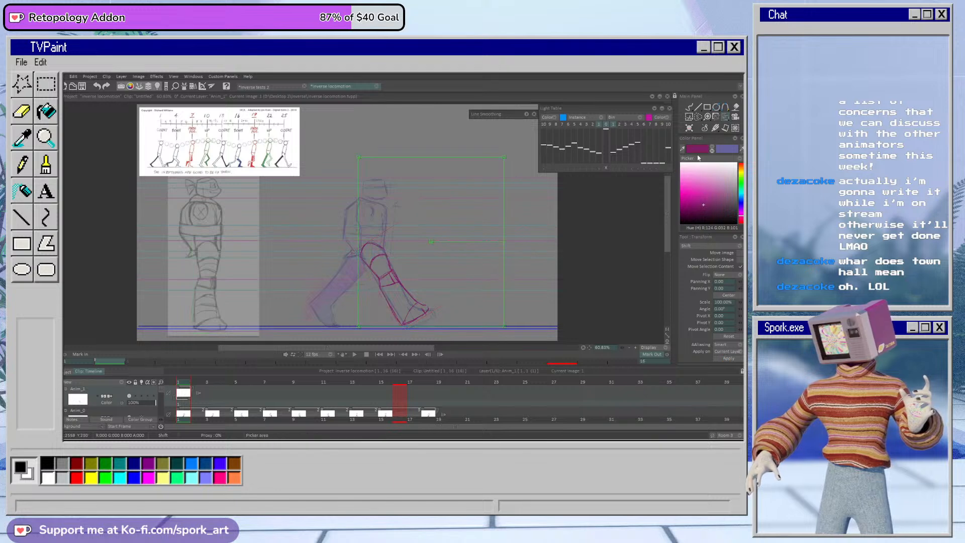
Step: Lasso the front leg below the knee, shift it 17 pixels horizontally and 7 vertically, and rotate it about 6 degrees
left_click(689, 117)
mouse_move(397, 268)
left_mouse_down()
mouse_move(379, 314)
mouse_move(464, 287)
mouse_move(412, 255)
left_mouse_up()
left_click(725, 117)
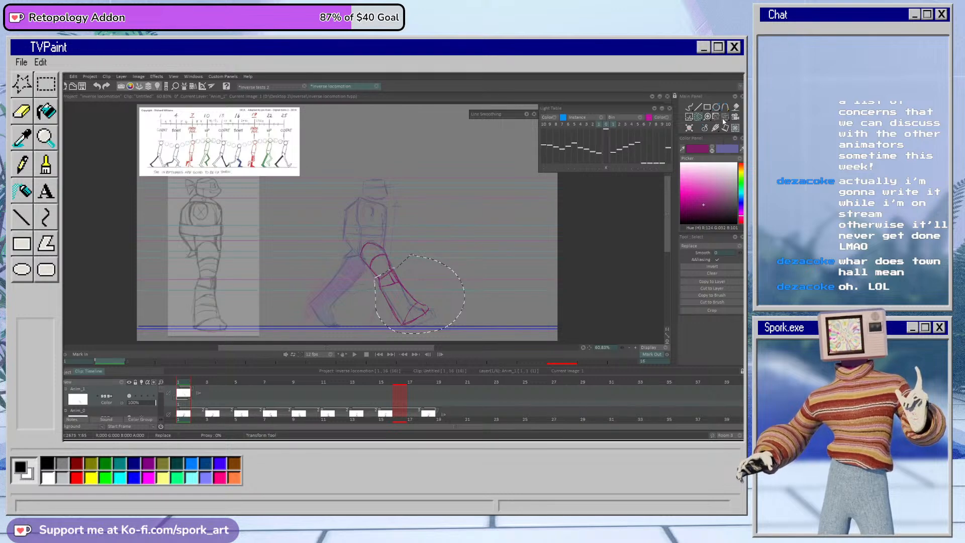
left_click_drag(465, 292, 451, 299)
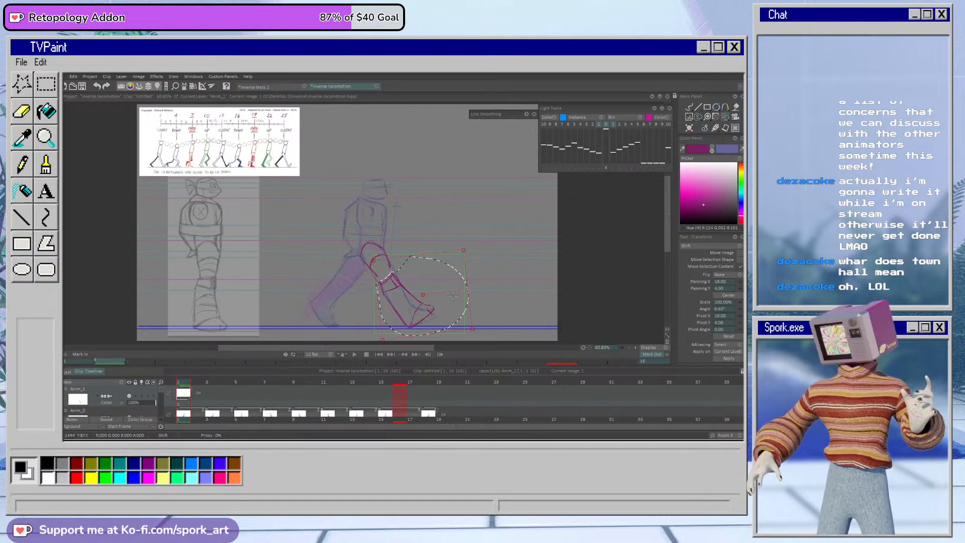
mouse_move(463, 285)
left_mouse_down()
mouse_move(471, 291)
mouse_move(454, 288)
left_mouse_up()
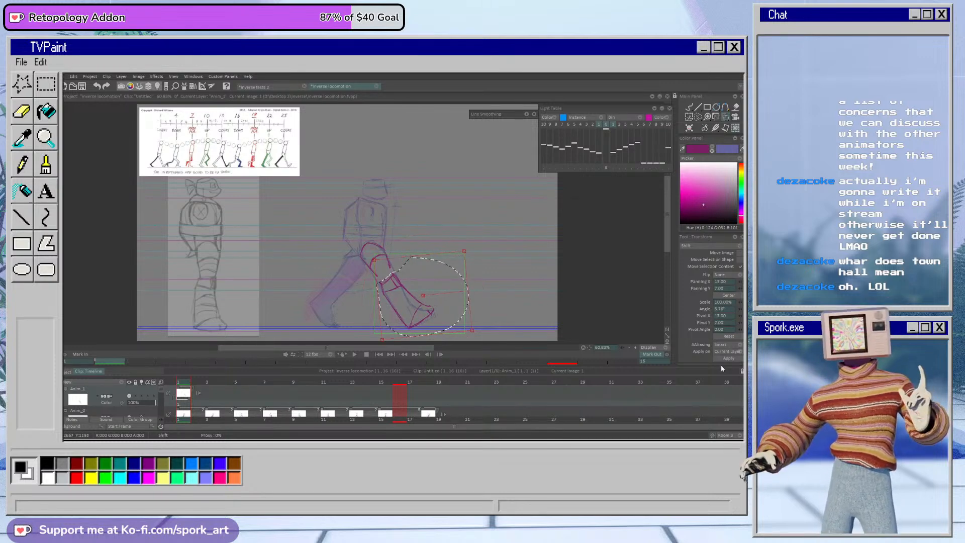
Step: Clean up the front leg's knee lines so that the thigh and the rotated lower leg connect
left_click(689, 107)
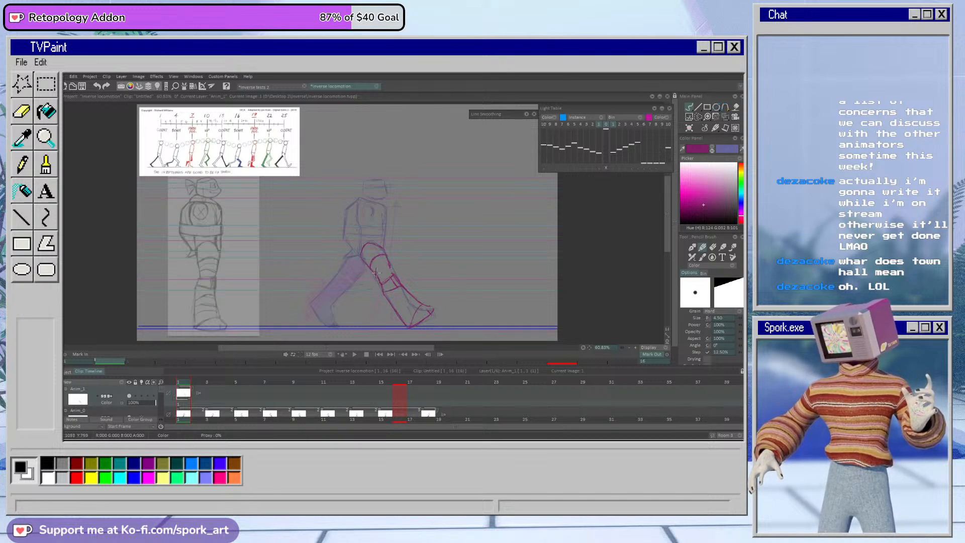
key("e")
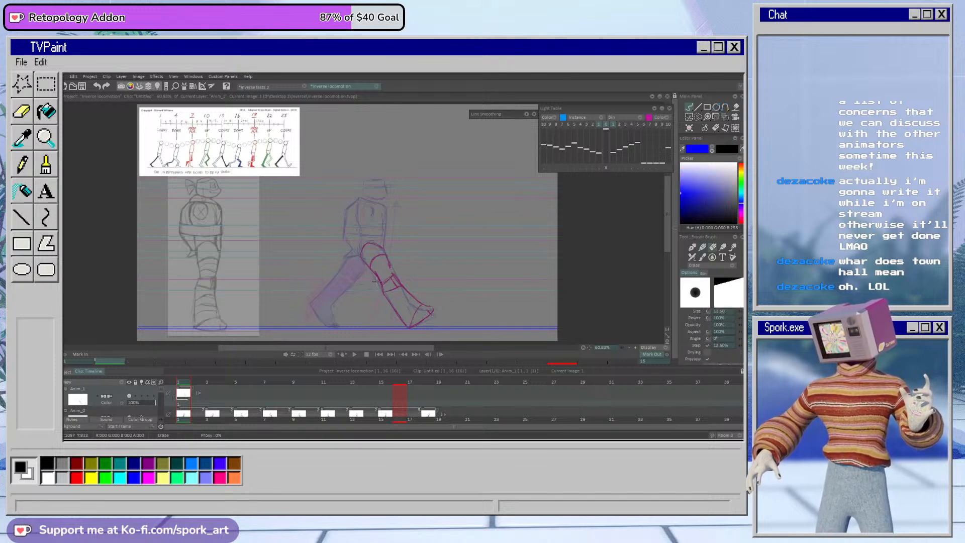
key("e")
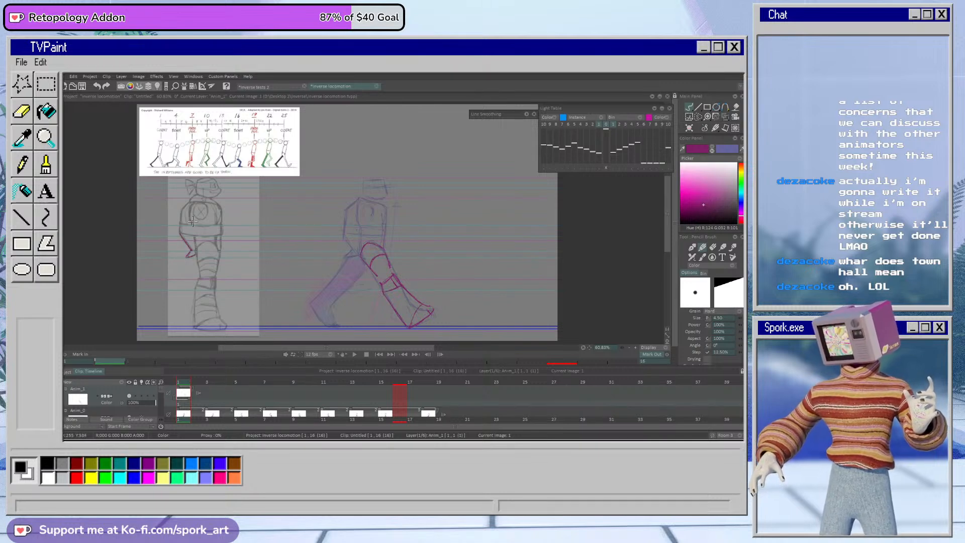
Step: Trace the reference figure's torso in magenta, with its waistband, shoulders and side contours
left_click_drag(181, 225, 222, 225)
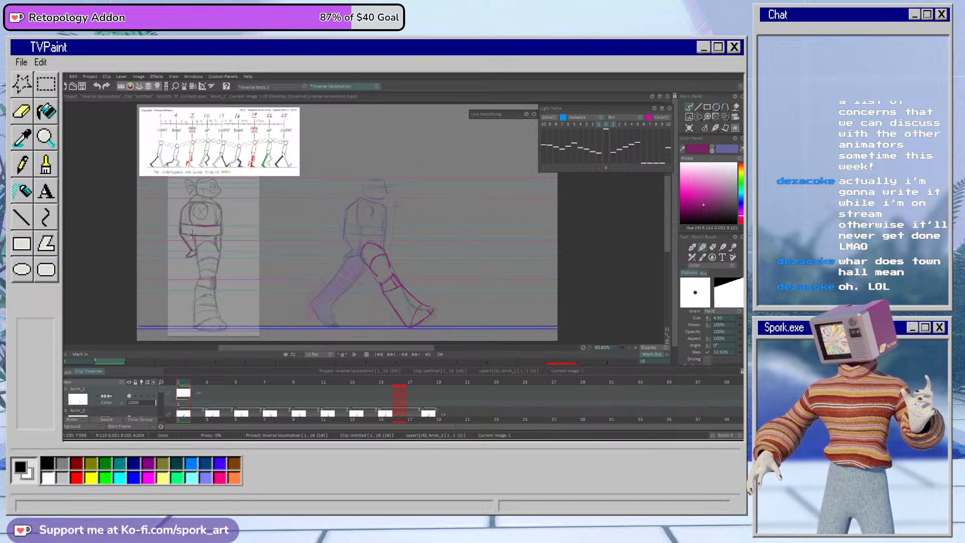
left_click_drag(222, 227, 221, 236)
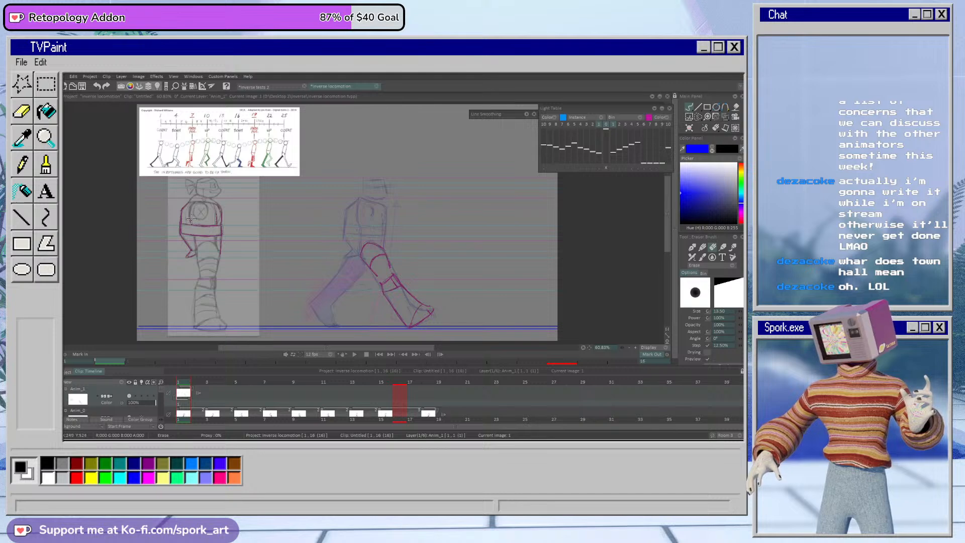
key("b")
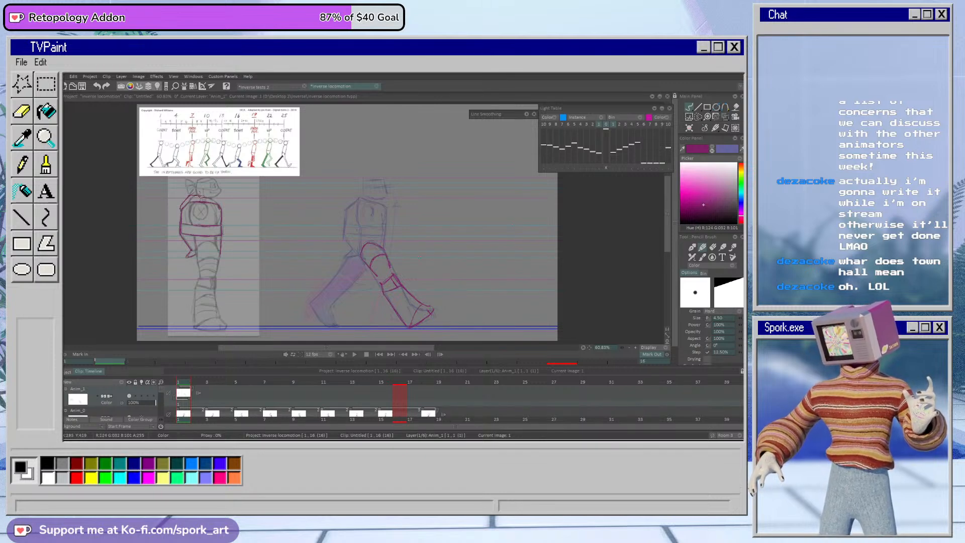
key("e")
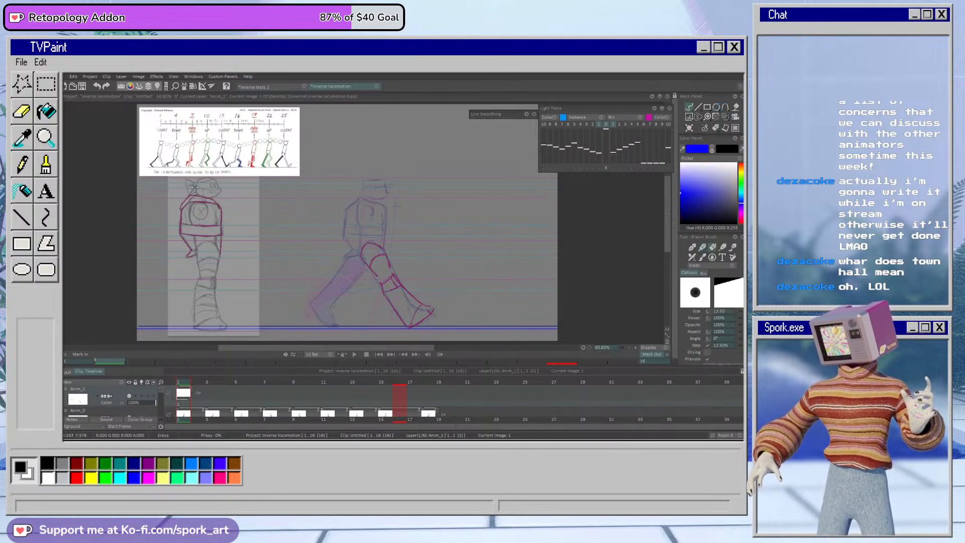
key("e")
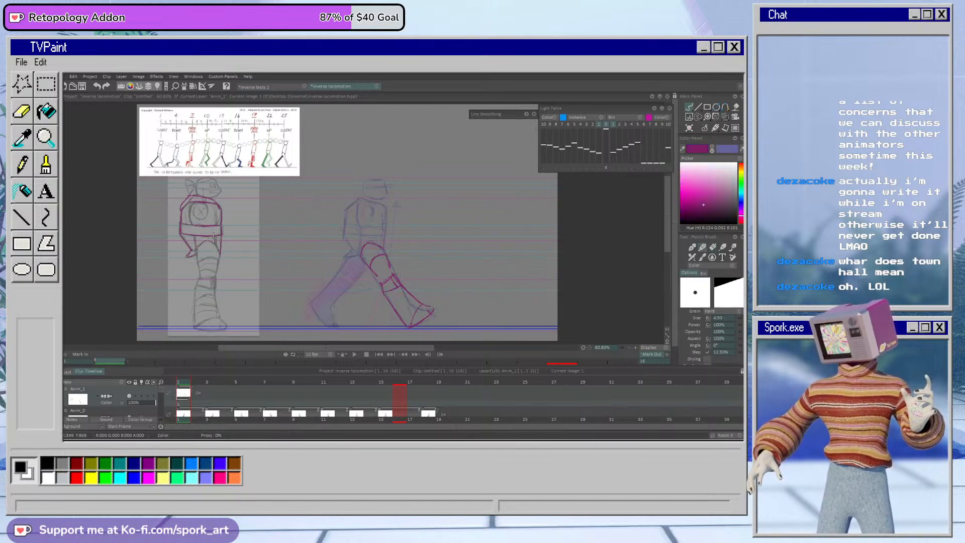
Step: Lasso the traced torso, move it over the rough pose's torso, rotate it about 5 degrees, apply the transform and deselect
left_click(685, 129)
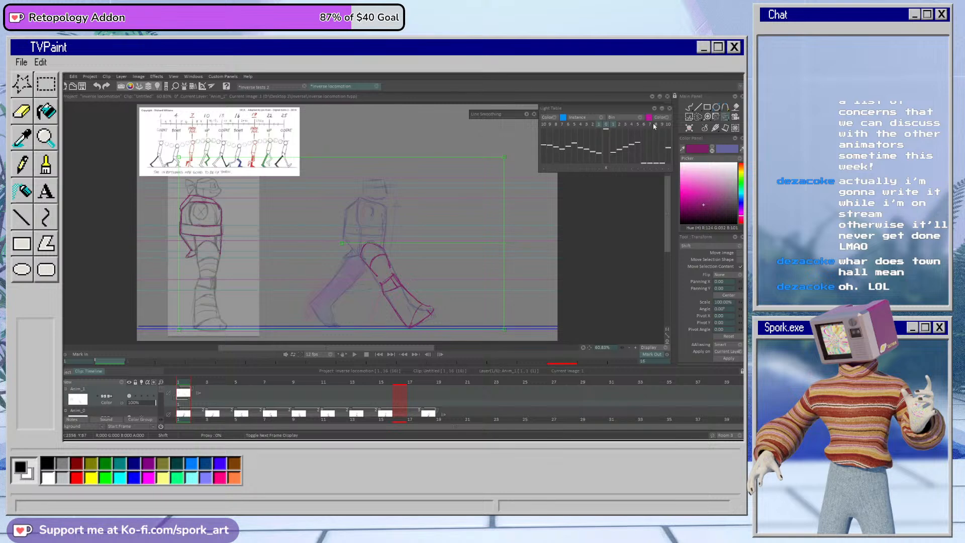
left_click(701, 116)
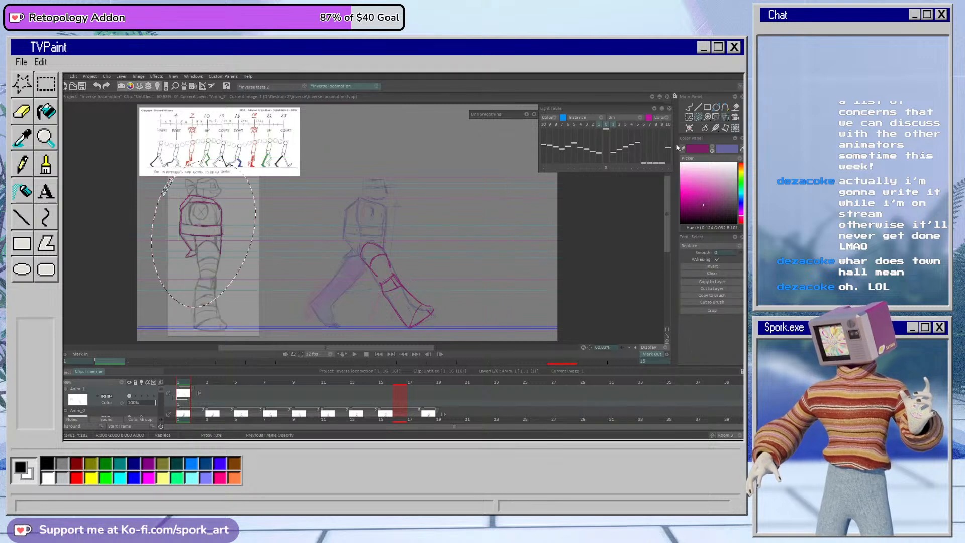
left_click(727, 118)
mouse_move(209, 248)
left_mouse_down()
mouse_move(420, 237)
mouse_move(412, 229)
left_mouse_up()
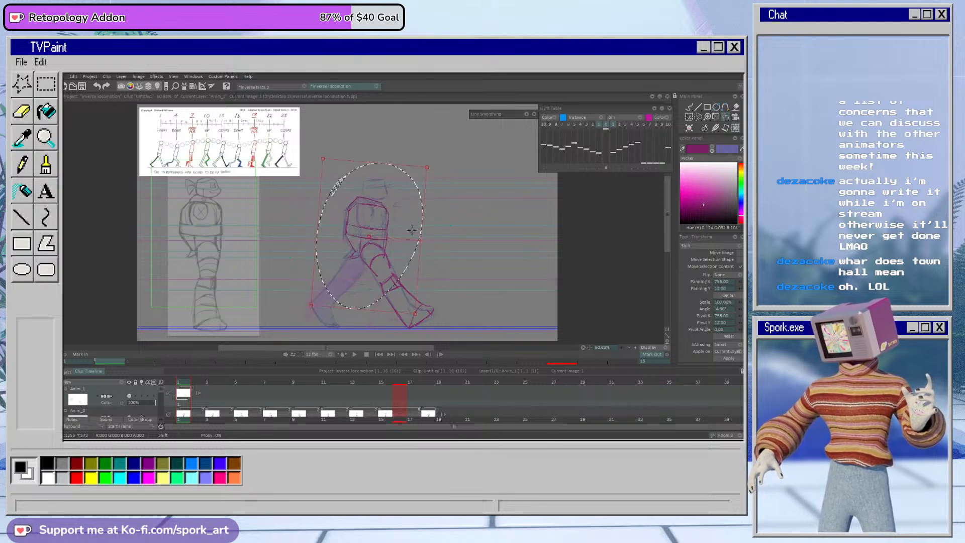
left_click(689, 106)
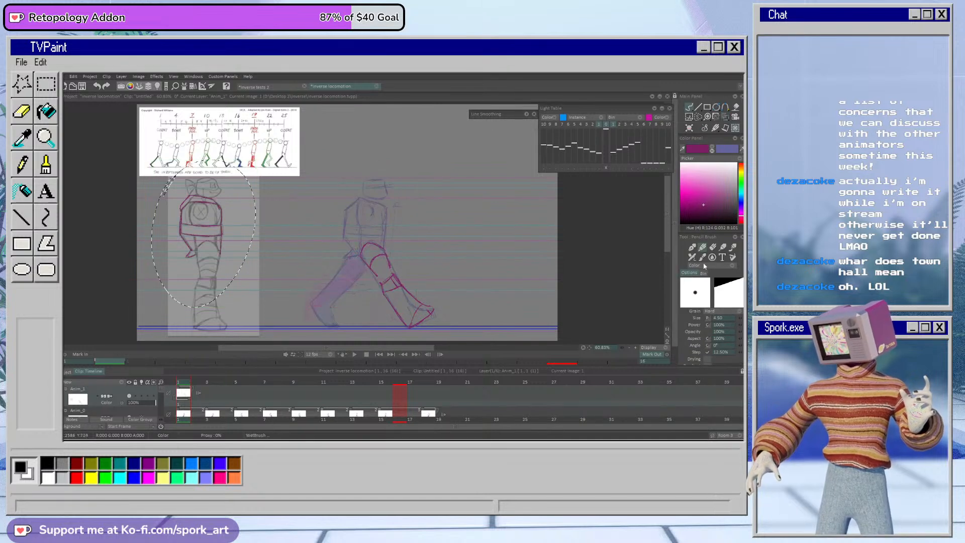
left_click(692, 106)
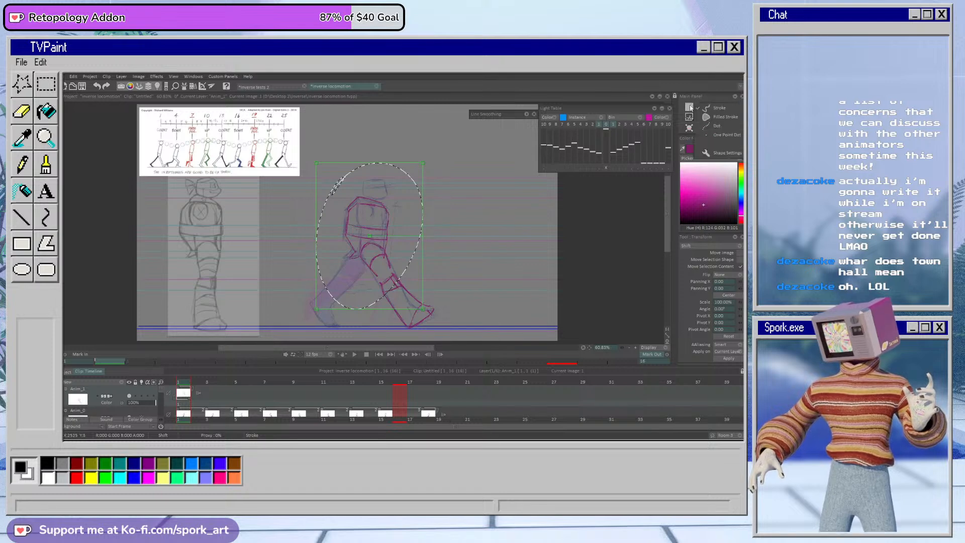
left_click(690, 106)
key("e")
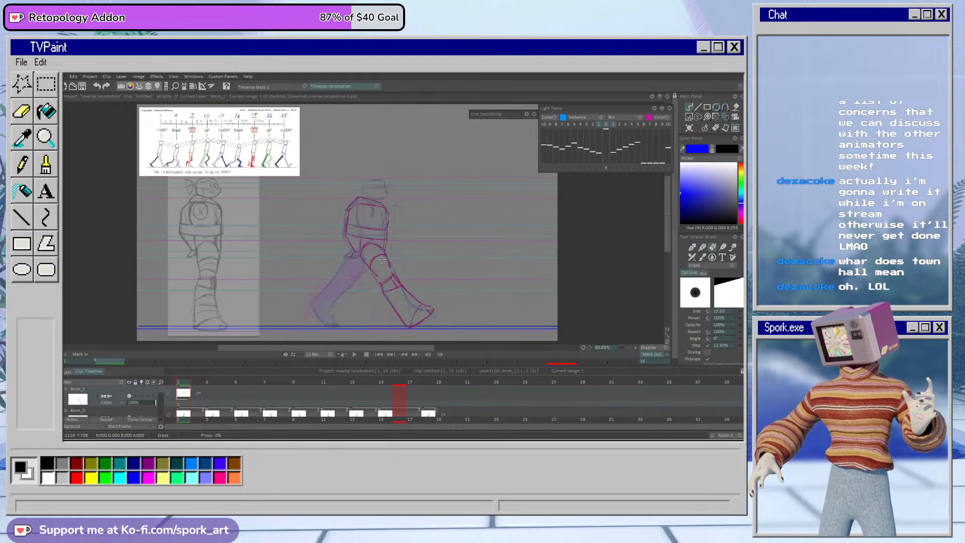
key("e")
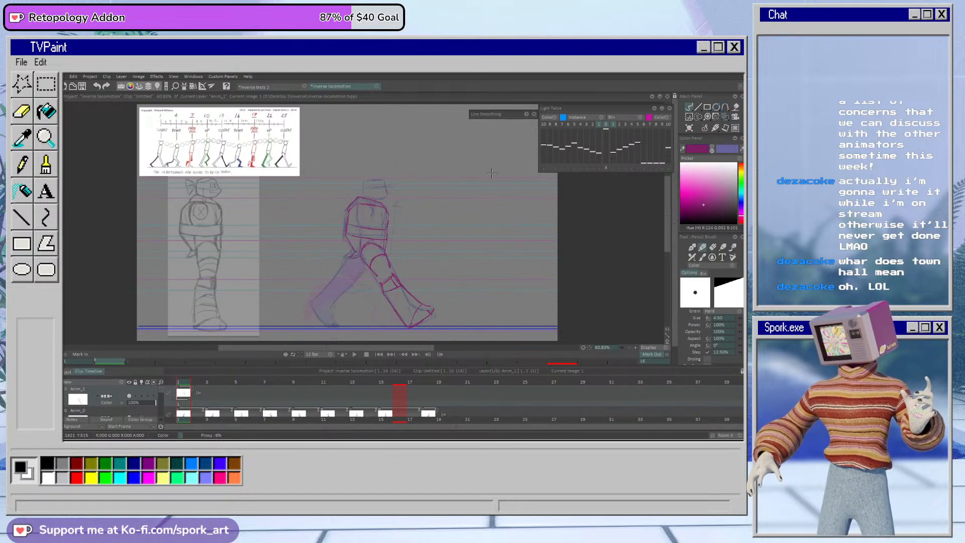
Step: Lasso the magenta torso and upper thigh, nudge them slightly to fit the rough, apply the transform and deselect
left_click(698, 117)
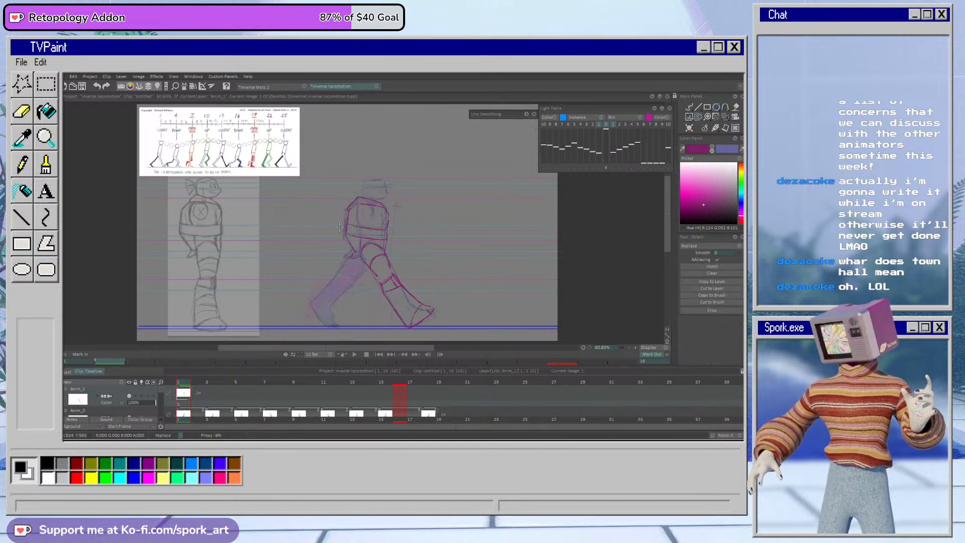
mouse_move(412, 230)
left_mouse_down()
mouse_move(337, 194)
mouse_move(332, 209)
mouse_move(399, 229)
left_mouse_up()
left_click(716, 118)
left_click(729, 359)
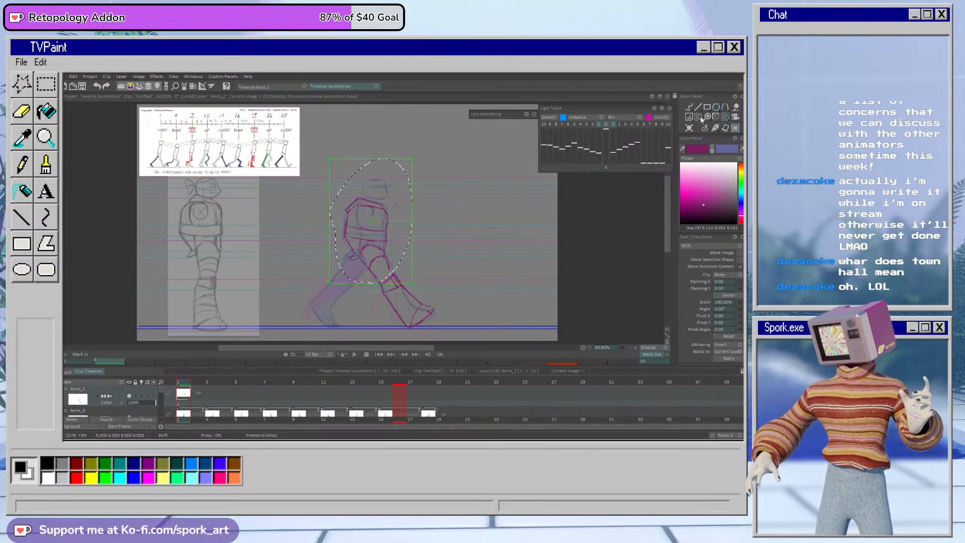
left_click(688, 106)
key("ctrl+d")
Step: Erase the overlapping lines around the front leg's knee and redraw its knee pad in magenta
key("e")
left_click_drag(391, 278, 390, 287)
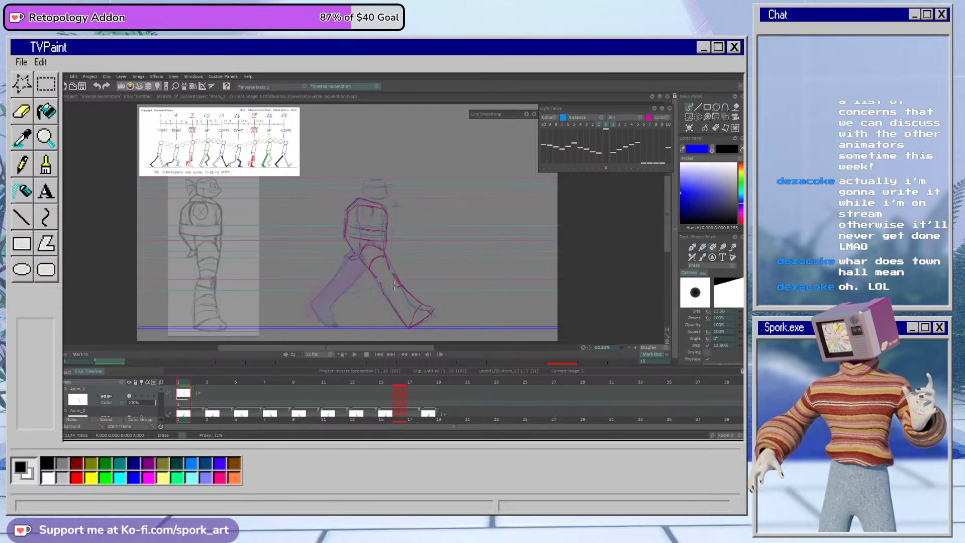
key("b")
left_click_drag(387, 261, 394, 274)
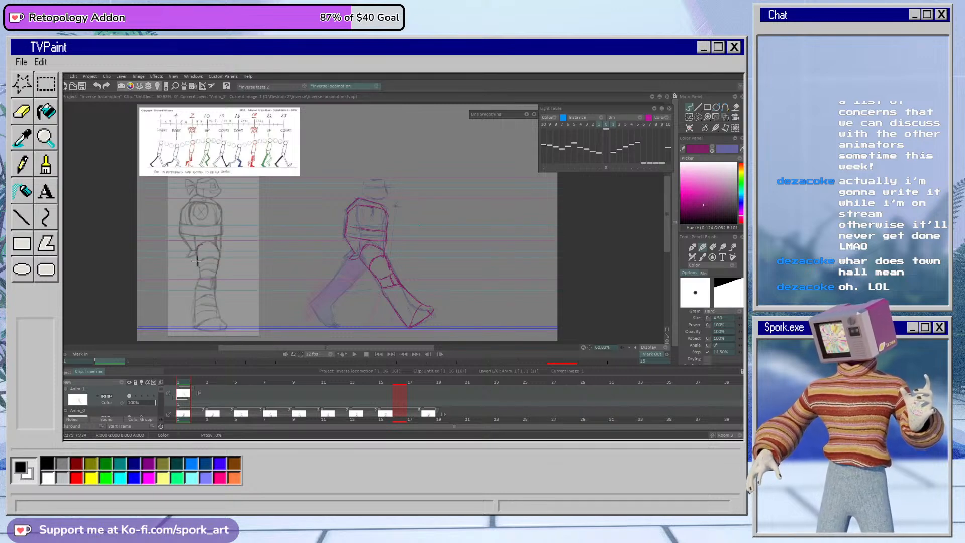
Step: Trace the reference's lower leg in magenta, lasso it, and apply a transform placing it on the rough rear leg, rotated about 39 degrees clockwise
mouse_move(196, 283)
left_mouse_down()
mouse_move(191, 317)
mouse_move(195, 299)
mouse_move(193, 326)
mouse_move(221, 328)
left_mouse_up()
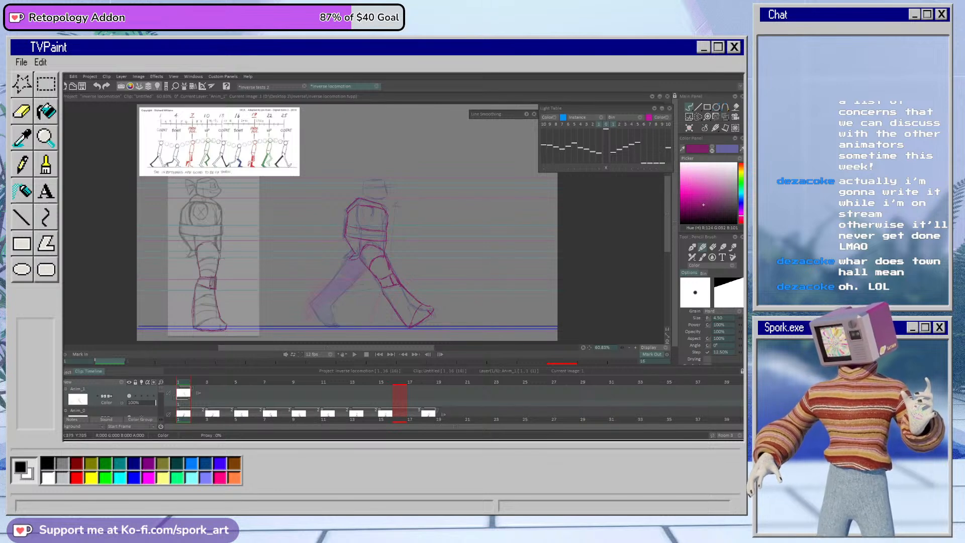
left_click(698, 117)
mouse_move(224, 224)
left_mouse_down()
mouse_move(211, 360)
mouse_move(195, 236)
left_mouse_up()
left_click(725, 117)
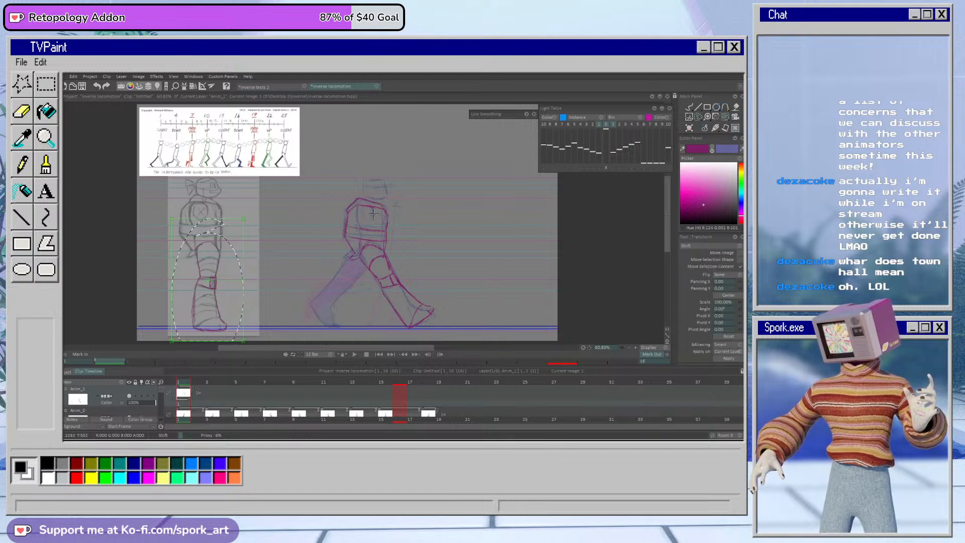
left_click_drag(246, 281, 379, 272)
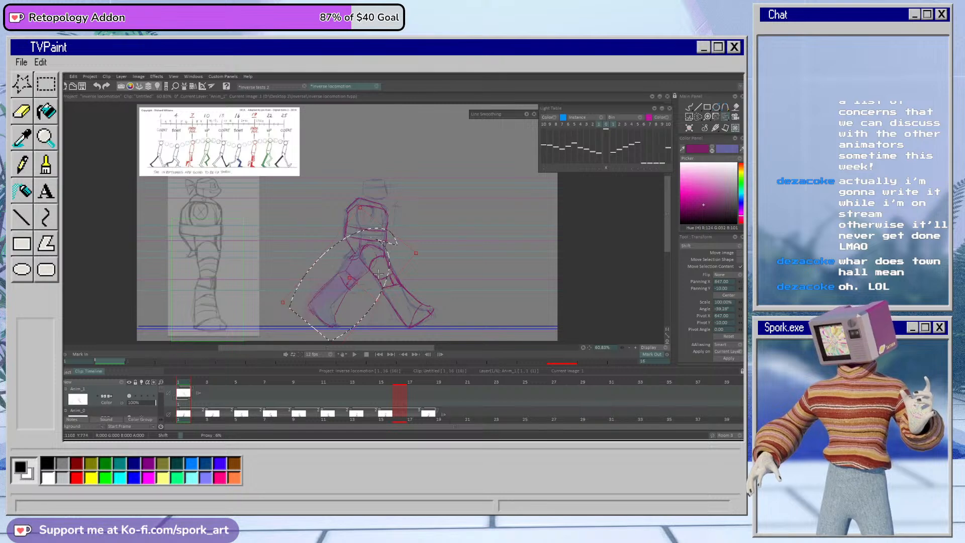
left_click(729, 359)
left_click(691, 108)
key("ctrl+d")
Step: Clean up the rear leg by erasing and redrawing its foot, shin and thigh lines in magenta to match the rough
key("e")
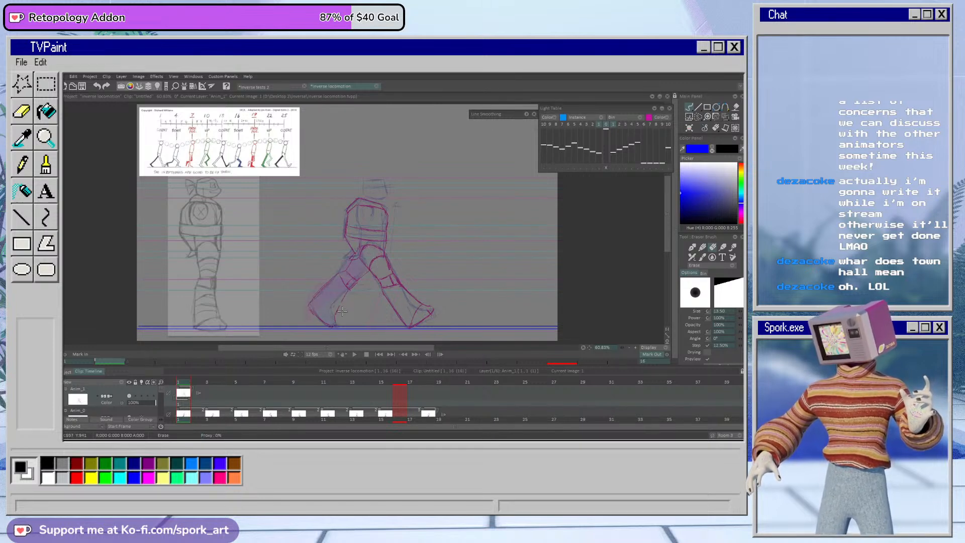
key("e")
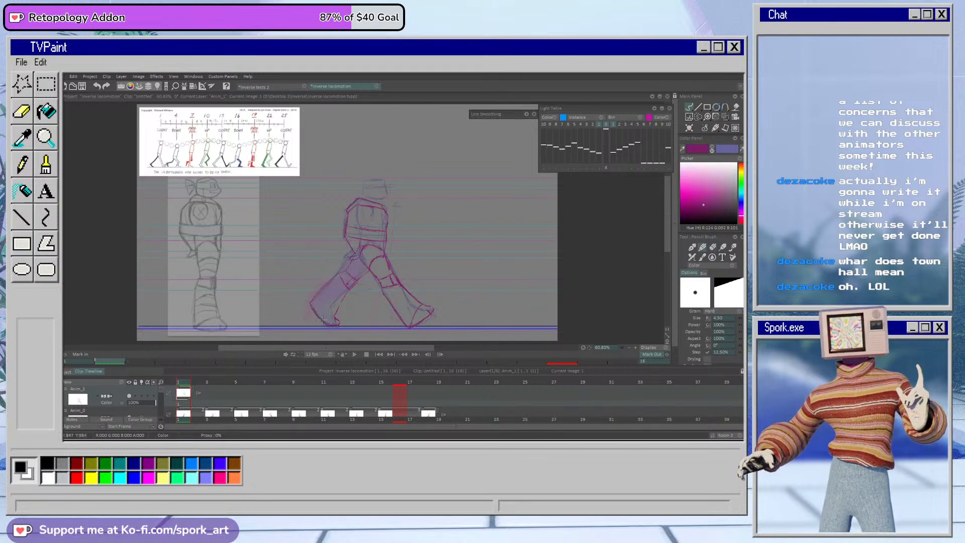
key("e")
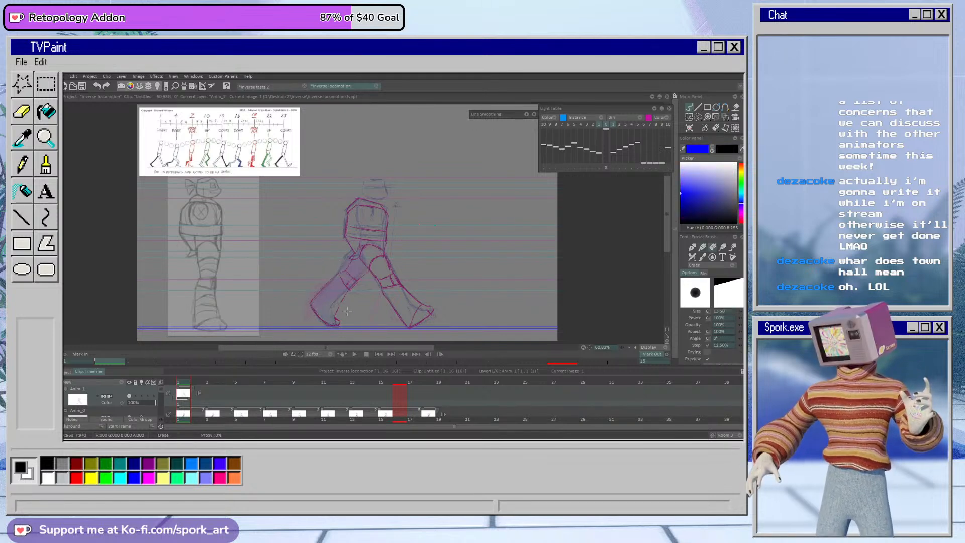
key("e")
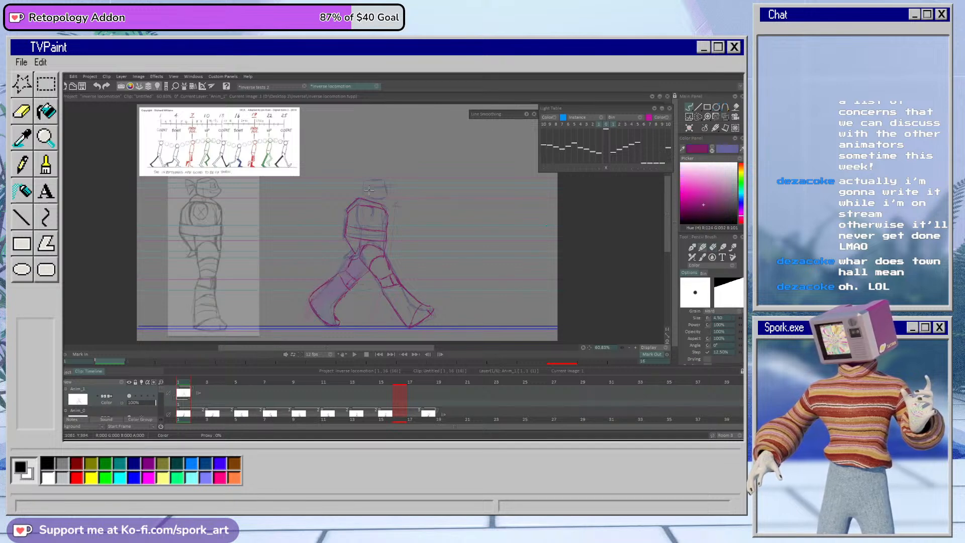
key("e")
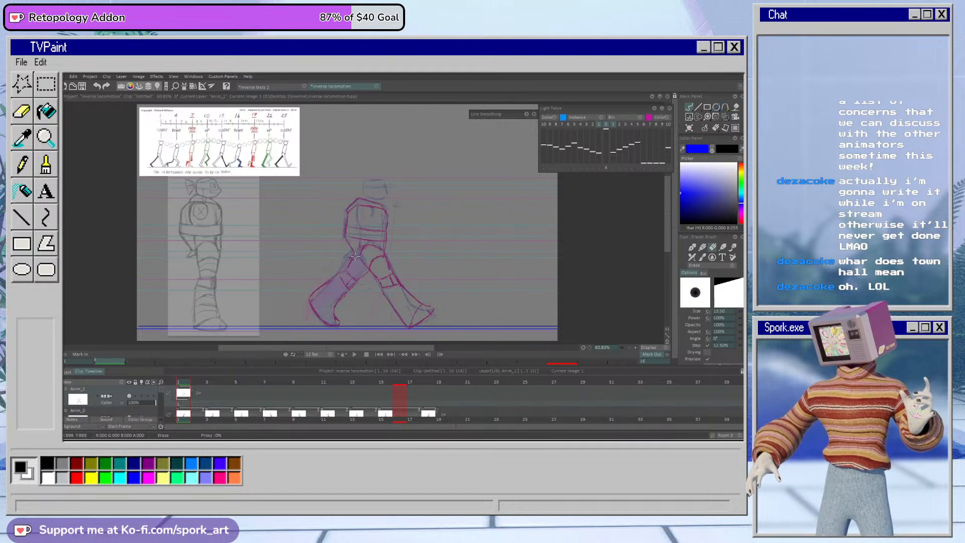
key("e")
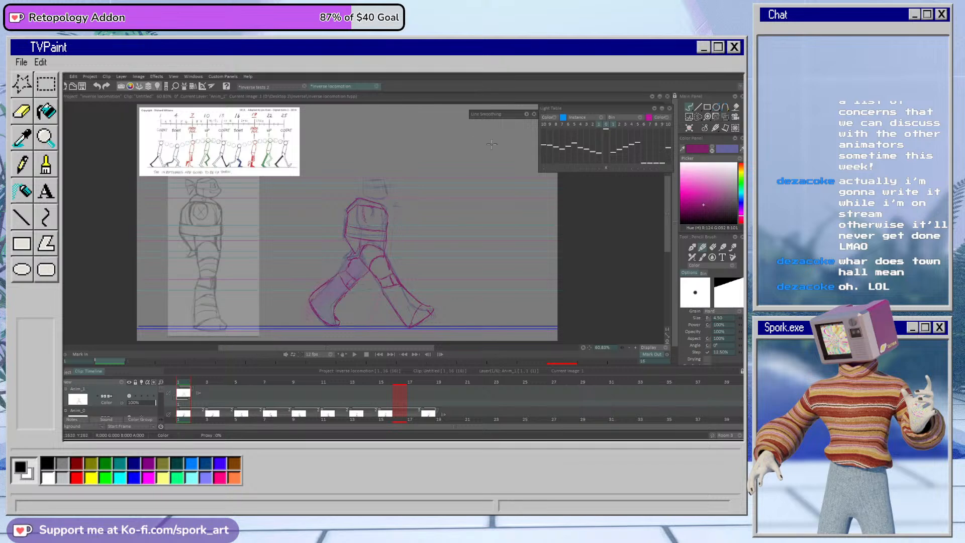
Step: On frame 9, lasso the magenta front leg, move it aside over the reference figure and apply the transform
mouse_move(186, 385)
left_mouse_down()
mouse_move(223, 385)
mouse_move(183, 394)
mouse_move(388, 405)
mouse_move(301, 412)
left_mouse_up()
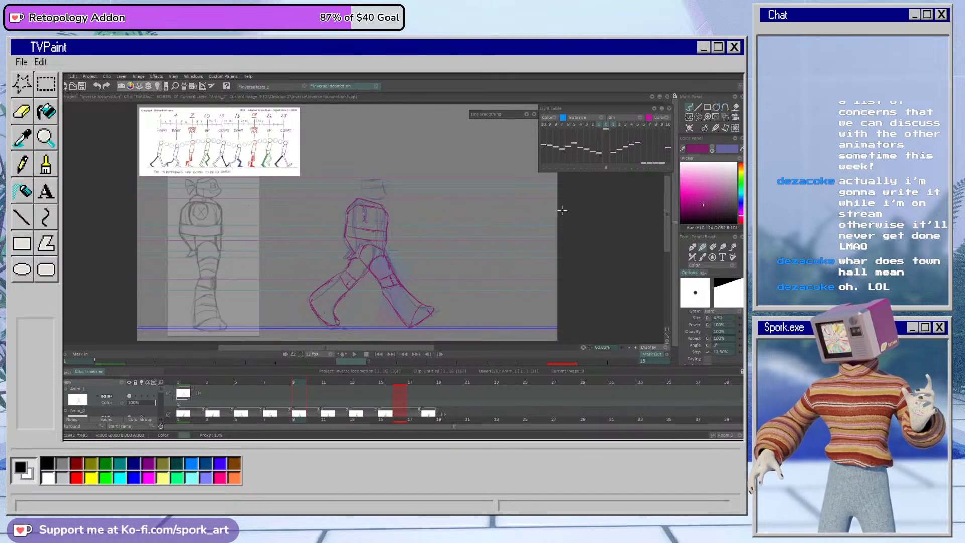
left_click(689, 117)
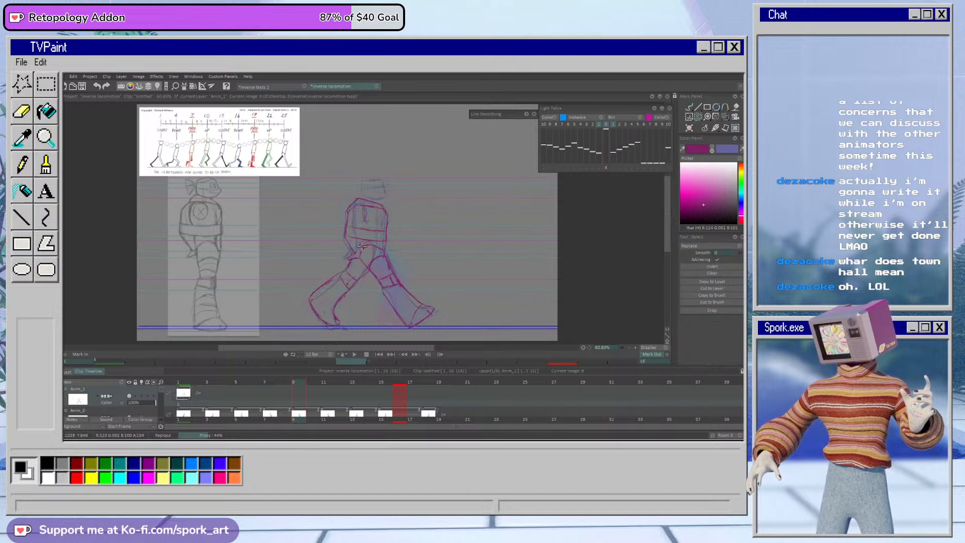
mouse_move(366, 270)
left_mouse_down()
mouse_move(390, 324)
mouse_move(456, 316)
mouse_move(418, 256)
mouse_move(382, 249)
left_mouse_up()
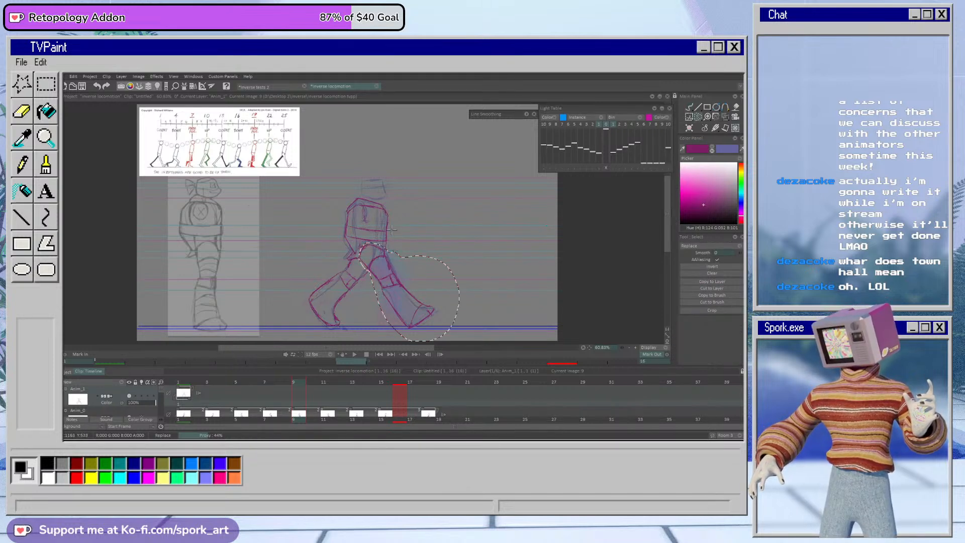
left_click(716, 117)
mouse_move(415, 301)
left_mouse_down()
mouse_move(320, 285)
mouse_move(247, 250)
left_mouse_up()
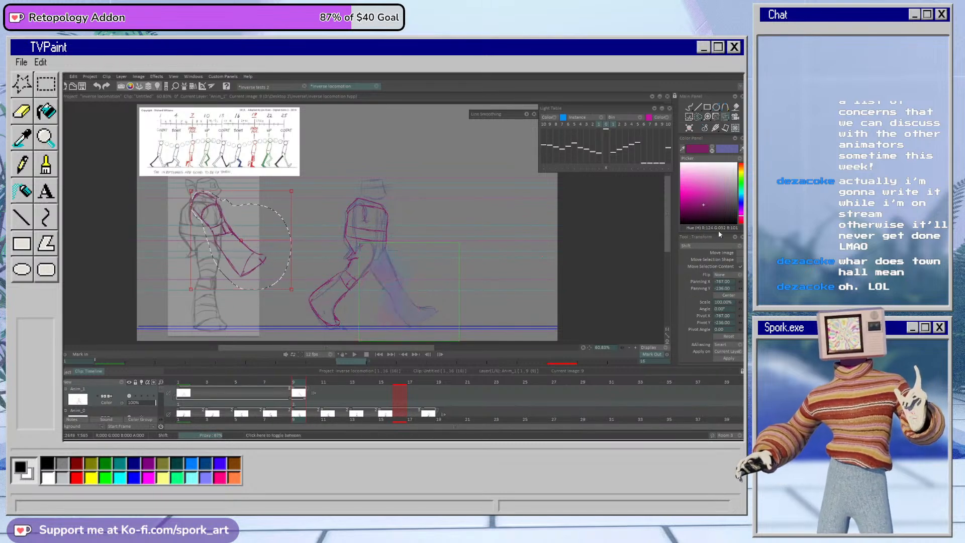
left_click(727, 358)
left_click(698, 116)
left_click(357, 306)
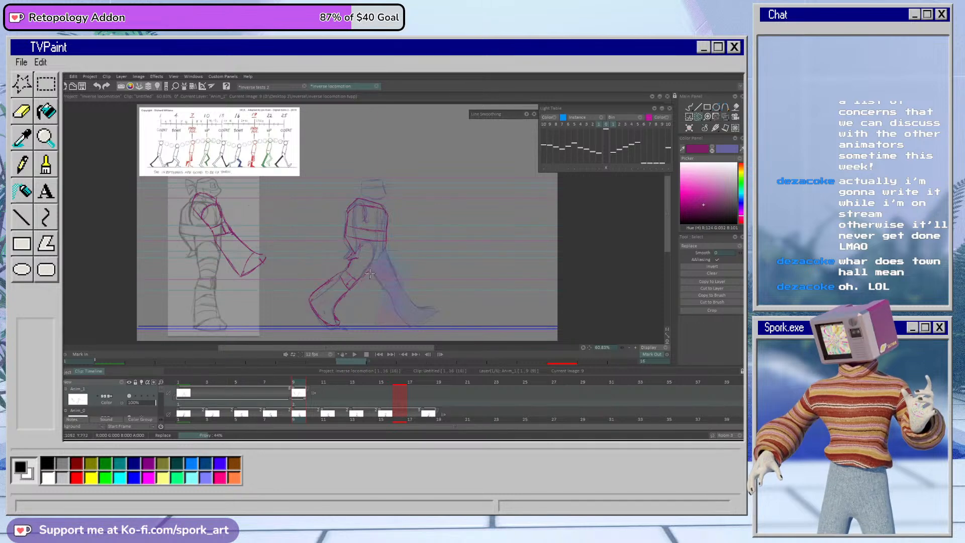
left_click_drag(372, 258, 372, 263)
left_click(725, 117)
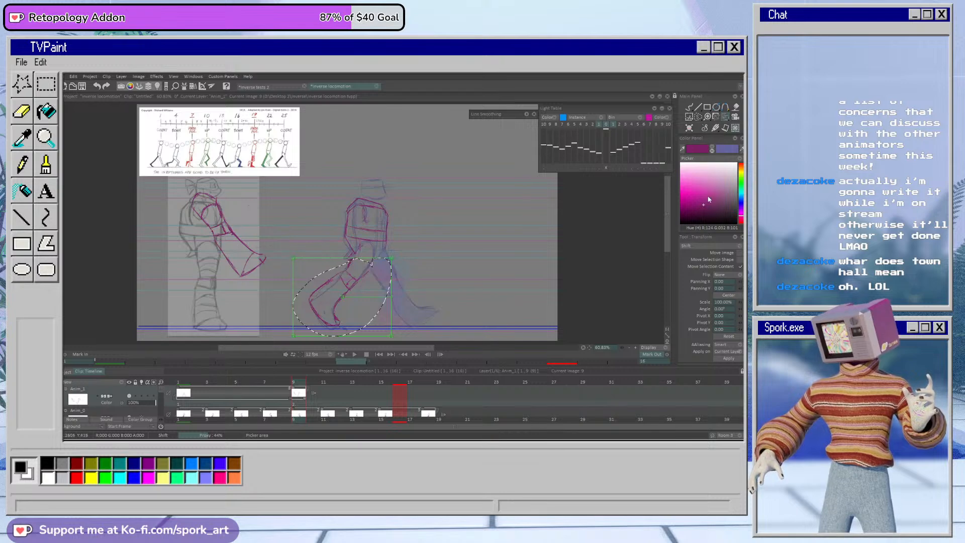
left_click(729, 337)
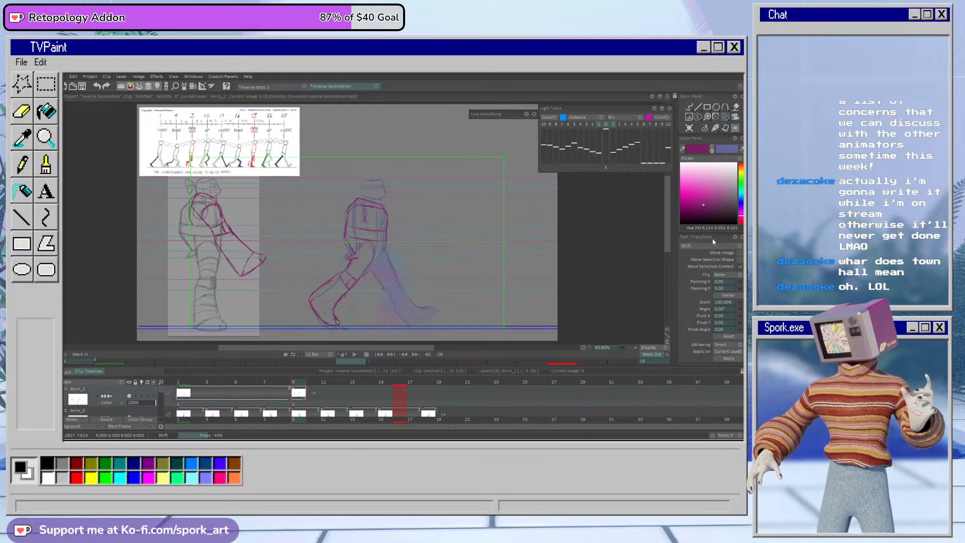
Step: Erase the magenta rear leg on frame 9, keeping the torso
left_click(689, 107)
key("e")
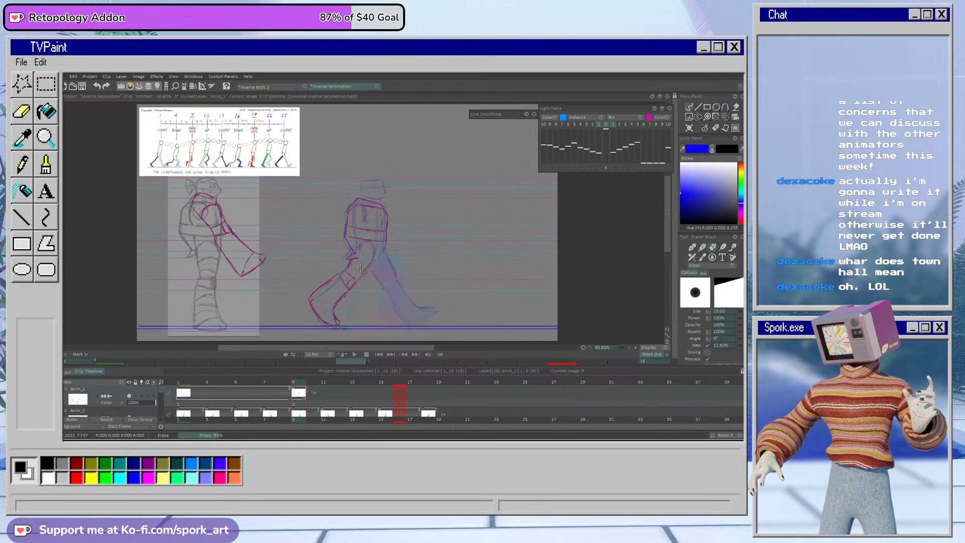
mouse_move(349, 264)
left_mouse_down()
mouse_move(330, 278)
mouse_move(350, 263)
mouse_move(333, 335)
mouse_move(315, 312)
left_mouse_up()
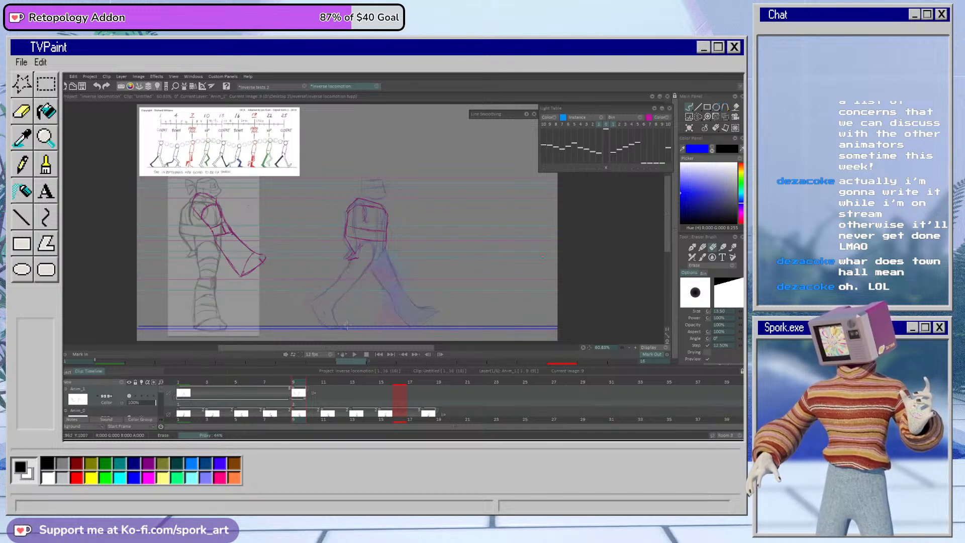
Step: Trace the reference's lower leg in magenta and lasso, move and rotate it onto frame 9's rough front leg, applying the transform
key("e")
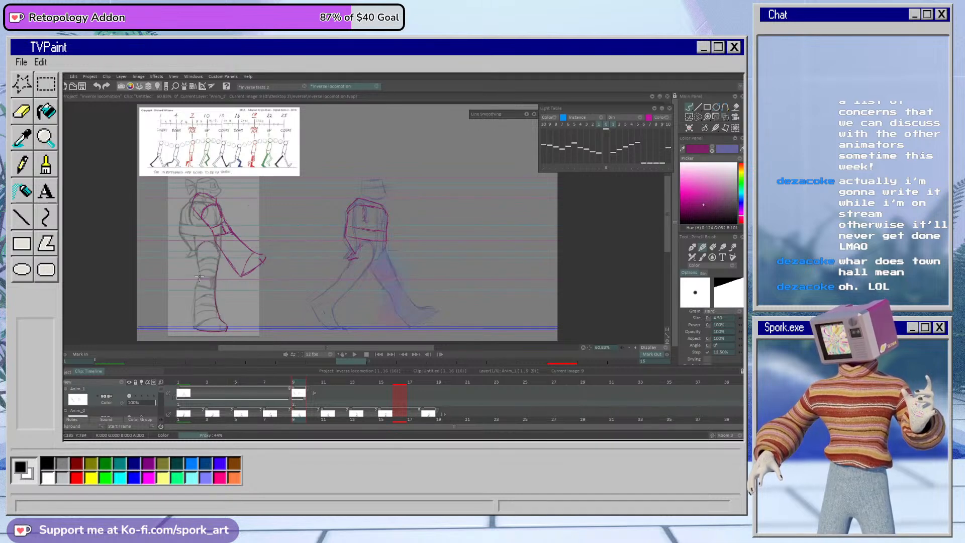
left_click_drag(197, 283, 194, 328)
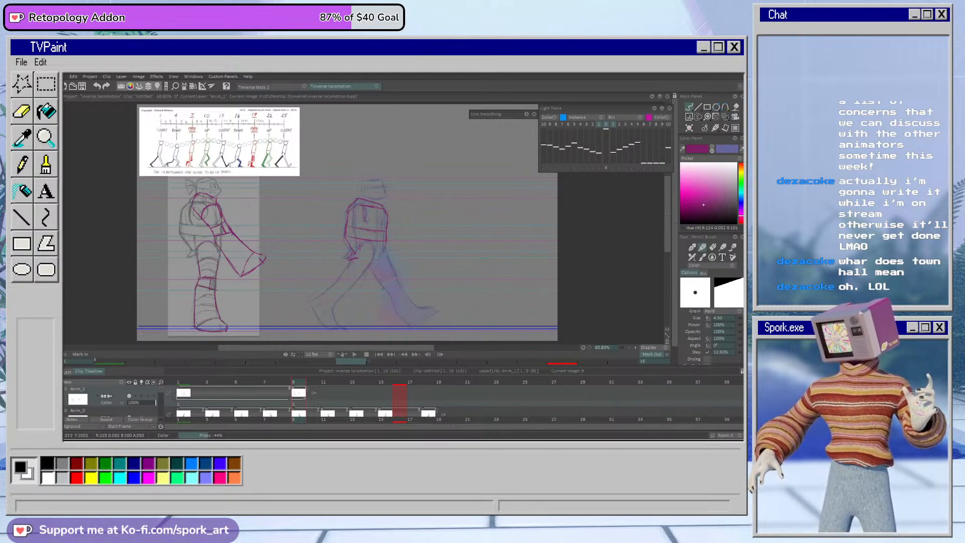
left_click(698, 117)
left_click_drag(181, 312, 246, 276)
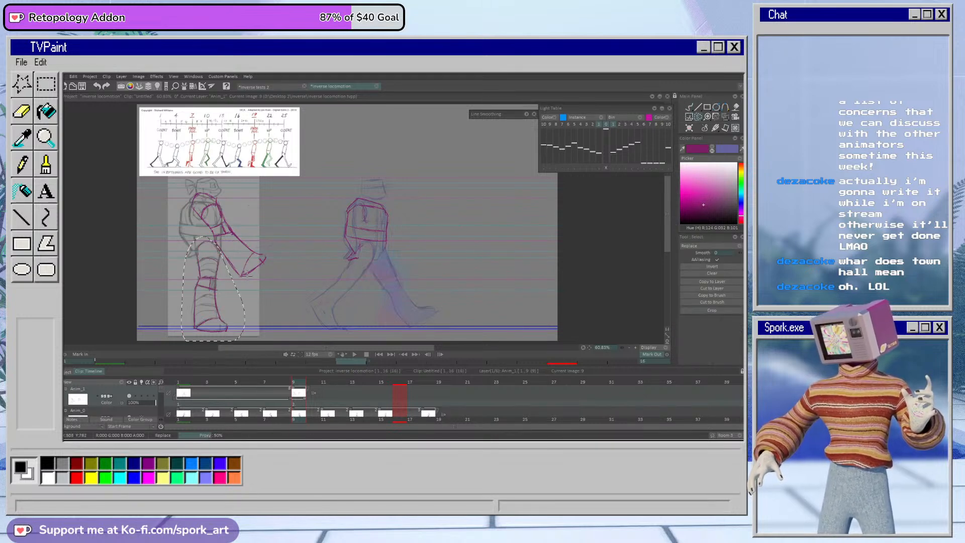
left_click(725, 117)
left_click_drag(220, 322, 418, 316)
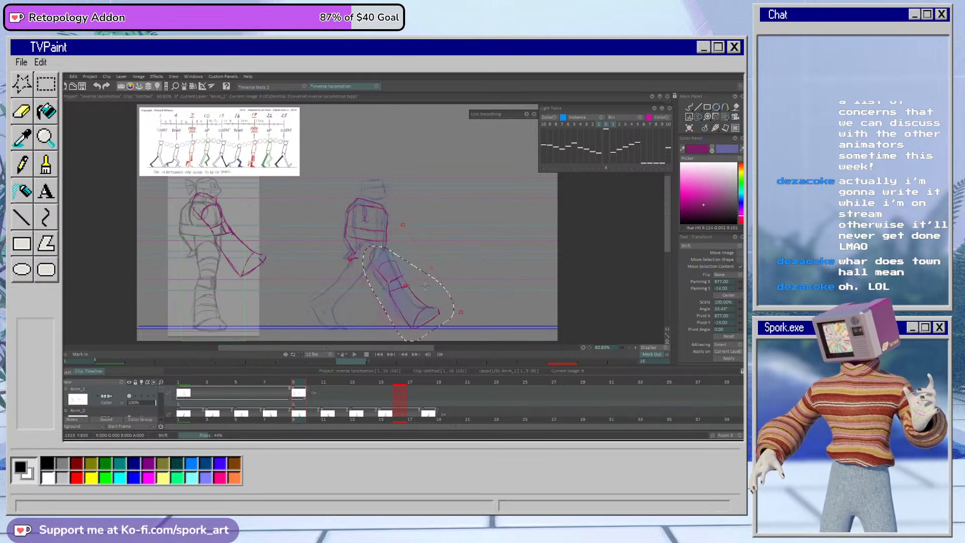
mouse_move(424, 285)
left_mouse_down()
mouse_move(427, 264)
mouse_move(424, 274)
left_mouse_up()
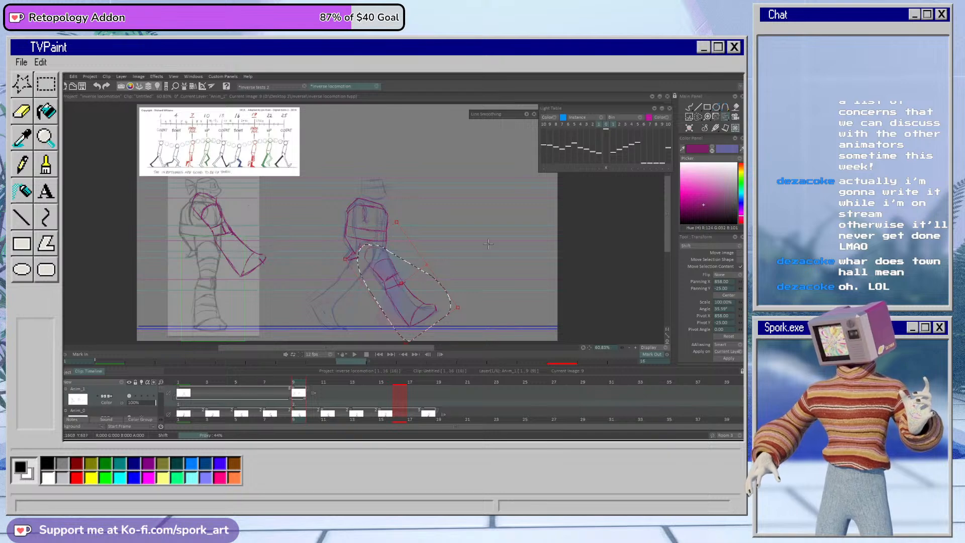
left_click(729, 358)
left_click(688, 107)
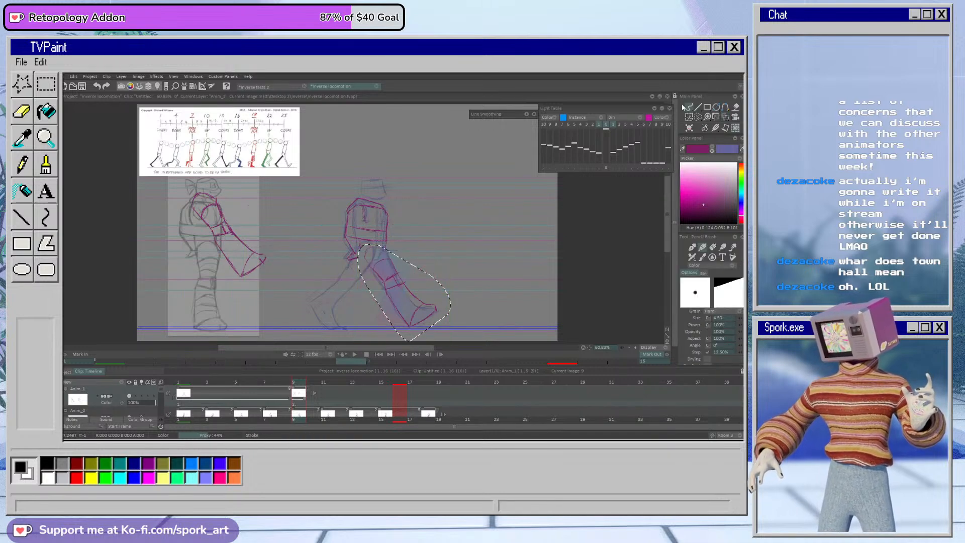
key("e")
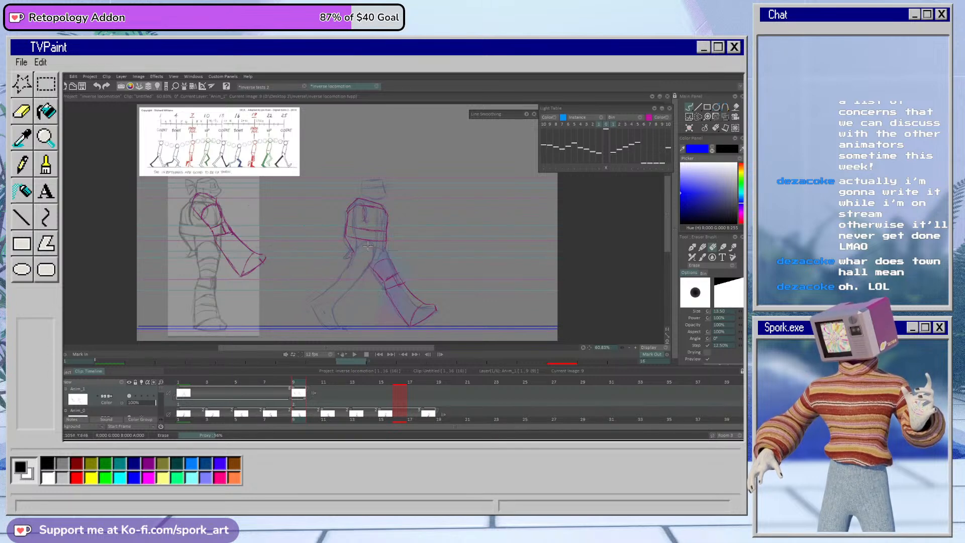
key("b")
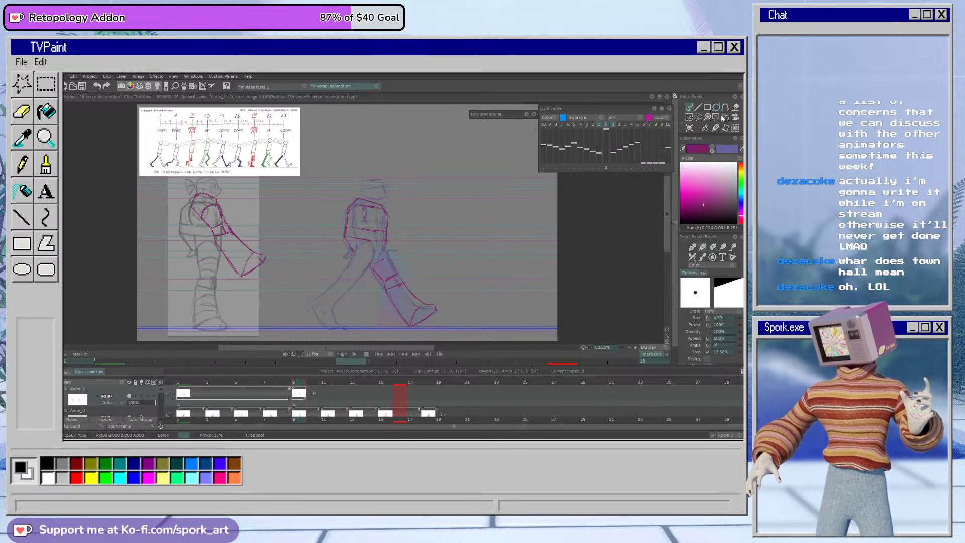
Step: Lasso the leg parked over the reference, move it onto frame 9's rear leg, rotate it about 72 degrees clockwise, apply the transform and deselect
left_click(698, 117)
mouse_move(274, 264)
left_mouse_down()
mouse_move(212, 172)
mouse_move(214, 285)
mouse_move(291, 252)
mouse_move(281, 283)
mouse_move(267, 245)
mouse_move(352, 272)
mouse_move(371, 320)
mouse_move(330, 337)
mouse_move(356, 270)
mouse_move(382, 283)
left_mouse_up()
left_click(726, 117)
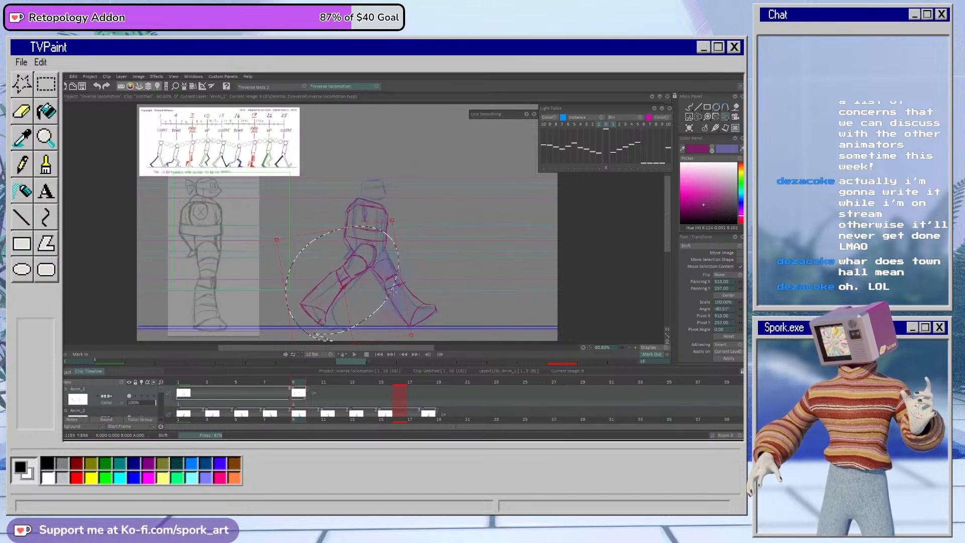
left_click_drag(667, 232, 668, 235)
left_click_drag(354, 325, 375, 289)
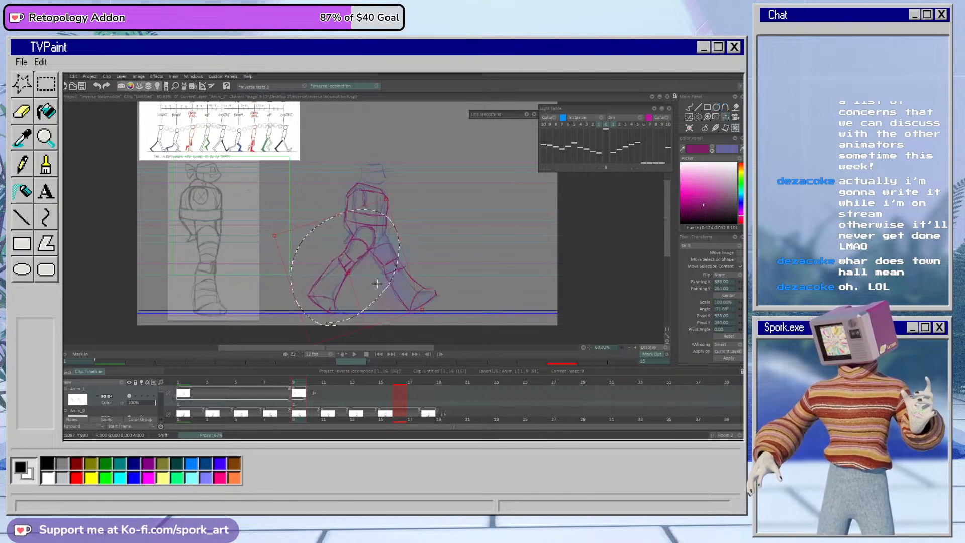
left_click(690, 116)
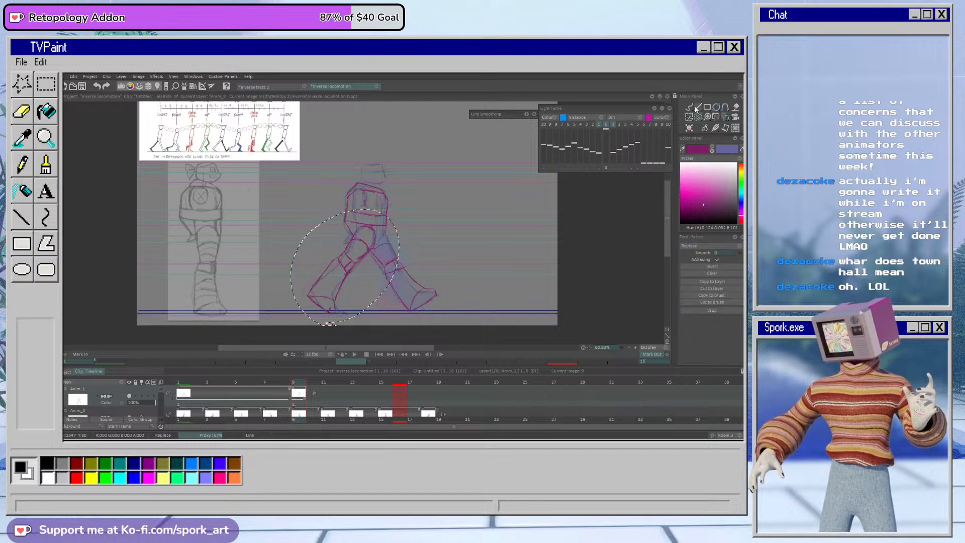
left_click(524, 236)
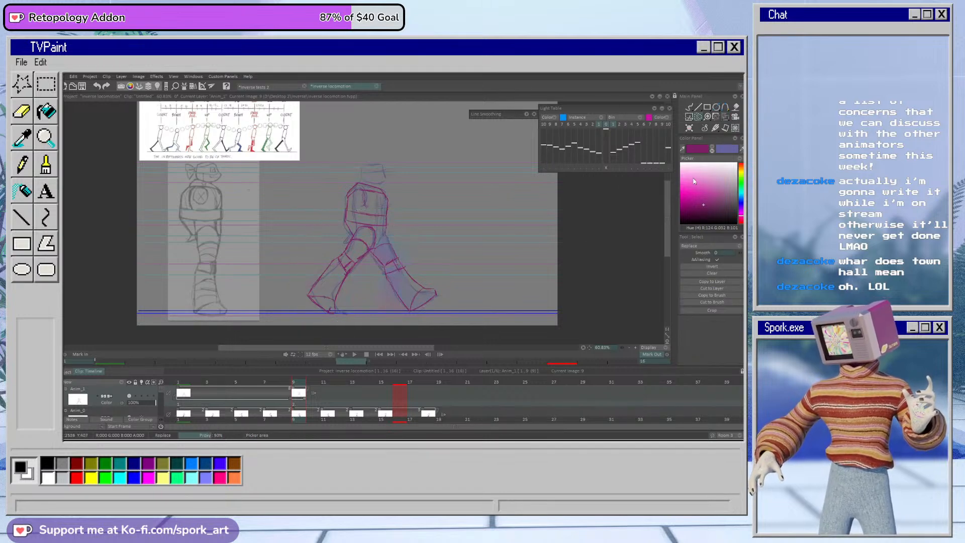
Step: Adjust frame 9's magenta drawing to the rough pose with the Warp tool, apply the warp and return to freehand drawing
left_click(726, 118)
left_click(706, 146)
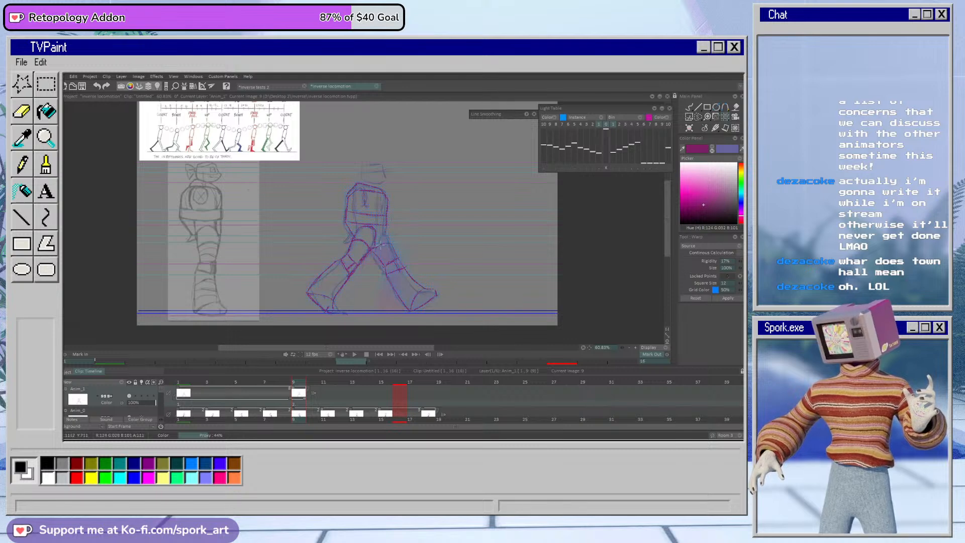
left_click(728, 300)
left_click(689, 108)
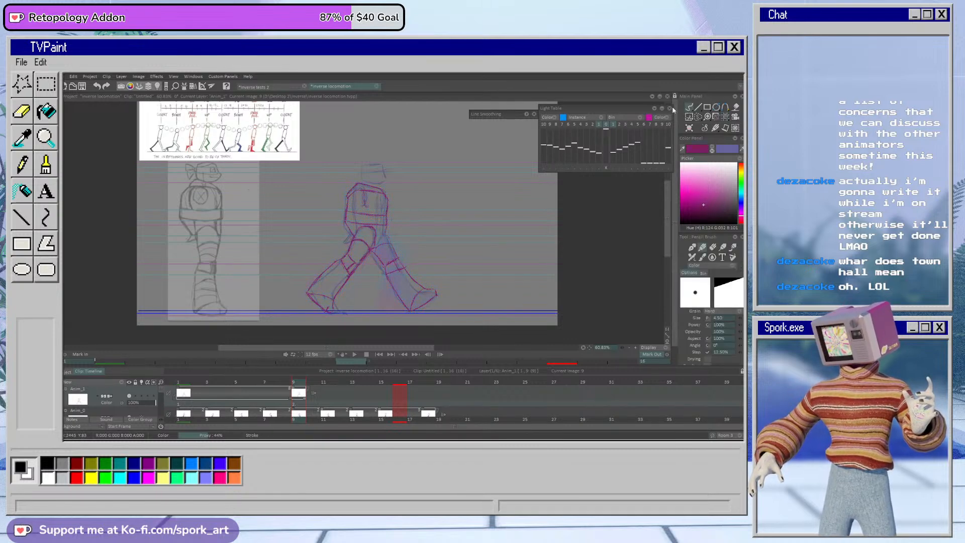
Step: Erase stray lines around the magenta rear foot on frame 9 and redraw its outline over the rough
key("e")
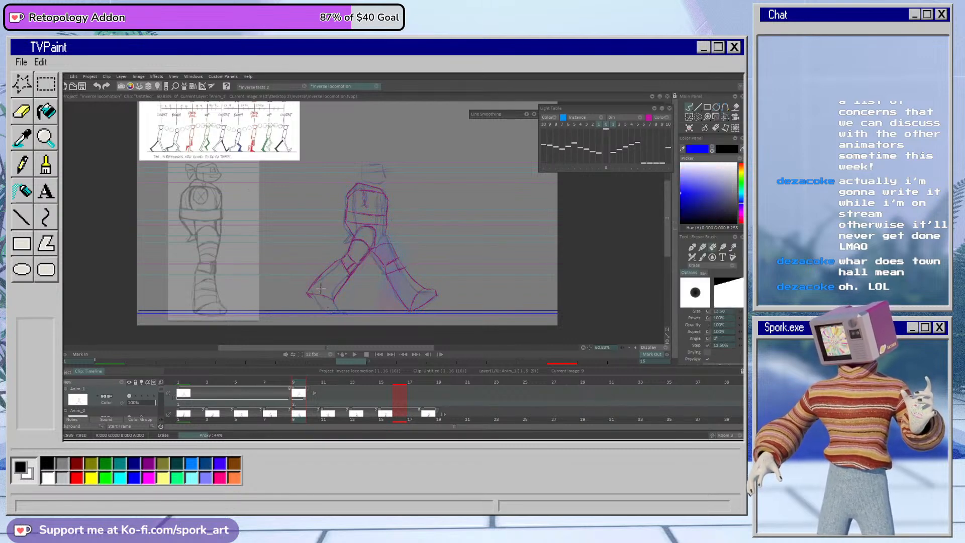
key("e")
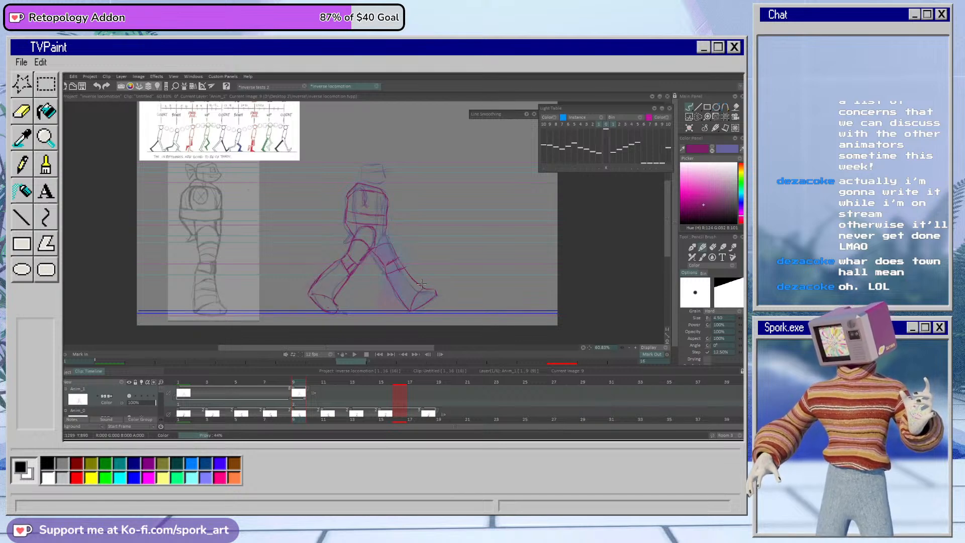
mouse_move(295, 383)
left_mouse_down()
mouse_move(266, 389)
mouse_move(294, 389)
left_mouse_up()
Step: Erase and redraw the shoulder, inner torso and belt details on frame 9 in magenta, comparing them with frame 1
key("e")
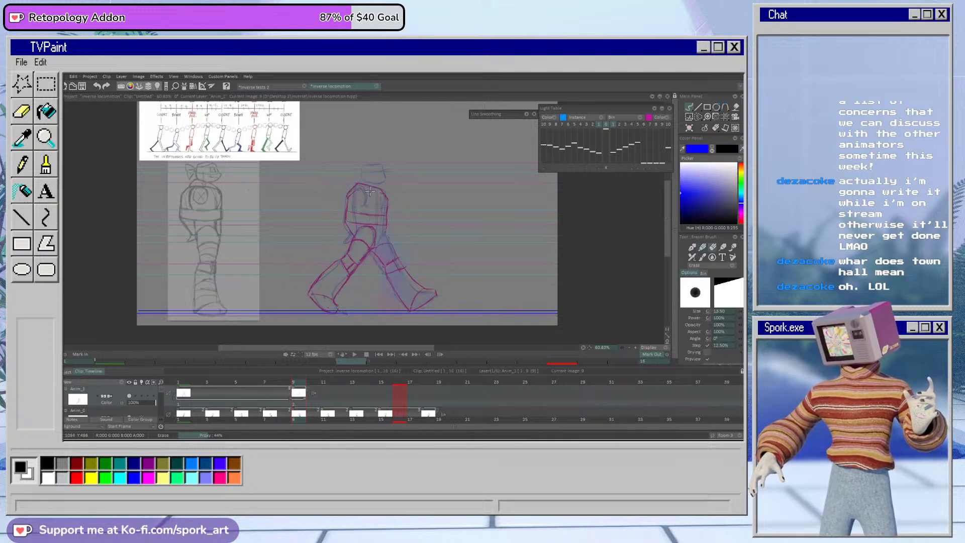
key("e")
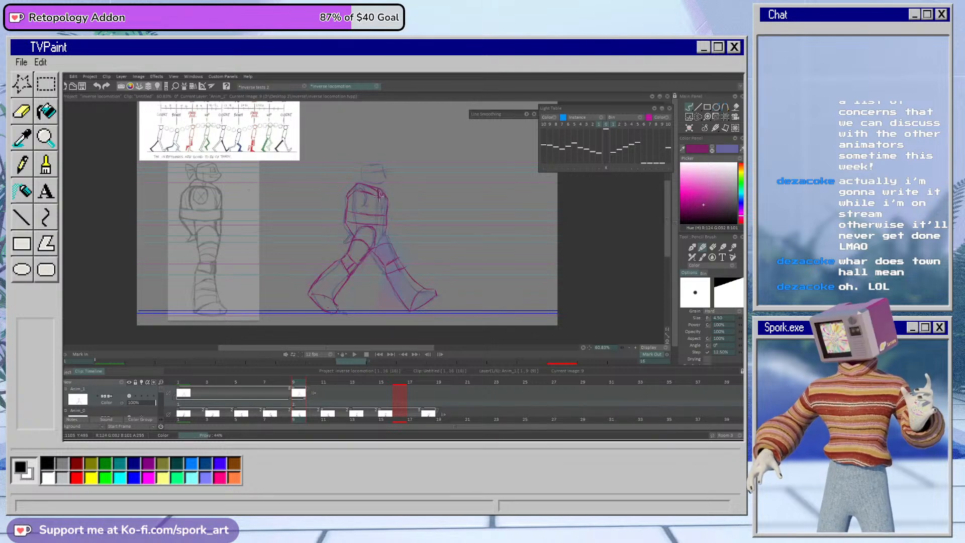
key("e")
key("e")
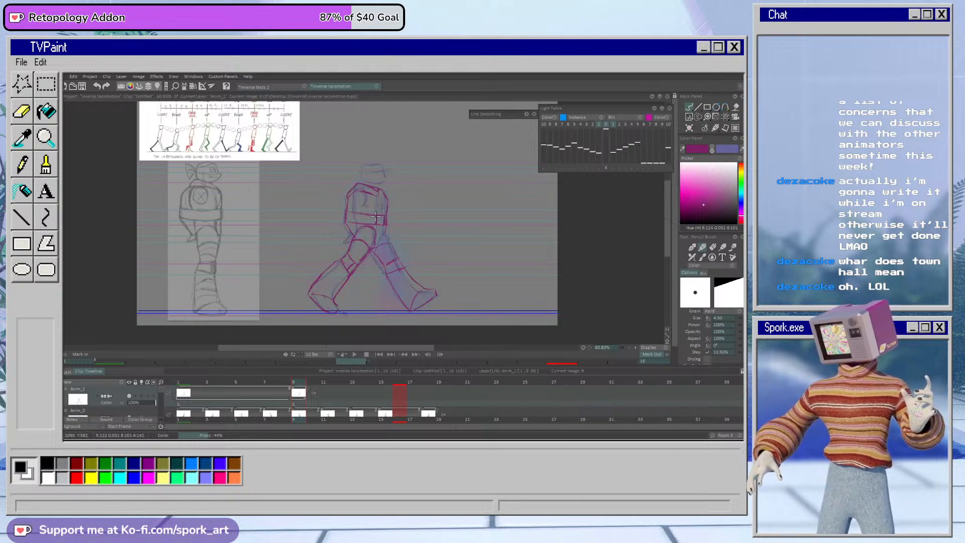
key("Left")
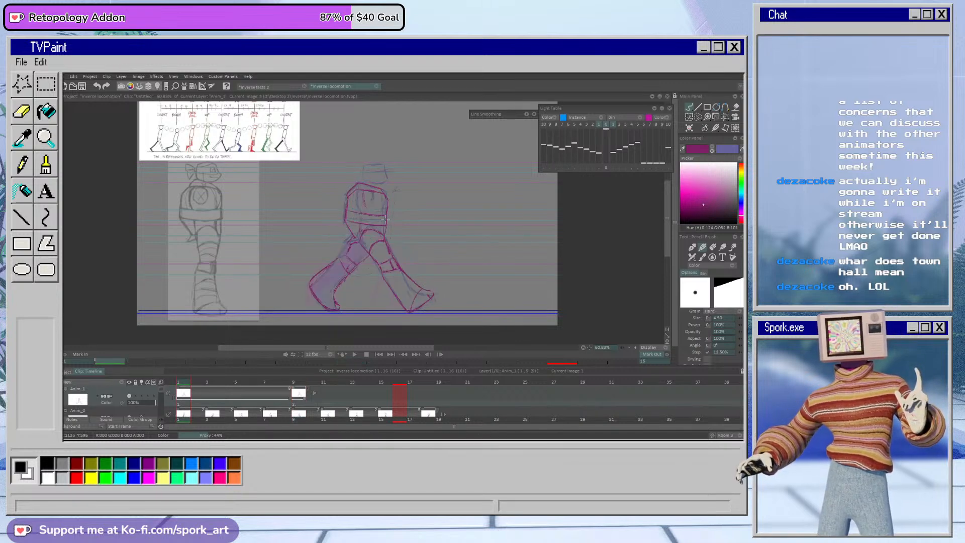
key("Right")
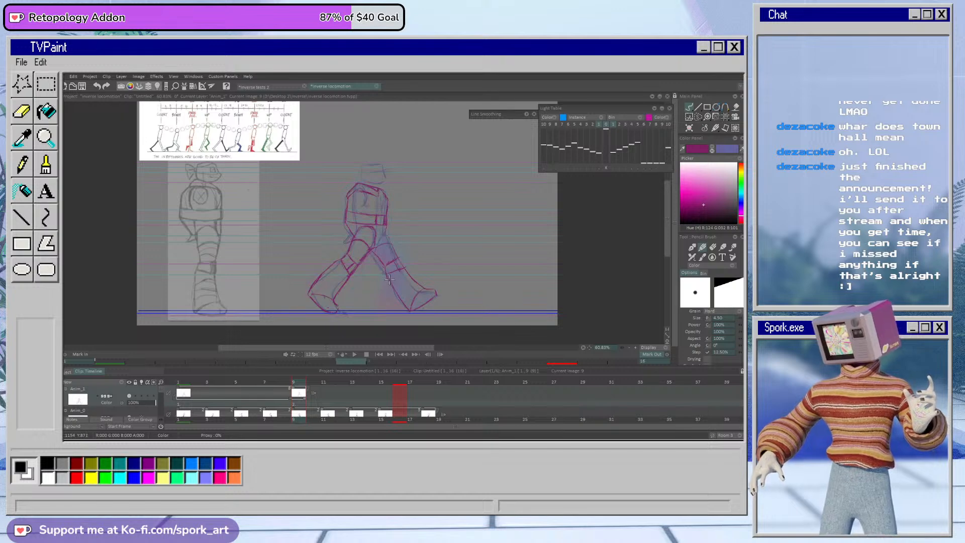
key("e")
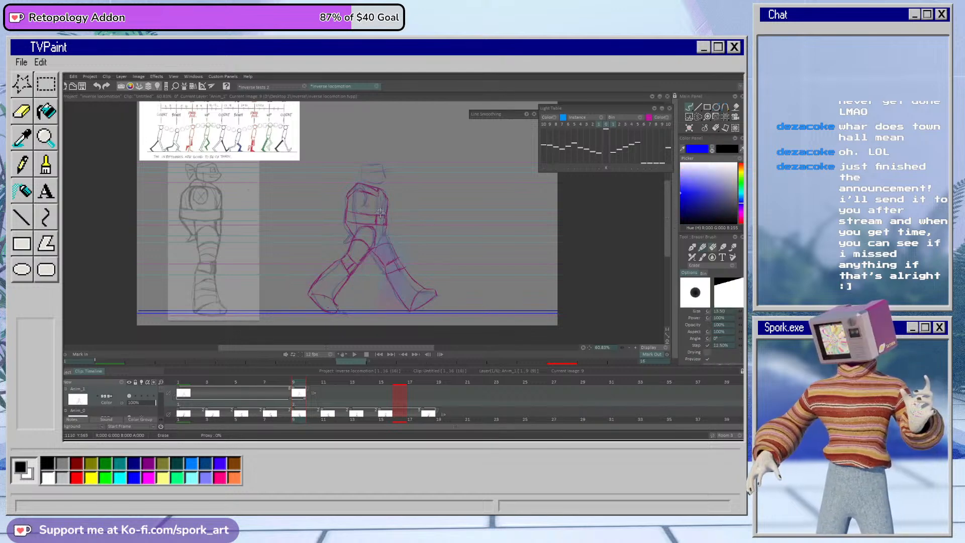
key("e")
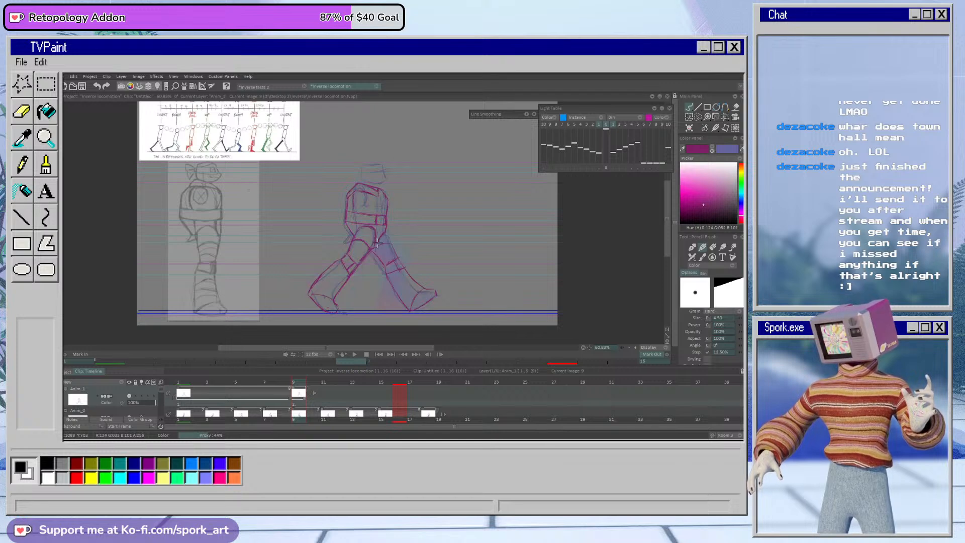
Step: Touch up the magenta belt and upper thigh lines on frame 1, then return to frame 9
mouse_move(293, 384)
left_mouse_down()
mouse_move(285, 387)
mouse_move(300, 390)
mouse_move(272, 395)
mouse_move(302, 398)
mouse_move(277, 406)
mouse_move(298, 401)
mouse_move(182, 384)
left_mouse_up()
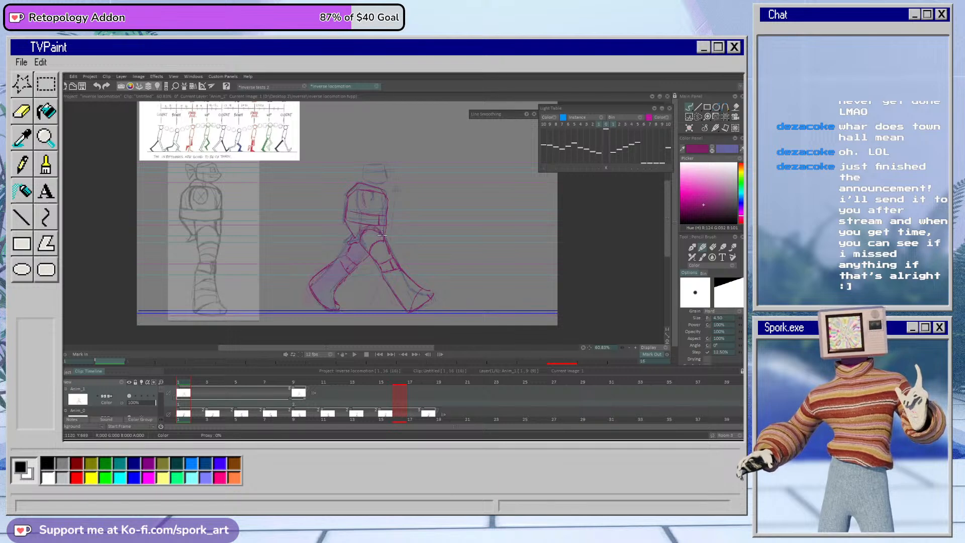
key("e")
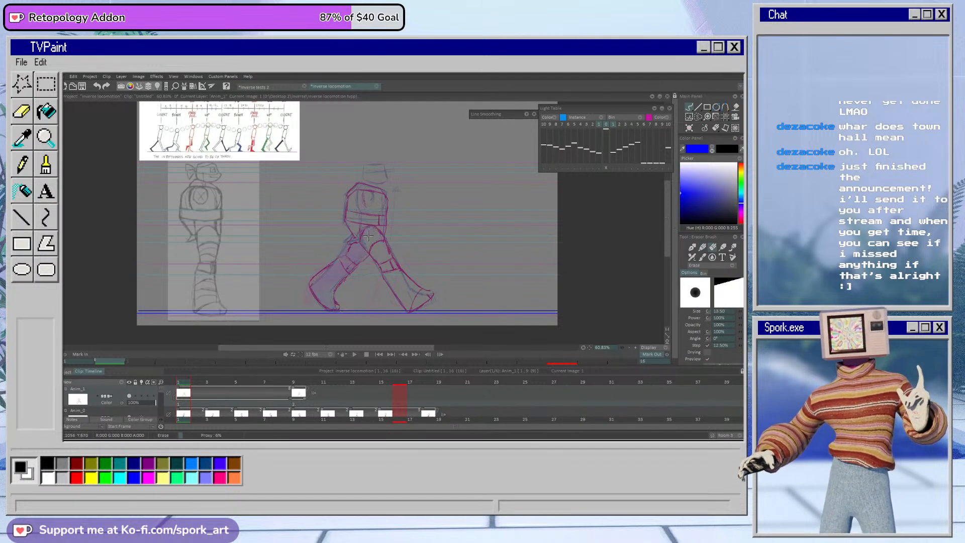
key("e")
key("ctrl+Right")
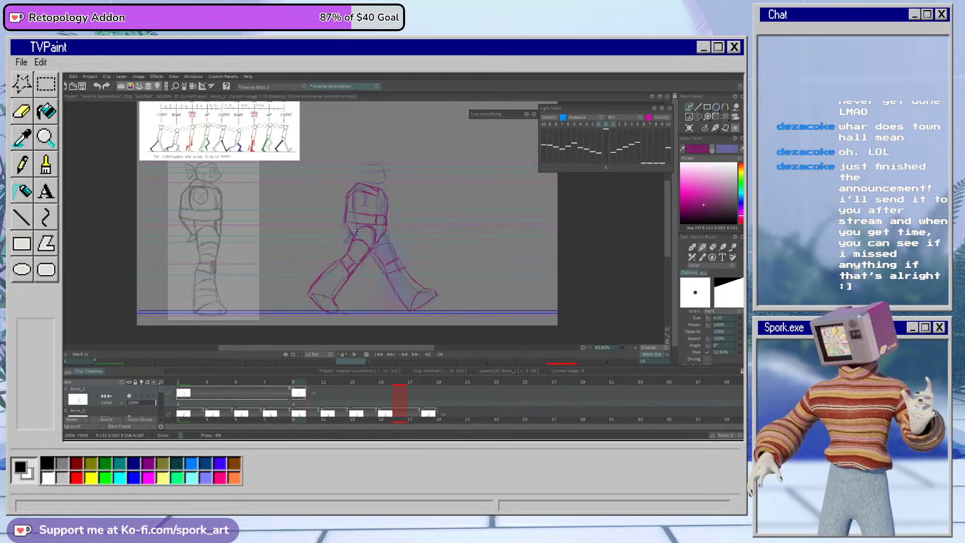
Step: Refine the hip lines on frame 9 and erase and redraw the torso's front contour in magenta
mouse_move(287, 380)
left_mouse_down()
mouse_move(215, 374)
mouse_move(309, 384)
mouse_move(237, 394)
mouse_move(298, 387)
left_mouse_up()
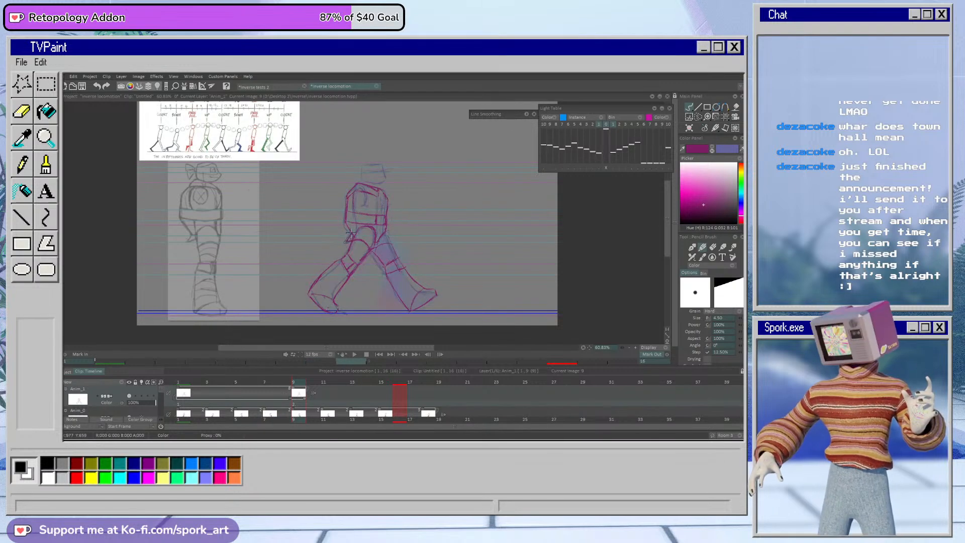
mouse_move(299, 382)
left_mouse_down()
mouse_move(266, 380)
mouse_move(308, 376)
mouse_move(267, 387)
mouse_move(304, 392)
mouse_move(265, 391)
mouse_move(303, 389)
left_mouse_up()
key("e")
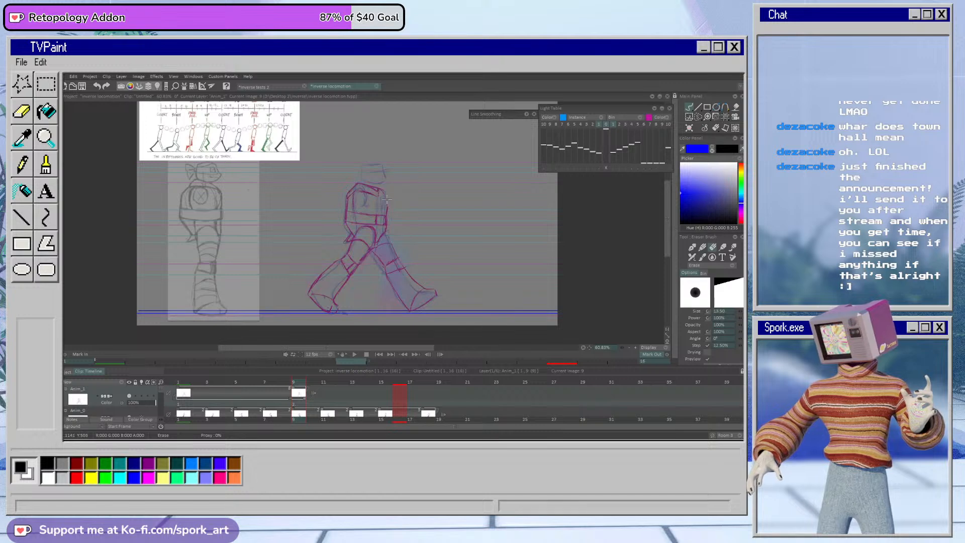
left_click_drag(387, 203, 387, 207)
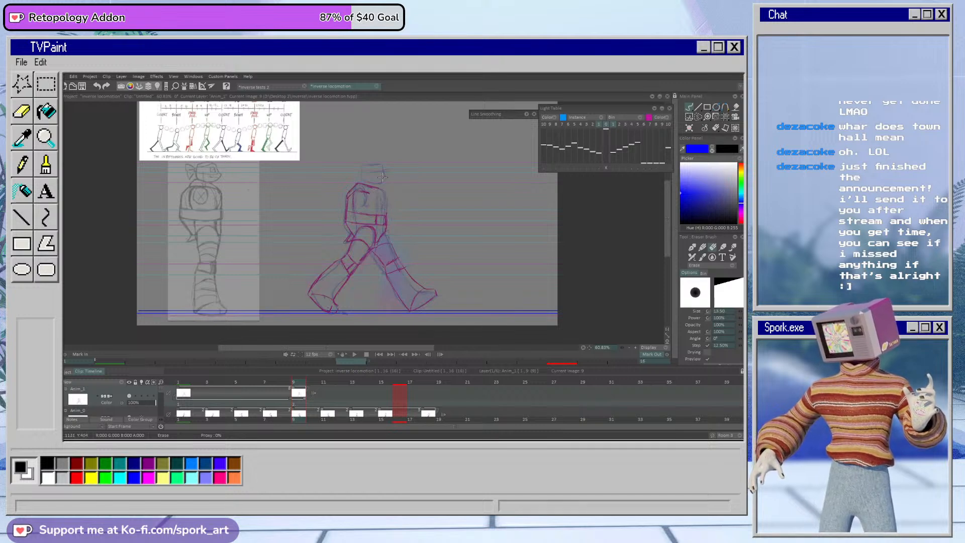
key("b")
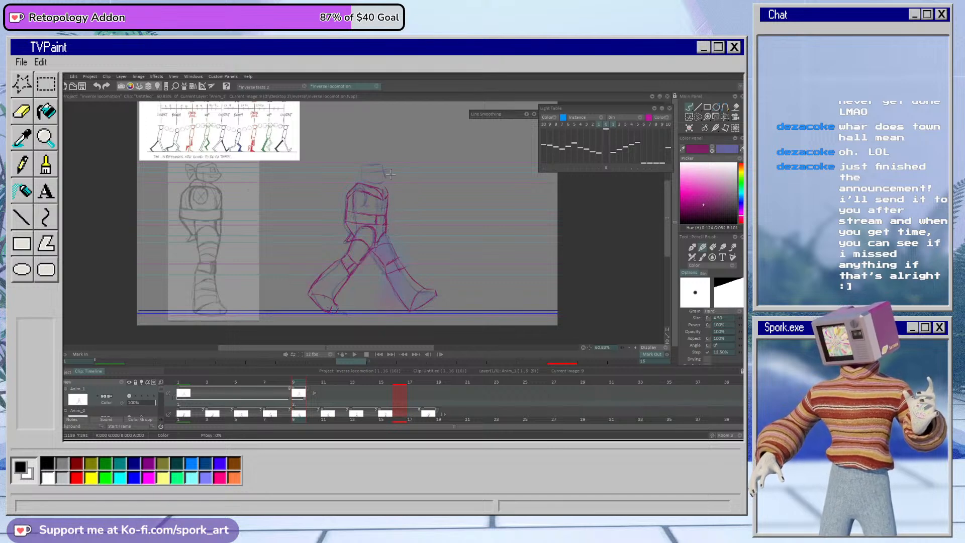
key("e")
key("e")
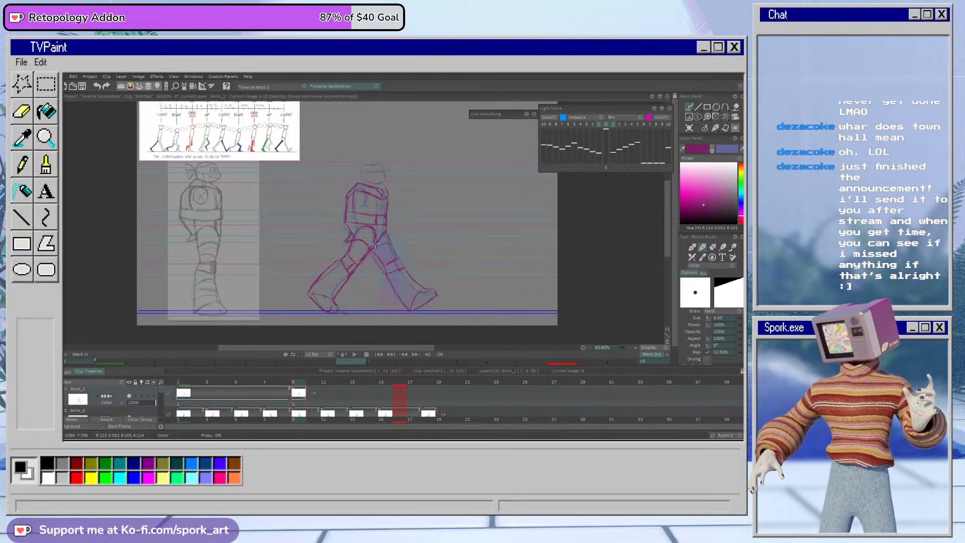
Step: Scrub between frames 1 and 9 to compare the poses, then erase and redraw frame 9's neckline and shoulder
mouse_move(297, 392)
left_mouse_down()
mouse_move(273, 384)
mouse_move(295, 383)
mouse_move(269, 393)
mouse_move(295, 388)
mouse_move(271, 395)
left_mouse_up()
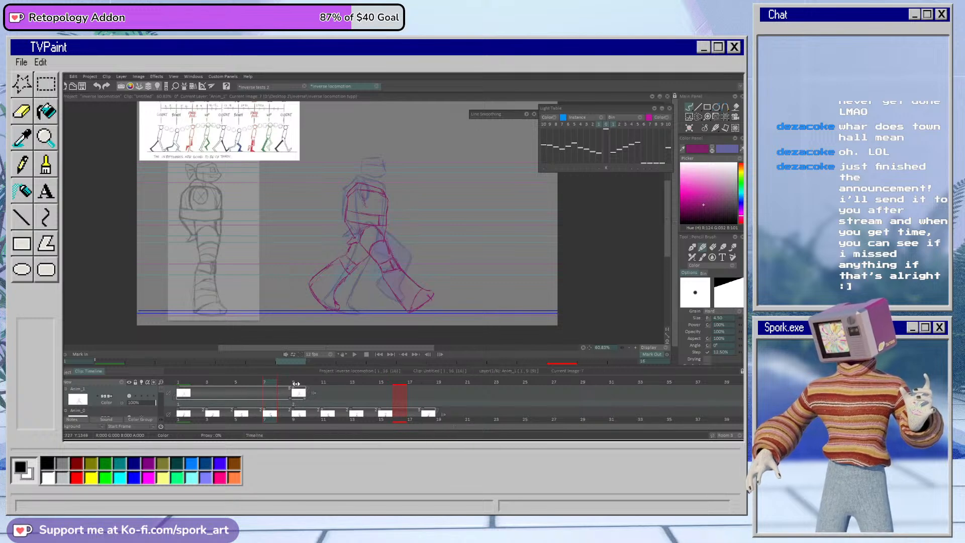
left_click(295, 387)
left_click_drag(294, 387, 184, 387)
left_click(295, 387)
key("e")
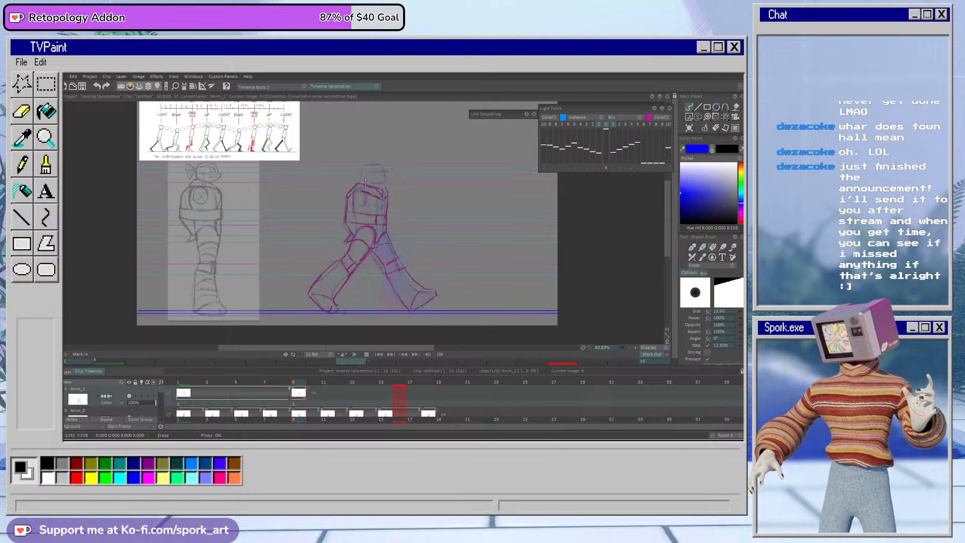
key("e")
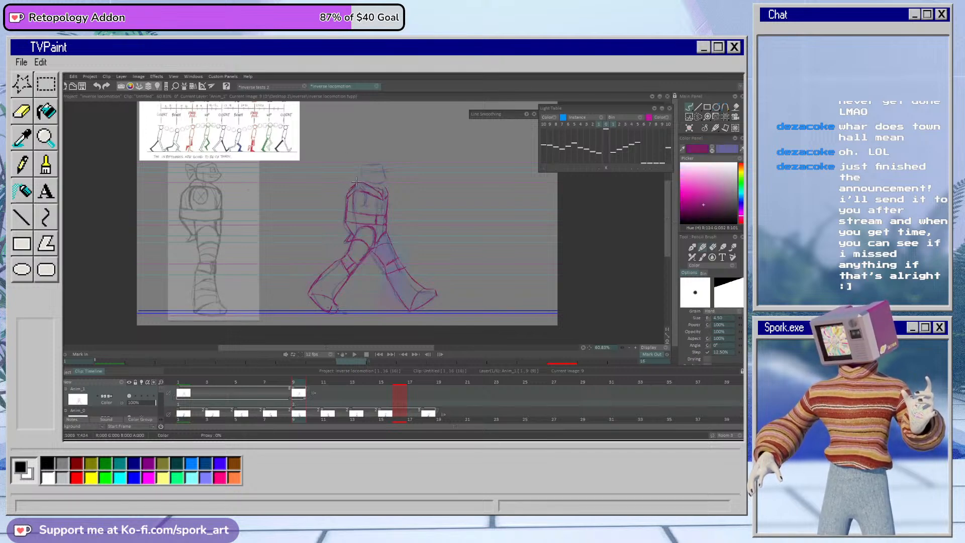
key("e")
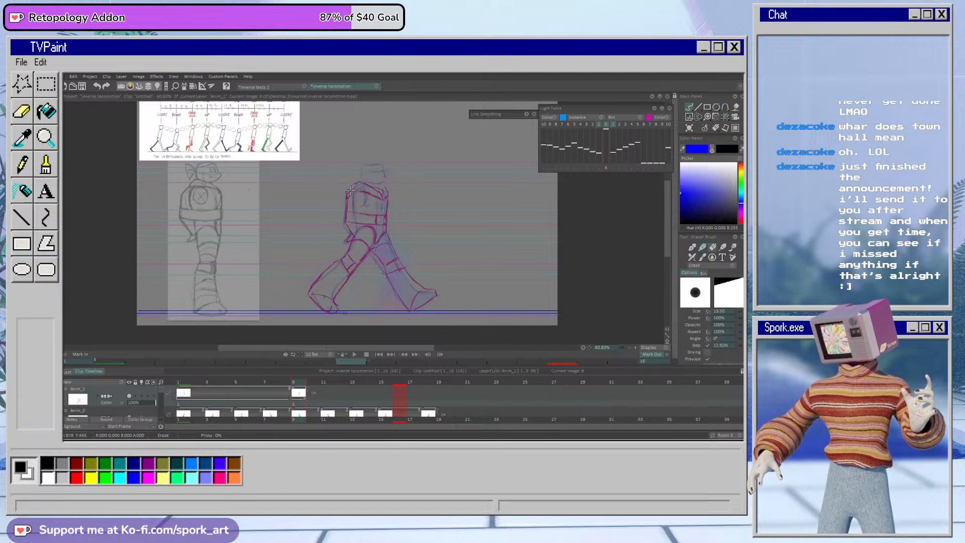
key("e")
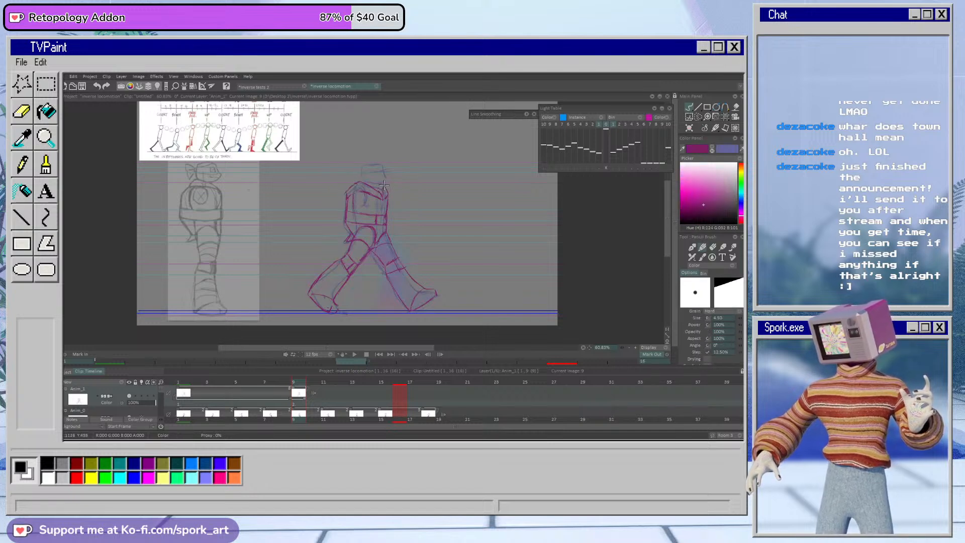
Step: Extend the exposure of the magenta frame 9 drawing through frame 16 and save the project
left_click(283, 385)
left_click_drag(300, 385, 406, 400)
left_click(294, 382)
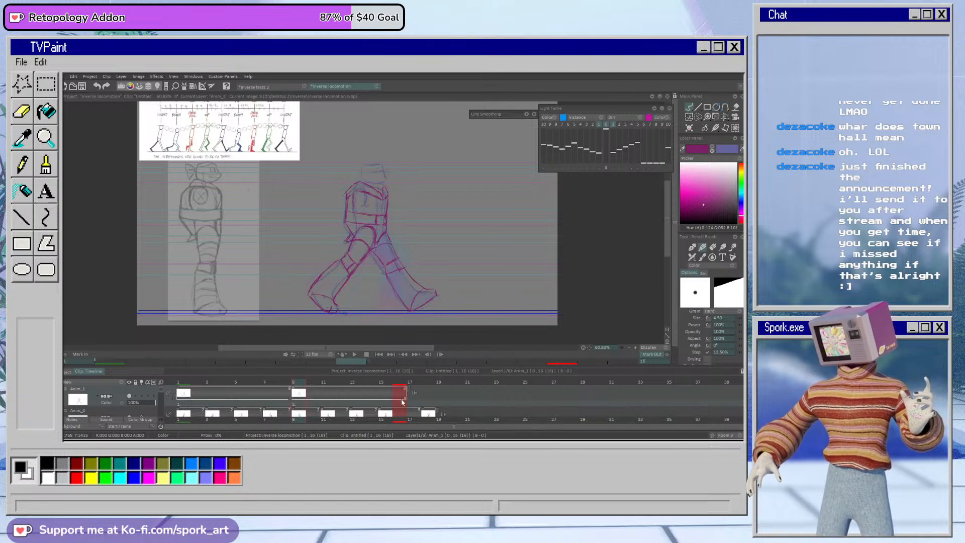
key("ctrl+s")
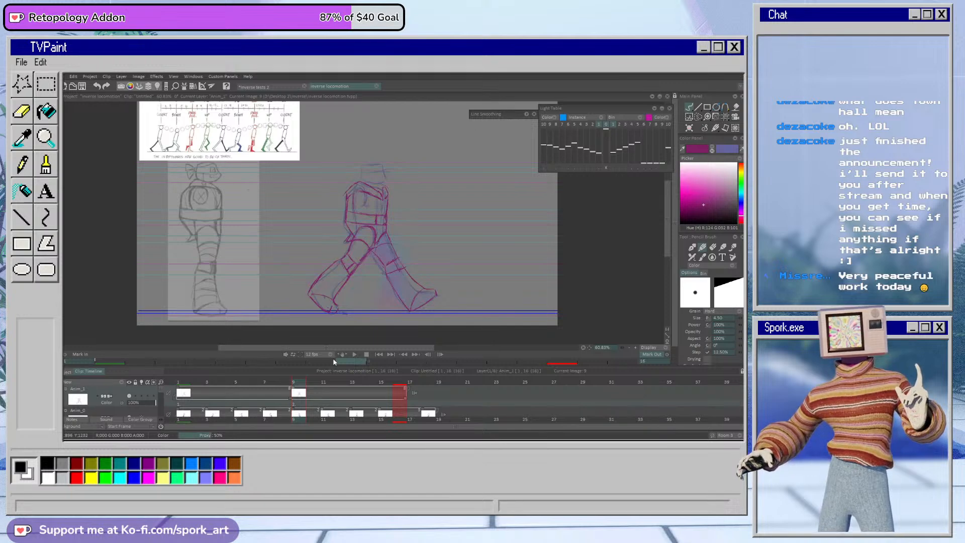
Step: Play back the two magenta contact poses over the rough walk cycle, stop, and check frame 9
left_click(354, 356)
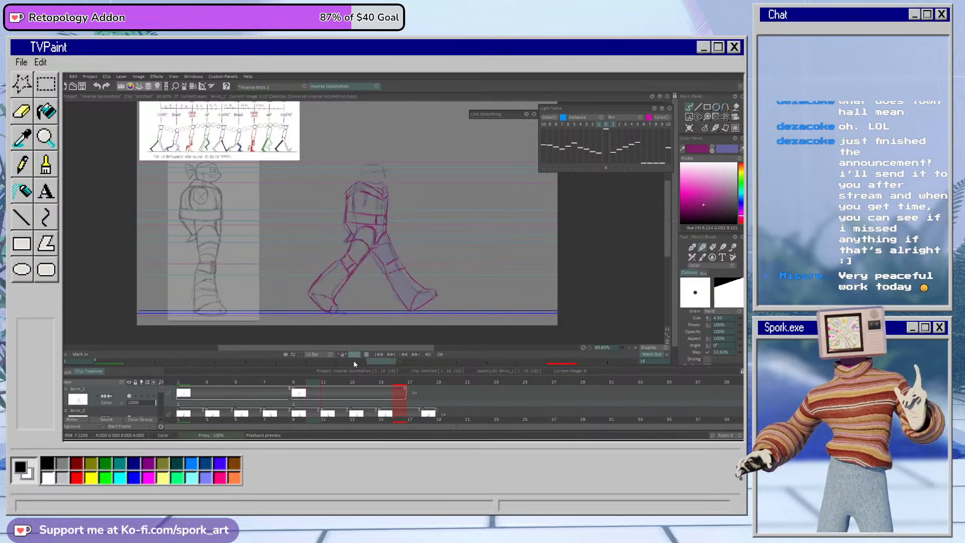
left_click(354, 357)
left_click_drag(300, 384, 295, 385)
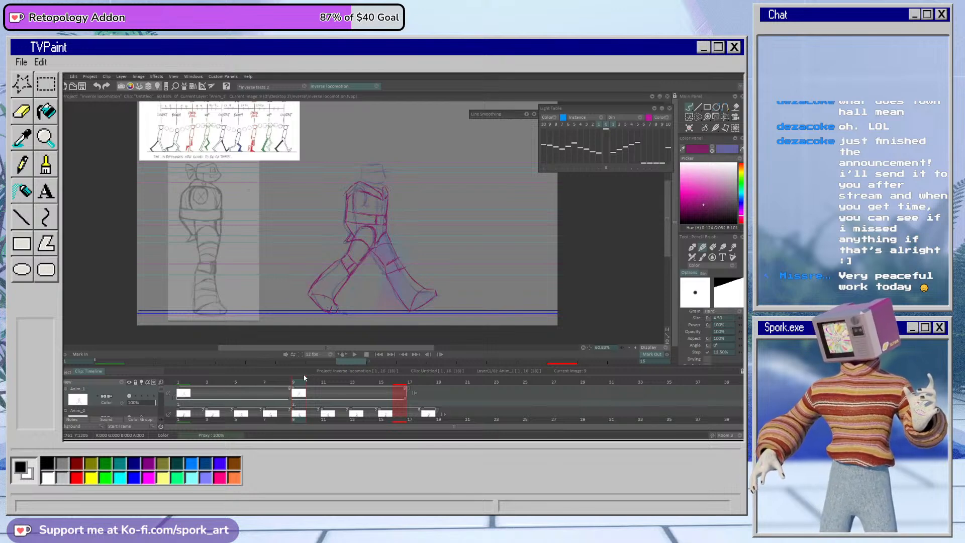
mouse_move(292, 384)
left_mouse_down()
mouse_move(313, 394)
mouse_move(280, 406)
mouse_move(300, 405)
mouse_move(263, 405)
mouse_move(319, 403)
mouse_move(292, 415)
mouse_move(175, 422)
mouse_move(337, 414)
mouse_move(297, 413)
left_mouse_up()
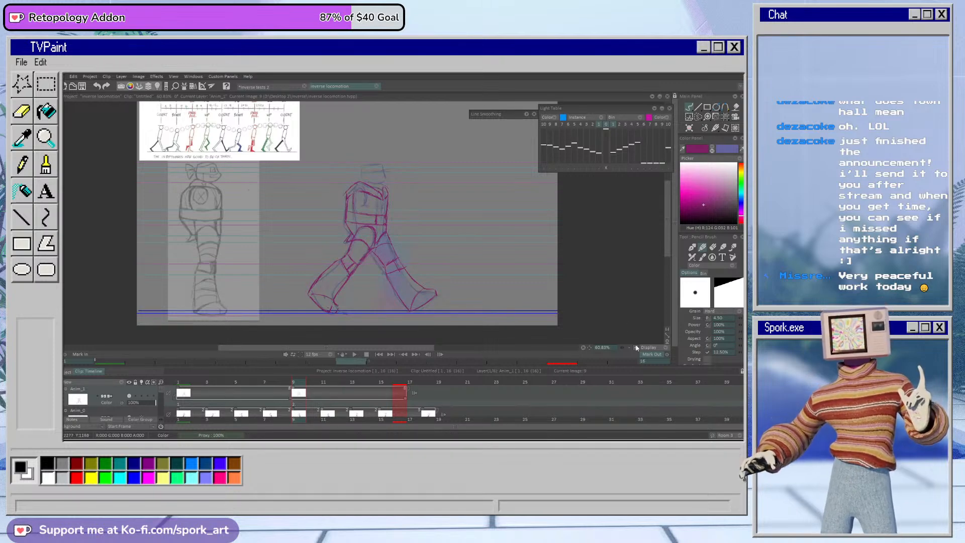
Step: Bring the whole canvas into view, scrub back from frame 9 and play the walk cycle again, stopping the playback
left_click_drag(623, 348, 615, 348)
left_click_drag(669, 256, 668, 238)
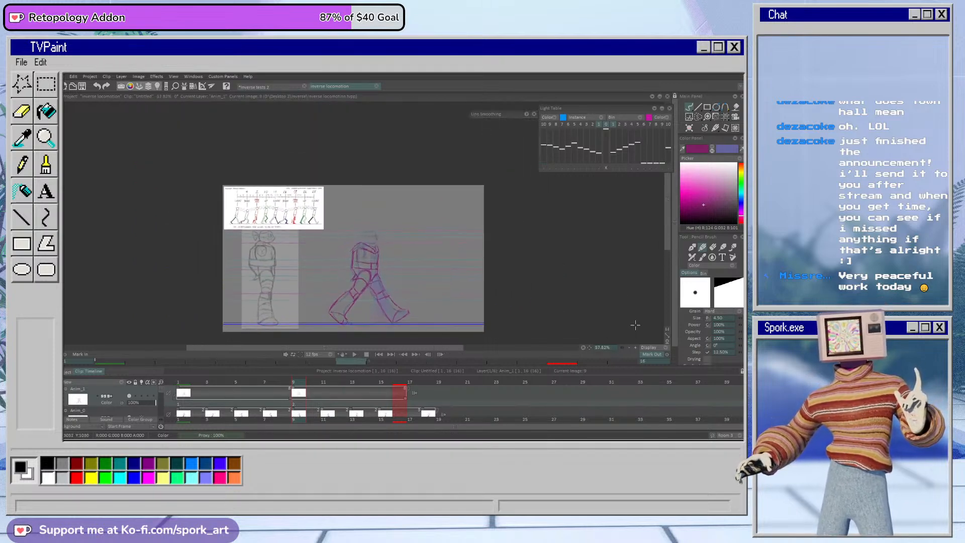
left_click_drag(624, 347, 635, 347)
left_click_drag(665, 241, 665, 248)
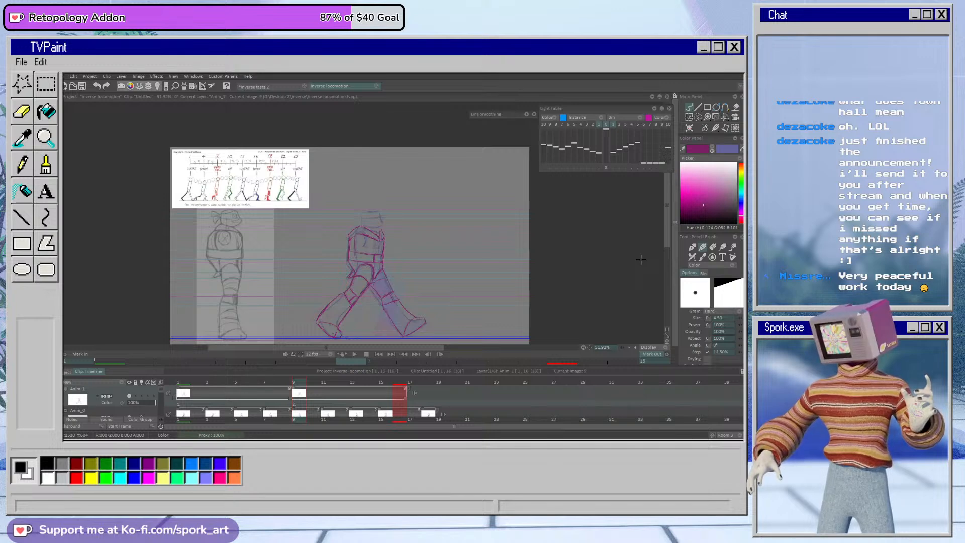
left_click_drag(666, 220, 665, 224)
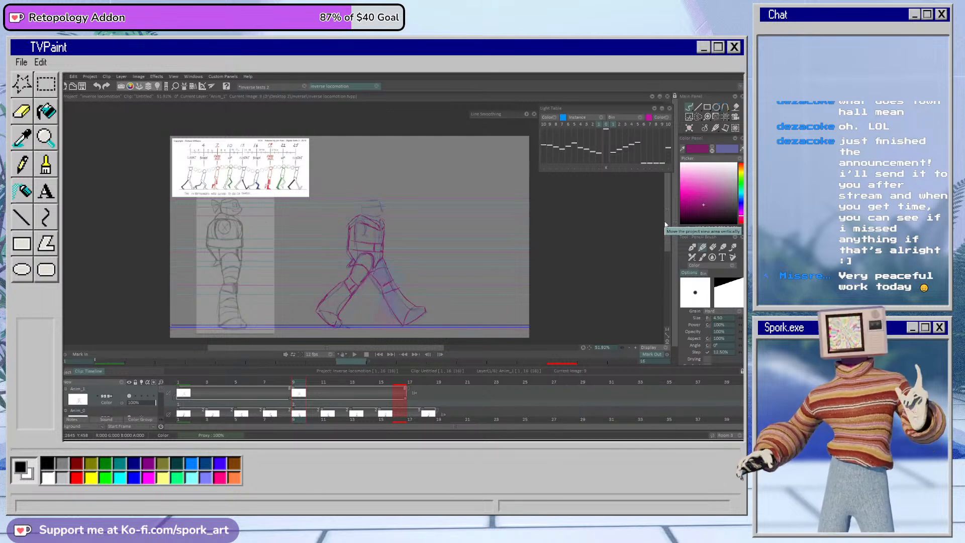
mouse_move(286, 382)
left_mouse_down()
mouse_move(270, 383)
mouse_move(337, 384)
mouse_move(252, 401)
mouse_move(366, 399)
mouse_move(246, 420)
left_mouse_up()
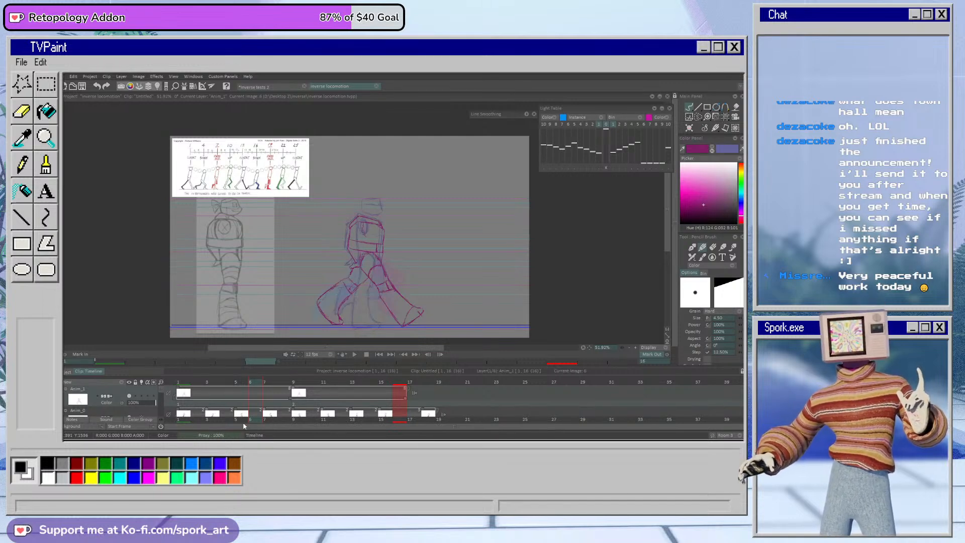
left_click(355, 355)
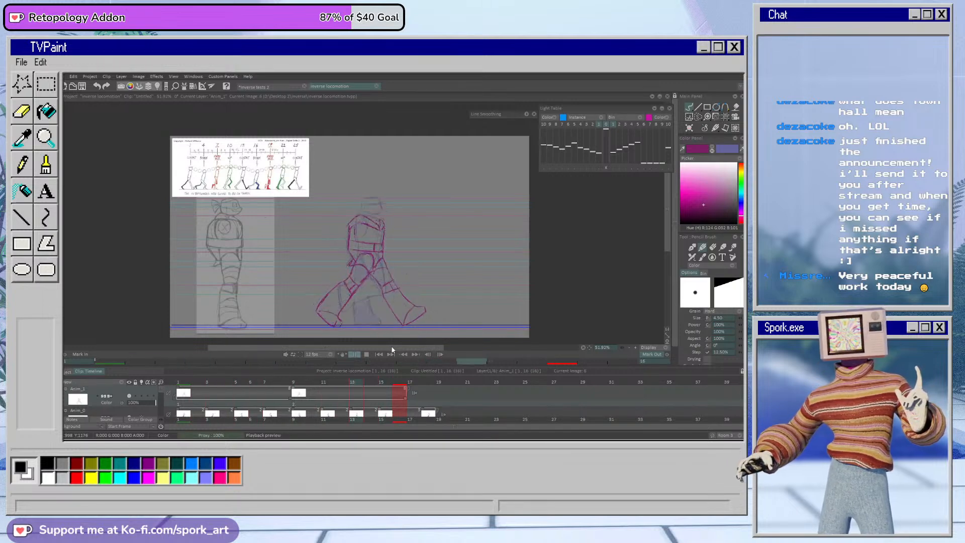
left_click(367, 354)
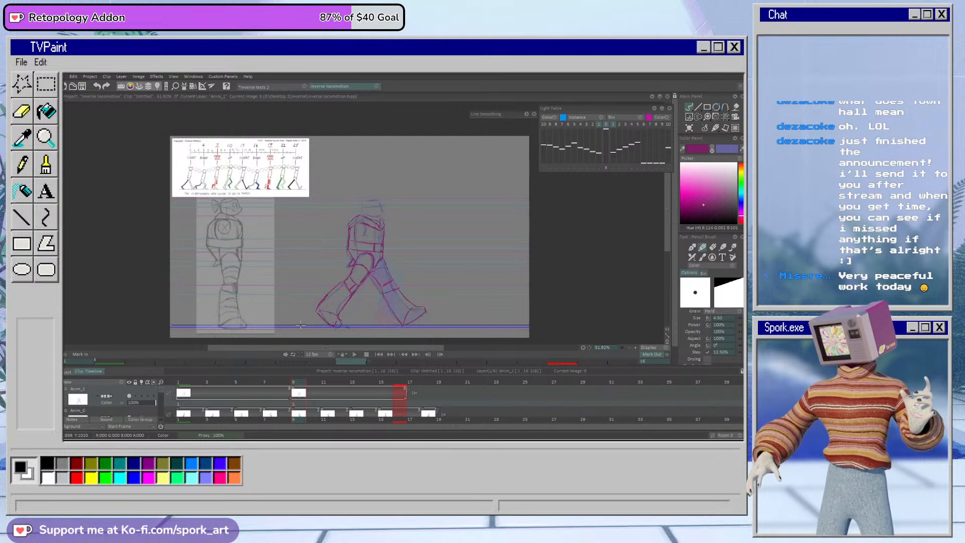
right_click(210, 97)
left_click(83, 305)
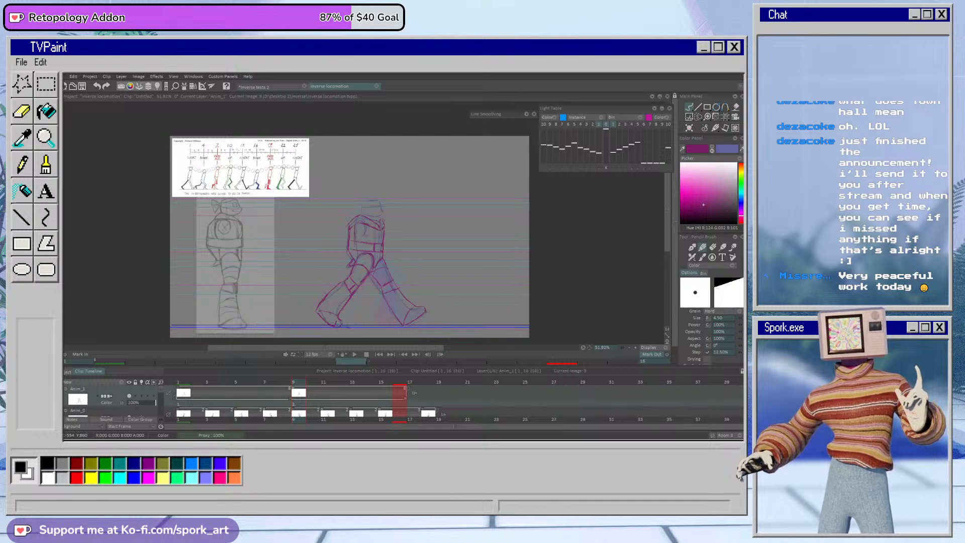